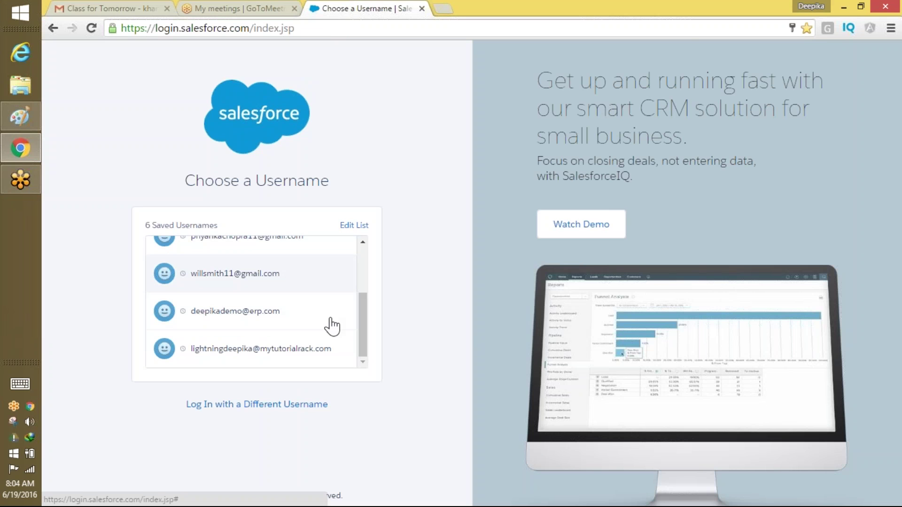
# Log in to Salesforce with the saved account, then switch to the blank Paint canvas.
pyautogui.moveTo(365, 342); pyautogui.dragTo(364, 296)
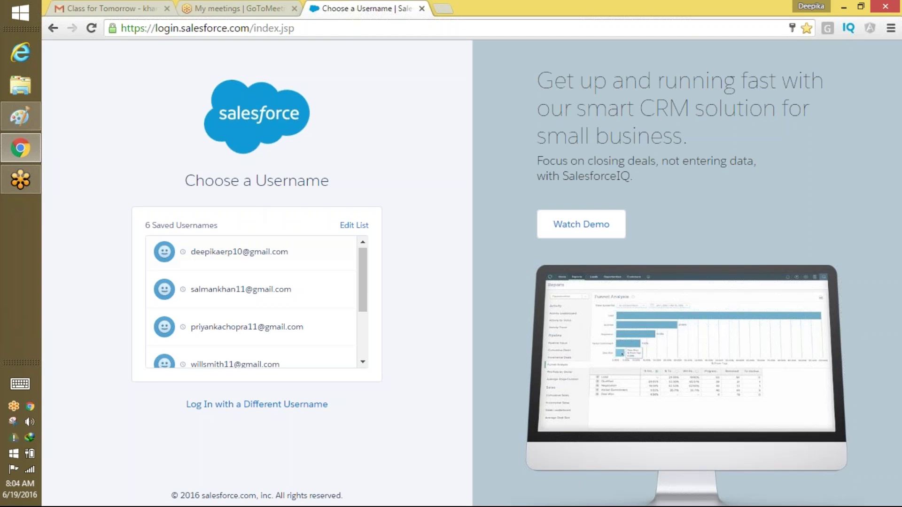
pyautogui.click(240, 254)
pyautogui.click(308, 312)
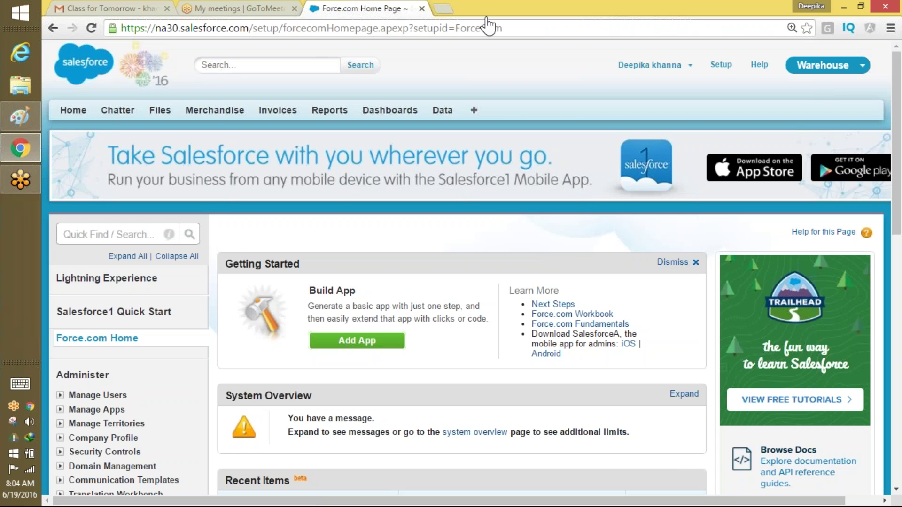
pyautogui.moveTo(30, 160)
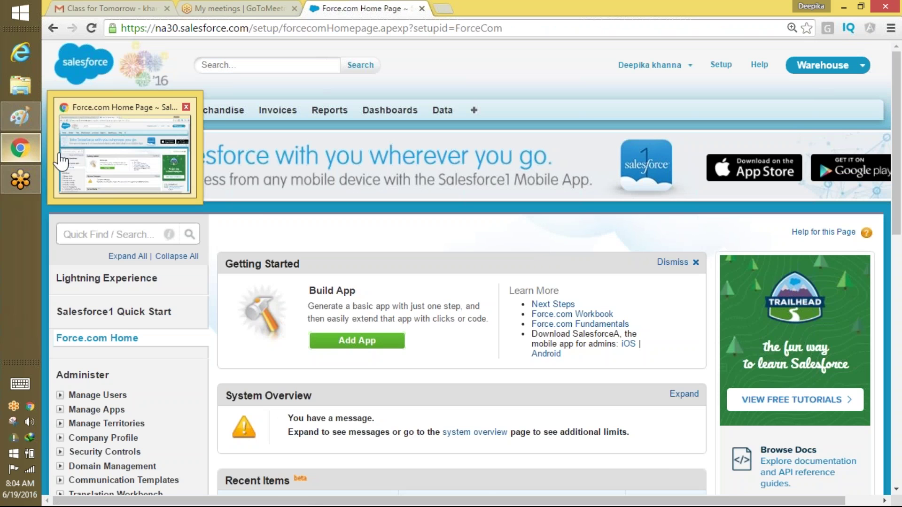
pyautogui.click(17, 117)
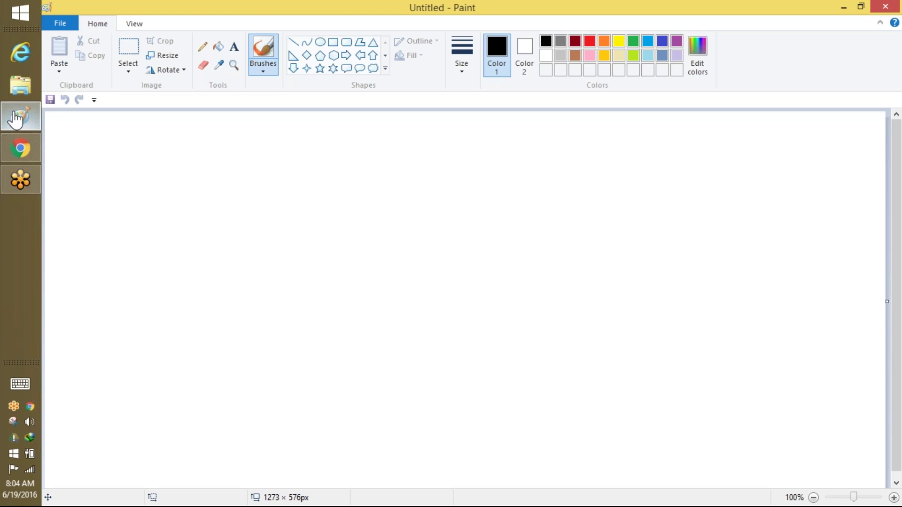
# Handwrite 'Sending an email' with the black brush near the top of the canvas.
pyautogui.moveTo(307, 166)
pyautogui.mouseDown()
pyautogui.moveTo(301, 192)
pyautogui.moveTo(382, 191)
pyautogui.moveTo(417, 207)
pyautogui.moveTo(502, 192)
pyautogui.moveTo(510, 232)
pyautogui.mouseUp()
pyautogui.click(450, 198)
pyautogui.moveTo(551, 205); pyautogui.dragTo(606, 191)
pyautogui.moveTo(449, 254)
pyautogui.mouseDown()
pyautogui.moveTo(484, 243)
pyautogui.moveTo(586, 262)
pyautogui.mouseUp()
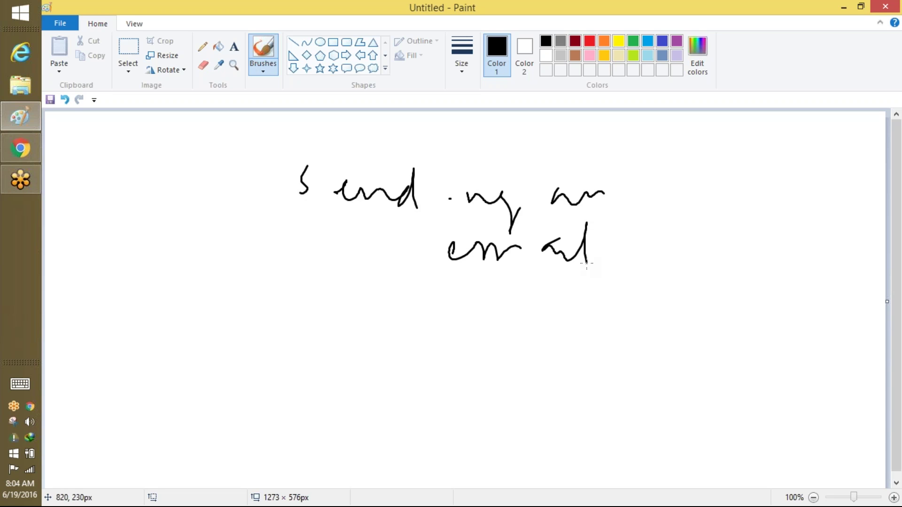
# Handwrite the next note lines below it, starting with 'Update a field'.
pyautogui.moveTo(283, 324)
pyautogui.mouseDown()
pyautogui.moveTo(329, 367)
pyautogui.moveTo(348, 332)
pyautogui.moveTo(412, 360)
pyautogui.mouseUp()
pyautogui.moveTo(405, 307); pyautogui.dragTo(412, 360)
pyautogui.moveTo(397, 324)
pyautogui.mouseDown()
pyautogui.moveTo(414, 322)
pyautogui.moveTo(432, 358)
pyautogui.mouseUp()
pyautogui.moveTo(489, 336); pyautogui.dragTo(495, 356)
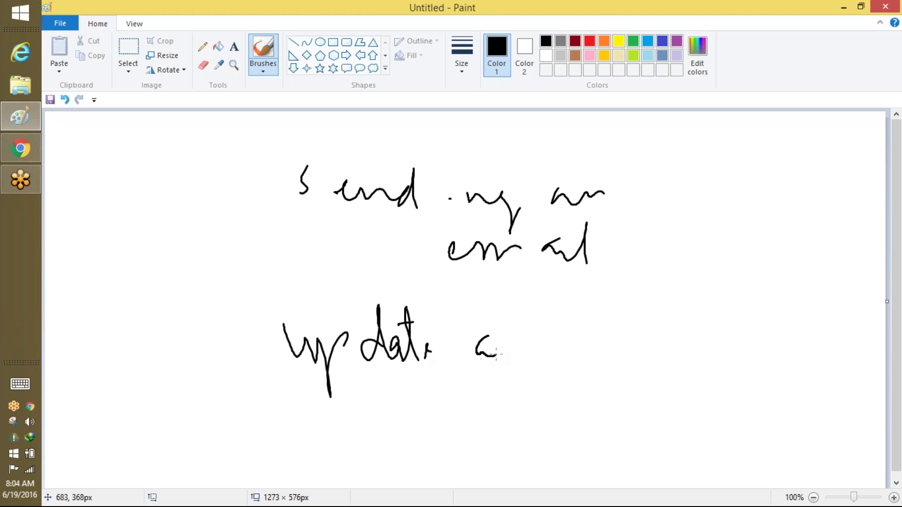
pyautogui.moveTo(523, 321)
pyautogui.mouseDown()
pyautogui.moveTo(538, 348)
pyautogui.moveTo(556, 331)
pyautogui.moveTo(547, 369)
pyautogui.mouseUp()
pyautogui.moveTo(578, 344); pyautogui.dragTo(592, 303)
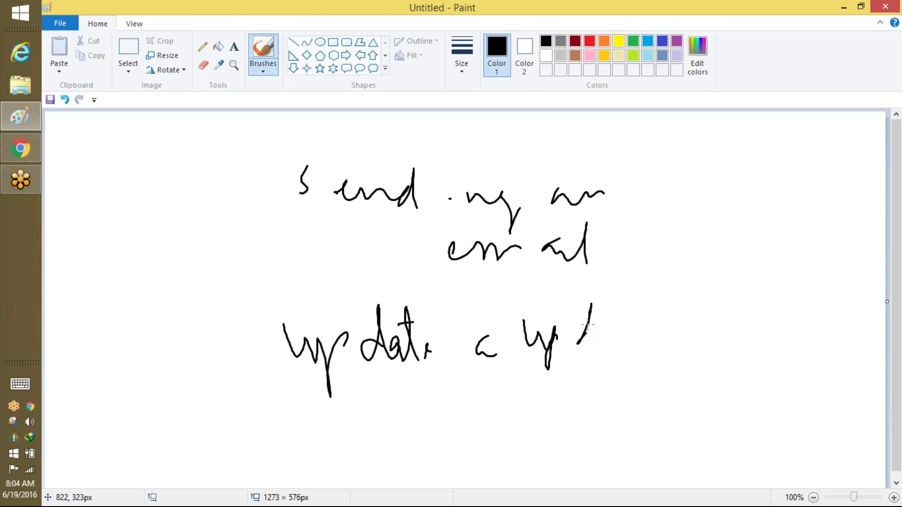
pyautogui.moveTo(280, 426); pyautogui.dragTo(321, 412)
pyautogui.moveTo(303, 421)
pyautogui.mouseDown()
pyautogui.moveTo(309, 445)
pyautogui.moveTo(378, 440)
pyautogui.moveTo(378, 423)
pyautogui.moveTo(414, 431)
pyautogui.mouseUp()
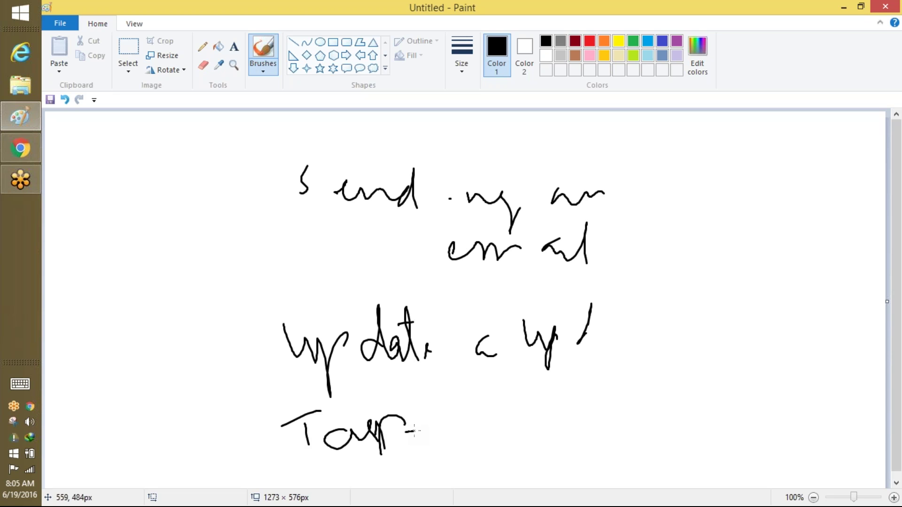
# Write 'Outbound' to the left of the notes and circle it.
pyautogui.moveTo(123, 297)
pyautogui.mouseDown()
pyautogui.moveTo(145, 296)
pyautogui.moveTo(175, 256)
pyautogui.moveTo(204, 272)
pyautogui.moveTo(249, 238)
pyautogui.mouseUp()
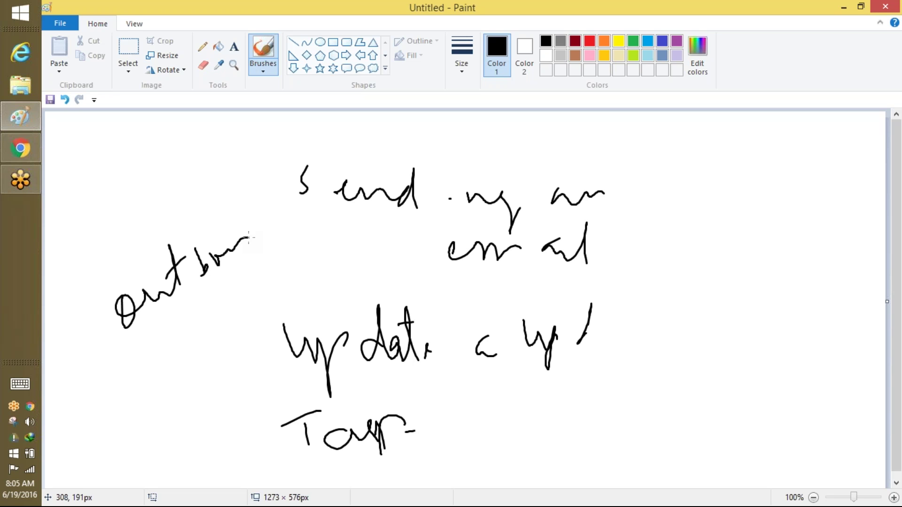
pyautogui.moveTo(263, 229)
pyautogui.mouseDown()
pyautogui.moveTo(213, 214)
pyautogui.moveTo(198, 320)
pyautogui.moveTo(229, 276)
pyautogui.mouseUp()
pyautogui.moveTo(182, 408)
pyautogui.mouseDown()
pyautogui.moveTo(202, 347)
pyautogui.moveTo(211, 414)
pyautogui.moveTo(203, 421)
pyautogui.mouseUp()
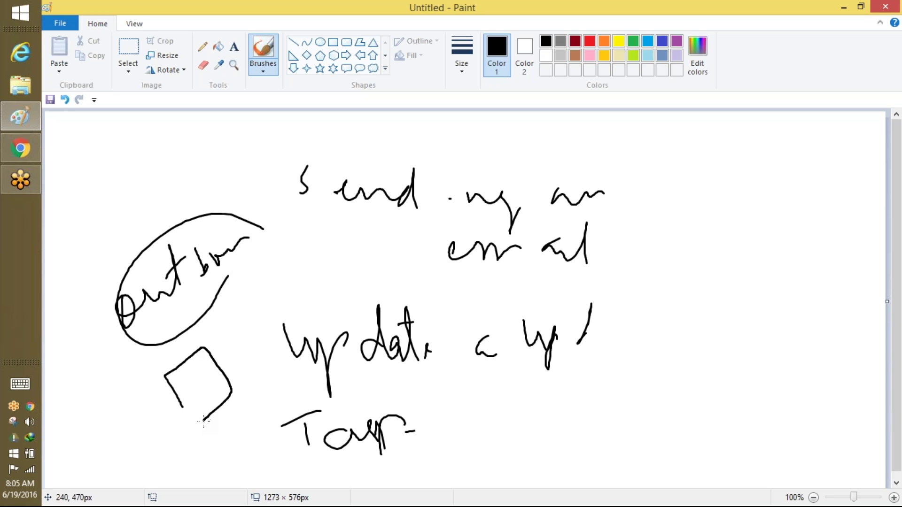
# Sketch two boxes joined by a connecting line below the circled label.
pyautogui.moveTo(98, 446)
pyautogui.mouseDown()
pyautogui.moveTo(112, 459)
pyautogui.moveTo(140, 448)
pyautogui.moveTo(113, 476)
pyautogui.mouseUp()
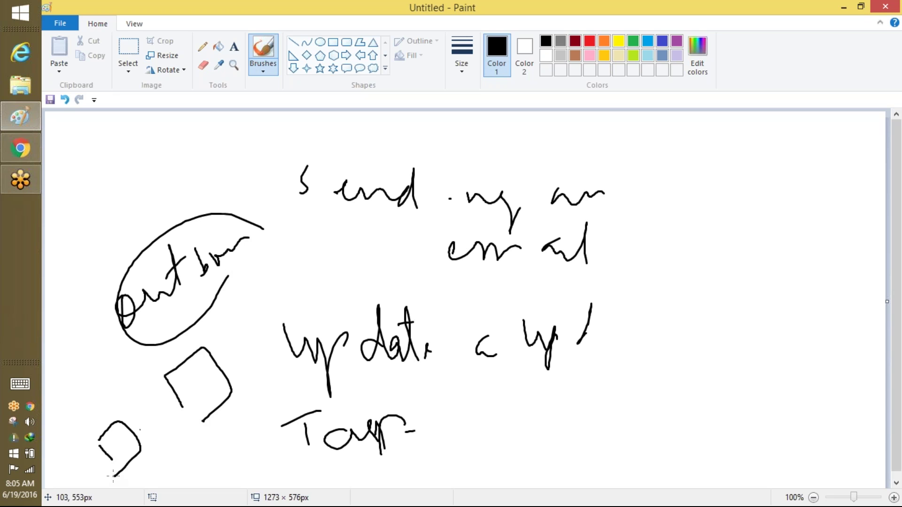
pyautogui.moveTo(137, 425)
pyautogui.mouseDown()
pyautogui.moveTo(182, 383)
pyautogui.moveTo(141, 437)
pyautogui.moveTo(186, 378)
pyautogui.moveTo(127, 436)
pyautogui.mouseUp()
pyautogui.moveTo(140, 446); pyautogui.dragTo(195, 390)
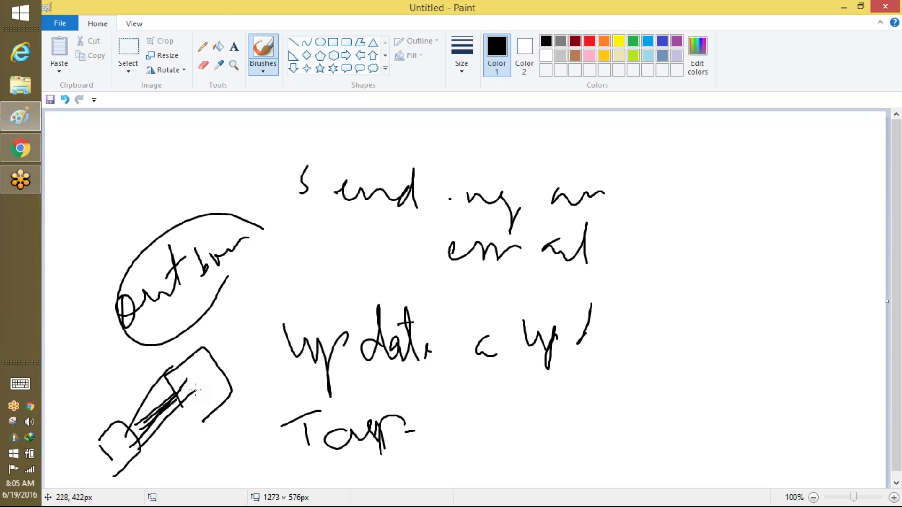
pyautogui.hotkey('alt', 'Tab')
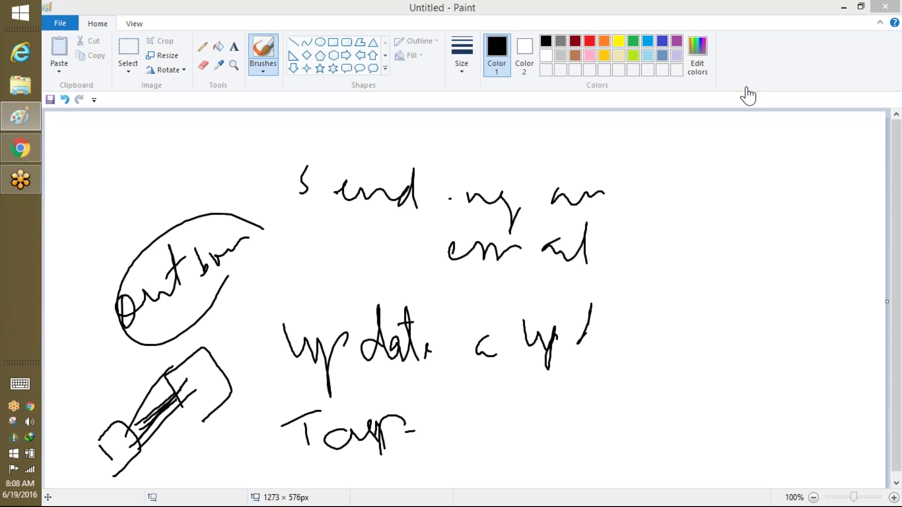
# Start a new Paint picture without saving the sketch, then return to Chrome.
pyautogui.click(631, 13)
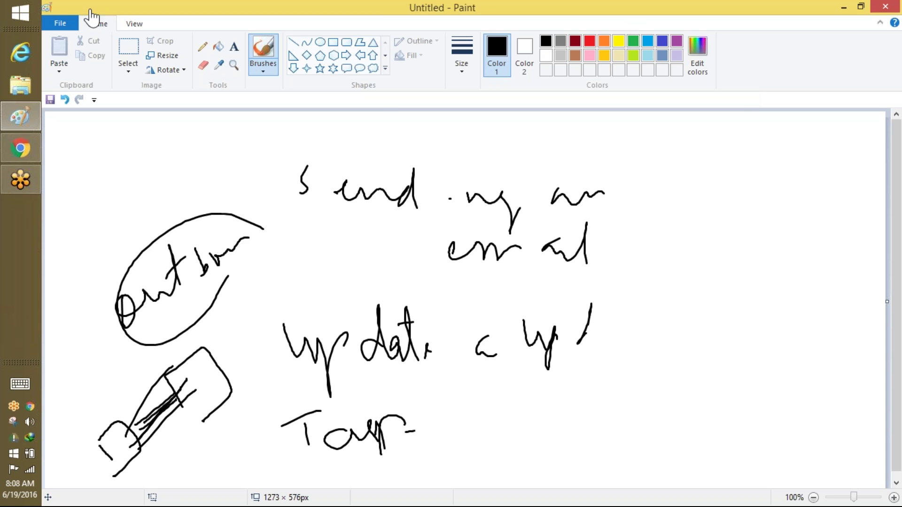
pyautogui.click(61, 27)
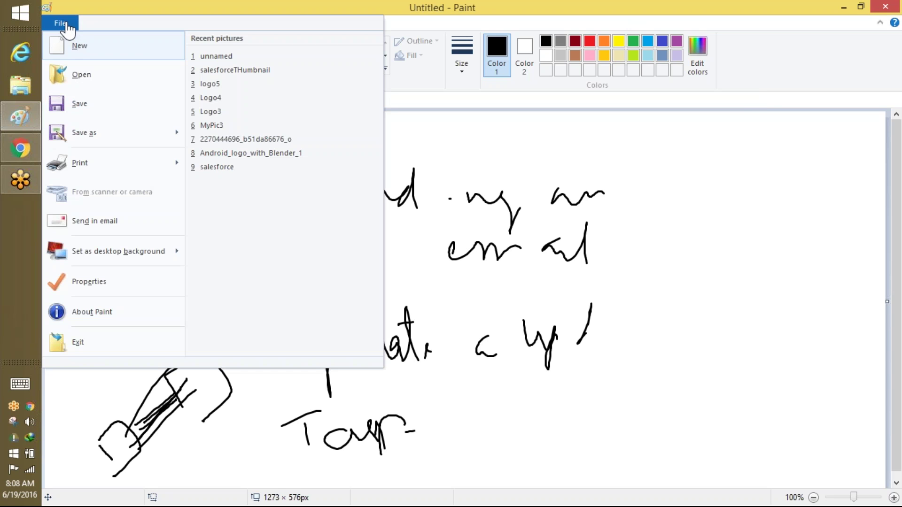
pyautogui.click(76, 53)
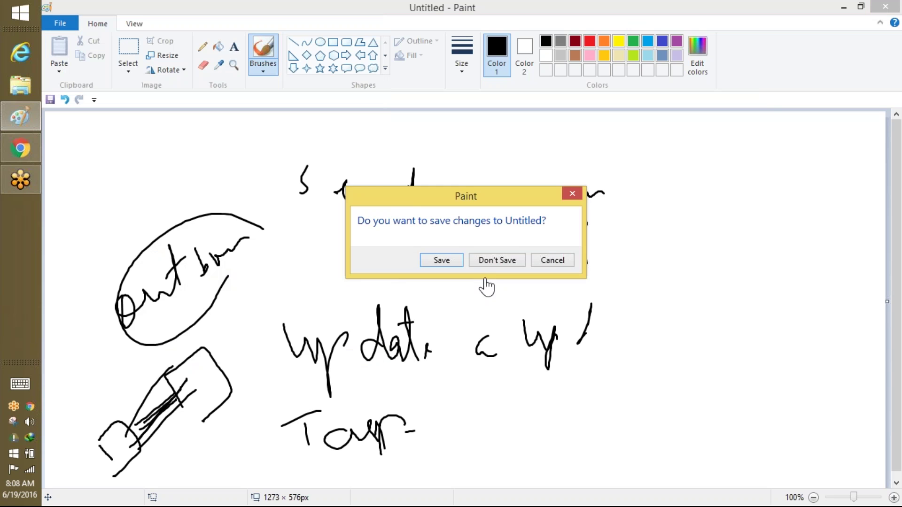
pyautogui.click(497, 260)
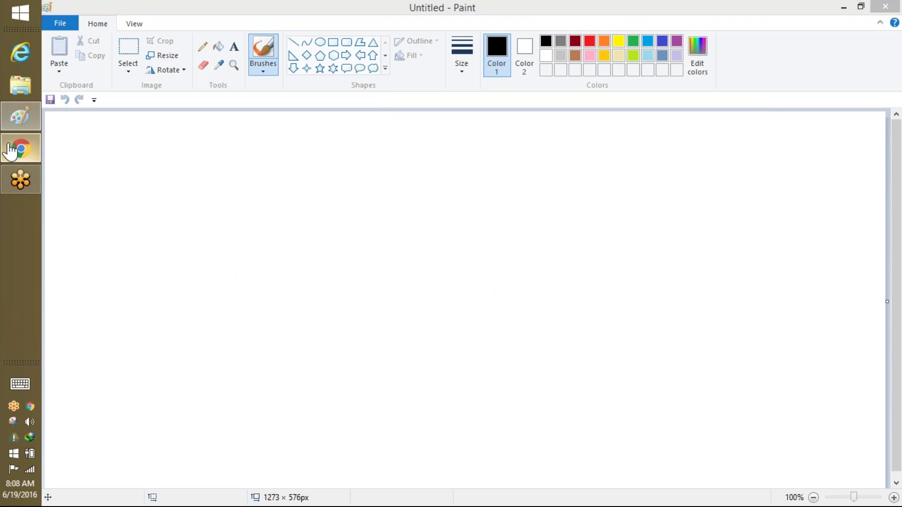
pyautogui.click(20, 148)
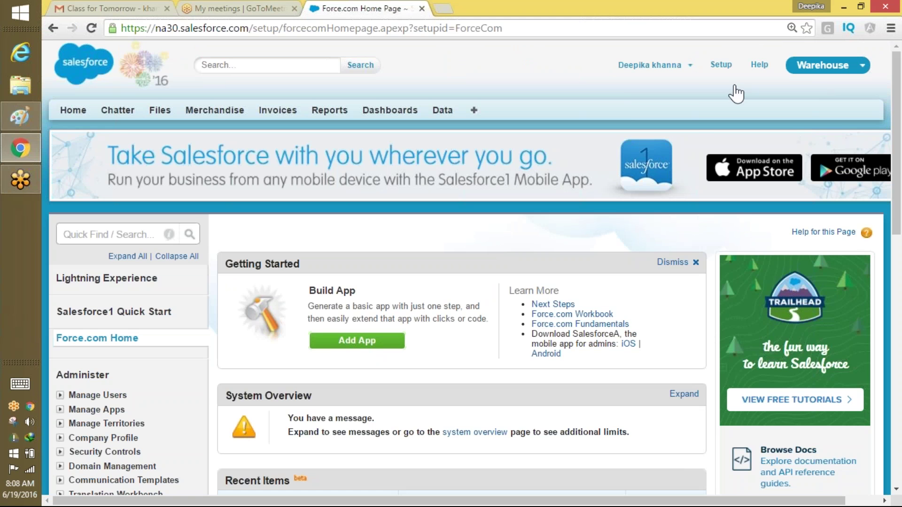
pyautogui.click(649, 65)
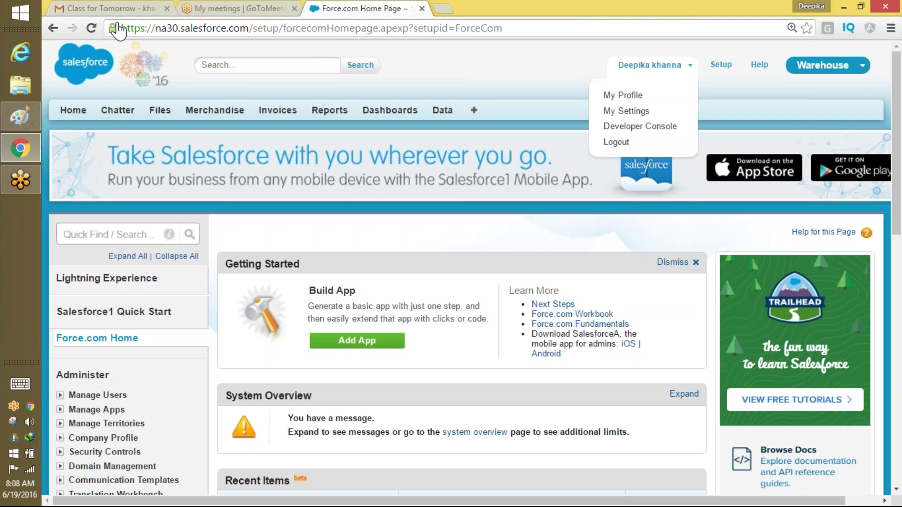
pyautogui.click(87, 218)
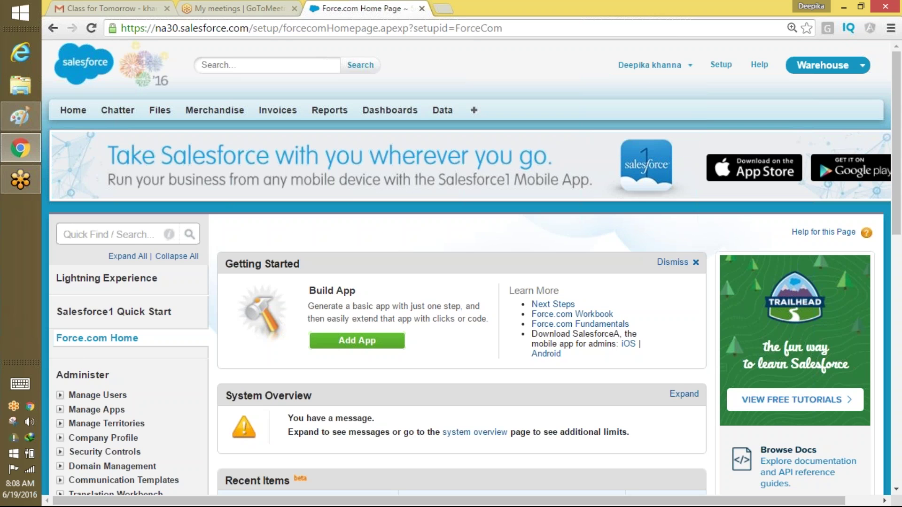
# Filter Setup Quick Find for 'workflo' and open Workflow Rules.
pyautogui.click(125, 234)
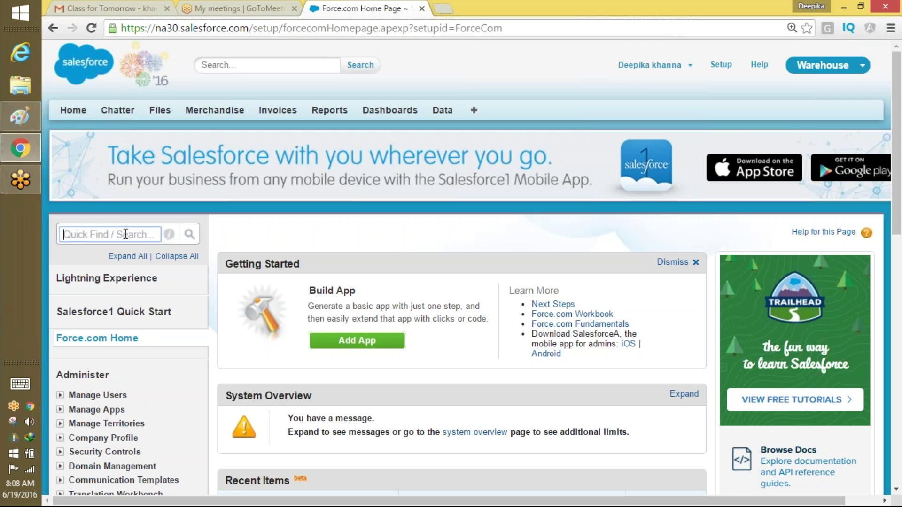
pyautogui.write('work')
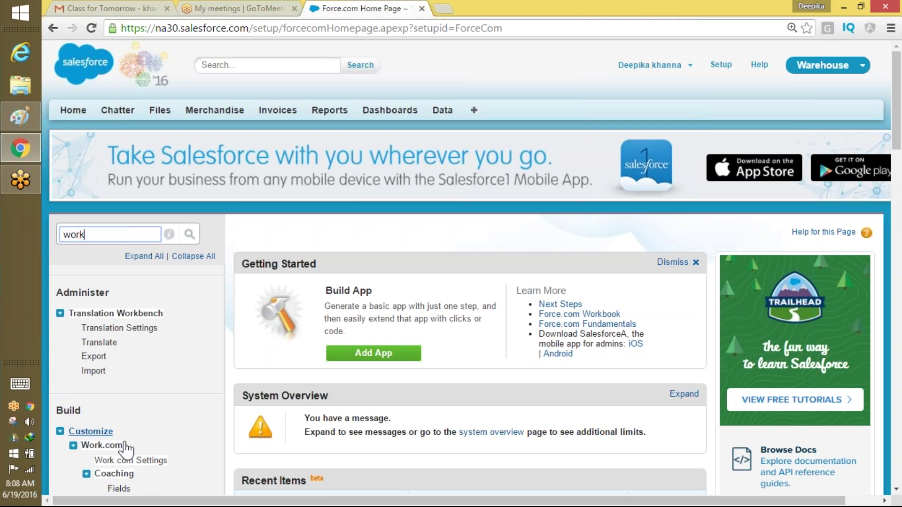
pyautogui.write('flo')
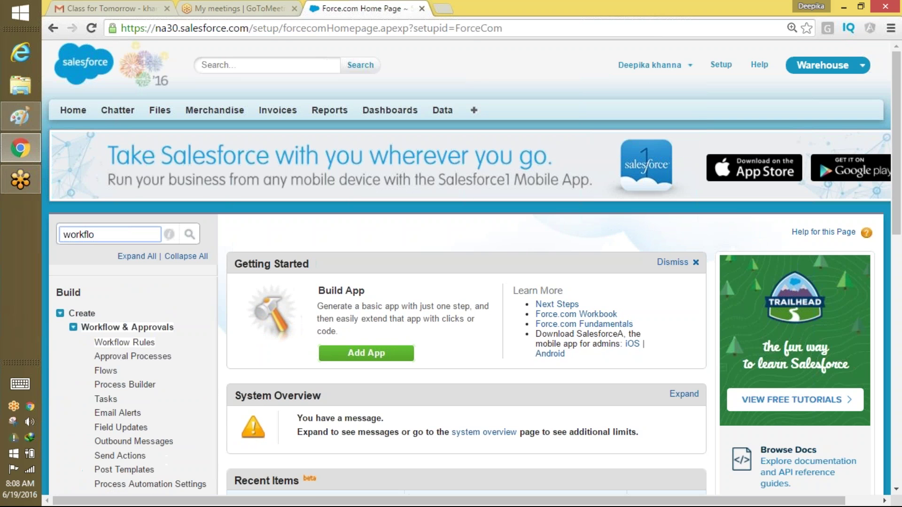
pyautogui.click(137, 347)
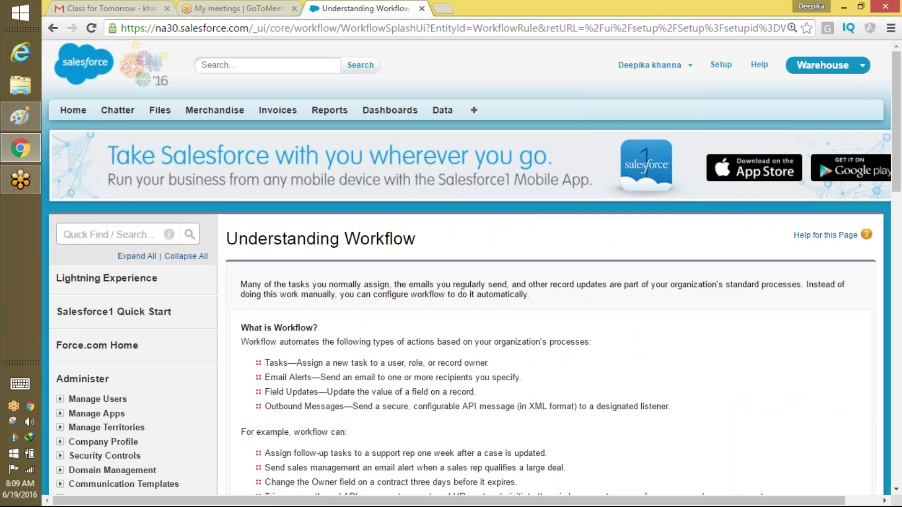
pyautogui.scroll(-3, 249, 214)
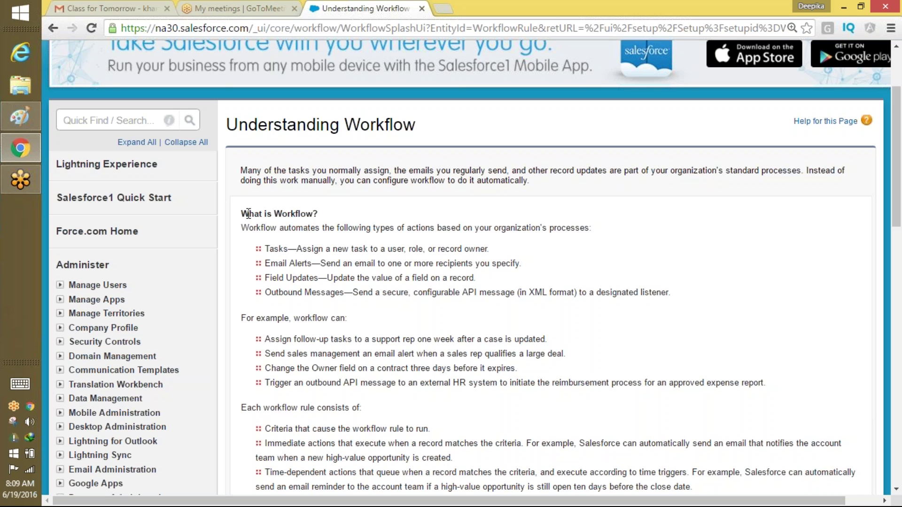
# Open the app picker menu at the top right.
pyautogui.click(408, 22)
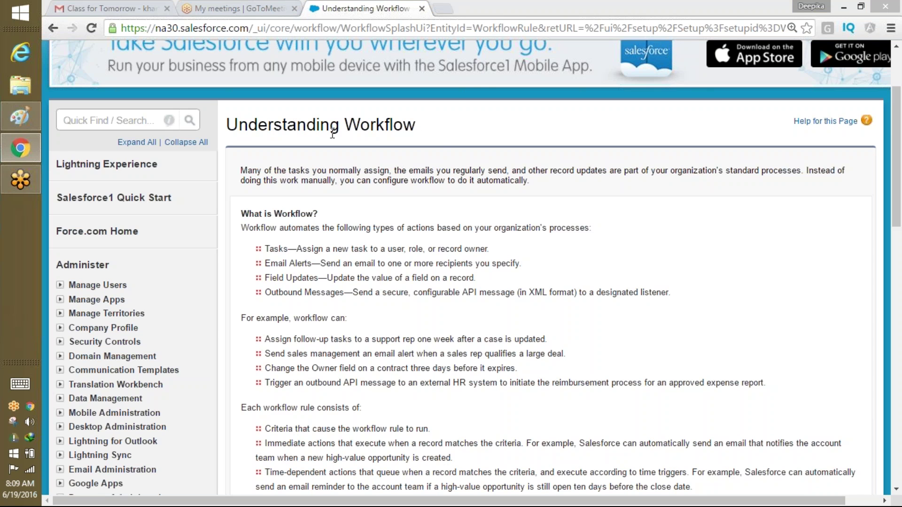
pyautogui.moveTo(897, 142); pyautogui.dragTo(897, 98)
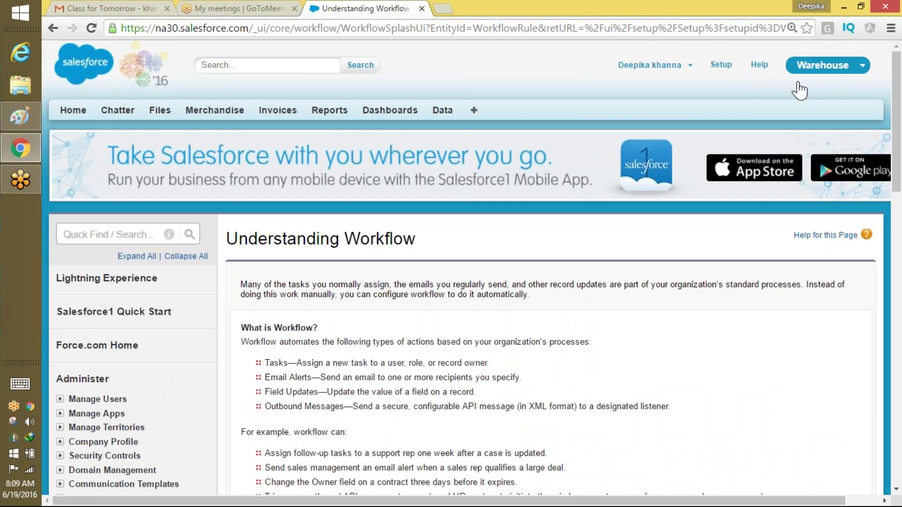
pyautogui.click(833, 69)
# Switch to the Recruiting app and go back into Setup.
pyautogui.click(798, 220)
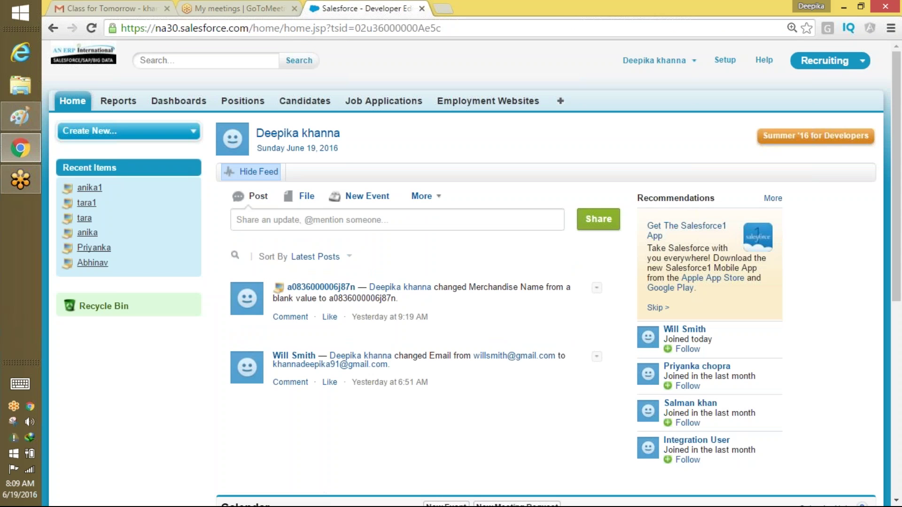
pyautogui.click(725, 60)
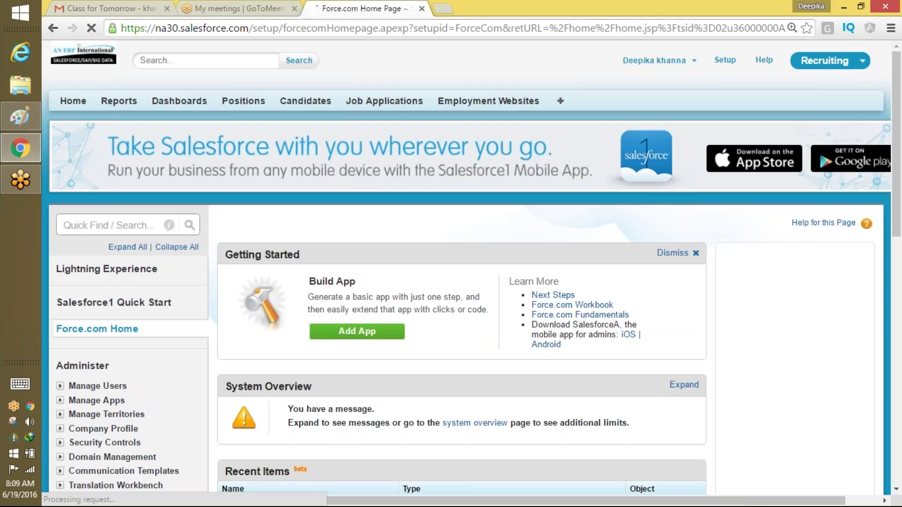
pyautogui.click(105, 224)
pyautogui.scroll(-1, 898, 150)
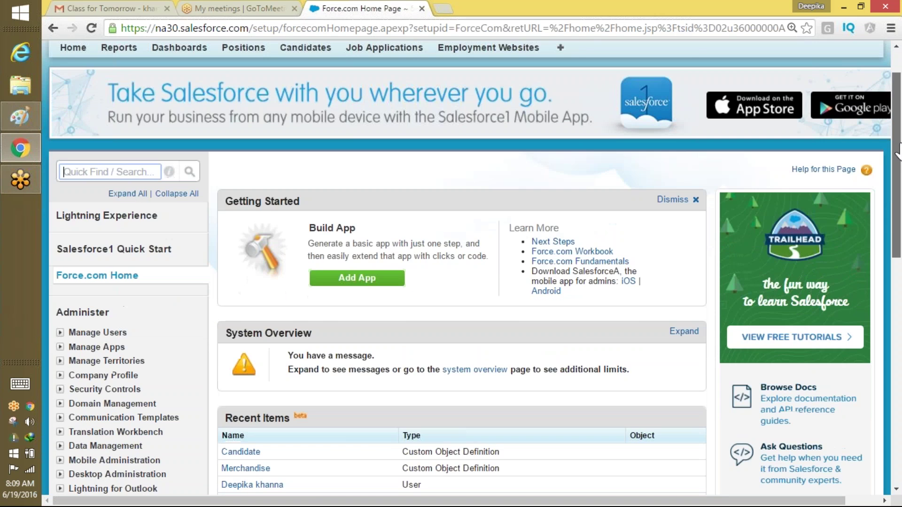
# Log out of Salesforce from the user name menu.
pyautogui.moveTo(897, 149); pyautogui.dragTo(898, 133)
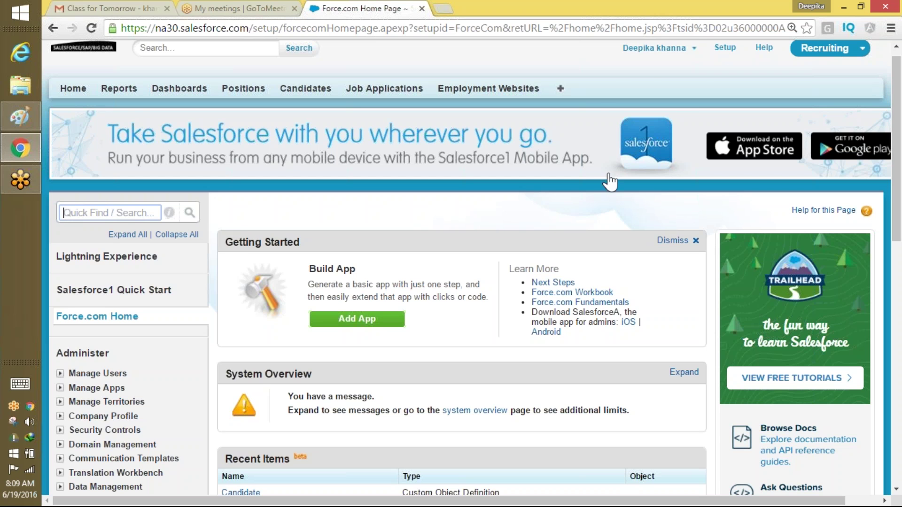
pyautogui.click(656, 54)
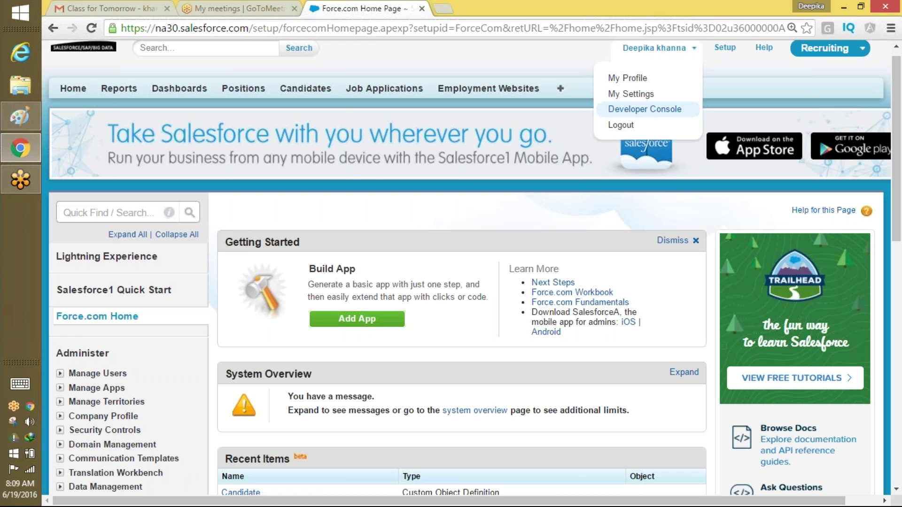
pyautogui.click(646, 124)
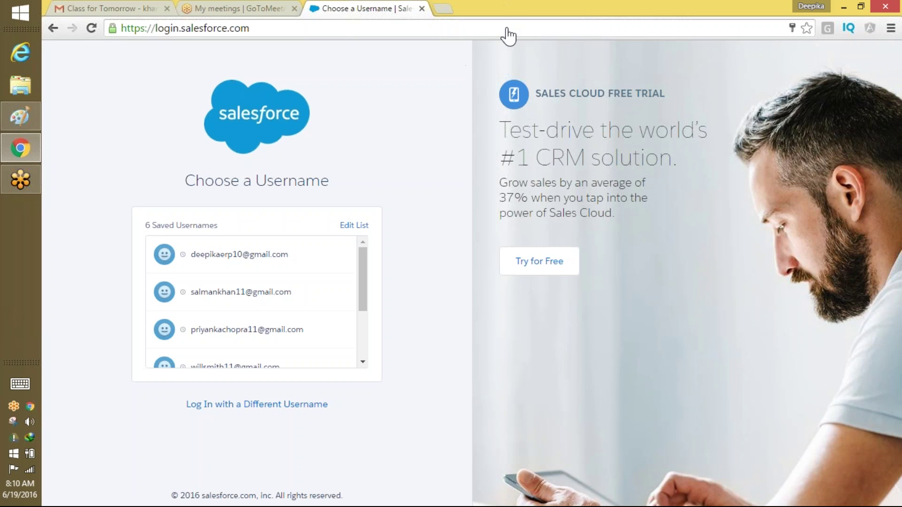
pyautogui.click(506, 19)
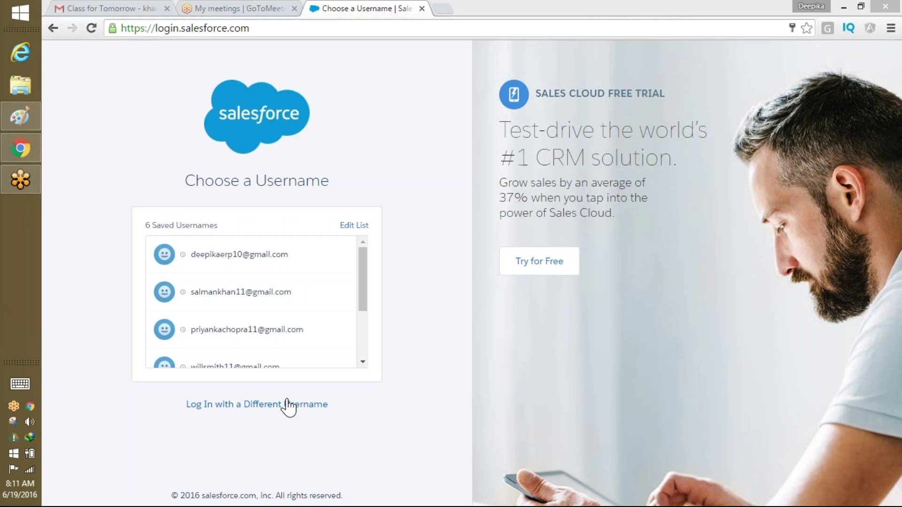
# Log in with a different username and the pasted account password.
pyautogui.click(287, 405)
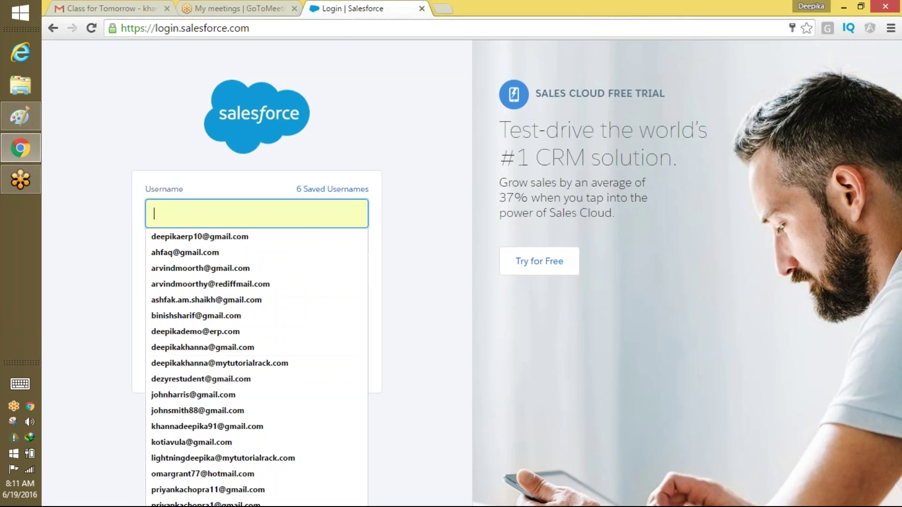
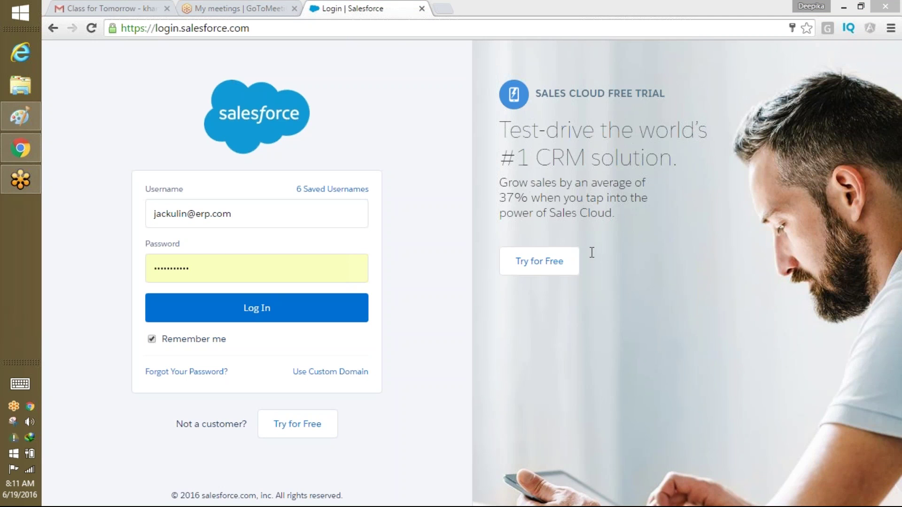
pyautogui.moveTo(249, 268); pyautogui.dragTo(89, 280)
pyautogui.hotkey('ctrl', 'v')
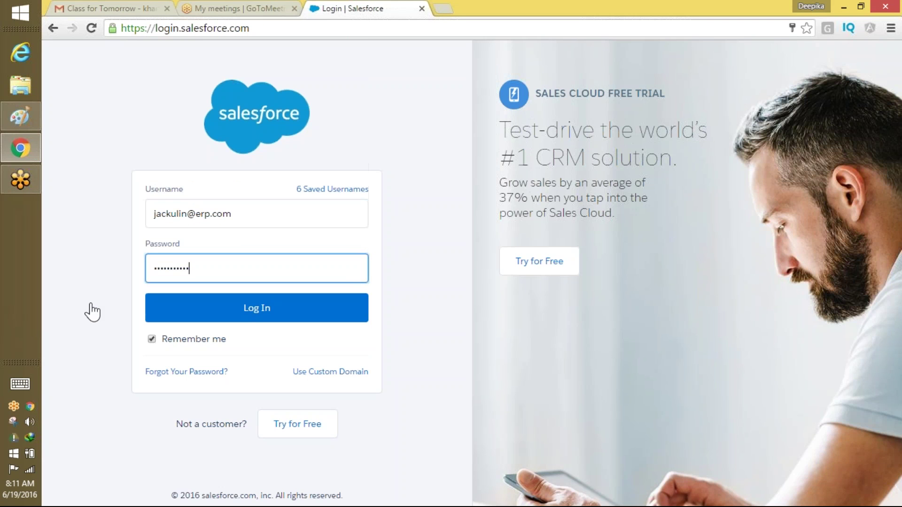
pyautogui.click(261, 314)
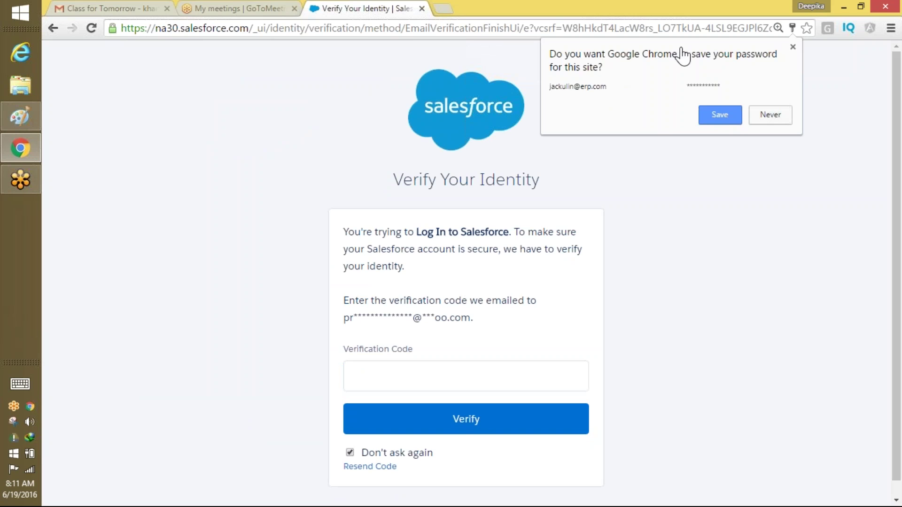
# Let Chrome save the password, then have the verification code resent.
pyautogui.click(719, 116)
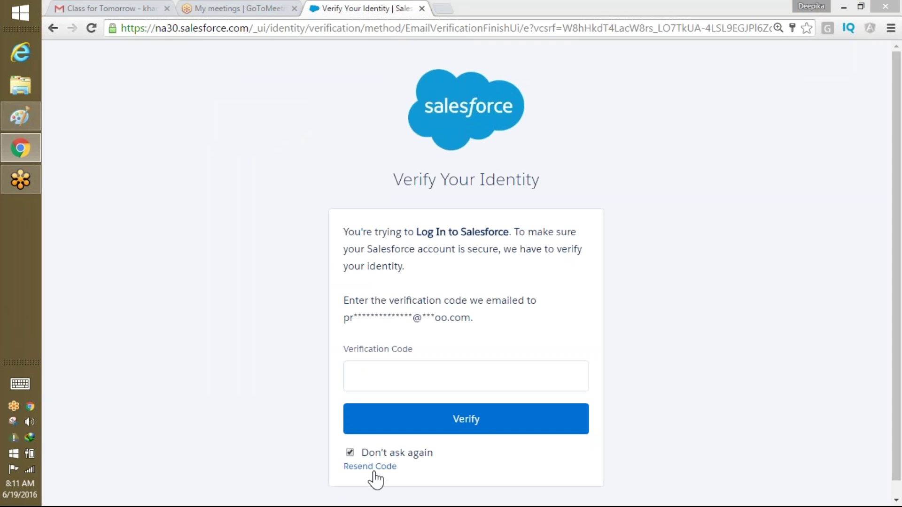
pyautogui.click(395, 380)
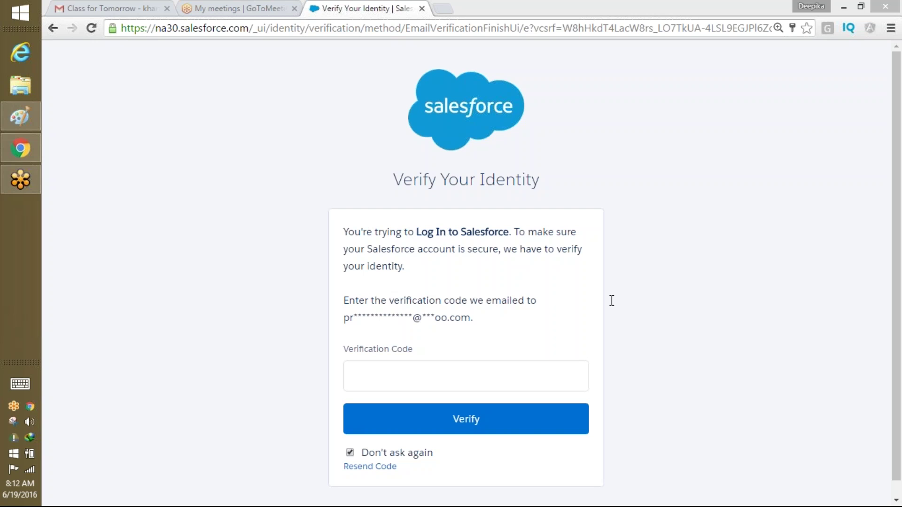
pyautogui.moveTo(365, 322); pyautogui.dragTo(493, 336)
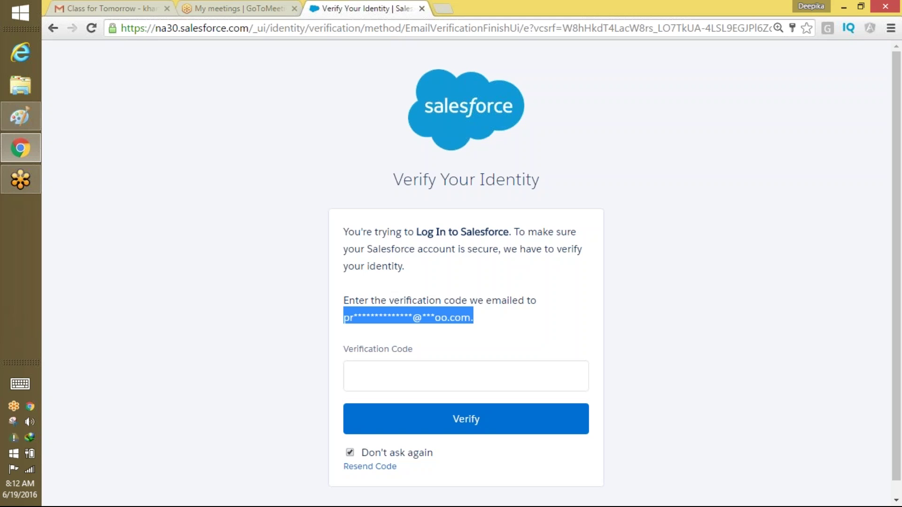
pyautogui.click(488, 322)
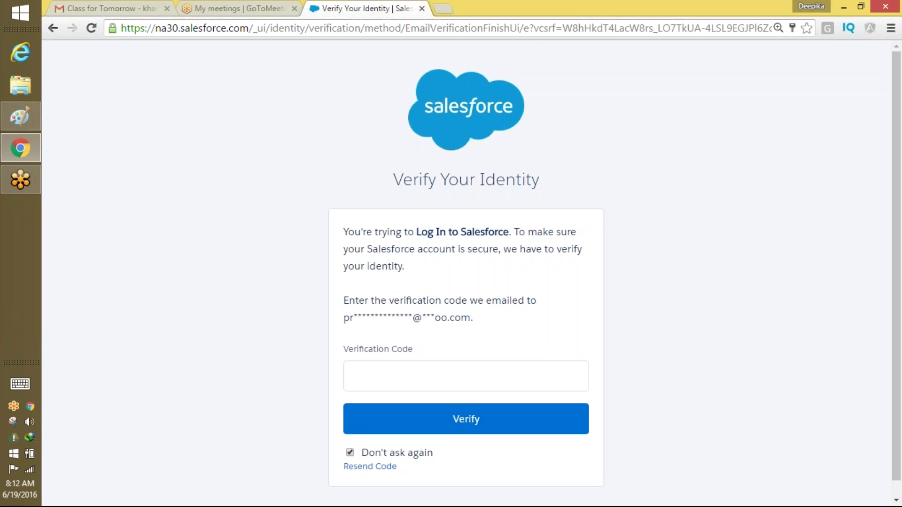
pyautogui.click(408, 17)
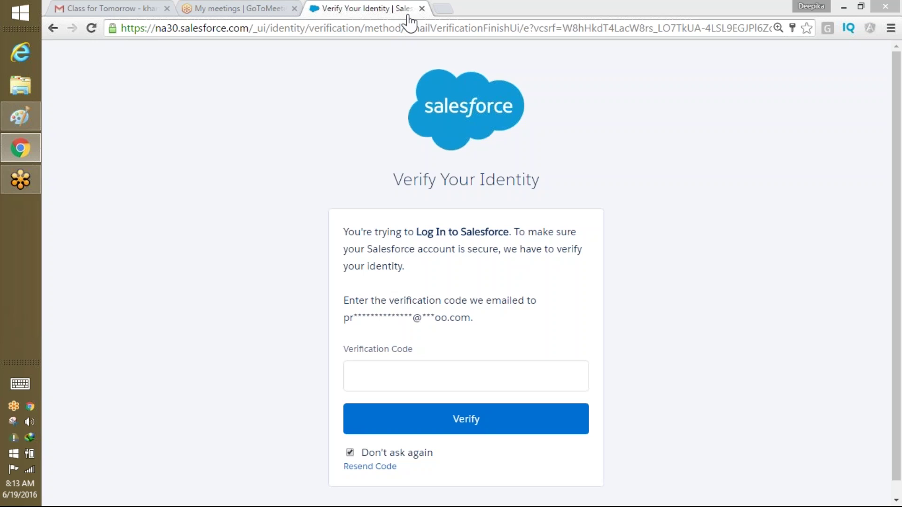
pyautogui.click(370, 466)
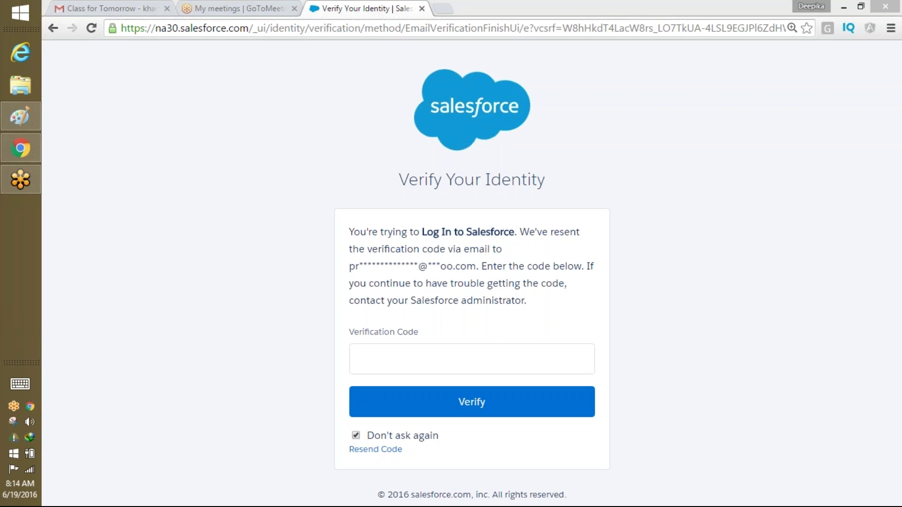
# Resend the code, paste the emailed verification code and verify.
pyautogui.click(404, 361)
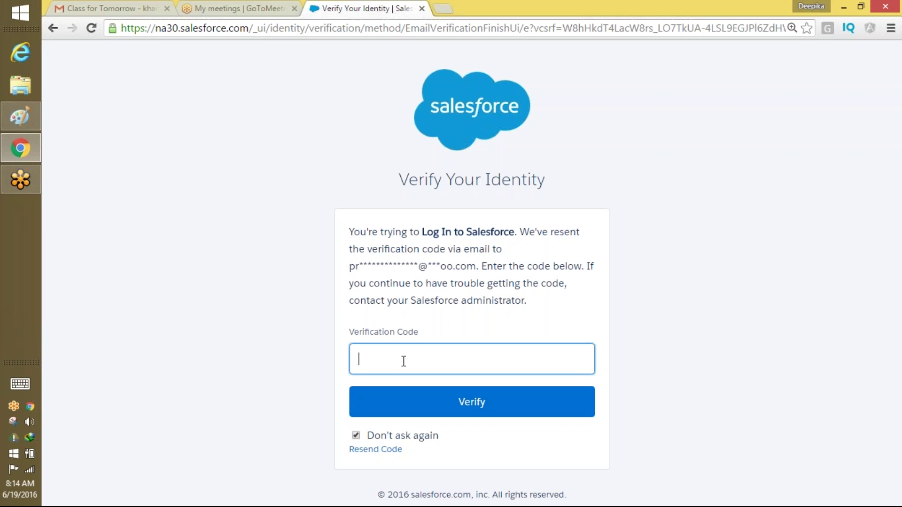
pyautogui.click(390, 451)
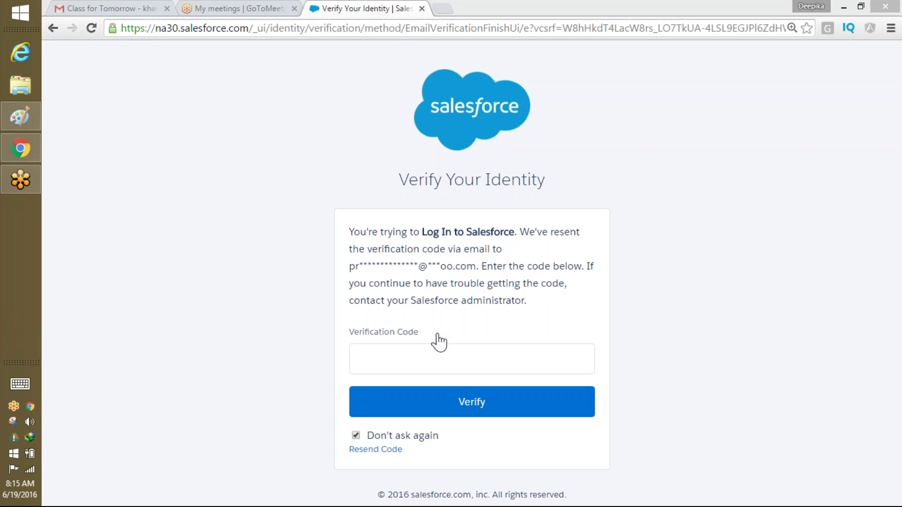
pyautogui.click(438, 358)
pyautogui.hotkey('ctrl', 'v')
pyautogui.click(471, 402)
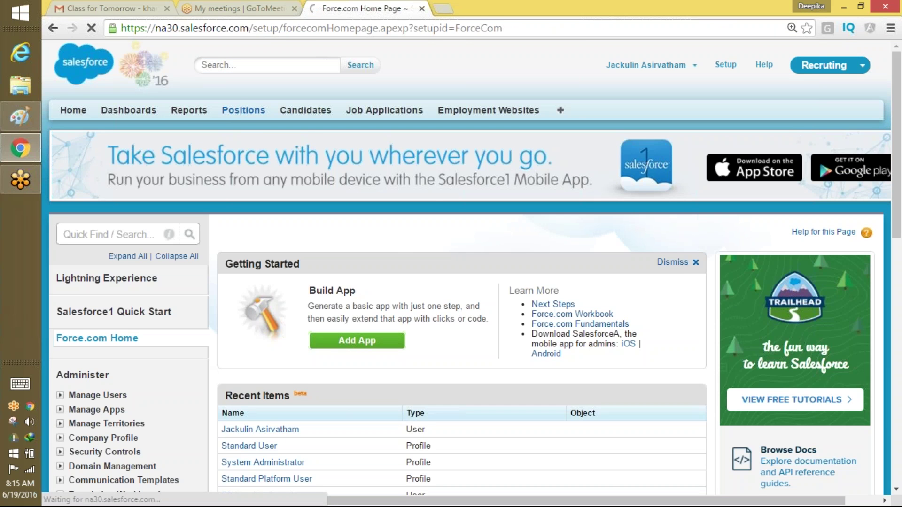
pyautogui.click(242, 110)
pyautogui.click(289, 181)
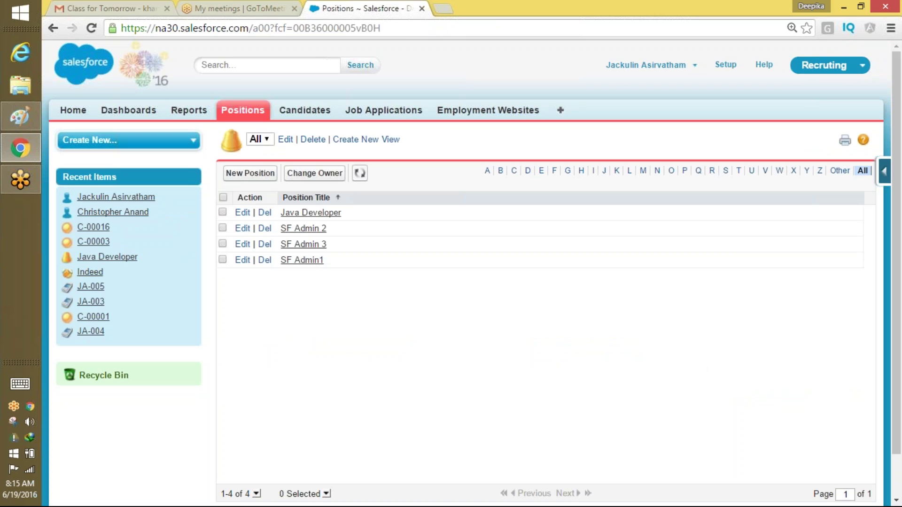
pyautogui.click(313, 113)
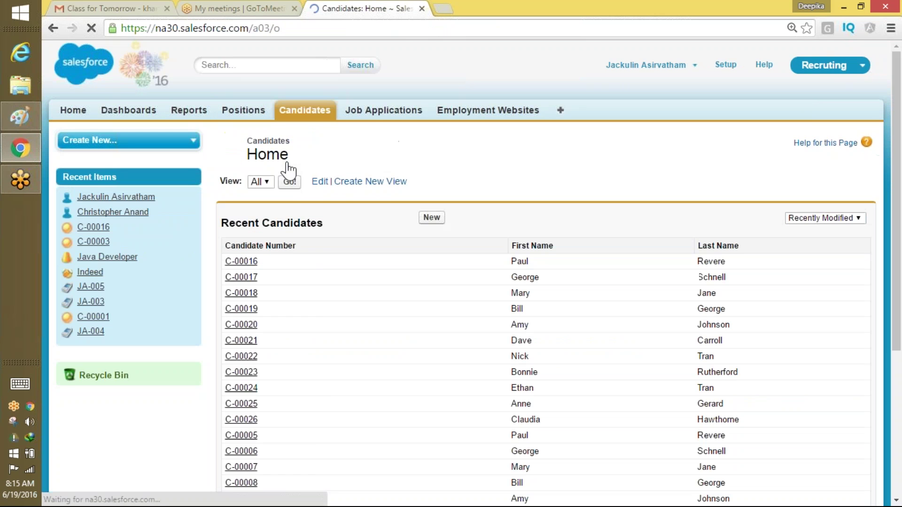
pyautogui.click(289, 181)
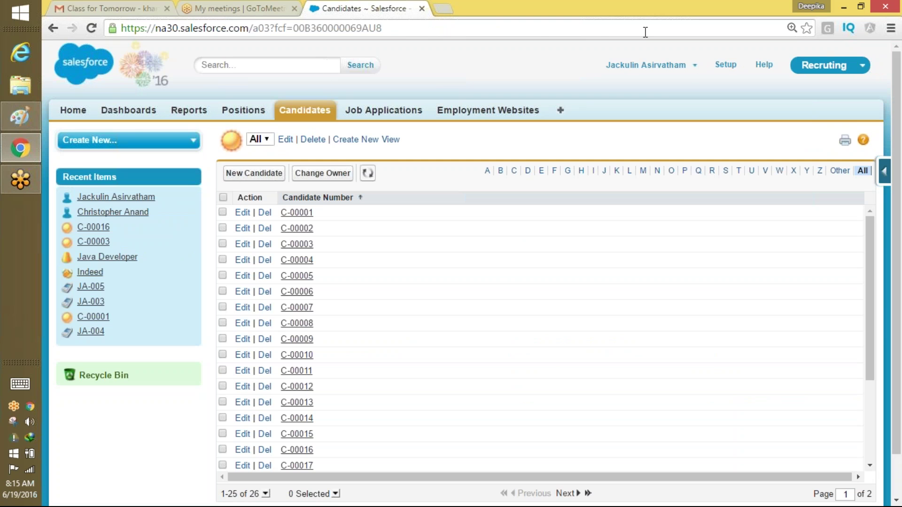
pyautogui.click(726, 66)
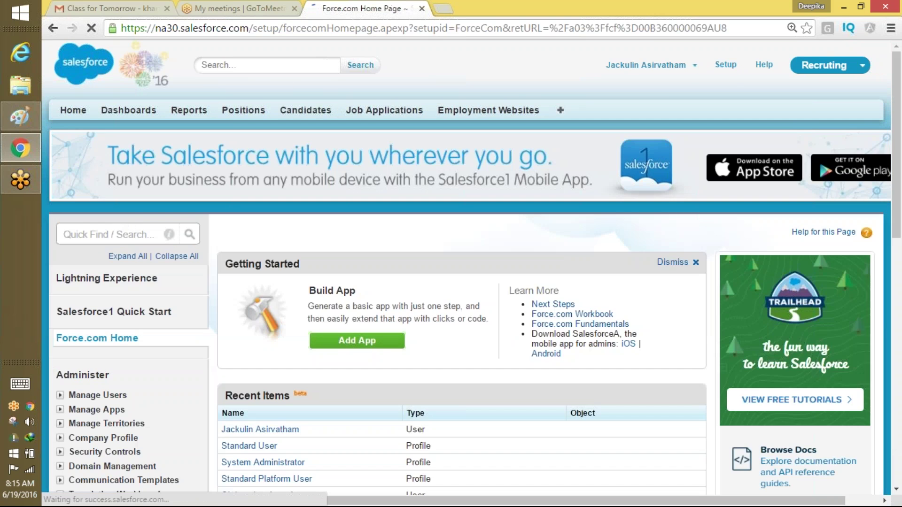
pyautogui.click(115, 234)
# Filter Setup Quick Find for 'workflo' and choose Workflow Rules.
pyautogui.write('w')
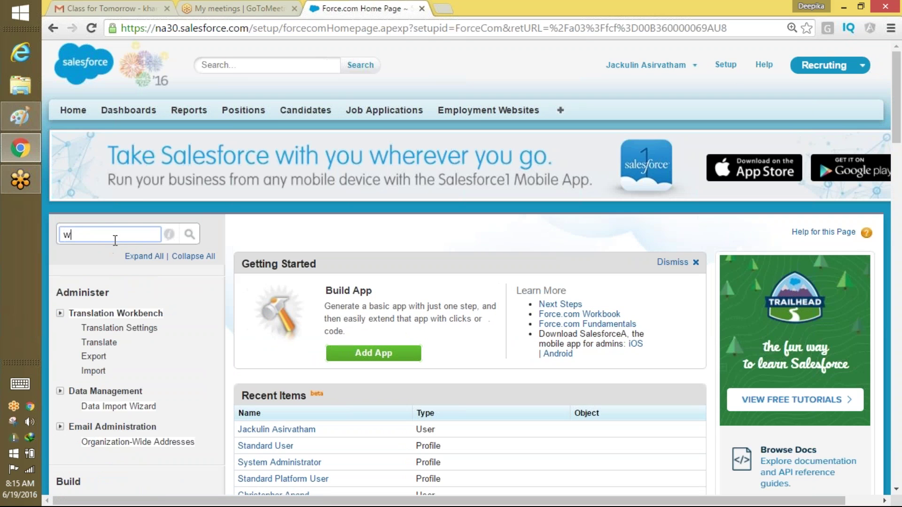
pyautogui.write('or')
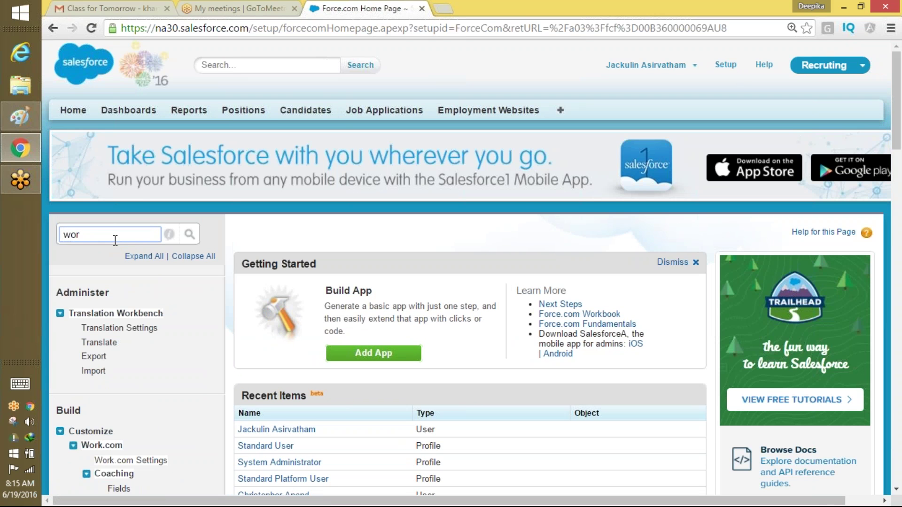
pyautogui.write('kflo')
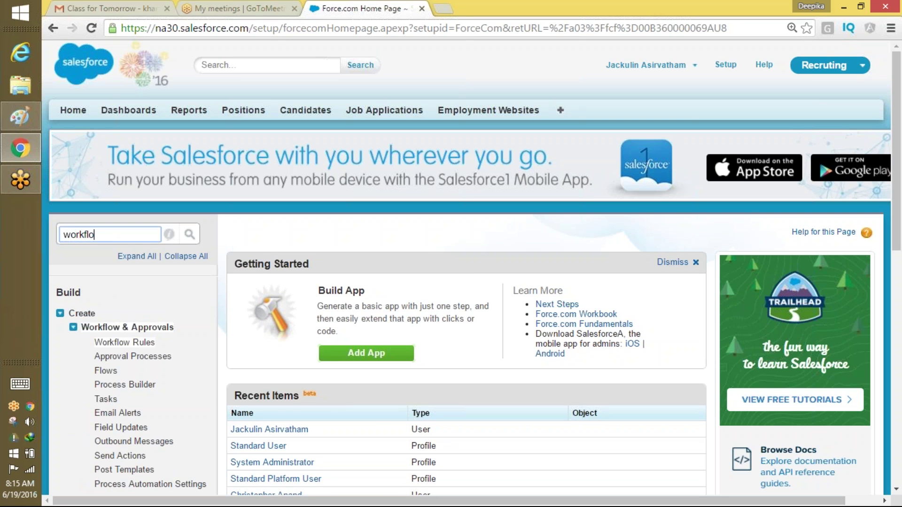
pyautogui.click(123, 342)
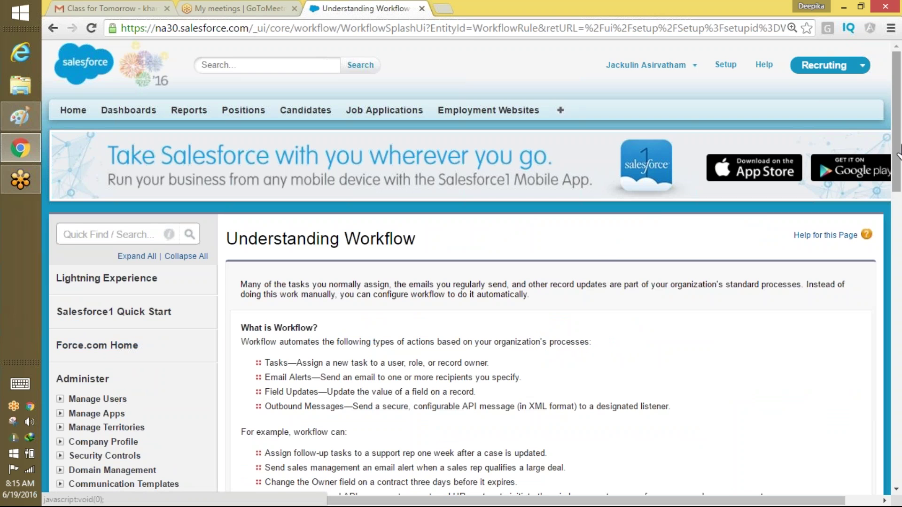
pyautogui.scroll(-2, 498, 160)
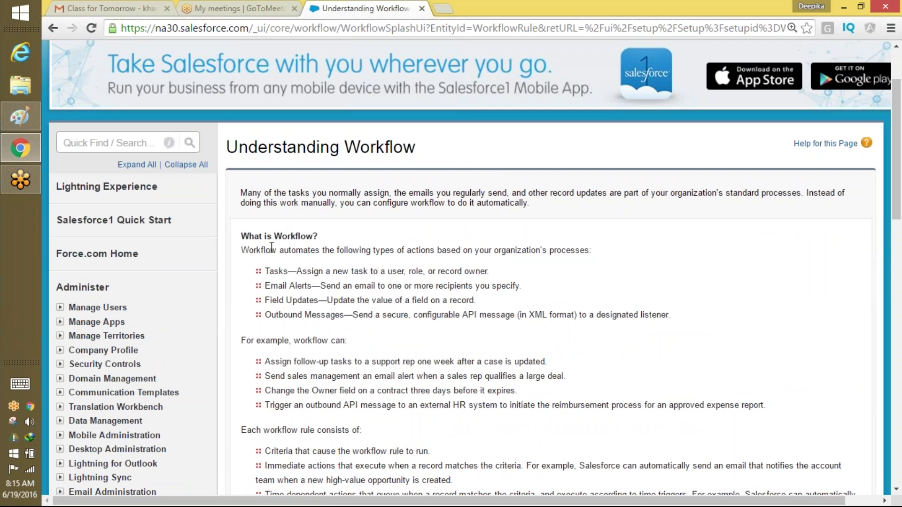
pyautogui.moveTo(261, 250); pyautogui.dragTo(472, 255)
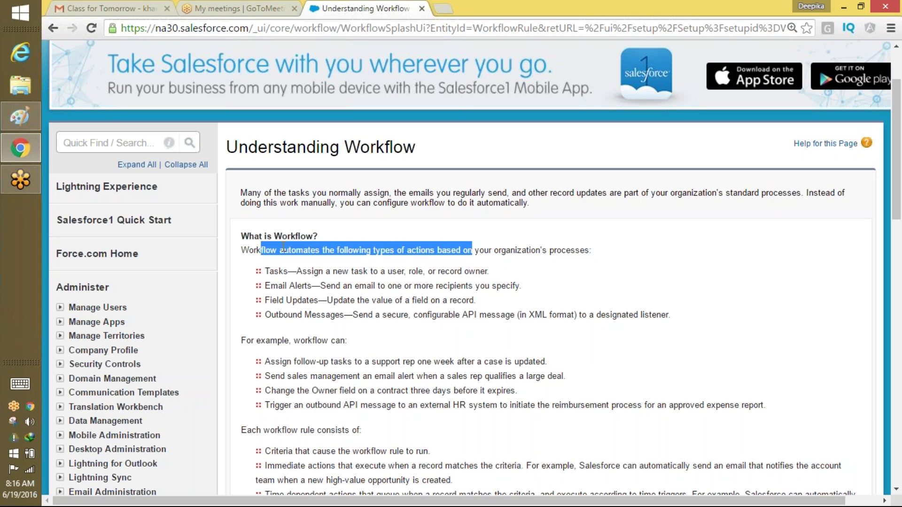
pyautogui.moveTo(273, 271); pyautogui.dragTo(271, 271)
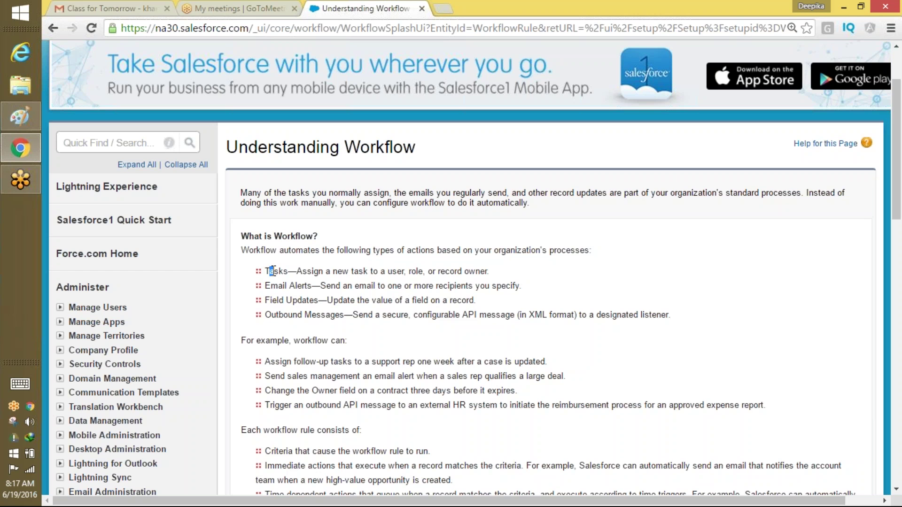
# Read the workflow examples and time-dependent actions description, then continue to All Workflow Rules.
pyautogui.scroll(-1, 192, 393)
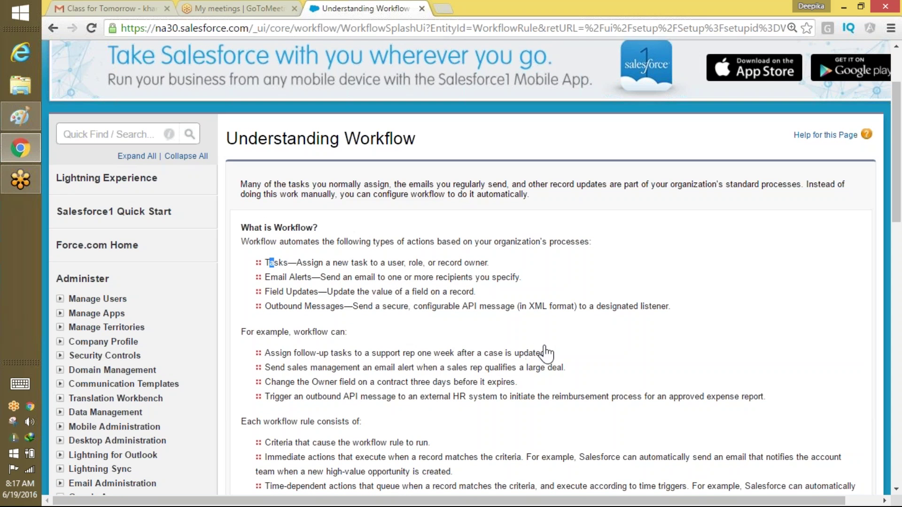
pyautogui.moveTo(548, 353); pyautogui.dragTo(527, 354)
pyautogui.moveTo(410, 373); pyautogui.dragTo(287, 351)
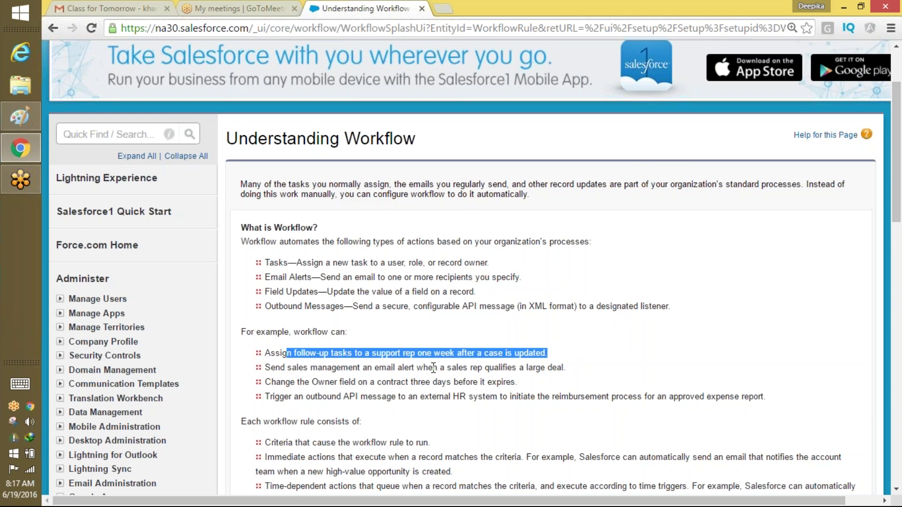
pyautogui.moveTo(898, 194); pyautogui.dragTo(899, 221)
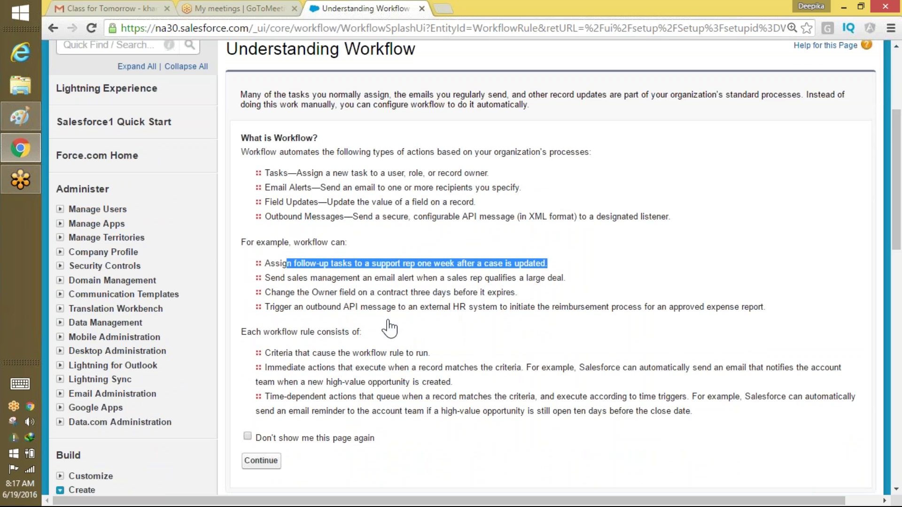
pyautogui.moveTo(305, 293); pyautogui.dragTo(370, 298)
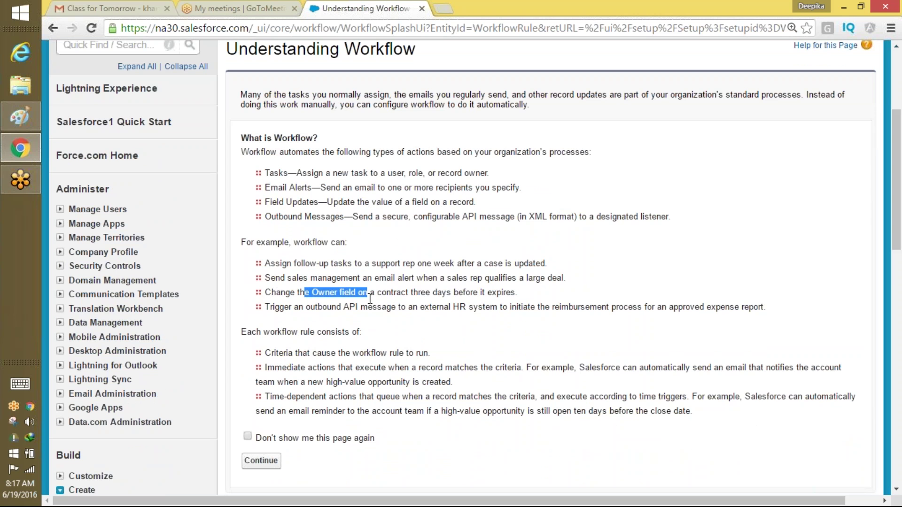
pyautogui.moveTo(517, 292); pyautogui.dragTo(404, 285)
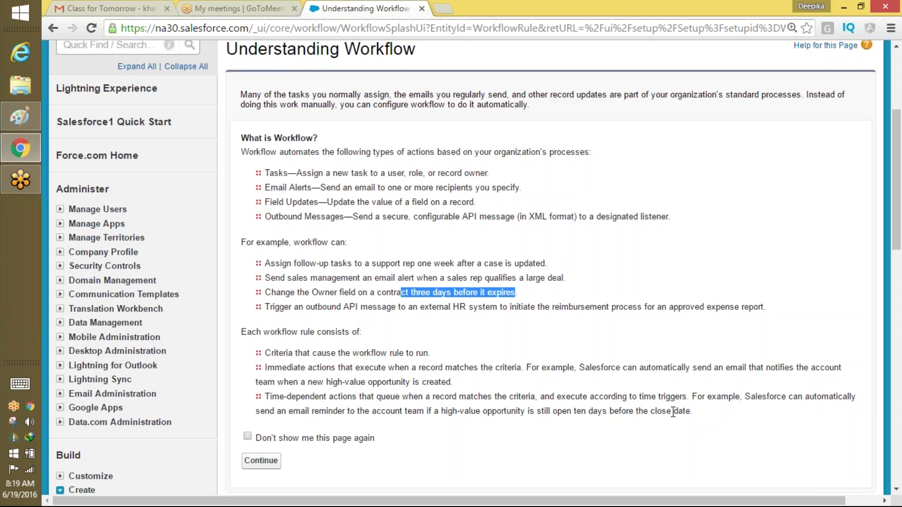
pyautogui.moveTo(693, 413); pyautogui.dragTo(489, 374)
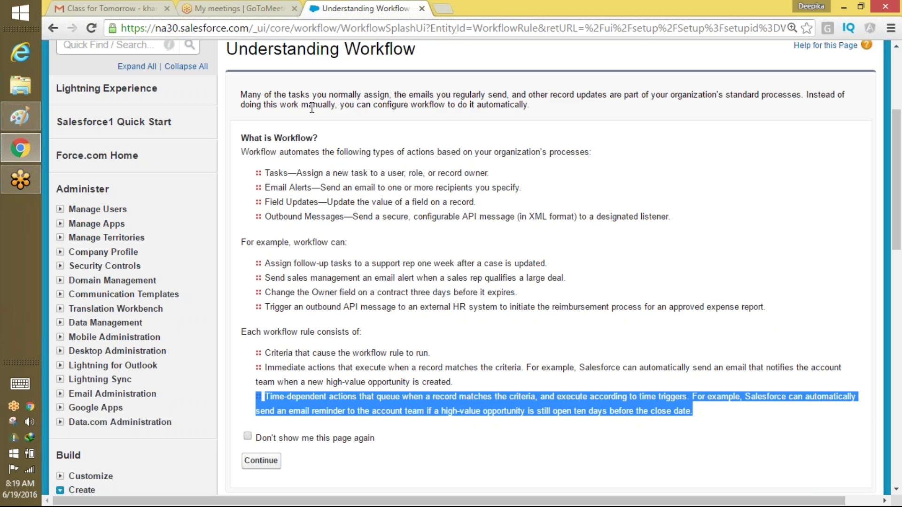
pyautogui.moveTo(256, 105); pyautogui.dragTo(509, 463)
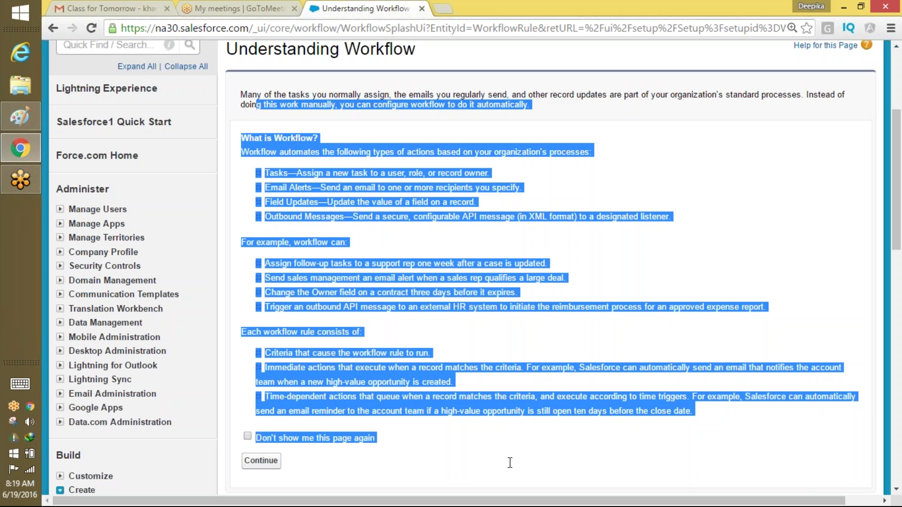
pyautogui.click(594, 154)
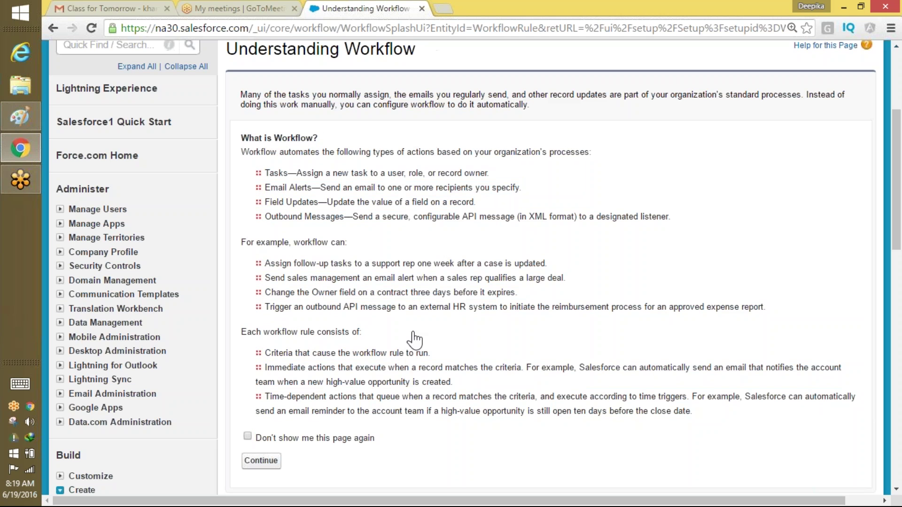
pyautogui.click(274, 461)
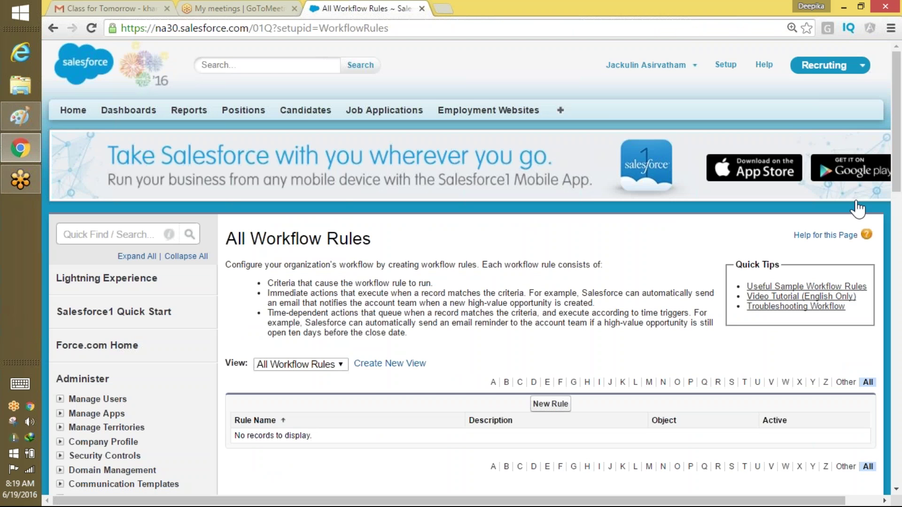
# Read the notes on rule criteria and immediate and time-dependent actions, then begin a New Rule.
pyautogui.scroll(-2, 496, 164)
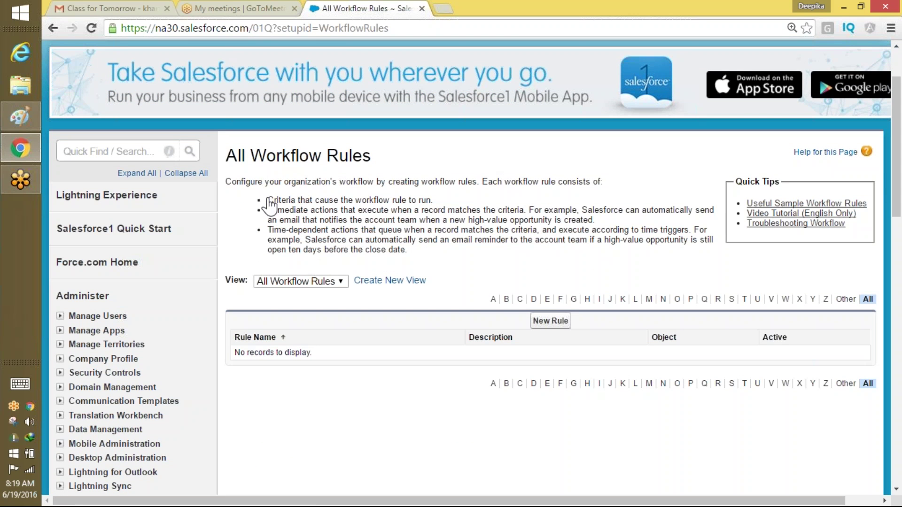
pyautogui.moveTo(264, 202); pyautogui.dragTo(434, 198)
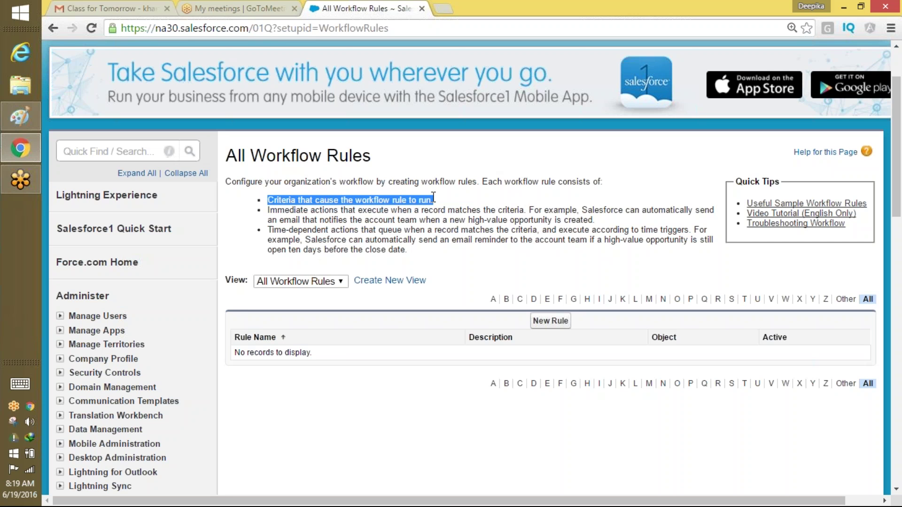
pyautogui.click(433, 197)
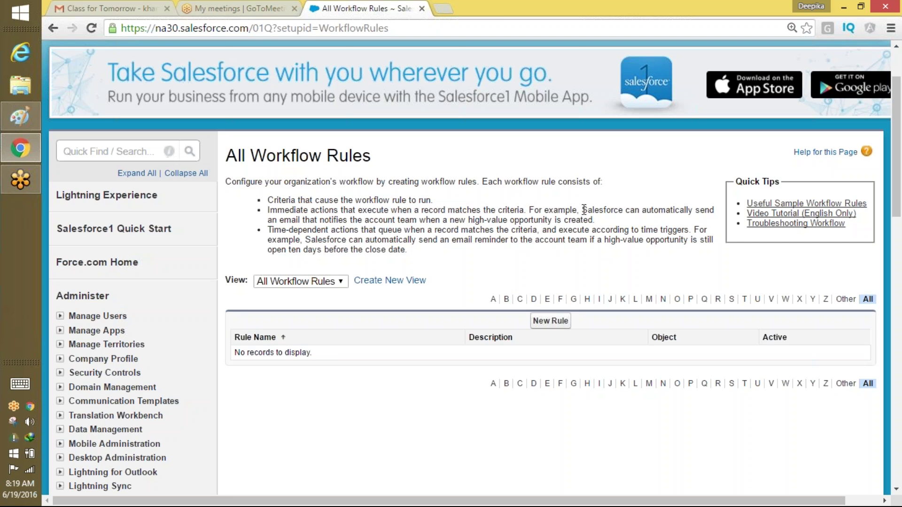
pyautogui.moveTo(583, 210); pyautogui.dragTo(594, 220)
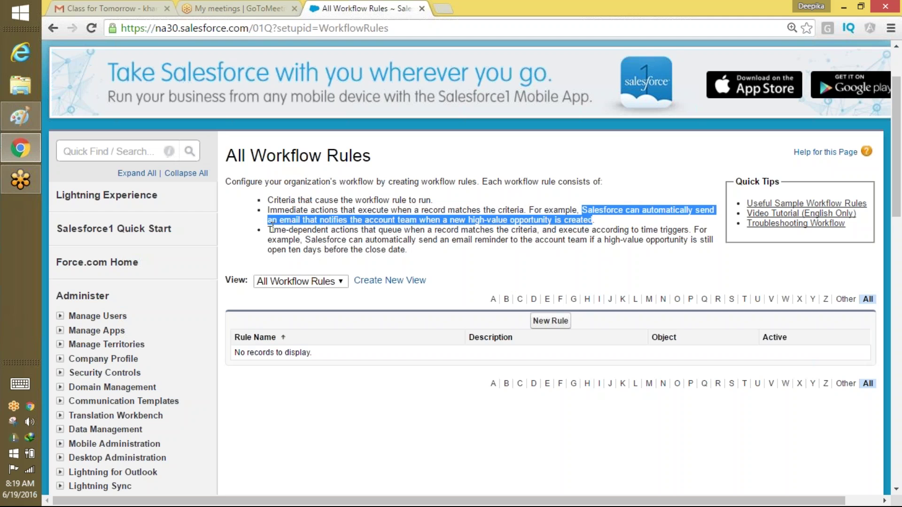
pyautogui.moveTo(271, 229); pyautogui.dragTo(334, 242)
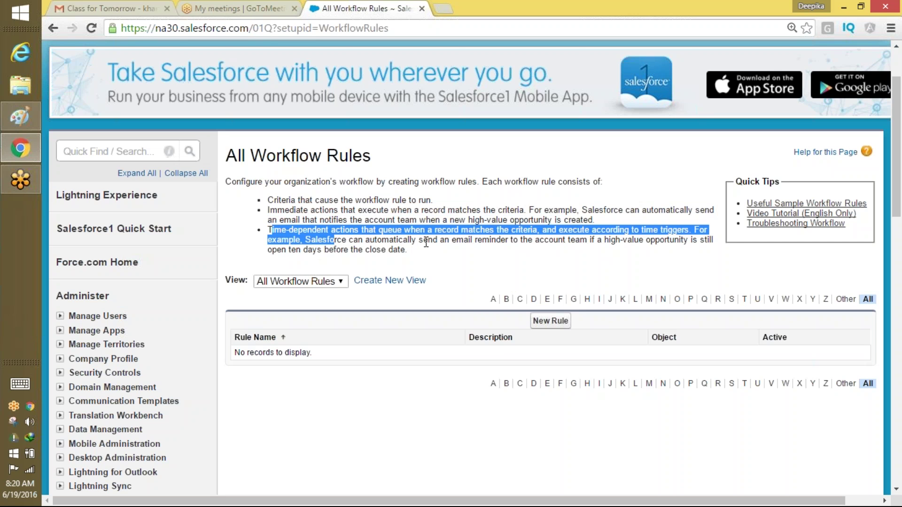
pyautogui.click(407, 16)
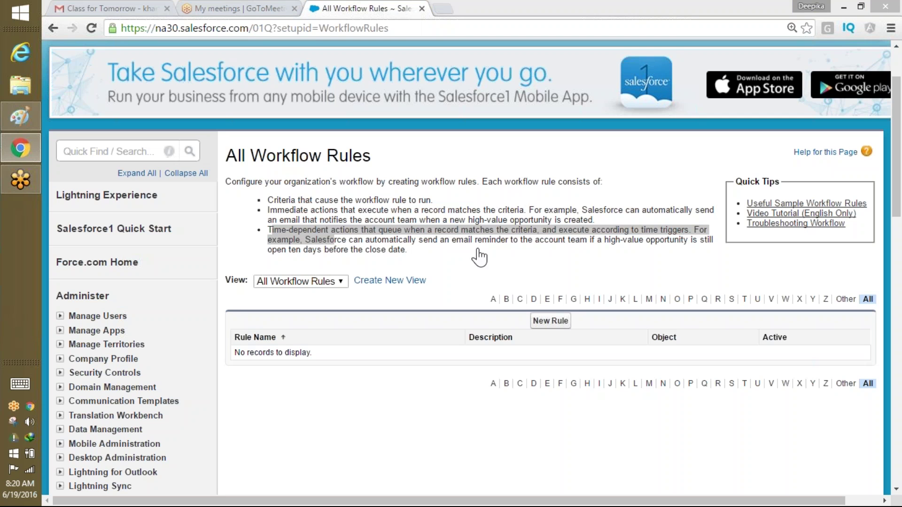
pyautogui.click(551, 321)
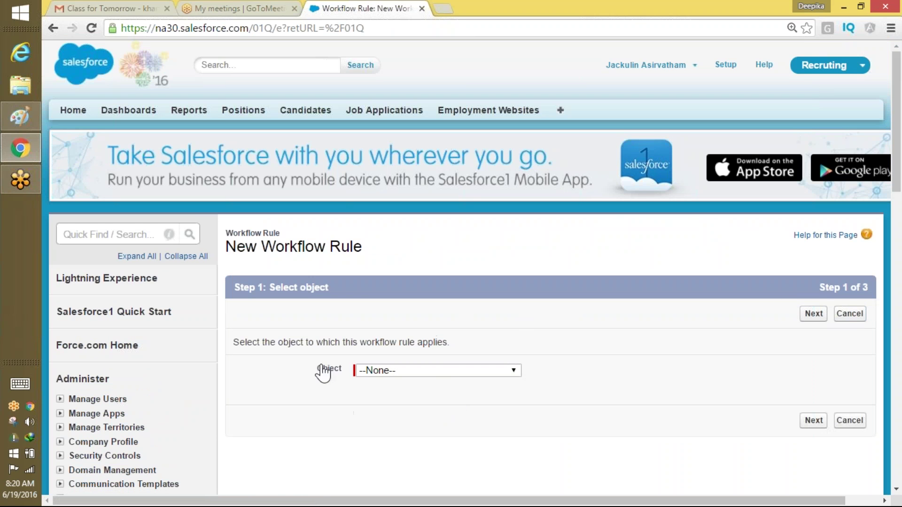
# Pick Candidate from the Object list and continue to the rule details.
pyautogui.click(463, 372)
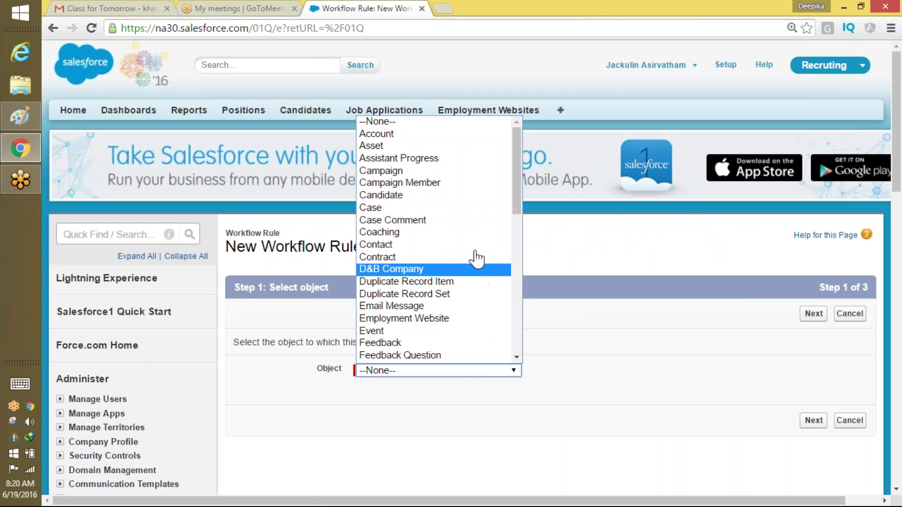
pyautogui.moveTo(519, 212); pyautogui.dragTo(521, 219)
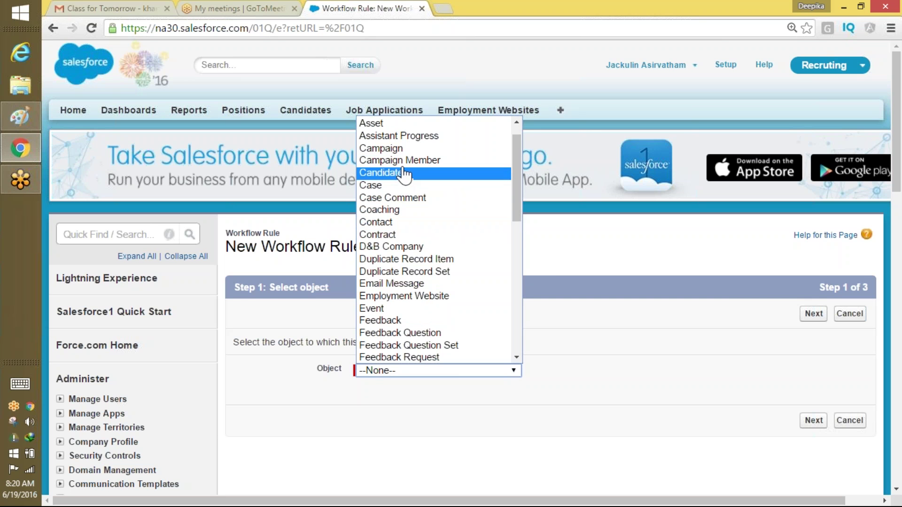
pyautogui.click(403, 166)
pyautogui.moveTo(403, 173); pyautogui.dragTo(433, 386)
pyautogui.click(433, 372)
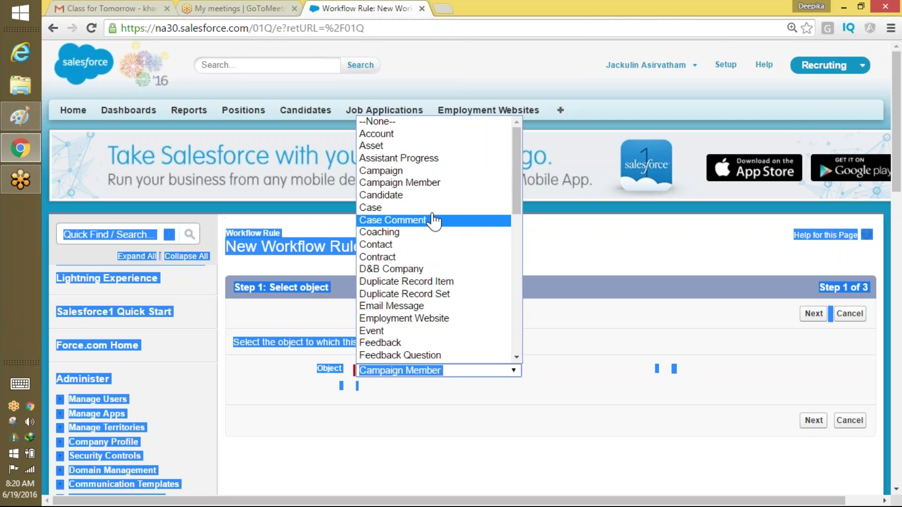
pyautogui.click(413, 196)
pyautogui.click(460, 260)
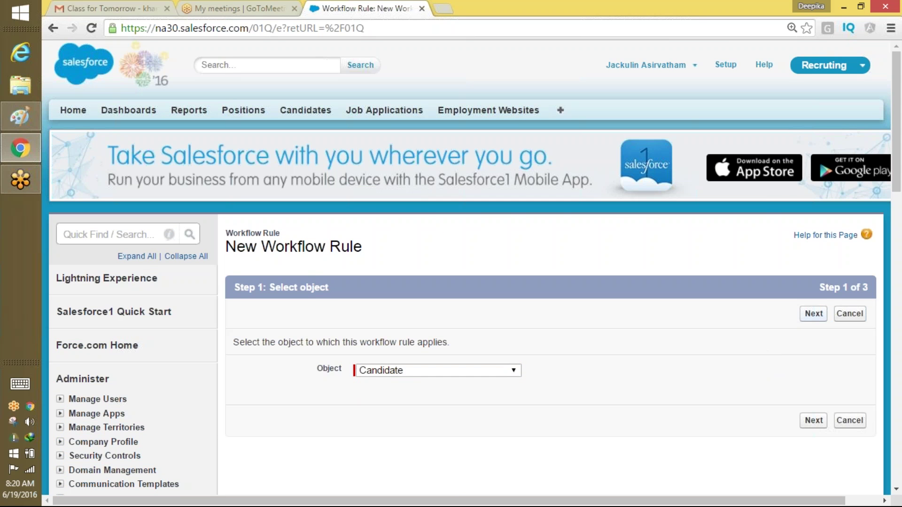
pyautogui.click(814, 313)
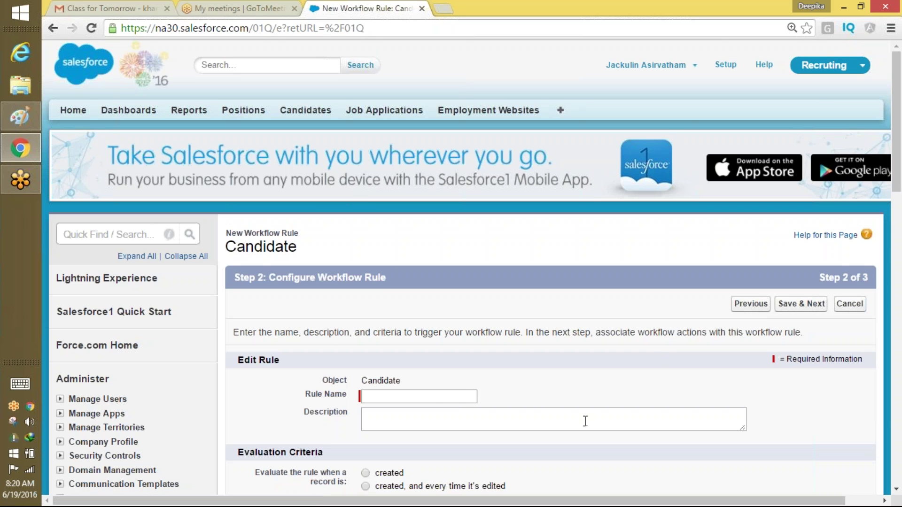
# Enter 'Send an Email for new candidate starting with S' as the Rule Name.
pyautogui.click(433, 399)
pyautogui.write('Send ')
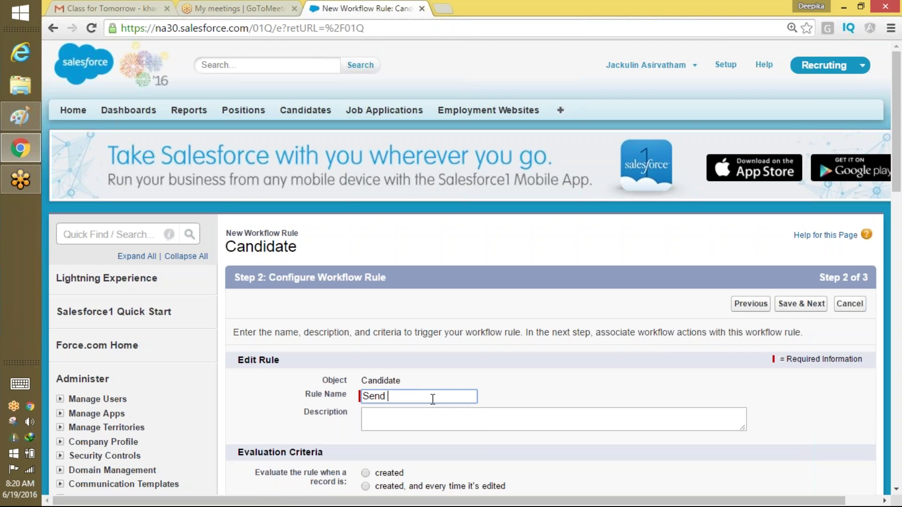
pyautogui.write('an Email for new canda')
pyautogui.press('BackSpace')
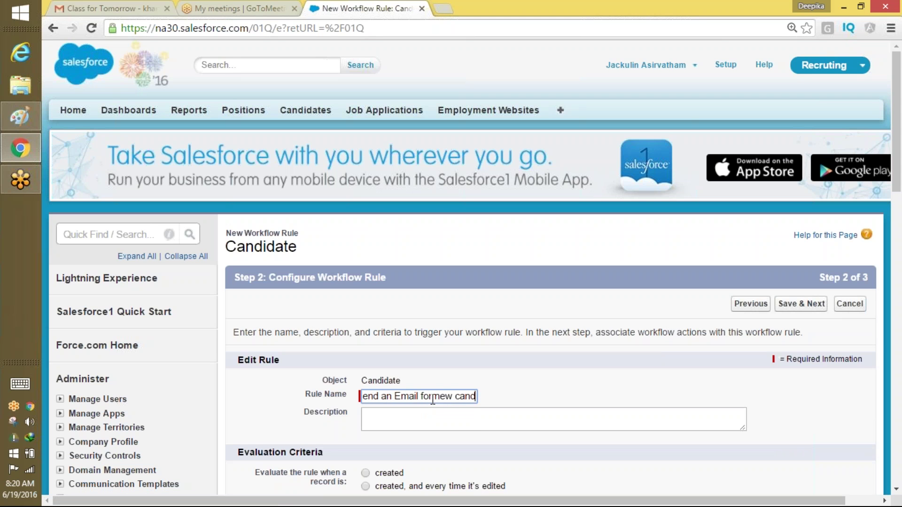
pyautogui.write('idate st')
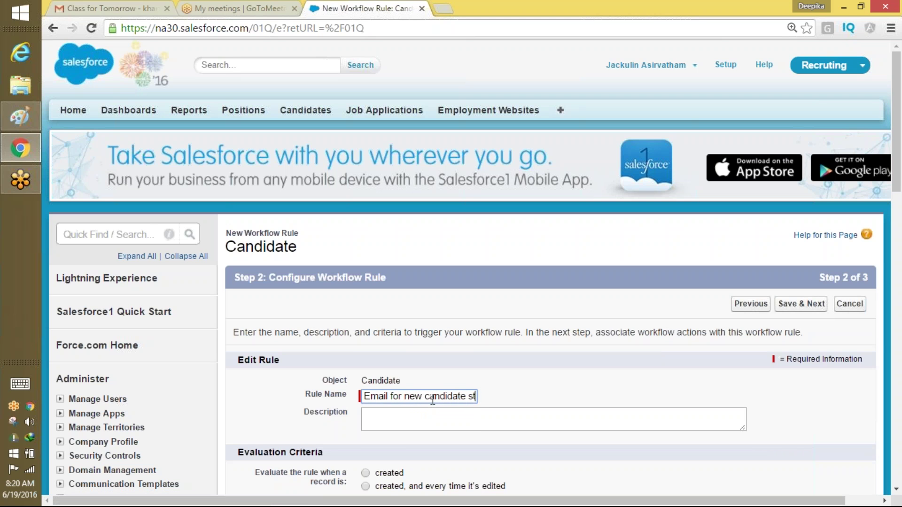
pyautogui.write('artin')
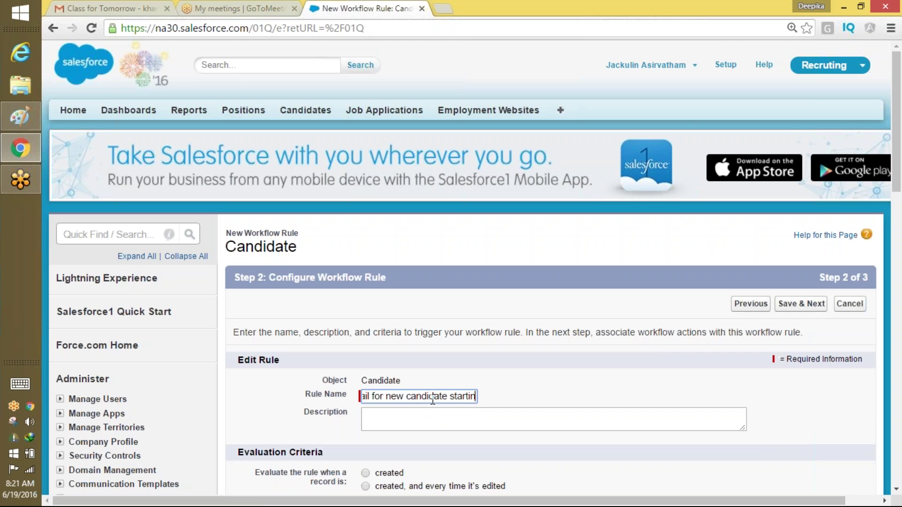
pyautogui.write('g with S')
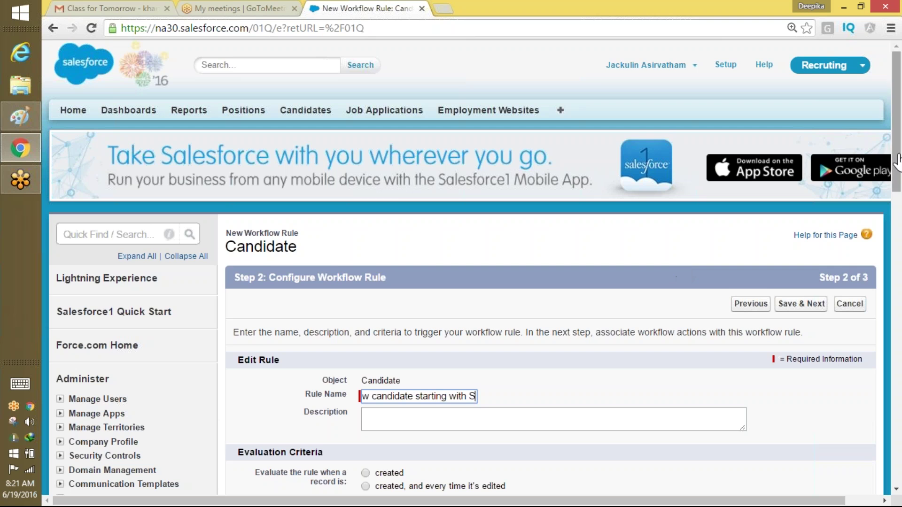
pyautogui.moveTo(895, 164); pyautogui.dragTo(892, 210)
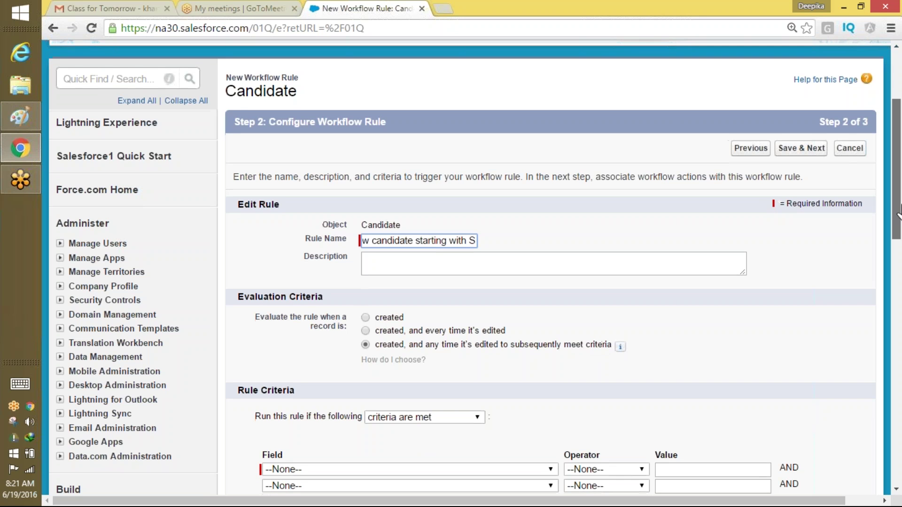
# Set the rule criterion to Candidate: Country equals US.
pyautogui.moveTo(894, 207); pyautogui.dragTo(890, 274)
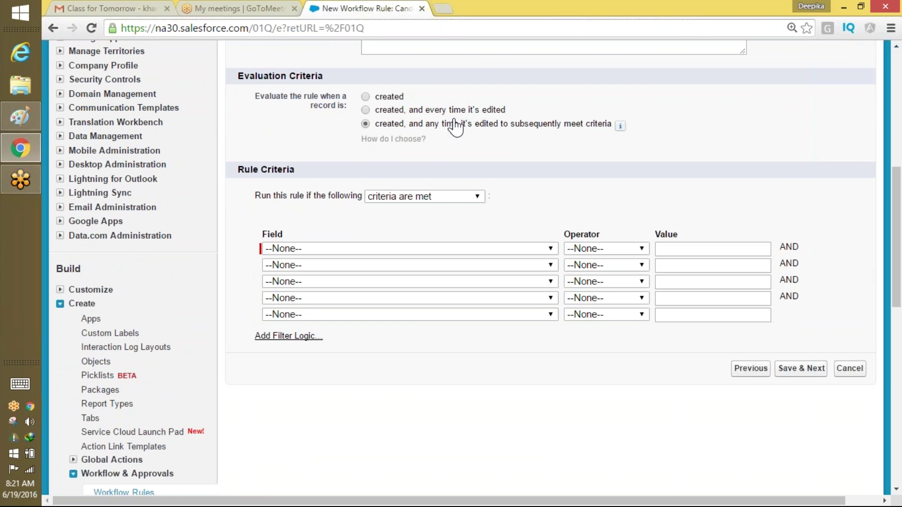
pyautogui.moveTo(620, 127)
pyautogui.click(355, 249)
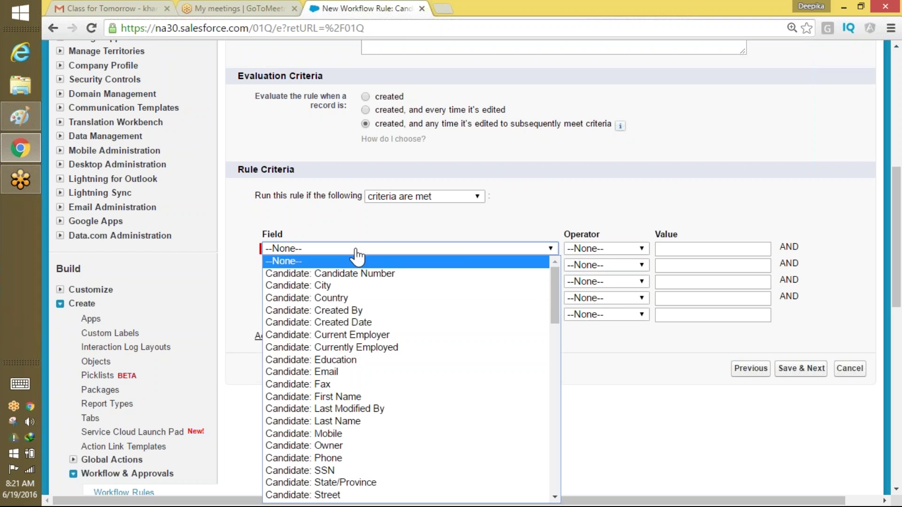
pyautogui.click(359, 303)
pyautogui.click(606, 250)
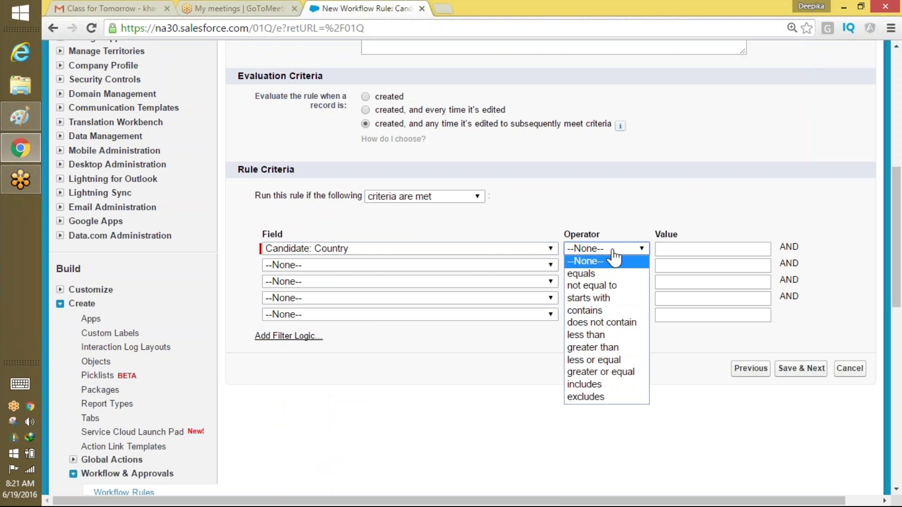
pyautogui.click(581, 273)
pyautogui.click(691, 254)
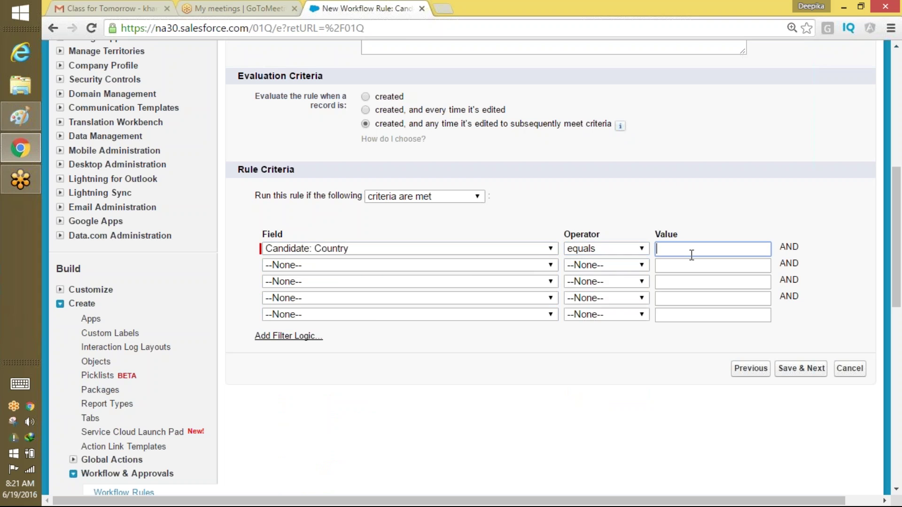
pyautogui.write('US')
# Check the Candidate Country US criterion, then Save & Next to the actions step.
pyautogui.scroll(9, 897, 264)
pyautogui.scroll(-3, 689, 168)
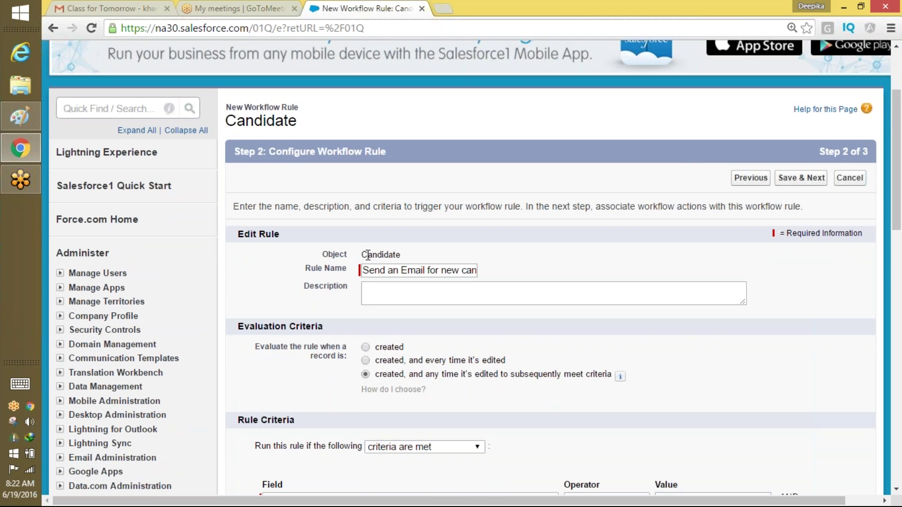
pyautogui.moveTo(367, 254); pyautogui.dragTo(407, 261)
pyautogui.scroll(-1, 898, 172)
pyautogui.scroll(-5, 898, 172)
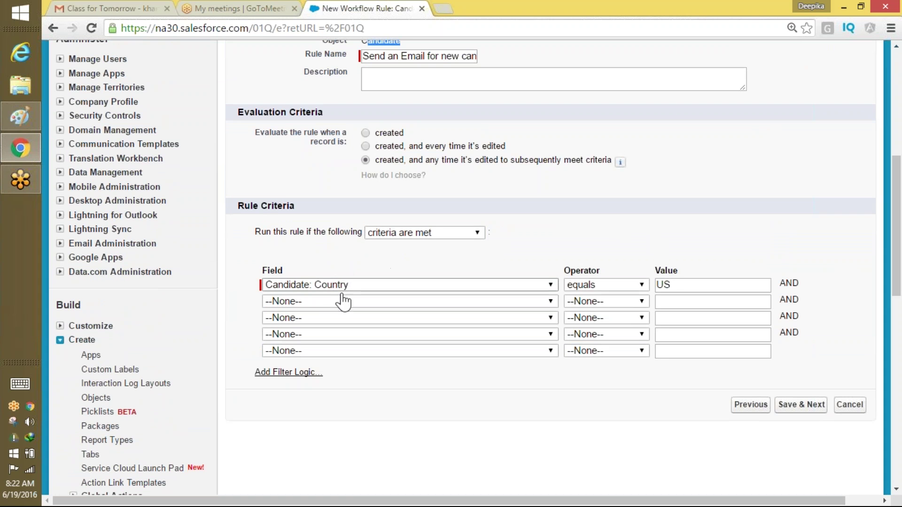
pyautogui.moveTo(690, 286); pyautogui.dragTo(646, 287)
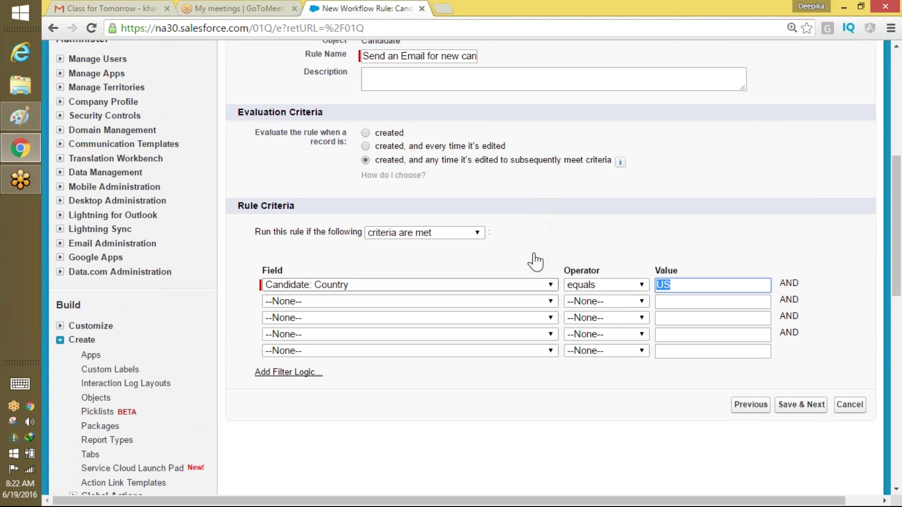
pyautogui.click(805, 408)
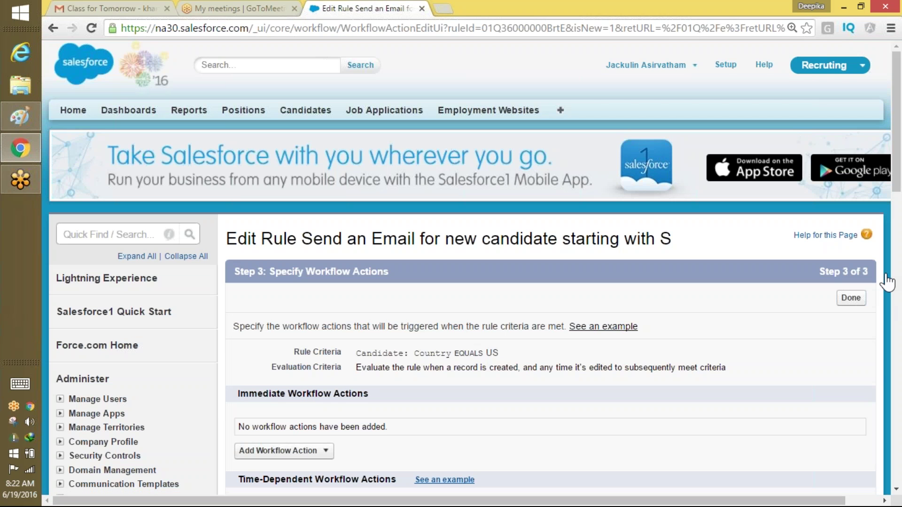
# Review the Country EQUALS US criteria and evaluation setting, then expand Add Workflow Action.
pyautogui.moveTo(900, 126); pyautogui.dragTo(900, 156)
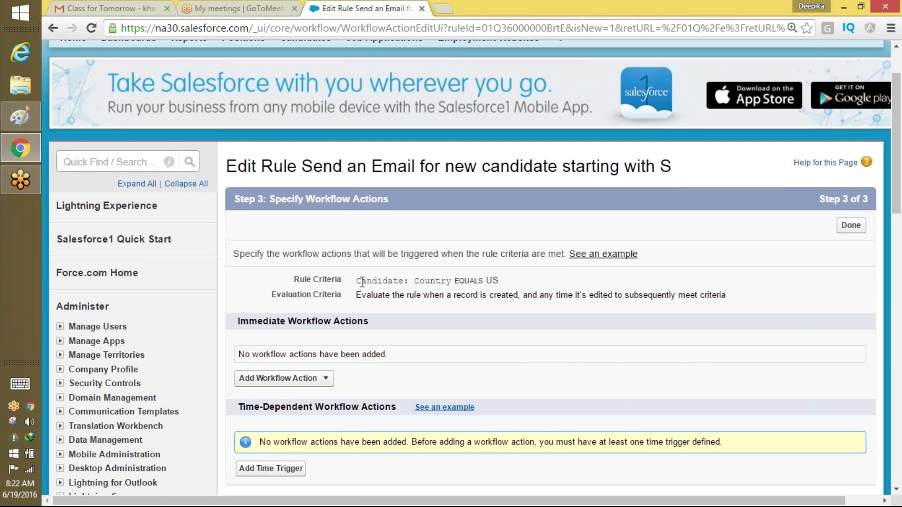
pyautogui.moveTo(357, 281); pyautogui.dragTo(506, 276)
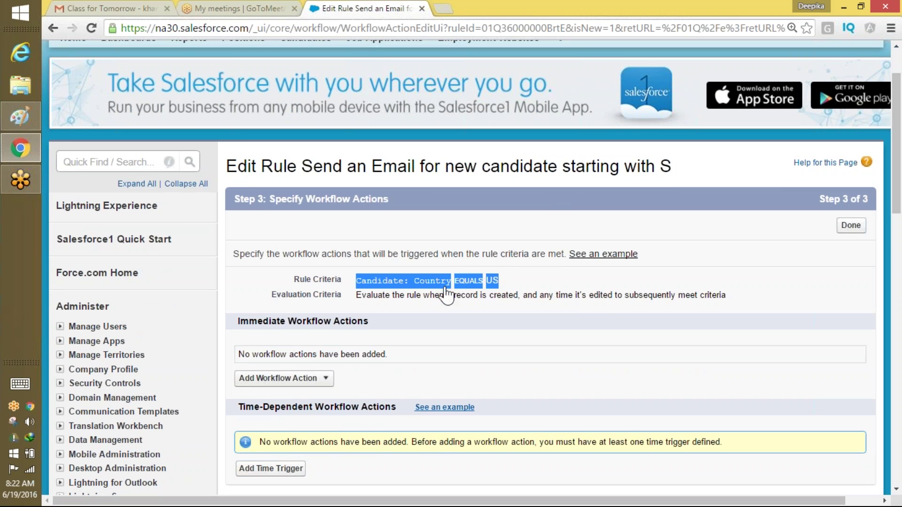
pyautogui.click(386, 304)
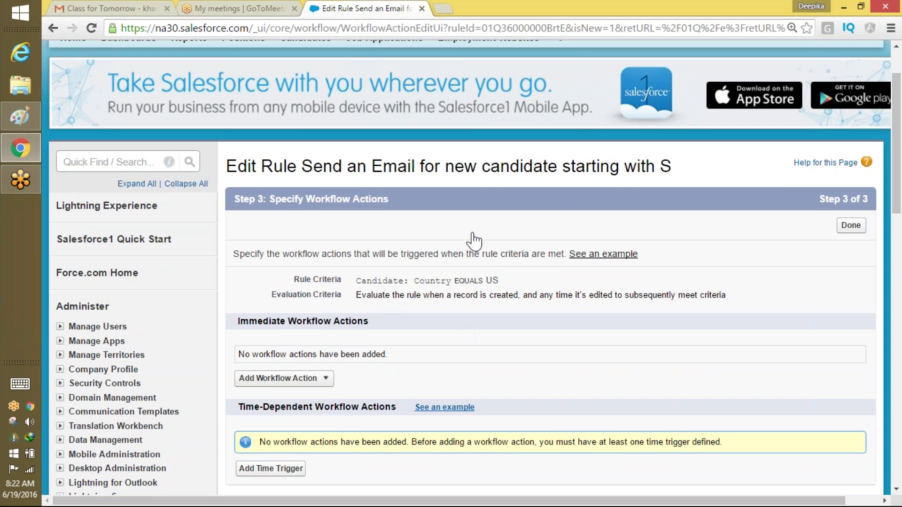
pyautogui.moveTo(356, 295); pyautogui.dragTo(369, 323)
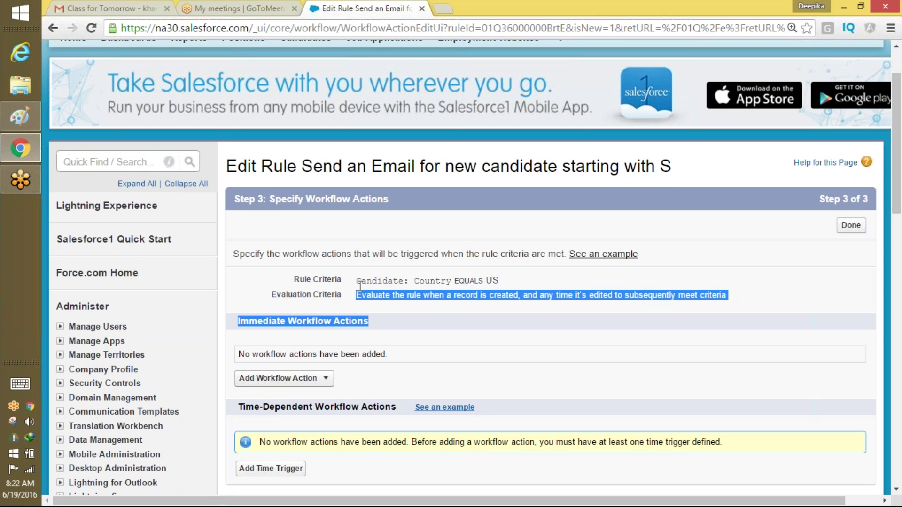
pyautogui.click(274, 379)
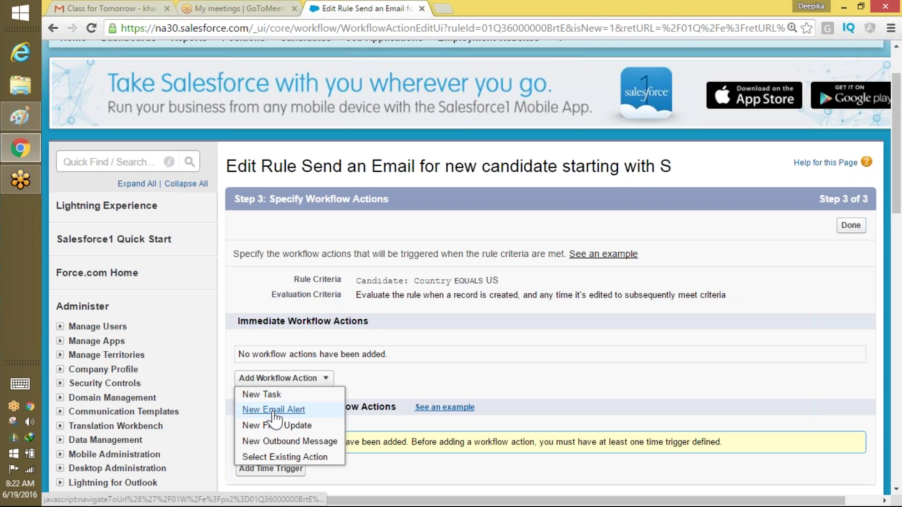
pyautogui.scroll(2, 276, 418)
pyautogui.scroll(-3, 583, 147)
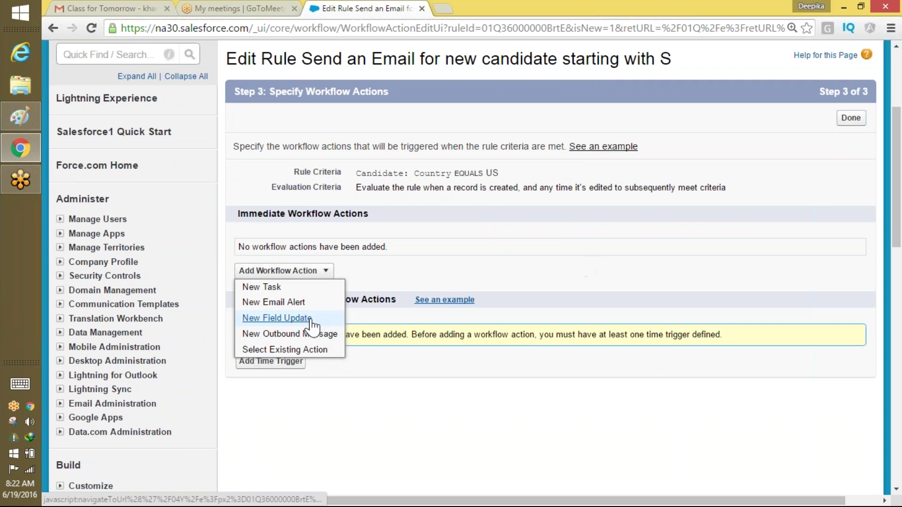
# Create a New Email Alert with the description 'Welcome to our'.
pyautogui.click(292, 303)
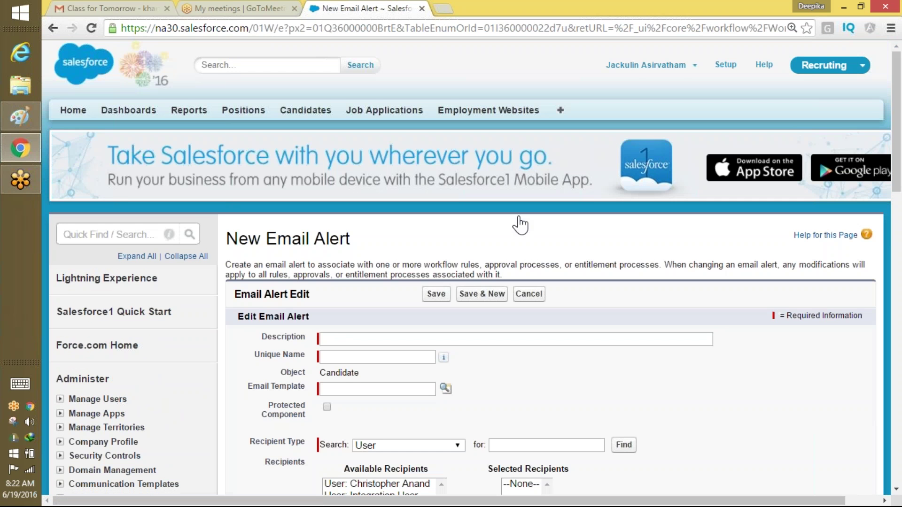
pyautogui.moveTo(898, 103); pyautogui.dragTo(897, 136)
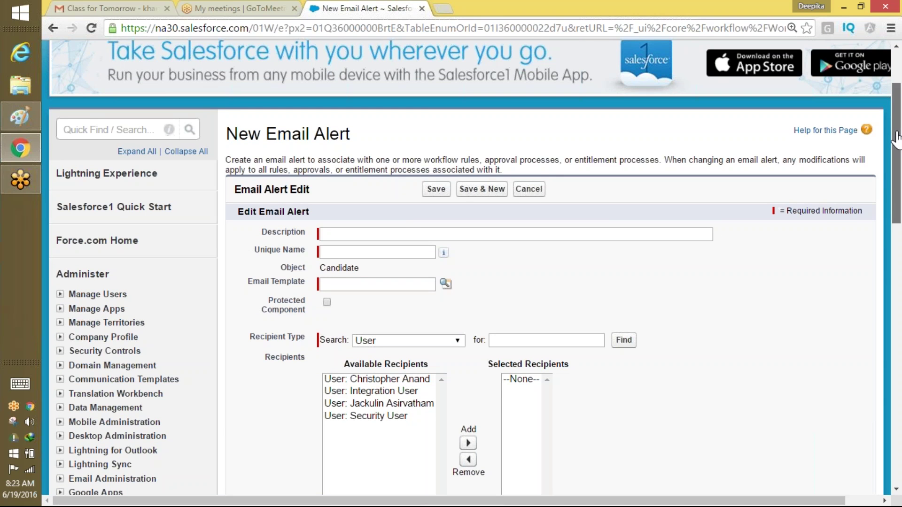
pyautogui.click(399, 233)
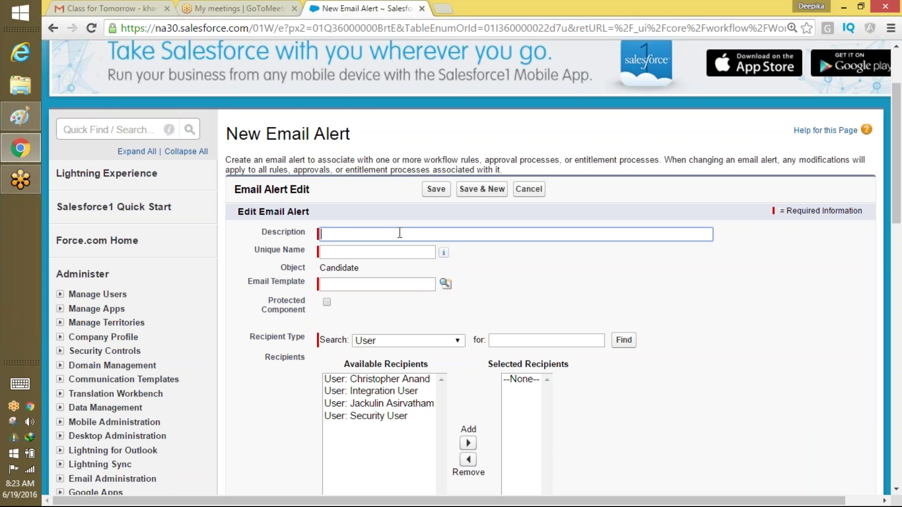
pyautogui.write('Welcoe ')
pyautogui.write('fo')
pyautogui.press('BackSpace')
pyautogui.press('BackSpace')
pyautogui.press('BackSpace')
pyautogui.press('BackSpace')
pyautogui.write('me to our')
# Browse the Email Template lookup and close it without selecting a template.
pyautogui.scroll(-1, 897, 181)
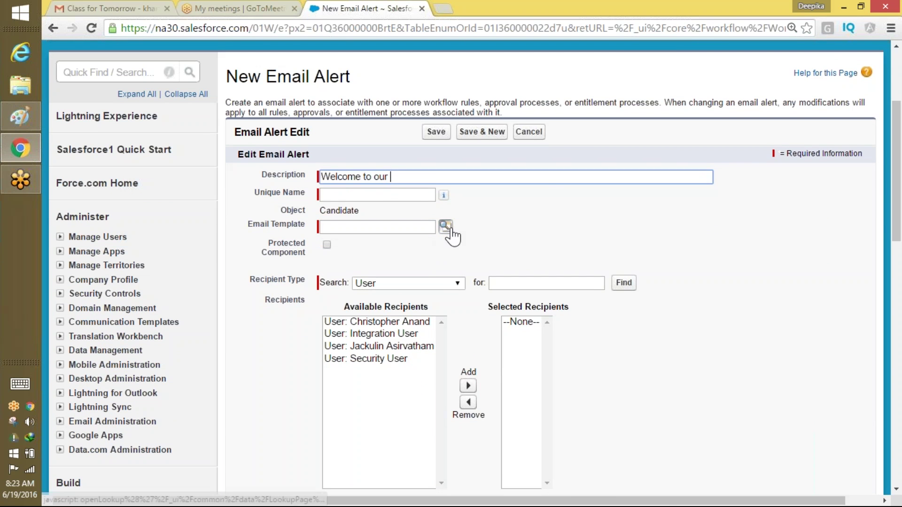
pyautogui.click(445, 227)
pyautogui.moveTo(535, 160); pyautogui.dragTo(570, 128)
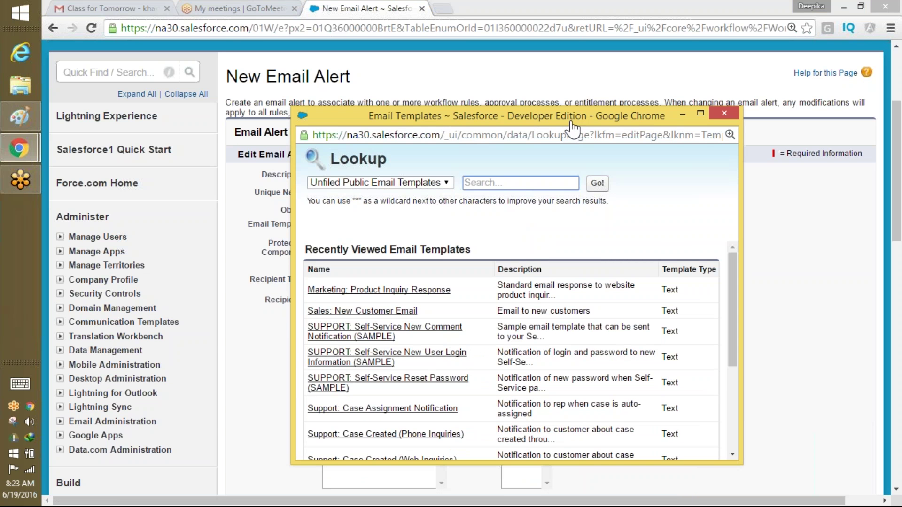
pyautogui.moveTo(733, 343); pyautogui.dragTo(730, 449)
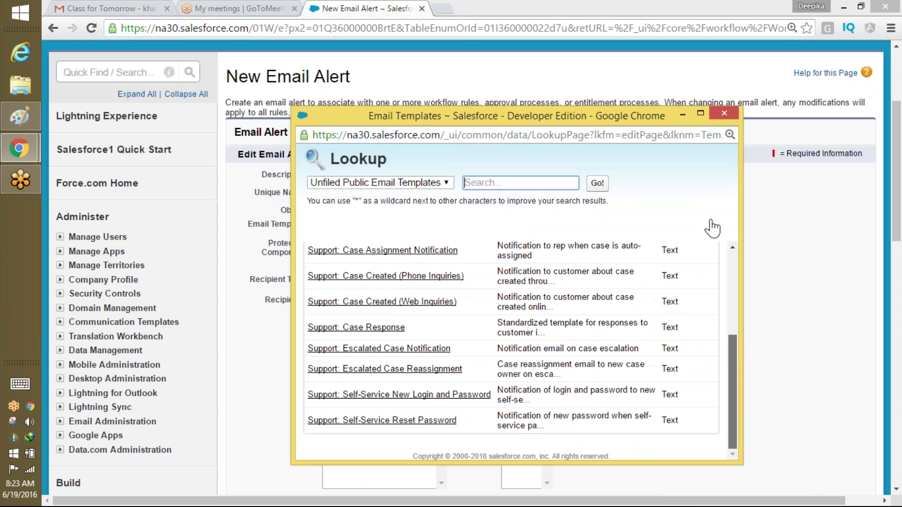
pyautogui.click(724, 114)
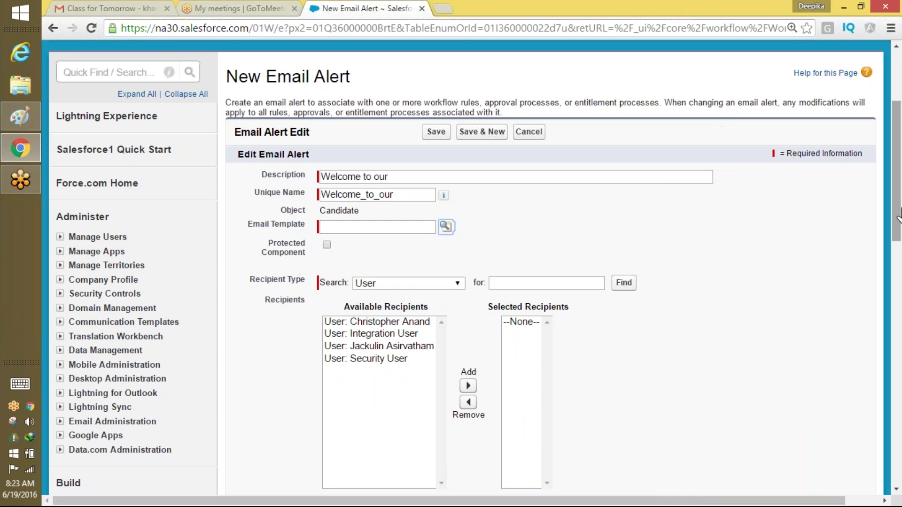
pyautogui.moveTo(898, 200); pyautogui.dragTo(898, 152)
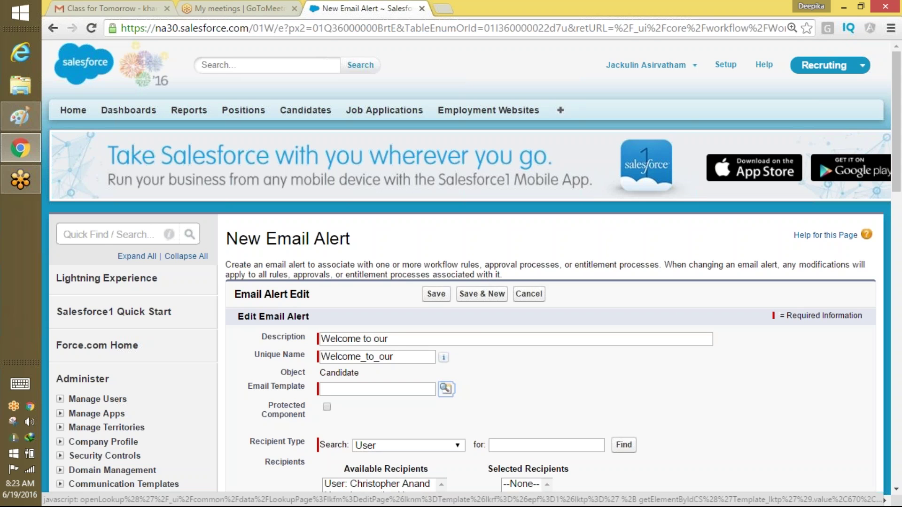
# Search Setup for 'email', open Email Templates, and start then cancel a new template.
pyautogui.click(97, 230)
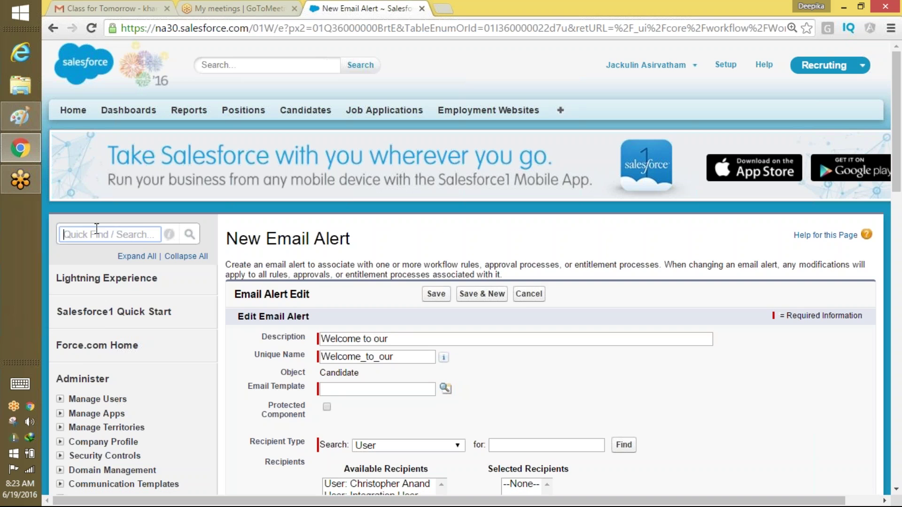
pyautogui.write('email')
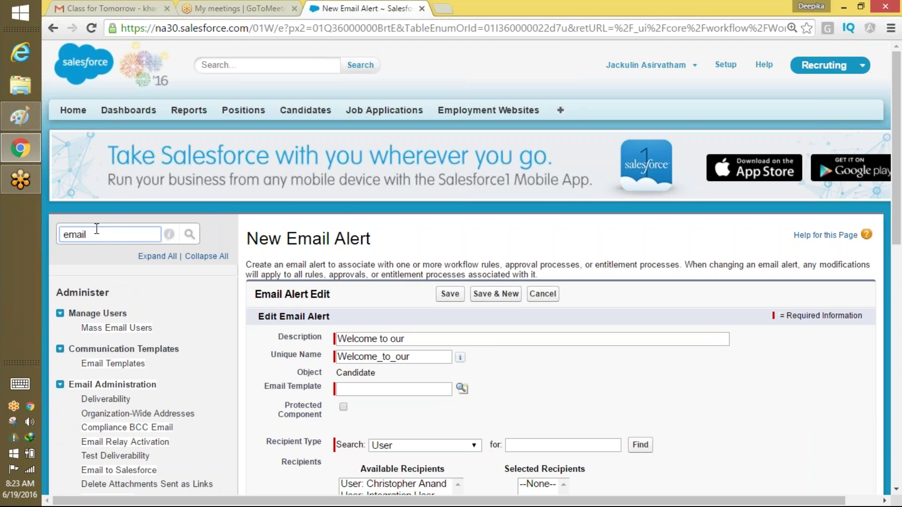
pyautogui.click(116, 366)
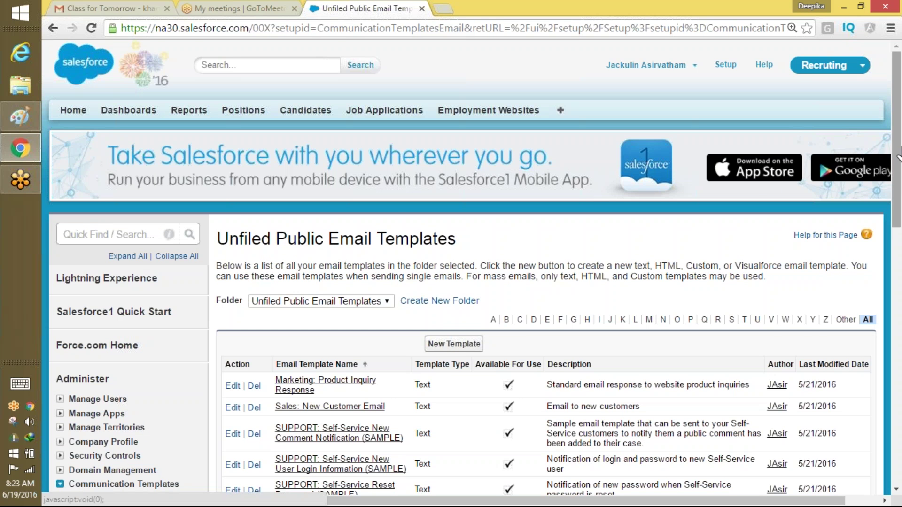
pyautogui.moveTo(895, 161); pyautogui.dragTo(895, 198)
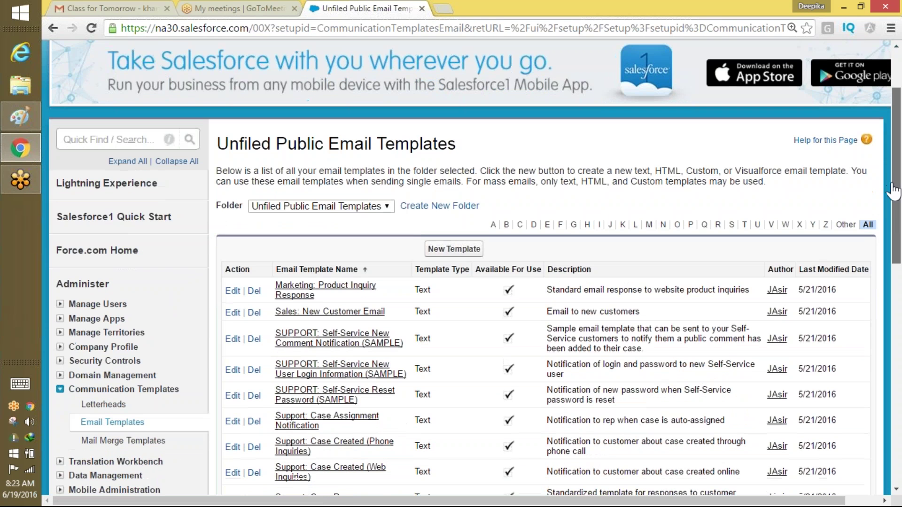
pyautogui.click(454, 249)
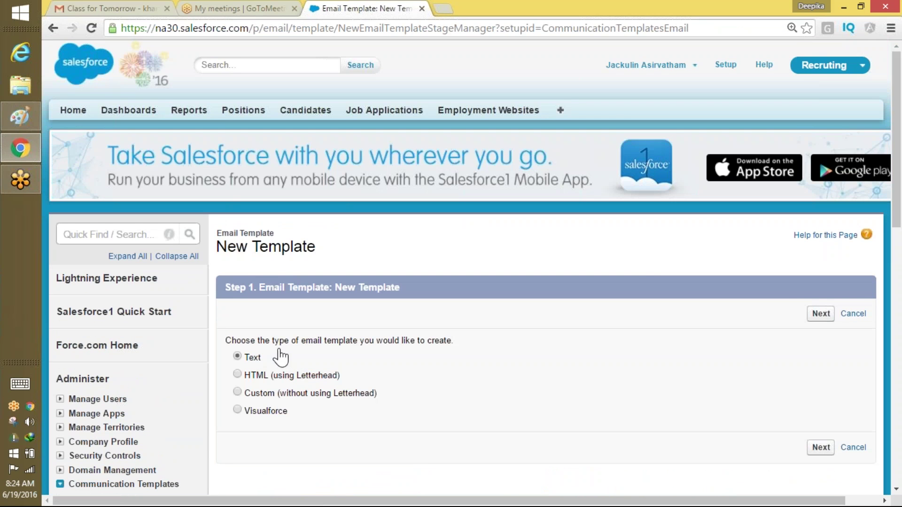
pyautogui.click(854, 447)
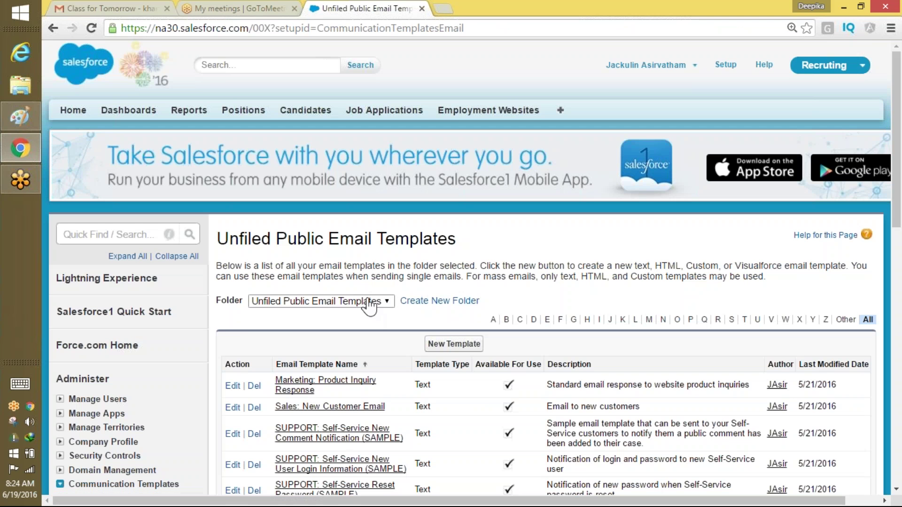
# Keep the Unfiled Public Email Templates folder and return to Email Templates via an 'em' search.
pyautogui.click(369, 301)
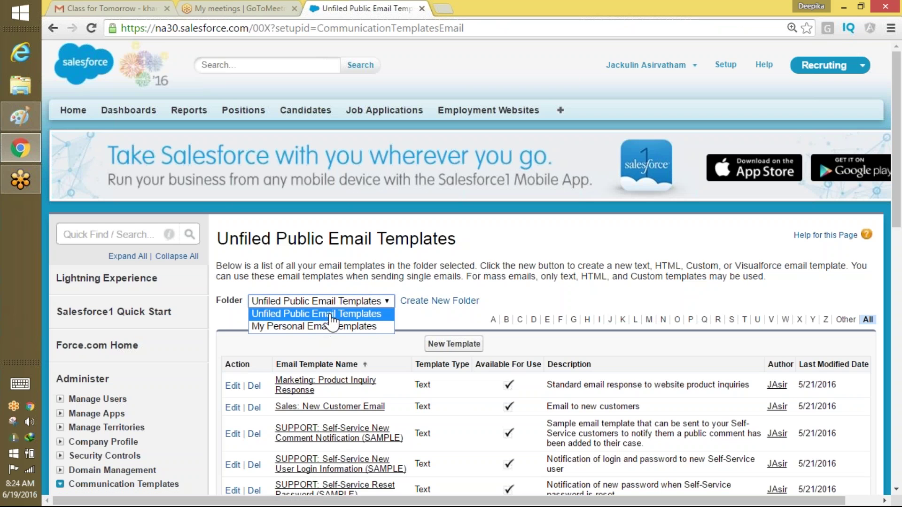
pyautogui.click(337, 318)
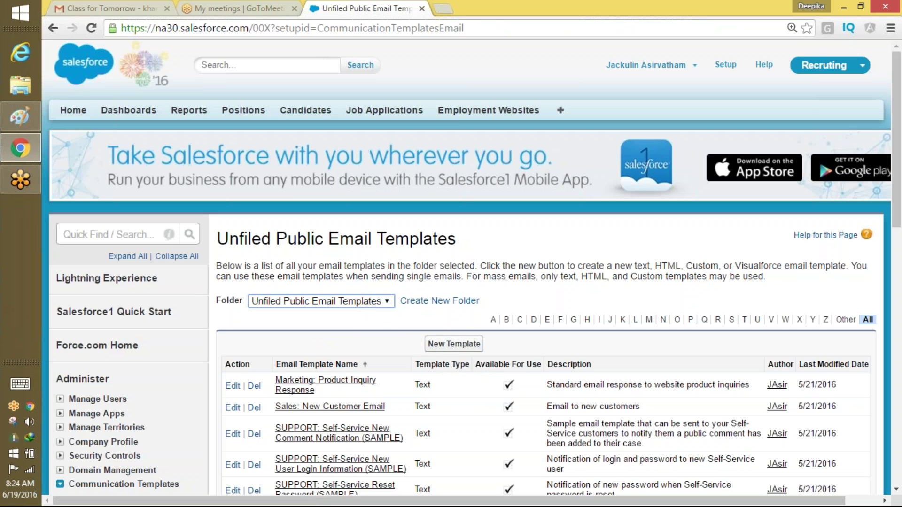
pyautogui.click(444, 344)
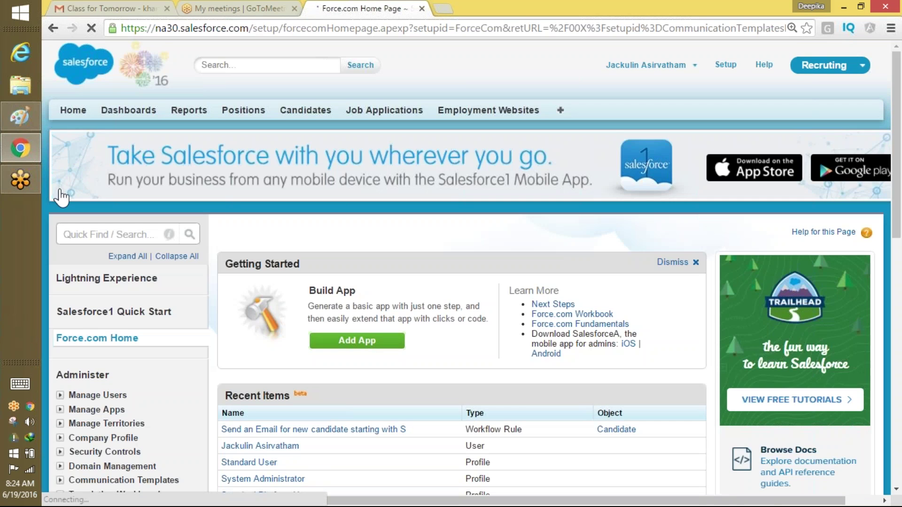
pyautogui.click(89, 235)
pyautogui.write('em')
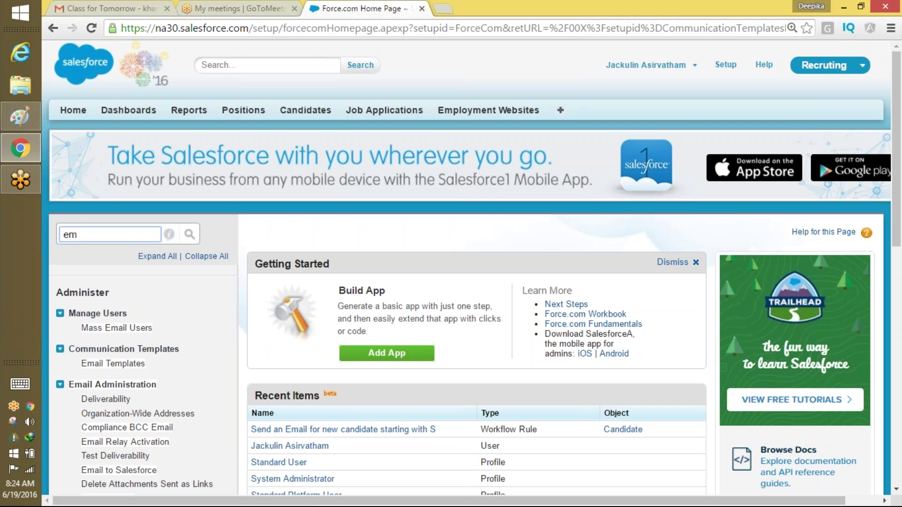
pyautogui.click(125, 364)
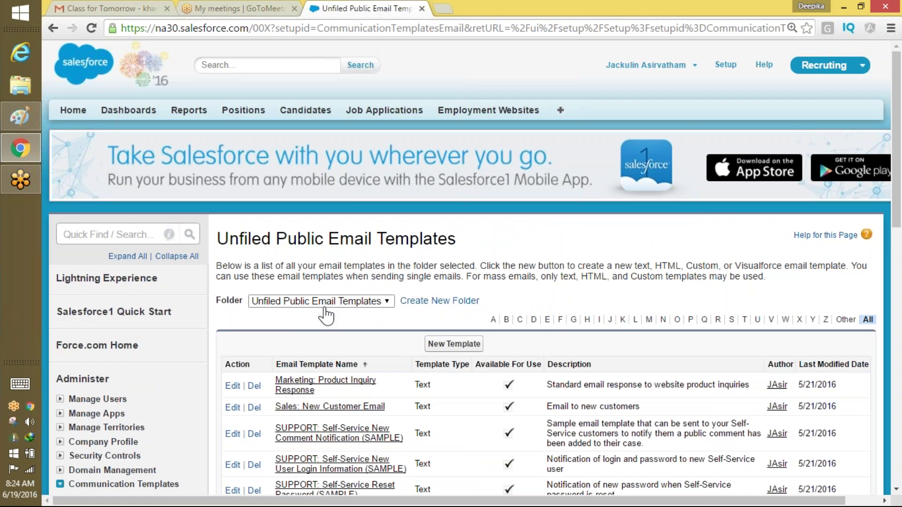
# Start a new email template, compare the type options, and continue to the Step 2 information fields.
pyautogui.click(453, 344)
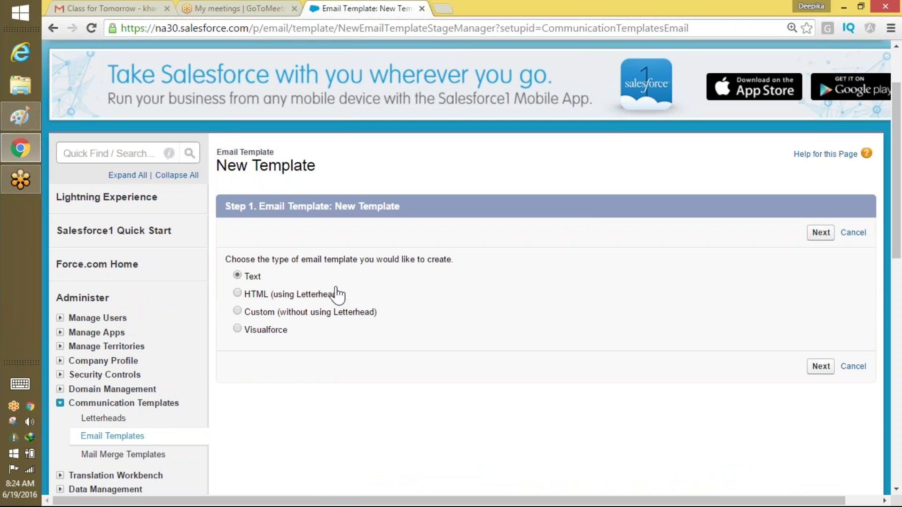
pyautogui.moveTo(339, 295); pyautogui.dragTo(378, 314)
pyautogui.doubleClick(266, 330)
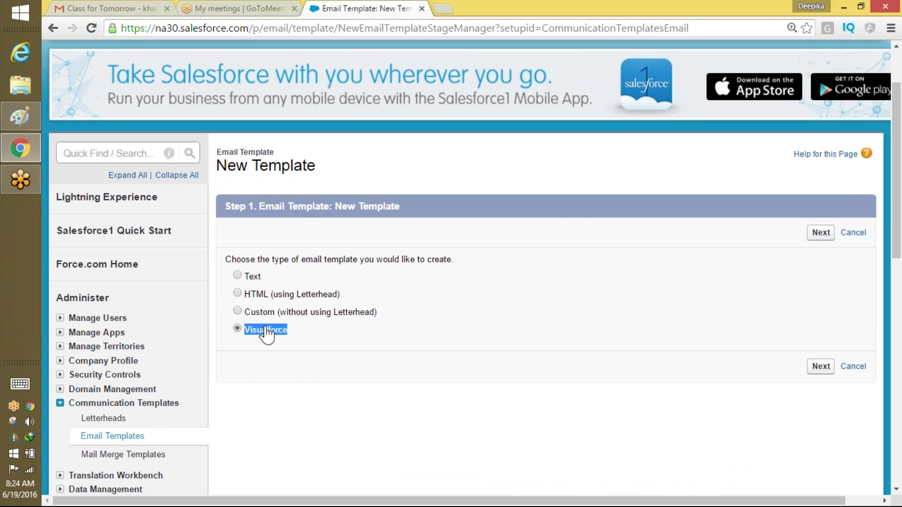
pyautogui.click(305, 332)
pyautogui.moveTo(245, 333); pyautogui.dragTo(290, 340)
pyautogui.click(820, 232)
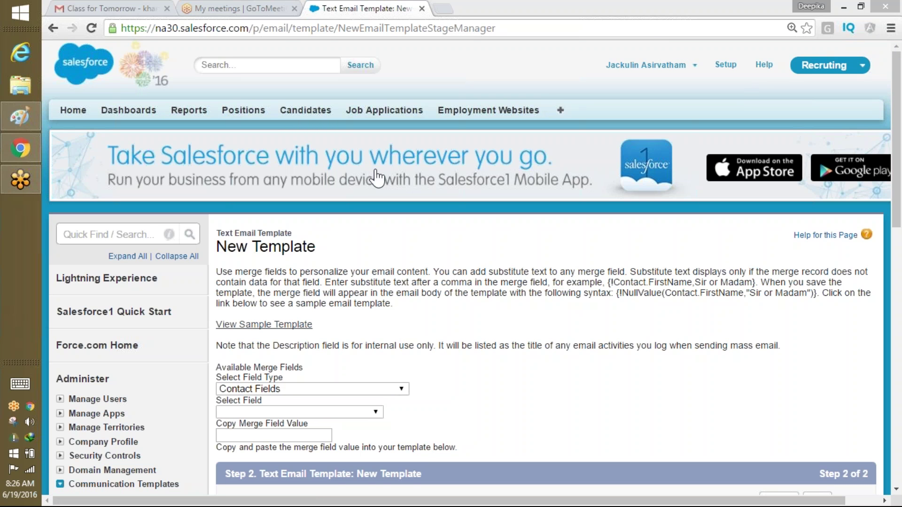
pyautogui.scroll(-3, 827, 232)
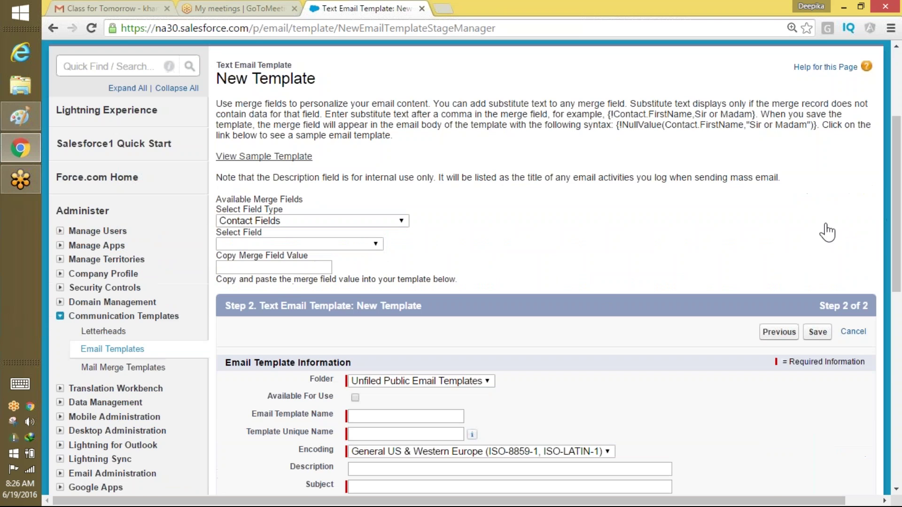
pyautogui.scroll(-4, 869, 285)
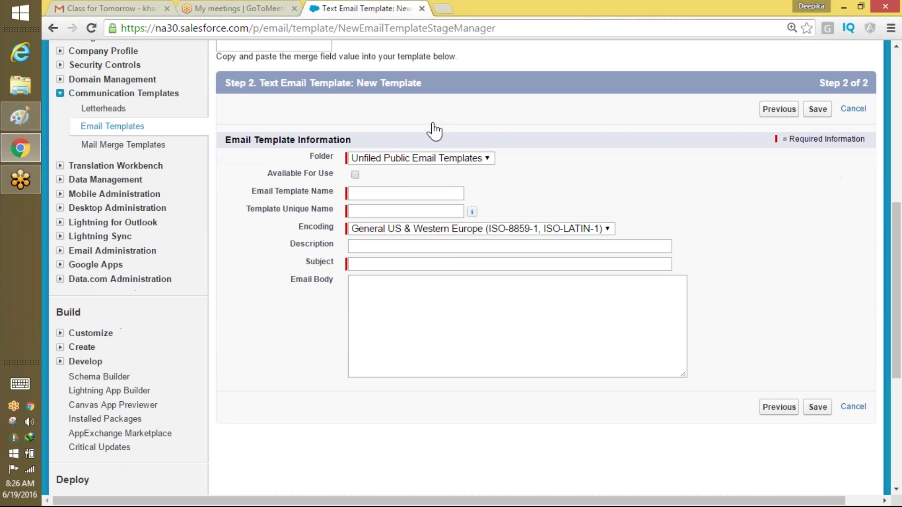
# Mark the template Available For Use, name it a welcome message for Recruiting Candidate, and auto-fill its unique name.
pyautogui.click(355, 175)
pyautogui.moveTo(272, 173); pyautogui.dragTo(334, 179)
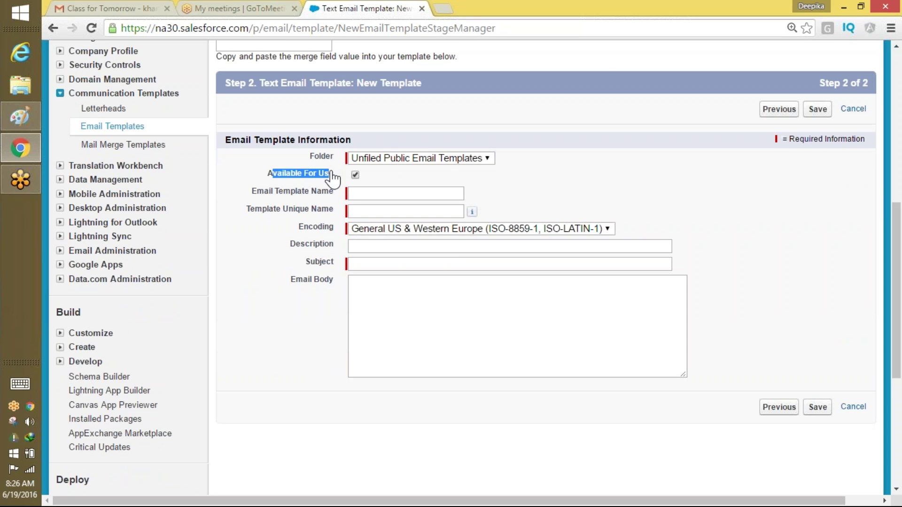
pyautogui.moveTo(897, 282)
pyautogui.mouseDown()
pyautogui.moveTo(898, 178)
pyautogui.moveTo(898, 283)
pyautogui.mouseUp()
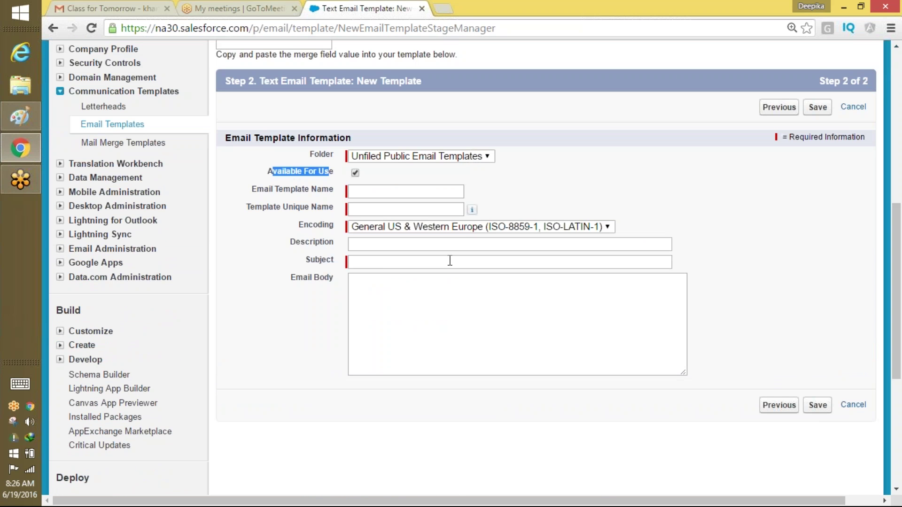
pyautogui.click(405, 192)
pyautogui.write('Wel')
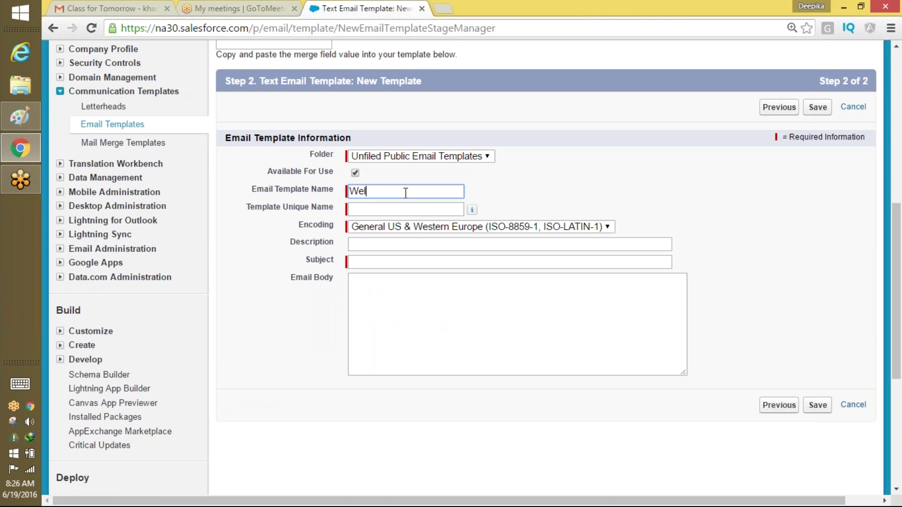
pyautogui.write('come mesg')
pyautogui.press('BackSpace')
pyautogui.write('sage for Recuritig')
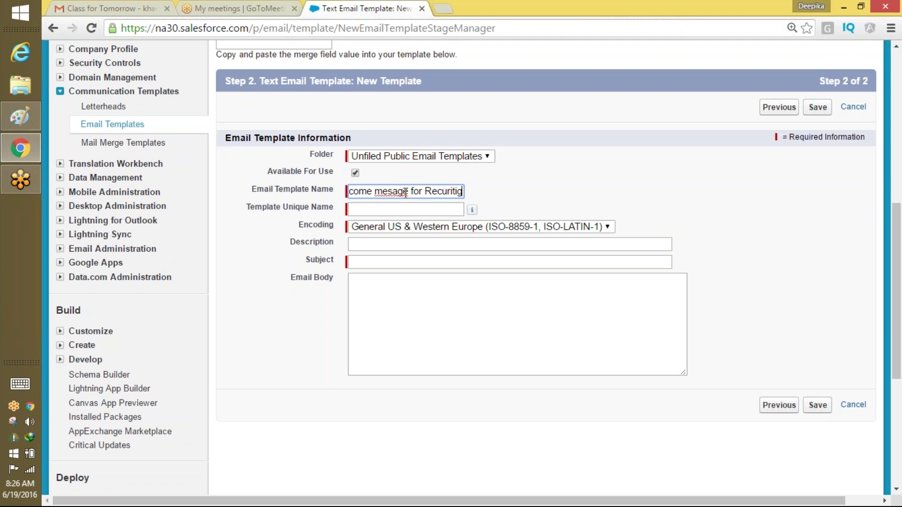
pyautogui.press('BackSpace')
pyautogui.write('ng ')
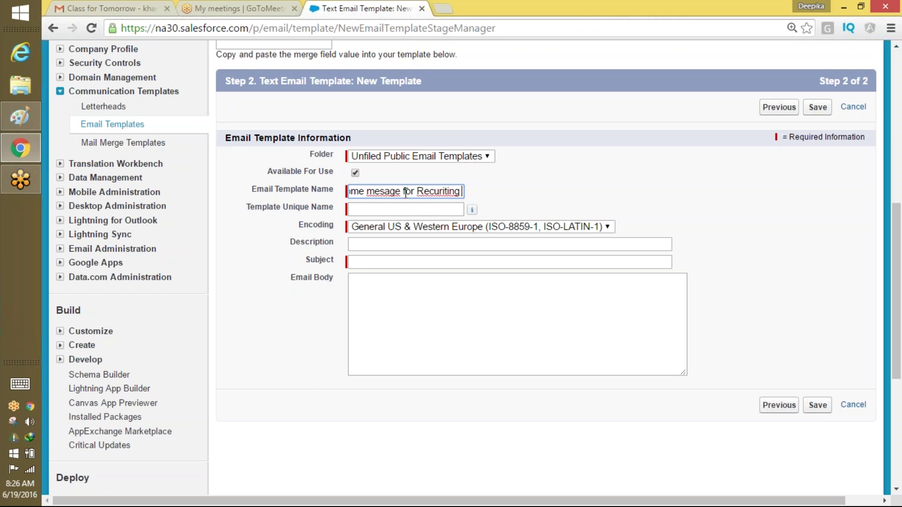
pyautogui.write('Candidae')
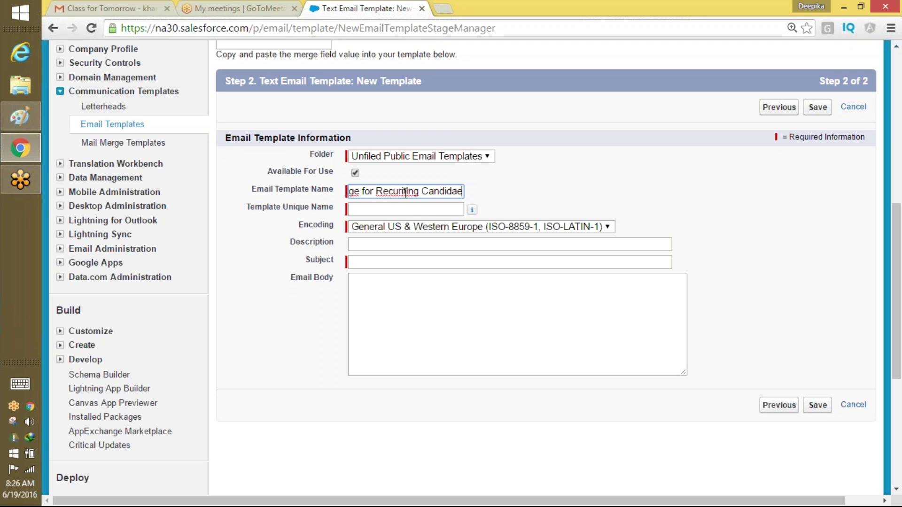
pyautogui.press('BackSpace')
pyautogui.write('te')
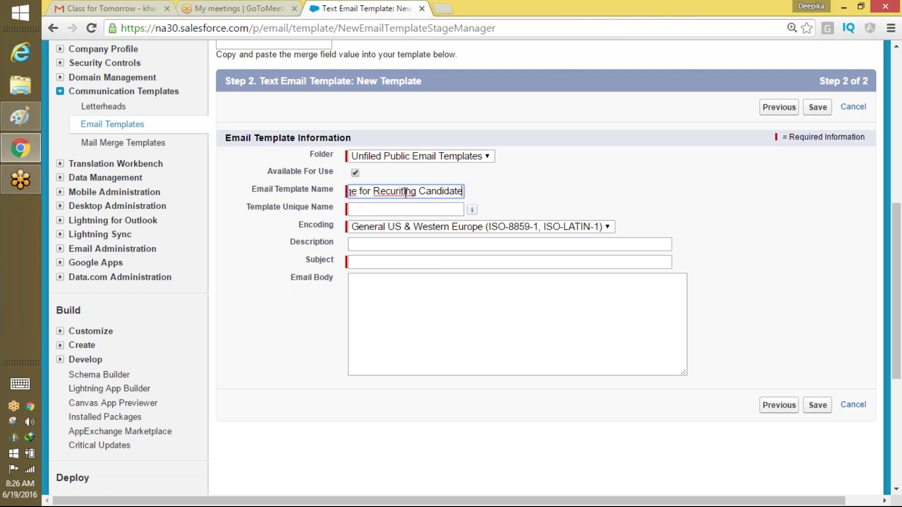
pyautogui.rightClick(405, 191)
pyautogui.click(437, 204)
pyautogui.click(372, 209)
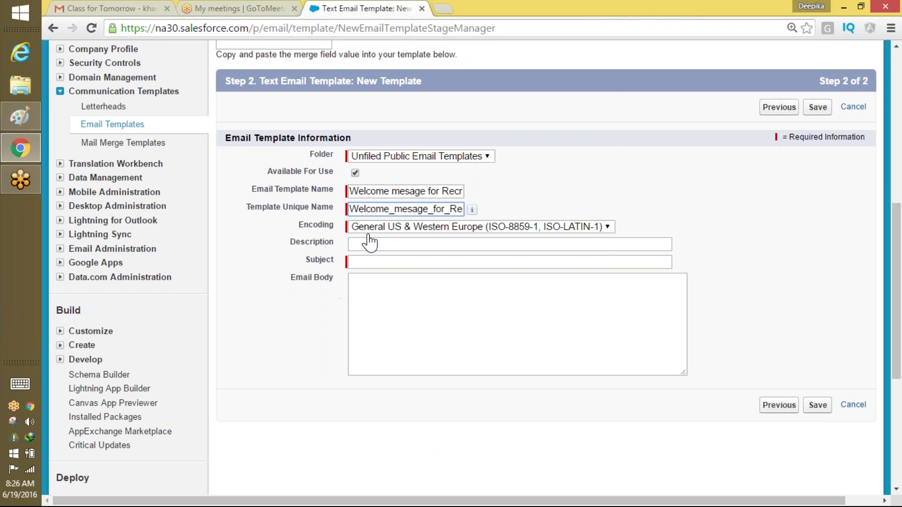
# Set the template subject to 'Welcome to our company'.
pyautogui.click(367, 264)
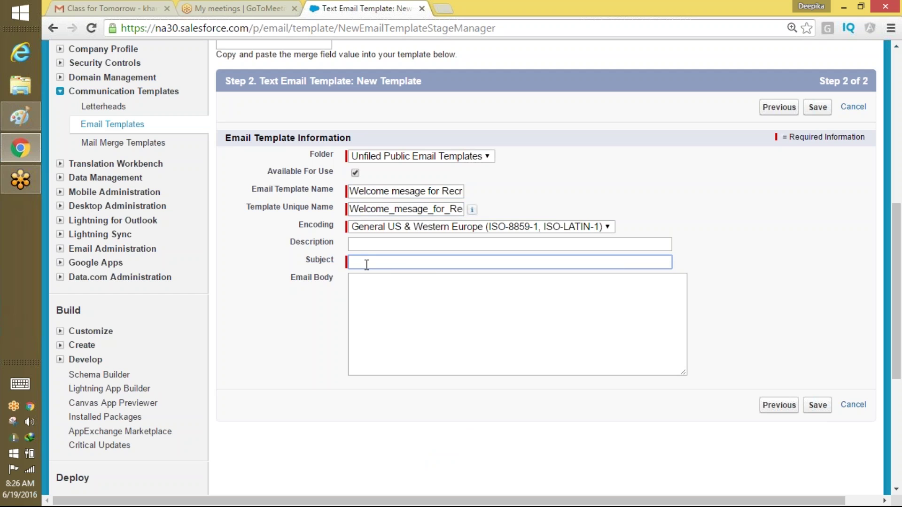
pyautogui.write('Welcome to Sl')
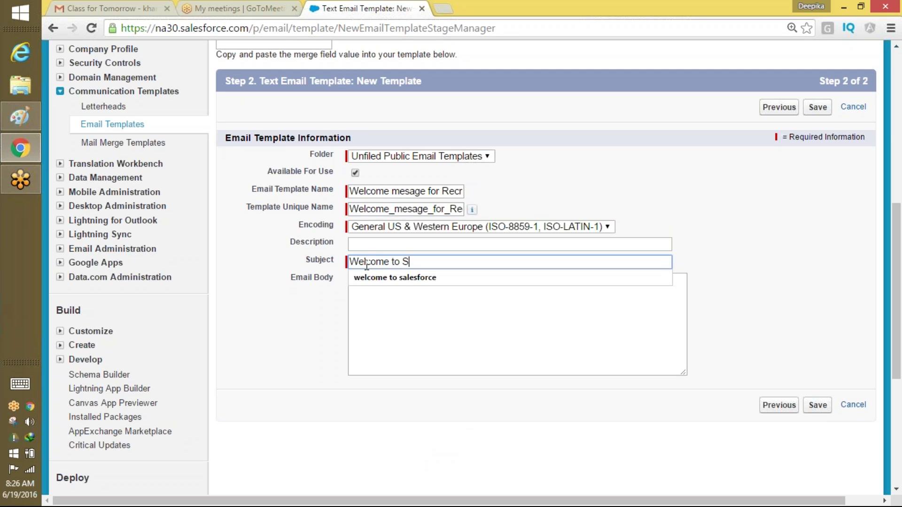
pyautogui.press('BackSpace')
pyautogui.press('BackSpace')
pyautogui.press('BackSpace')
pyautogui.press('BackSpace')
pyautogui.press('BackSpace')
pyautogui.write('to')
pyautogui.press('BackSpace')
pyautogui.press('BackSpace')
pyautogui.press('BackSpace')
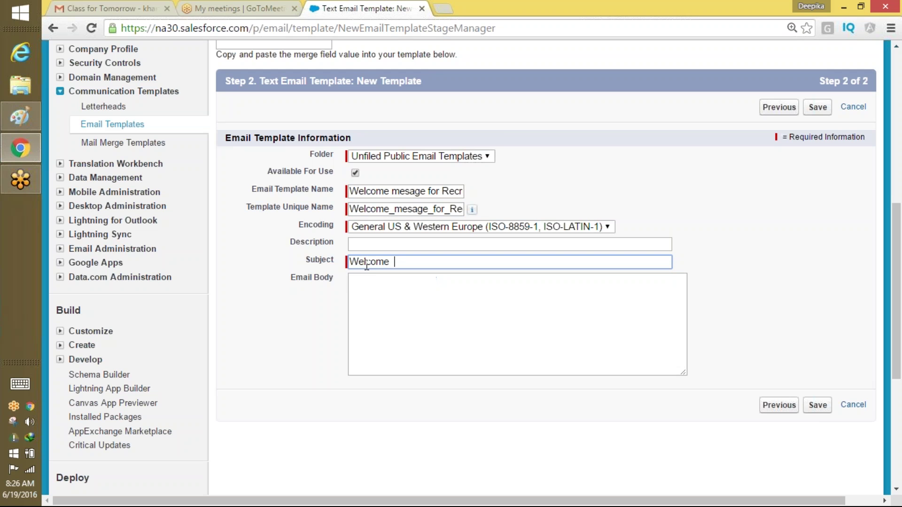
pyautogui.write('to our company')
# Write the body opening: 'Hi', thanks for choosing us, and details promised in a day or so.
pyautogui.click(397, 297)
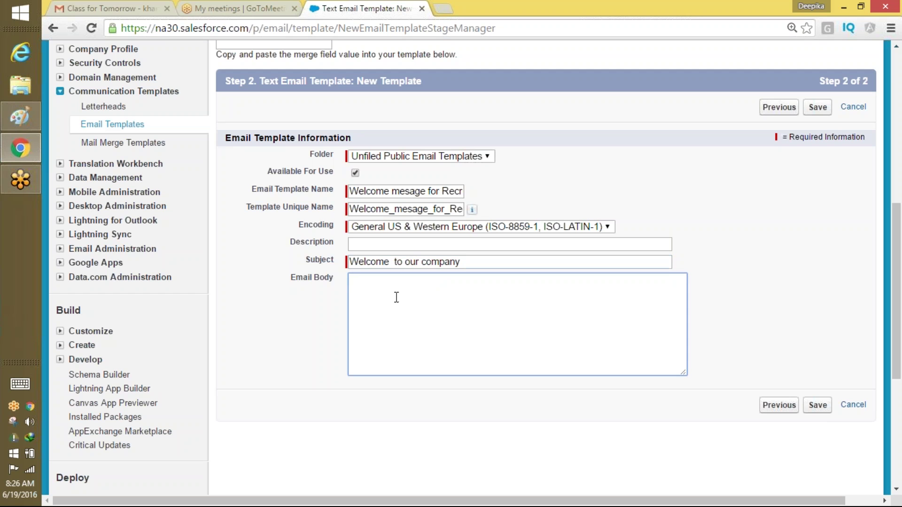
pyautogui.write('Hi ')
pyautogui.write('Thank yu')
pyautogui.press('BackSpace')
pyautogui.press('BackSpace')
pyautogui.write('ou choosing us...We w')
pyautogui.press('BackSpace')
pyautogui.press('BackSpace')
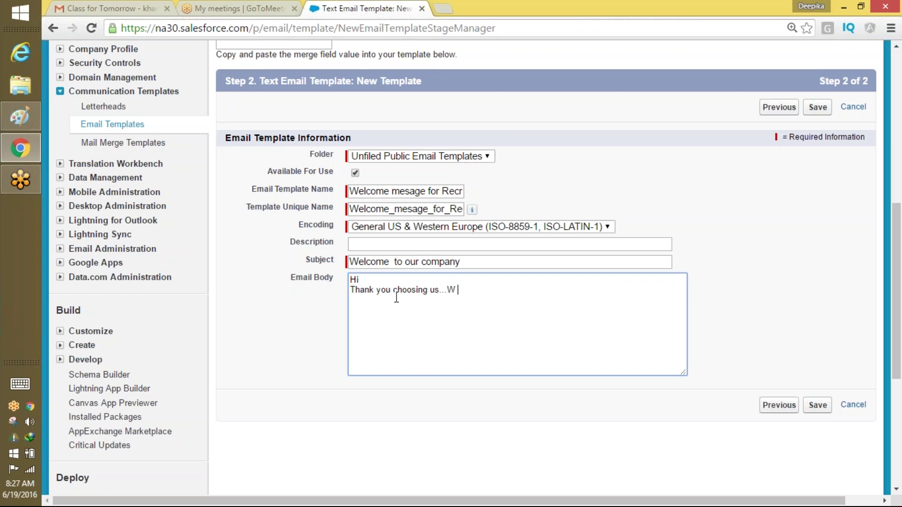
pyautogui.press('BackSpace')
pyautogui.write('e will send you the details a')
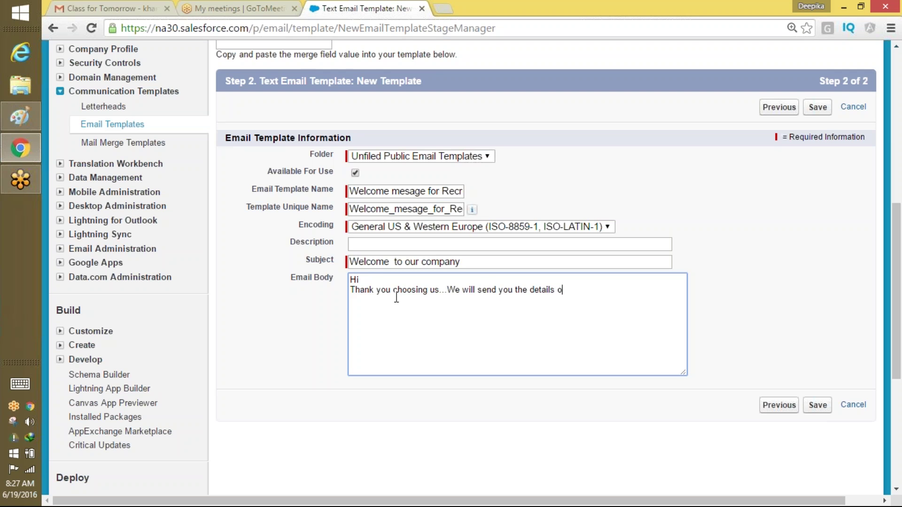
pyautogui.press('BackSpace')
pyautogui.write('in a day or so...')
# Add a closing line 'Have a nice day' to the email body.
pyautogui.press('Return')
pyautogui.write('Have a nice dat')
pyautogui.press('BackSpace')
pyautogui.write('y')
pyautogui.click(376, 278)
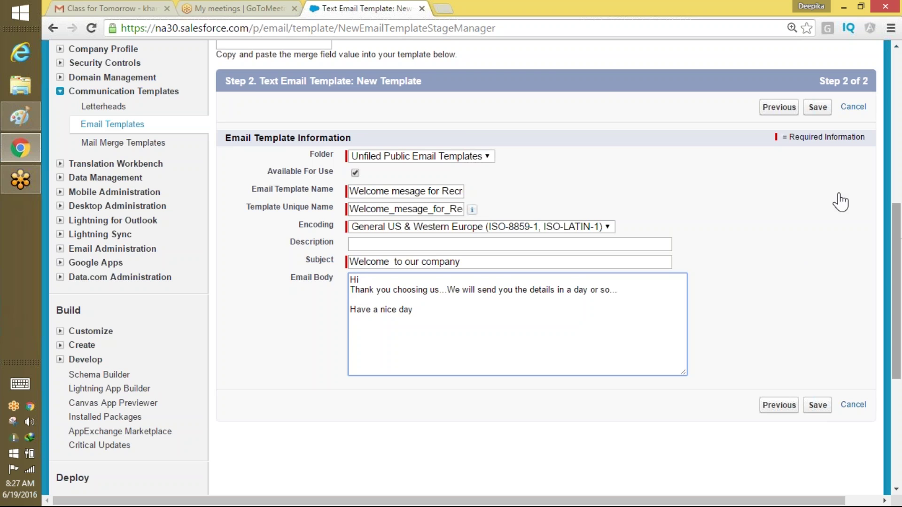
# Insert the {!Candidate__c.First_Name__c} merge field after 'Hi' in the email body greeting.
pyautogui.scroll(3, 898, 191)
pyautogui.scroll(1, 899, 190)
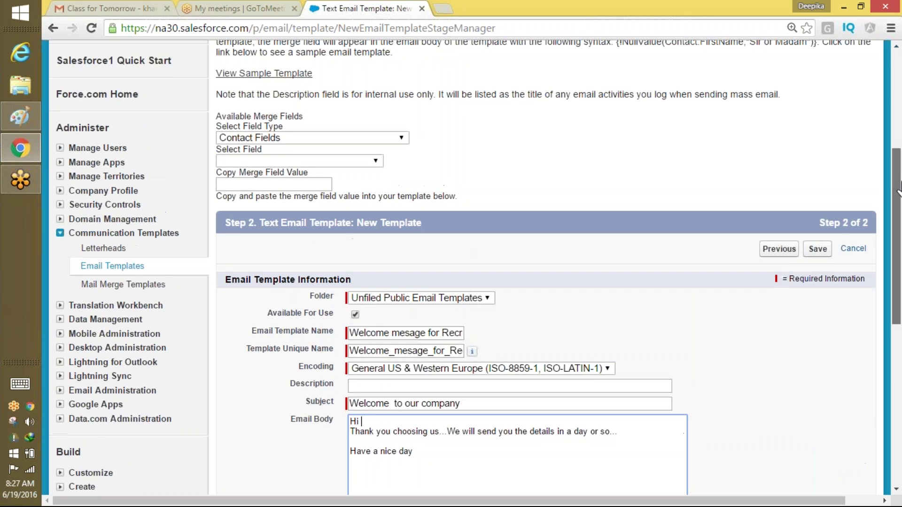
pyautogui.click(377, 167)
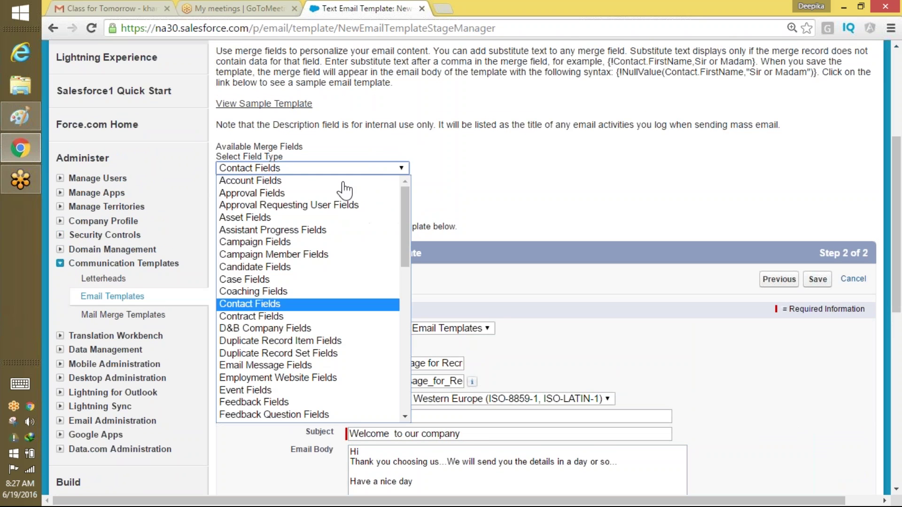
pyautogui.click(313, 270)
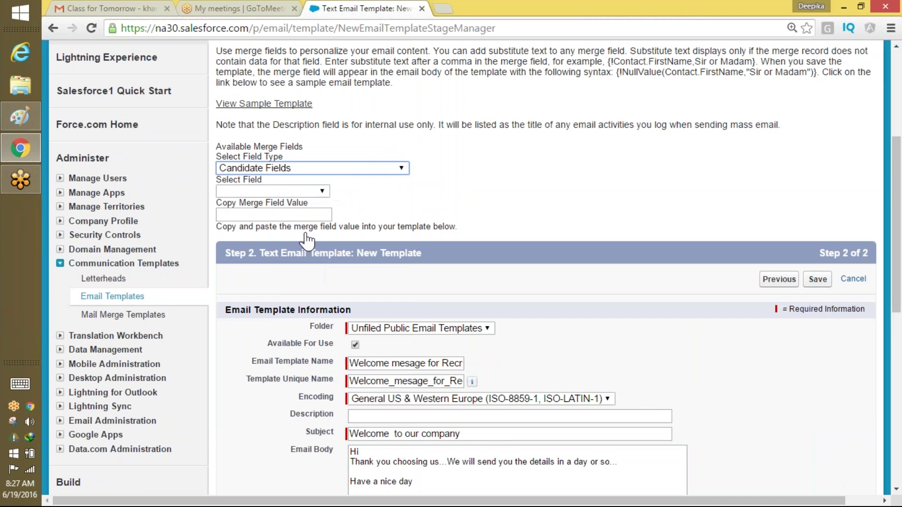
pyautogui.click(302, 192)
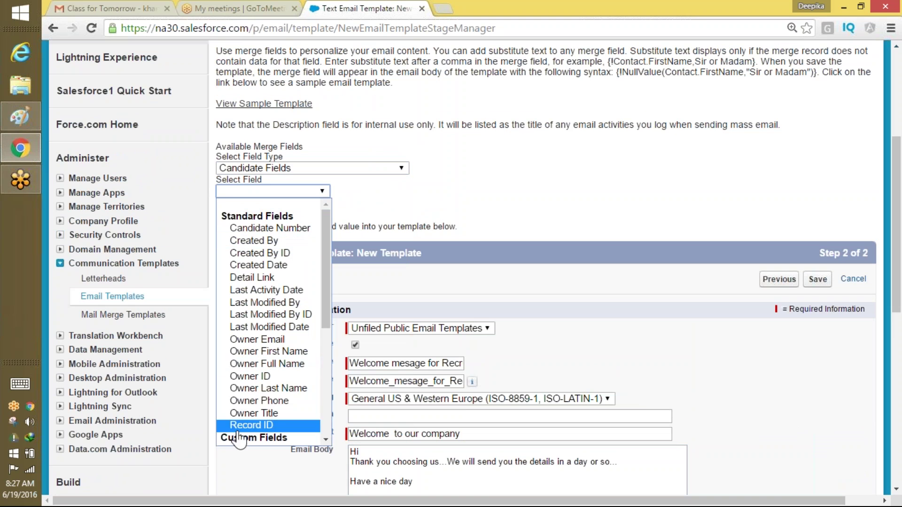
pyautogui.moveTo(325, 316); pyautogui.dragTo(322, 414)
pyautogui.click(269, 352)
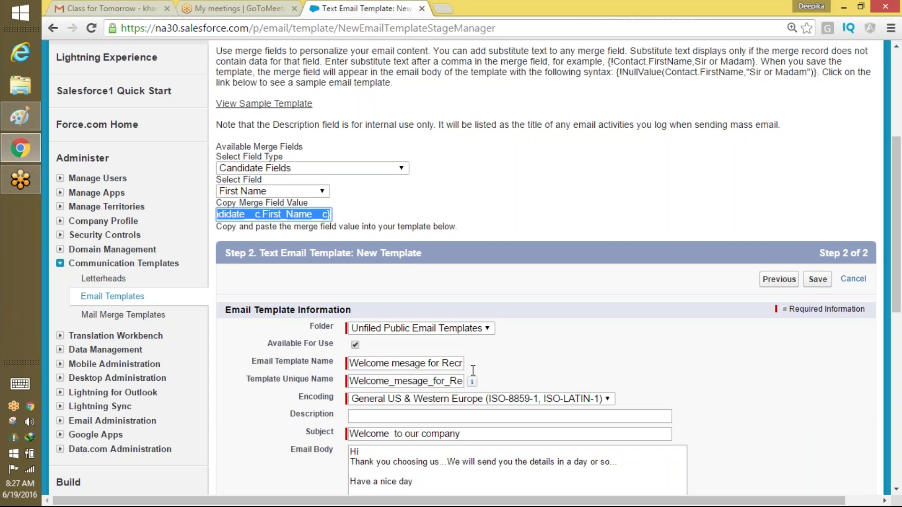
pyautogui.click(396, 448)
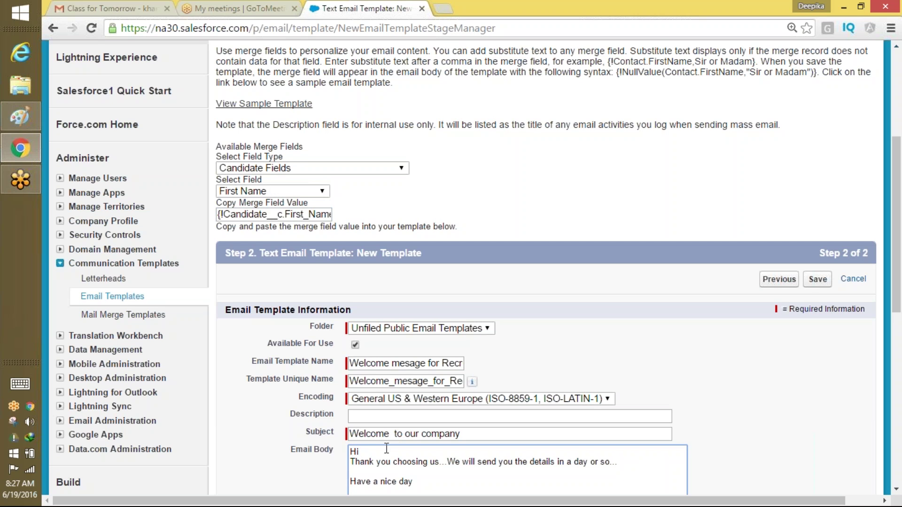
pyautogui.click(302, 214)
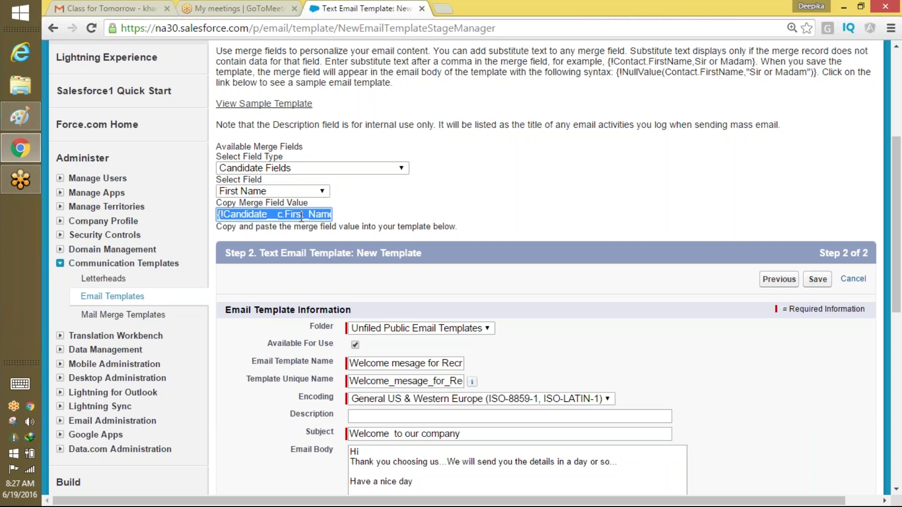
pyautogui.click(369, 449)
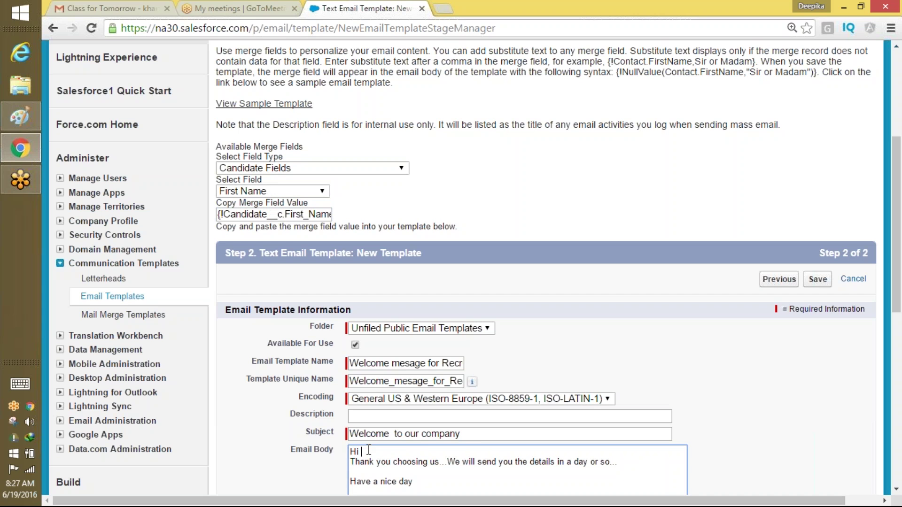
pyautogui.hotkey('ctrl', 'v')
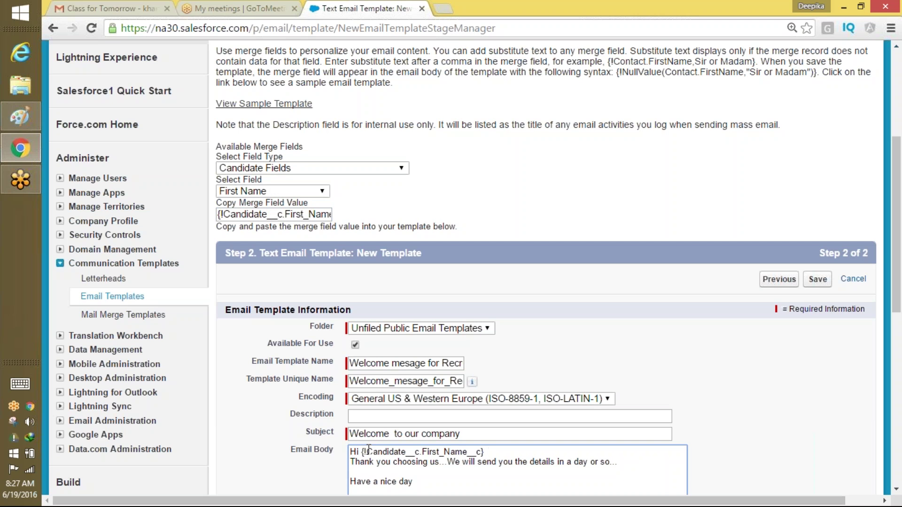
pyautogui.moveTo(364, 452); pyautogui.dragTo(488, 455)
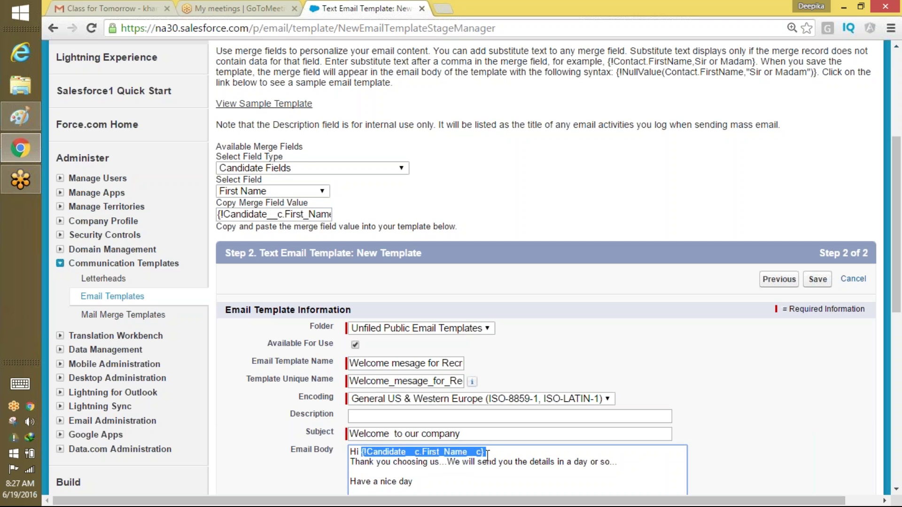
# Copy {!Candidate__c.Last_Name__c} from Candidate Fields and paste it after the first-name field.
pyautogui.click(305, 191)
pyautogui.scroll(-3, 321, 319)
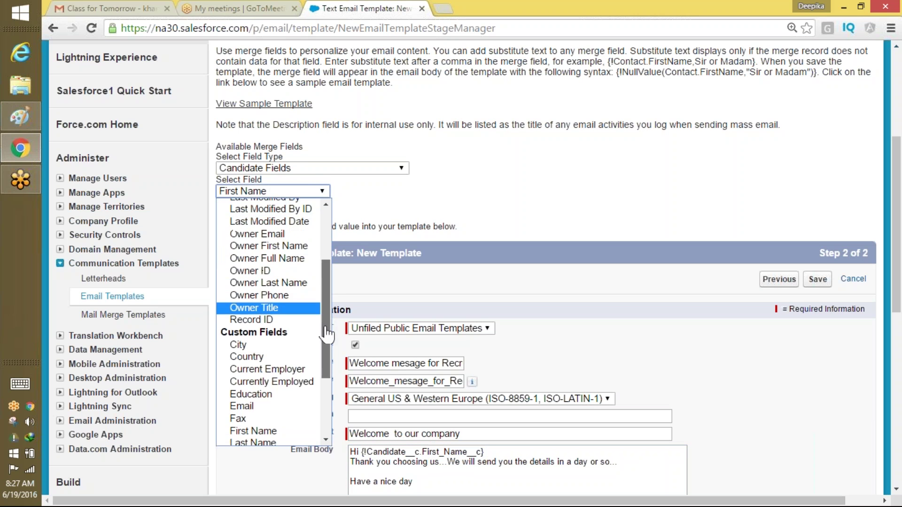
pyautogui.click(297, 382)
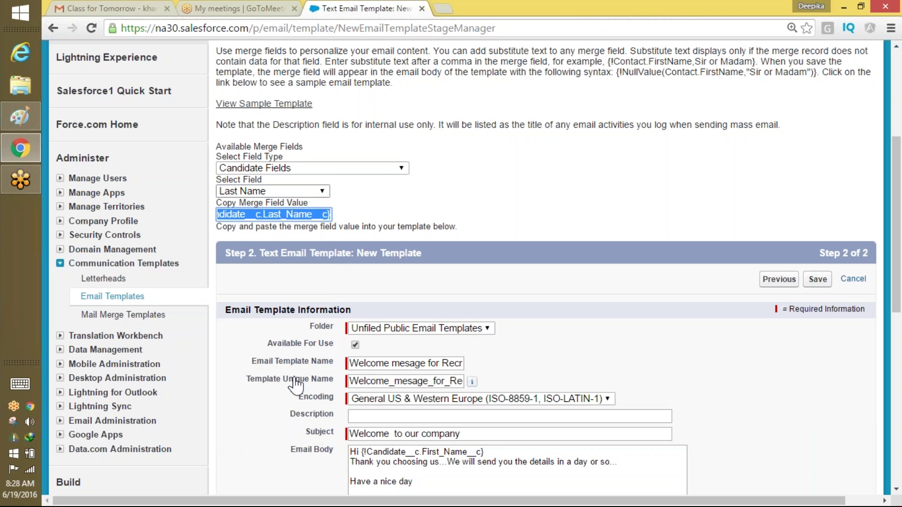
pyautogui.tripleClick(302, 223)
pyautogui.doubleClick(302, 215)
pyautogui.tripleClick(303, 215)
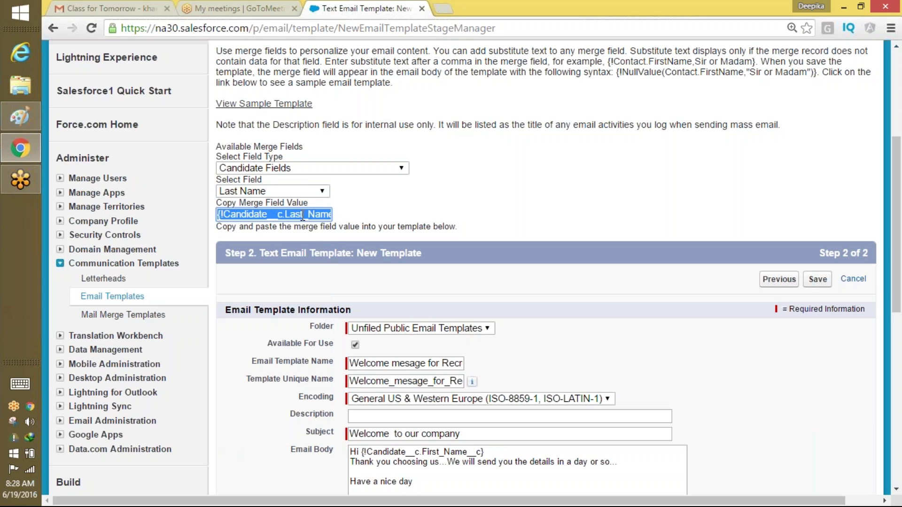
pyautogui.click(493, 454)
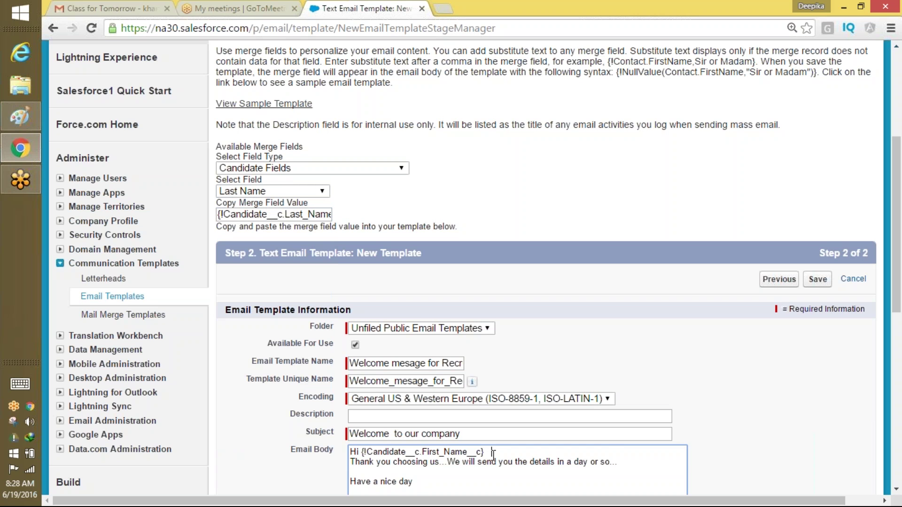
pyautogui.hotkey('ctrl', 'v')
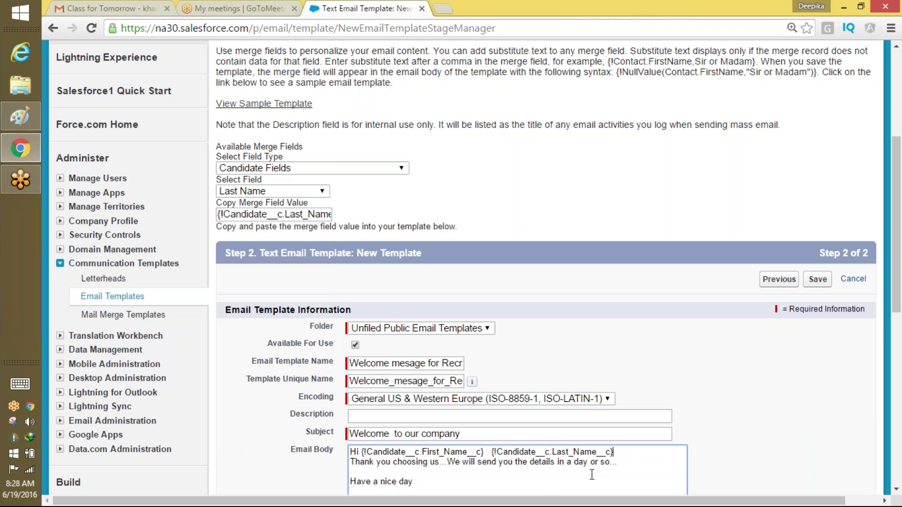
pyautogui.scroll(-5, 627, 454)
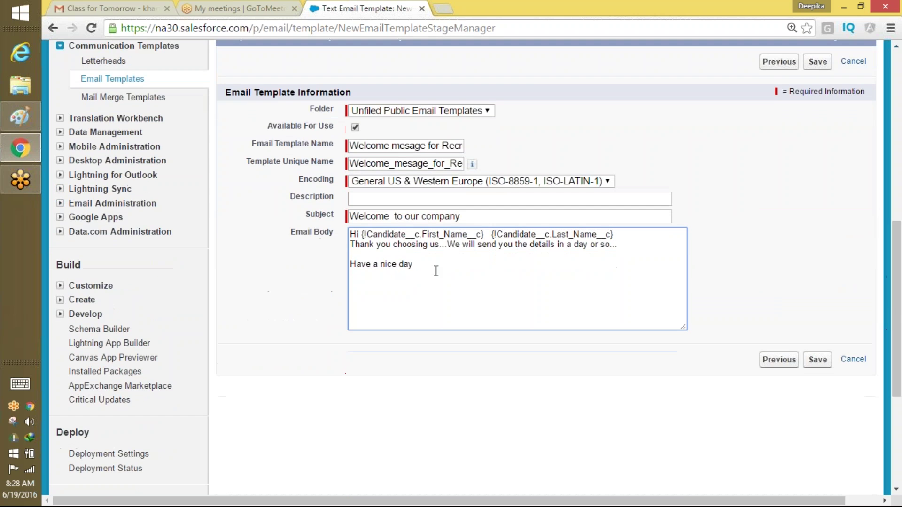
# After 'Have a nice day', generate the {!User.FirstName} merge field from User Fields > First Name.
pyautogui.hotkey('ctrl', 'a')
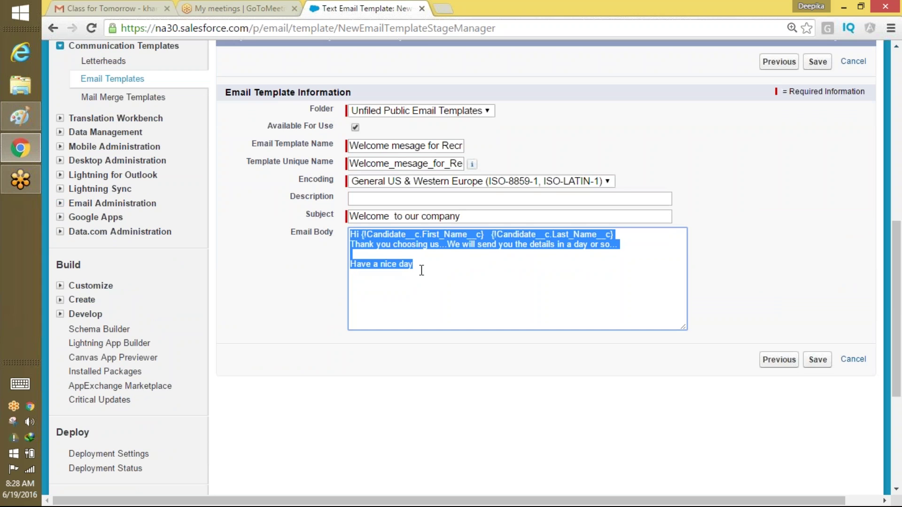
pyautogui.click(421, 270)
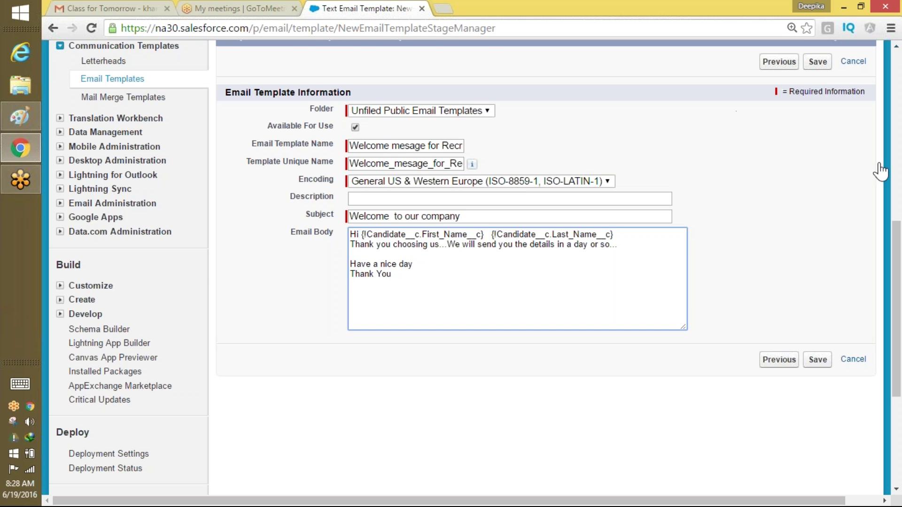
pyautogui.scroll(5, 897, 269)
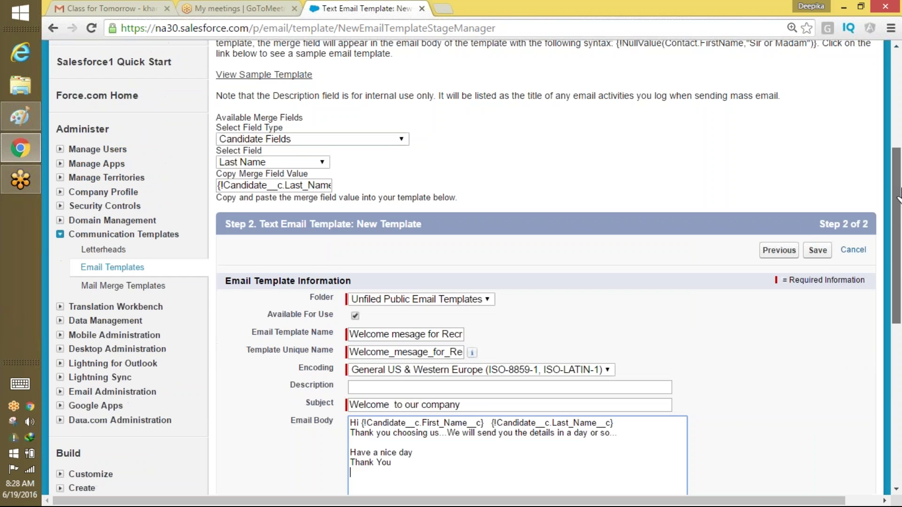
pyautogui.click(392, 169)
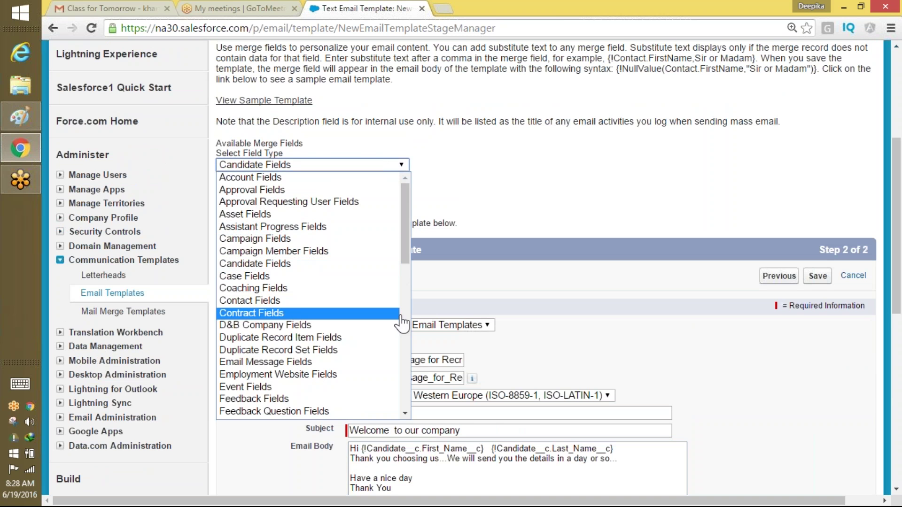
pyautogui.scroll(-3, 405, 297)
pyautogui.scroll(-6, 405, 297)
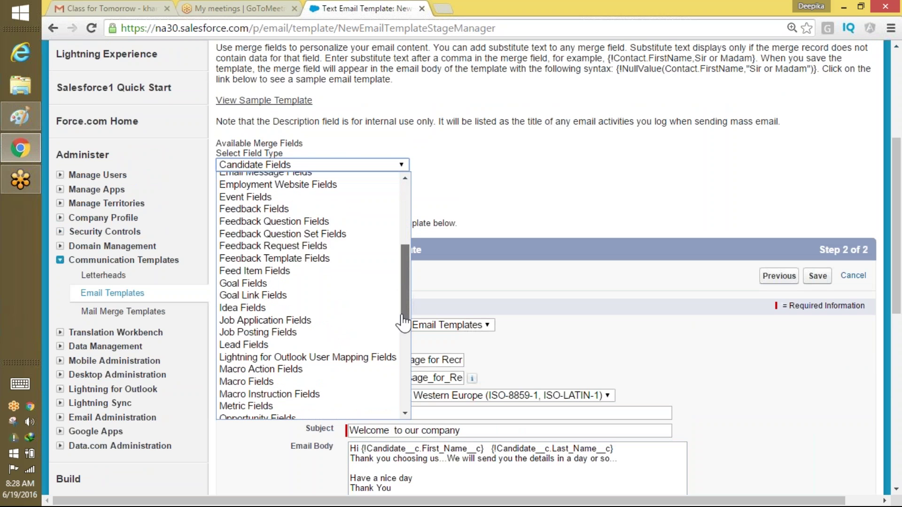
pyautogui.scroll(-1, 390, 390)
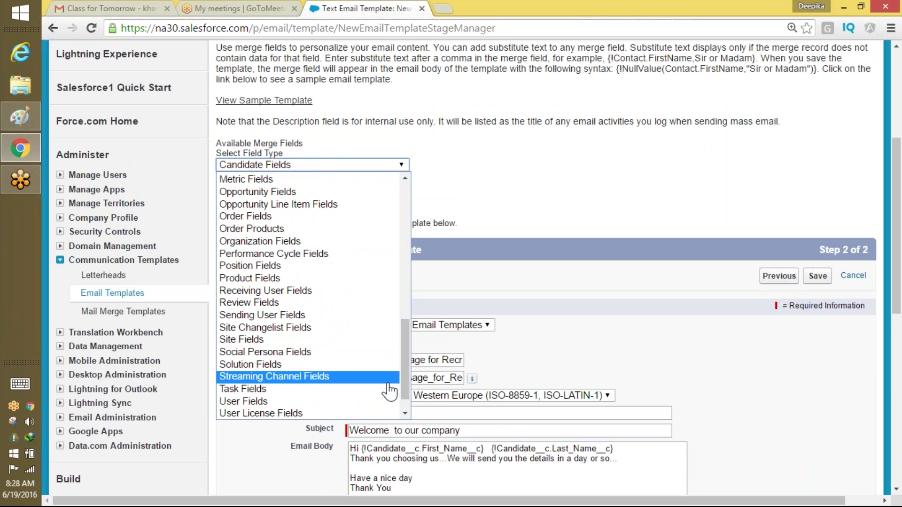
pyautogui.click(386, 400)
pyautogui.click(320, 188)
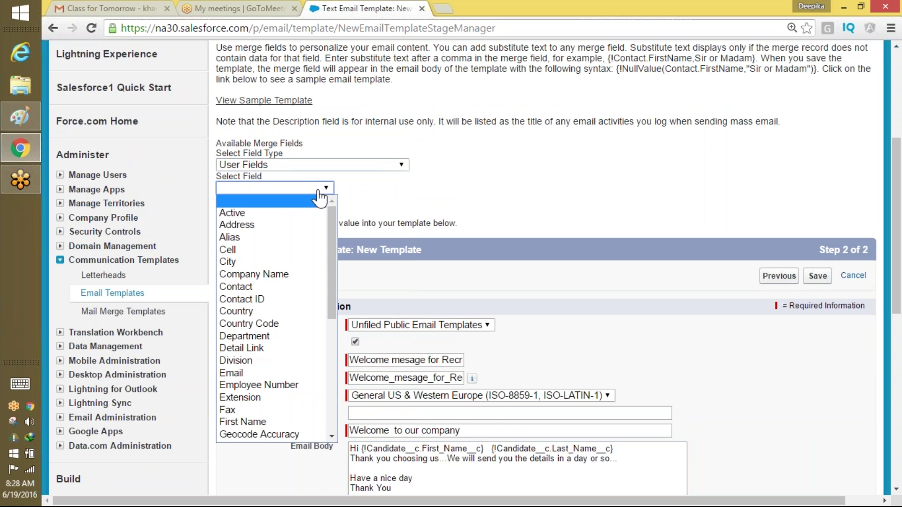
pyautogui.scroll(-1, 339, 295)
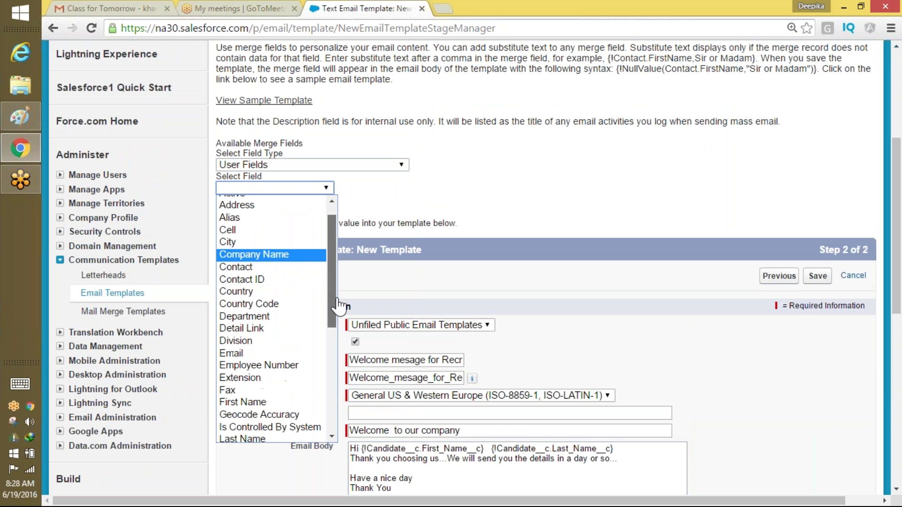
pyautogui.click(278, 404)
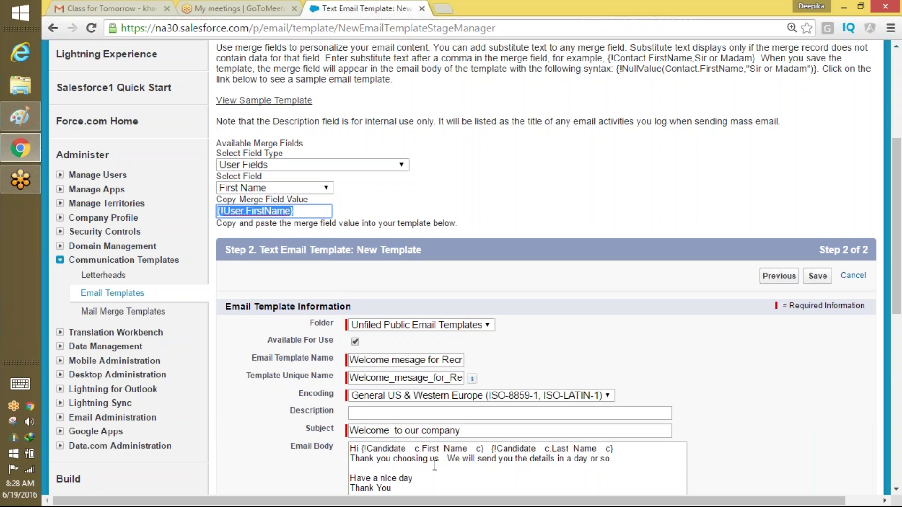
# Paste {!User.FirstName} on the line below 'Thank You,' as the email signature.
pyautogui.scroll(-4, 383, 347)
pyautogui.click(384, 336)
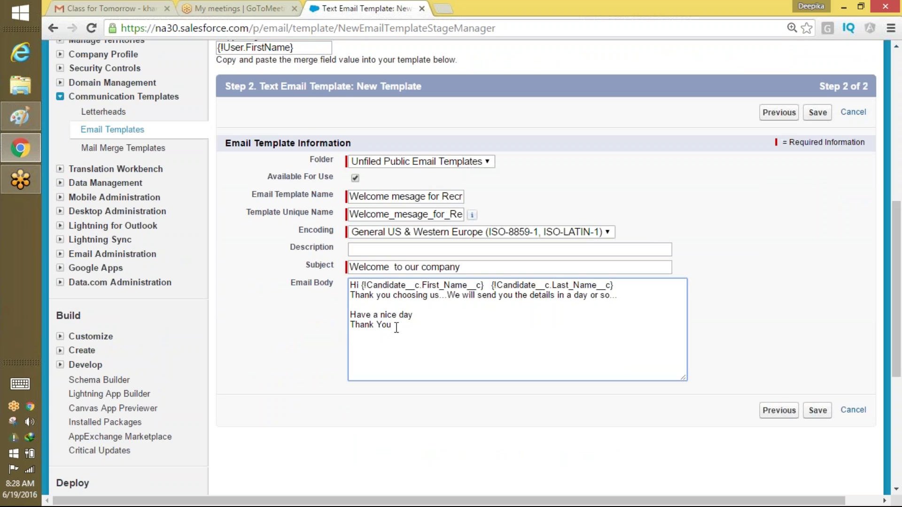
pyautogui.hotkey('ctrl', 'v')
pyautogui.moveTo(460, 338); pyautogui.dragTo(349, 268)
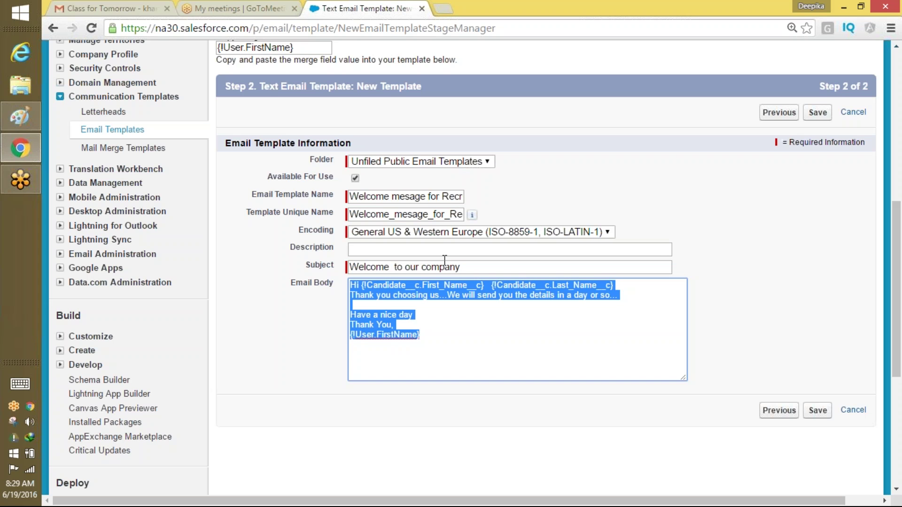
# Clear the existing Template Unique Name.
pyautogui.tripleClick(368, 195)
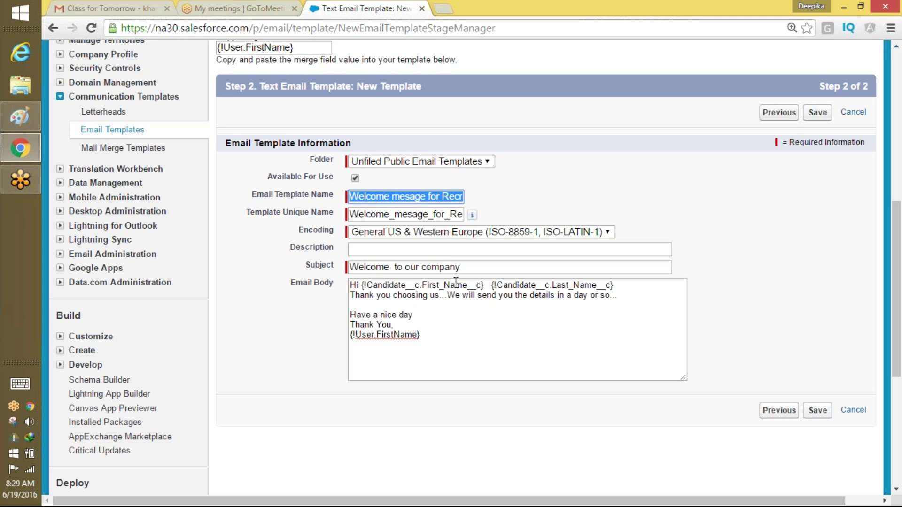
pyautogui.moveTo(472, 272); pyautogui.dragTo(329, 277)
pyautogui.click(419, 335)
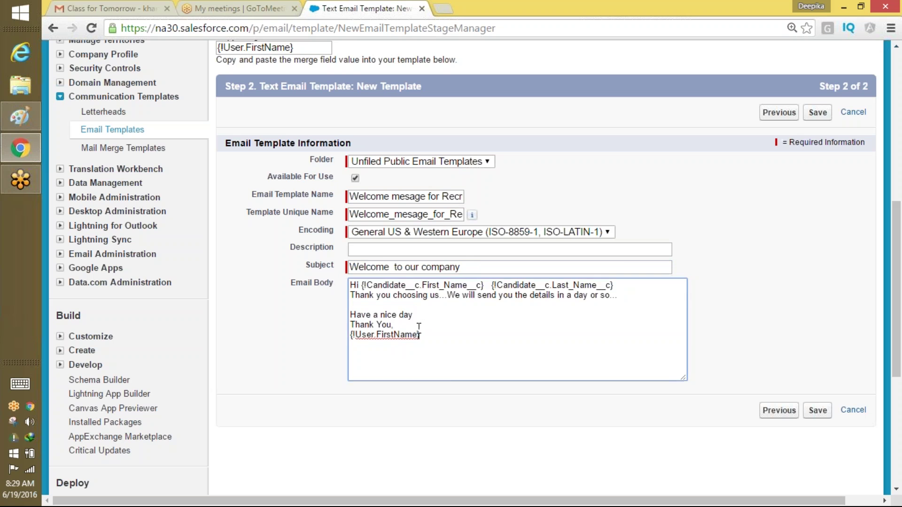
pyautogui.hotkey('ctrl', 'a')
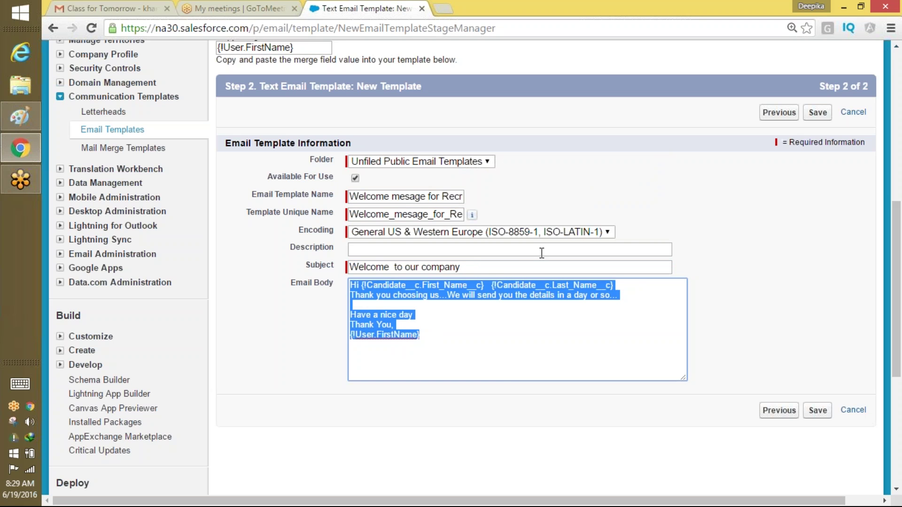
pyautogui.click(401, 214)
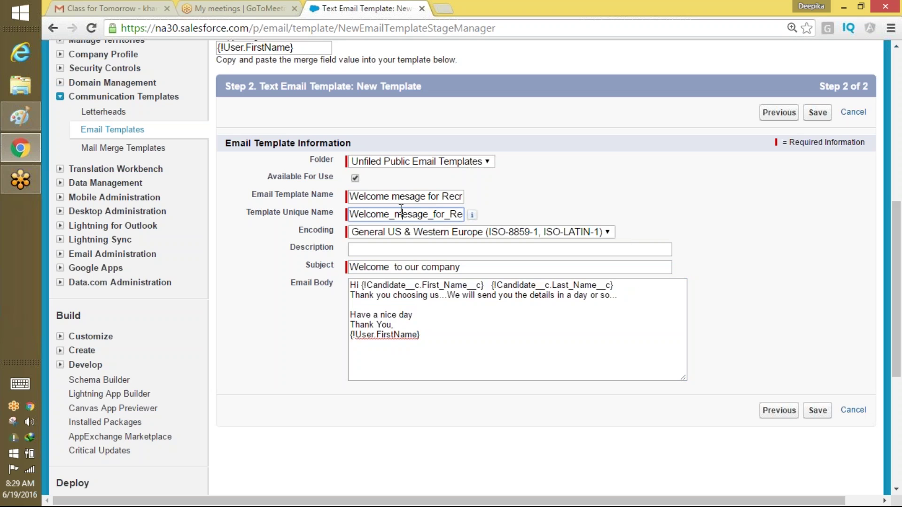
pyautogui.hotkey('ctrl', 'a')
pyautogui.press('BackSpace')
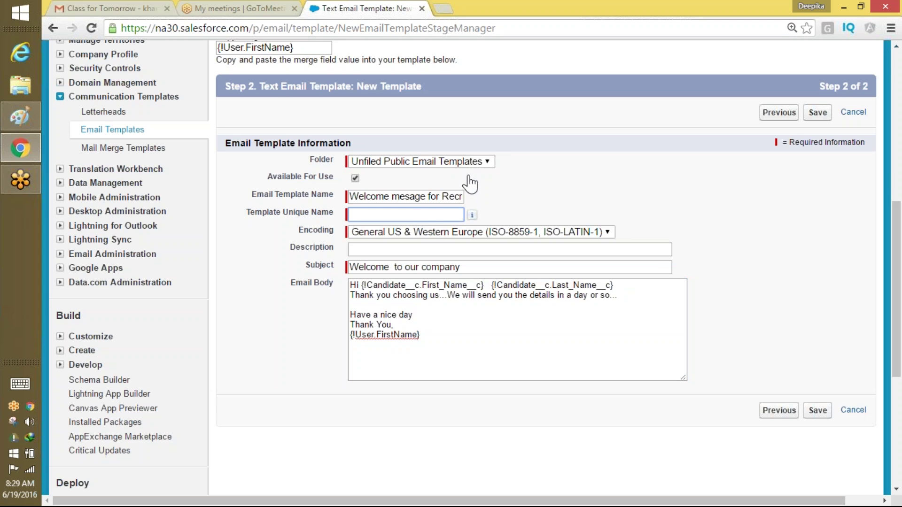
# Insert 'TEXT' before 'for' in the template name, regenerate the unique name, and save.
pyautogui.moveTo(436, 197); pyautogui.dragTo(462, 192)
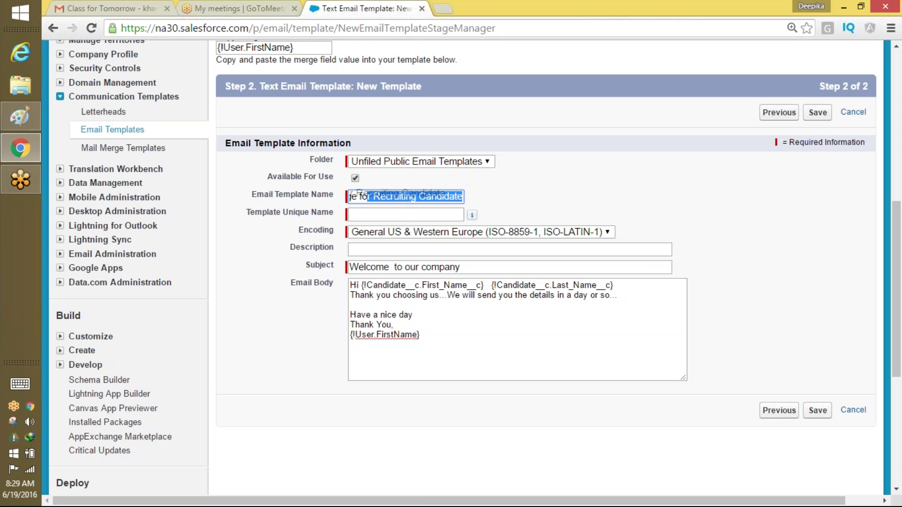
pyautogui.click(379, 196)
pyautogui.moveTo(428, 197); pyautogui.dragTo(310, 199)
pyautogui.click(431, 197)
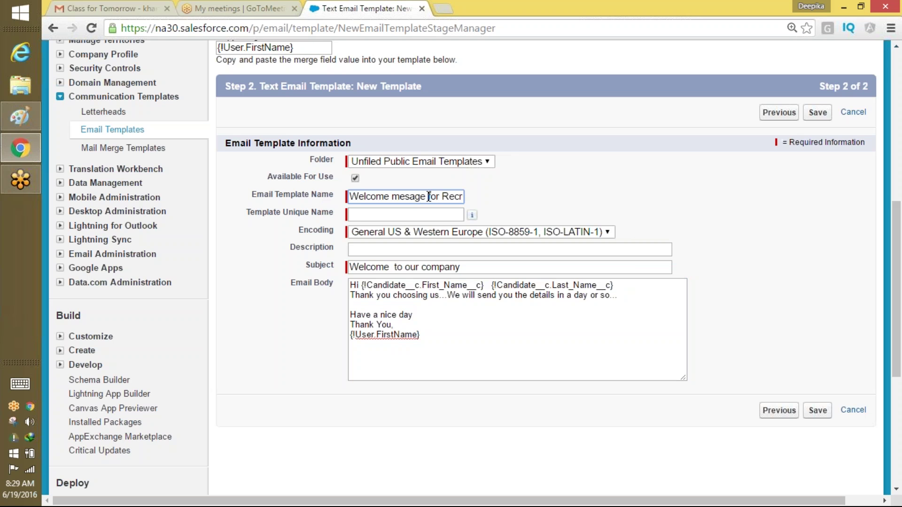
pyautogui.write('TEXT')
pyautogui.click(412, 214)
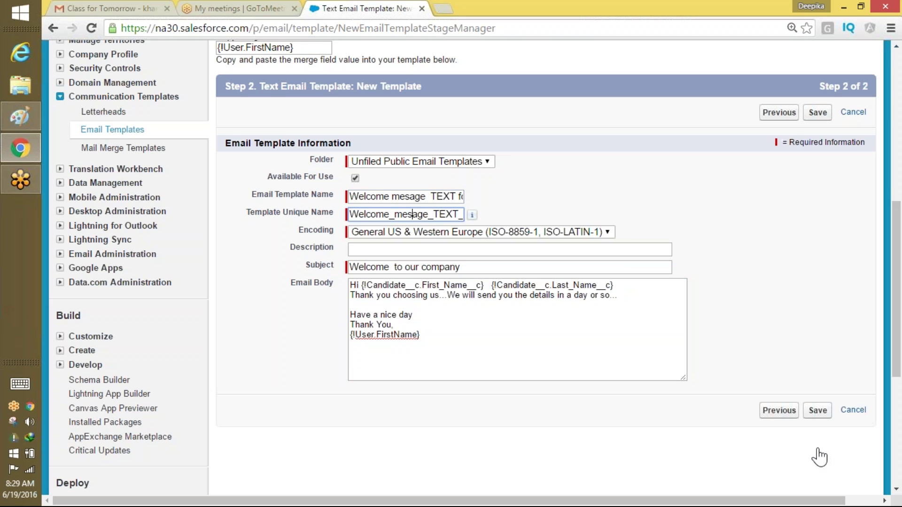
pyautogui.click(817, 412)
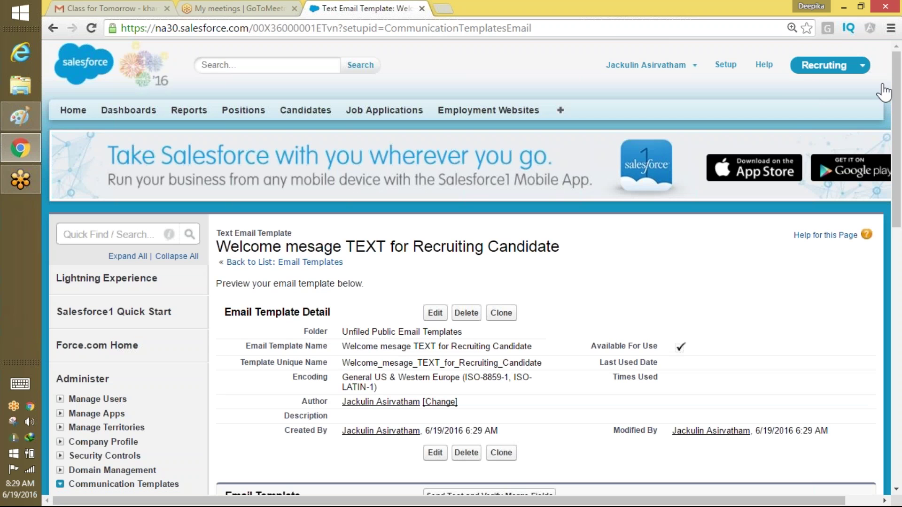
# Open the template preview form with Lead as recipient type and email preview turned on.
pyautogui.moveTo(898, 147); pyautogui.dragTo(897, 181)
pyautogui.scroll(-6, 878, 263)
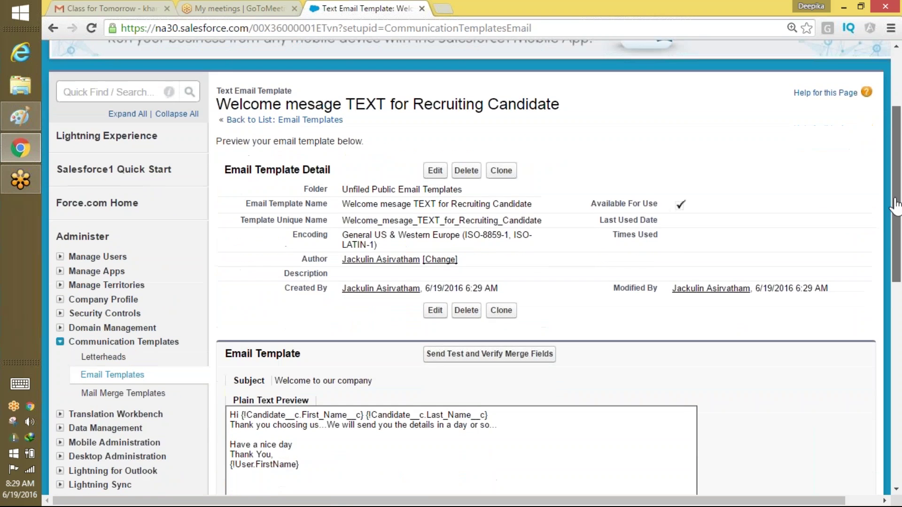
pyautogui.moveTo(875, 271); pyautogui.dragTo(885, 211)
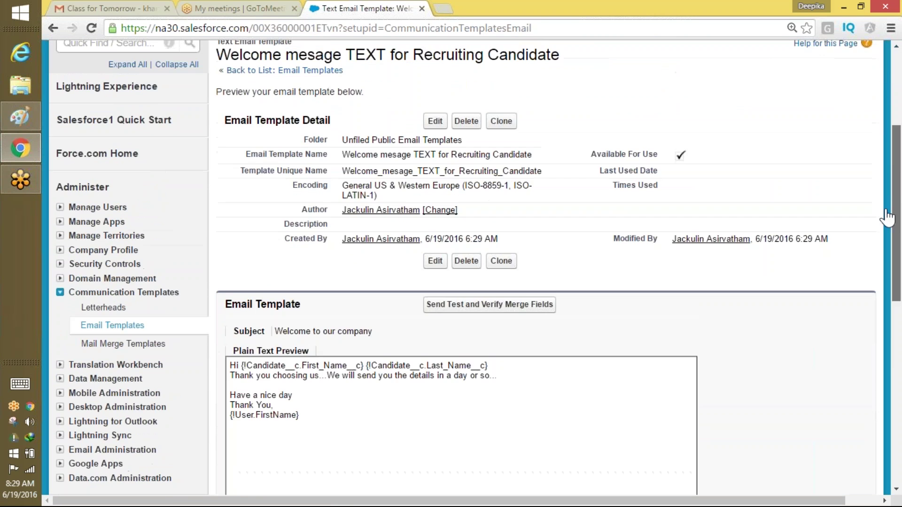
pyautogui.rightClick(524, 308)
pyautogui.press('Escape')
pyautogui.click(524, 309)
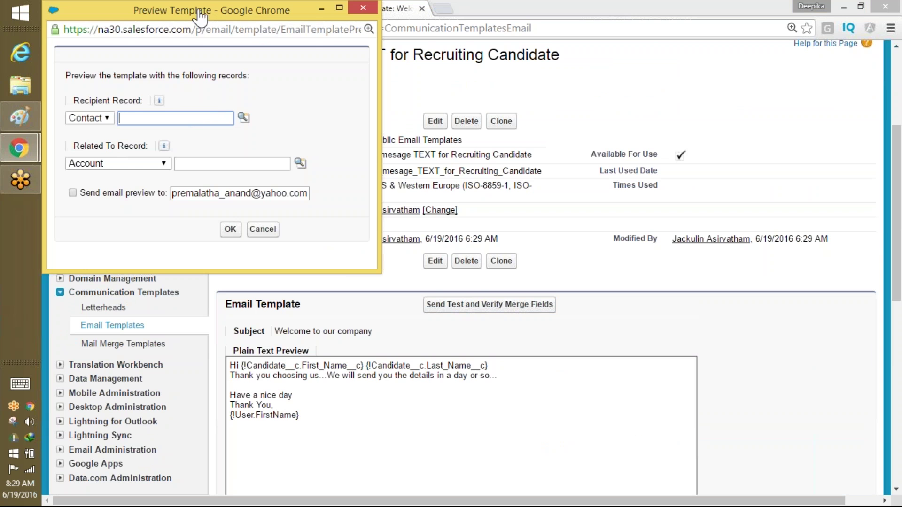
pyautogui.moveTo(198, 11); pyautogui.dragTo(295, 112)
pyautogui.click(185, 219)
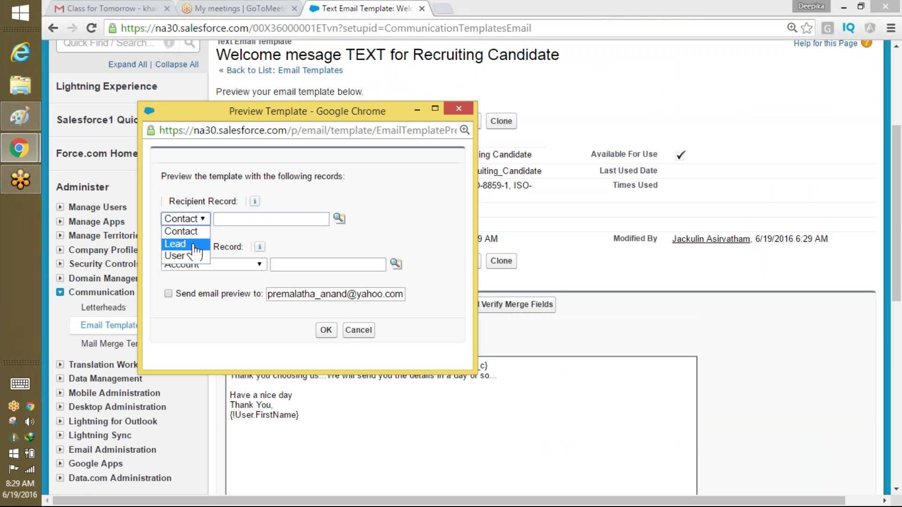
pyautogui.click(194, 245)
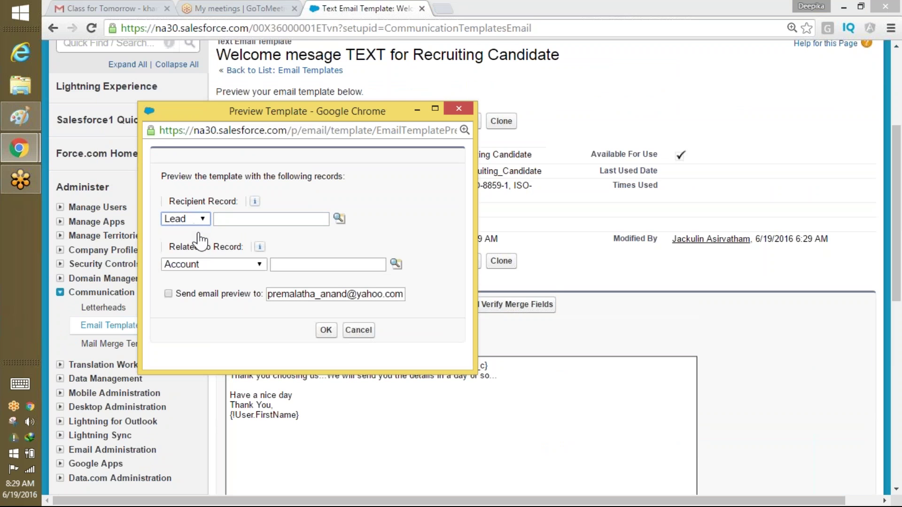
pyautogui.click(168, 293)
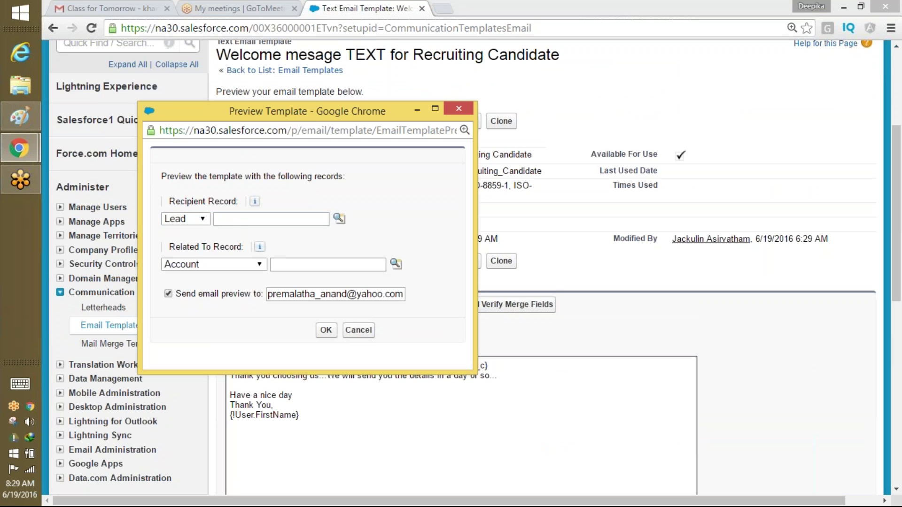
# Search leads with the '*' wildcard in the Lookup, find none, and close the Lookup window.
pyautogui.click(340, 219)
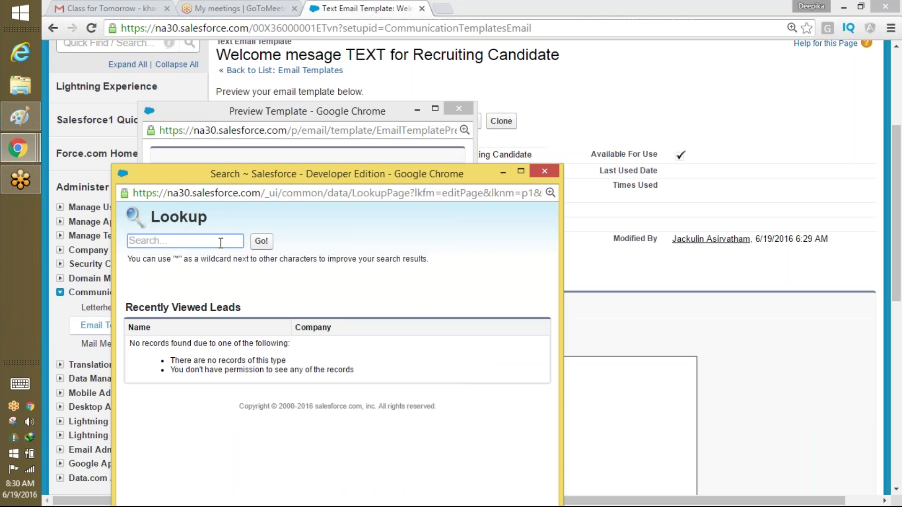
pyautogui.click(220, 242)
pyautogui.write('*')
pyautogui.click(261, 241)
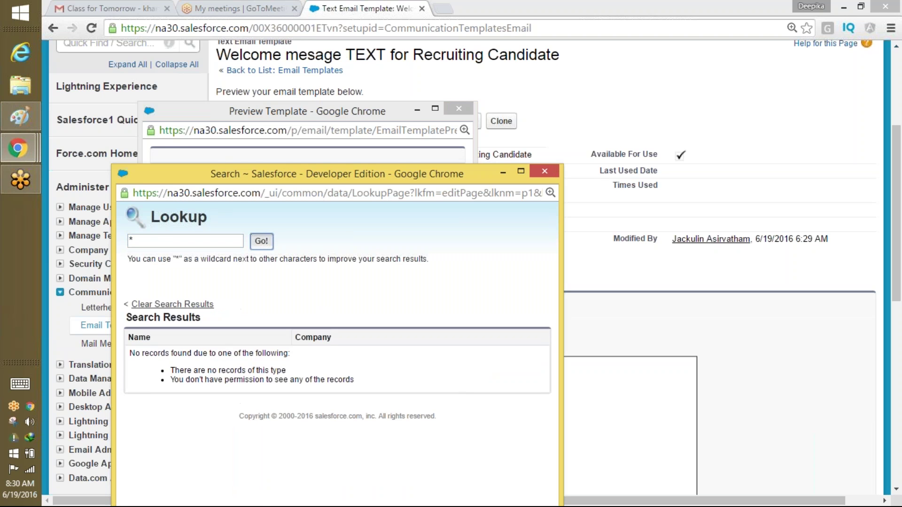
pyautogui.click(172, 305)
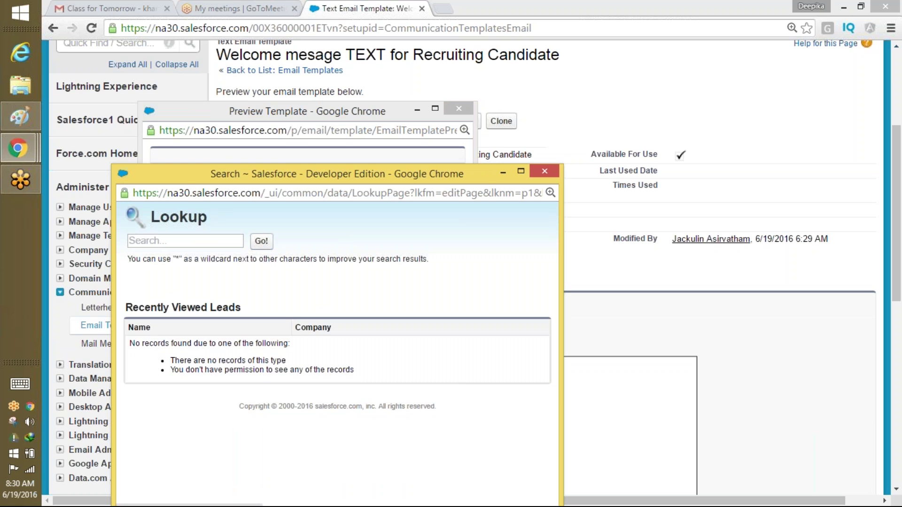
pyautogui.click(186, 241)
pyautogui.click(261, 241)
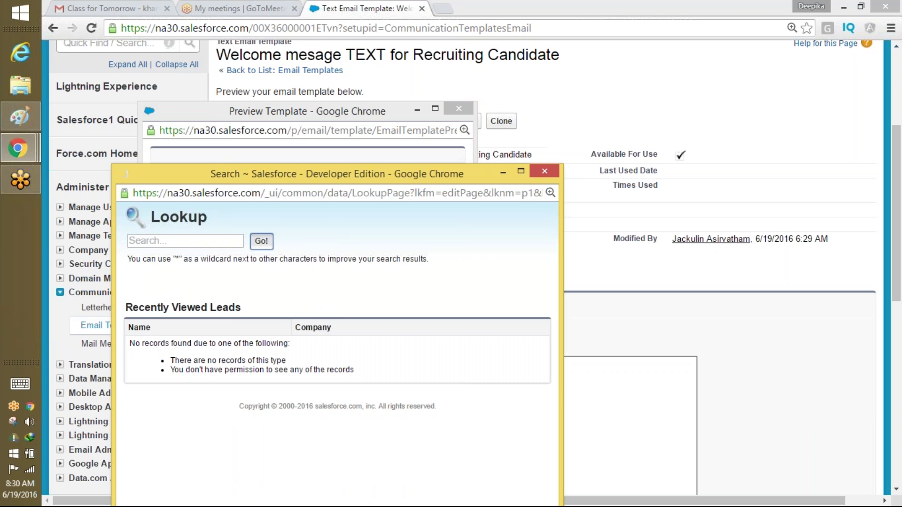
pyautogui.click(556, 174)
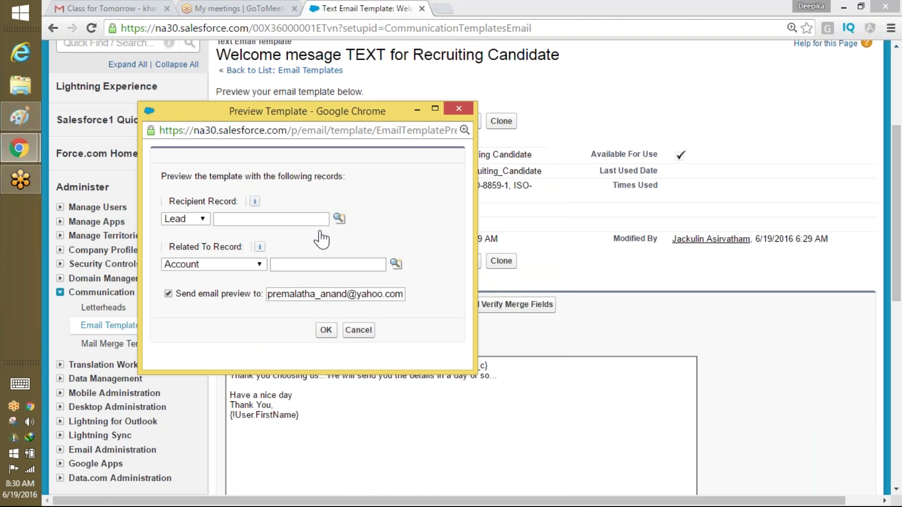
pyautogui.click(551, 15)
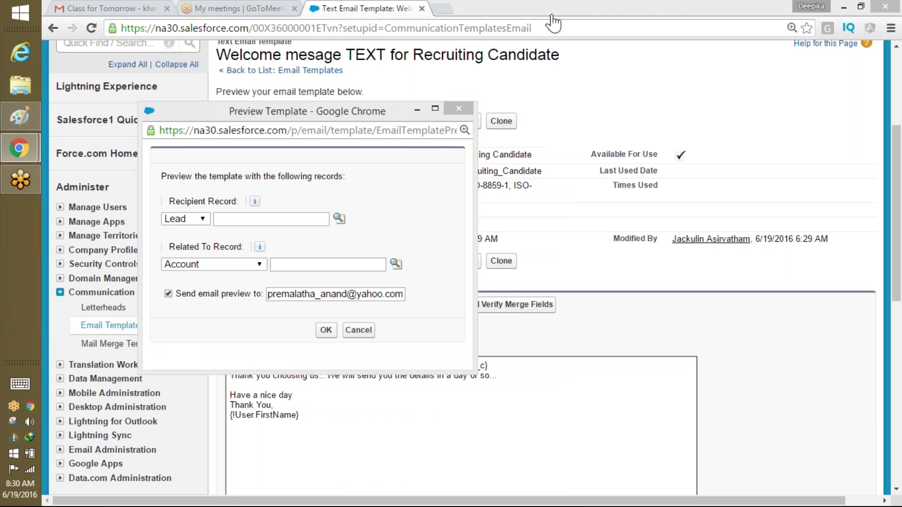
# In a new tab, log in, switch to the Sales app, and open a lead from All Open Leads.
pyautogui.click(445, 8)
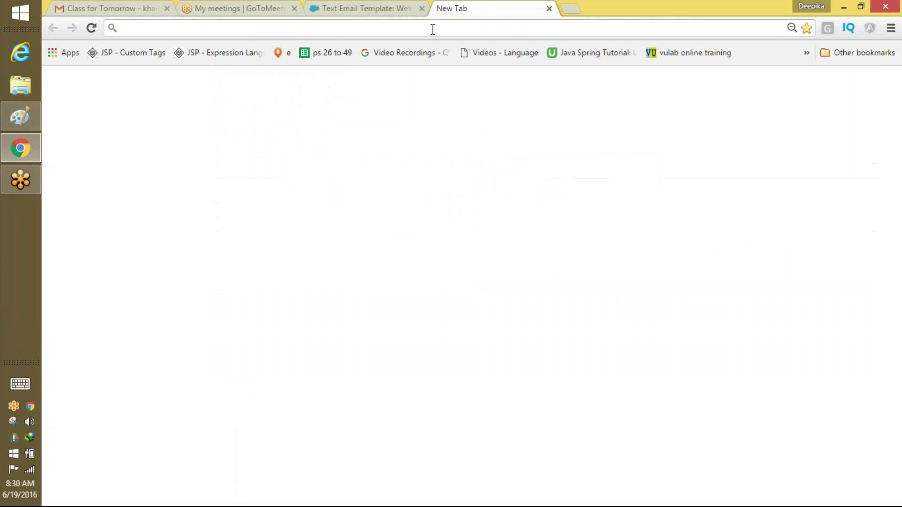
pyautogui.write('login.salesforce.com/index.jsp')
pyautogui.press('Return')
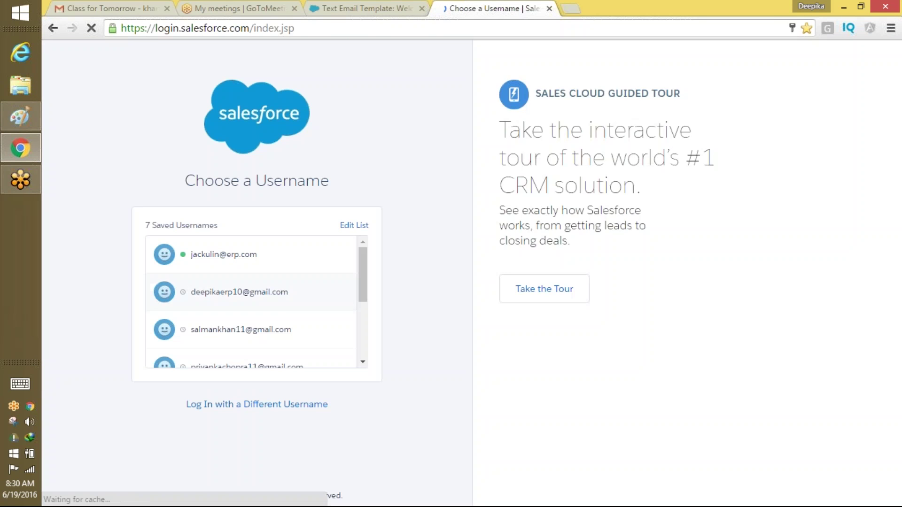
pyautogui.click(263, 254)
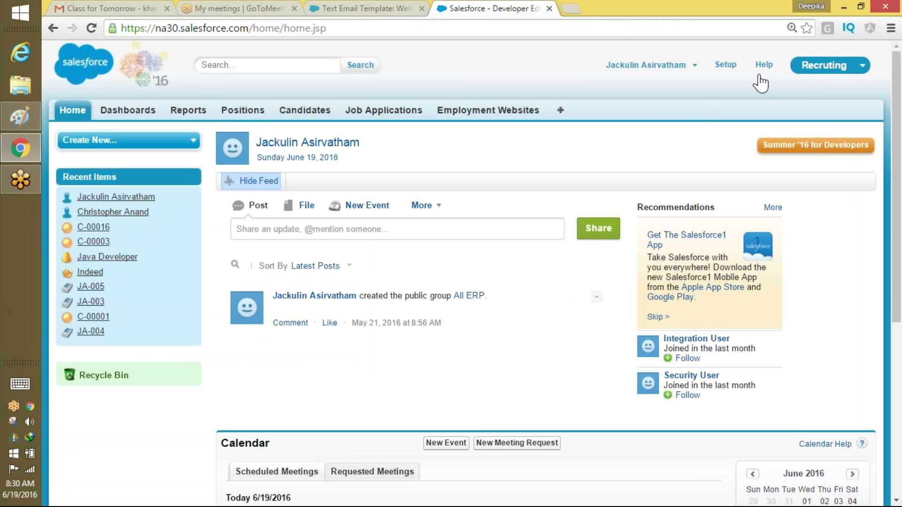
pyautogui.click(811, 82)
pyautogui.click(801, 90)
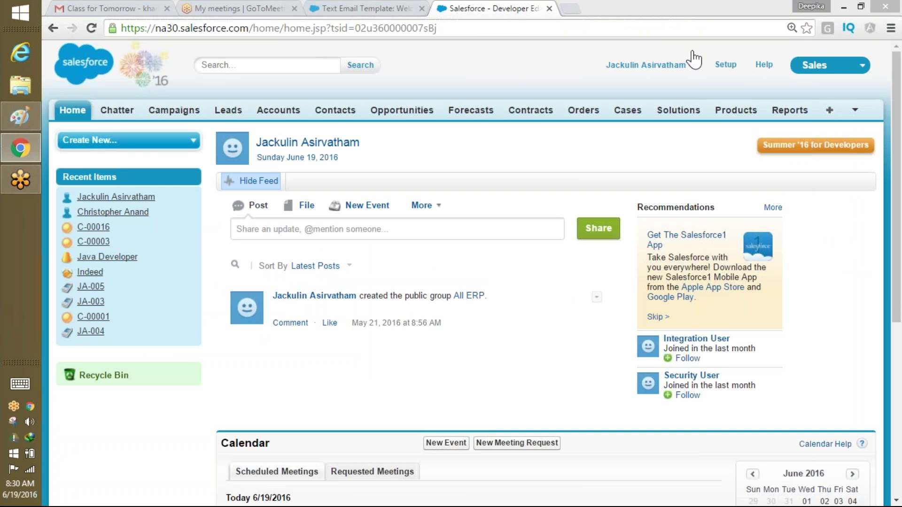
pyautogui.click(228, 110)
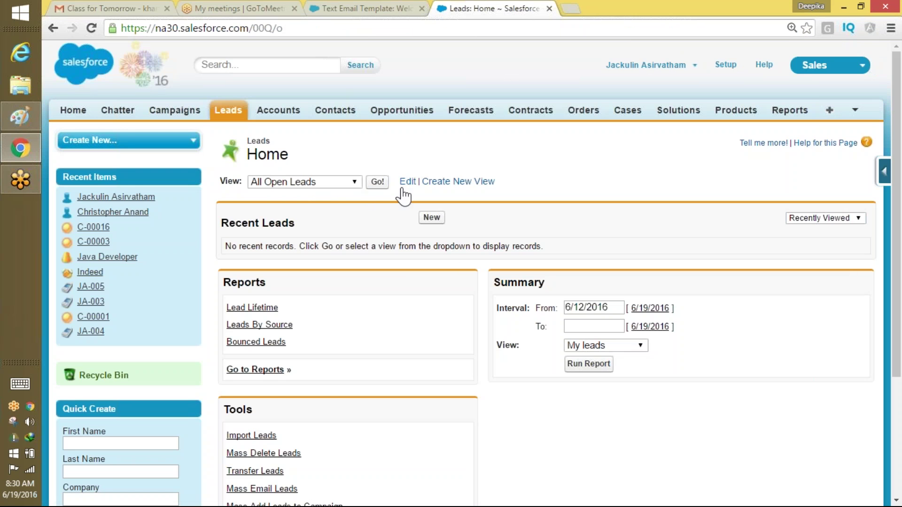
pyautogui.click(377, 182)
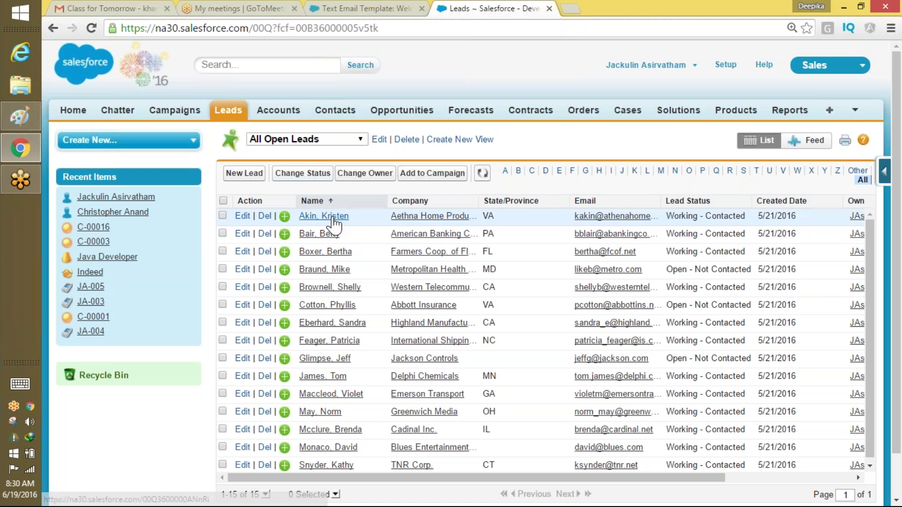
pyautogui.click(333, 217)
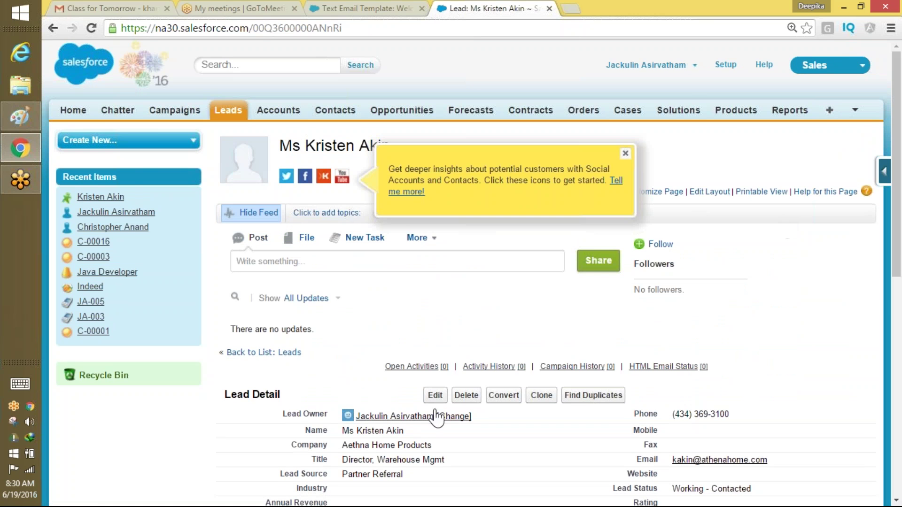
# Edit the lead, replace its email and contact details with your own via autofill, and save.
pyautogui.click(435, 395)
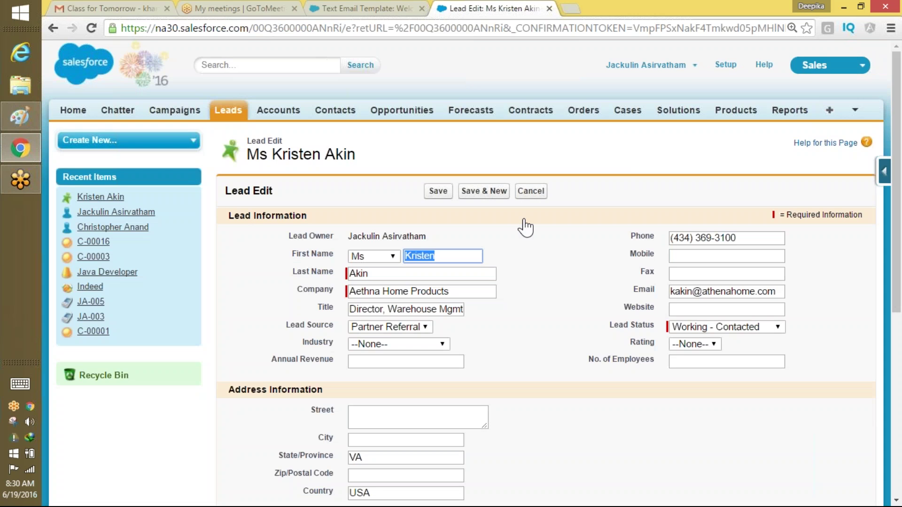
pyautogui.scroll(-1, 895, 221)
pyautogui.scroll(-3, 895, 221)
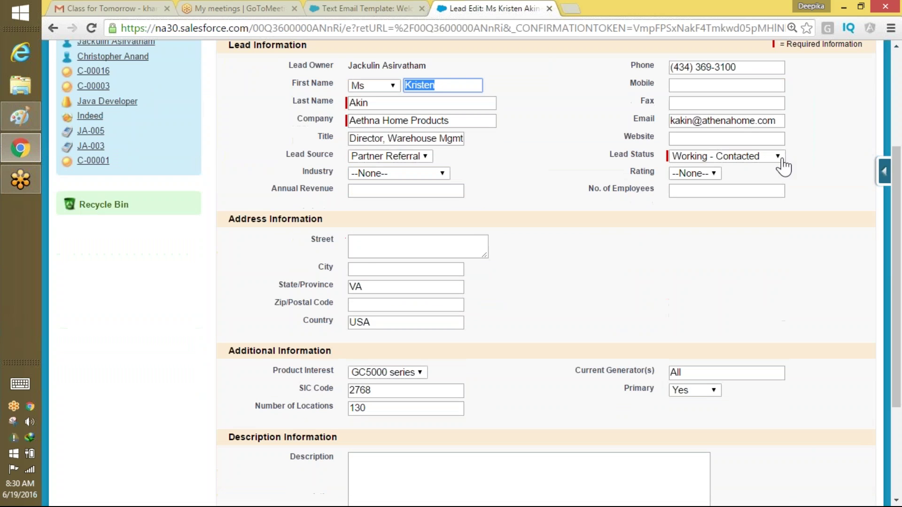
pyautogui.tripleClick(750, 125)
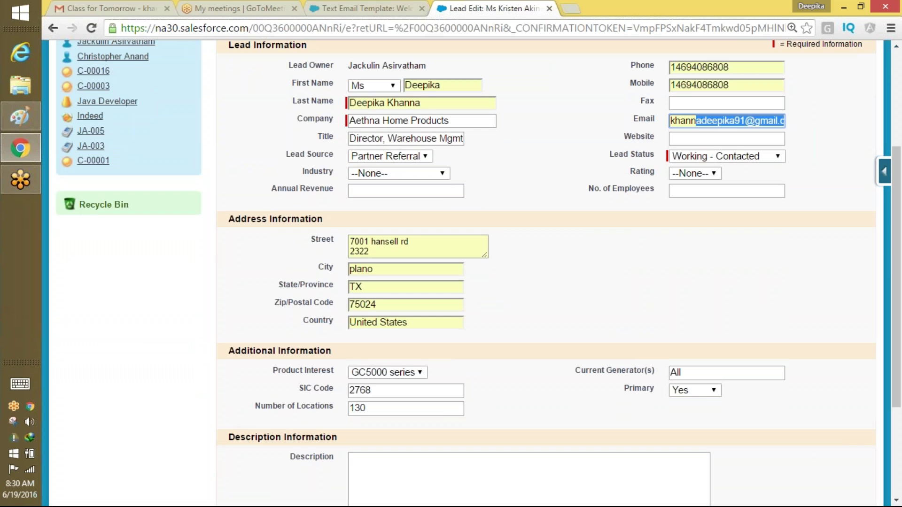
pyautogui.press('Return')
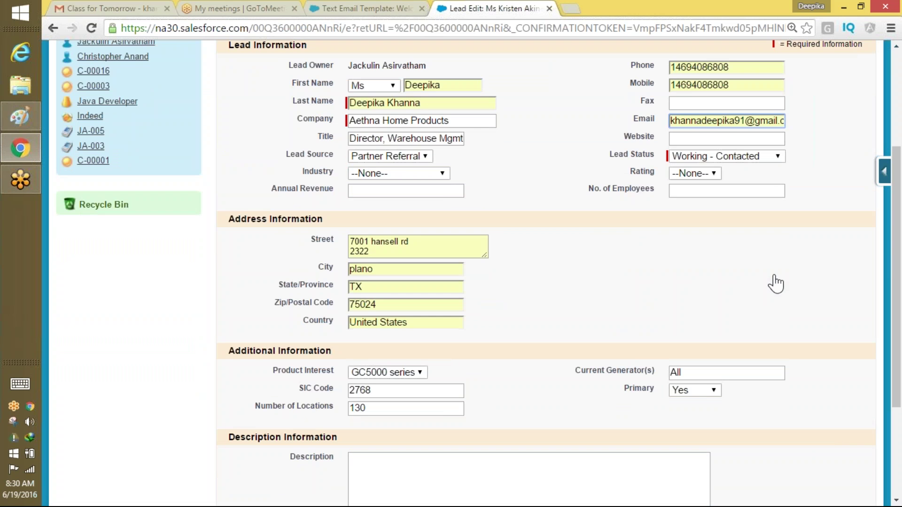
pyautogui.click(776, 284)
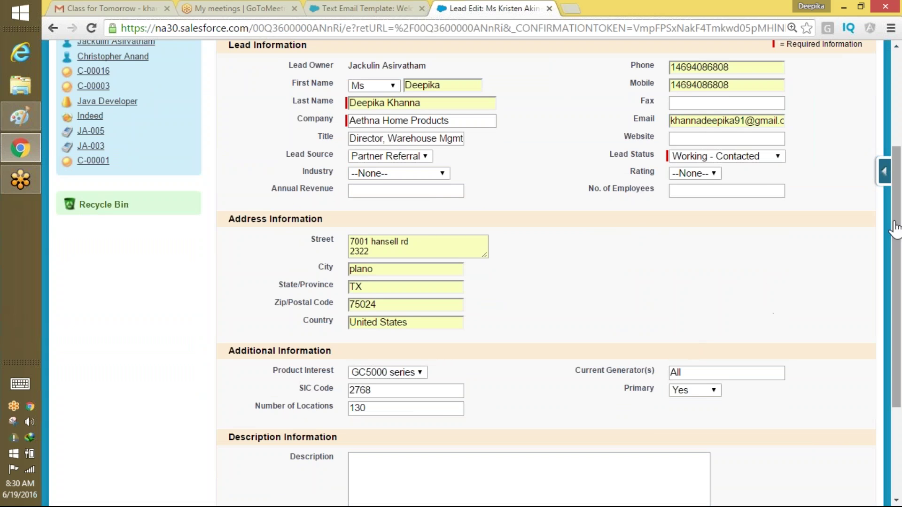
pyautogui.scroll(-1, 898, 290)
pyautogui.scroll(-3, 899, 290)
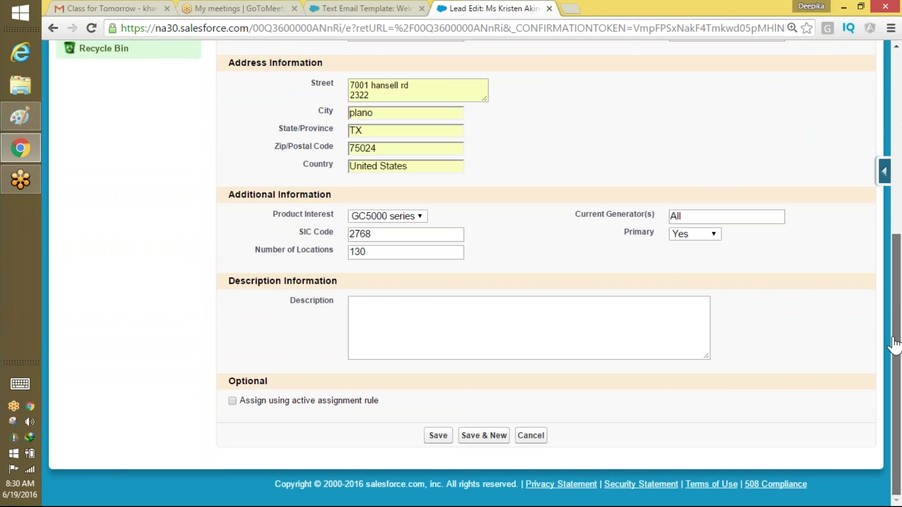
pyautogui.click(439, 435)
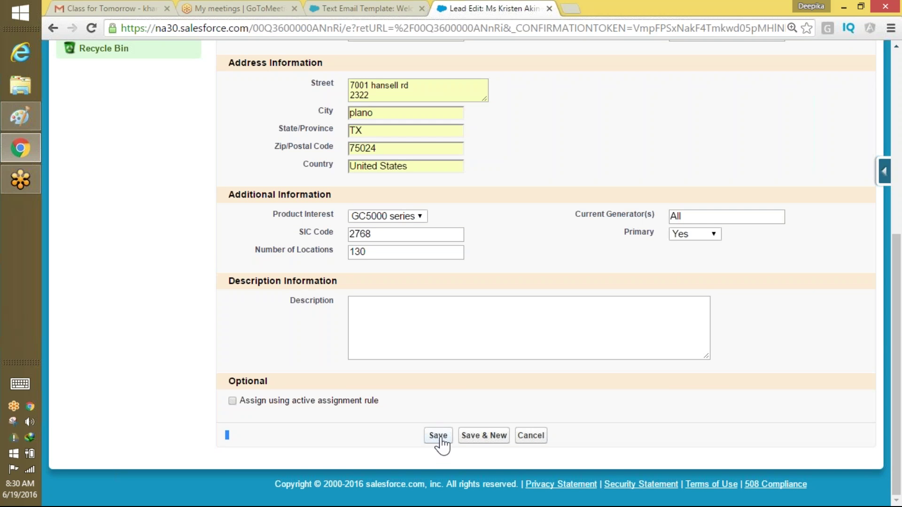
pyautogui.click(439, 436)
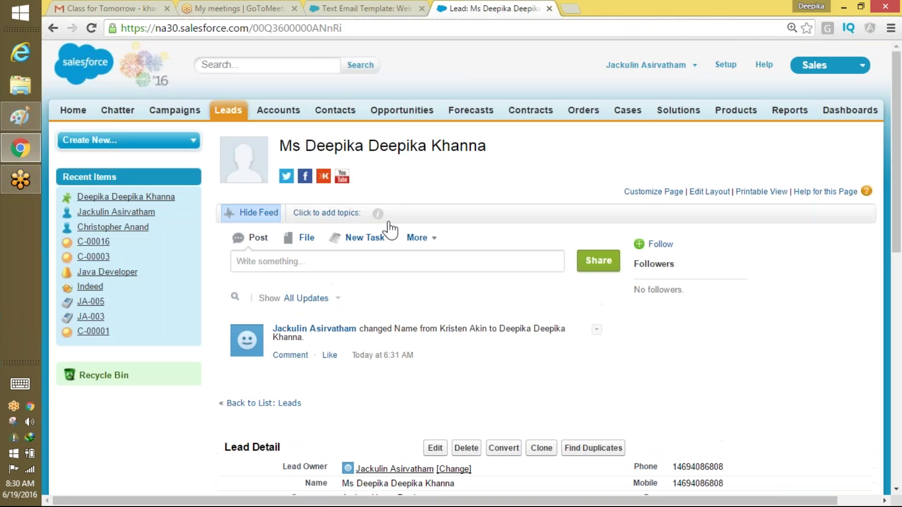
# Select the lead's name for inline editing, then go back to the welcome text template tab.
pyautogui.click(625, 154)
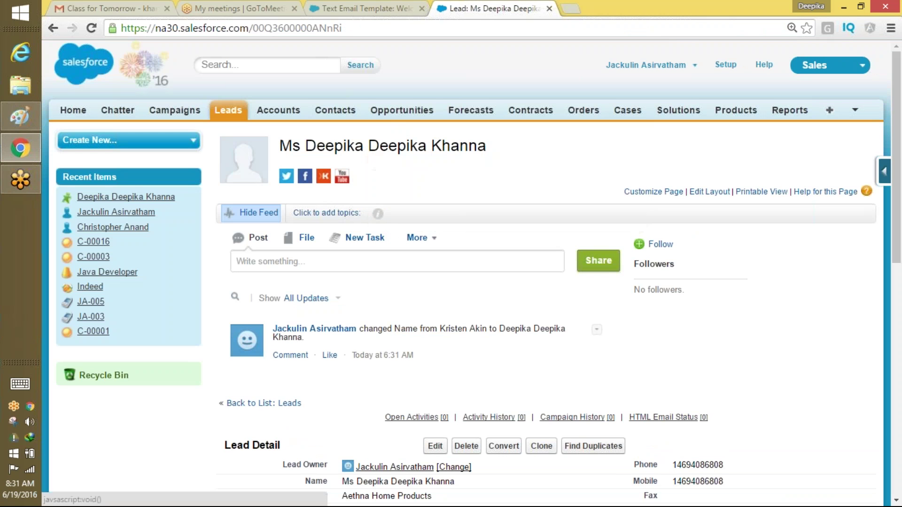
pyautogui.doubleClick(465, 482)
pyautogui.moveTo(455, 482); pyautogui.dragTo(343, 486)
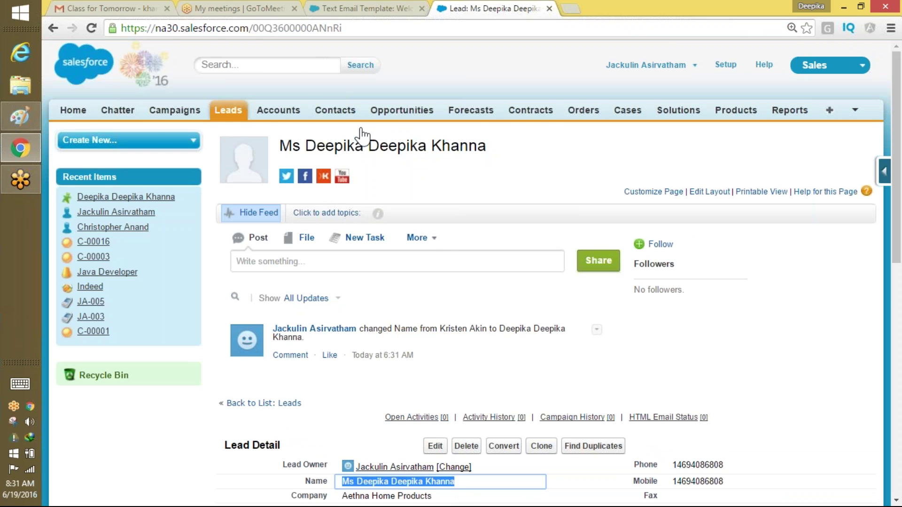
pyautogui.click(374, 8)
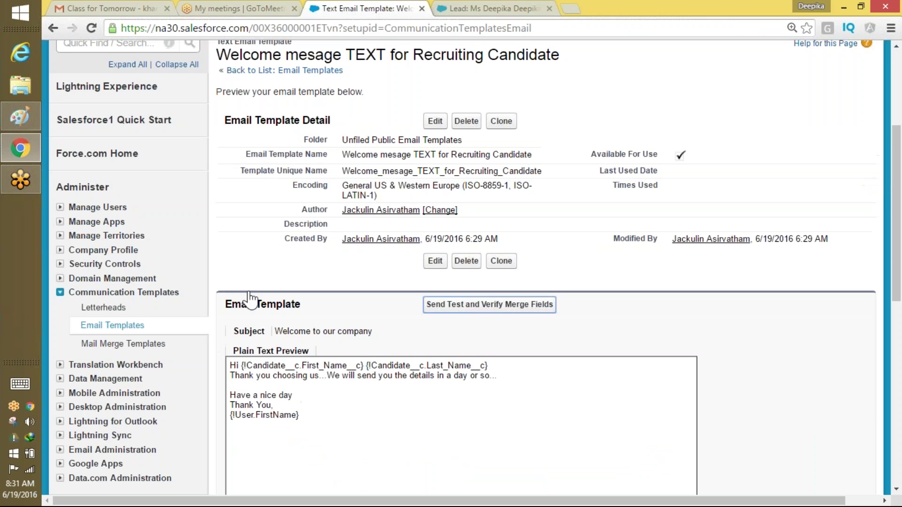
# Preview the template with the updated lead as Lead recipient and email the preview to your Gmail address.
pyautogui.click(529, 306)
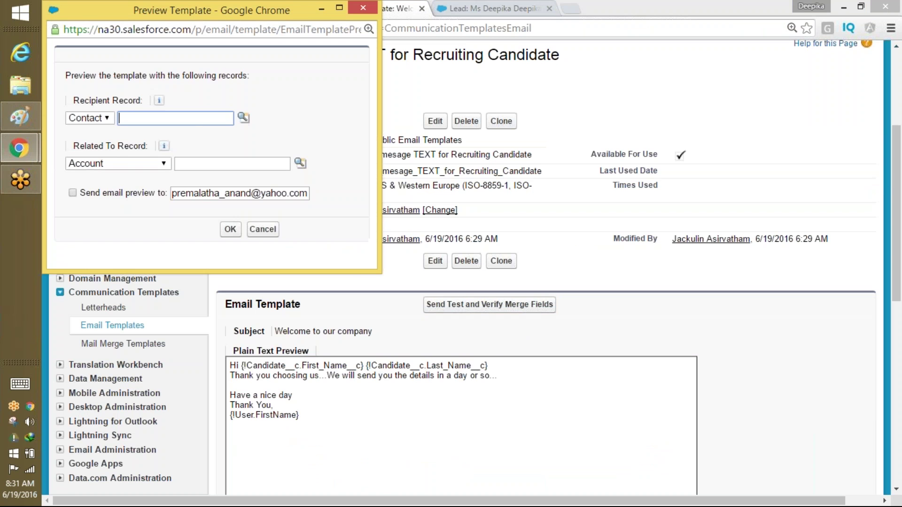
pyautogui.click(89, 118)
pyautogui.click(100, 151)
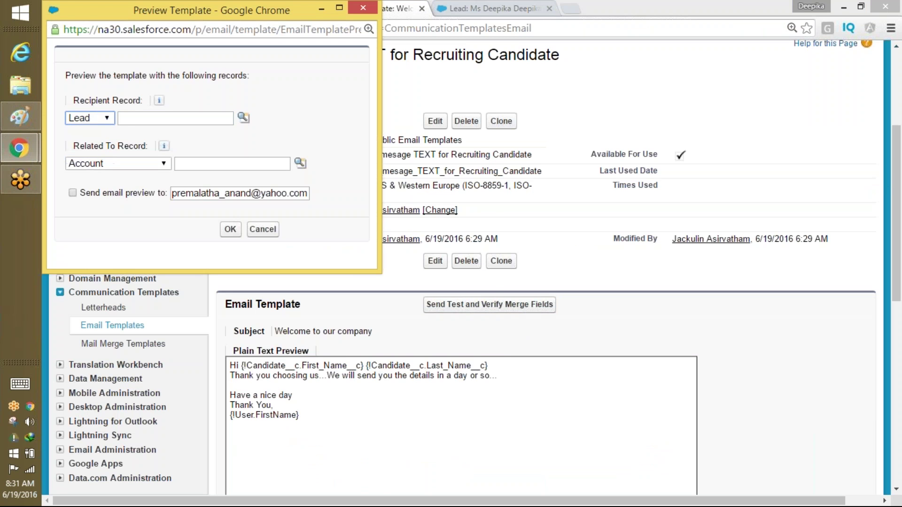
pyautogui.click(244, 118)
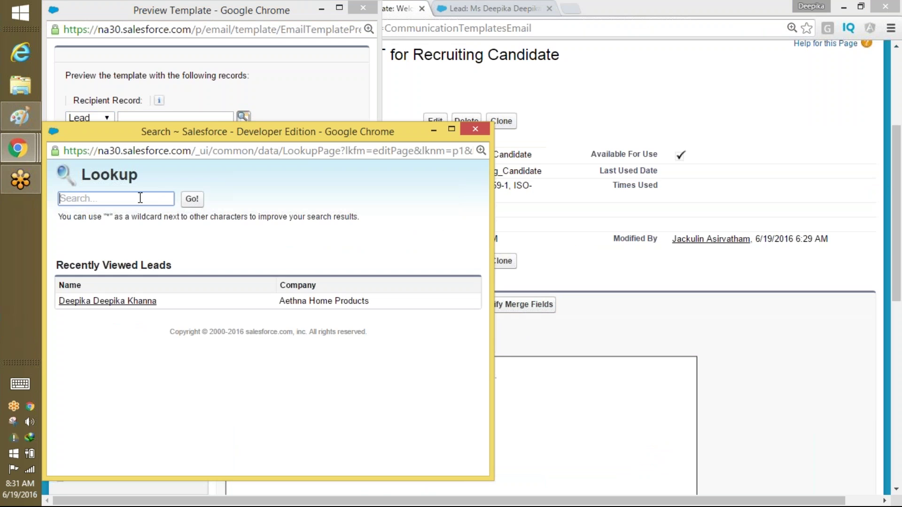
pyautogui.click(106, 302)
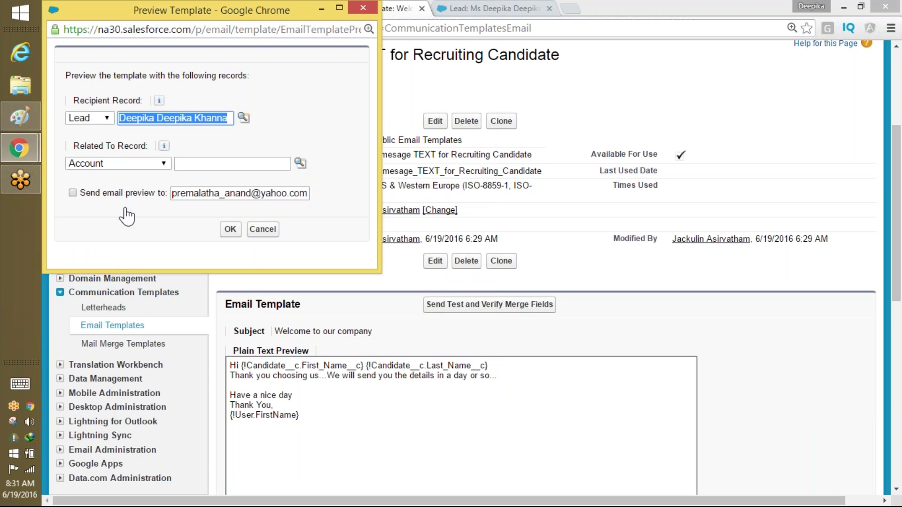
pyautogui.click(73, 193)
pyautogui.tripleClick(184, 193)
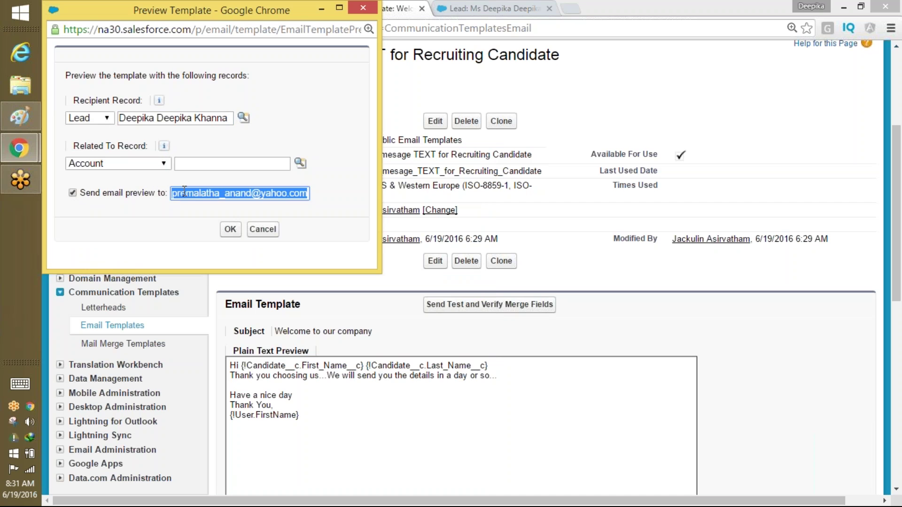
pyautogui.write('kh')
pyautogui.press('Down')
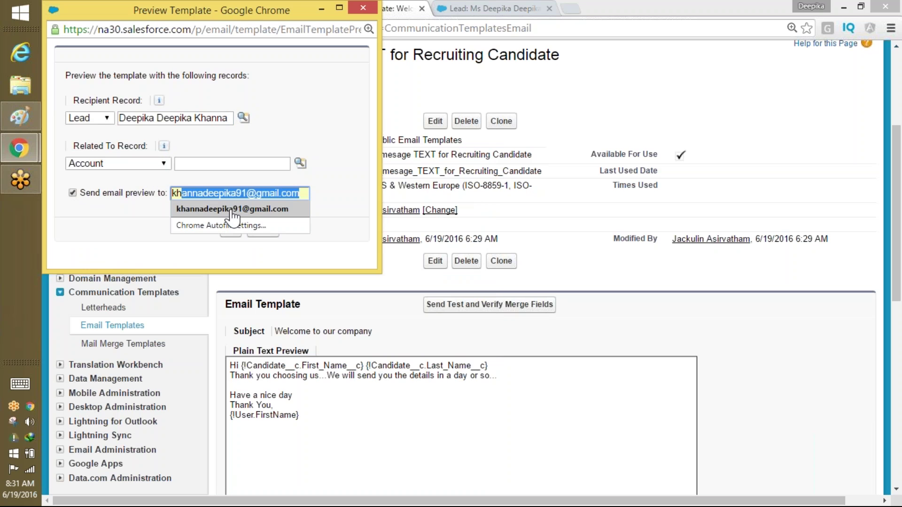
pyautogui.press('Return')
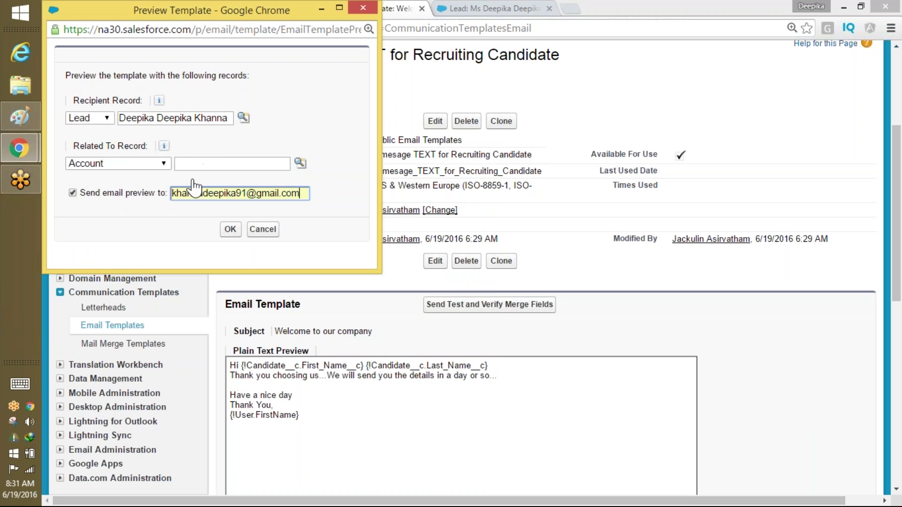
pyautogui.click(221, 235)
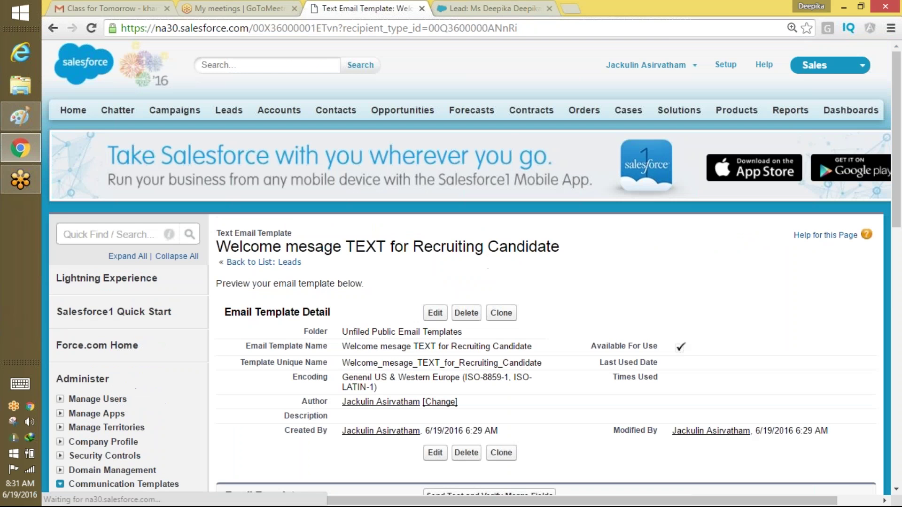
# Open the Gmail inbox, briefly checking the GoToMeeting and Salesforce template tabs.
pyautogui.click(82, 8)
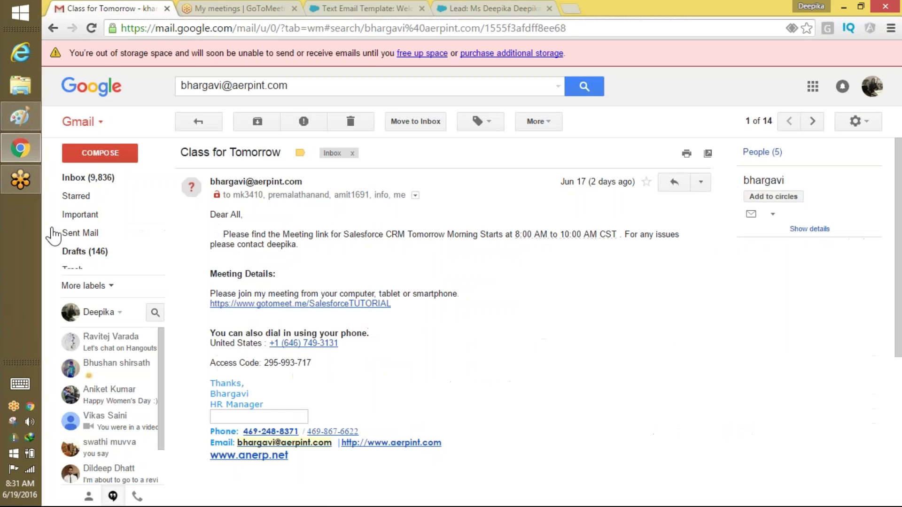
pyautogui.click(113, 180)
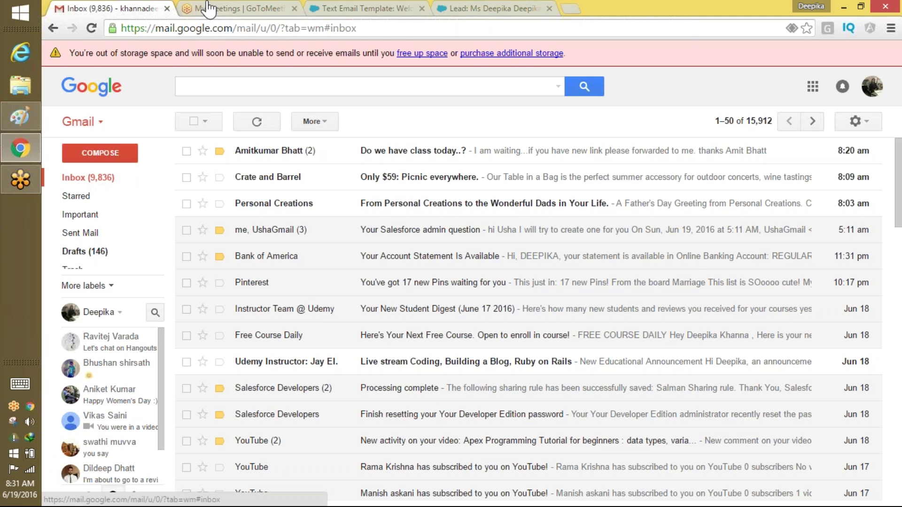
pyautogui.click(224, 8)
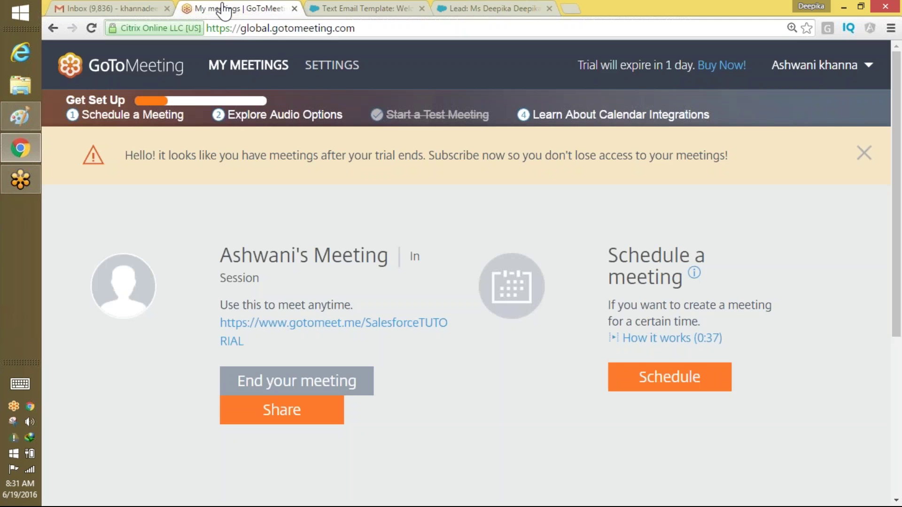
pyautogui.click(326, 8)
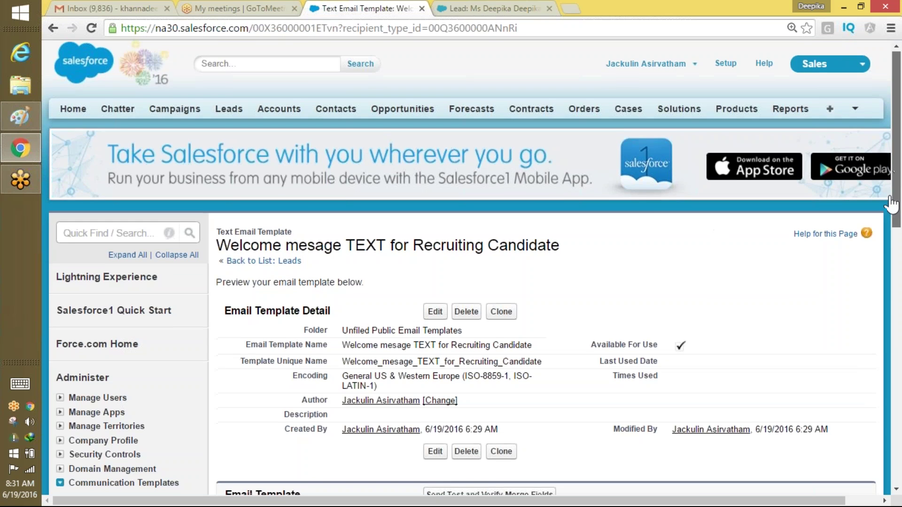
pyautogui.scroll(-8, 888, 249)
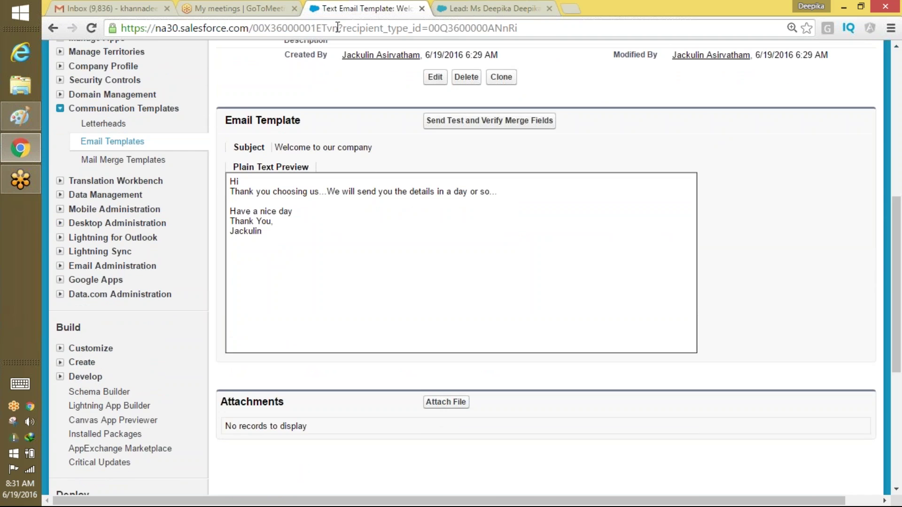
pyautogui.click(141, 9)
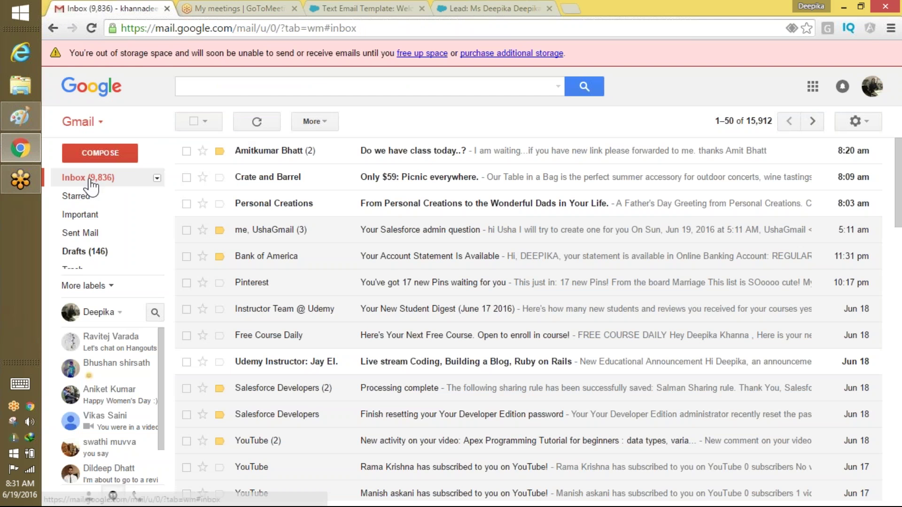
# Delete the first three inbox conversations and reload the Gmail inbox.
pyautogui.click(187, 150)
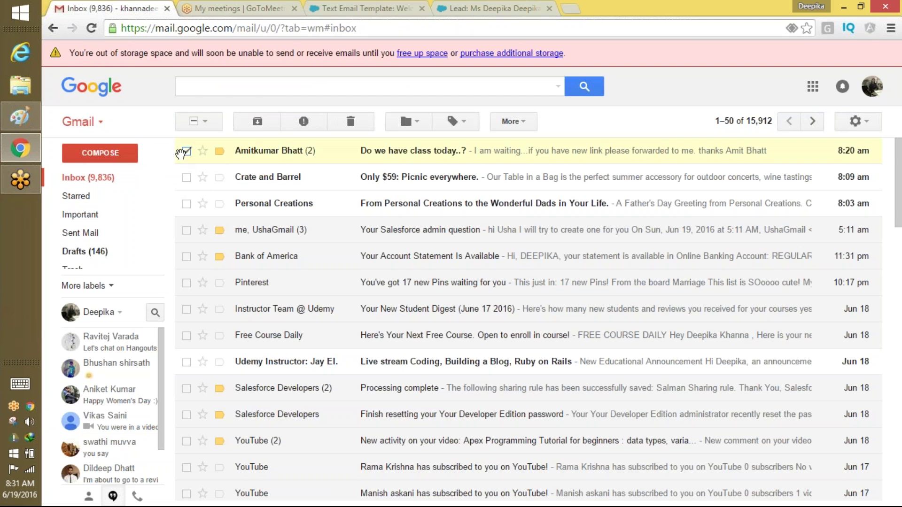
pyautogui.click(187, 204)
pyautogui.click(187, 178)
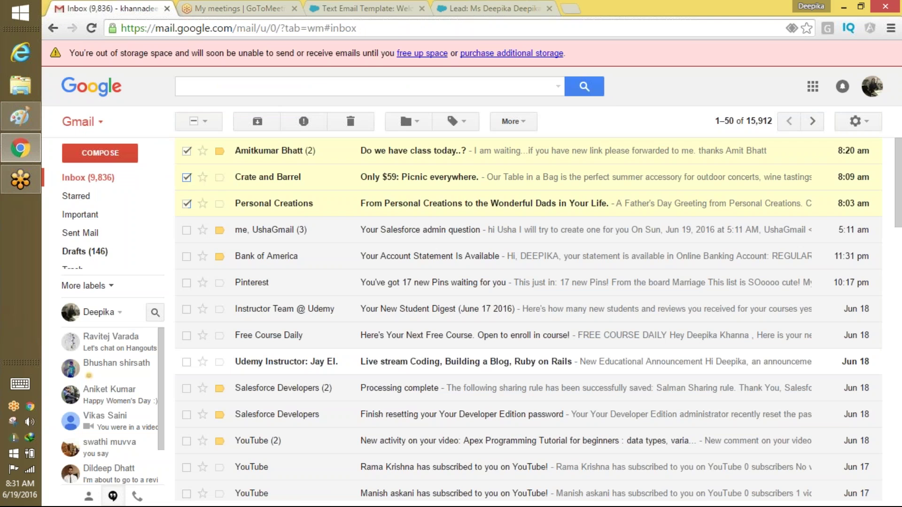
pyautogui.click(350, 121)
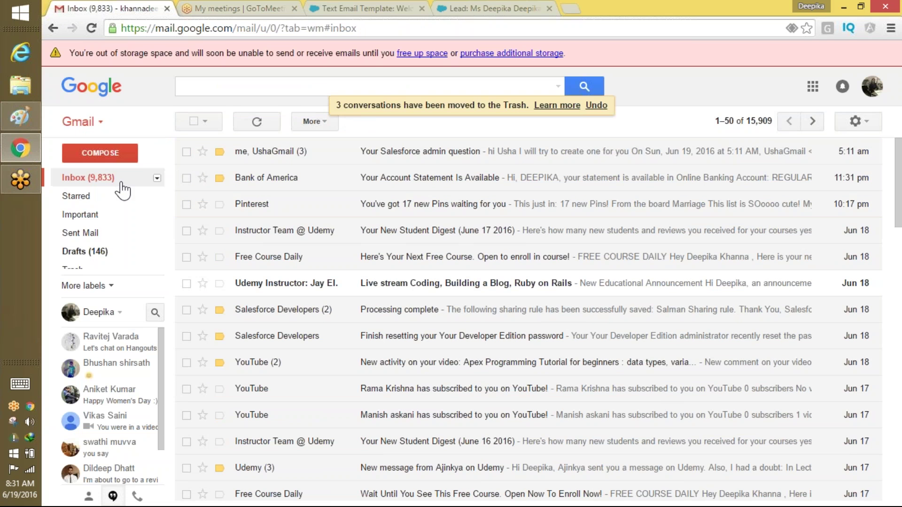
pyautogui.click(164, 28)
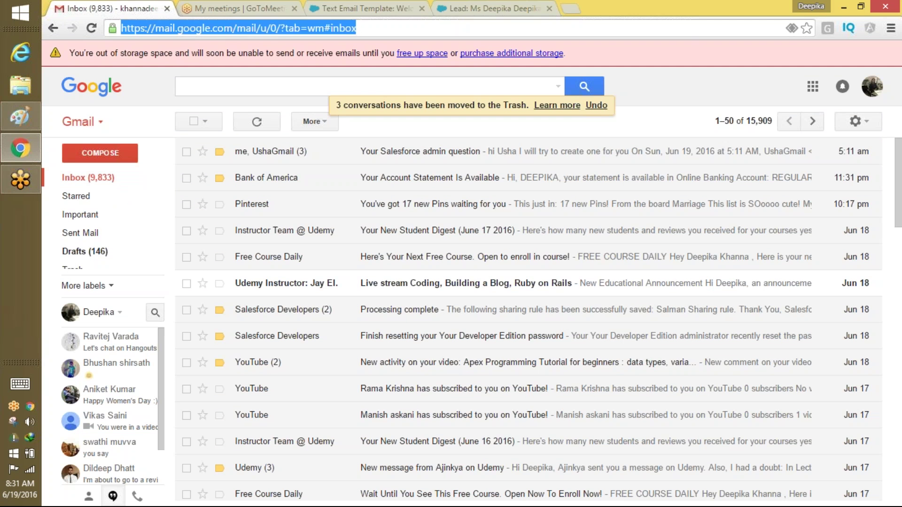
pyautogui.press('Return')
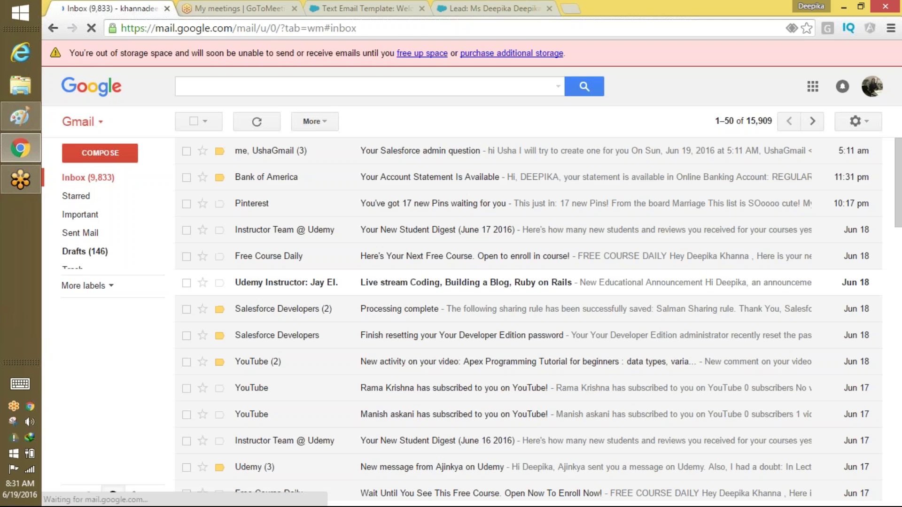
pyautogui.click(322, 10)
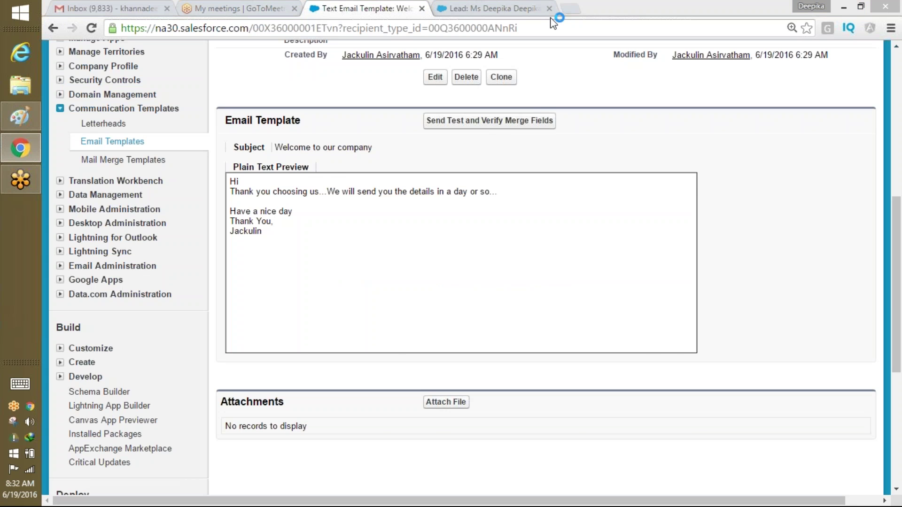
pyautogui.click(501, 10)
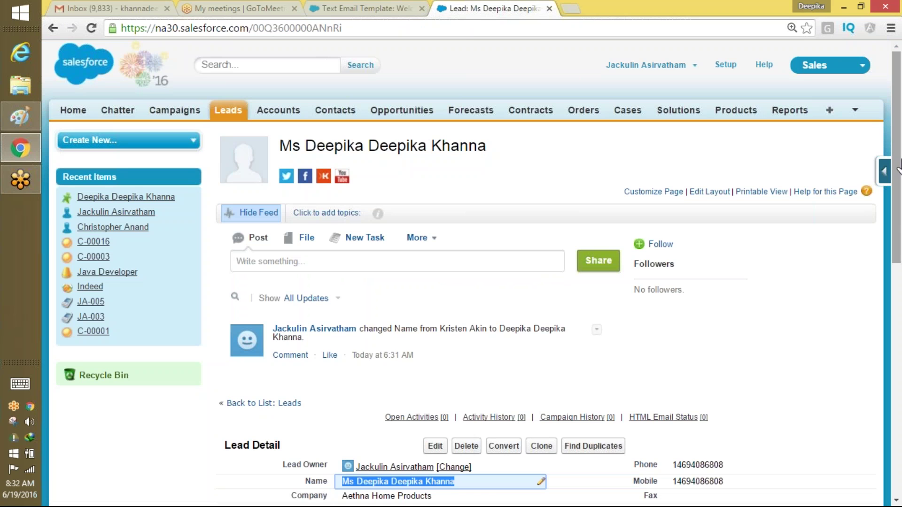
pyautogui.moveTo(895, 139); pyautogui.dragTo(874, 211)
pyautogui.scroll(-2, 871, 223)
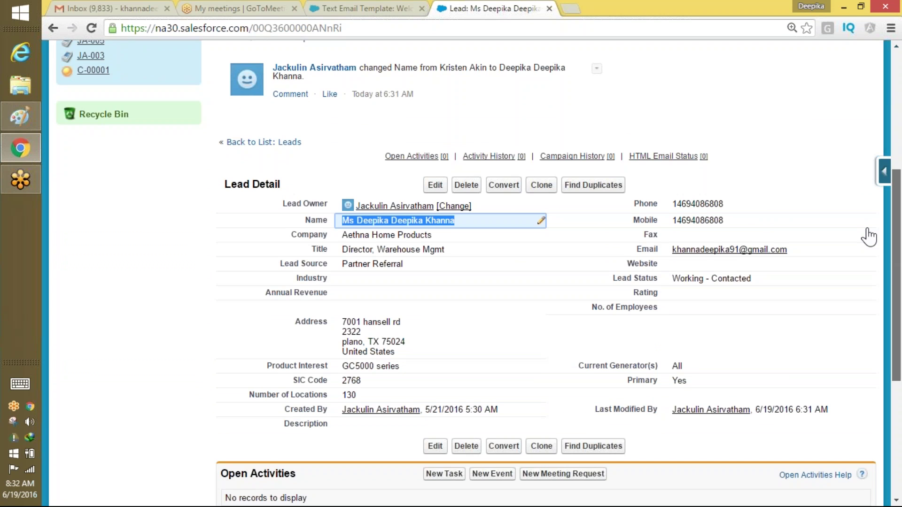
pyautogui.scroll(1, 869, 207)
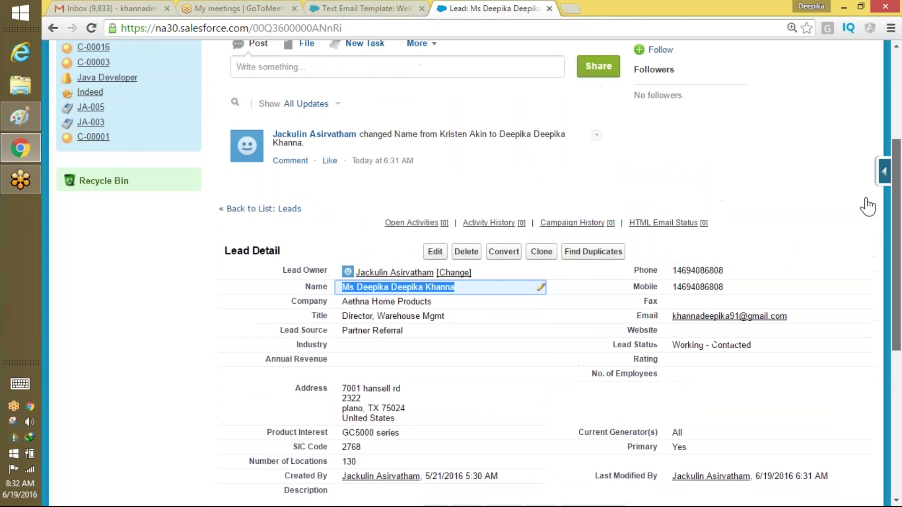
pyautogui.scroll(2, 866, 207)
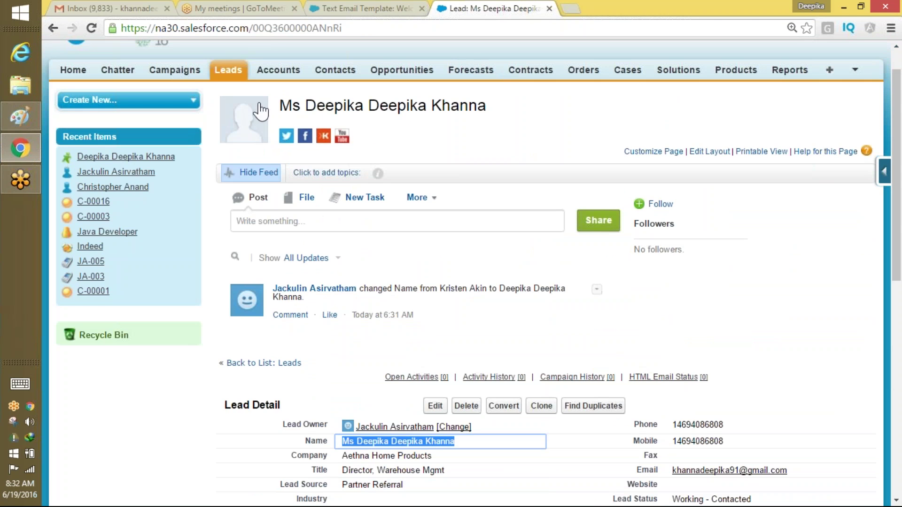
pyautogui.click(131, 8)
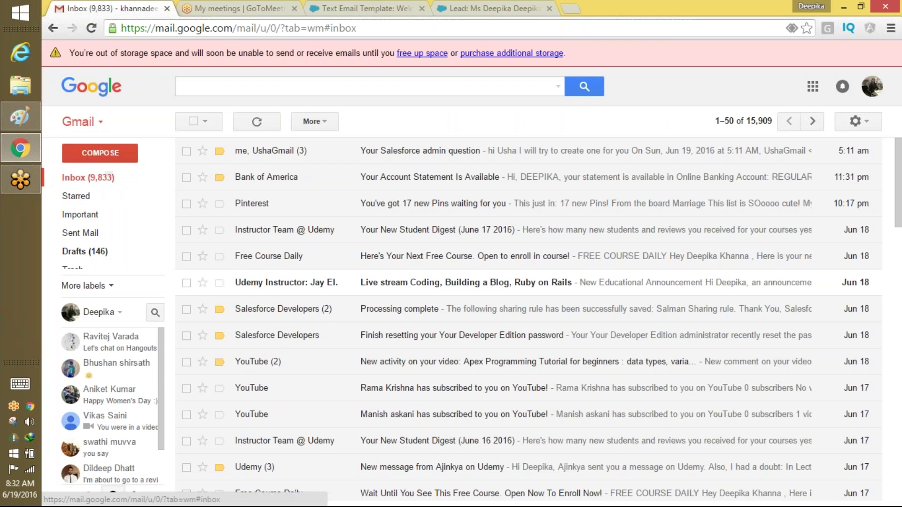
pyautogui.click(297, 8)
pyautogui.click(324, 9)
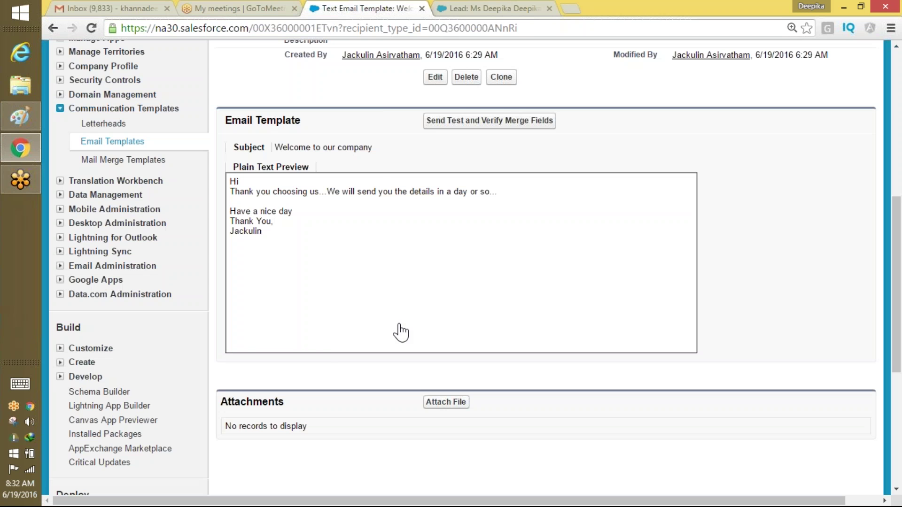
# Send the template test preview again with 'Send email preview to' set to the lead's autofilled Gmail address.
pyautogui.click(478, 121)
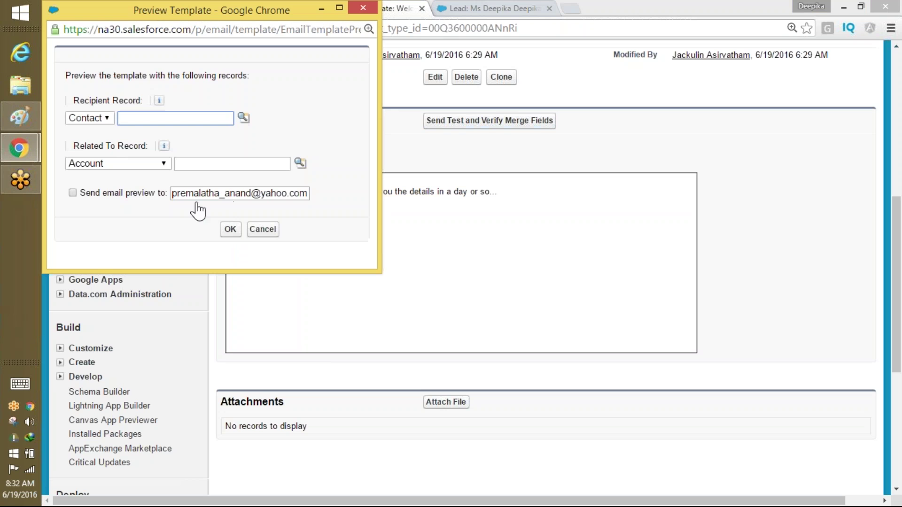
pyautogui.click(72, 193)
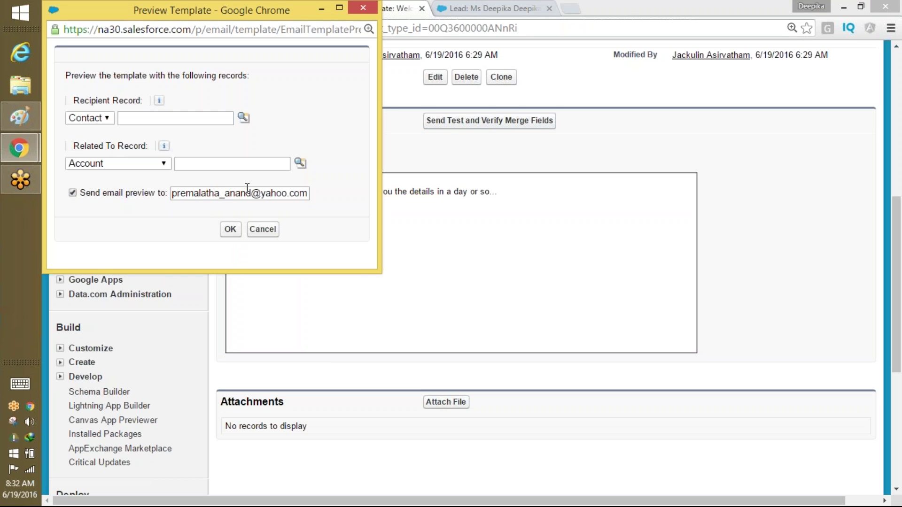
pyautogui.tripleClick(269, 196)
pyautogui.write('khann')
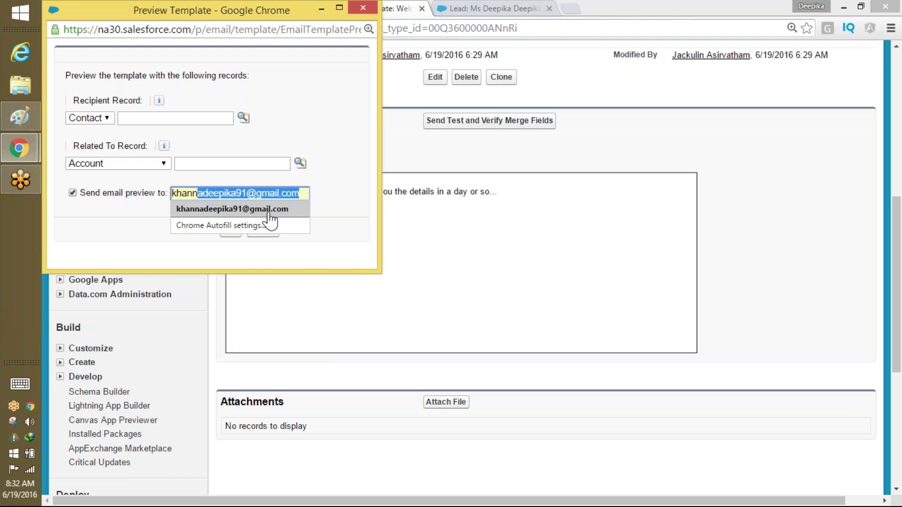
pyautogui.click(305, 210)
pyautogui.click(231, 231)
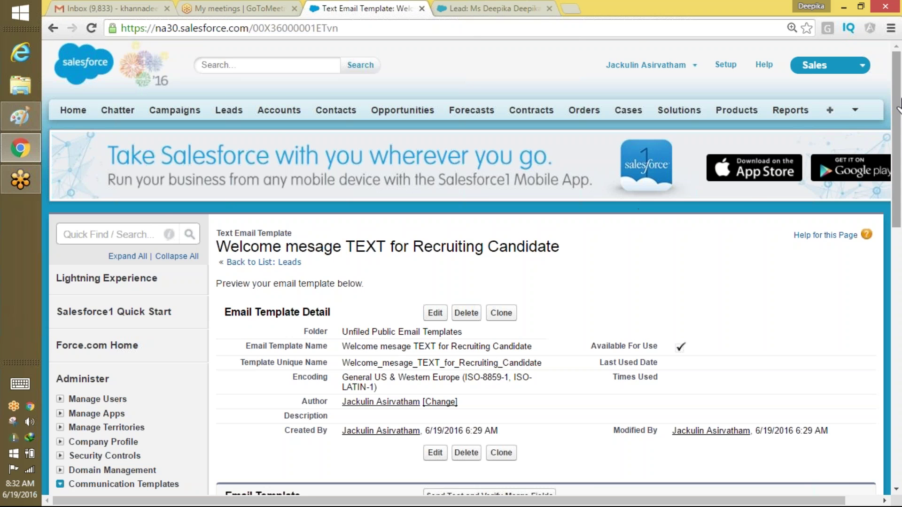
pyautogui.scroll(-8, 898, 127)
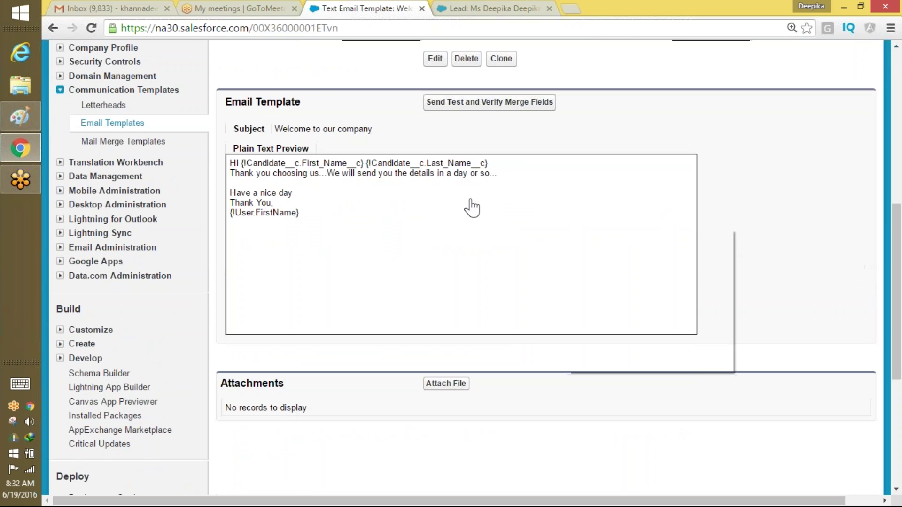
pyautogui.rightClick(563, 228)
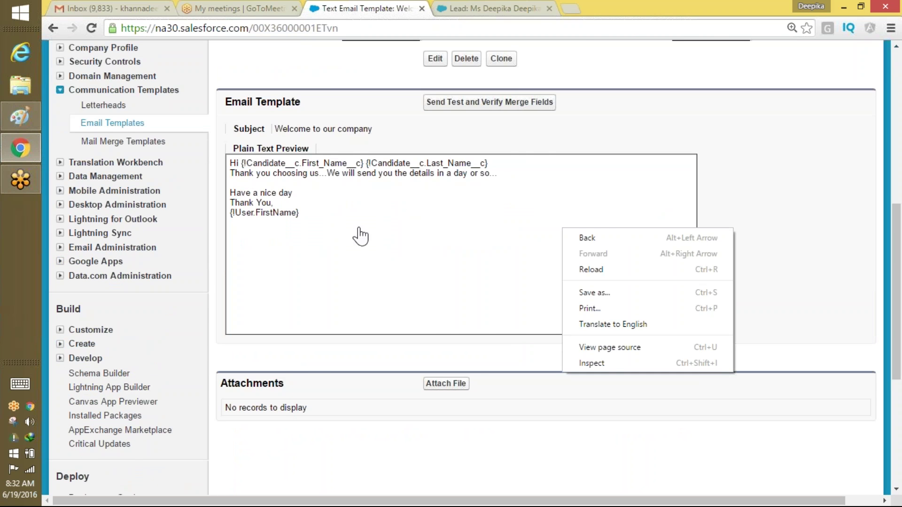
pyautogui.click(856, 257)
pyautogui.moveTo(896, 255); pyautogui.dragTo(896, 117)
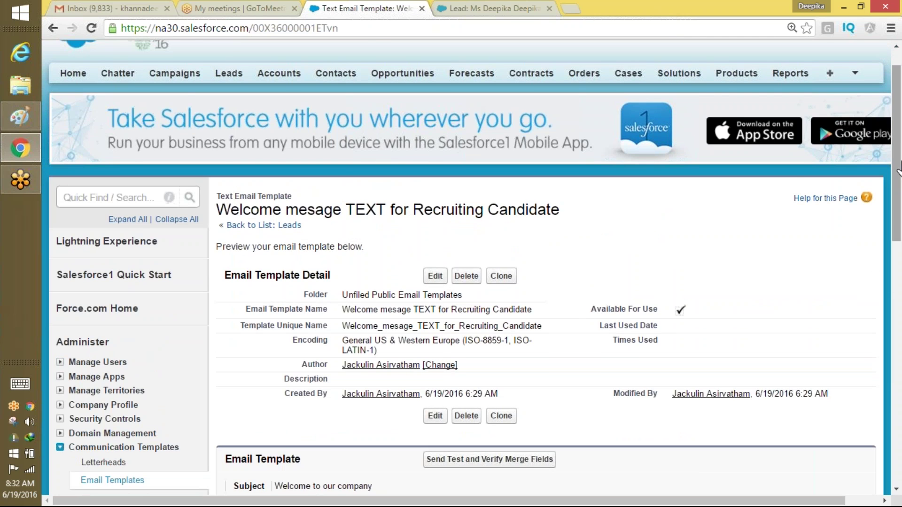
pyautogui.moveTo(898, 164); pyautogui.dragTo(898, 143)
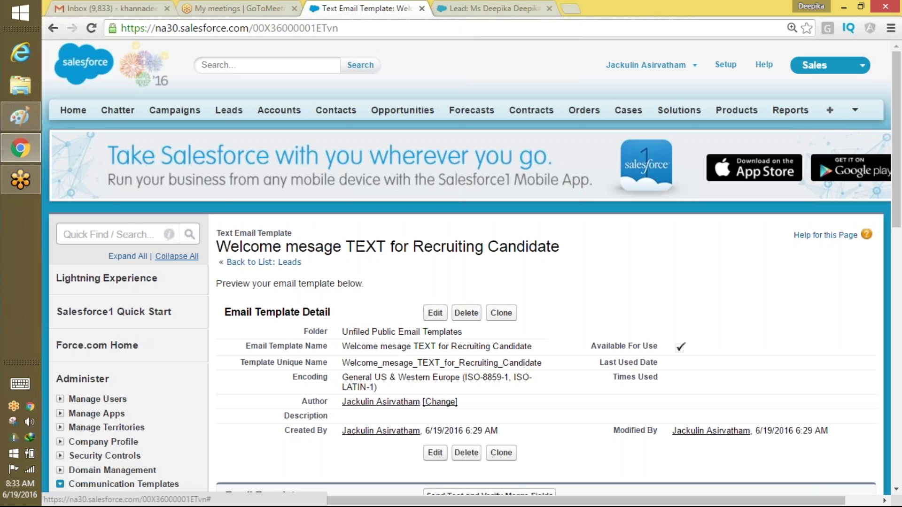
pyautogui.click(133, 232)
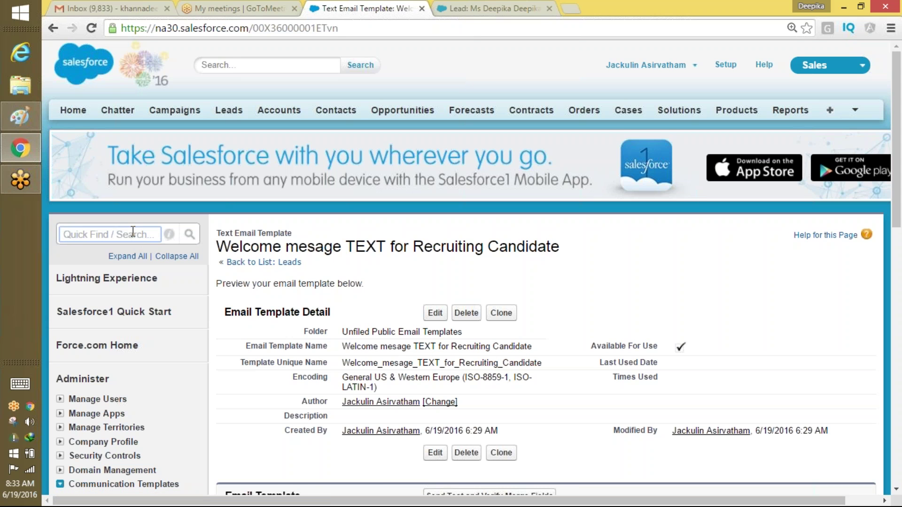
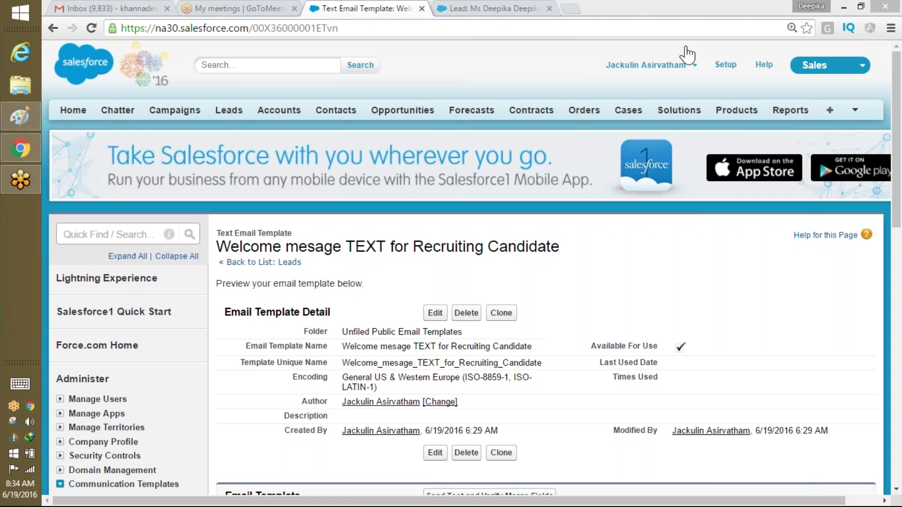
# Refresh the Gmail inbox, then return to the Salesforce template and the lead's record.
pyautogui.click(108, 8)
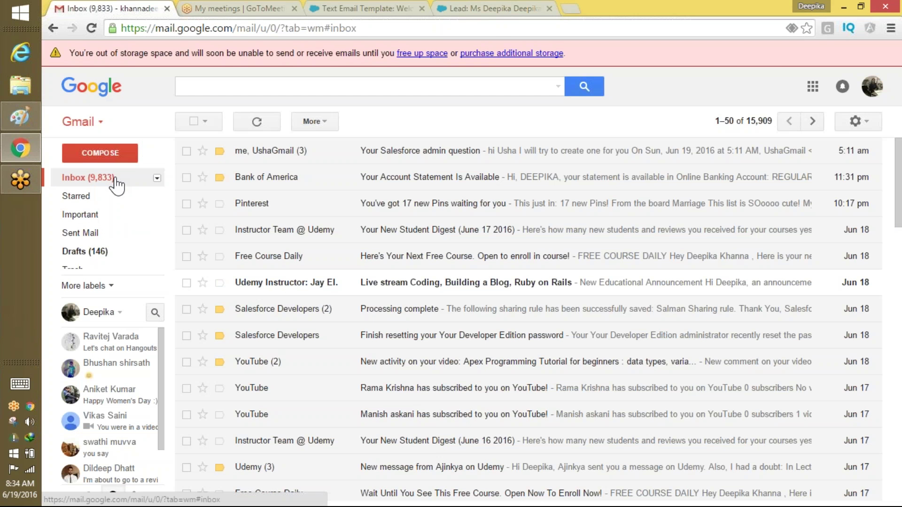
pyautogui.click(121, 184)
pyautogui.click(339, 10)
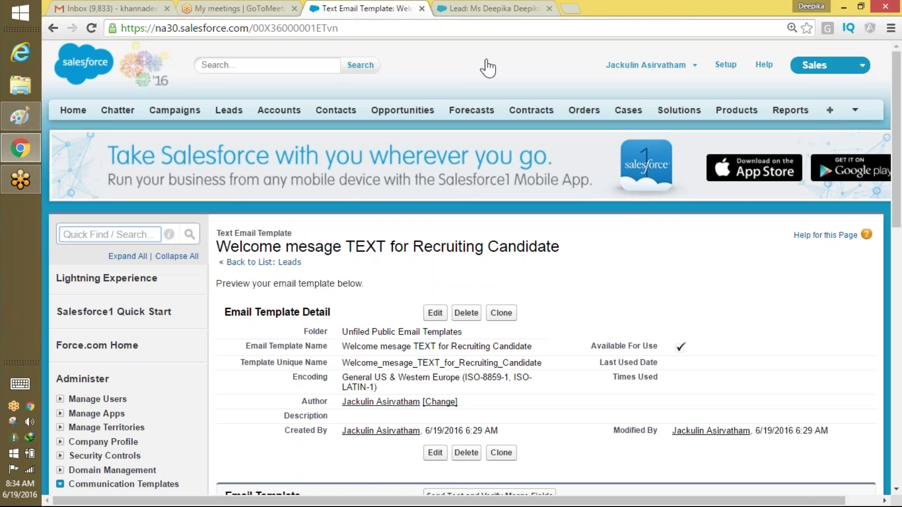
pyautogui.click(484, 10)
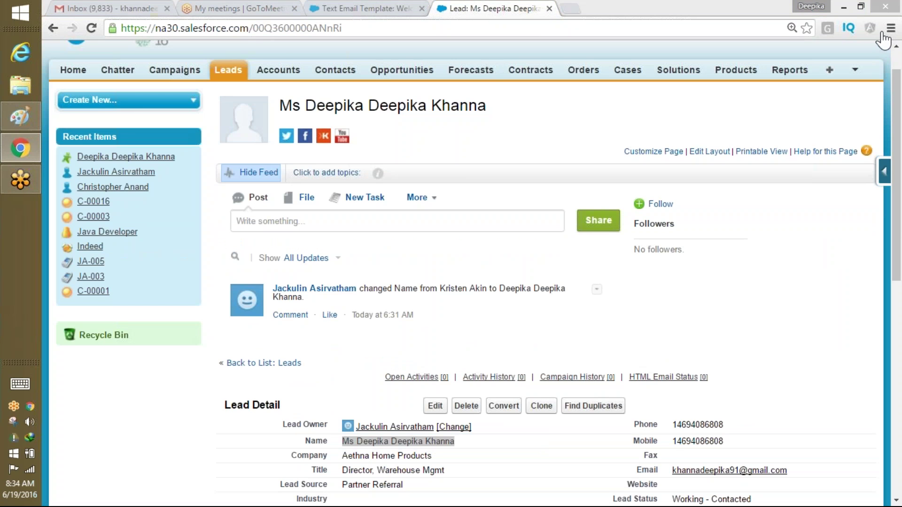
# Show All Open Leads, review the first lead's email and details, and return to Leads home.
pyautogui.click(229, 70)
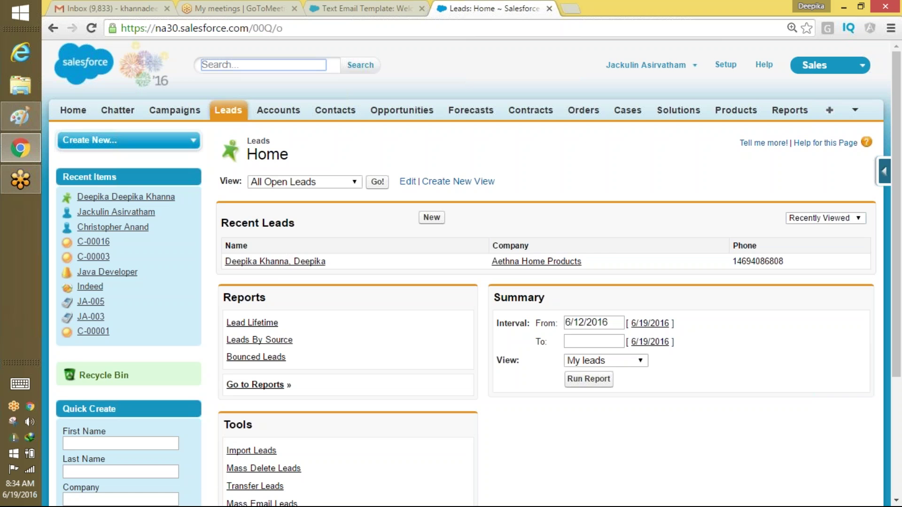
pyautogui.moveTo(277, 263); pyautogui.dragTo(377, 183)
pyautogui.click(377, 182)
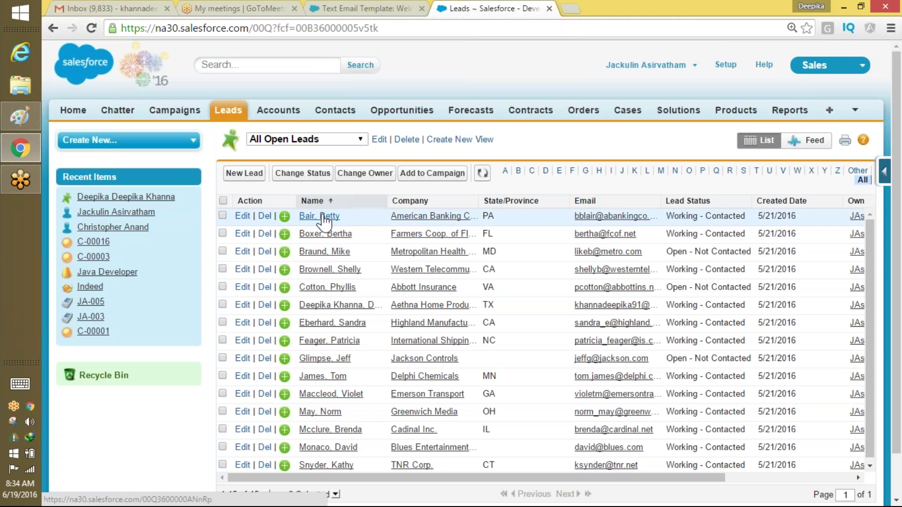
pyautogui.click(321, 217)
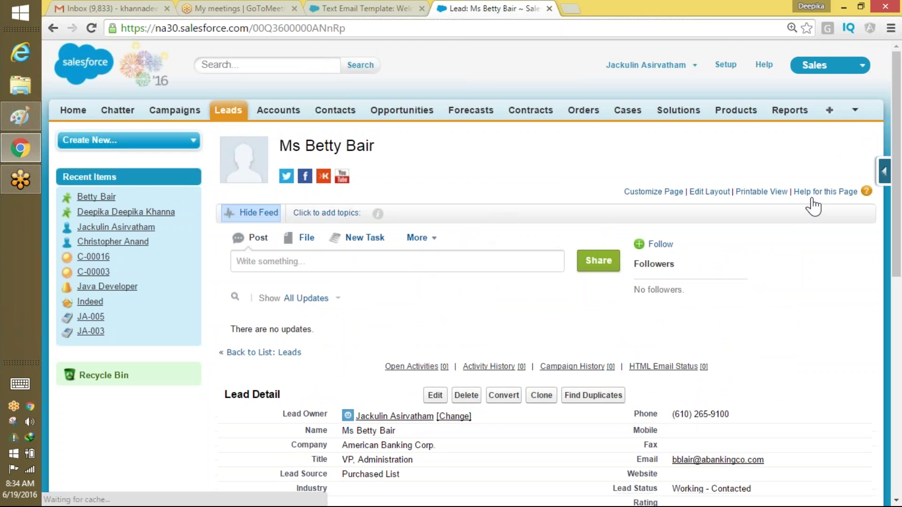
pyautogui.moveTo(897, 218); pyautogui.dragTo(899, 305)
pyautogui.moveTo(780, 292); pyautogui.dragTo(680, 297)
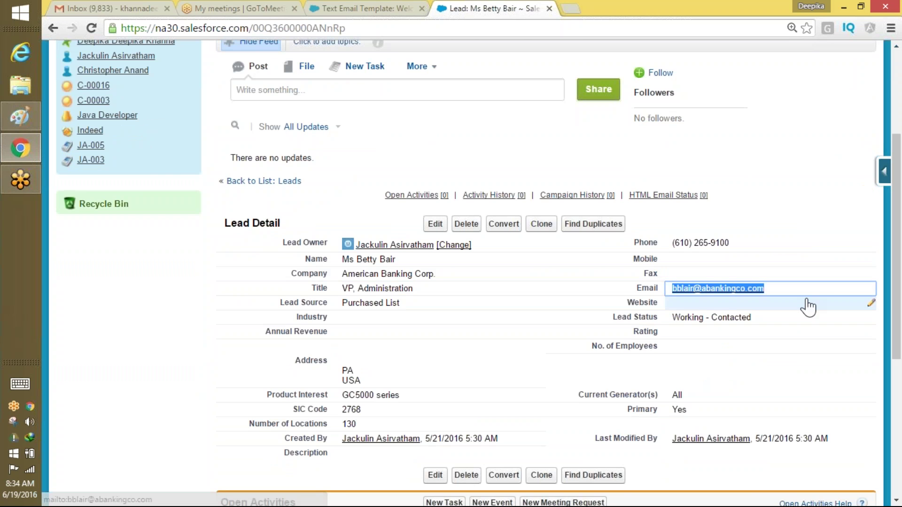
pyautogui.moveTo(806, 305); pyautogui.dragTo(785, 259)
pyautogui.scroll(5, 845, 202)
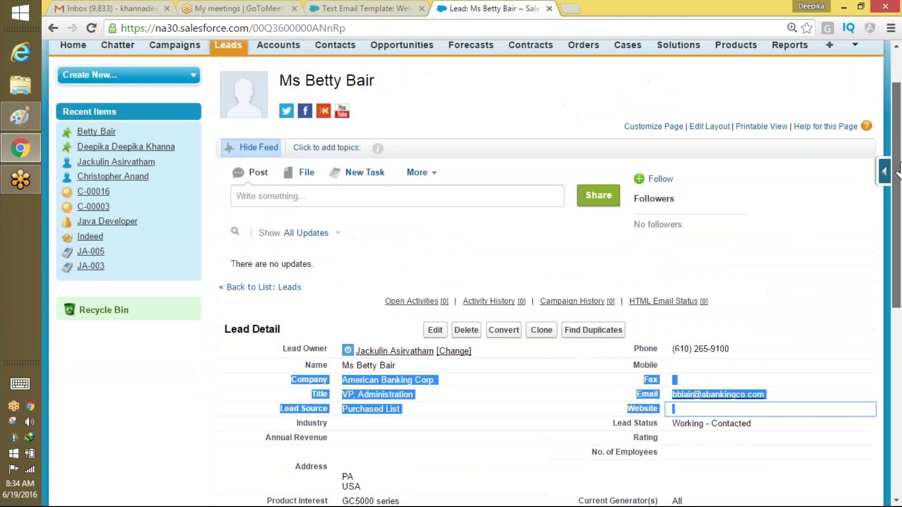
pyautogui.click(228, 111)
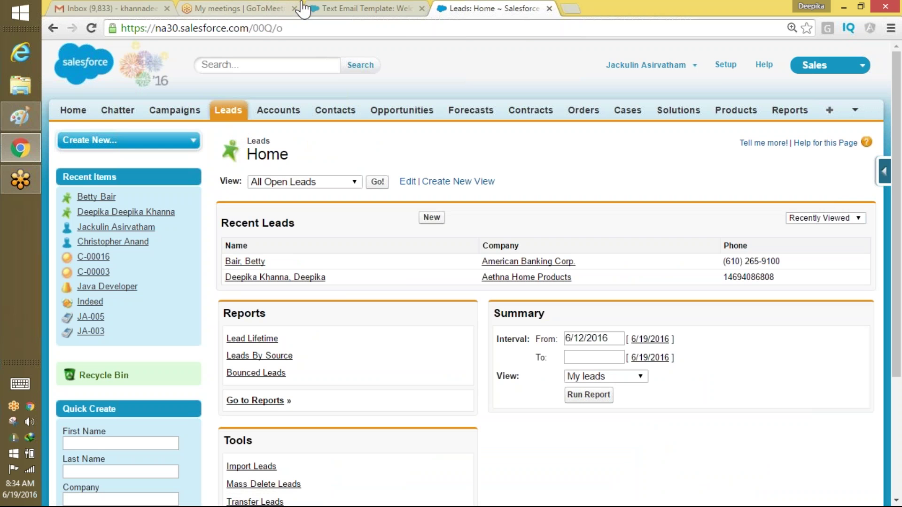
# From Setup's Email Templates, start a new template of type HTML (using Letterhead).
pyautogui.click(725, 66)
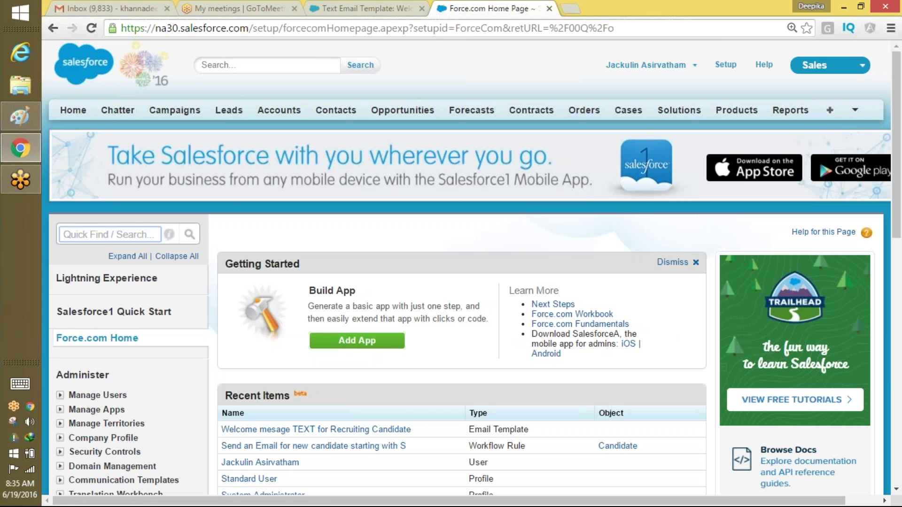
pyautogui.moveTo(413, 429); pyautogui.dragTo(218, 430)
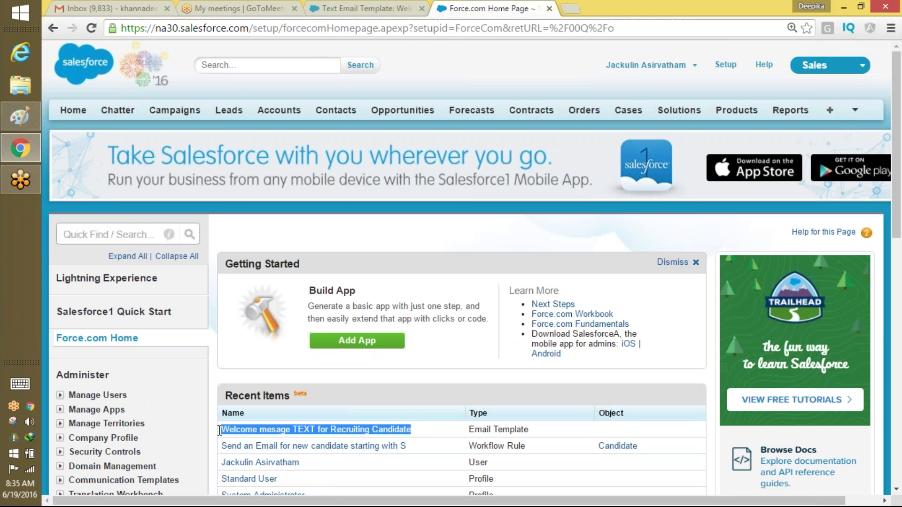
pyautogui.click(135, 235)
pyautogui.write('e')
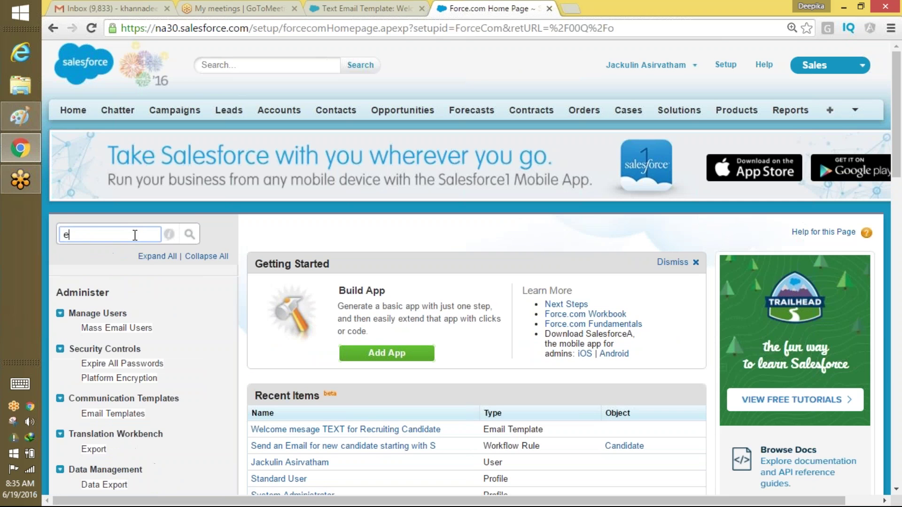
pyautogui.write('ma')
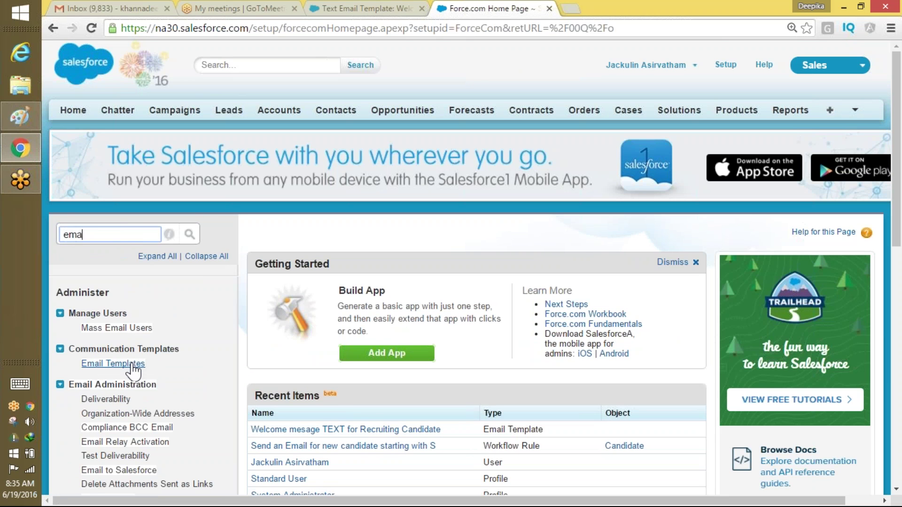
pyautogui.click(117, 364)
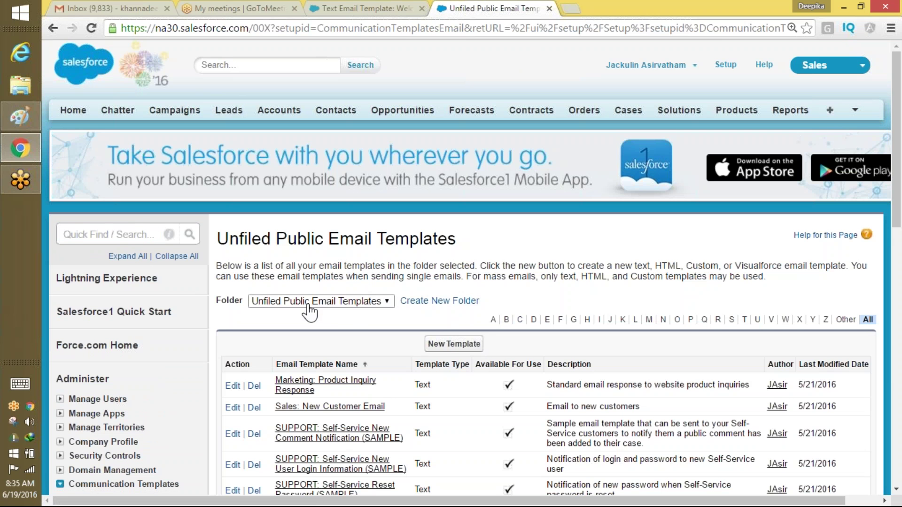
pyautogui.click(453, 344)
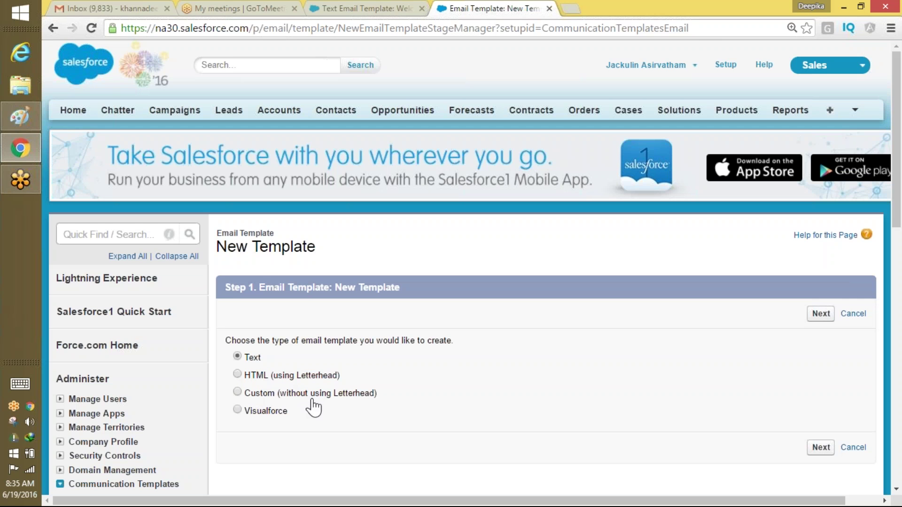
pyautogui.rightClick(318, 378)
pyautogui.click(509, 24)
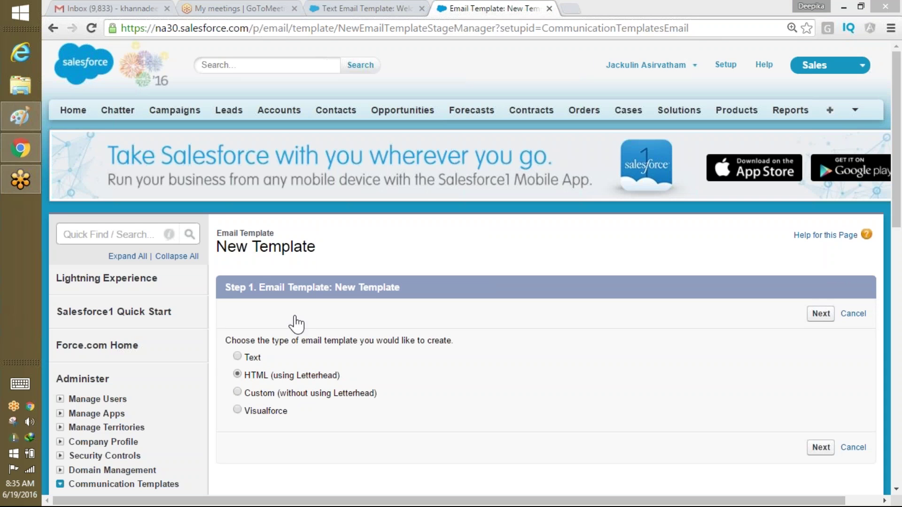
pyautogui.doubleClick(328, 375)
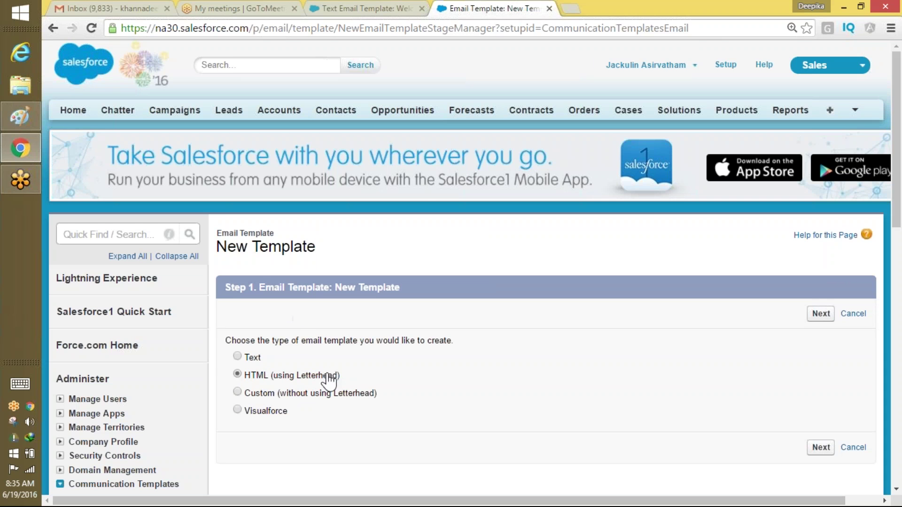
# Find Letterheads via Quick Find 'lett' and move past its introduction page.
pyautogui.click(120, 238)
pyautogui.write('lett')
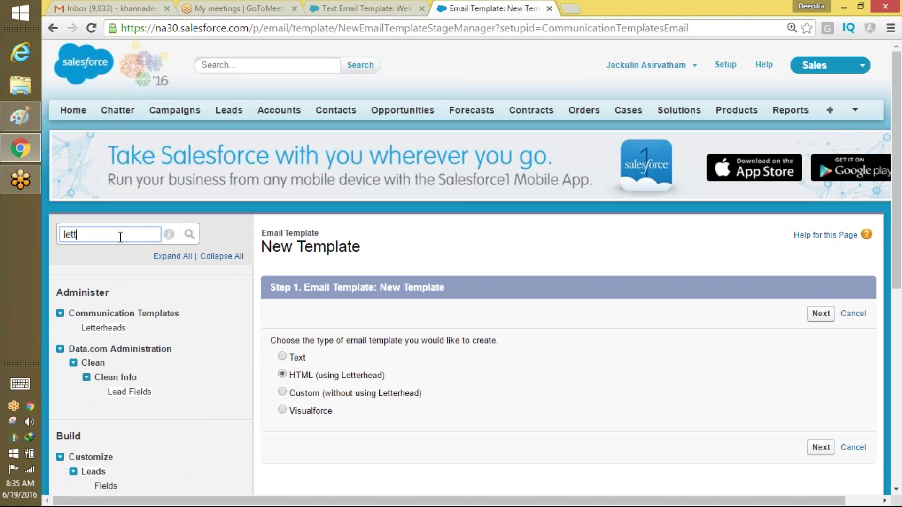
pyautogui.click(107, 329)
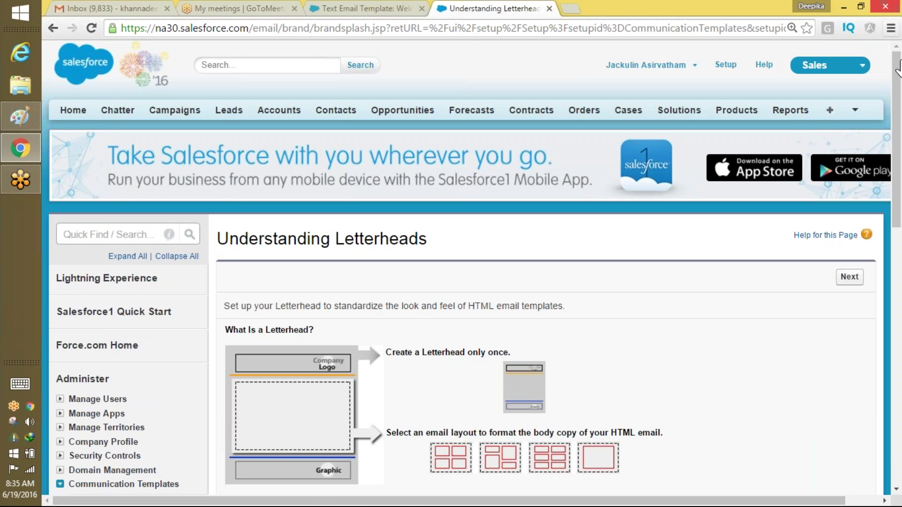
pyautogui.scroll(-2, 896, 141)
pyautogui.scroll(-2, 896, 141)
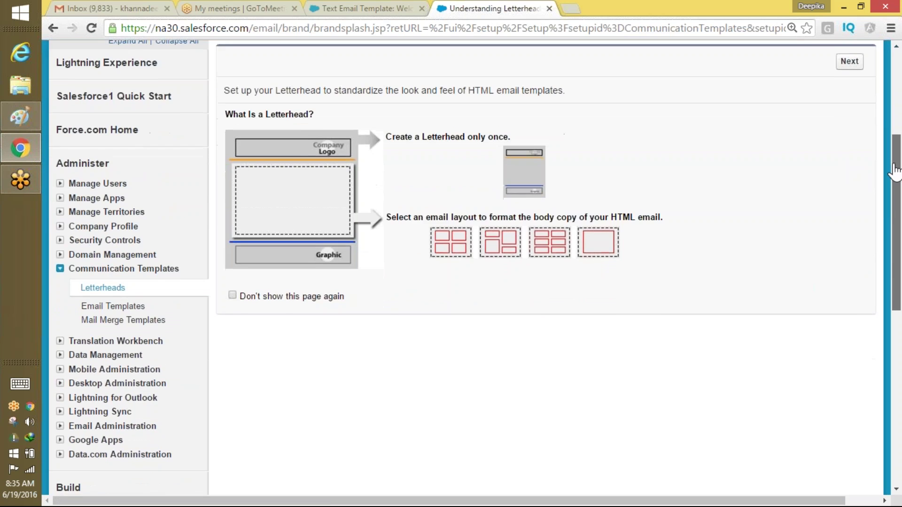
pyautogui.scroll(1, 895, 150)
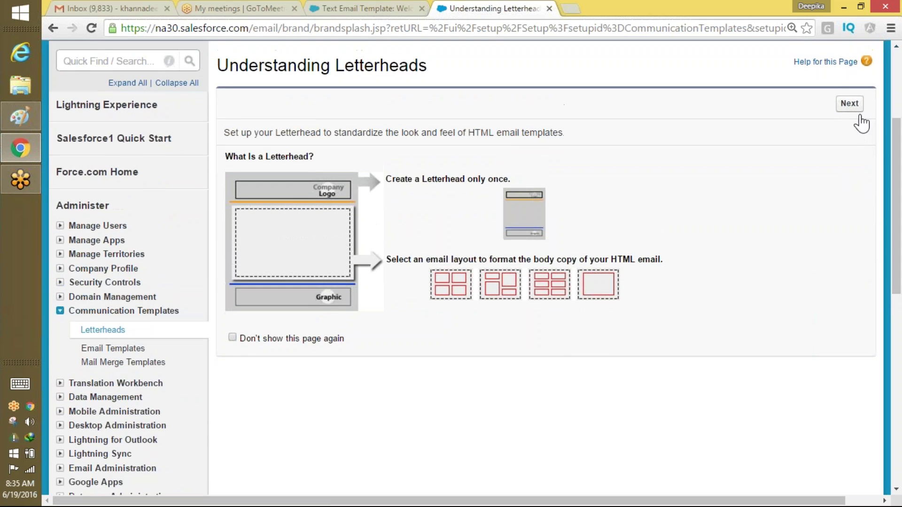
pyautogui.click(850, 103)
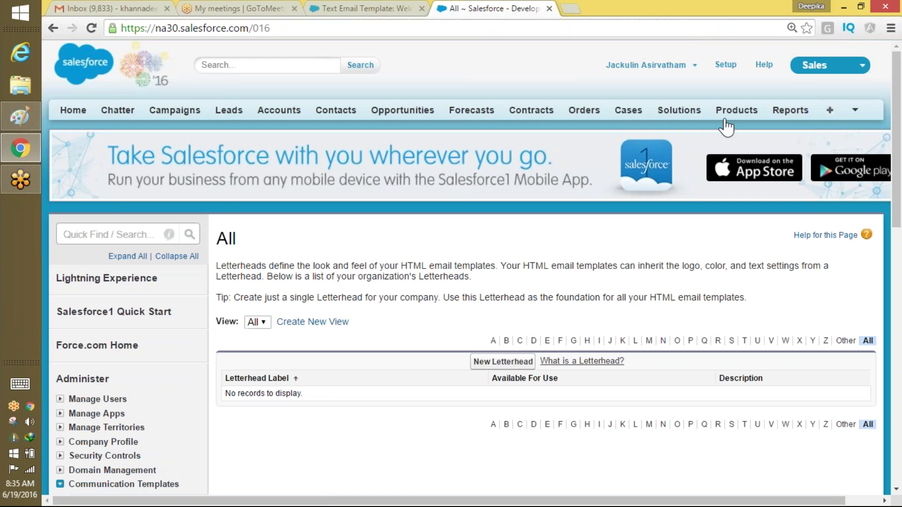
# Create and save an available letterhead labelled 'Recruiting Letterhead'.
pyautogui.click(503, 361)
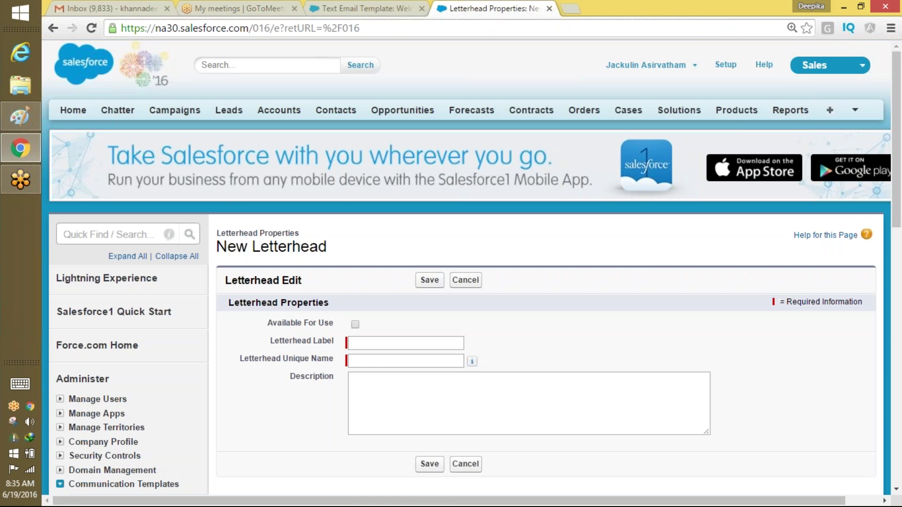
pyautogui.click(356, 324)
pyautogui.click(353, 344)
pyautogui.write('Rec')
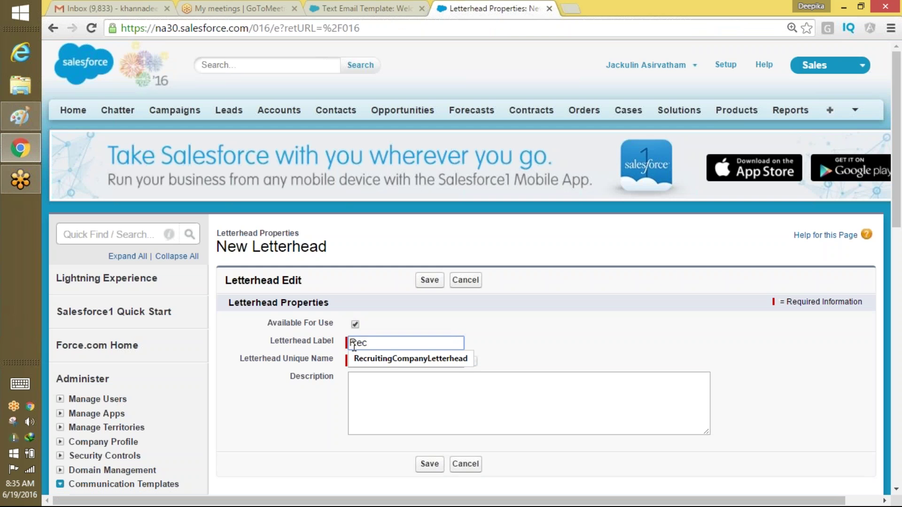
pyautogui.write('ruting Letterhead')
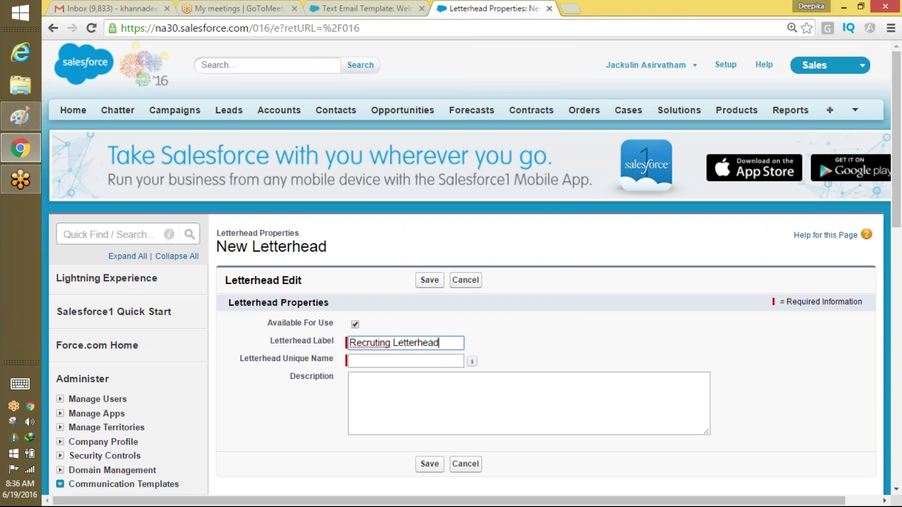
pyautogui.rightClick(362, 343)
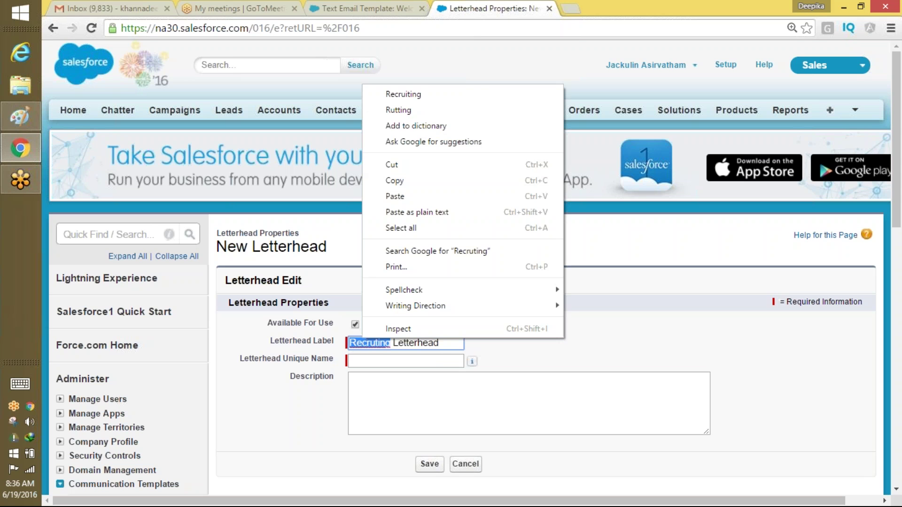
pyautogui.click(420, 93)
pyautogui.click(362, 361)
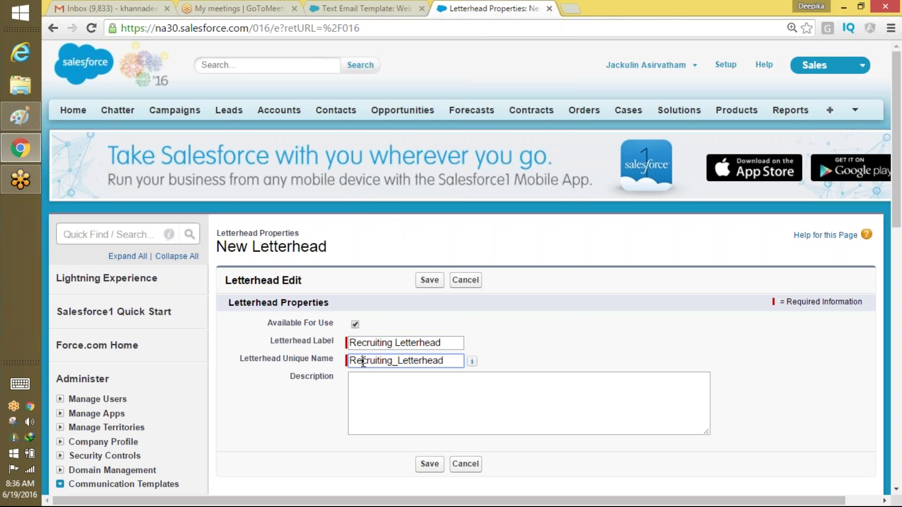
pyautogui.click(432, 467)
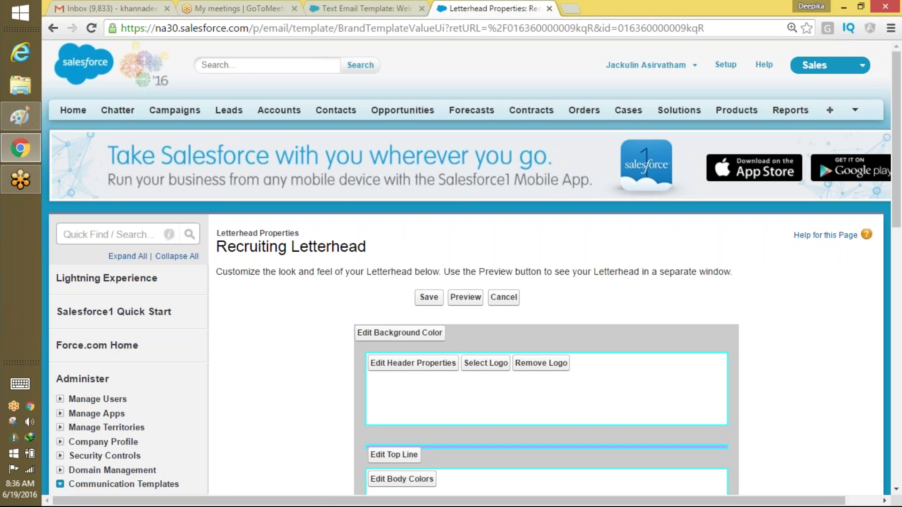
# Browse My Personal Documents for a header logo, then cancel and scroll back to the top.
pyautogui.moveTo(897, 195); pyautogui.dragTo(883, 232)
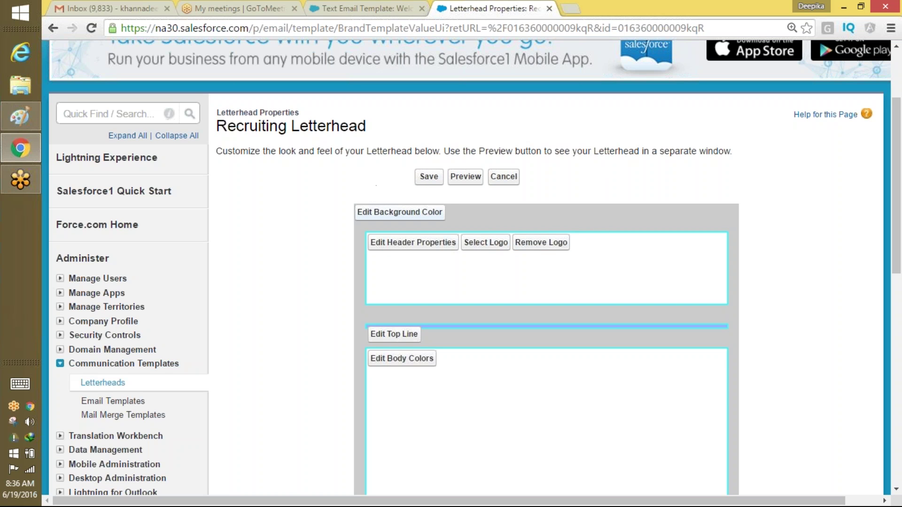
pyautogui.click(485, 243)
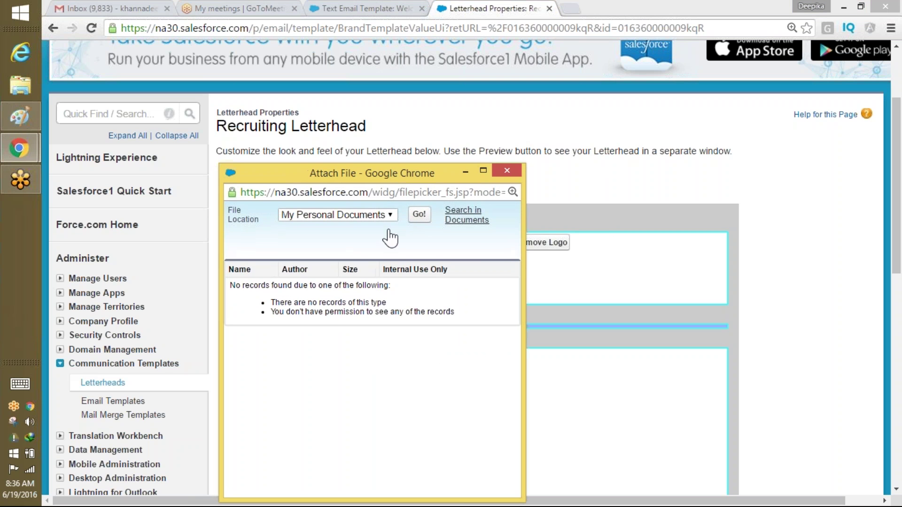
pyautogui.click(388, 217)
pyautogui.click(379, 235)
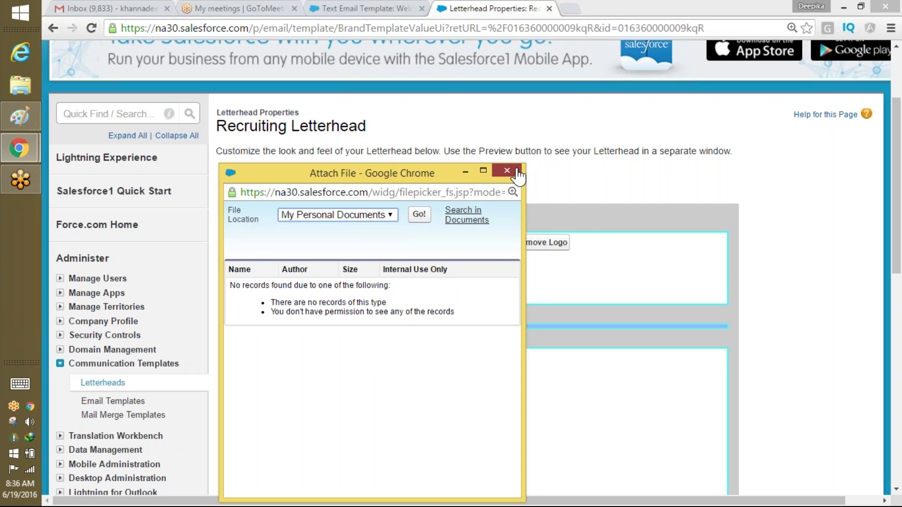
pyautogui.click(515, 172)
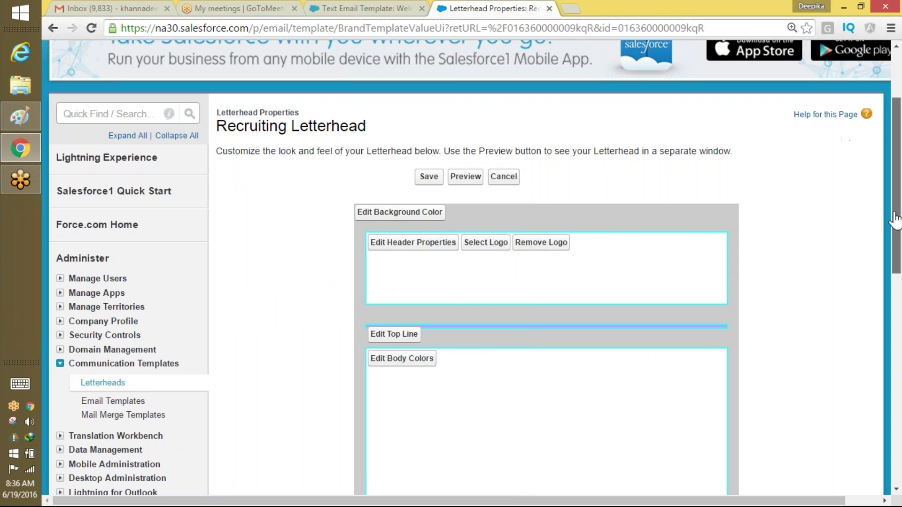
pyautogui.moveTo(896, 217); pyautogui.dragTo(898, 144)
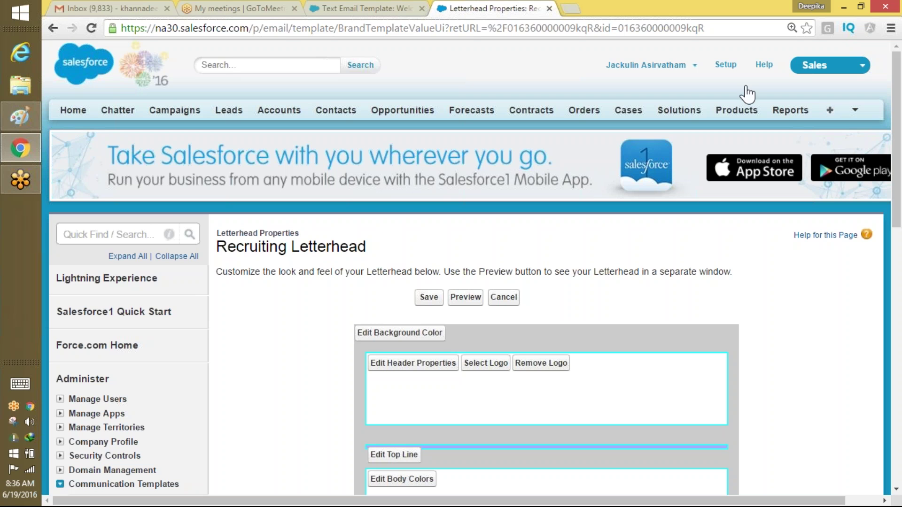
# Open a new blank browser tab and refresh the Gmail inbox.
pyautogui.click(550, 9)
pyautogui.click(571, 8)
pyautogui.click(144, 7)
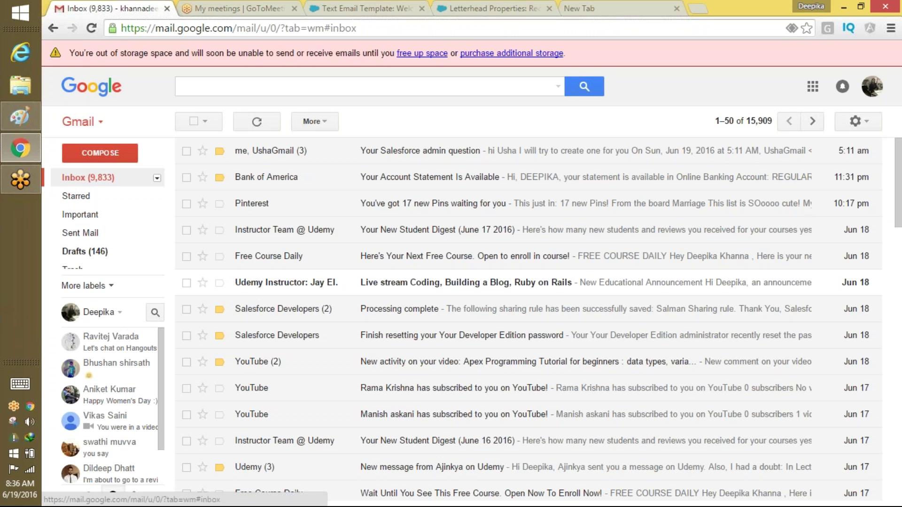
pyautogui.click(94, 179)
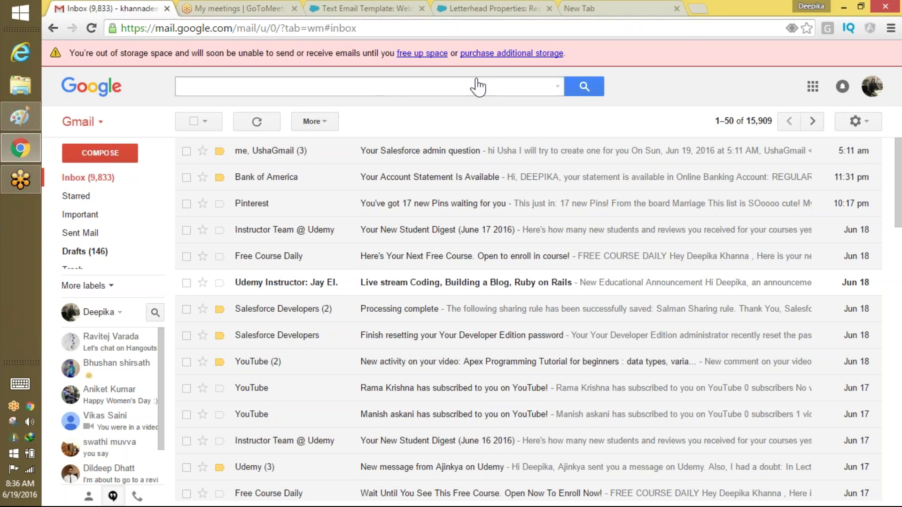
# Detach the Gmail tab into its own window, merge it back, and return to the blank tab.
pyautogui.click(595, 8)
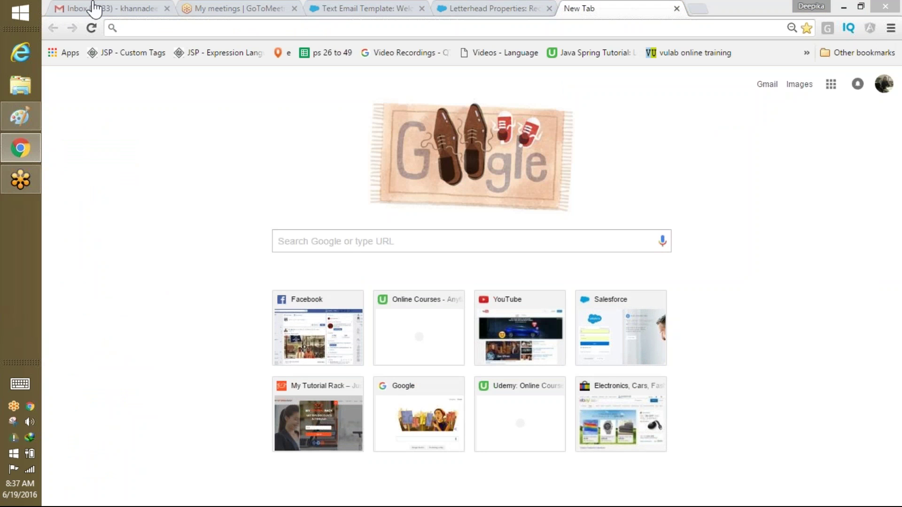
pyautogui.click(93, 10)
pyautogui.moveTo(94, 10); pyautogui.dragTo(120, 190)
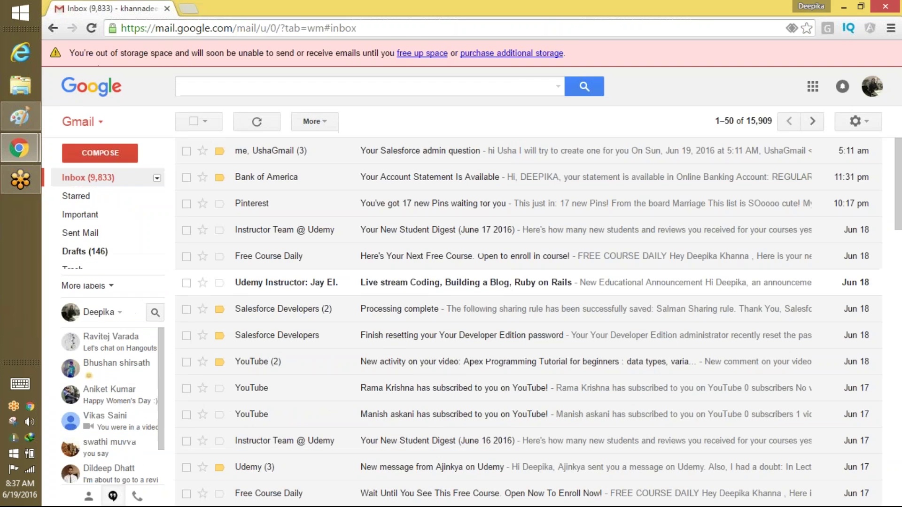
pyautogui.moveTo(241, 8); pyautogui.dragTo(263, 10)
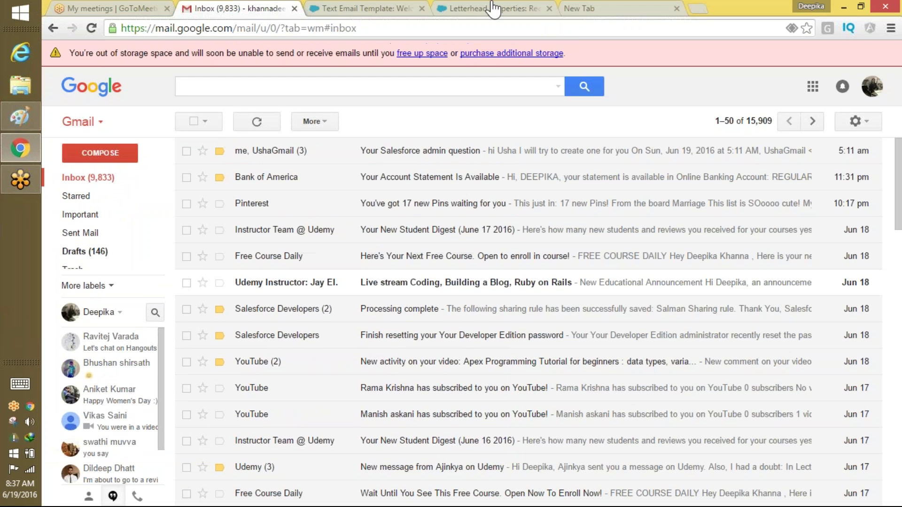
pyautogui.click(630, 9)
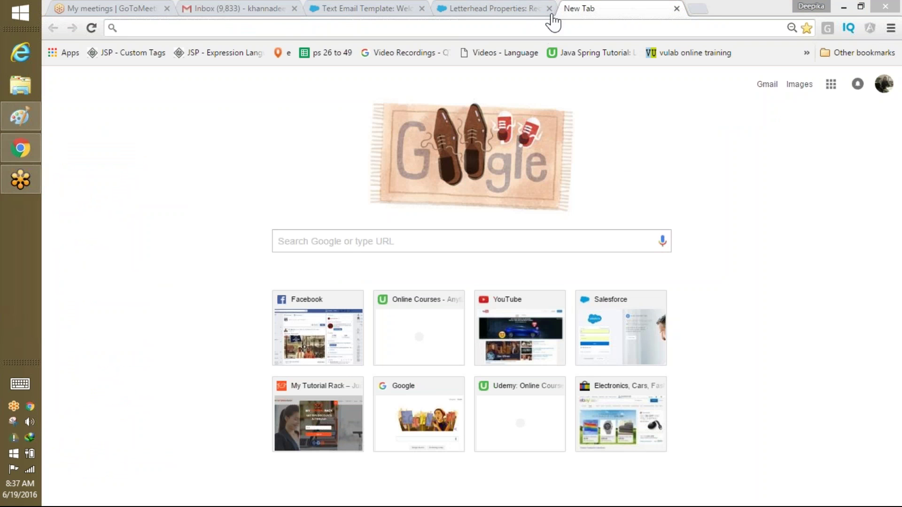
# Log into login.salesforce.com with the saved account, switch to Marketing, and show All Tabs.
pyautogui.write('lo')
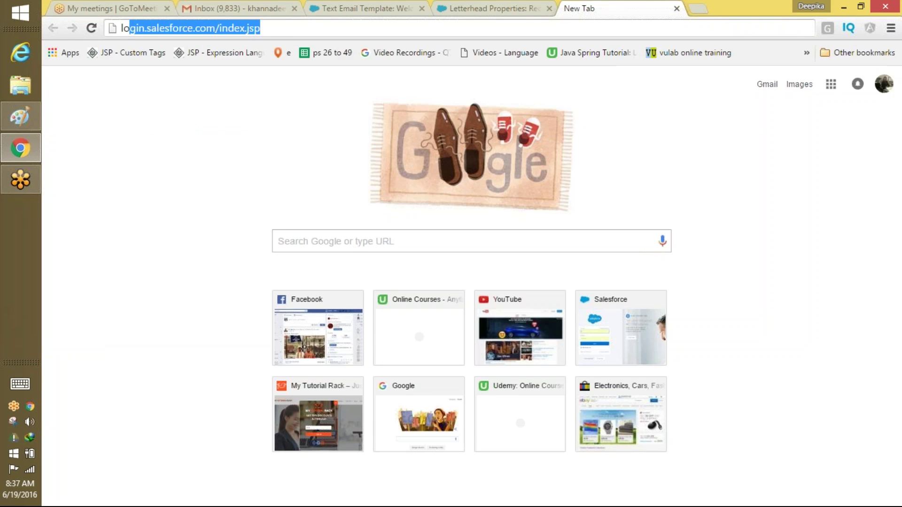
pyautogui.press('Return')
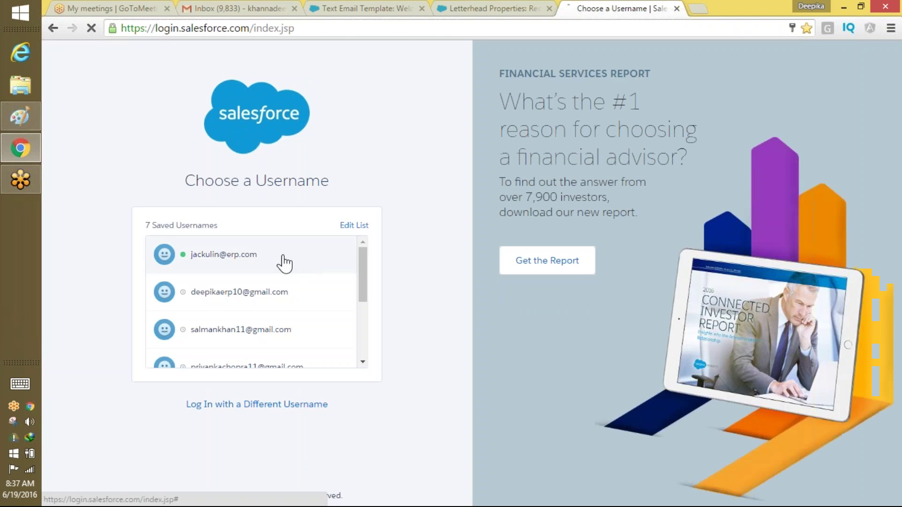
pyautogui.click(282, 262)
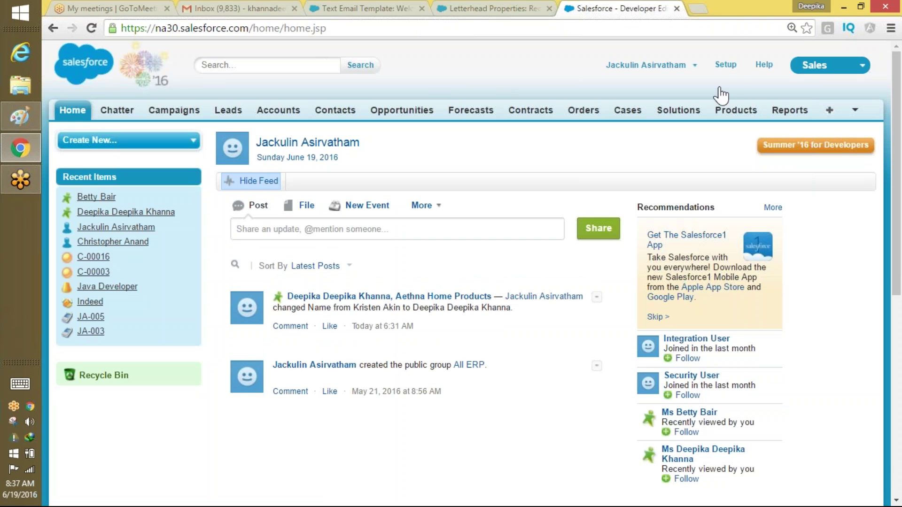
pyautogui.click(726, 66)
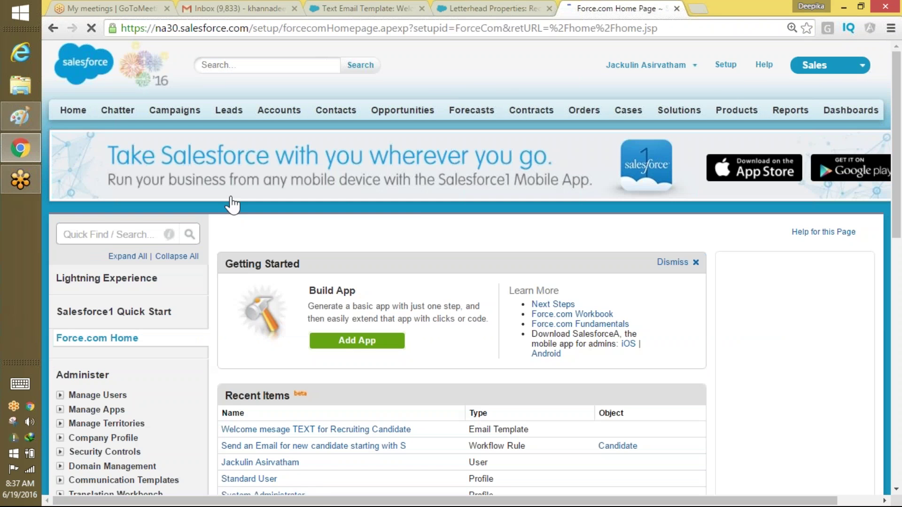
pyautogui.click(830, 66)
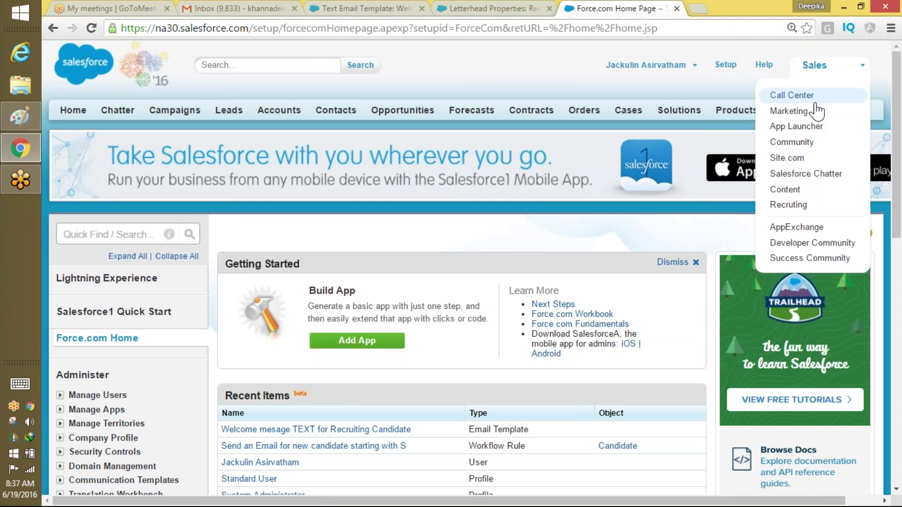
pyautogui.click(817, 109)
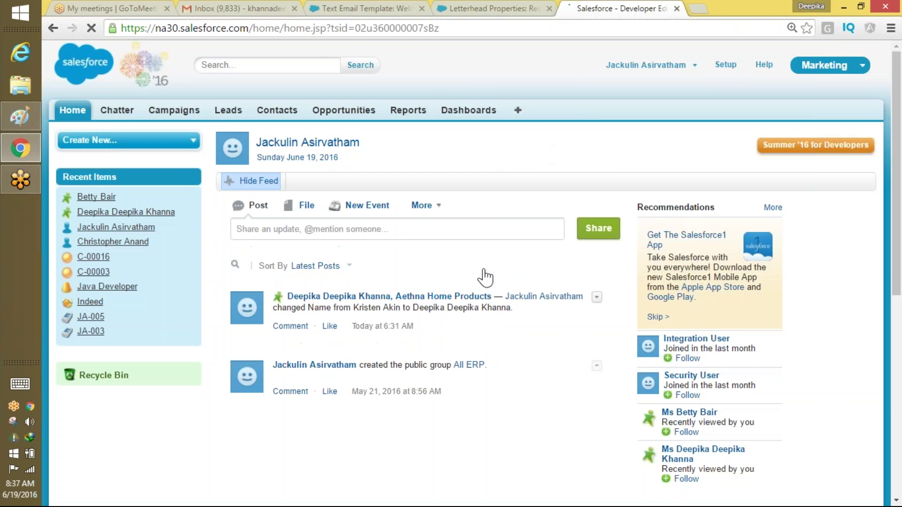
pyautogui.click(518, 111)
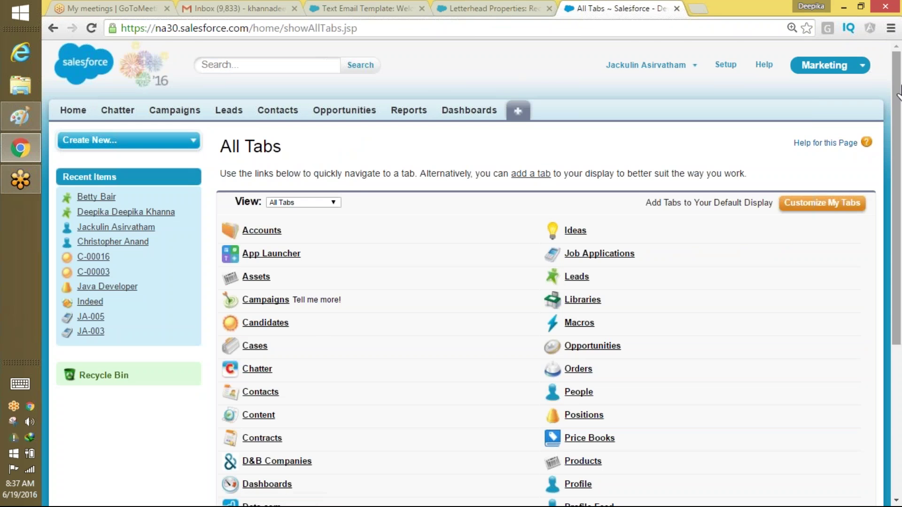
# Start a new document in Documents named 'Recruiting Logo'.
pyautogui.moveTo(888, 98); pyautogui.dragTo(875, 281)
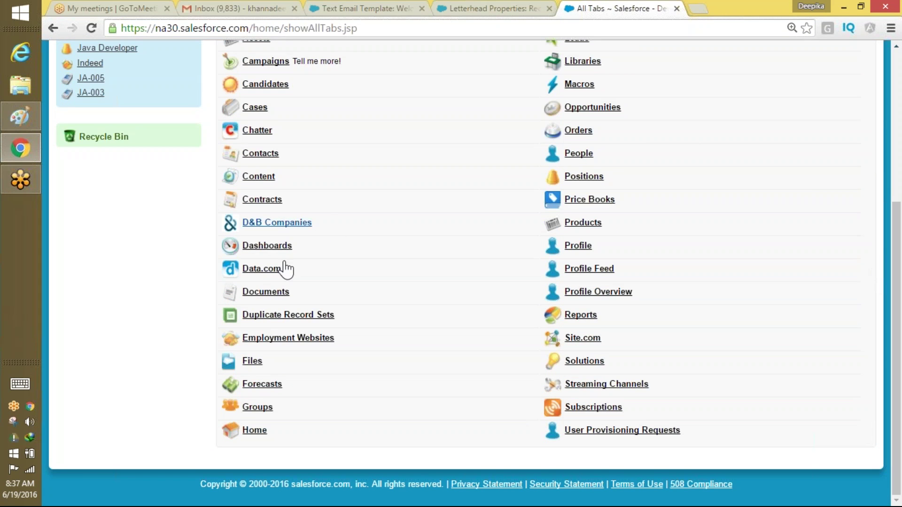
pyautogui.click(267, 293)
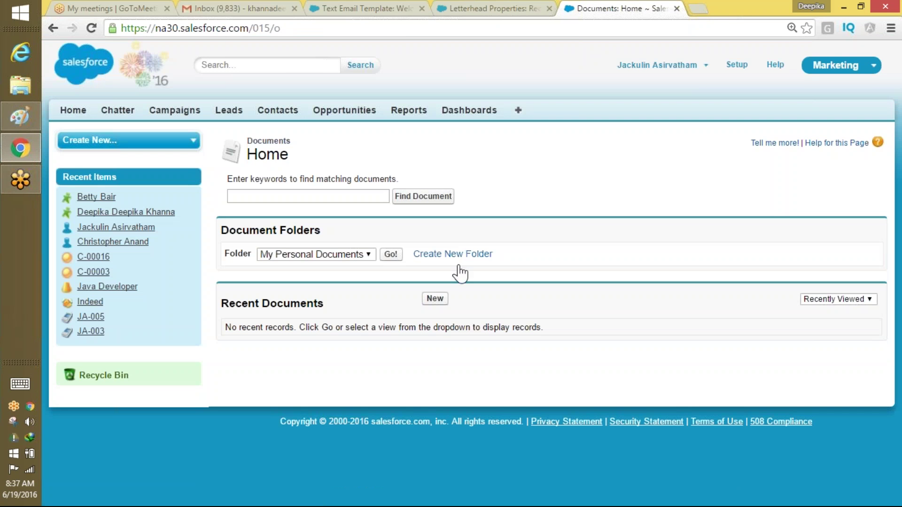
pyautogui.click(435, 299)
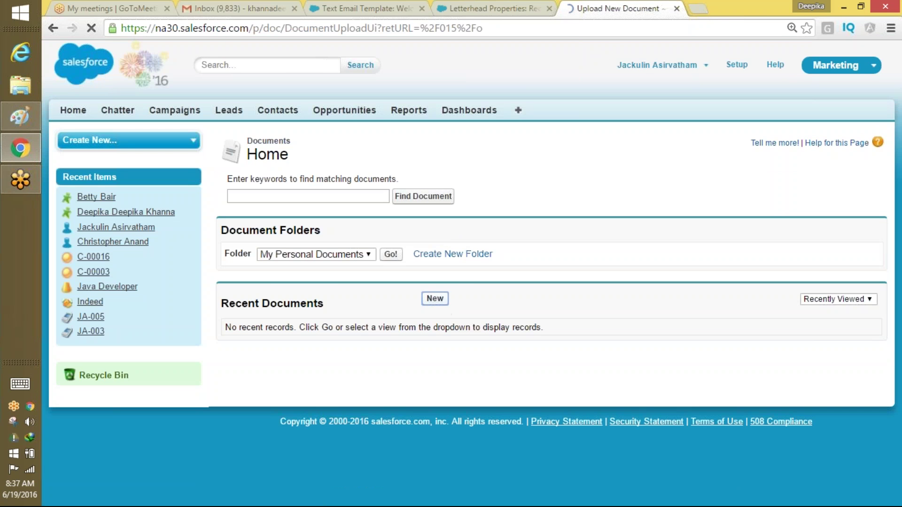
pyautogui.write('Re')
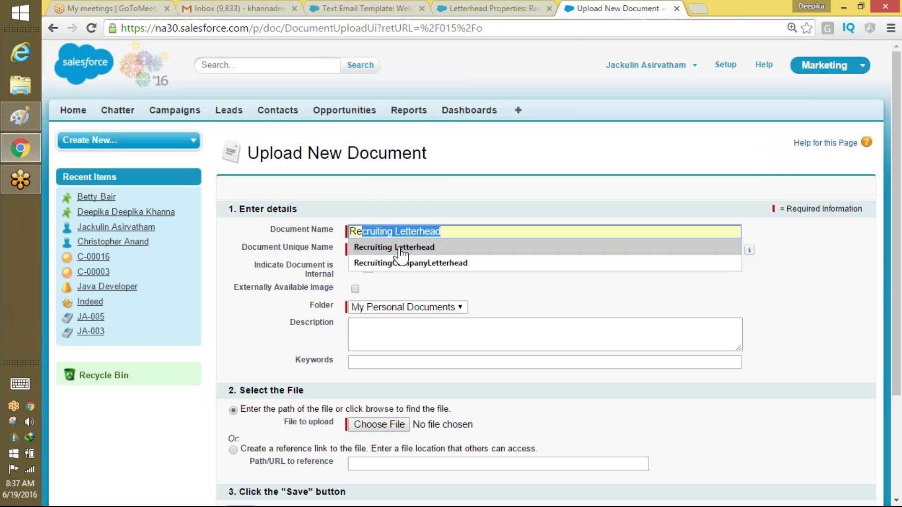
pyautogui.click(403, 247)
pyautogui.doubleClick(409, 231)
pyautogui.write('Logo')
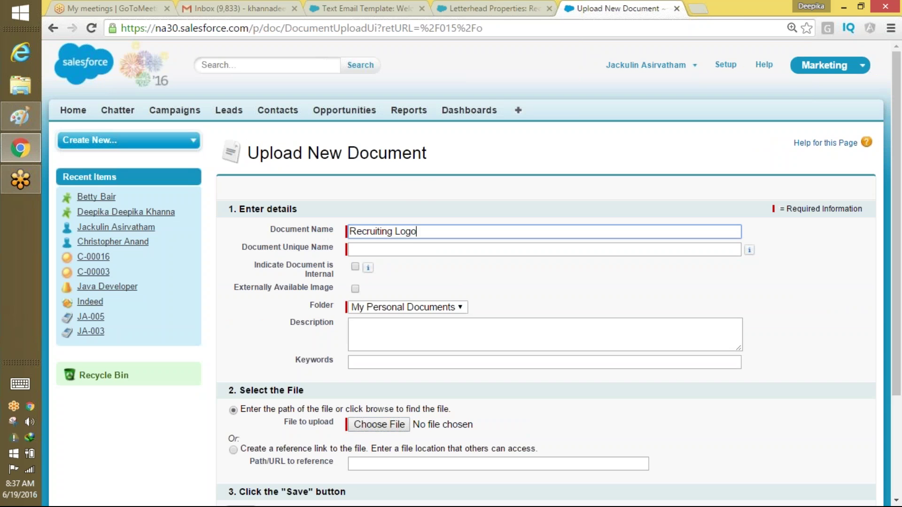
pyautogui.press('Tab')
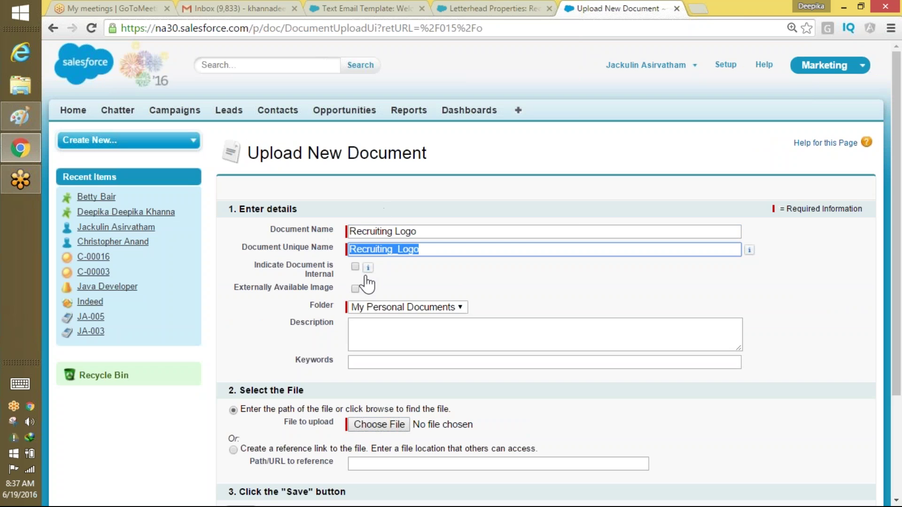
# Mark it an externally available image in My Personal Documents and open the file chooser.
pyautogui.click(355, 288)
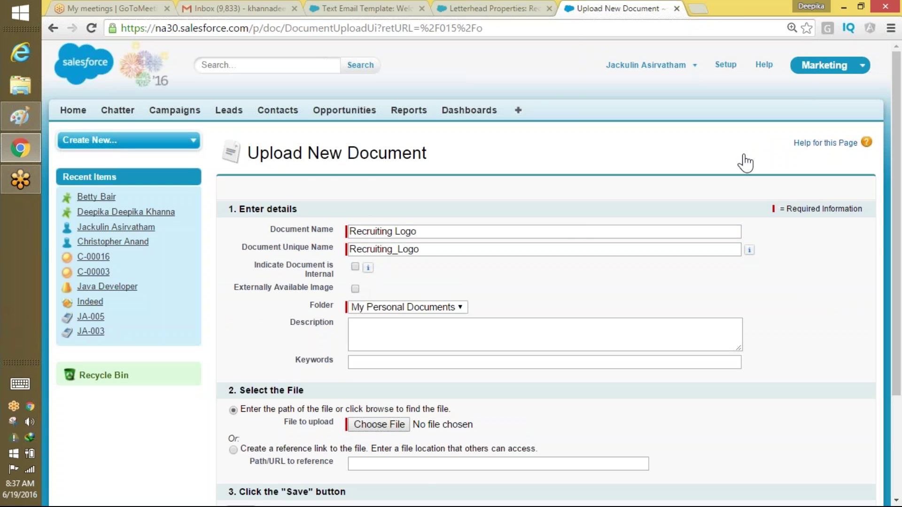
pyautogui.scroll(-1, 690, 204)
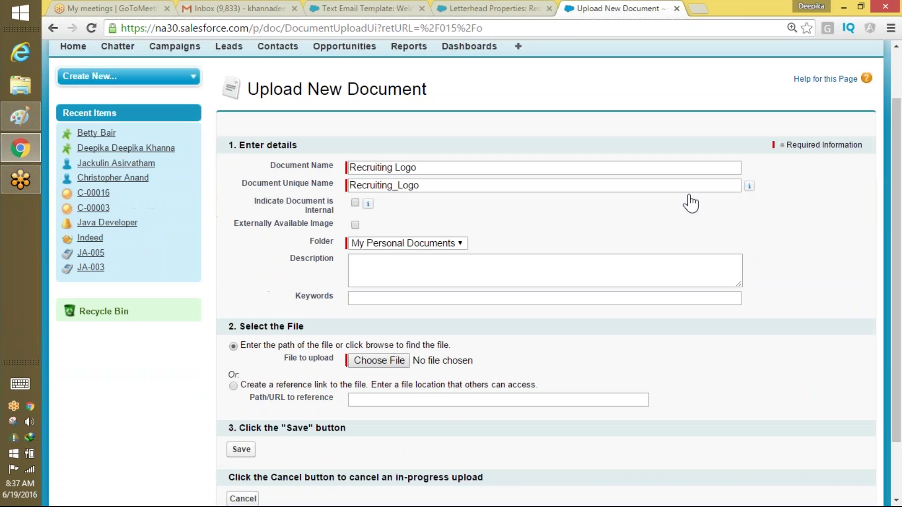
pyautogui.click(356, 225)
pyautogui.click(379, 245)
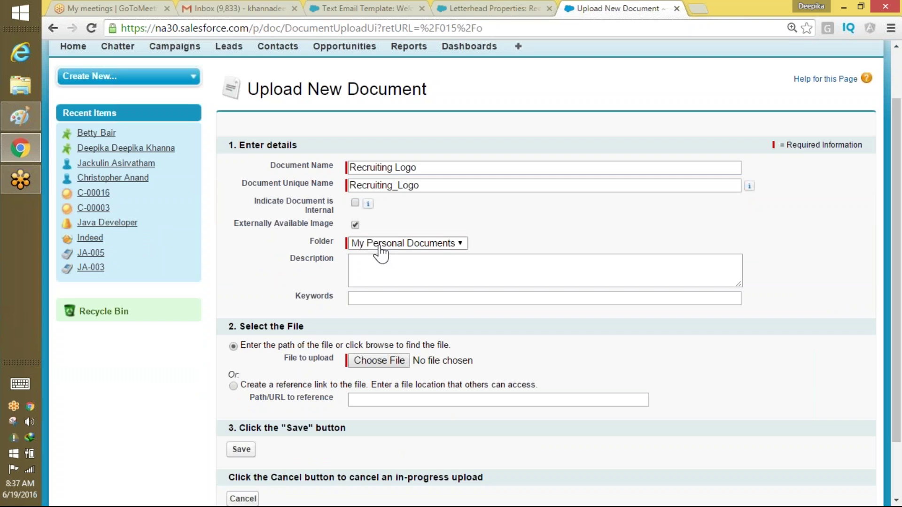
pyautogui.click(390, 270)
pyautogui.click(390, 363)
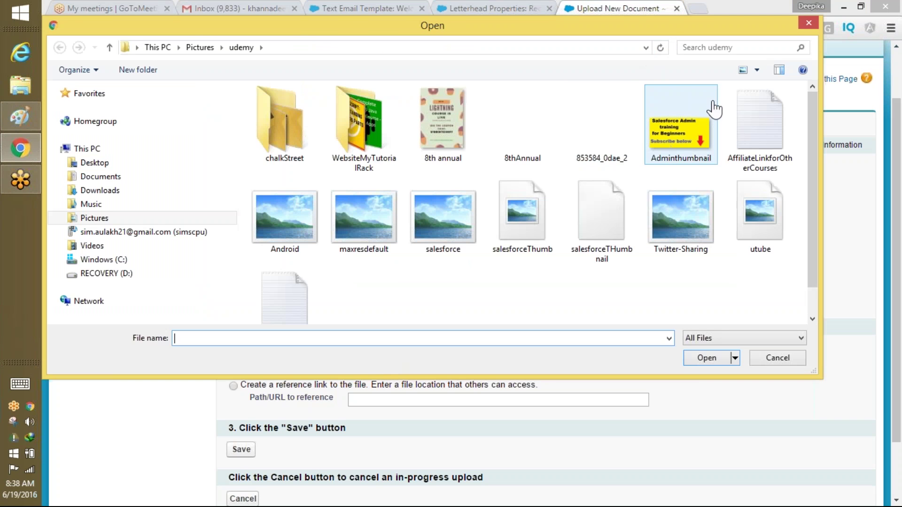
# Upload Dreams-Mastery-Logo-02 from the Desktop and save the Recruiting Logo document.
pyautogui.click(105, 164)
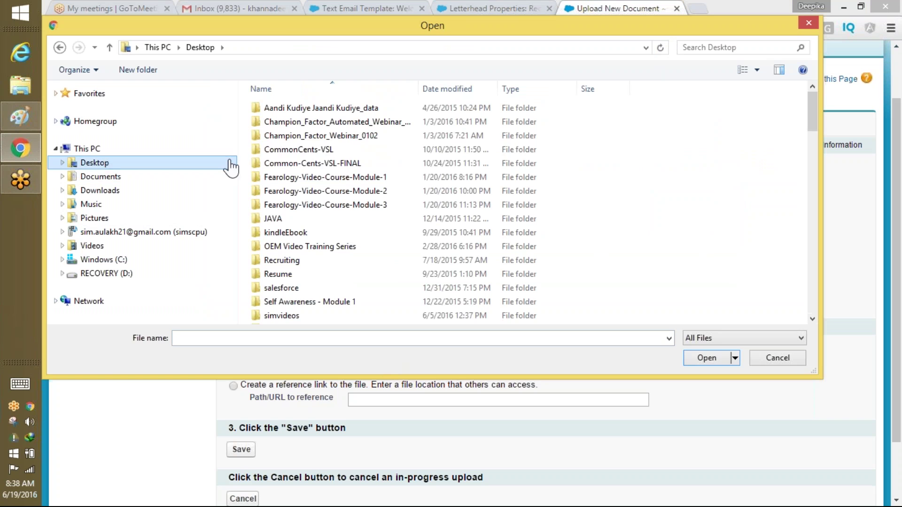
pyautogui.click(723, 47)
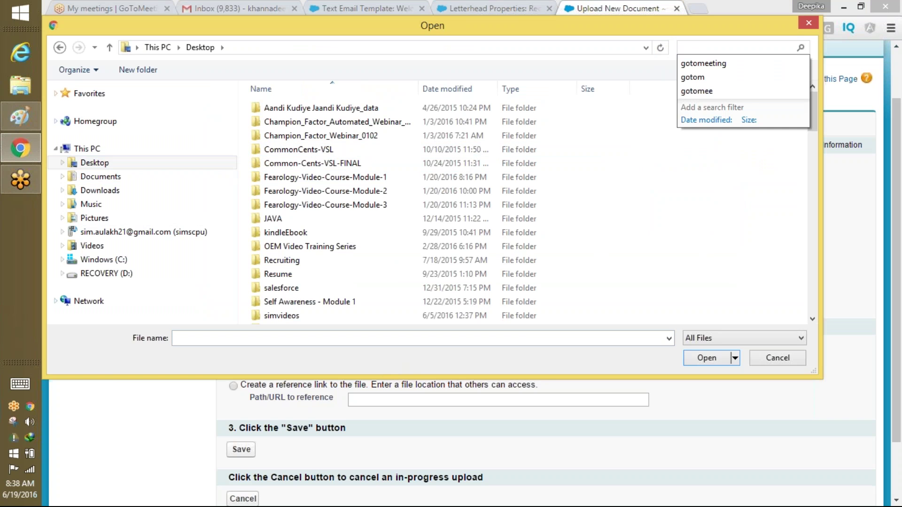
pyautogui.write('Dr')
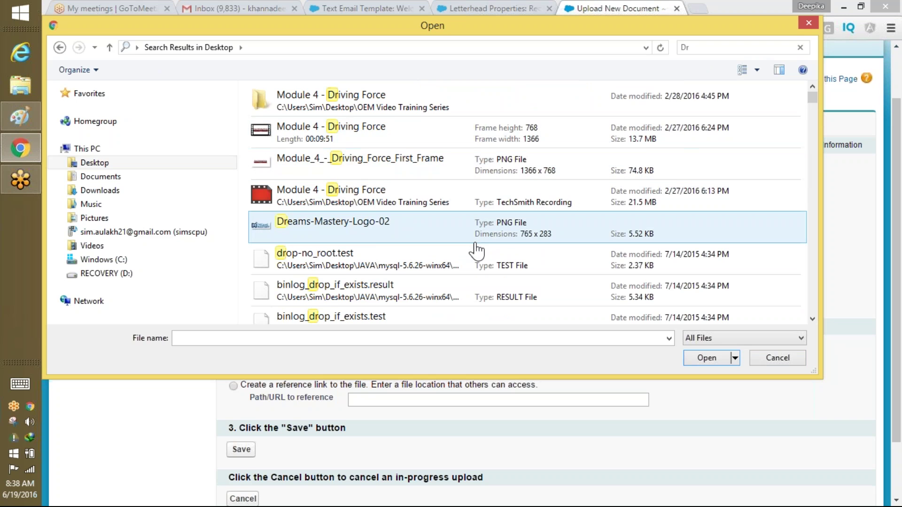
pyautogui.doubleClick(373, 230)
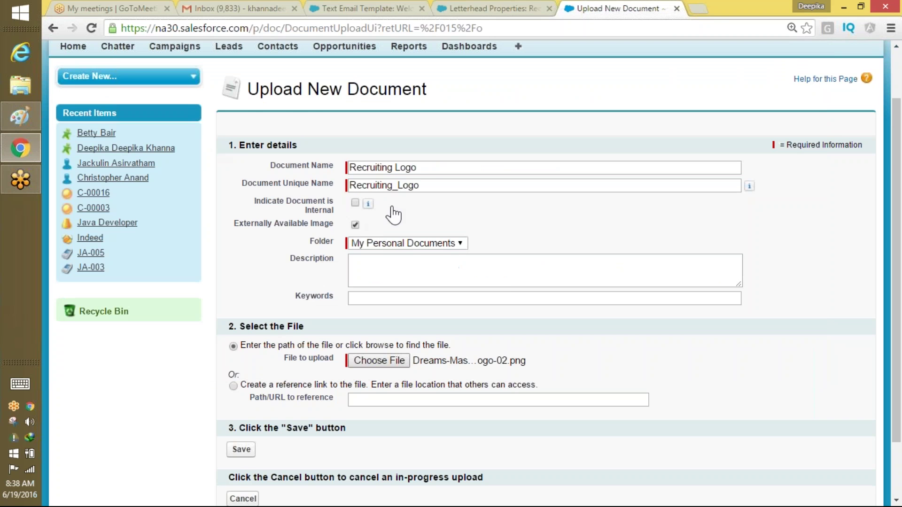
pyautogui.scroll(-2, 437, 376)
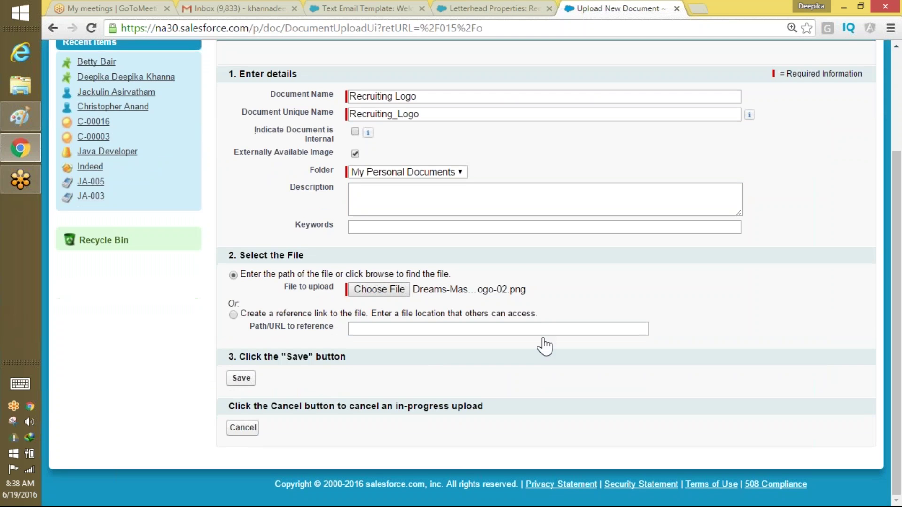
pyautogui.click(245, 381)
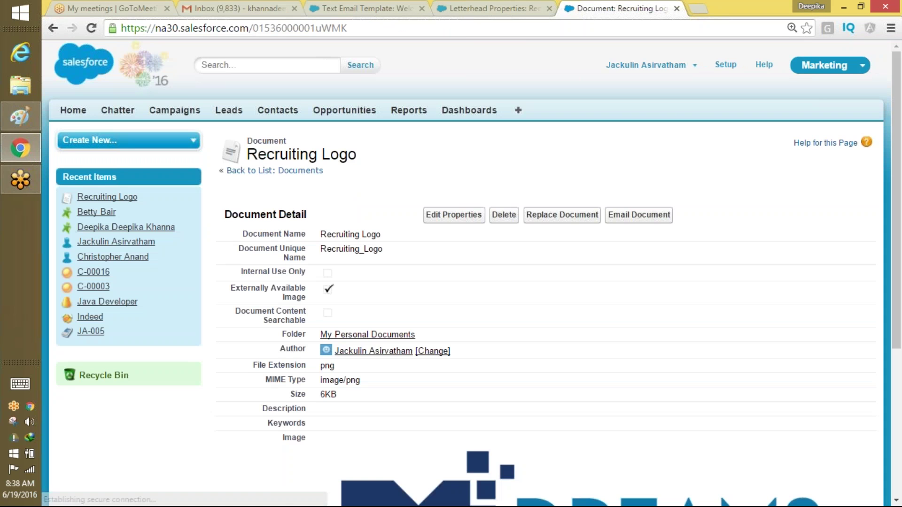
# Review the saved document details, then switch to the Recruiting Letterhead tab.
pyautogui.moveTo(898, 101)
pyautogui.mouseDown()
pyautogui.moveTo(888, 358)
pyautogui.moveTo(898, 162)
pyautogui.moveTo(895, 89)
pyautogui.moveTo(893, 242)
pyautogui.moveTo(890, 87)
pyautogui.mouseUp()
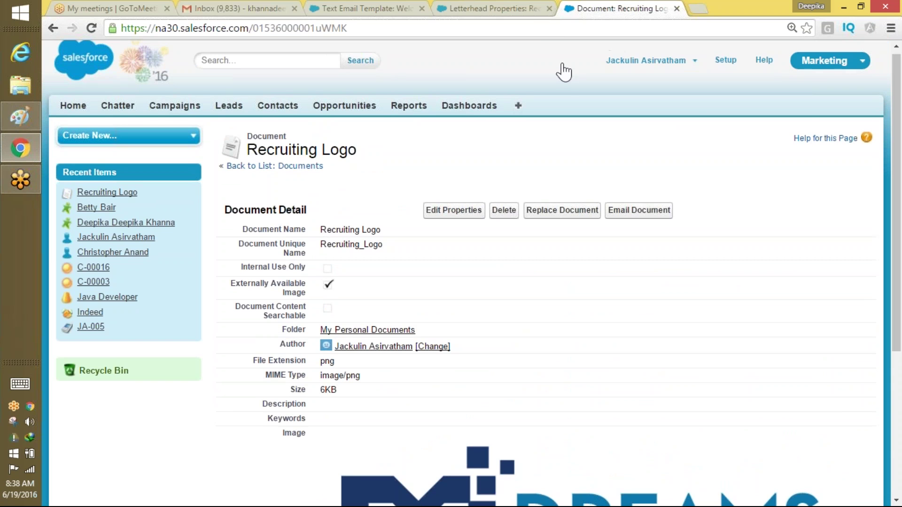
pyautogui.click(552, 20)
pyautogui.click(465, 8)
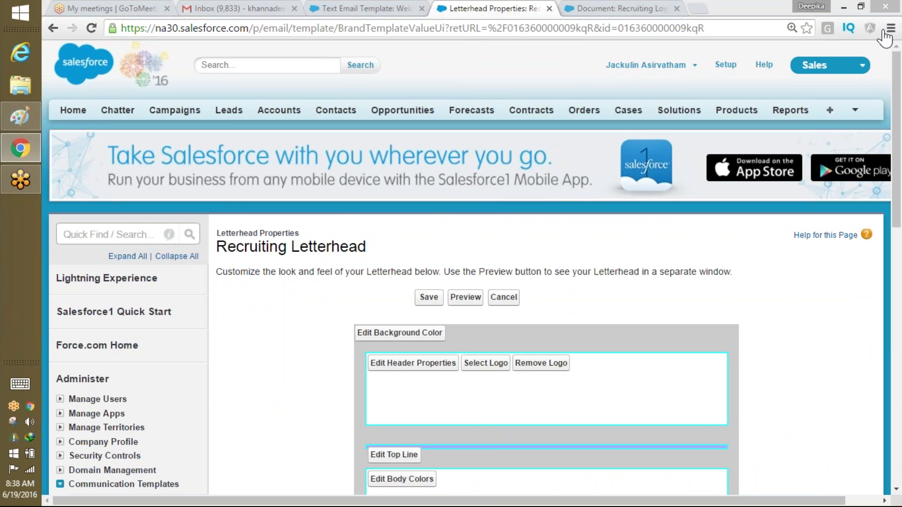
# Select Recruiting Logo as the header logo and again as the footer logo.
pyautogui.click(487, 369)
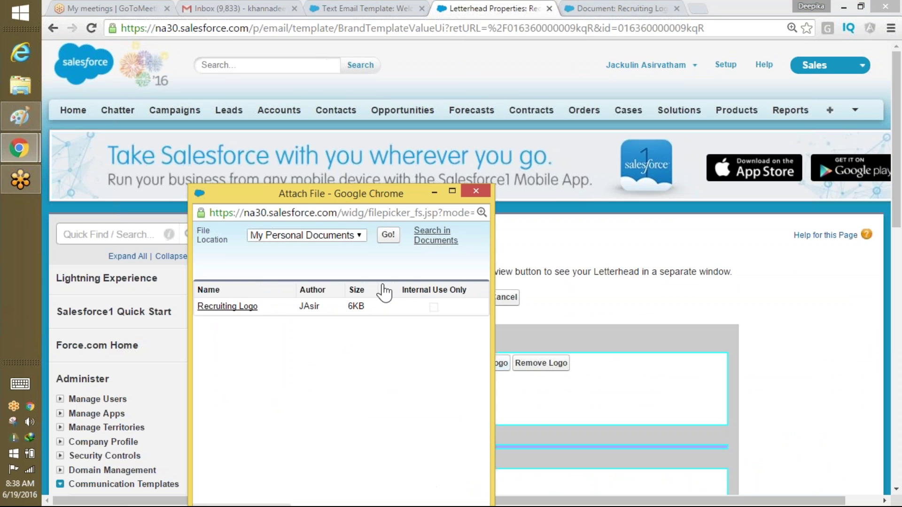
pyautogui.click(228, 306)
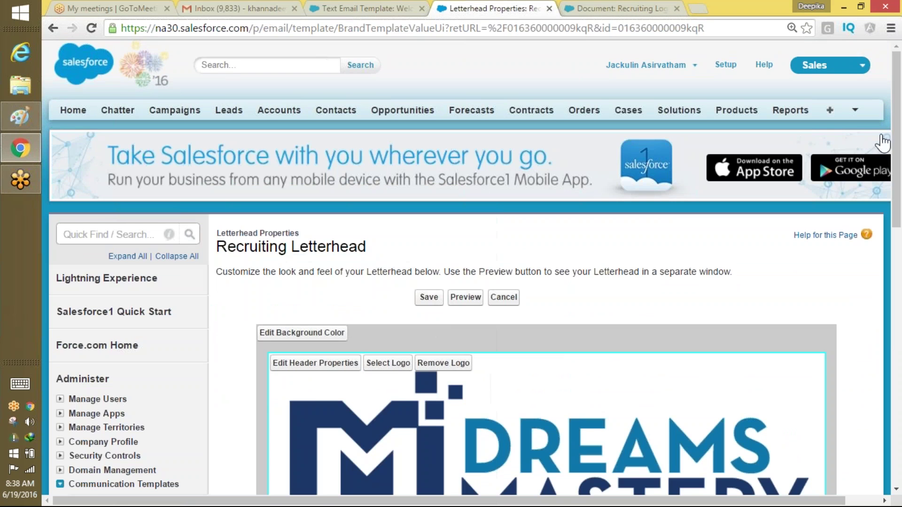
pyautogui.scroll(-5, 884, 188)
pyautogui.moveTo(885, 246); pyautogui.dragTo(860, 409)
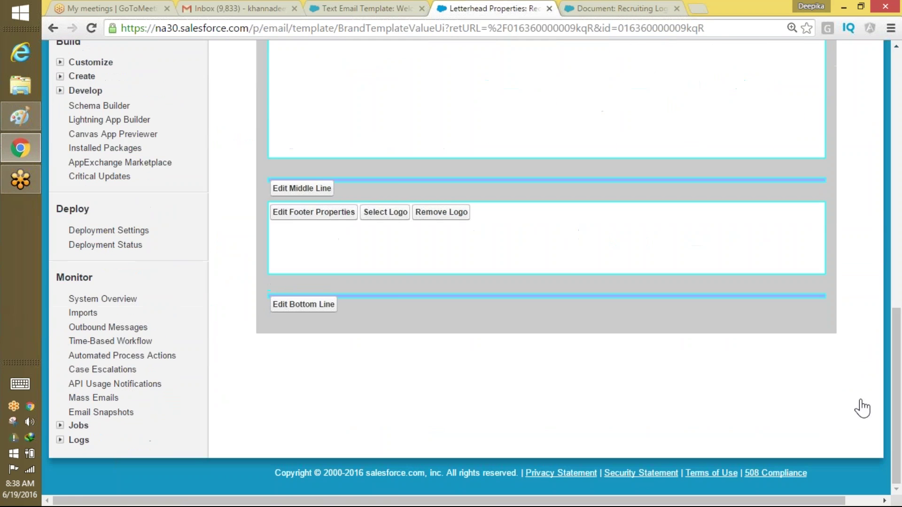
pyautogui.click(385, 212)
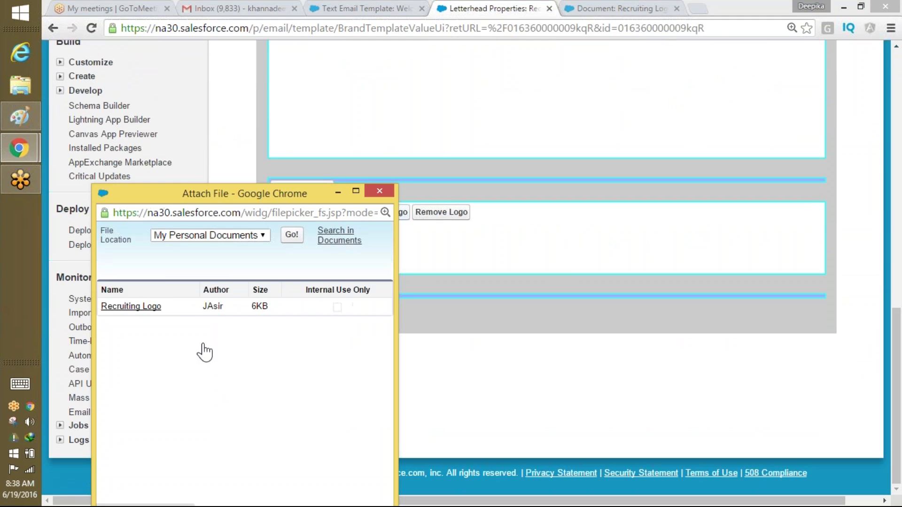
pyautogui.click(134, 308)
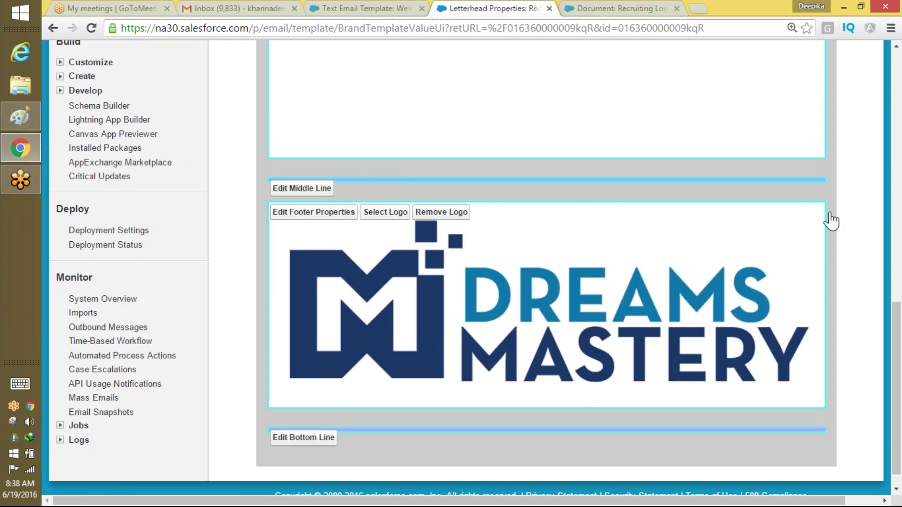
pyautogui.moveTo(898, 439); pyautogui.dragTo(874, 304)
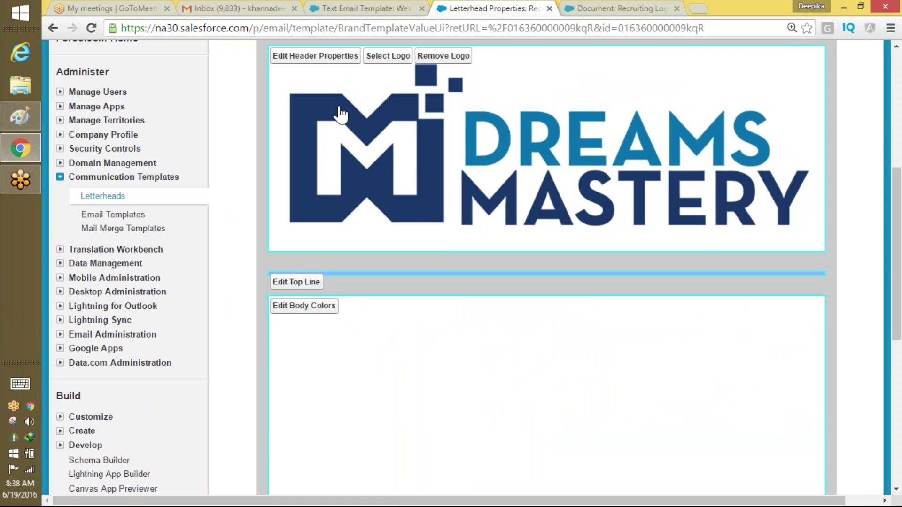
pyautogui.moveTo(897, 277); pyautogui.dragTo(892, 230)
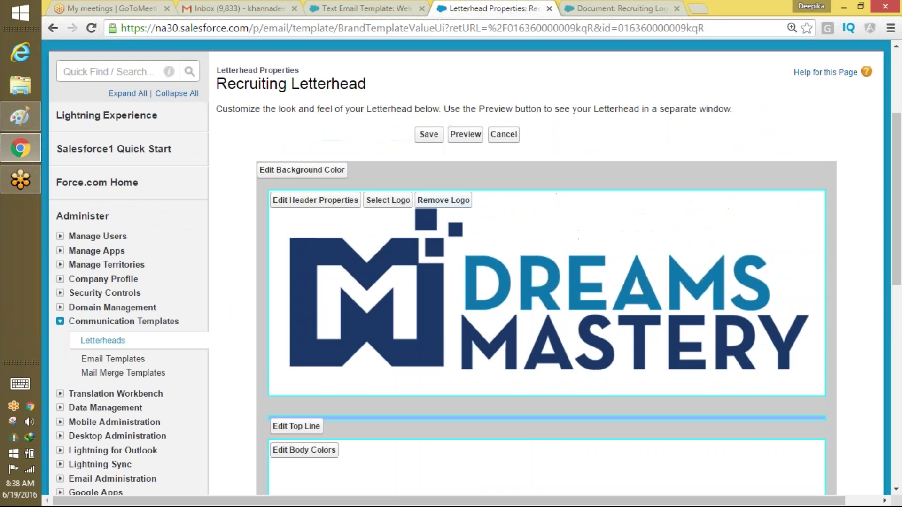
# Set the letterhead background colour to light green #66FF99.
pyautogui.click(308, 173)
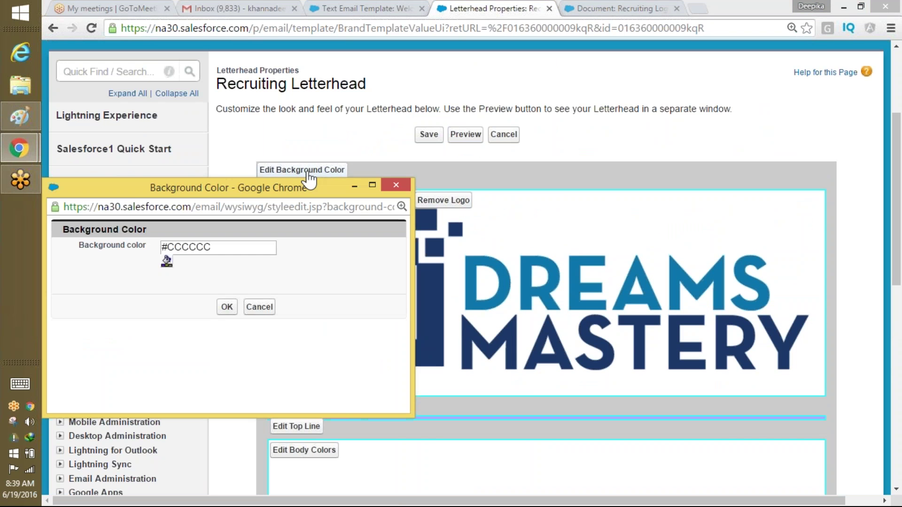
pyautogui.click(167, 261)
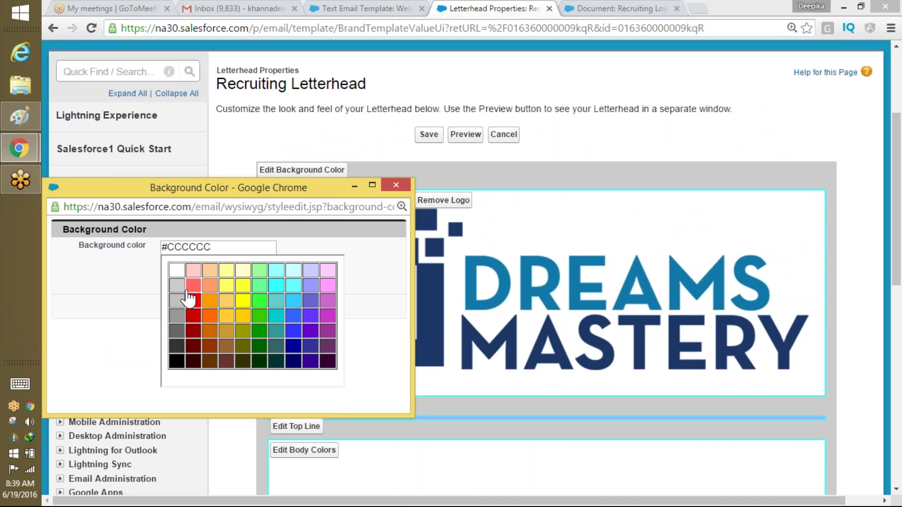
pyautogui.click(262, 285)
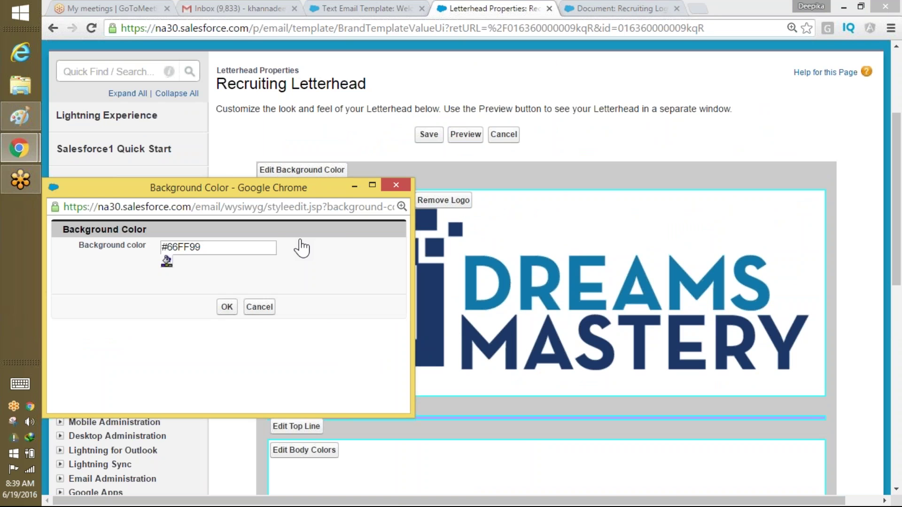
pyautogui.click(227, 308)
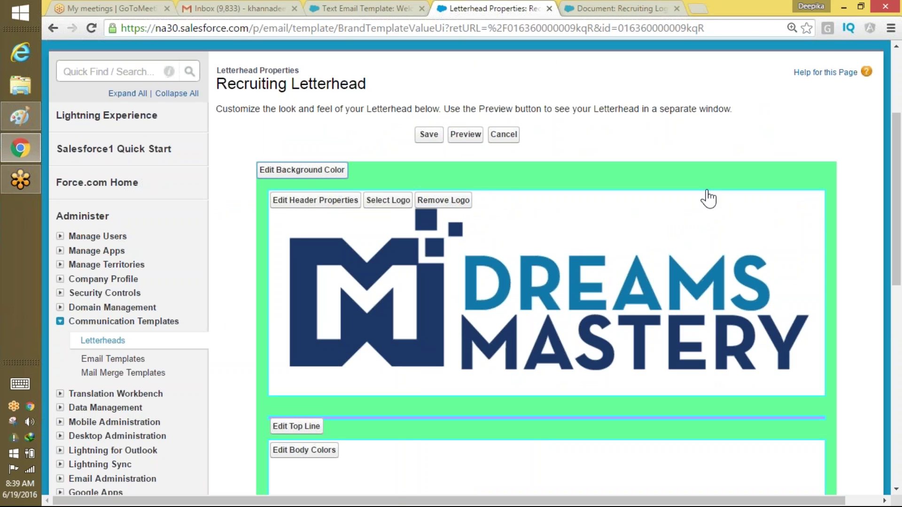
pyautogui.moveTo(896, 190); pyautogui.dragTo(827, 423)
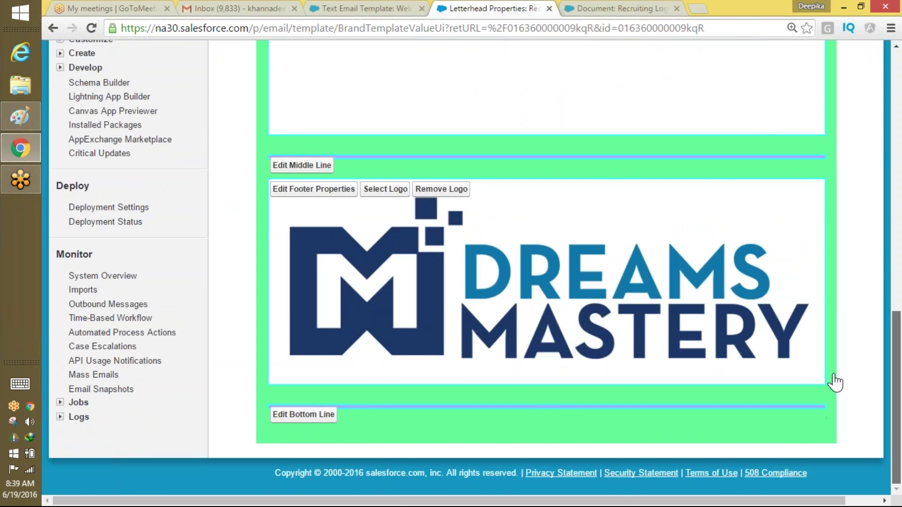
pyautogui.scroll(7, 866, 278)
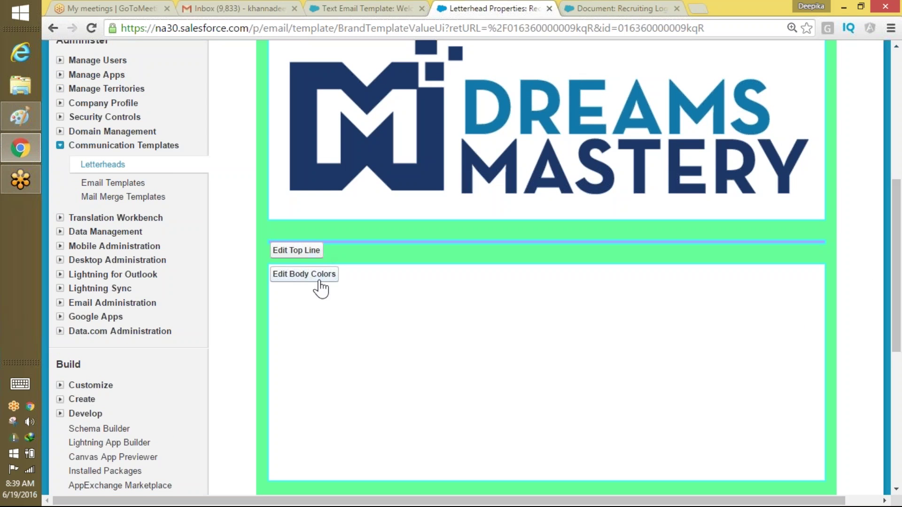
# Try a yellow #FFFF00 body colour.
pyautogui.click(320, 282)
pyautogui.click(176, 371)
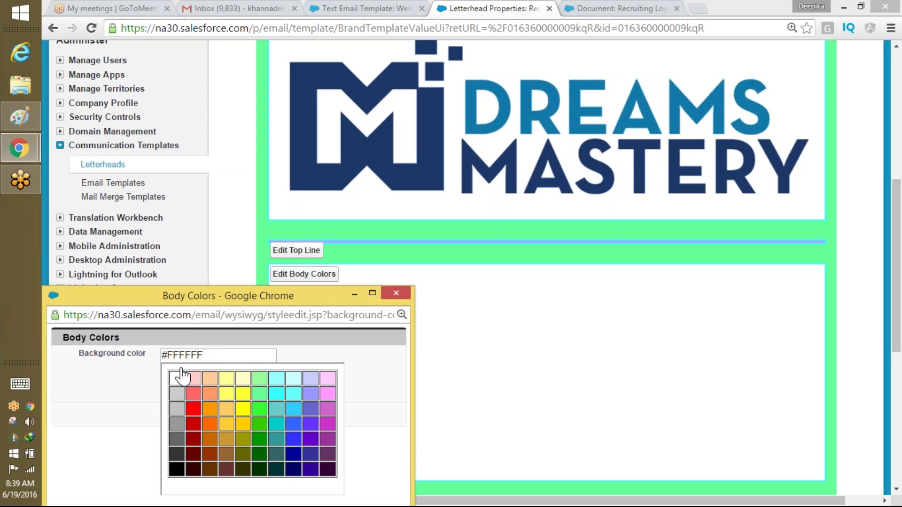
pyautogui.click(243, 409)
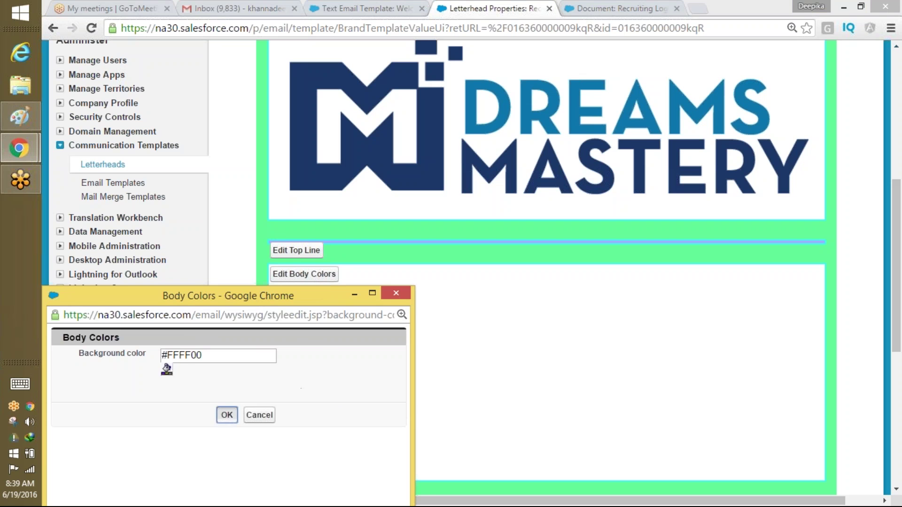
pyautogui.click(227, 415)
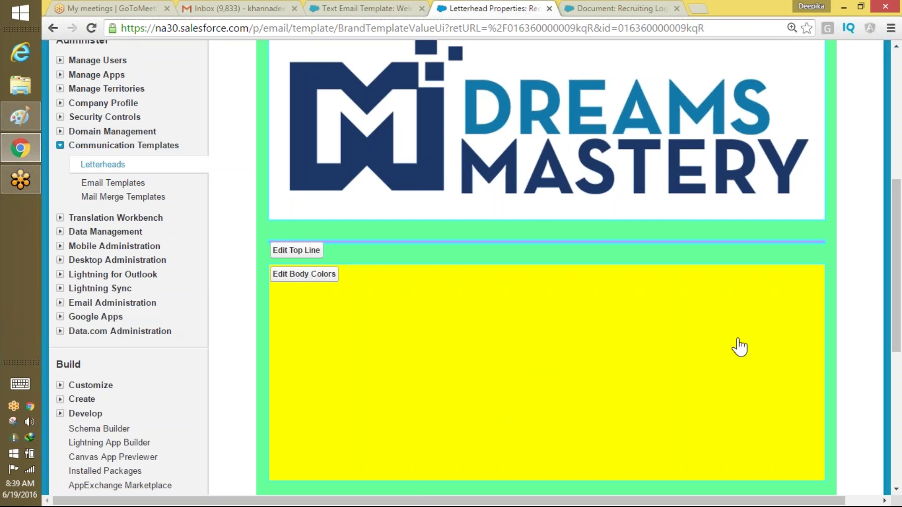
# Restore the body colour to white #FFFFFF and review the letterhead settings.
pyautogui.click(314, 277)
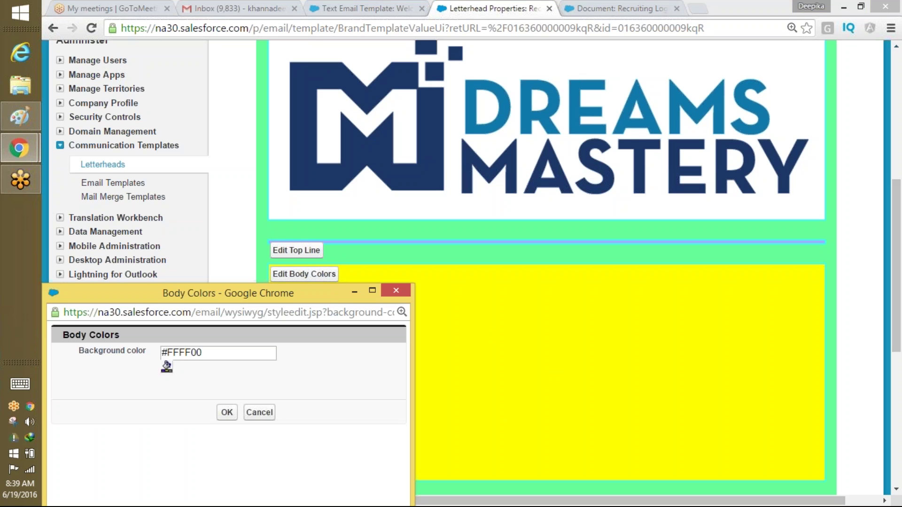
pyautogui.click(166, 367)
pyautogui.click(176, 374)
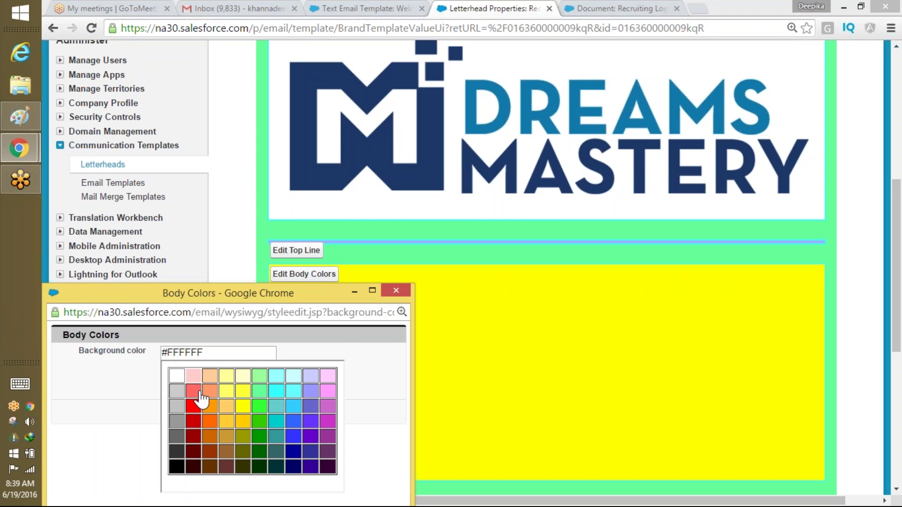
pyautogui.click(227, 412)
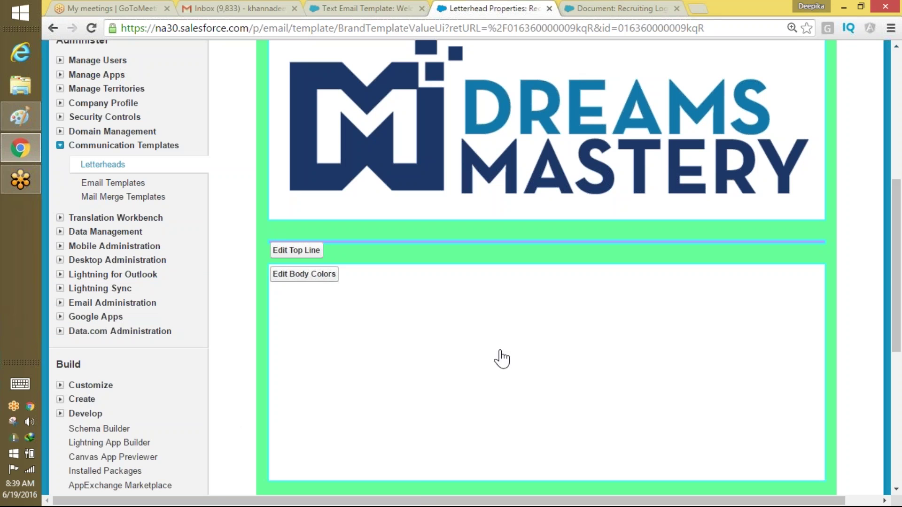
pyautogui.scroll(7, 878, 245)
pyautogui.scroll(-3, 878, 245)
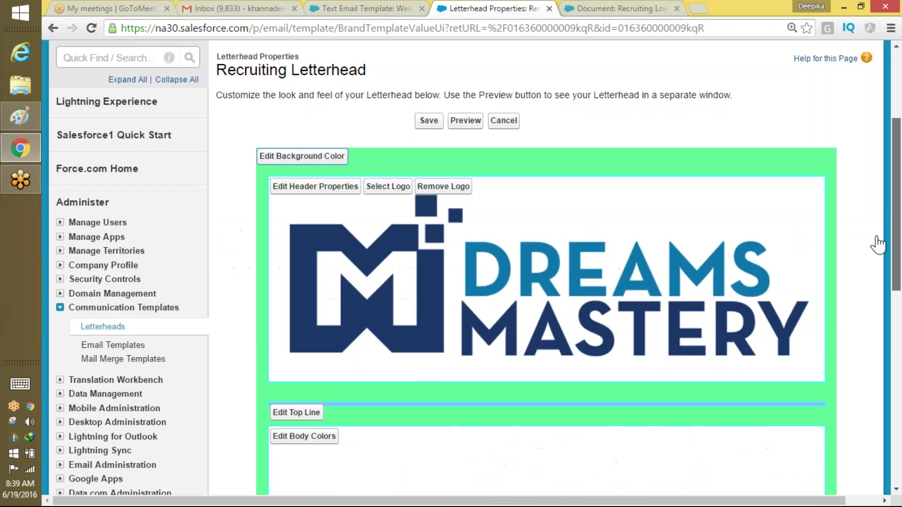
pyautogui.scroll(-10, 878, 245)
pyautogui.scroll(6, 877, 316)
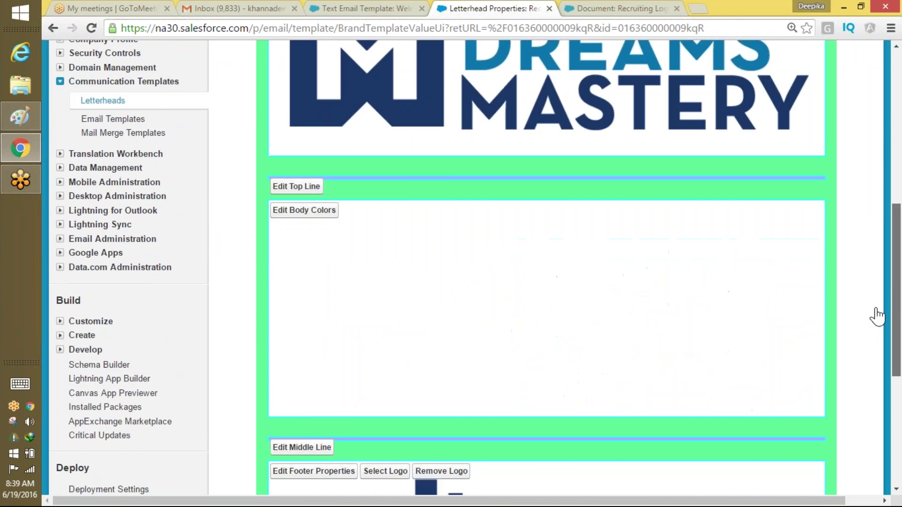
pyautogui.scroll(7, 877, 316)
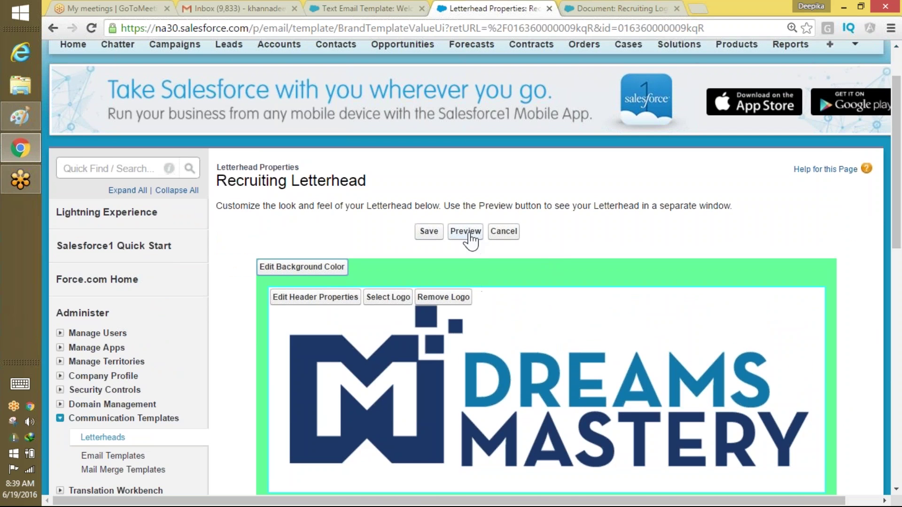
pyautogui.rightClick(468, 233)
# Preview the letterhead in a new tab, then return to edit its header properties.
pyautogui.click(454, 234)
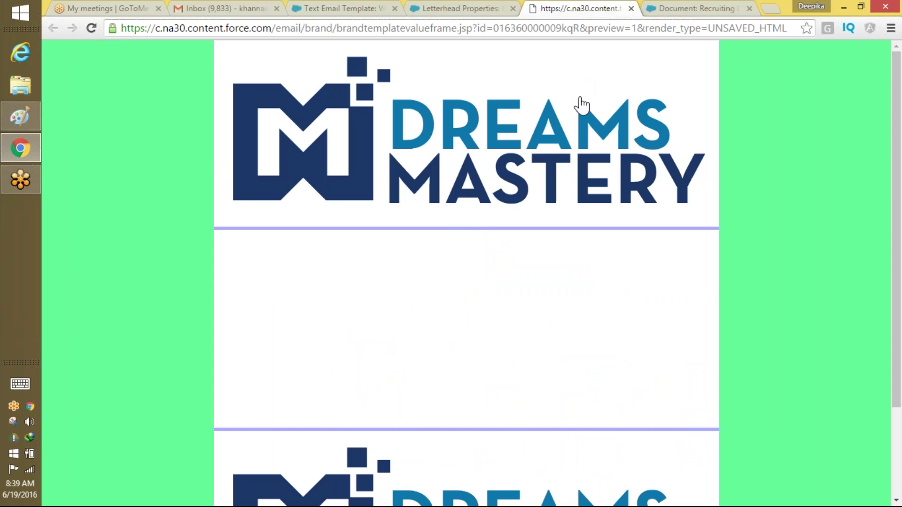
pyautogui.scroll(-2, 895, 159)
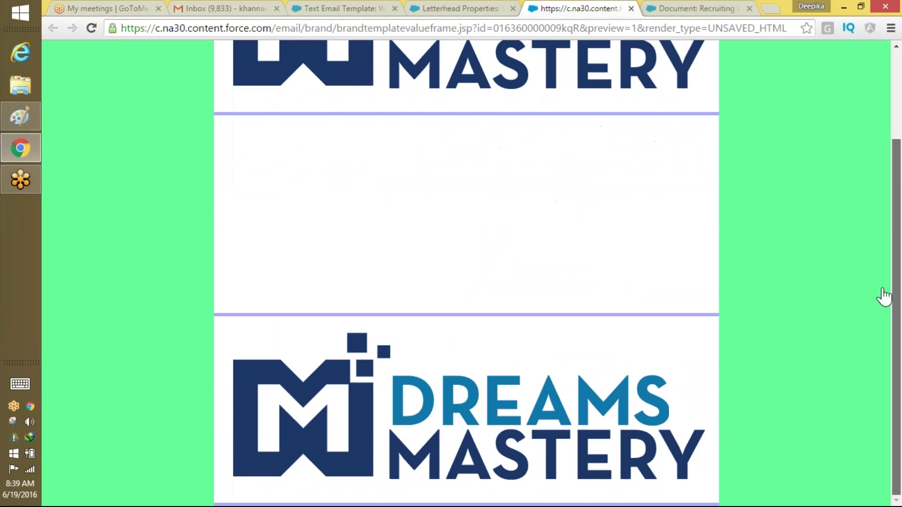
pyautogui.scroll(2, 649, 206)
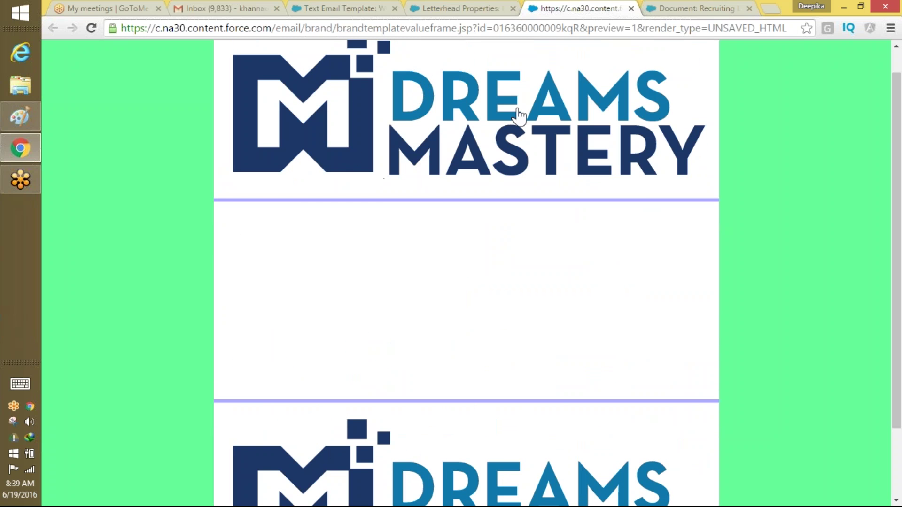
pyautogui.moveTo(896, 342); pyautogui.dragTo(896, 353)
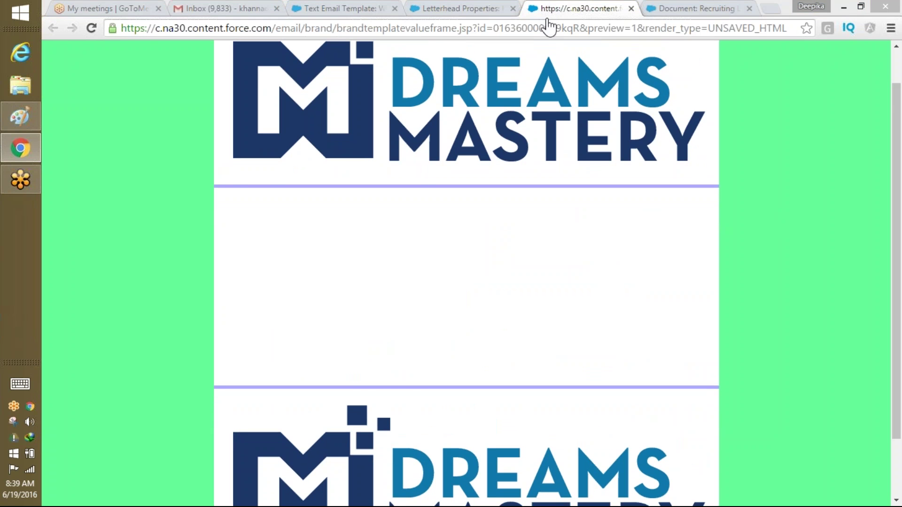
pyautogui.click(480, 8)
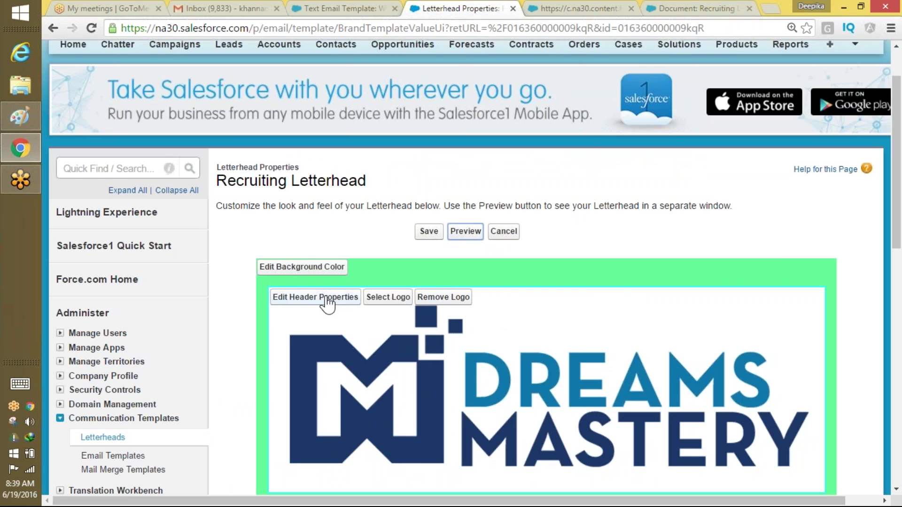
pyautogui.click(327, 298)
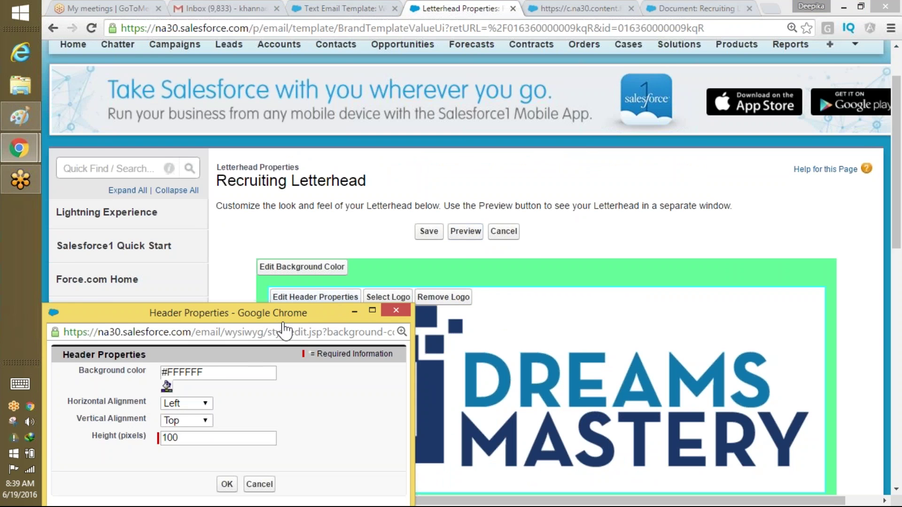
# Change the Recruiting Letterhead header height from 100 to 50 pixels and preview the result.
pyautogui.moveTo(283, 322); pyautogui.dragTo(397, 205)
pyautogui.click(288, 324)
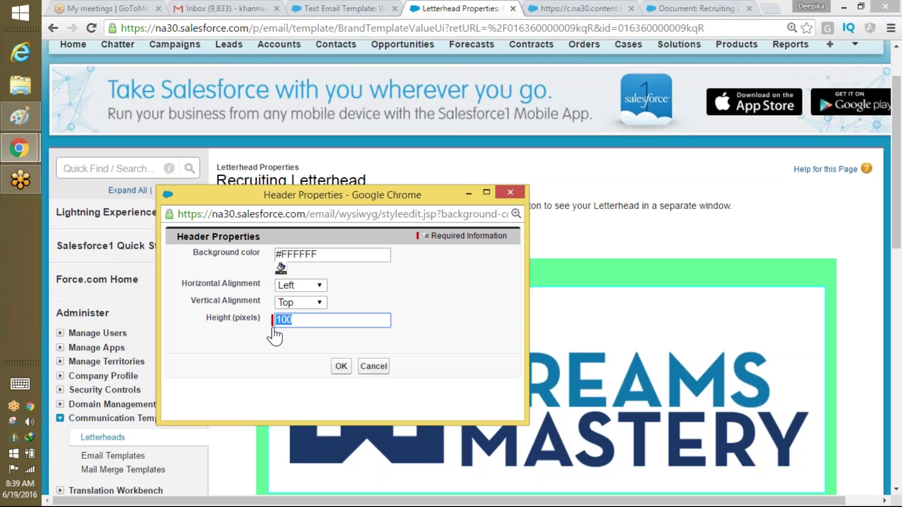
pyautogui.write('50')
pyautogui.click(341, 366)
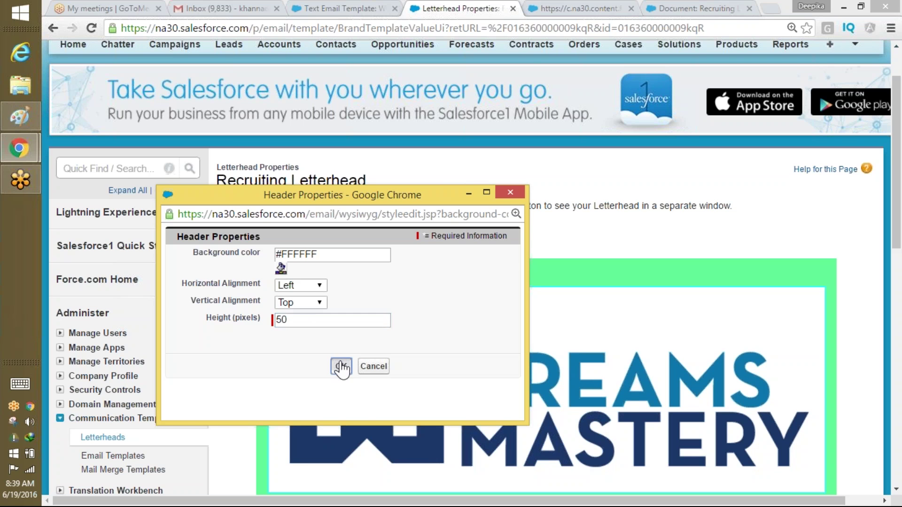
pyautogui.click(469, 239)
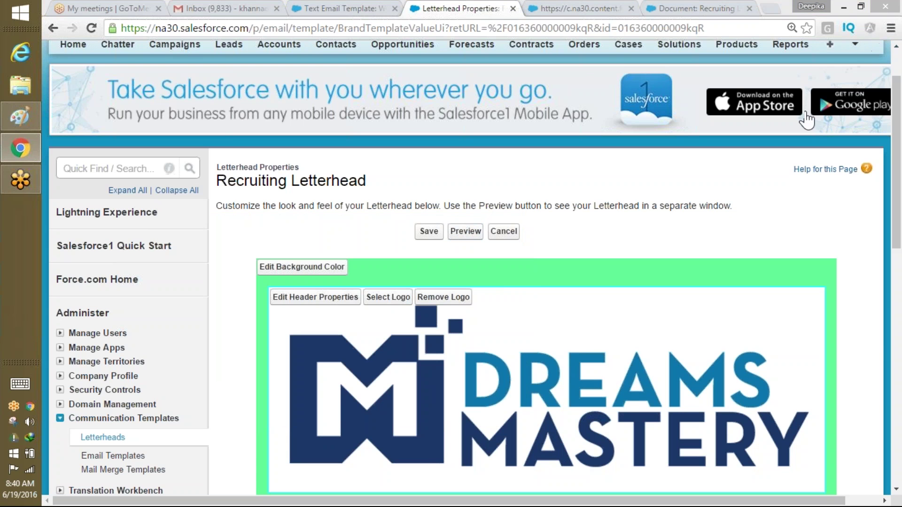
pyautogui.moveTo(895, 216); pyautogui.dragTo(885, 187)
pyautogui.click(588, 5)
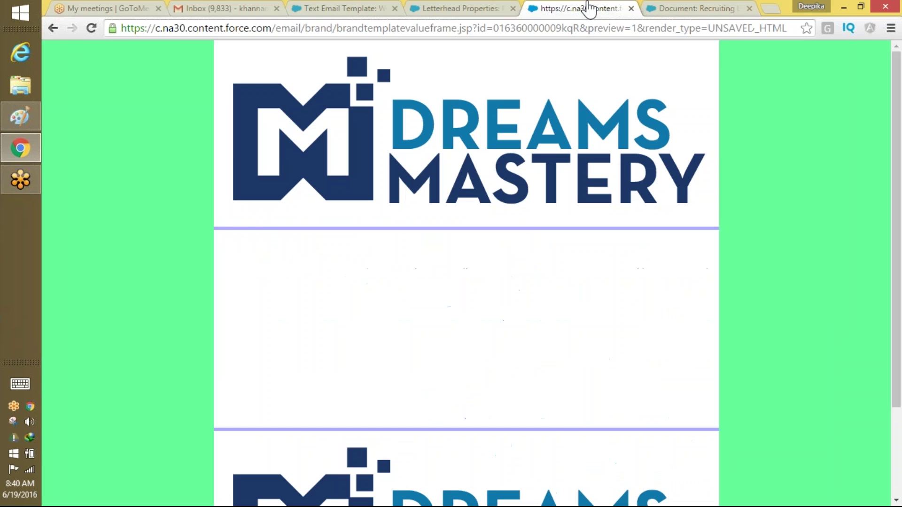
pyautogui.click(611, 28)
pyautogui.press('Return')
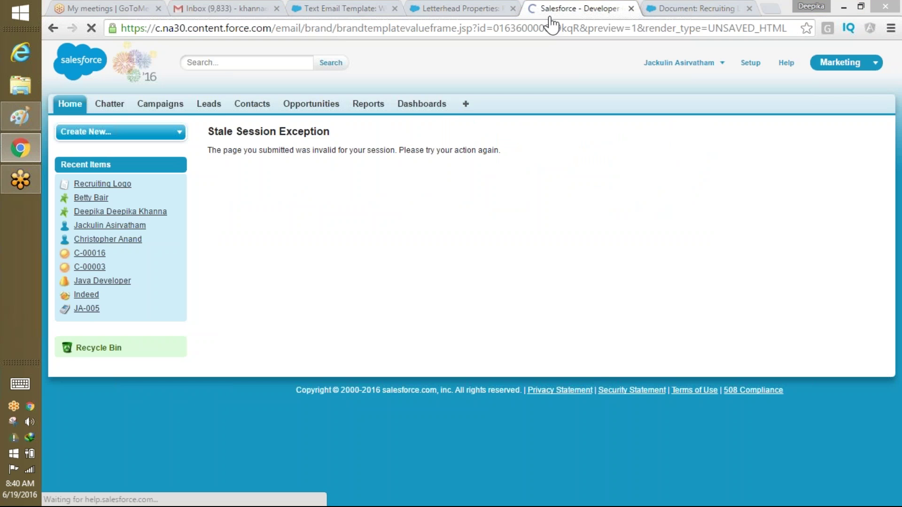
pyautogui.click(631, 8)
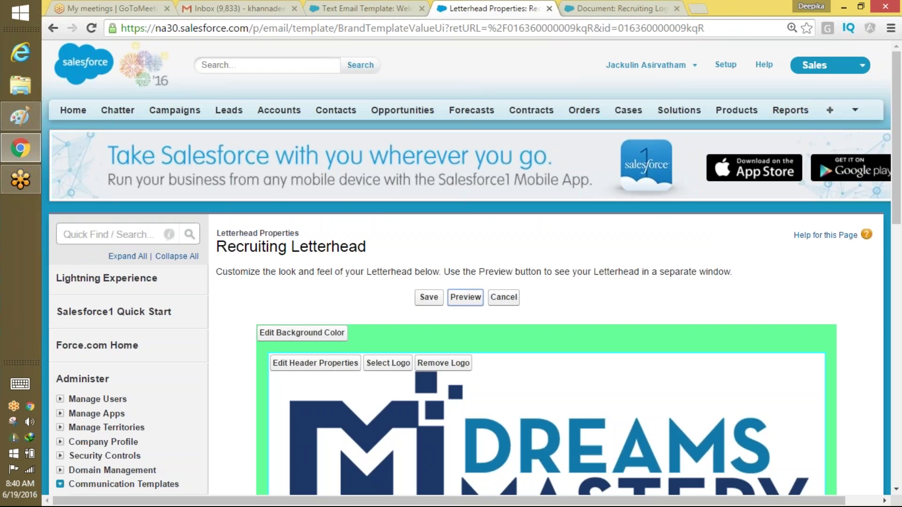
pyautogui.click(466, 299)
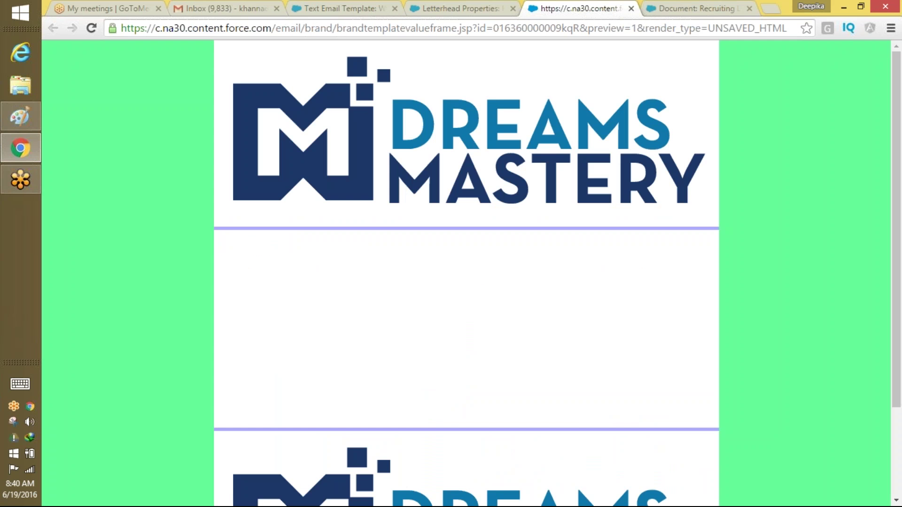
pyautogui.click(415, 8)
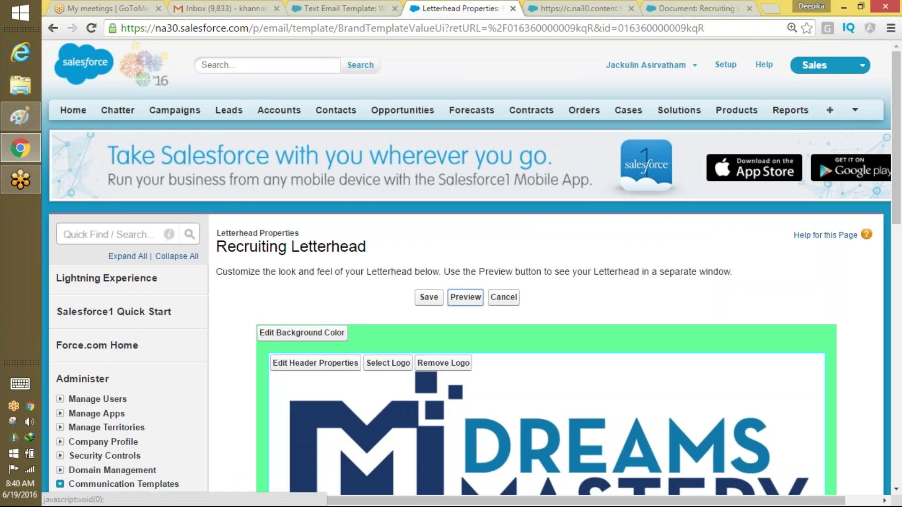
pyautogui.click(507, 15)
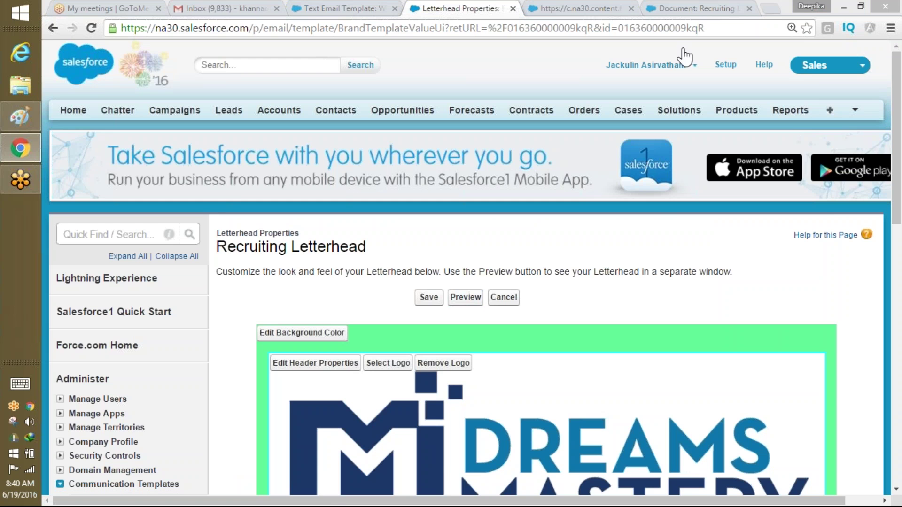
pyautogui.moveTo(895, 188); pyautogui.dragTo(891, 298)
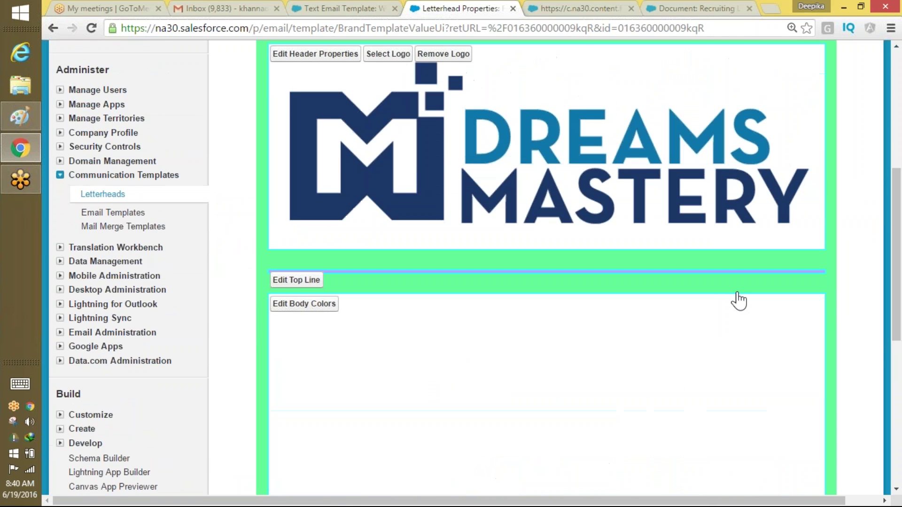
pyautogui.click(384, 57)
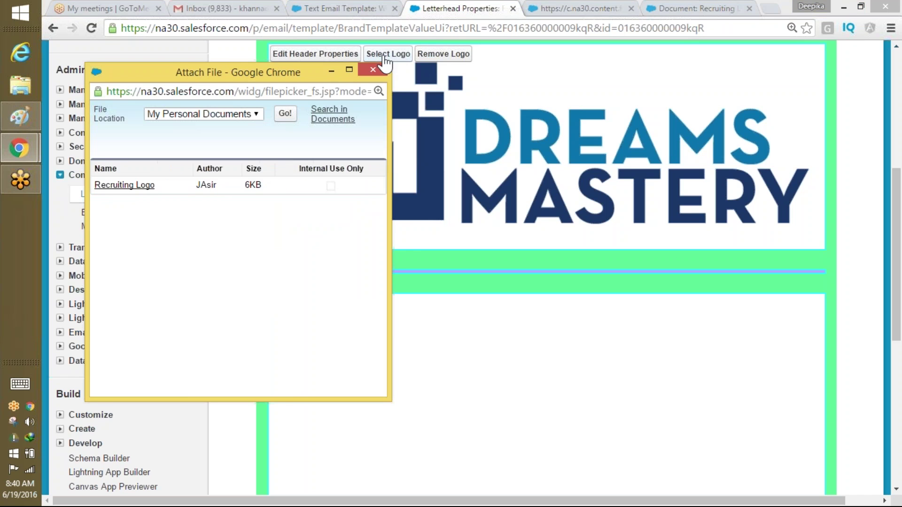
pyautogui.click(373, 70)
pyautogui.click(316, 54)
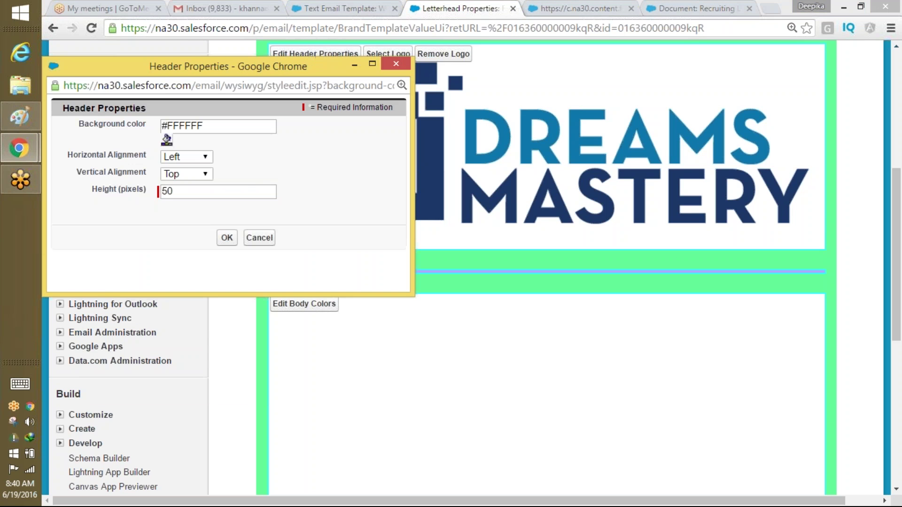
pyautogui.click(202, 175)
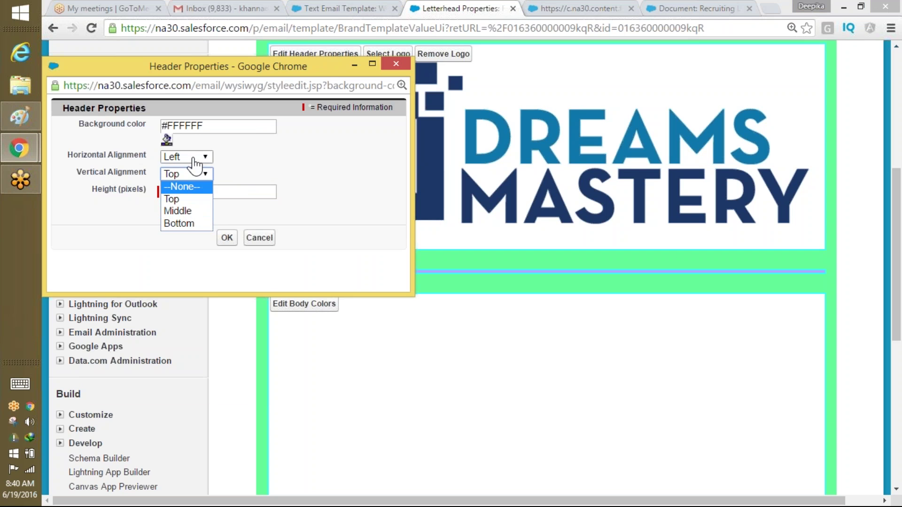
pyautogui.click(168, 140)
pyautogui.click(167, 139)
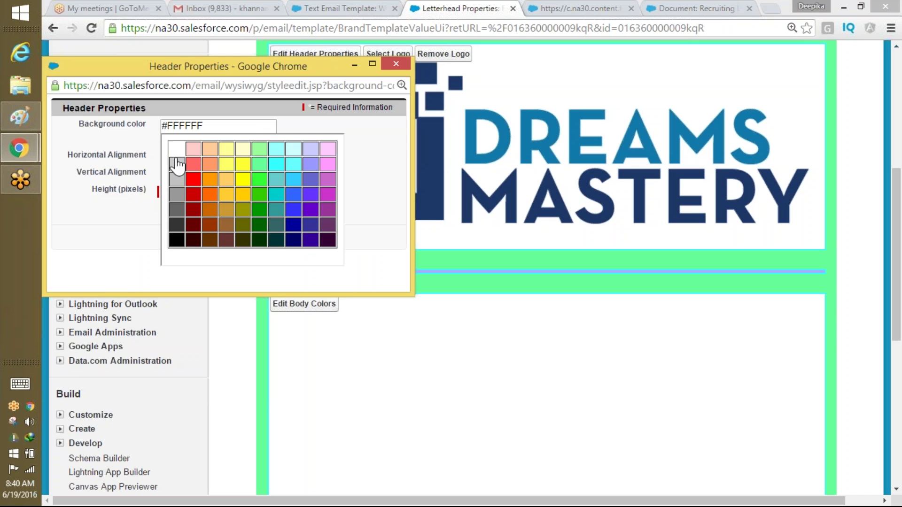
pyautogui.click(380, 238)
pyautogui.click(227, 239)
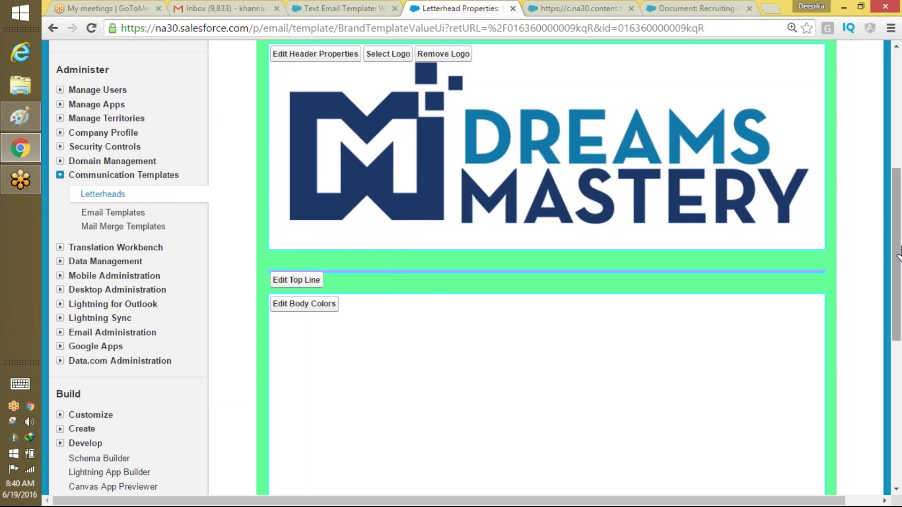
pyautogui.scroll(-8, 896, 366)
pyautogui.moveTo(881, 306); pyautogui.dragTo(898, 160)
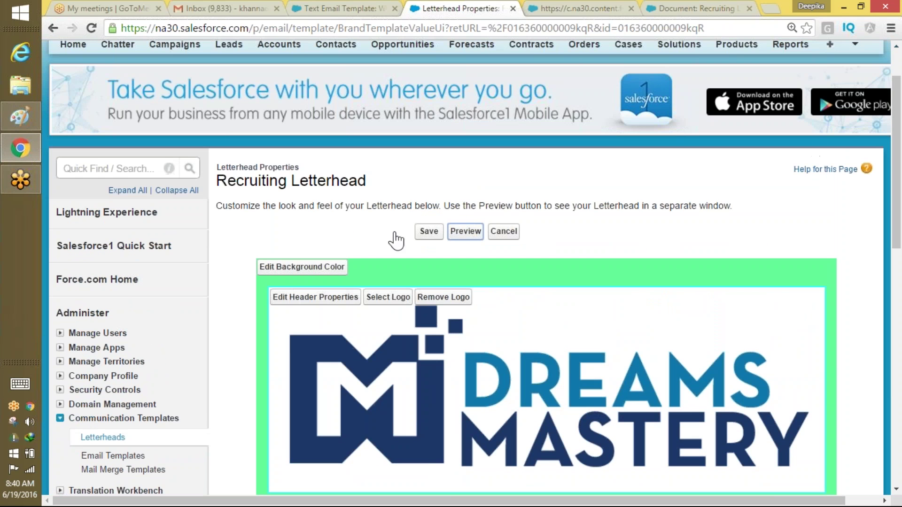
# Save the Recruiting Letterhead and scroll through its logo header and footer detail preview.
pyautogui.click(428, 232)
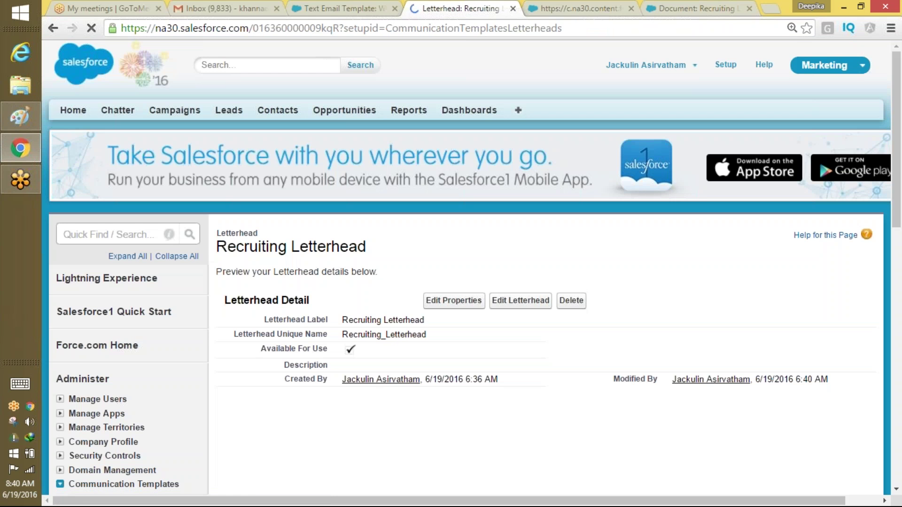
pyautogui.scroll(-12, 883, 296)
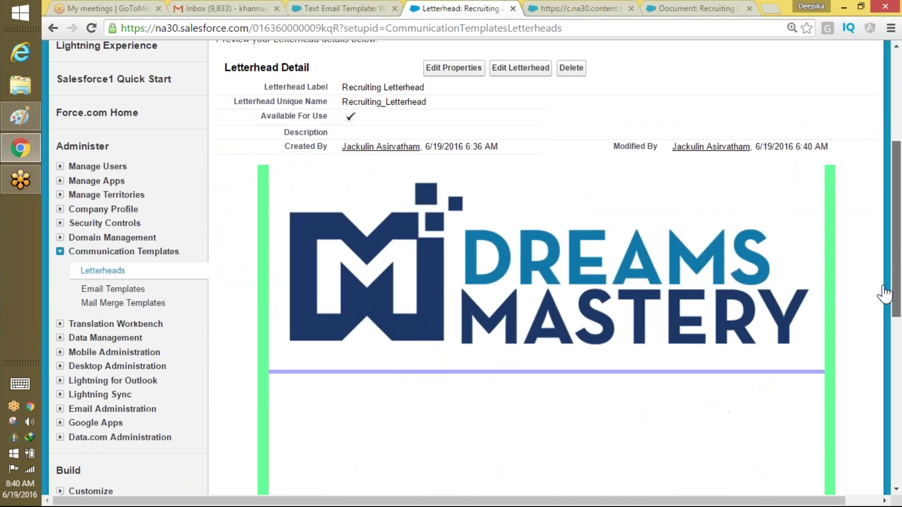
pyautogui.moveTo(841, 425); pyautogui.dragTo(888, 160)
pyautogui.scroll(-15, 808, 405)
pyautogui.scroll(10, 815, 381)
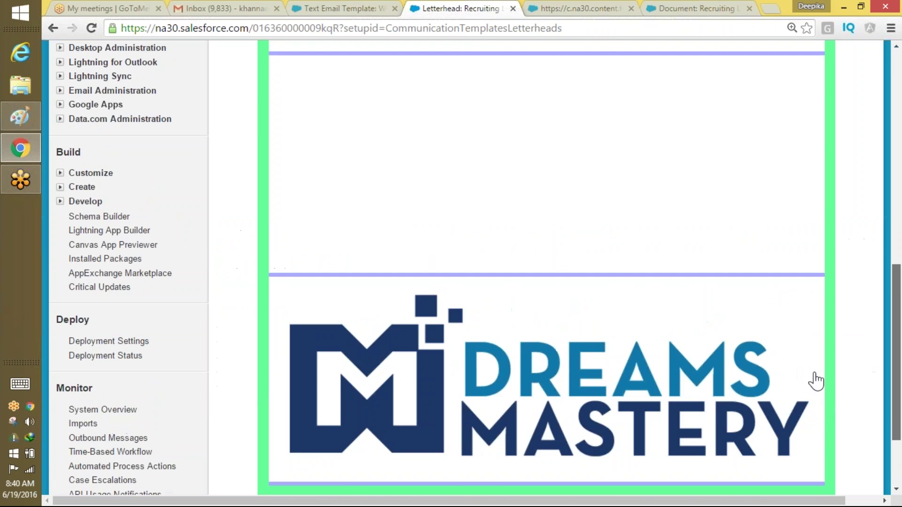
pyautogui.scroll(2, 831, 277)
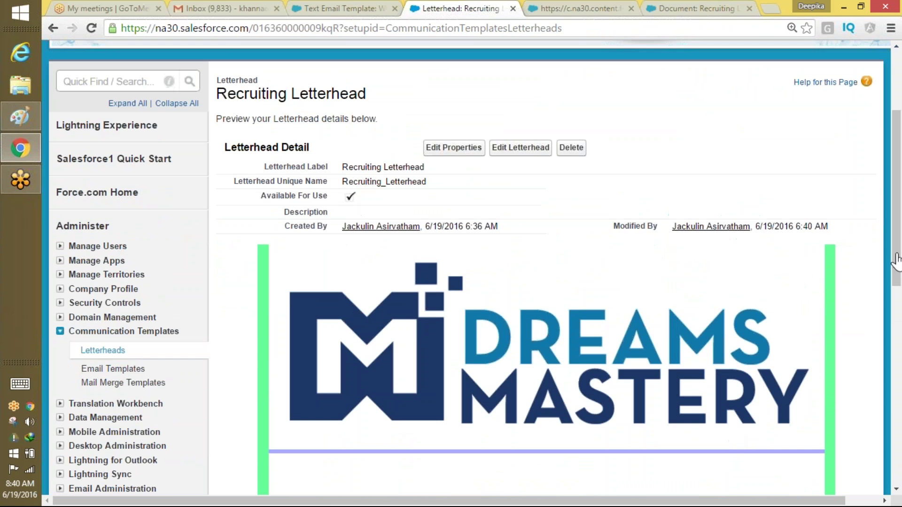
pyautogui.moveTo(897, 244); pyautogui.dragTo(863, 280)
pyautogui.scroll(-5, 881, 357)
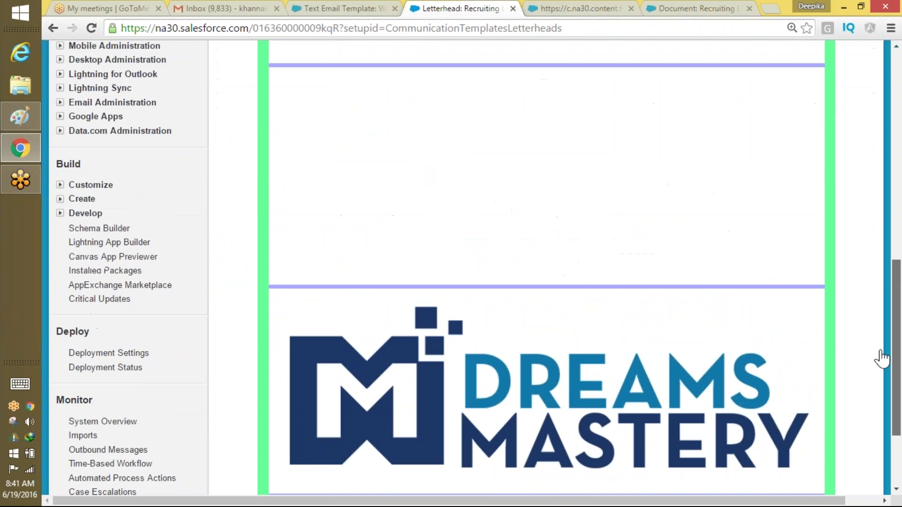
pyautogui.scroll(3, 886, 342)
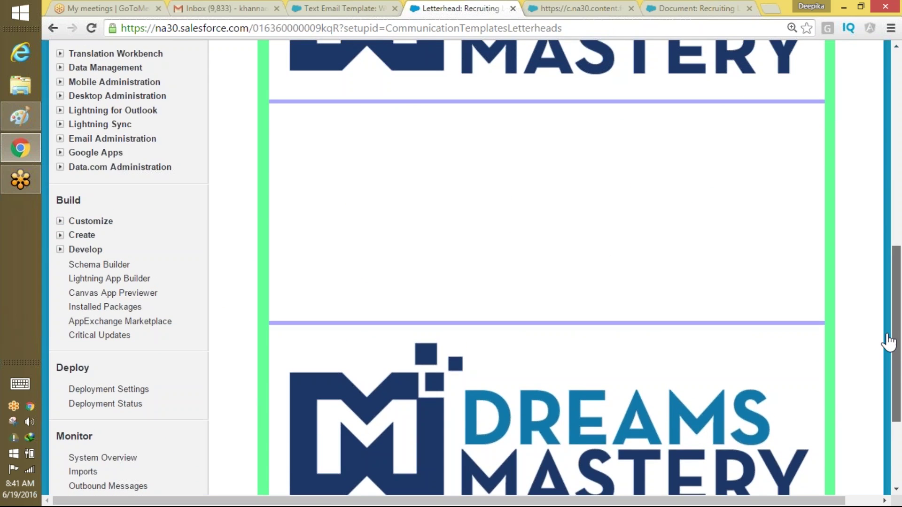
pyautogui.moveTo(894, 318); pyautogui.dragTo(898, 186)
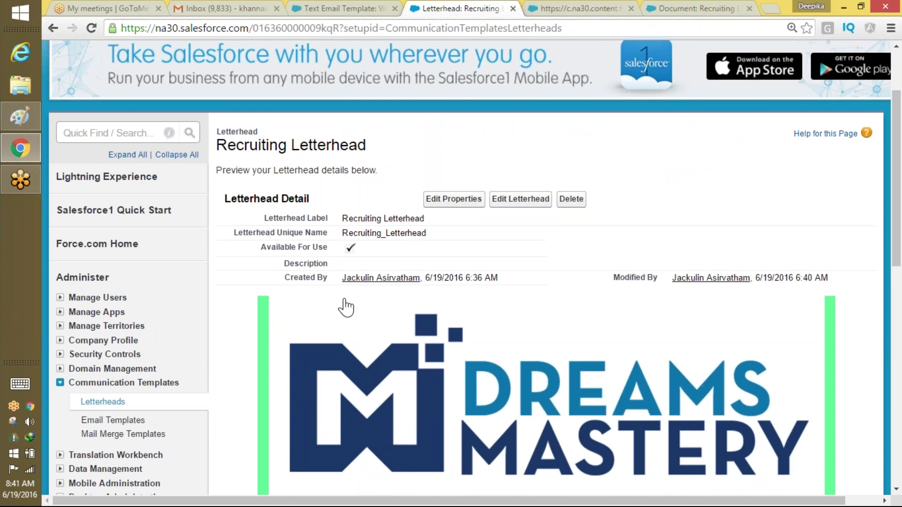
pyautogui.click(113, 421)
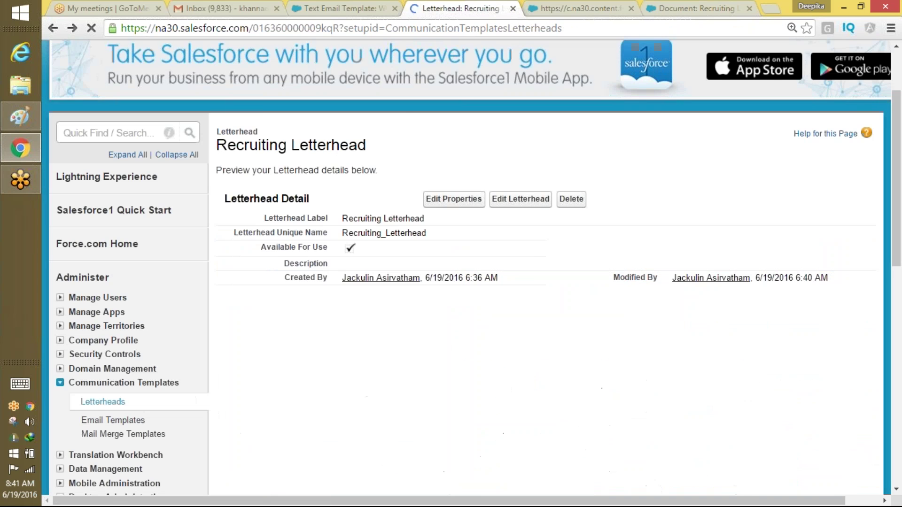
# Start a new HTML email template that uses a letterhead and mark it available for use.
pyautogui.click(113, 421)
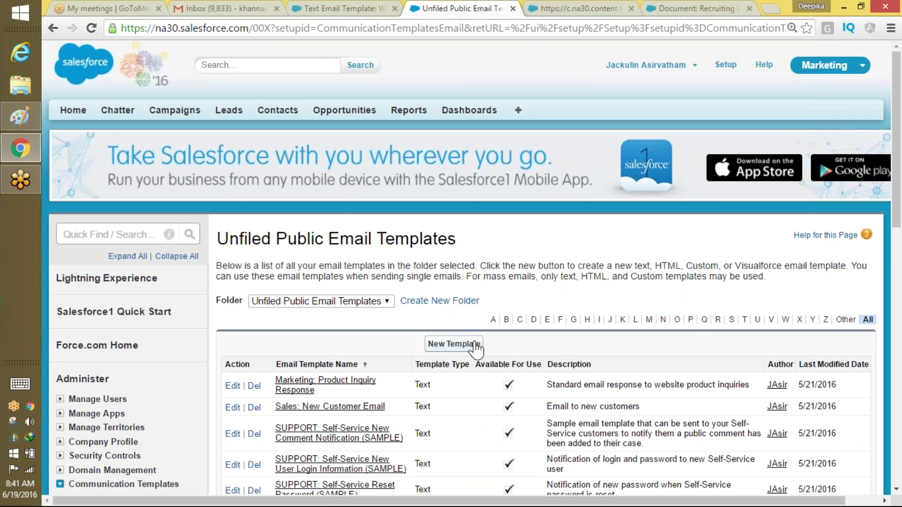
pyautogui.click(454, 344)
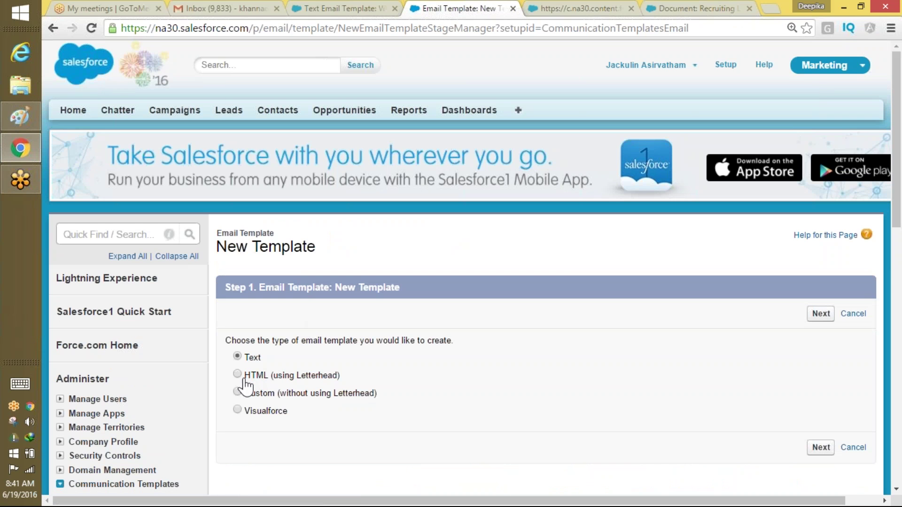
pyautogui.click(237, 374)
pyautogui.click(821, 313)
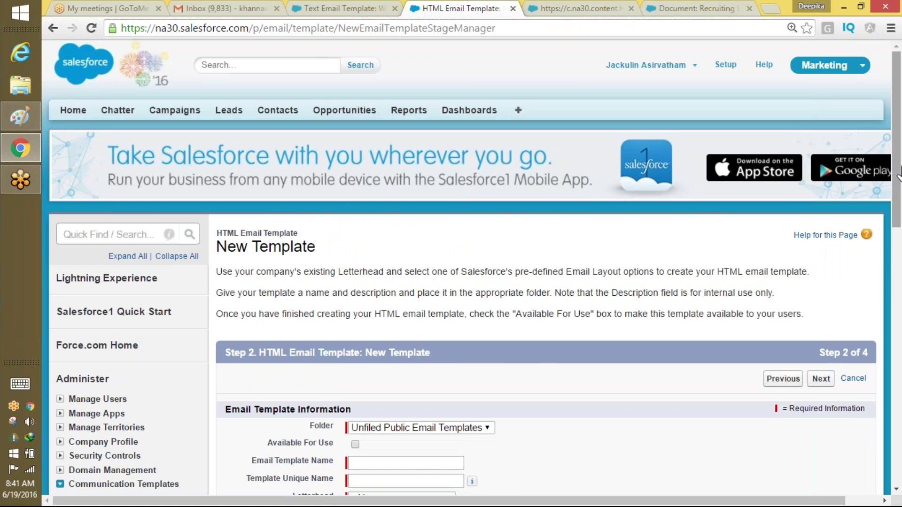
pyautogui.scroll(-3, 340, 388)
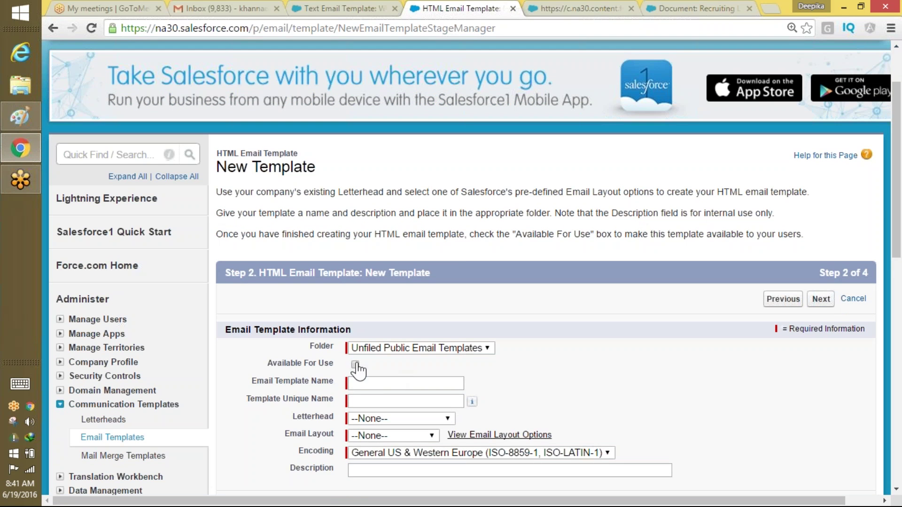
pyautogui.click(355, 364)
# Name the template 'Html with letterhead example Recruting' and let the unique name auto-fill.
pyautogui.click(358, 383)
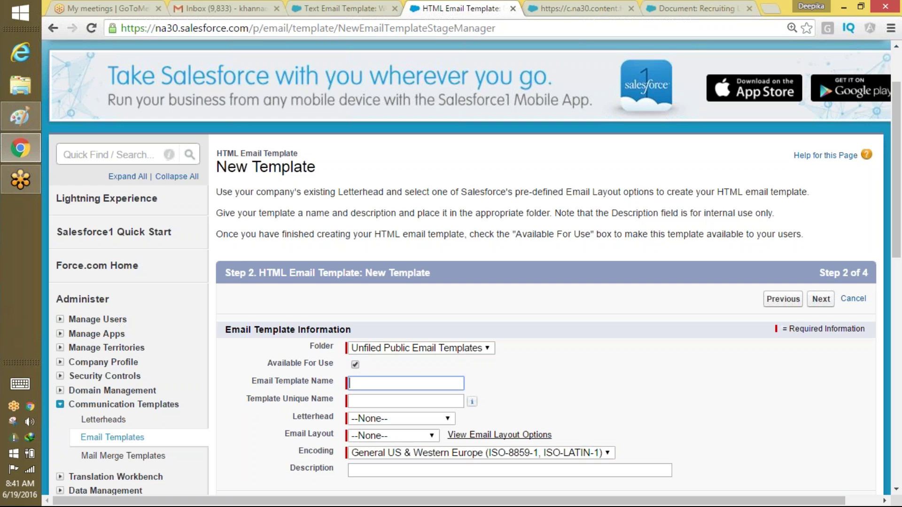
pyautogui.write('Html ')
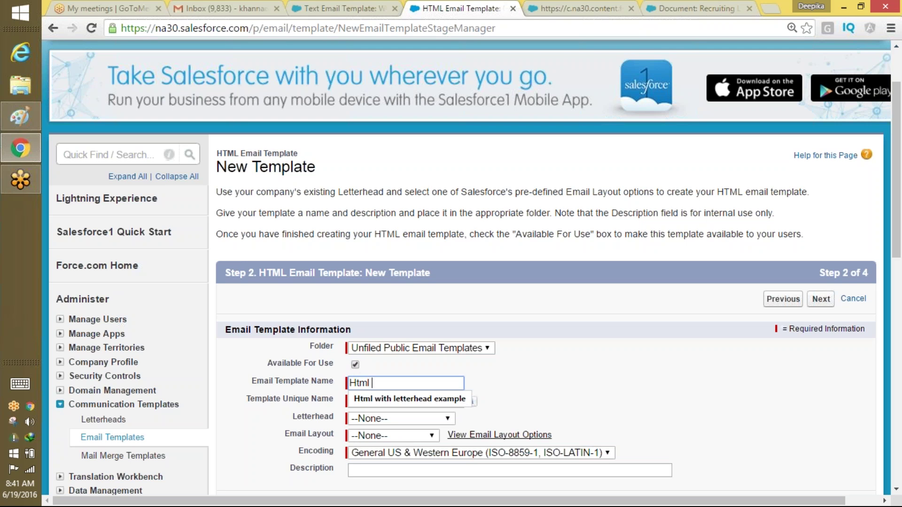
pyautogui.write('em')
pyautogui.press('BackSpace')
pyautogui.write('with')
pyautogui.click(430, 400)
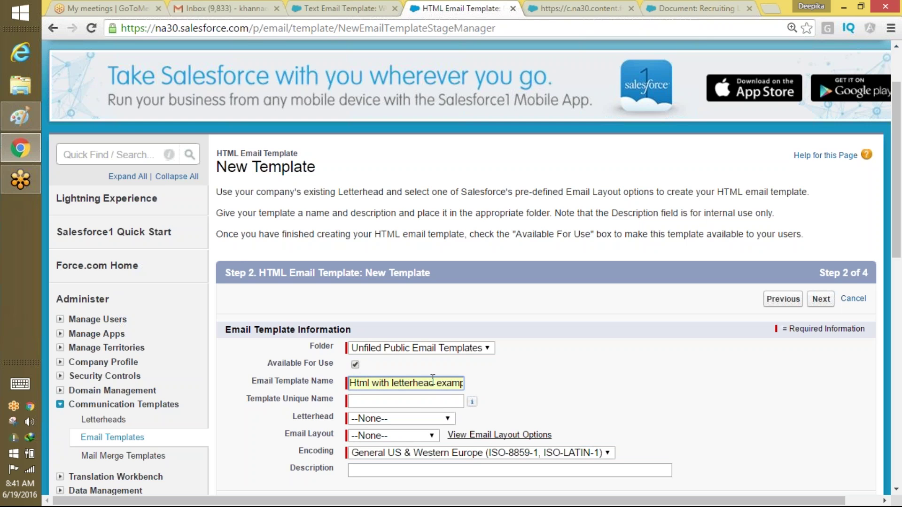
pyautogui.moveTo(432, 382); pyautogui.dragTo(491, 386)
pyautogui.click(461, 384)
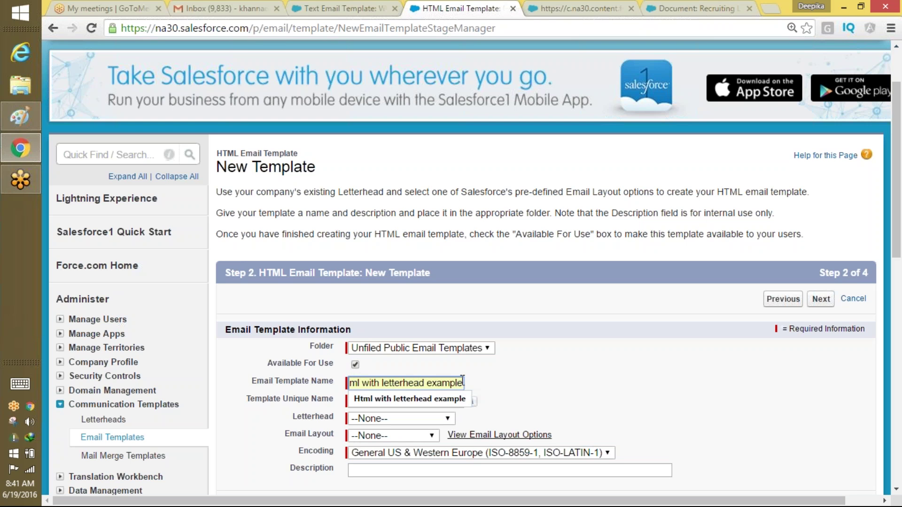
pyautogui.write('Recr')
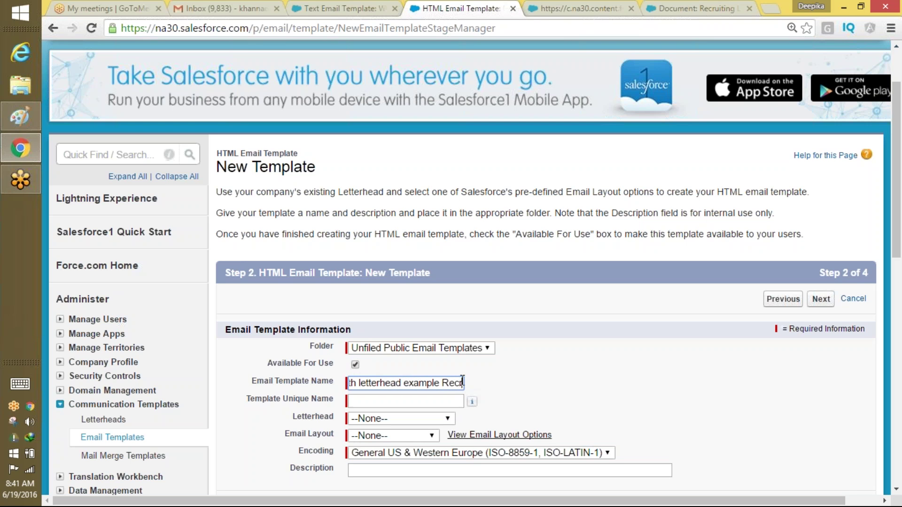
pyautogui.write('uting')
pyautogui.press('Tab')
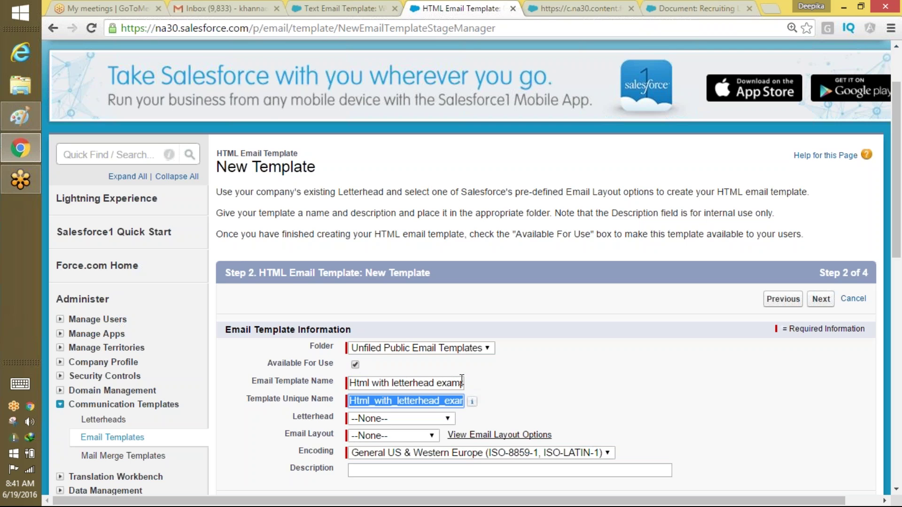
# Choose Recruiting Letterhead and the Formal Letter email layout, then continue.
pyautogui.click(437, 420)
pyautogui.click(411, 443)
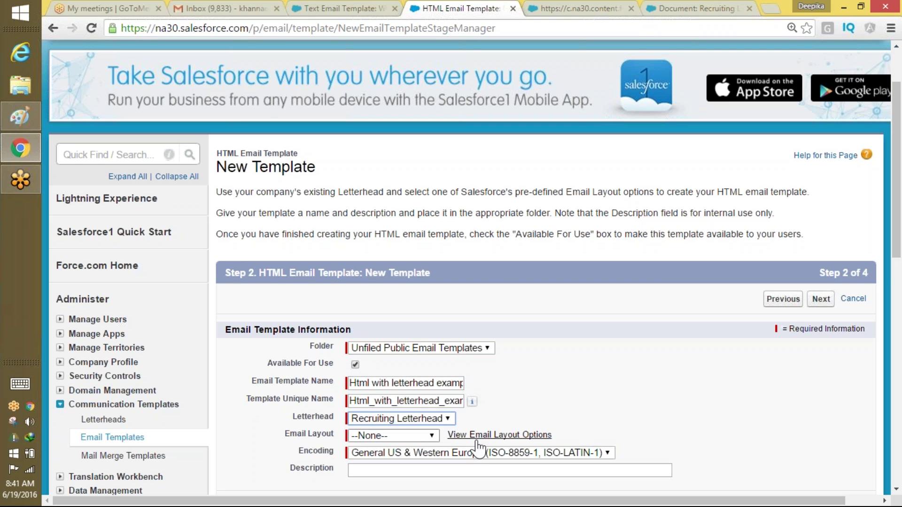
pyautogui.scroll(-3, 802, 207)
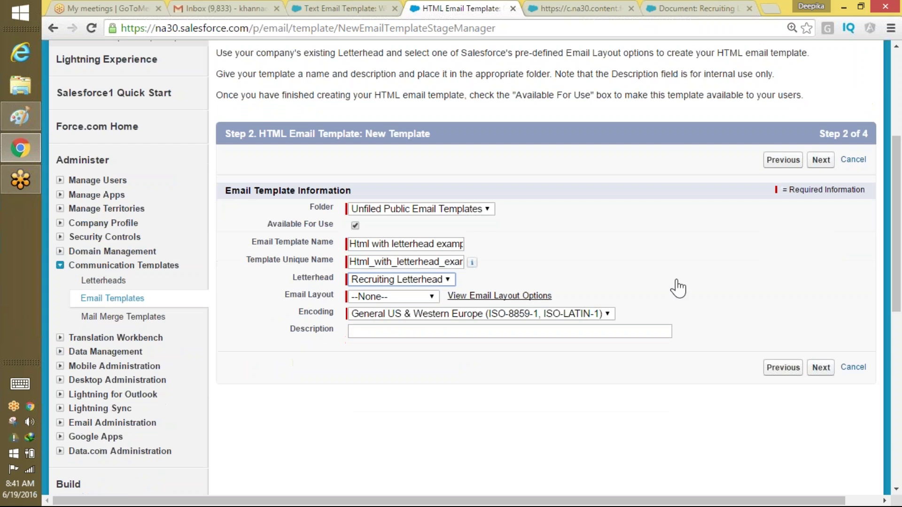
pyautogui.click(402, 297)
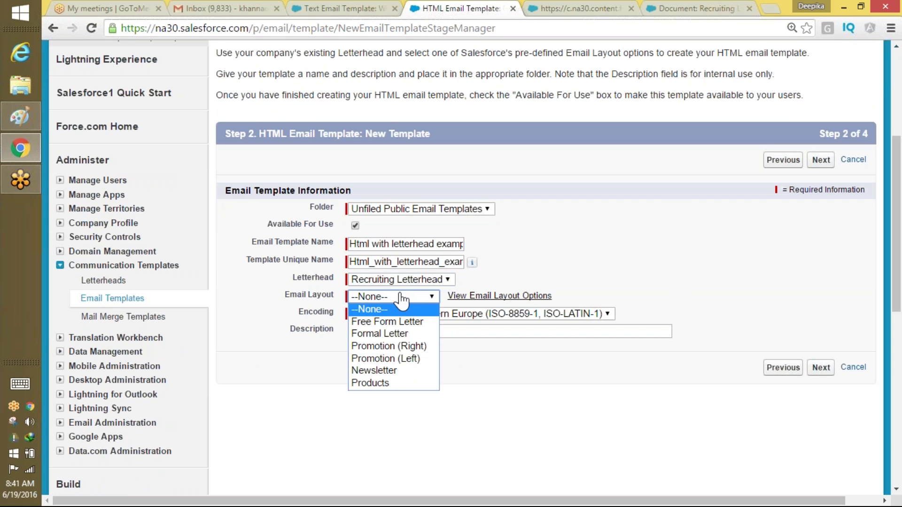
pyautogui.click(378, 334)
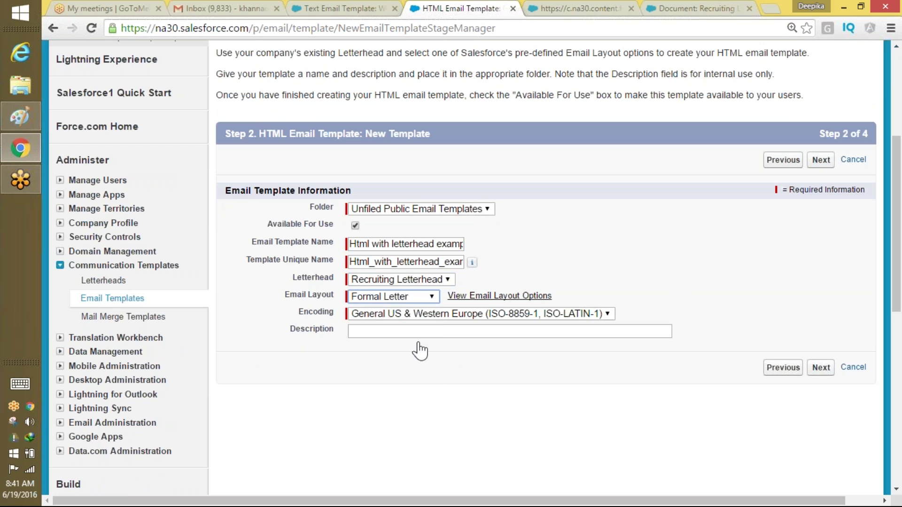
pyautogui.click(821, 367)
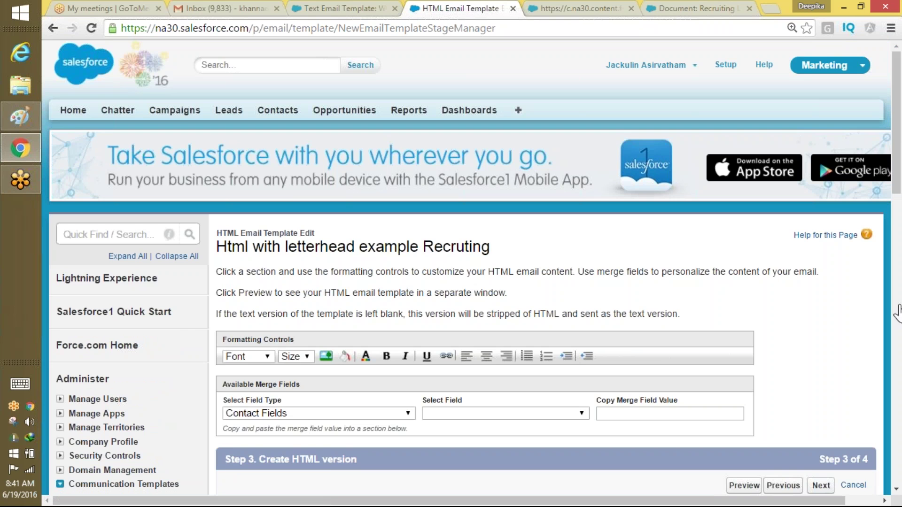
# Enter the subject 'Hello How are you????' and place the cursor in the first content section.
pyautogui.moveTo(898, 182); pyautogui.dragTo(897, 214)
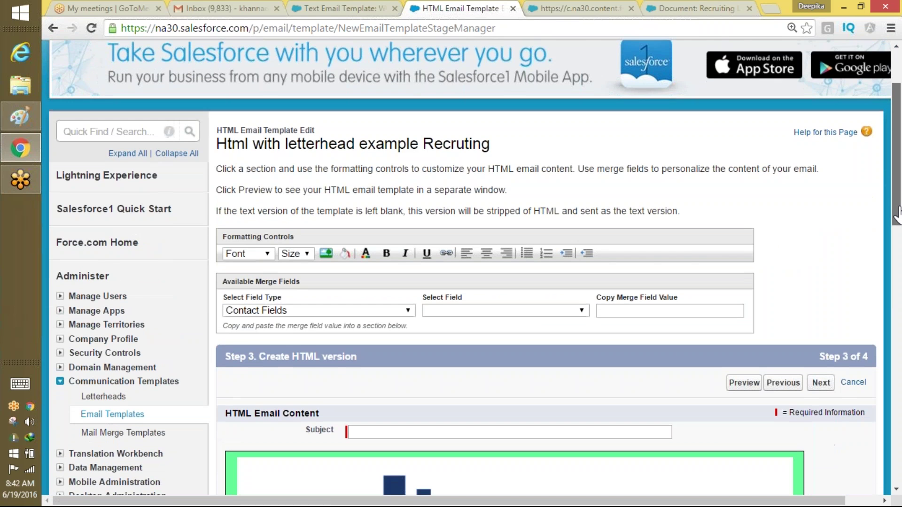
pyautogui.scroll(-5, 898, 214)
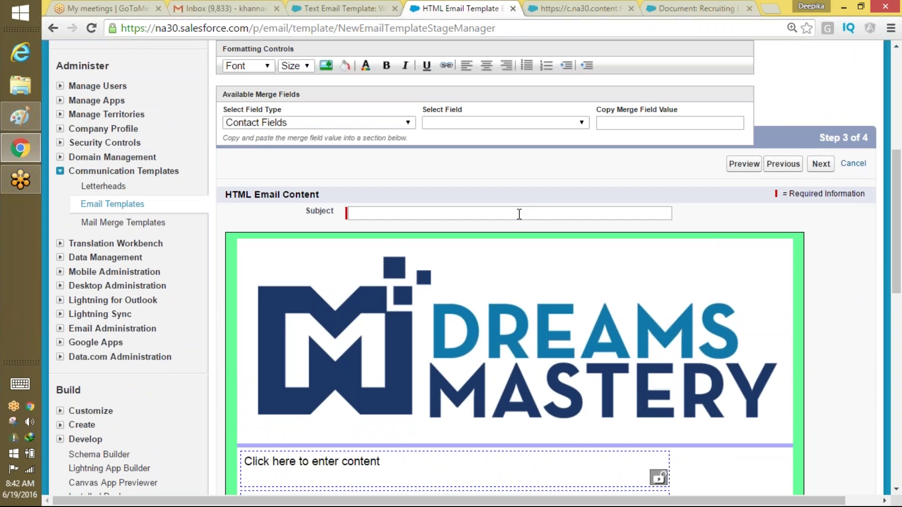
pyautogui.click(519, 214)
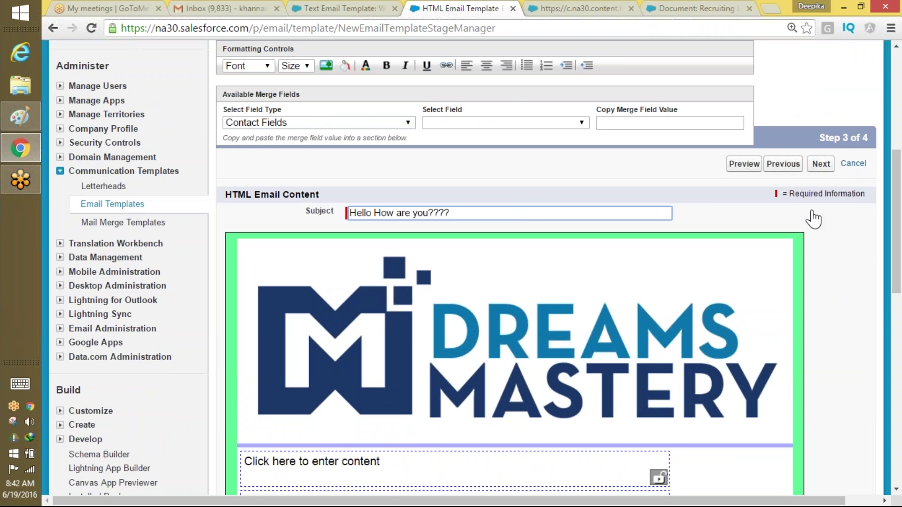
pyautogui.moveTo(896, 218); pyautogui.dragTo(855, 458)
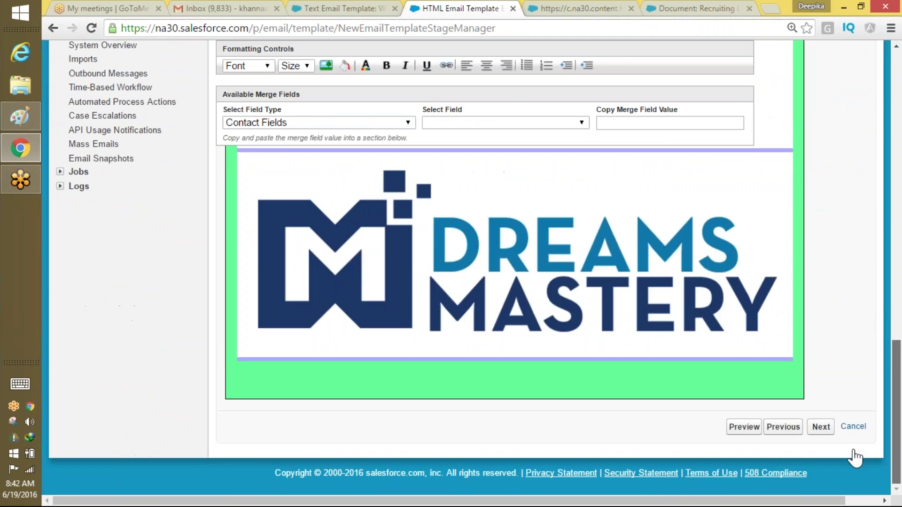
pyautogui.scroll(10, 869, 384)
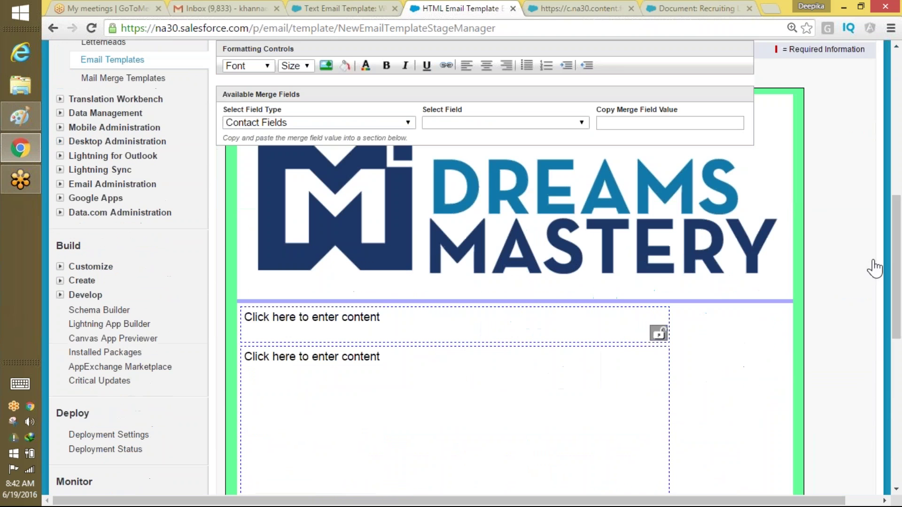
pyautogui.click(503, 339)
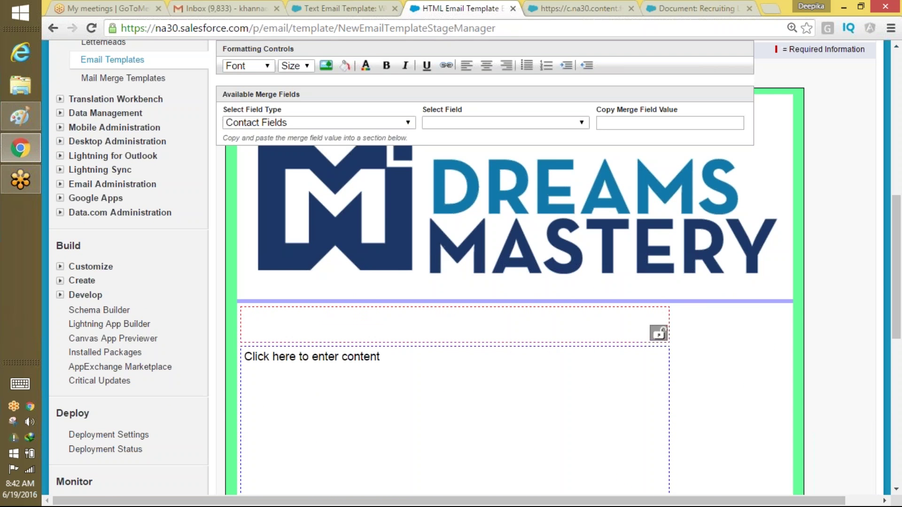
# Search the web for 'formal letter s' in a new browser tab.
pyautogui.click(770, 8)
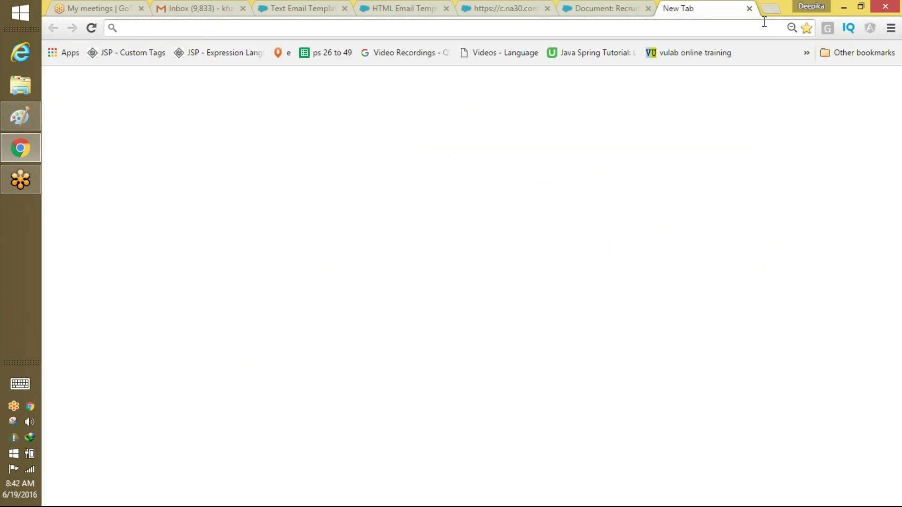
pyautogui.write('forma')
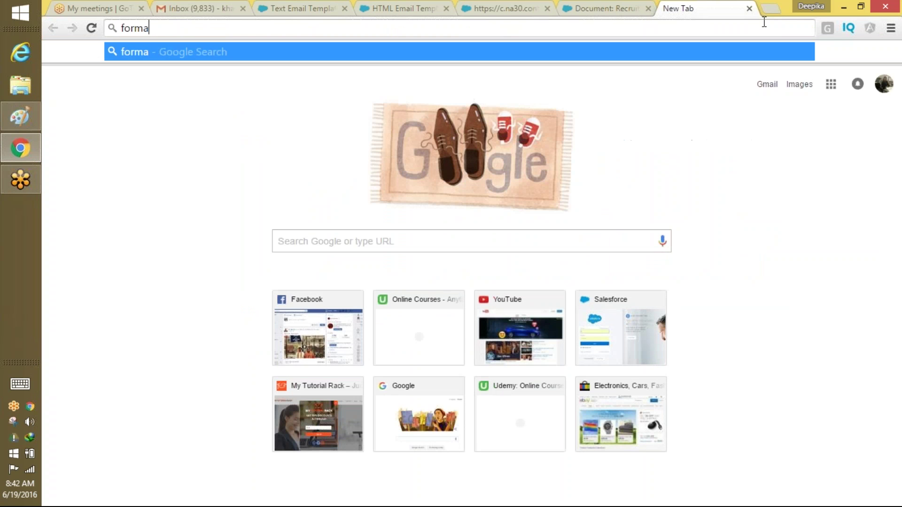
pyautogui.write('l letter s')
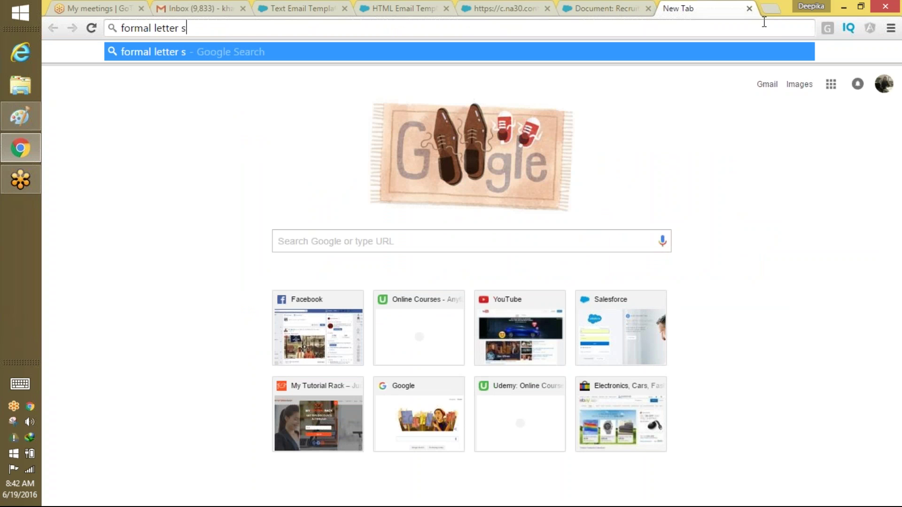
pyautogui.write('m')
pyautogui.press('BackSpace')
pyautogui.press('Return')
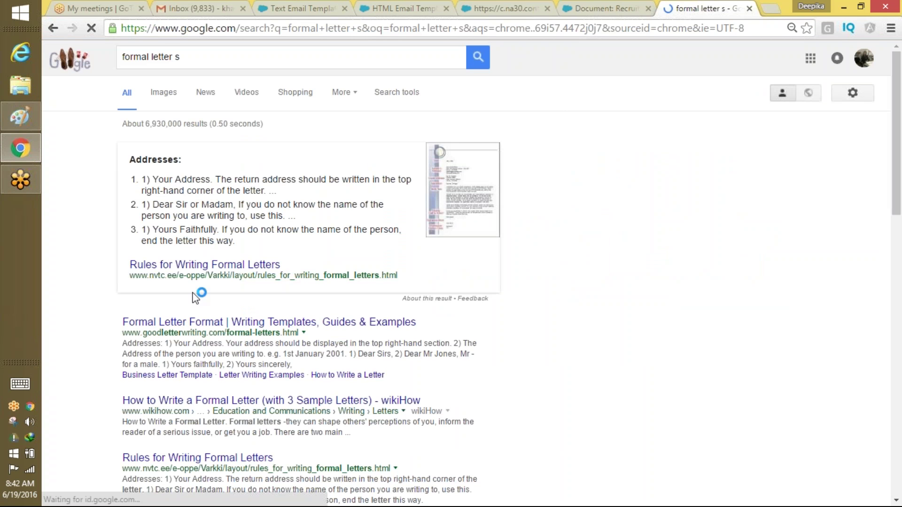
# Open goodletterwriting.com's Formal Letter Format page and copy its introductory paragraph.
pyautogui.moveTo(231, 322); pyautogui.dragTo(223, 407)
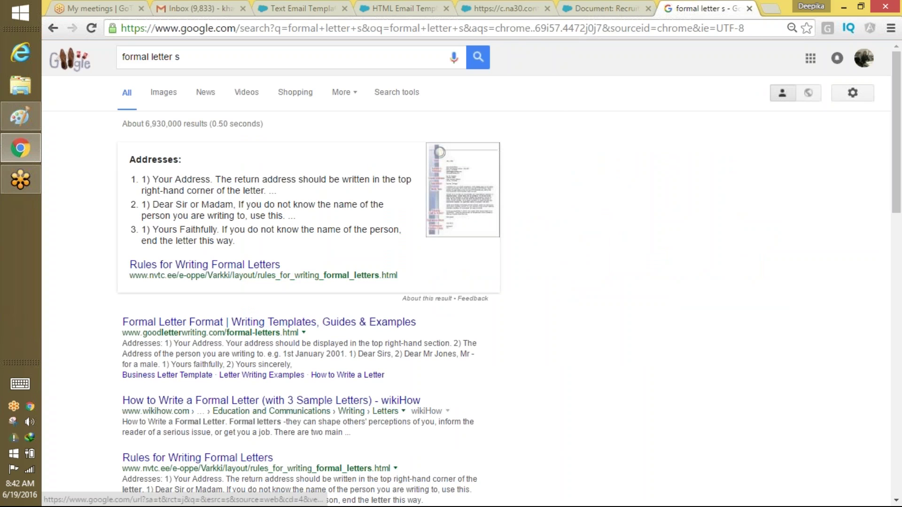
pyautogui.click(235, 322)
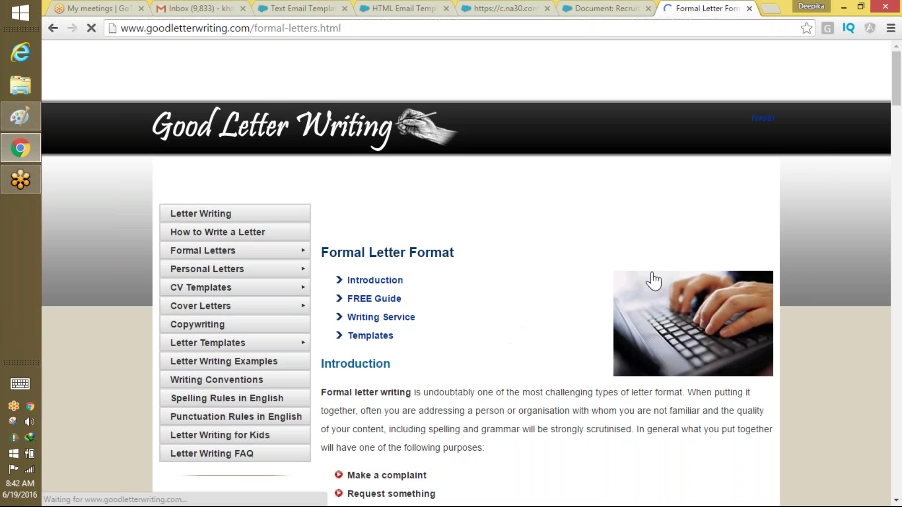
pyautogui.moveTo(485, 450); pyautogui.dragTo(328, 388)
pyautogui.hotkey('ctrl', 'c')
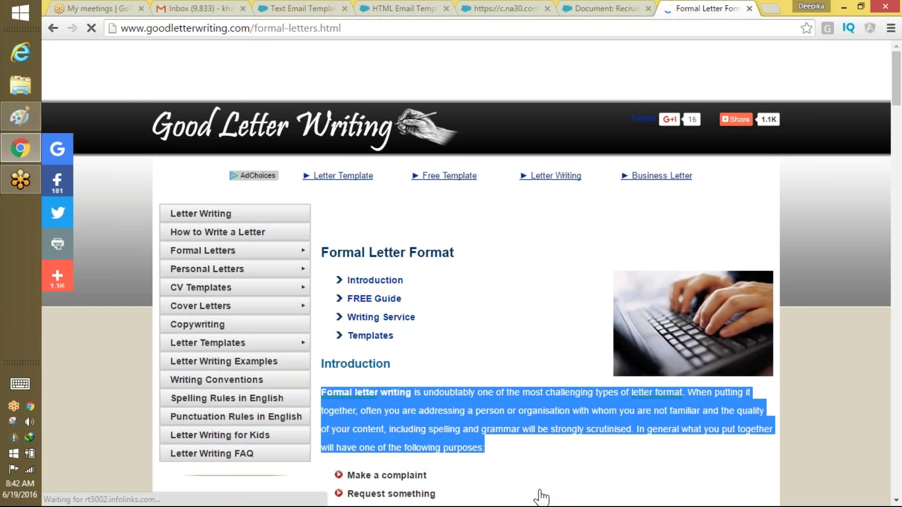
pyautogui.click(886, 158)
pyautogui.moveTo(886, 159); pyautogui.dragTo(837, 395)
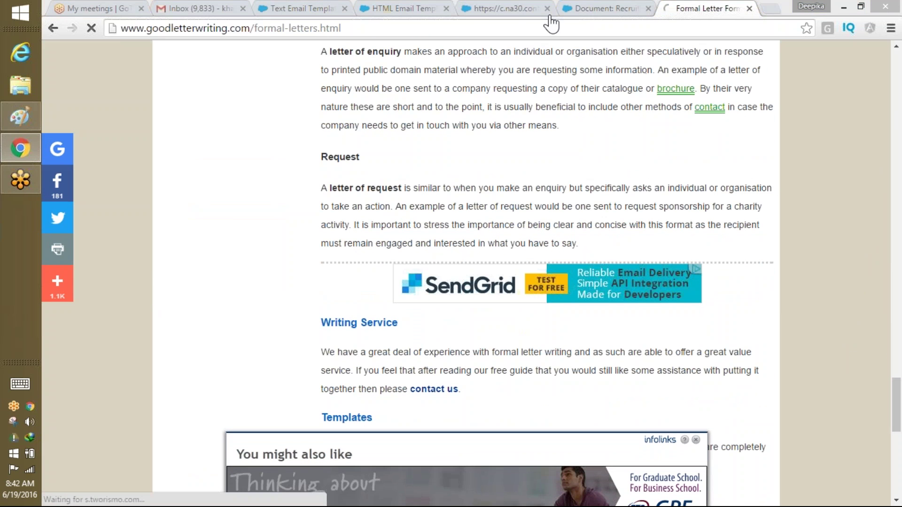
# Paste the copied formal-letter paragraph into the template's first content section.
pyautogui.click(517, 10)
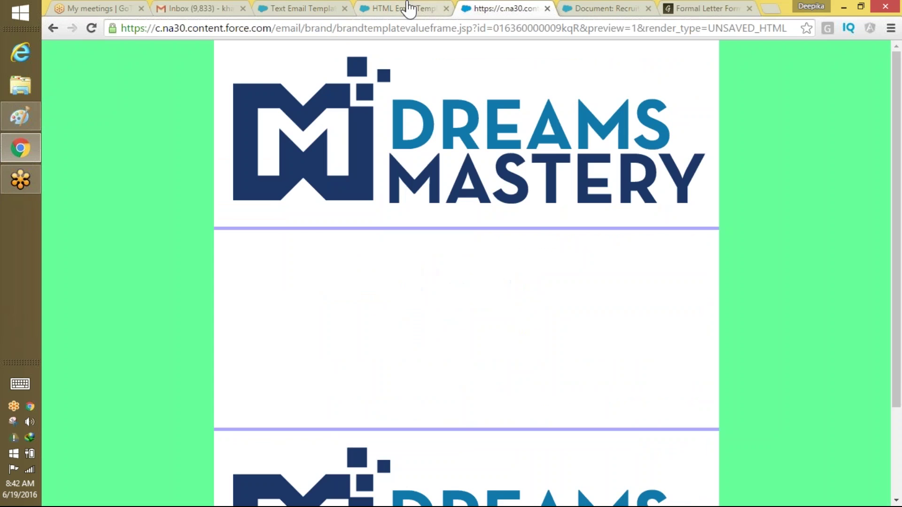
pyautogui.click(407, 9)
pyautogui.hotkey('ctrl', 'v')
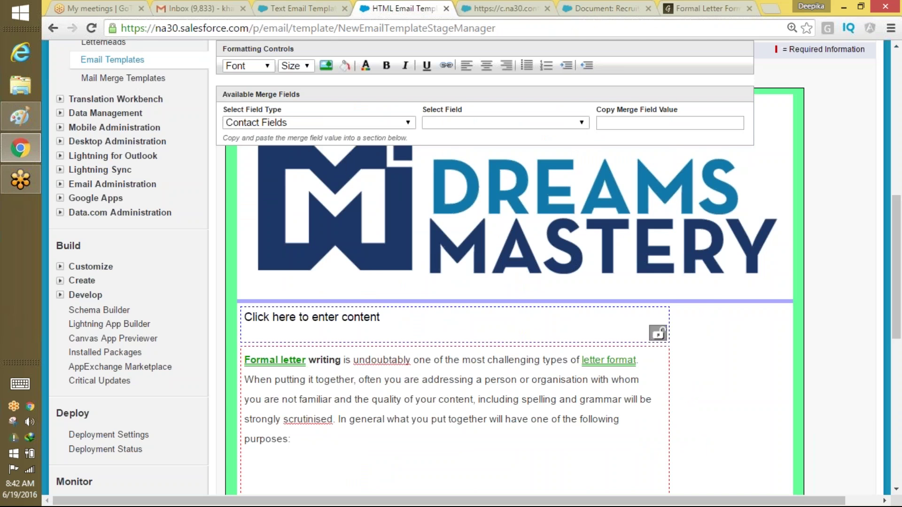
pyautogui.scroll(-6, 896, 423)
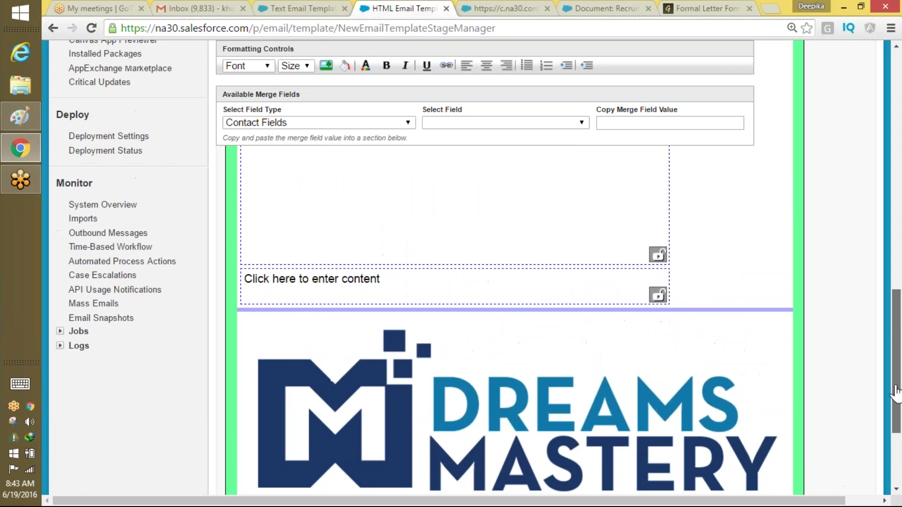
pyautogui.scroll(4, 897, 393)
pyautogui.scroll(-2, 896, 392)
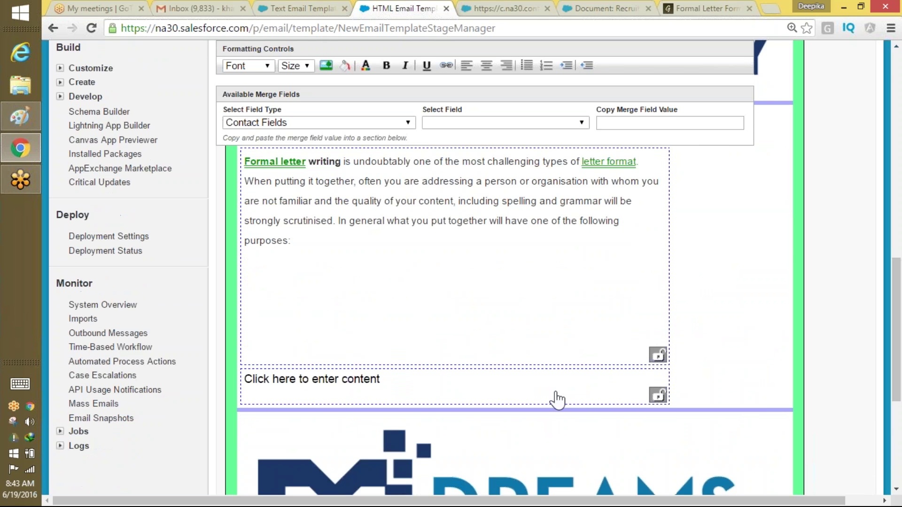
# Write 'Thank You' in the closing section and start the greeting with 'hi'.
pyautogui.click(558, 400)
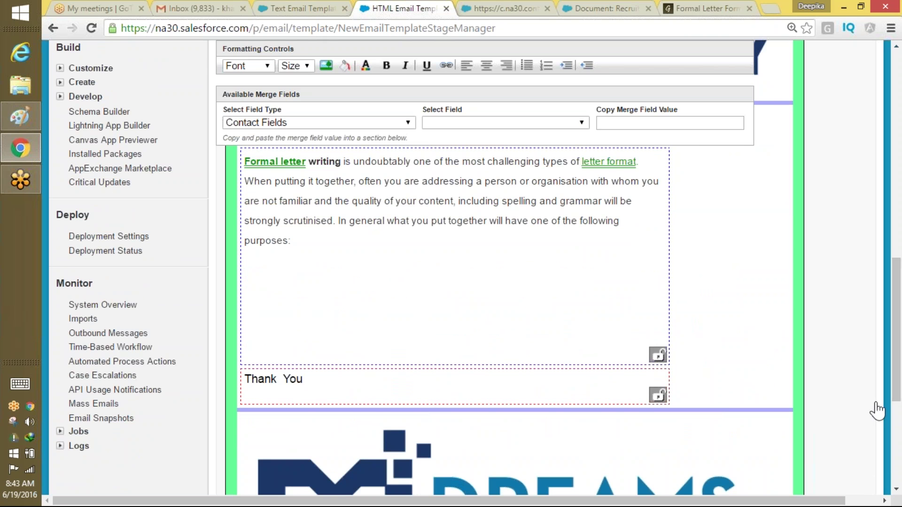
pyautogui.scroll(1, 897, 380)
pyautogui.scroll(3, 897, 380)
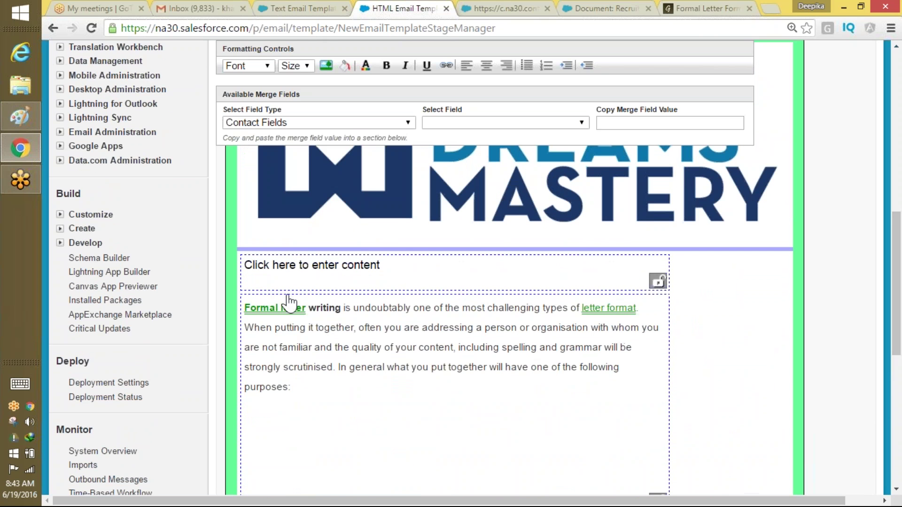
pyautogui.click(306, 259)
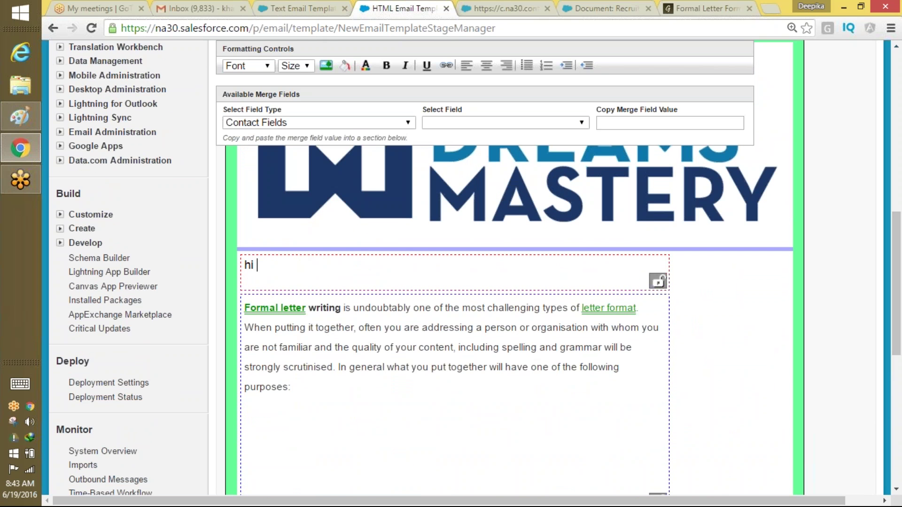
# Insert the Candidate Owner First Name merge field into the greeting and type 'Dear'.
pyautogui.click(407, 122)
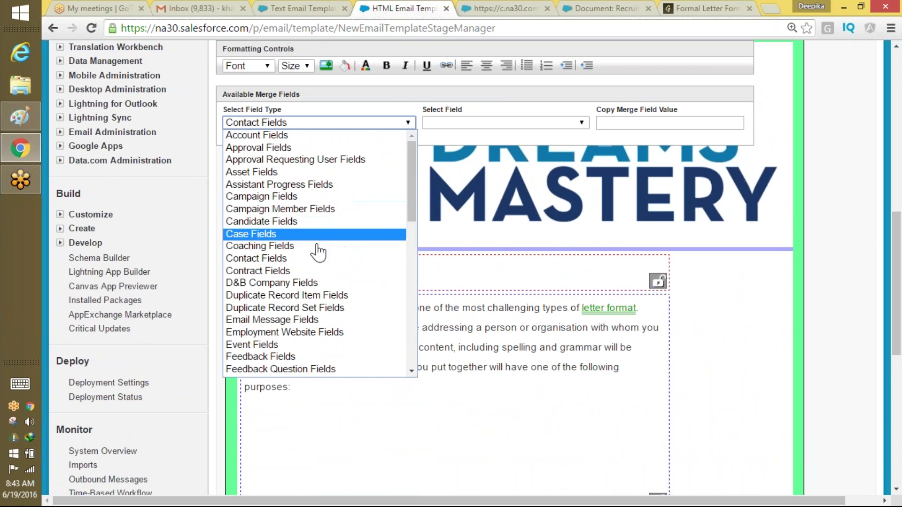
pyautogui.click(314, 221)
pyautogui.click(485, 124)
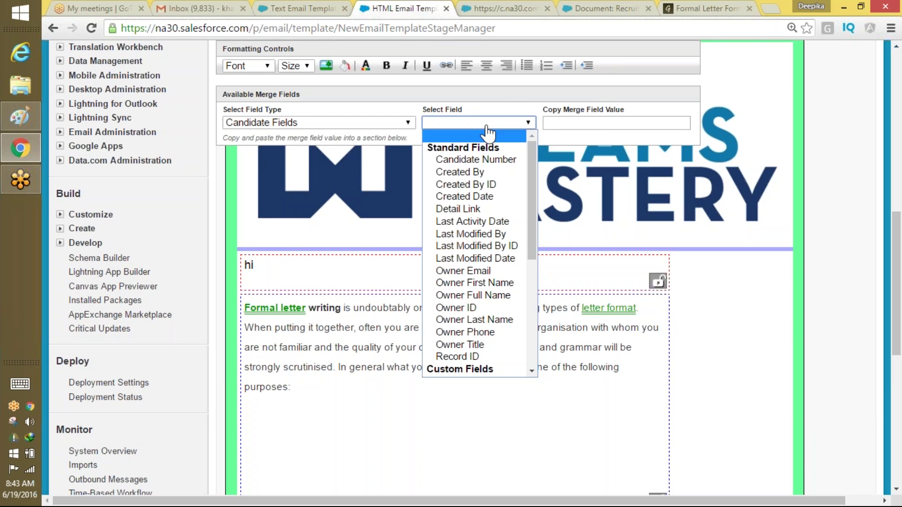
pyautogui.click(485, 284)
pyautogui.hotkey('ctrl', 'c')
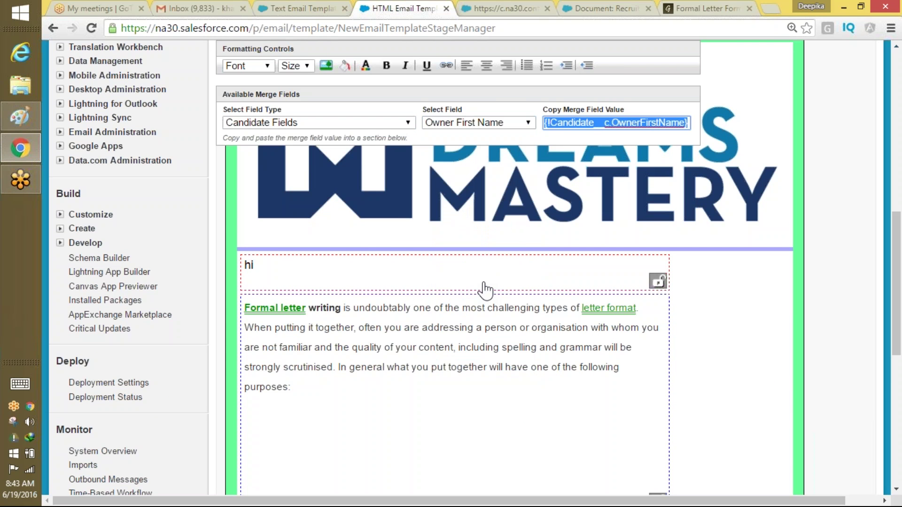
pyautogui.click(288, 268)
pyautogui.hotkey('ctrl', 'v')
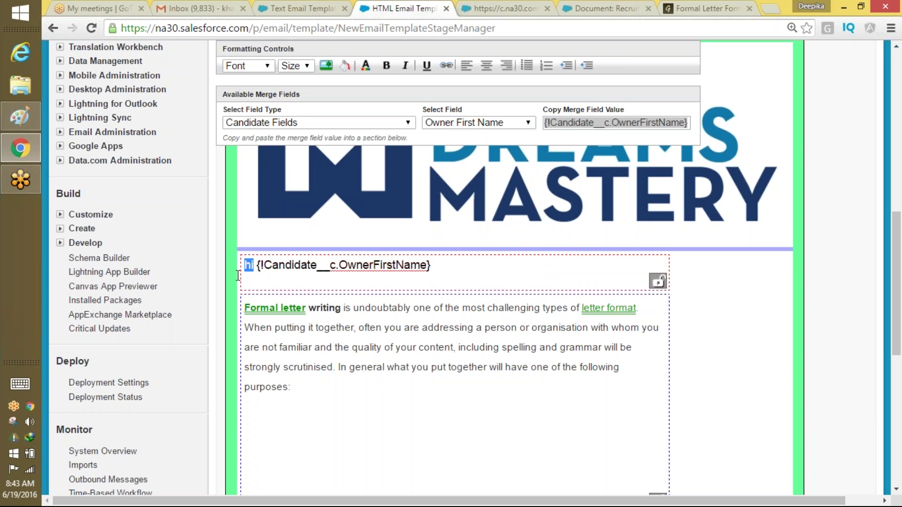
pyautogui.write('Dear')
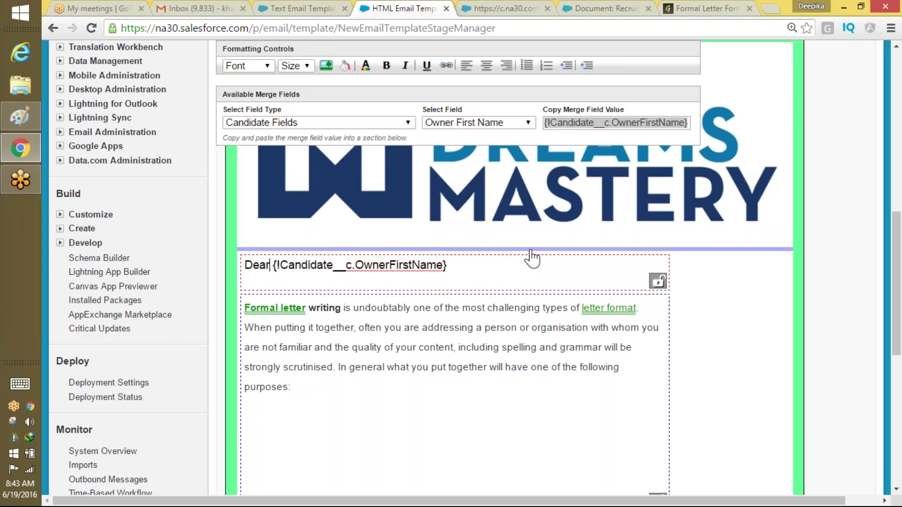
# Add the Candidate Owner Last Name merge field after the first name in the greeting.
pyautogui.click(500, 125)
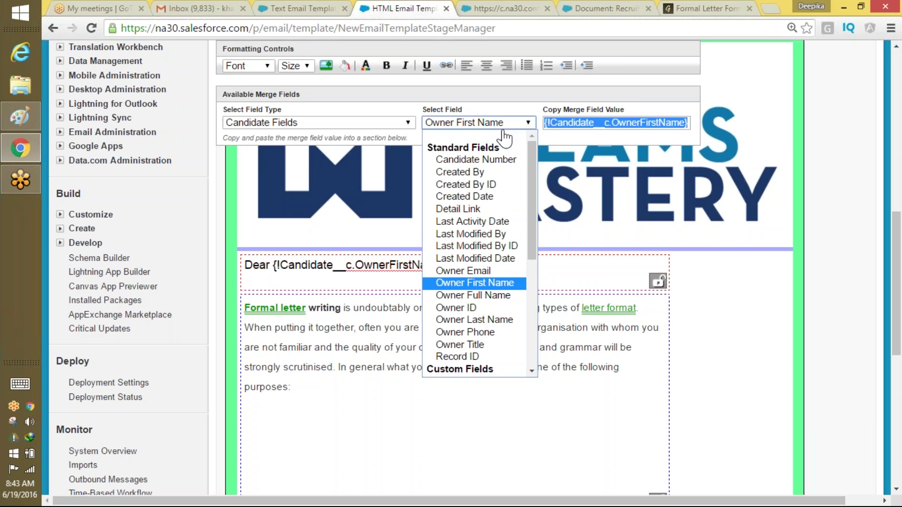
pyautogui.click(486, 320)
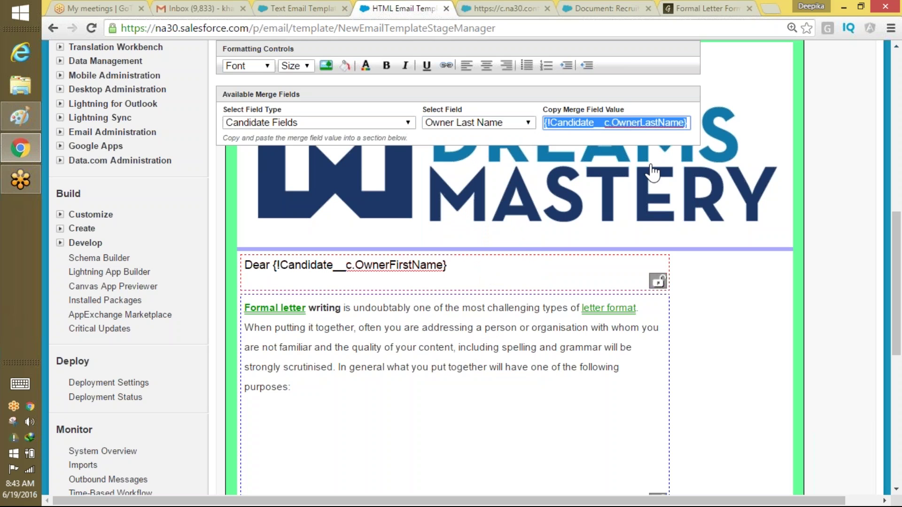
pyautogui.click(459, 259)
pyautogui.write('{!Candidate__c.OwnerLastName}')
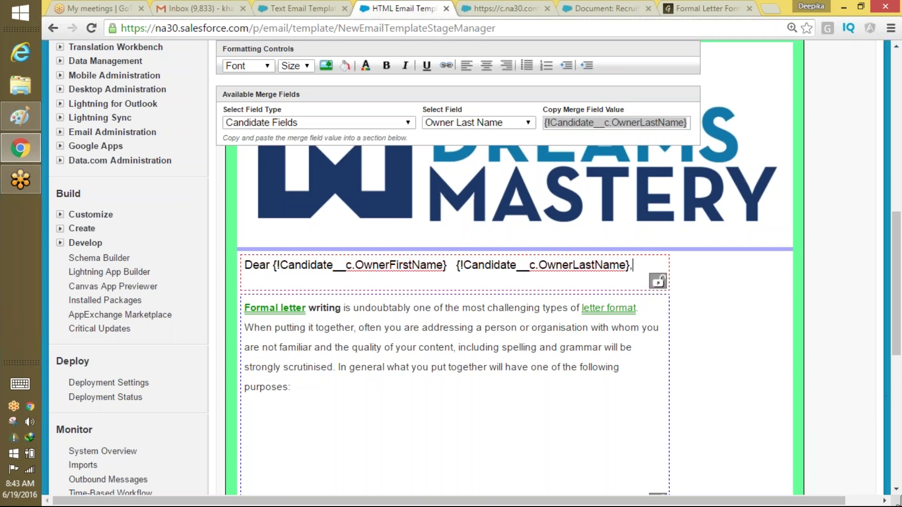
pyautogui.scroll(-9, 897, 493)
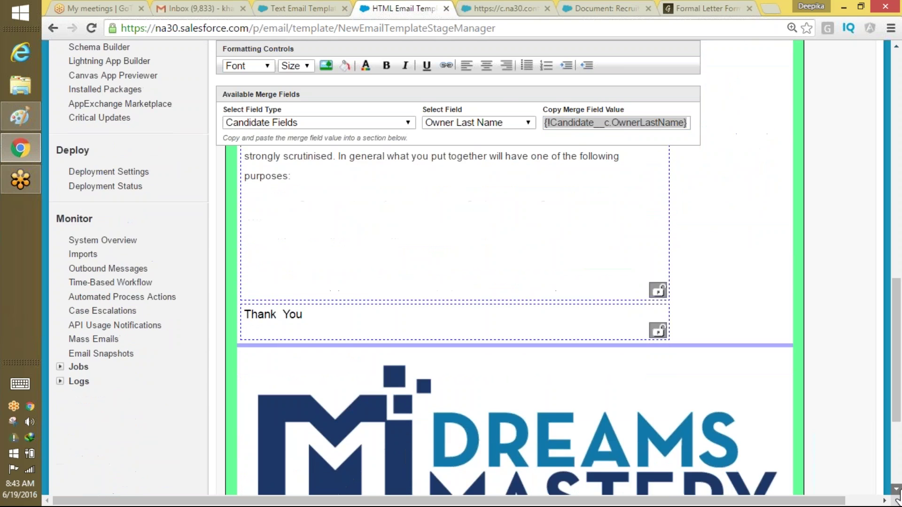
# On the text-only step, copy text from the HTML version, then clear the text body.
pyautogui.click(822, 427)
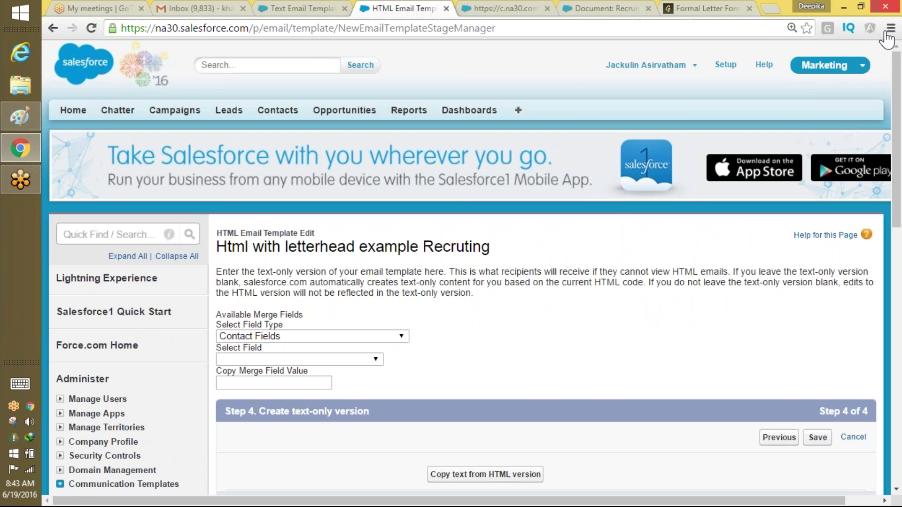
pyautogui.moveTo(895, 149); pyautogui.dragTo(886, 220)
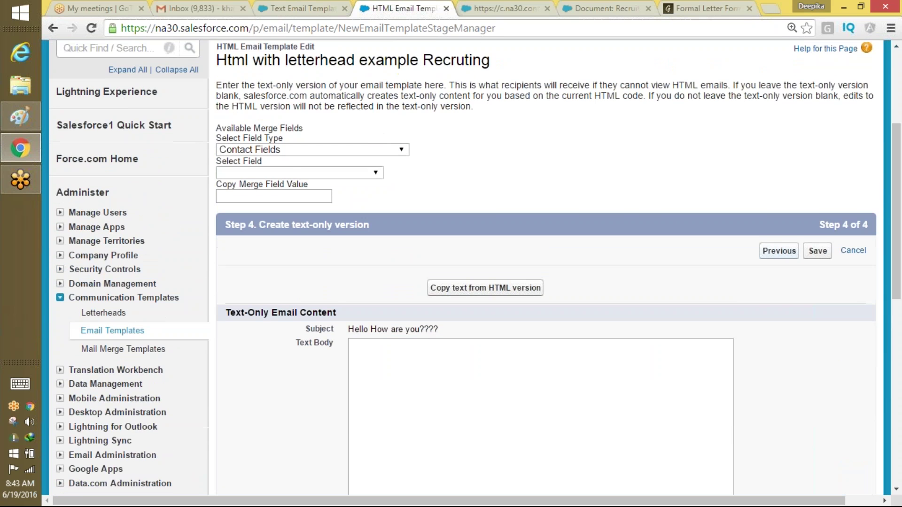
pyautogui.click(486, 394)
pyautogui.click(505, 292)
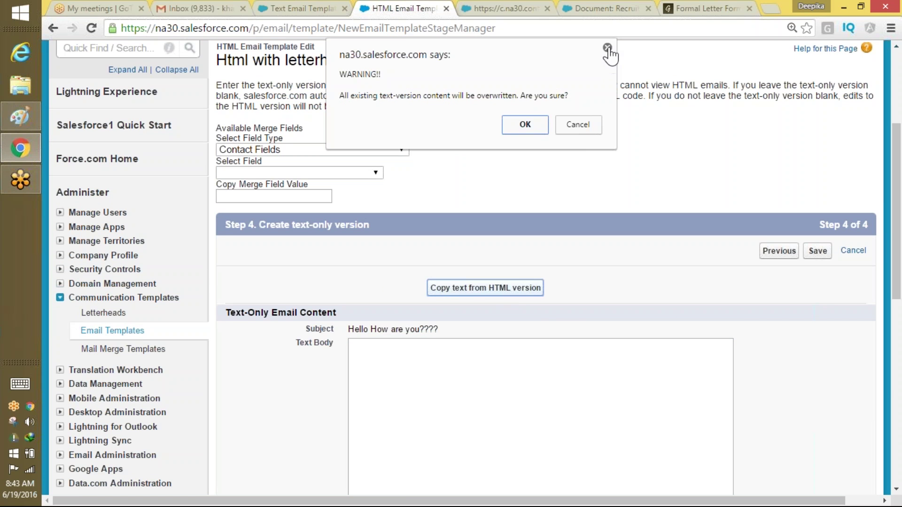
pyautogui.click(607, 48)
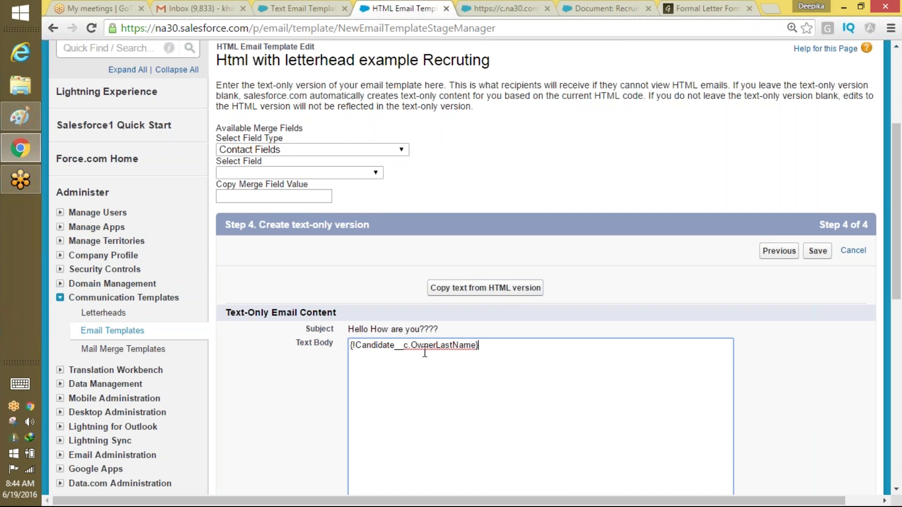
pyautogui.hotkey('ctrl', 'a')
pyautogui.press('BackSpace')
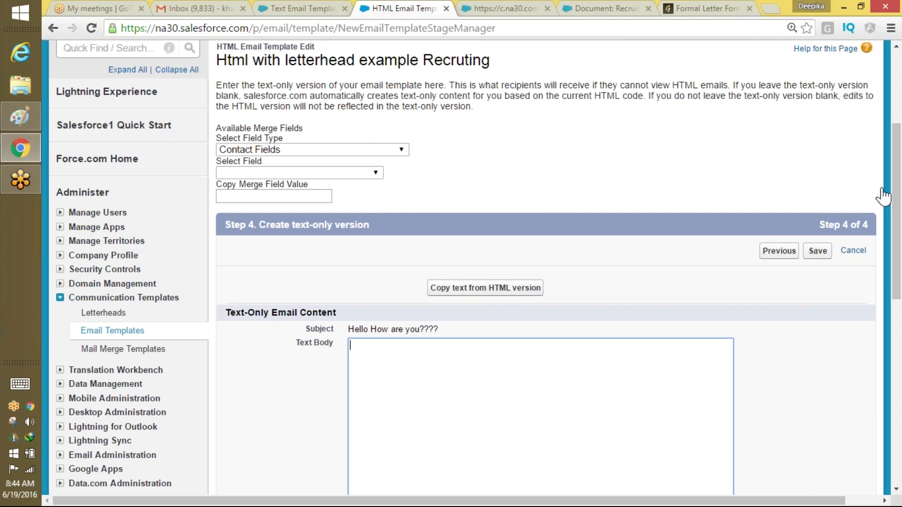
pyautogui.scroll(1, 898, 193)
pyautogui.moveTo(900, 193); pyautogui.dragTo(900, 195)
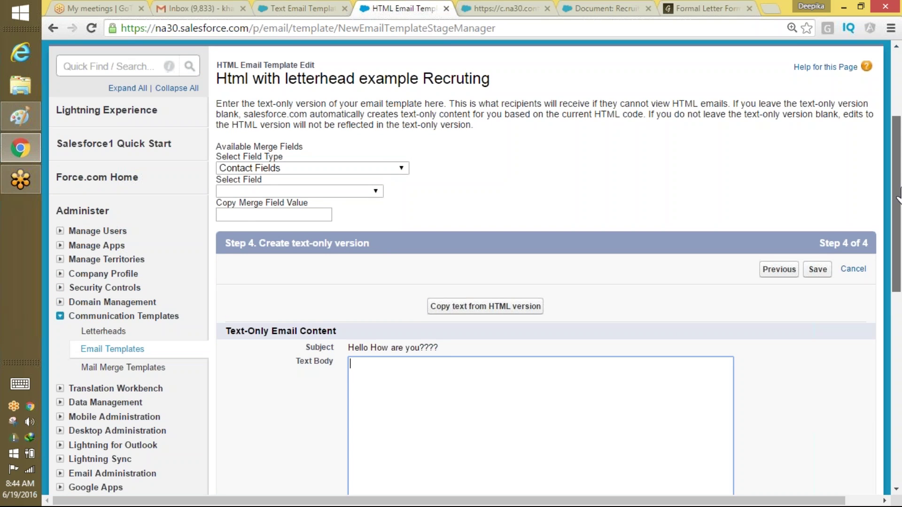
pyautogui.moveTo(899, 197); pyautogui.dragTo(879, 256)
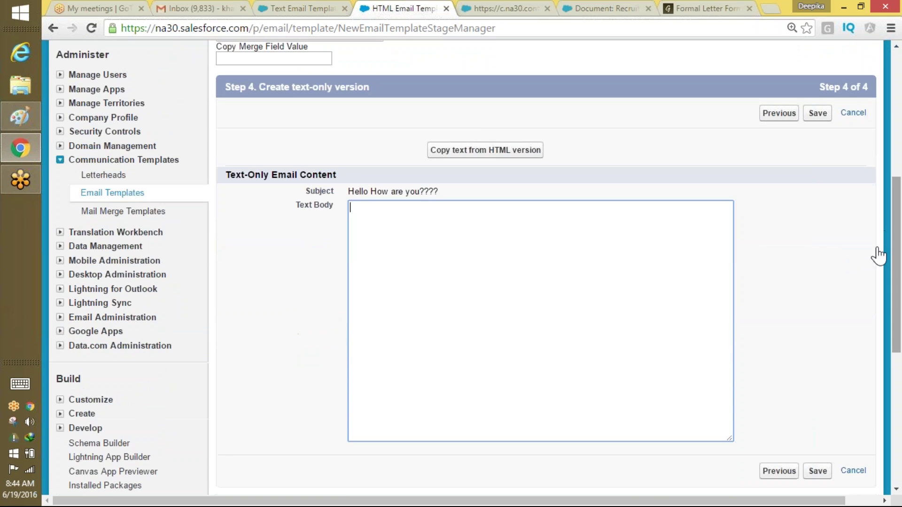
# Check the formal letter article and logo tabs, close the letterhead preview, and save the template.
pyautogui.click(707, 8)
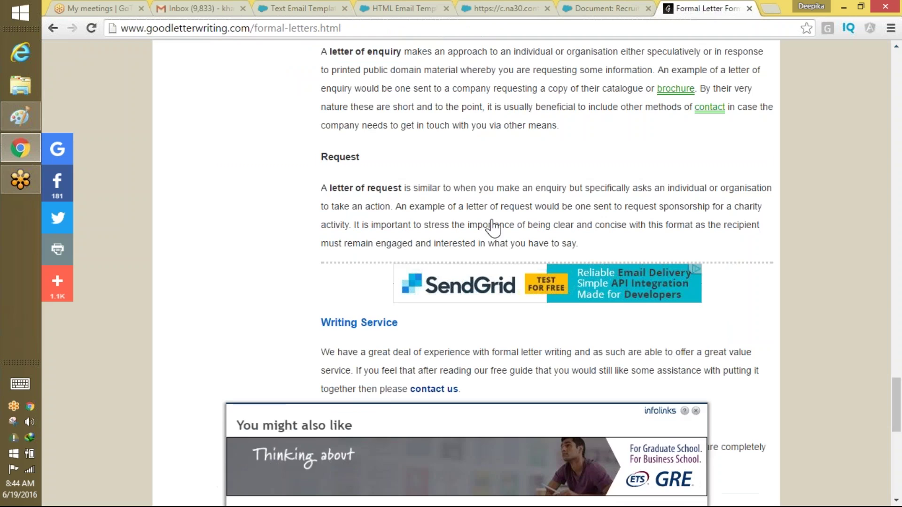
pyautogui.moveTo(303, 195); pyautogui.dragTo(581, 228)
pyautogui.click(301, 196)
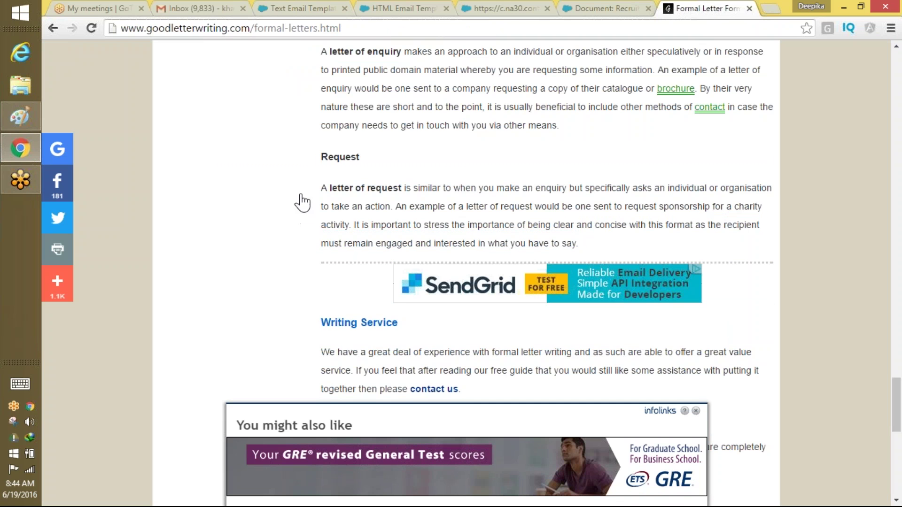
pyautogui.moveTo(301, 196); pyautogui.dragTo(323, 189)
pyautogui.click(606, 9)
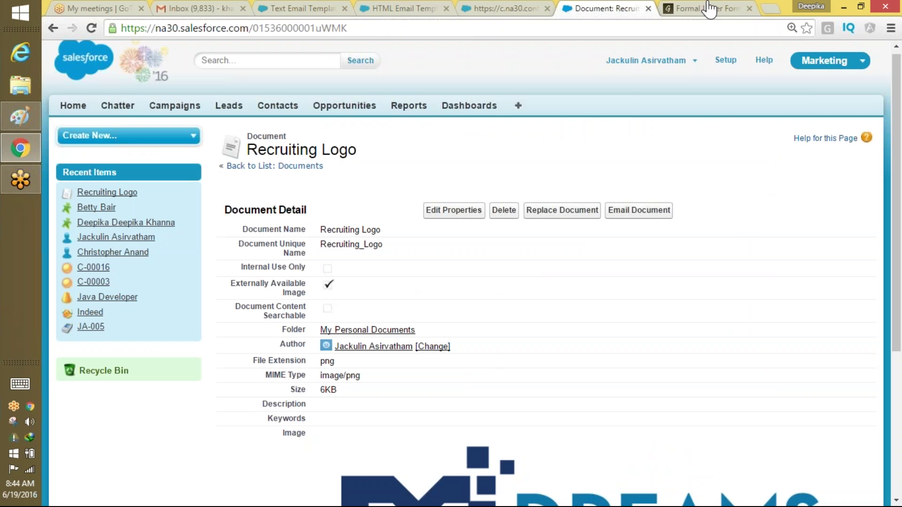
pyautogui.click(709, 8)
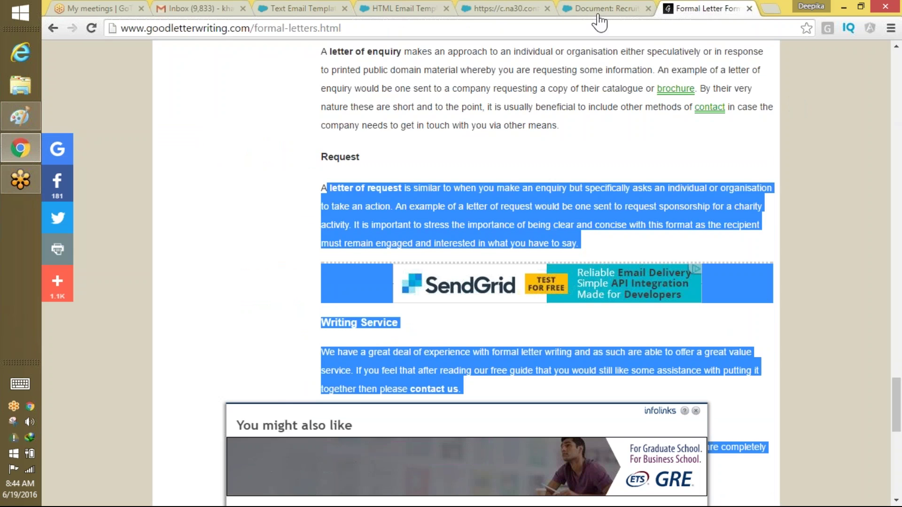
pyautogui.click(598, 10)
pyautogui.click(517, 11)
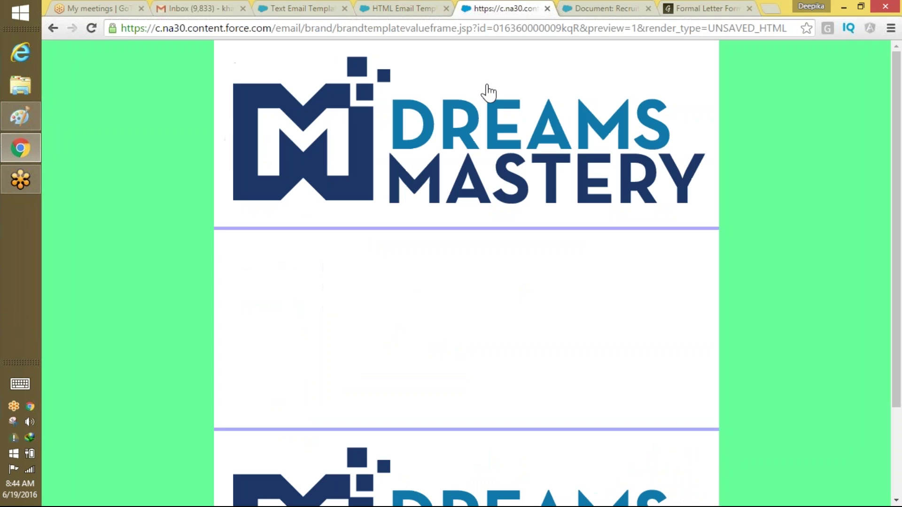
pyautogui.click(548, 9)
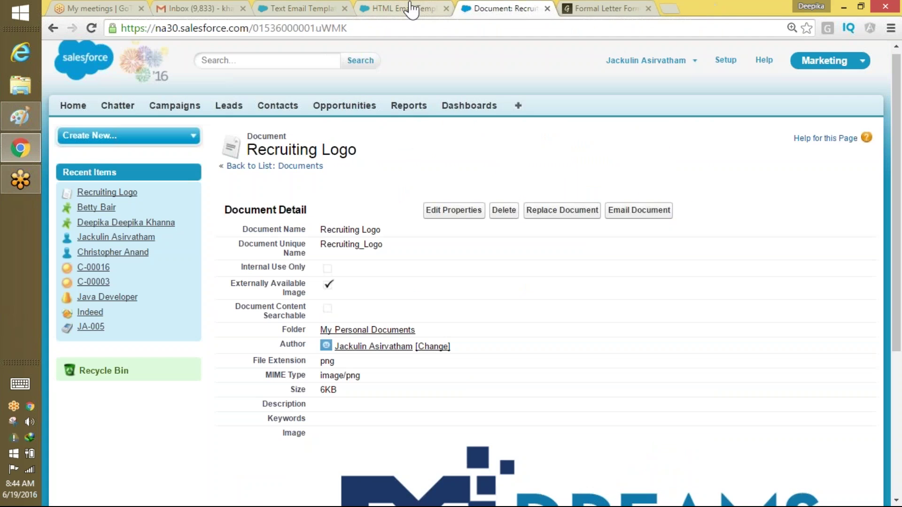
pyautogui.click(411, 8)
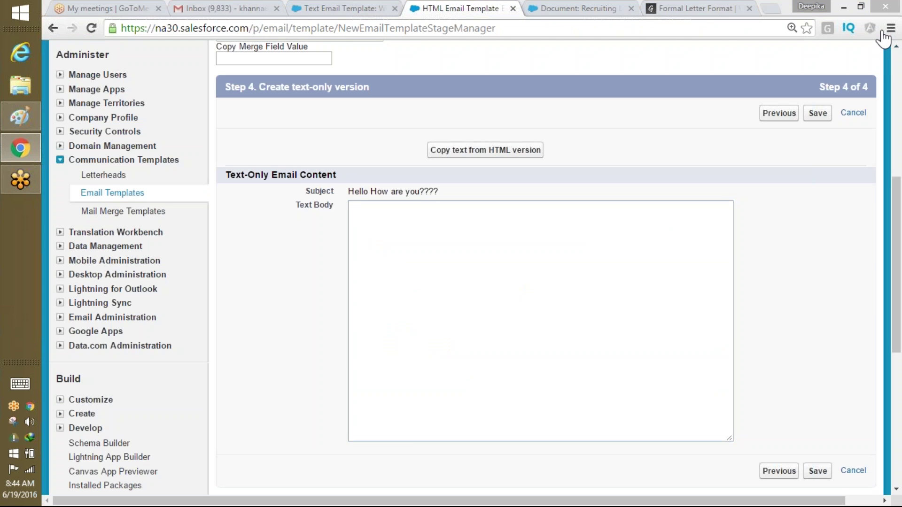
pyautogui.scroll(-3, 874, 315)
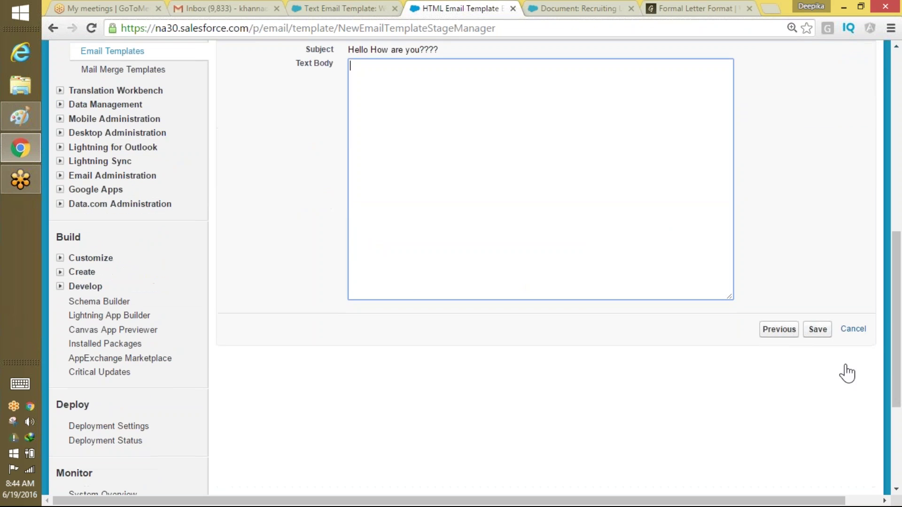
pyautogui.click(820, 330)
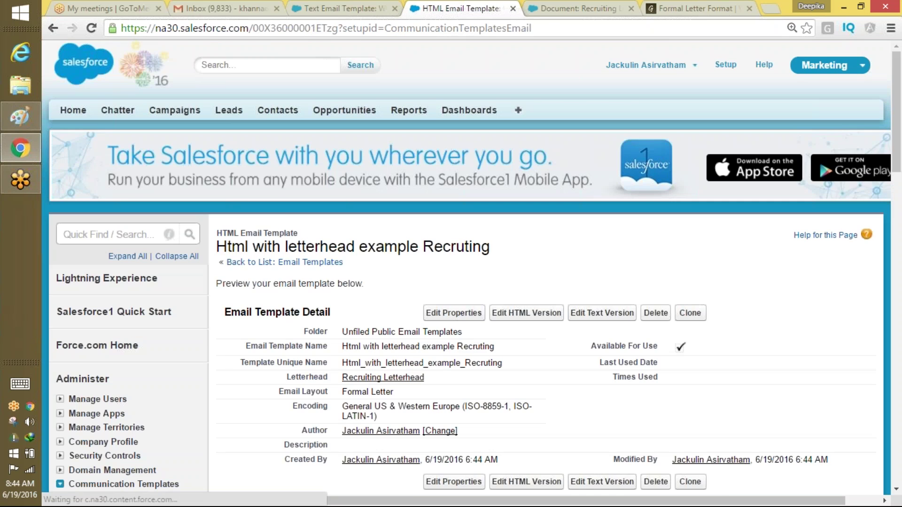
# Scroll to the saved template's HTML preview and select the Dear greeting and letter body.
pyautogui.moveTo(896, 112); pyautogui.dragTo(880, 258)
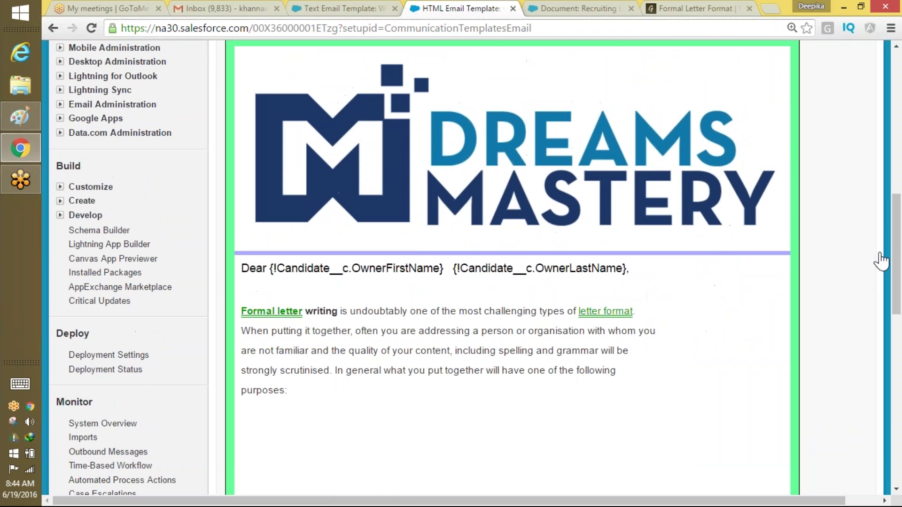
pyautogui.moveTo(612, 421); pyautogui.dragTo(248, 323)
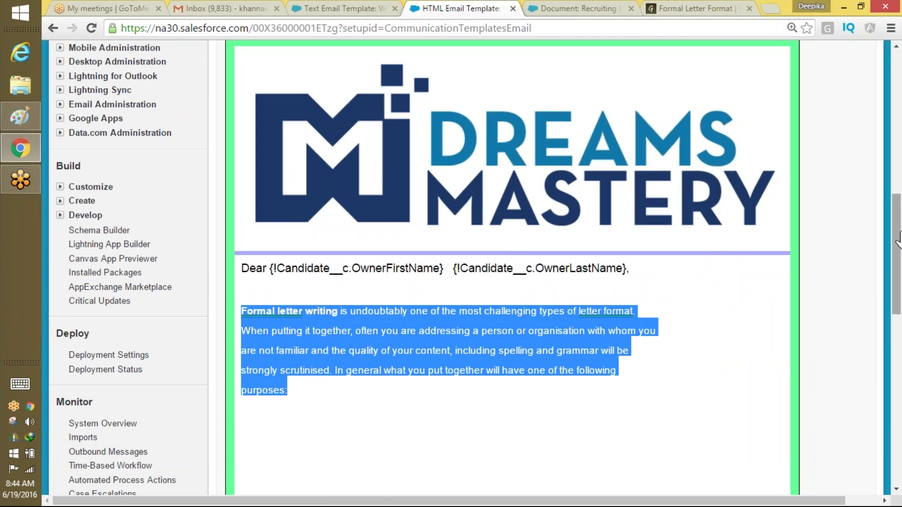
pyautogui.moveTo(897, 263); pyautogui.dragTo(519, 125)
# Use Send Test and Verify Merge Fields to email the preview to your own Gmail address.
pyautogui.click(520, 123)
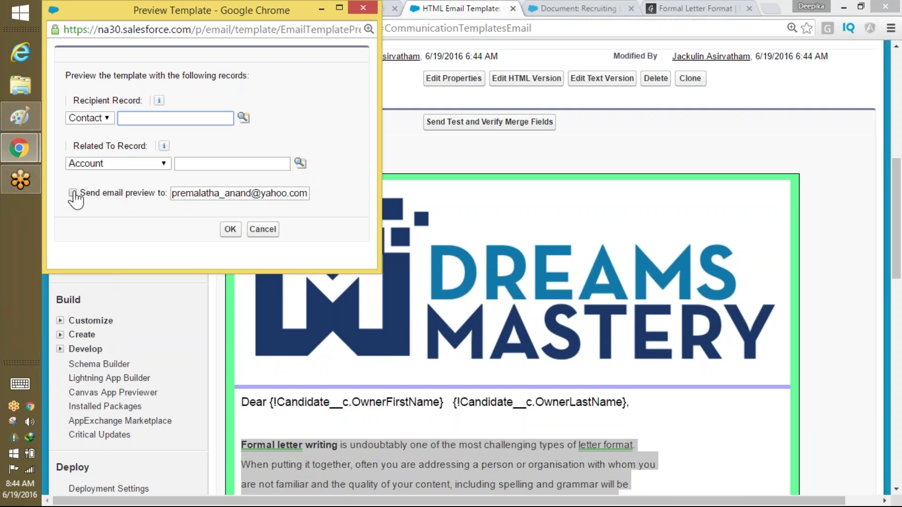
pyautogui.click(73, 193)
pyautogui.doubleClick(228, 194)
pyautogui.tripleClick(229, 194)
pyautogui.write('k')
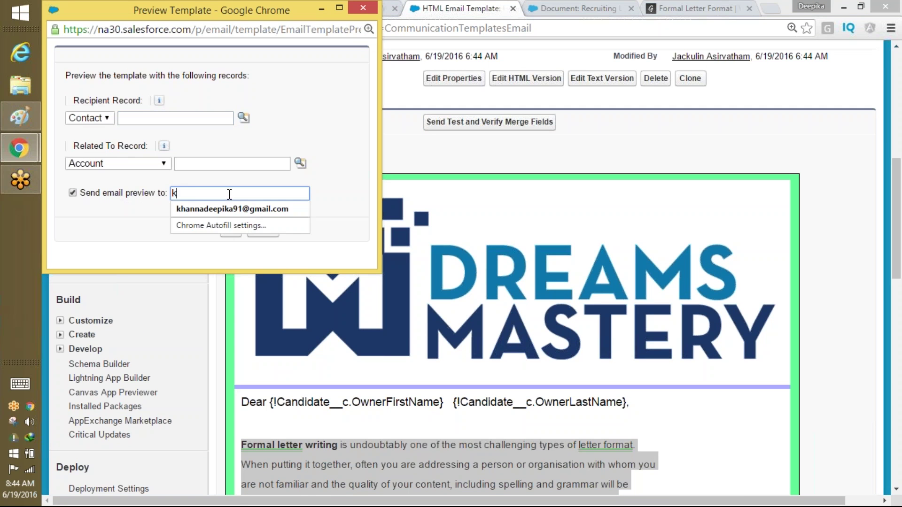
pyautogui.write('hann')
pyautogui.click(232, 208)
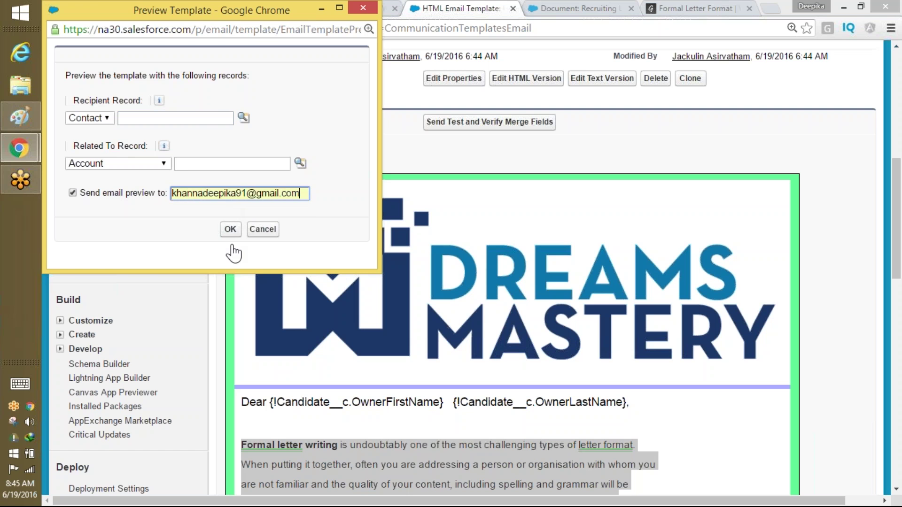
pyautogui.click(230, 229)
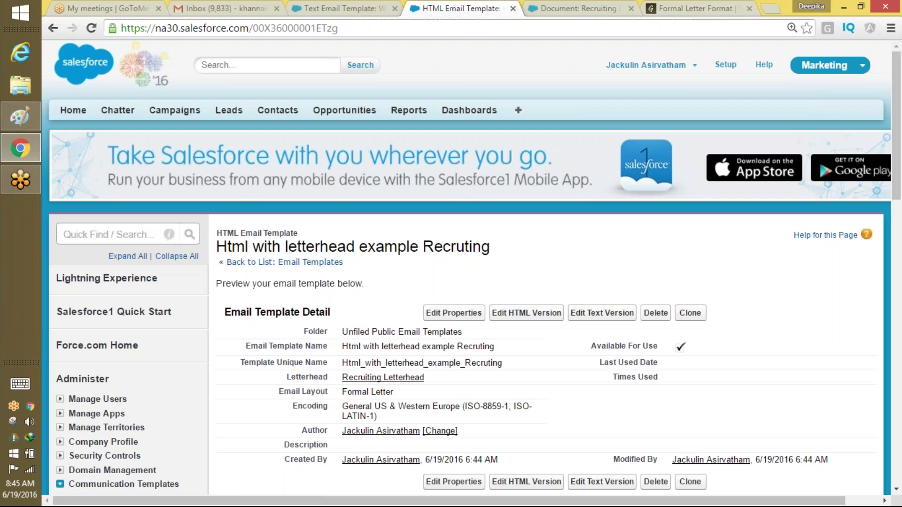
# Refresh the Gmail inbox to look for the test email, then return to the Recruiting Logo document page.
pyautogui.click(229, 8)
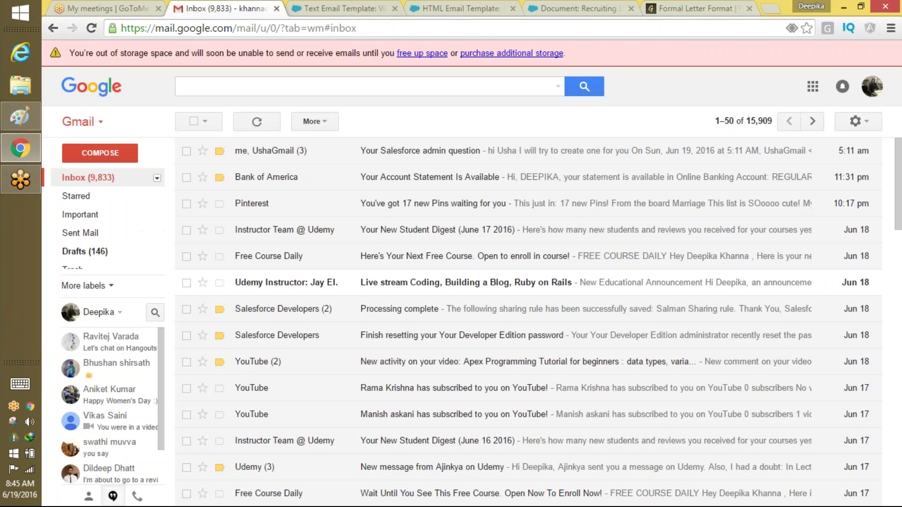
pyautogui.click(112, 180)
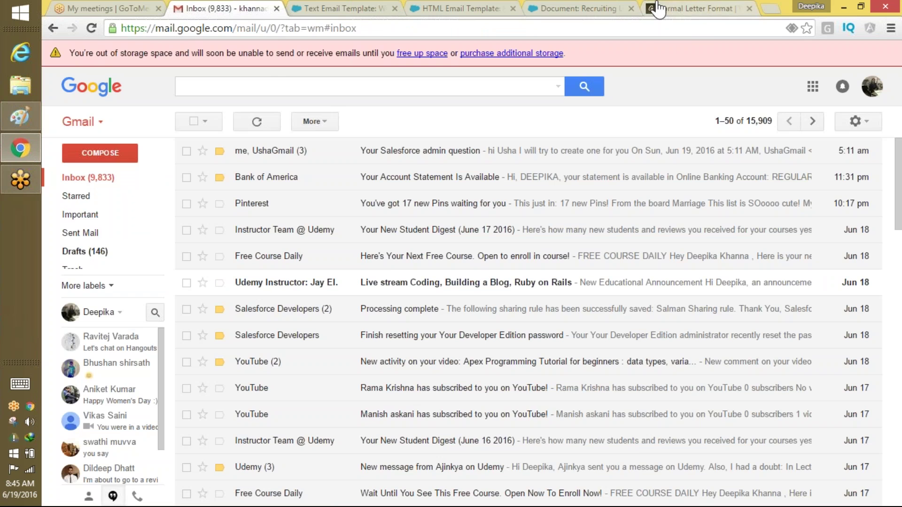
pyautogui.click(689, 7)
pyautogui.click(607, 8)
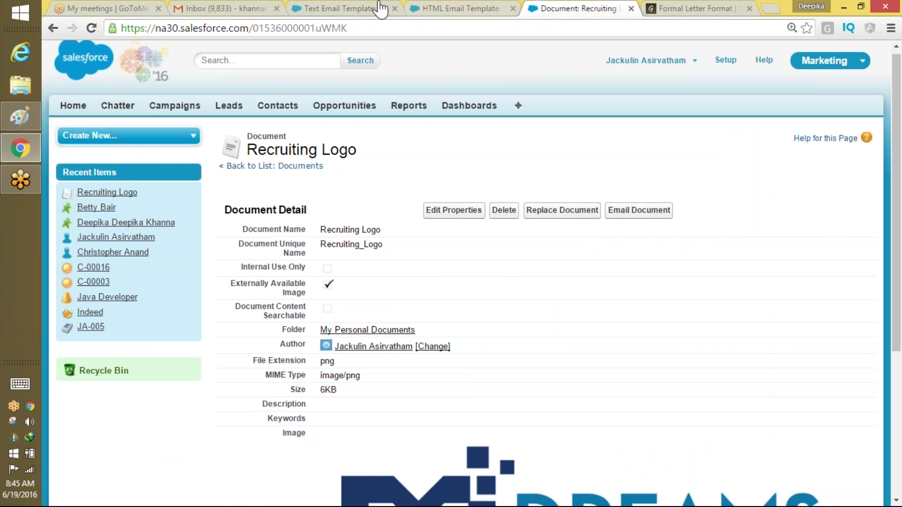
# Compare the text and HTML email template pages, ending on the HTML letterhead template.
pyautogui.click(452, 8)
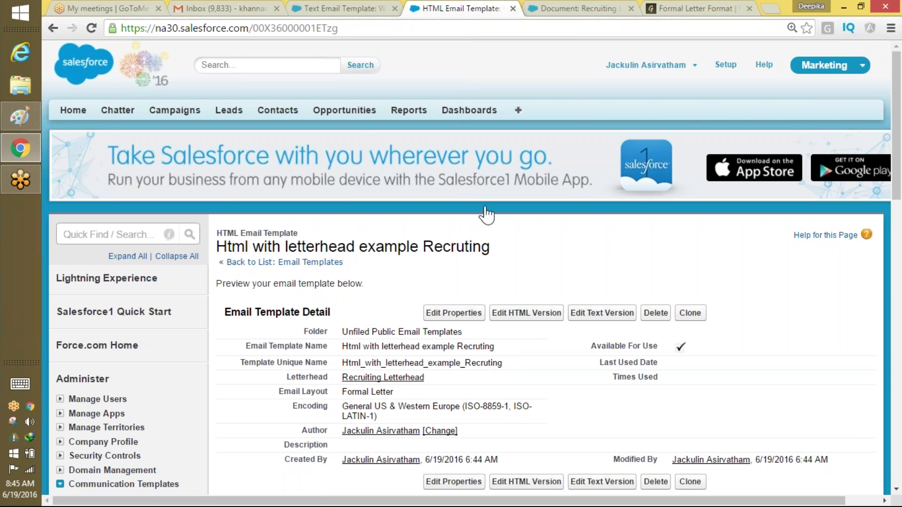
pyautogui.click(303, 8)
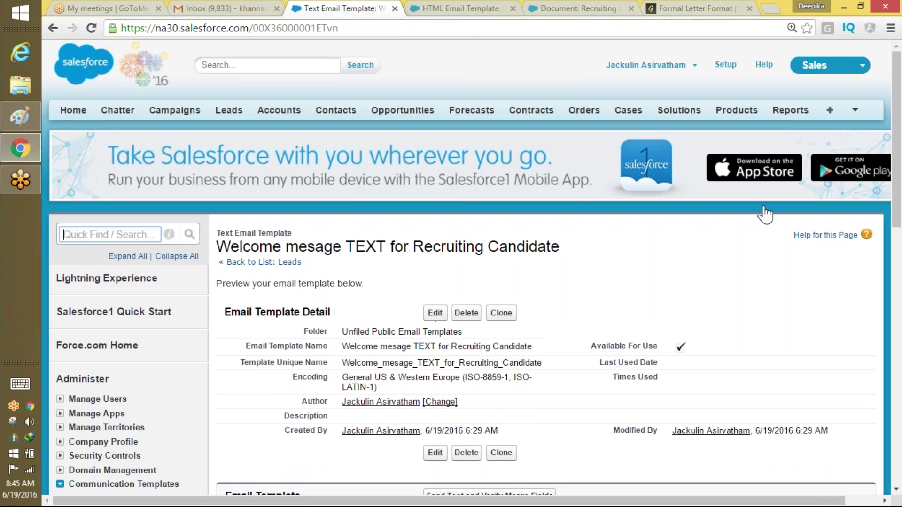
pyautogui.scroll(-6, 870, 226)
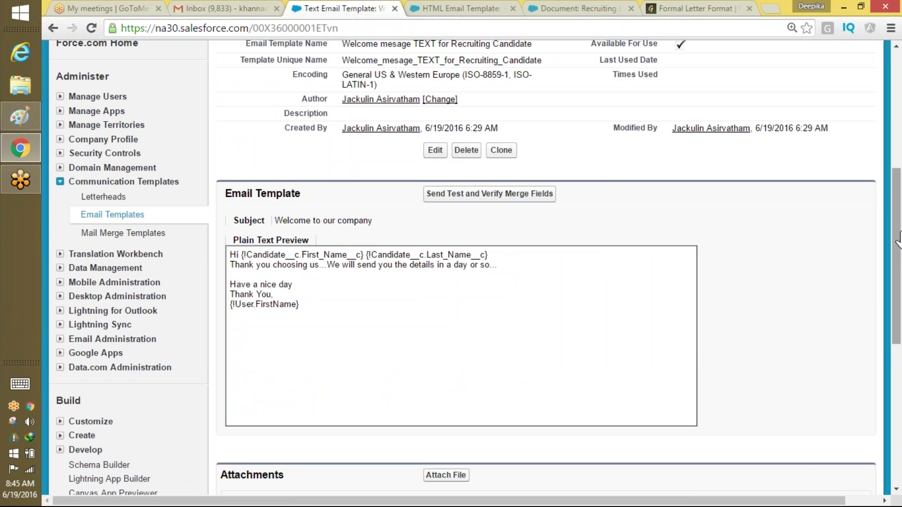
pyautogui.moveTo(899, 234)
pyautogui.mouseDown()
pyautogui.moveTo(900, 191)
pyautogui.moveTo(899, 234)
pyautogui.mouseUp()
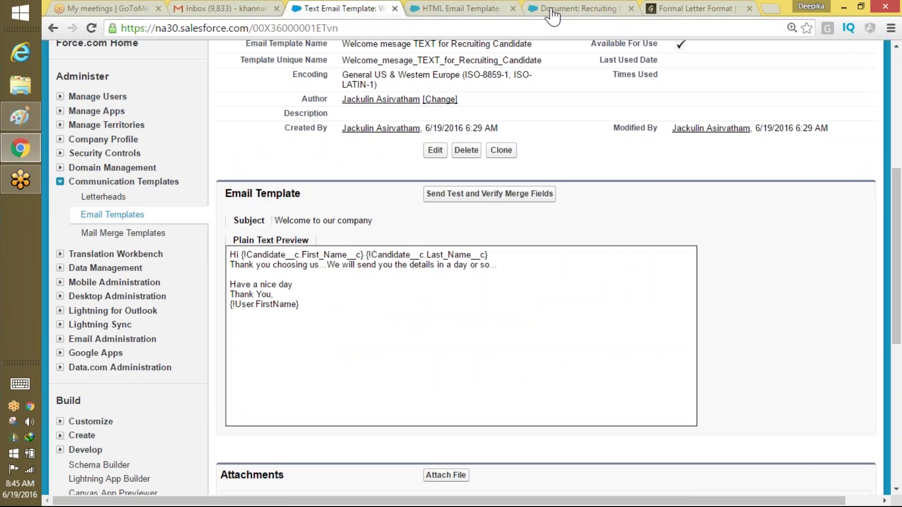
pyautogui.click(460, 8)
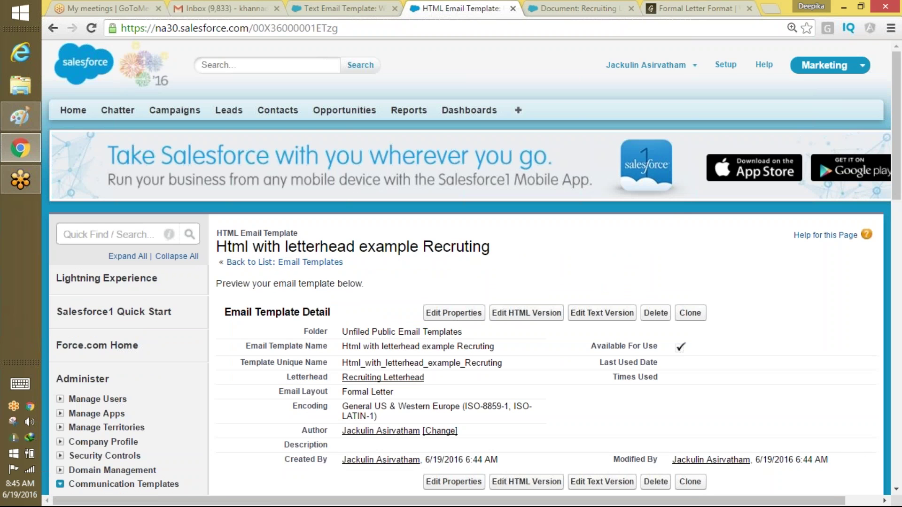
pyautogui.scroll(-7, 897, 497)
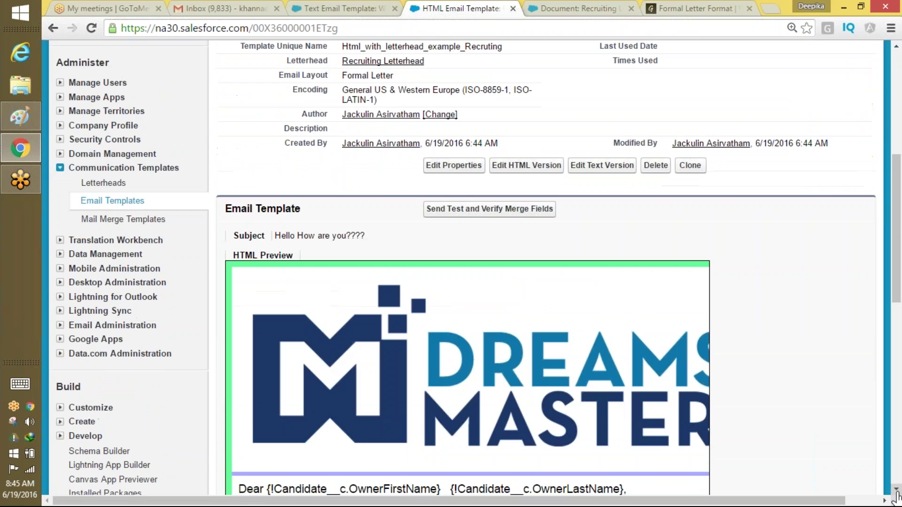
# Send a test preview of the 'Html with letterhead example Recruting' template to the preset preview address.
pyautogui.click(501, 209)
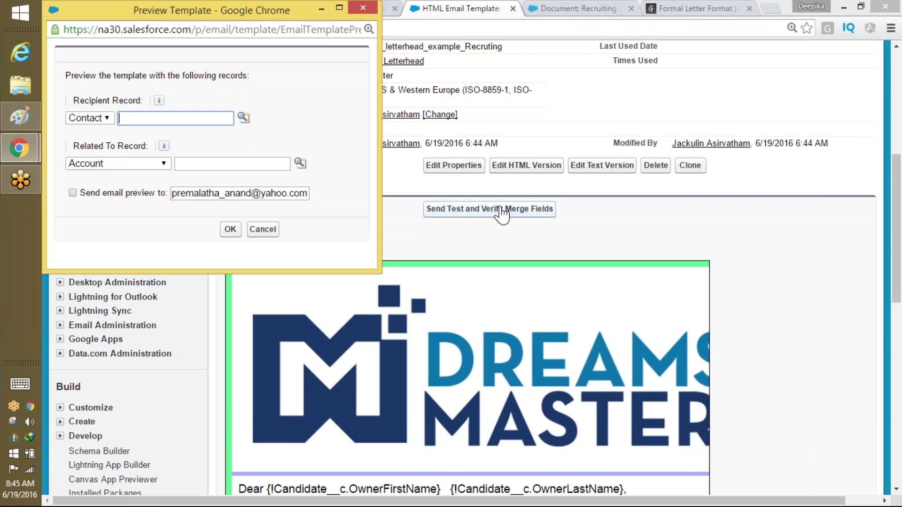
pyautogui.click(72, 193)
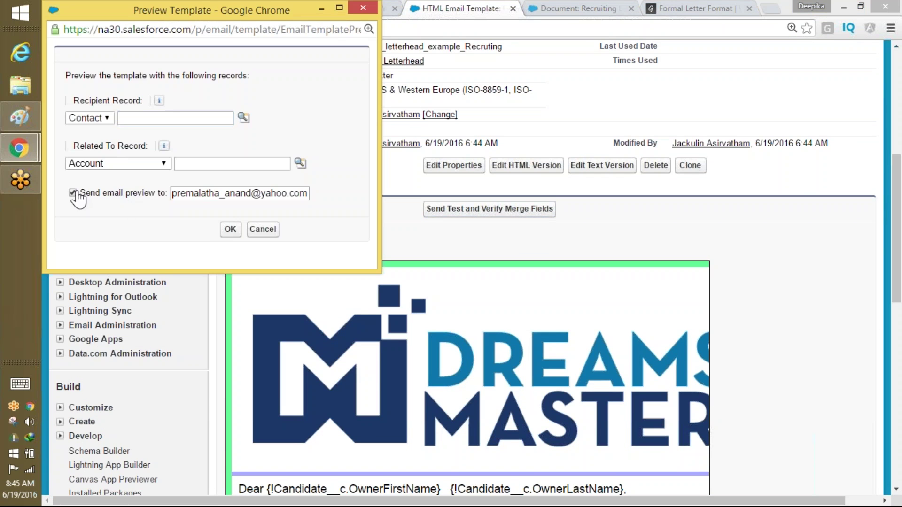
pyautogui.click(231, 231)
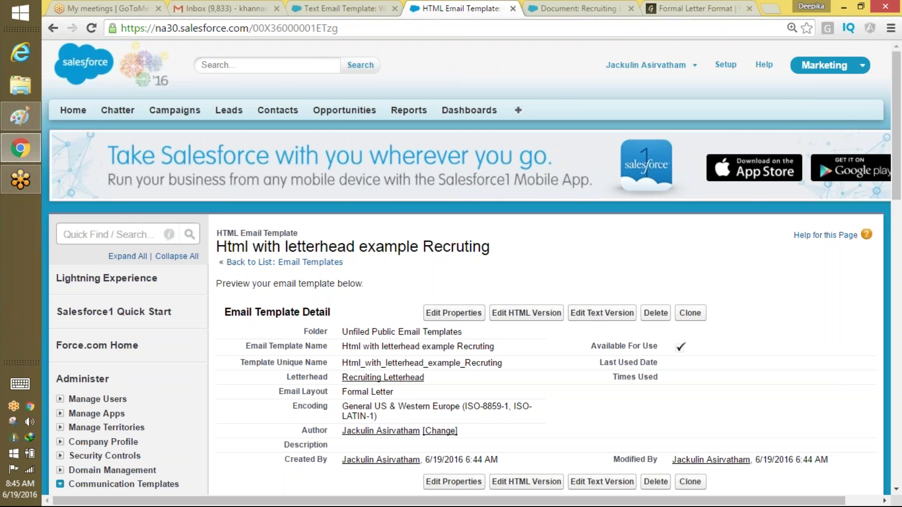
# Check Gmail twice for the test email, switching back between the text and HTML template pages.
pyautogui.click(236, 9)
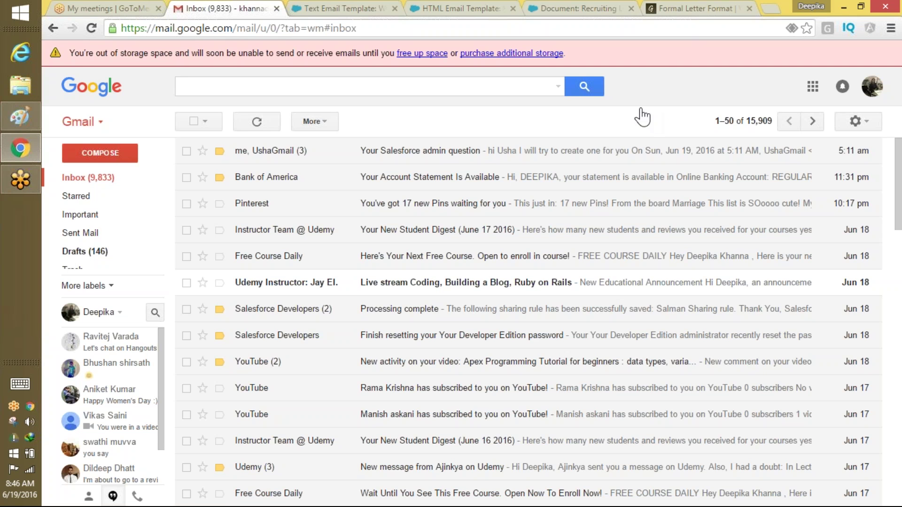
pyautogui.click(328, 8)
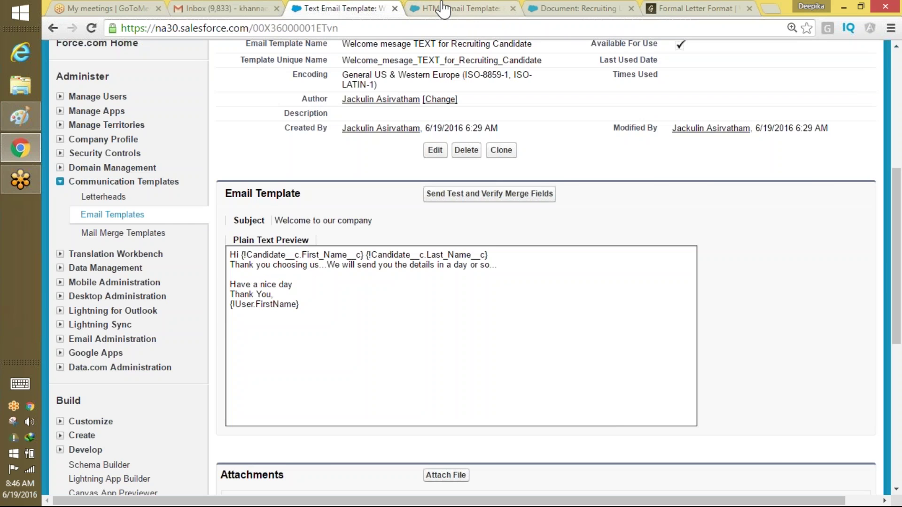
pyautogui.click(443, 8)
pyautogui.moveTo(686, 348); pyautogui.dragTo(608, 356)
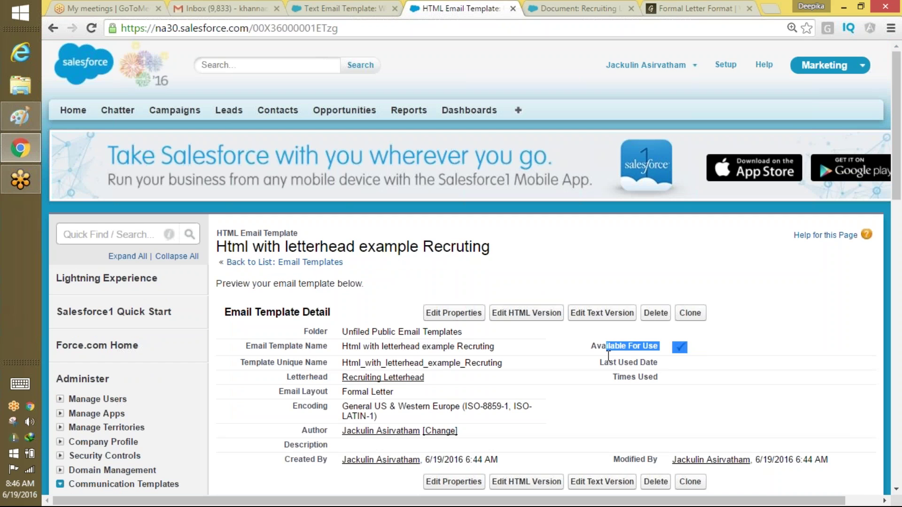
pyautogui.click(877, 33)
pyautogui.click(245, 5)
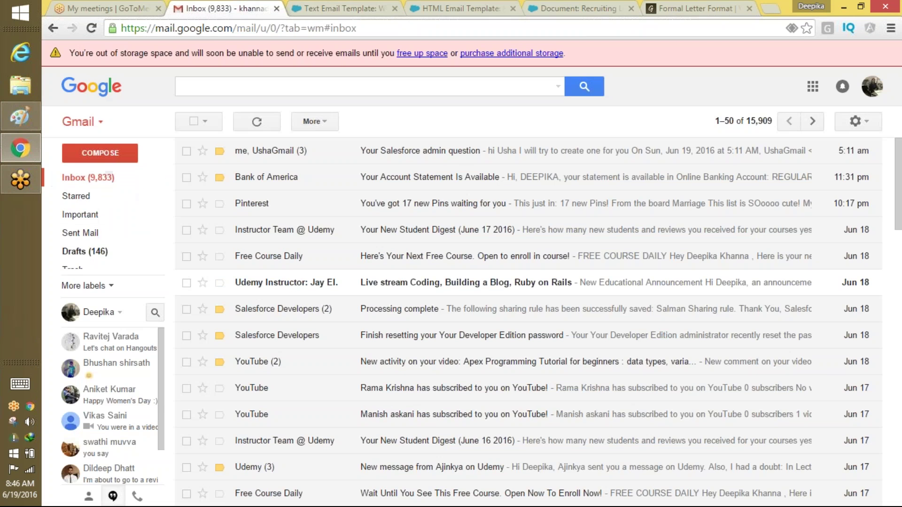
pyautogui.click(333, 8)
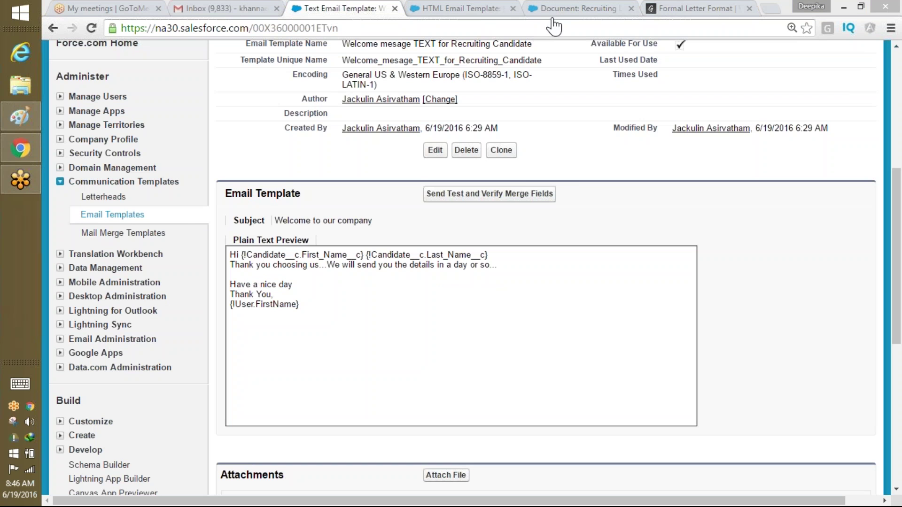
pyautogui.click(469, 8)
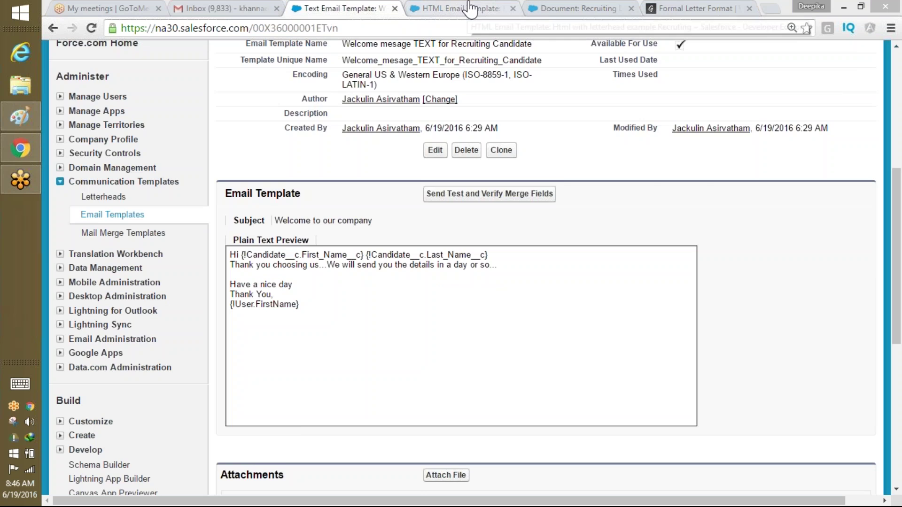
pyautogui.click(883, 32)
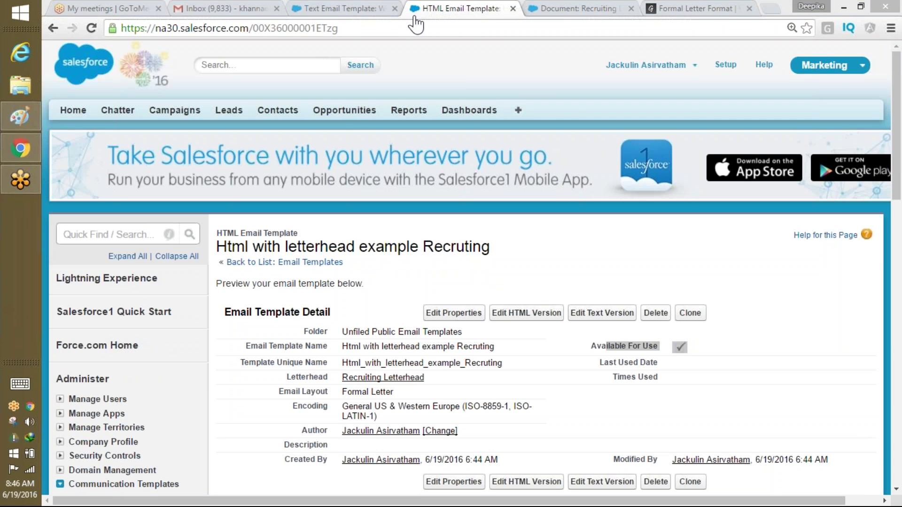
# Reload the HTML email template page, scroll through its preview, and open a new blank tab.
pyautogui.click(350, 31)
pyautogui.press('Return')
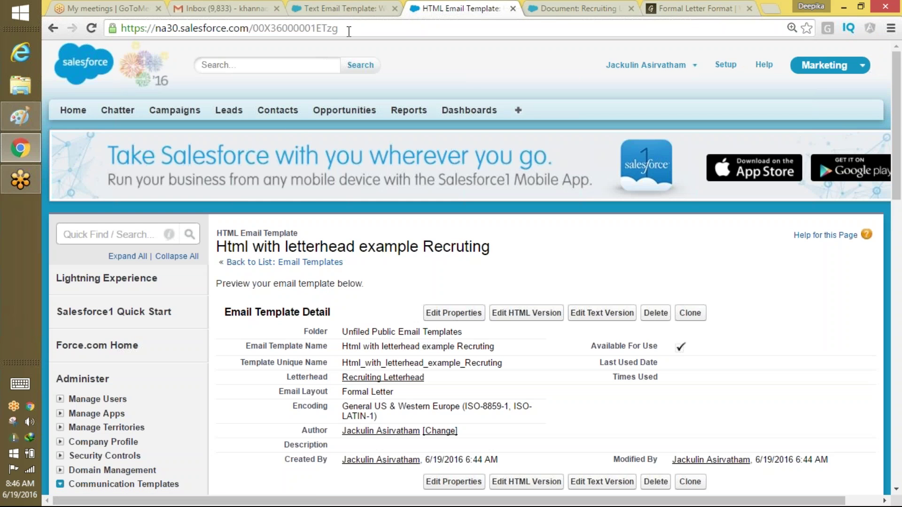
pyautogui.click(155, 240)
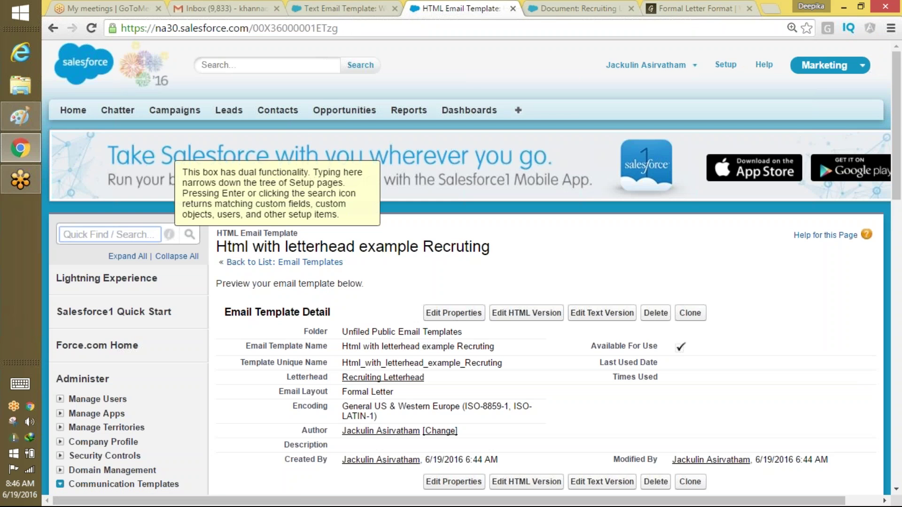
pyautogui.scroll(-5, 877, 234)
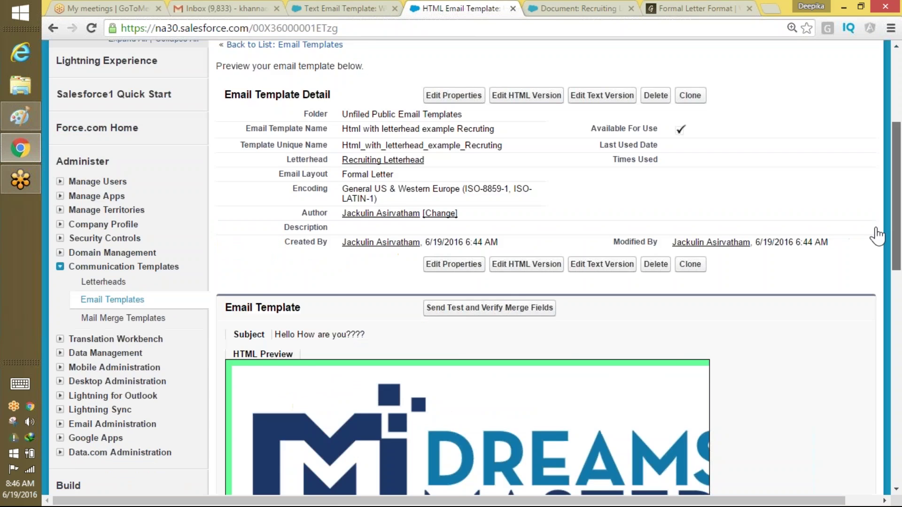
pyautogui.scroll(-12, 869, 282)
pyautogui.scroll(3, 856, 375)
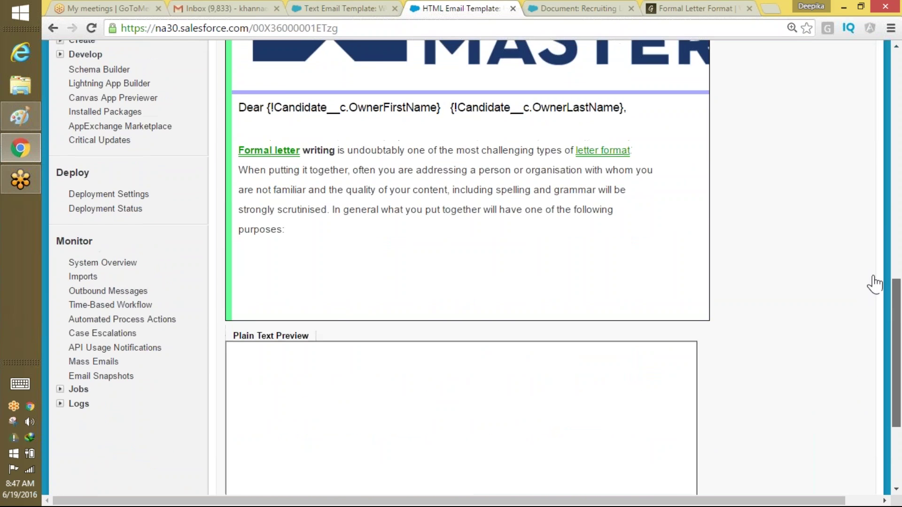
pyautogui.scroll(10, 875, 285)
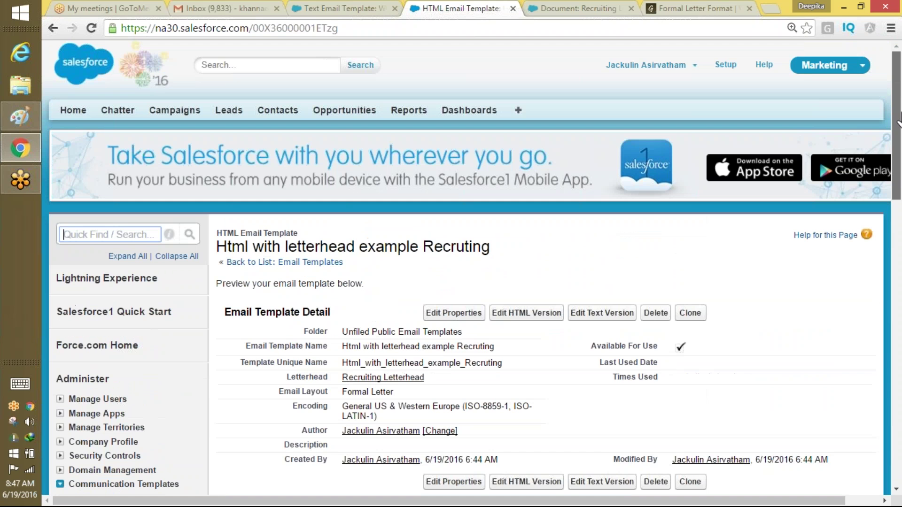
pyautogui.click(769, 8)
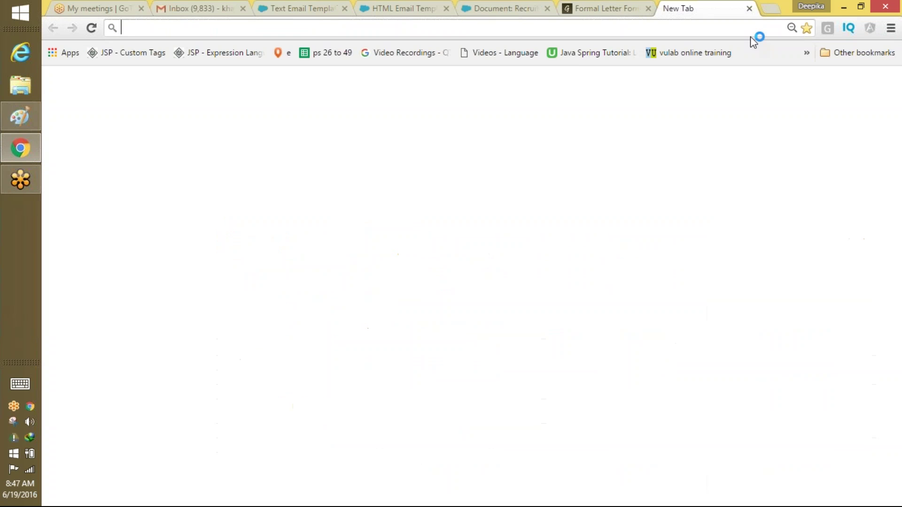
# Search Google for 'send verify email is not working salesforce'.
pyautogui.write('sdend')
pyautogui.press('BackSpace')
pyautogui.press('BackSpace')
pyautogui.press('BackSpace')
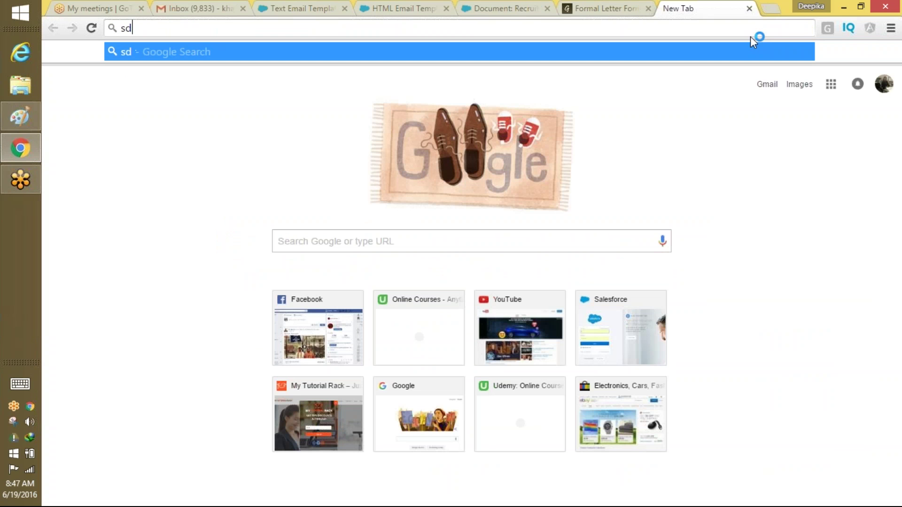
pyautogui.write('end verify')
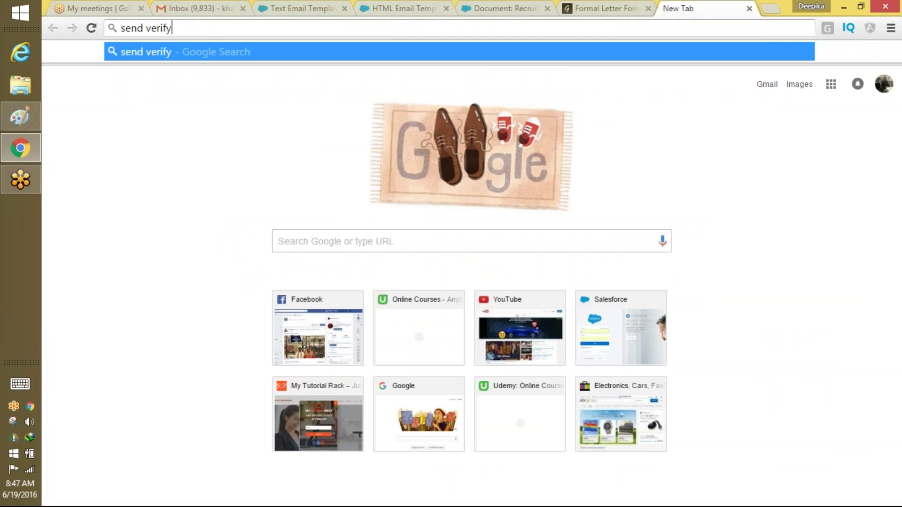
pyautogui.write(' email is not workiu')
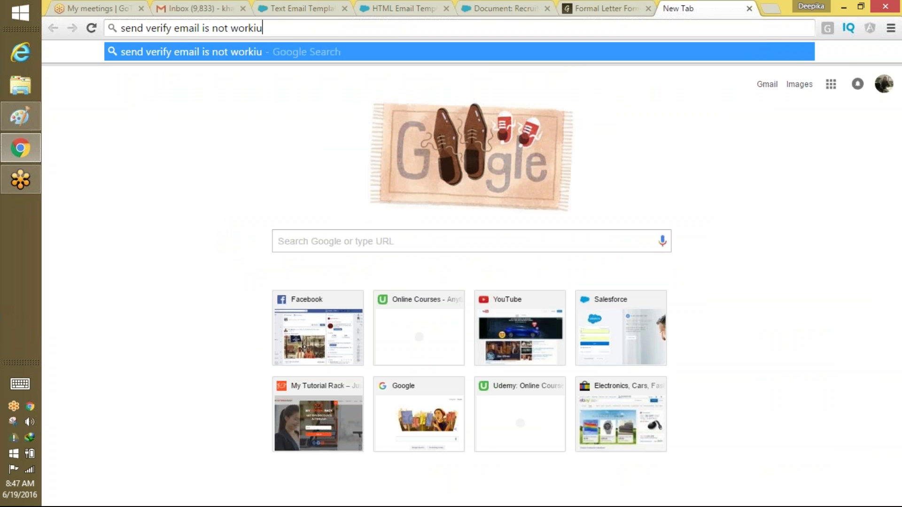
pyautogui.press('BackSpace')
pyautogui.write('ng salesforce')
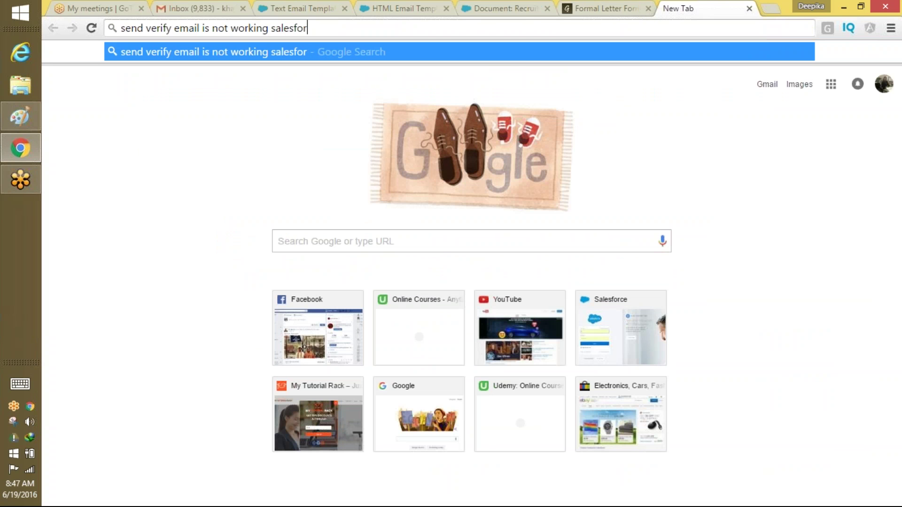
pyautogui.press('Return')
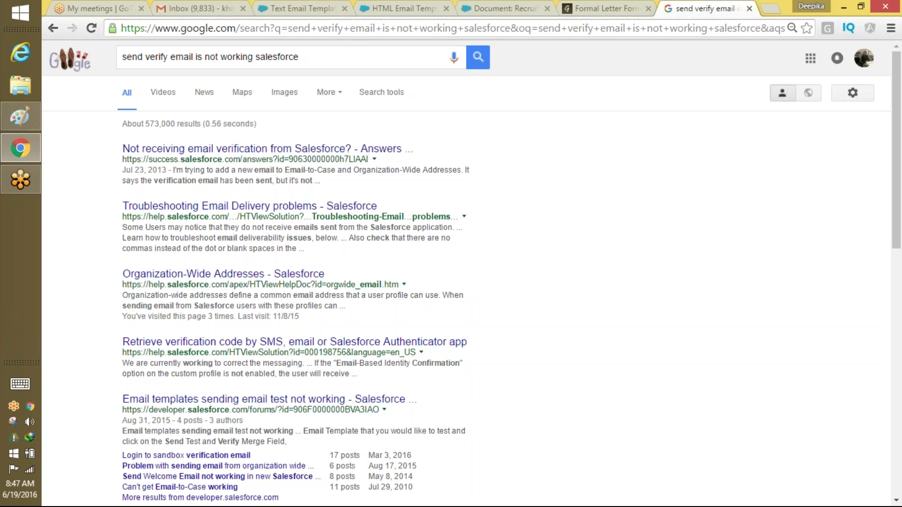
# Open the 'Troubleshooting Email Delivery problems' result in a new tab and read down to the deliverability settings.
pyautogui.rightClick(303, 206)
pyautogui.click(329, 217)
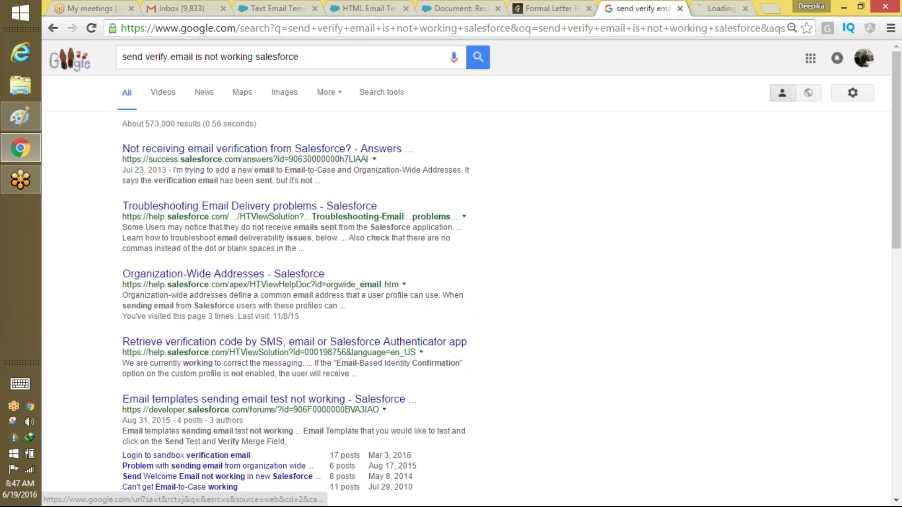
pyautogui.click(709, 8)
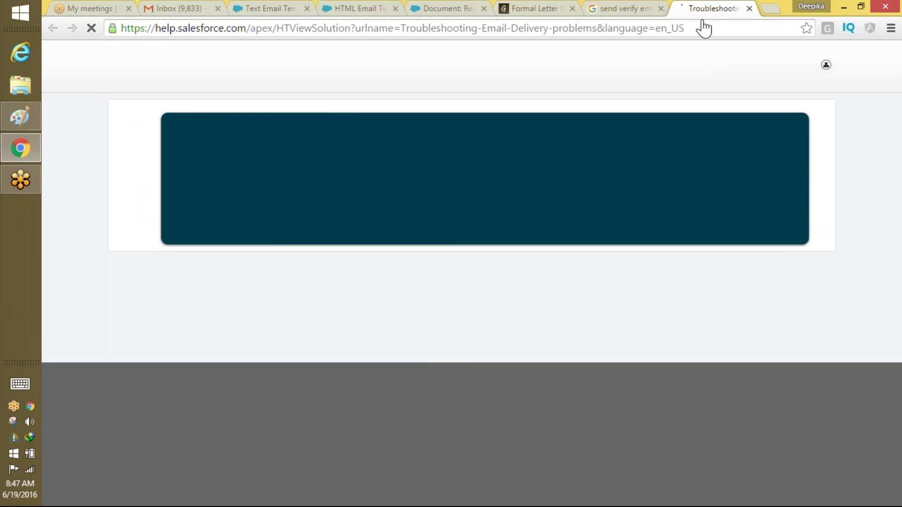
pyautogui.scroll(-3, 898, 183)
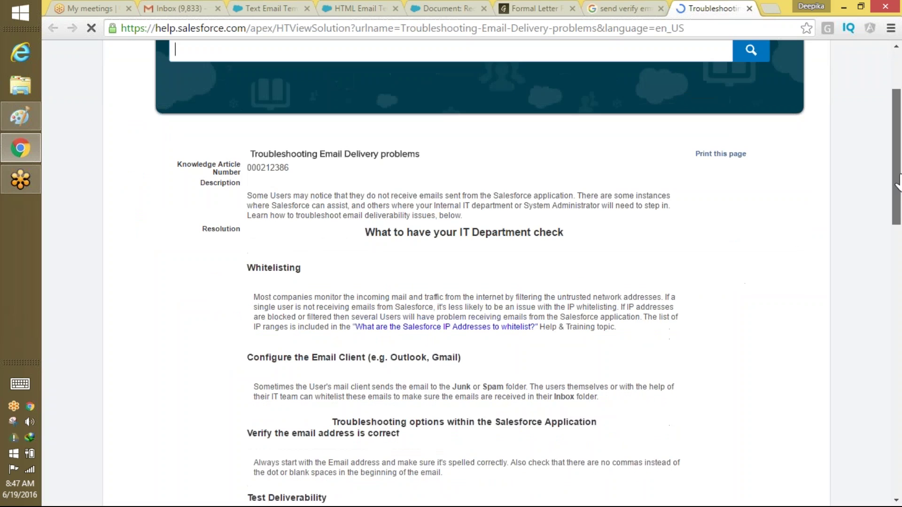
pyautogui.moveTo(898, 184); pyautogui.dragTo(882, 278)
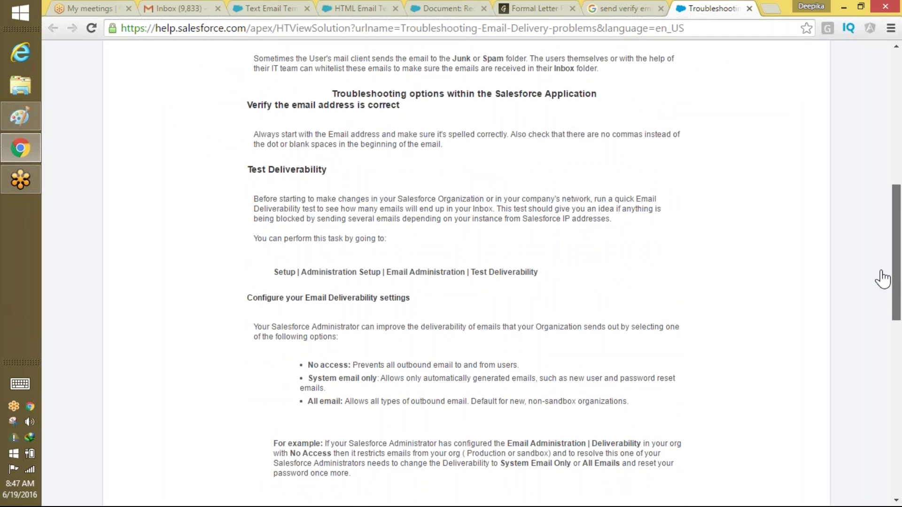
# Glance at Gmail, then go to the Salesforce template tab and open Setup.
pyautogui.click(173, 8)
pyautogui.hotkey('ctrl', 'Tab')
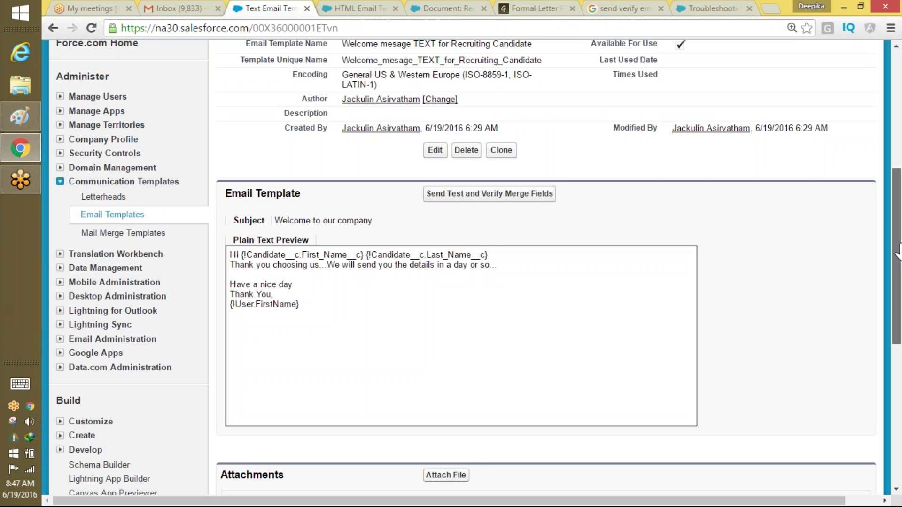
pyautogui.moveTo(897, 183); pyautogui.dragTo(869, 61)
pyautogui.click(723, 64)
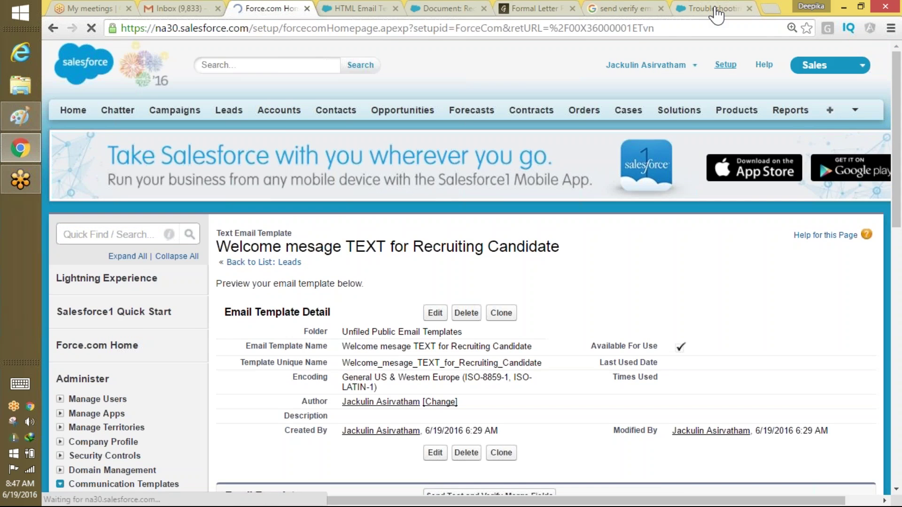
# Filter the setup menu with 'email ad' and open the Test Deliverability page.
pyautogui.click(714, 9)
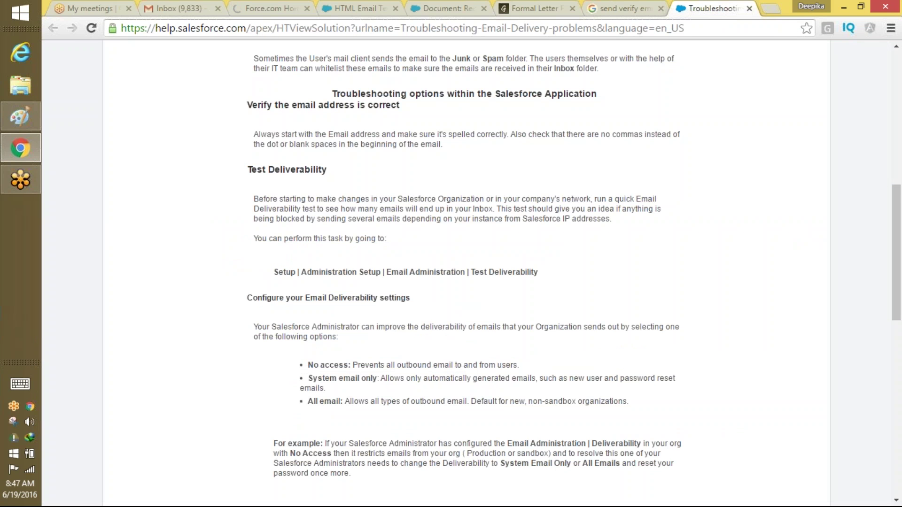
pyautogui.click(275, 9)
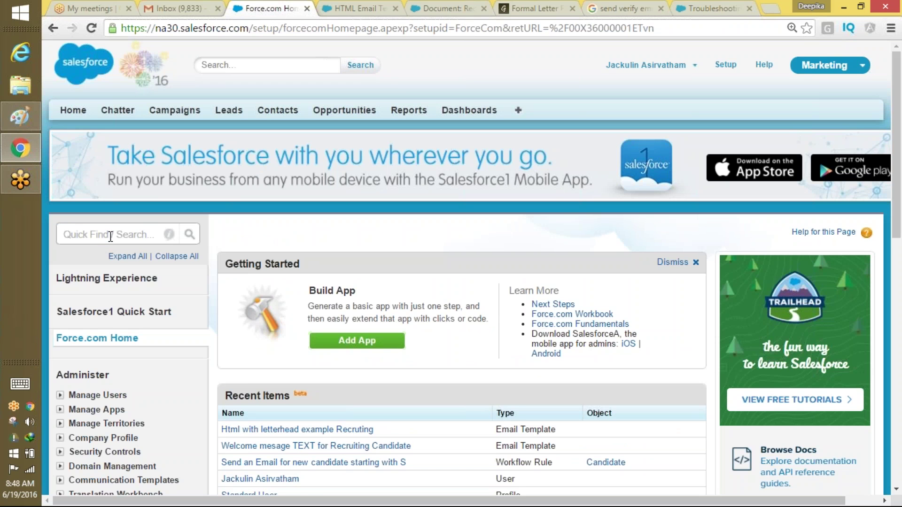
pyautogui.click(110, 234)
pyautogui.write('e')
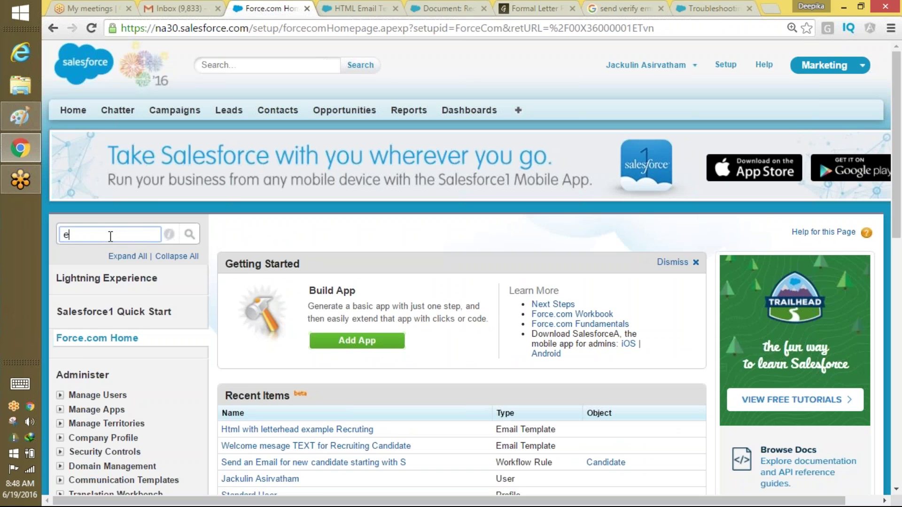
pyautogui.write('mail')
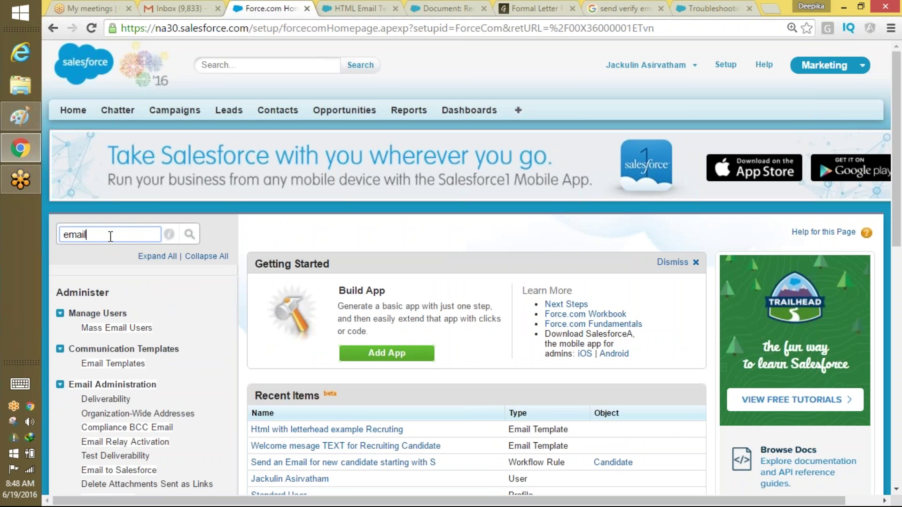
pyautogui.write(' ad')
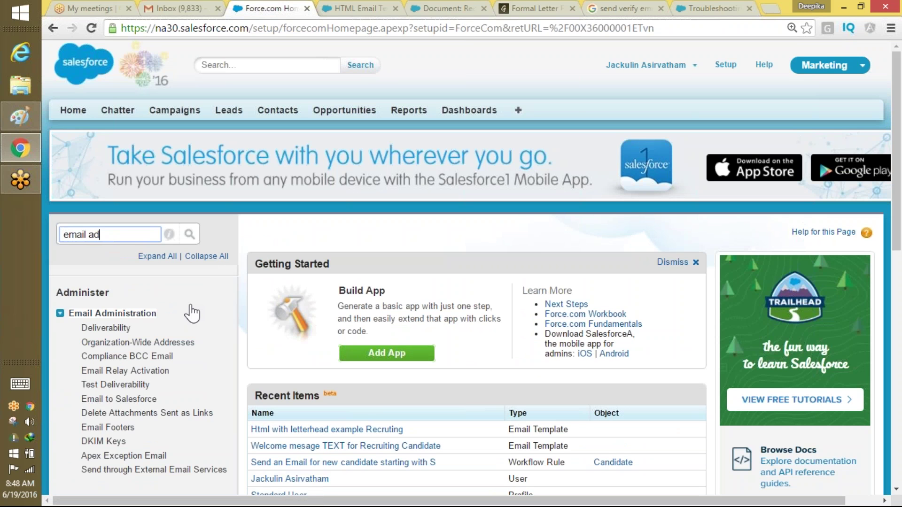
pyautogui.click(711, 11)
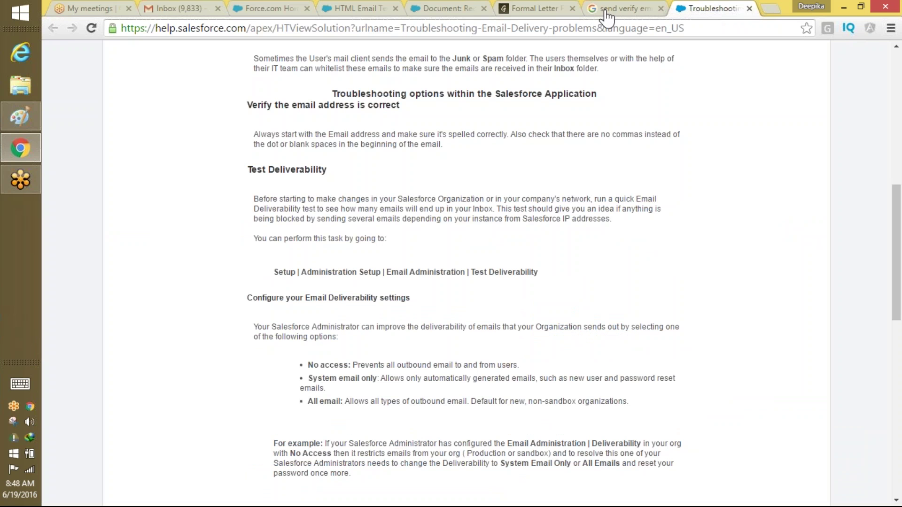
pyautogui.click(275, 9)
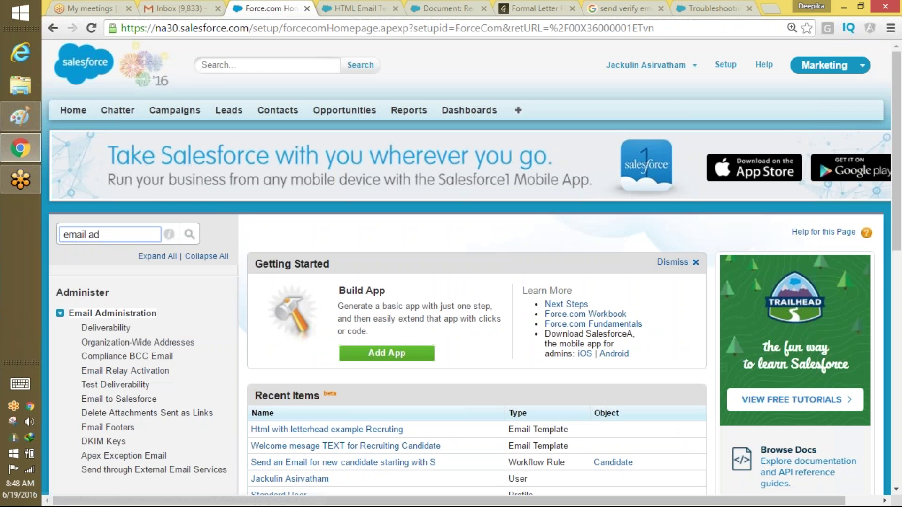
pyautogui.click(115, 385)
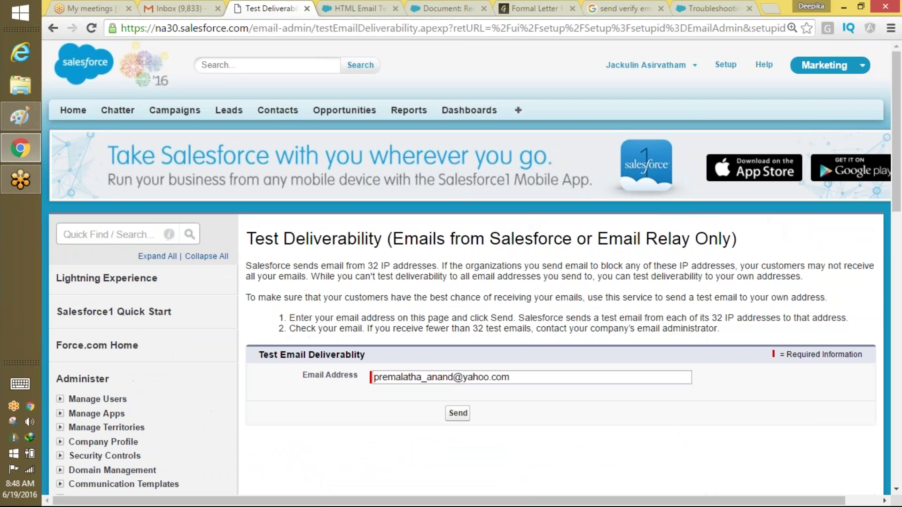
# Replace the test address with your own Gmail address, send the deliverability tests, and check Gmail.
pyautogui.click(458, 414)
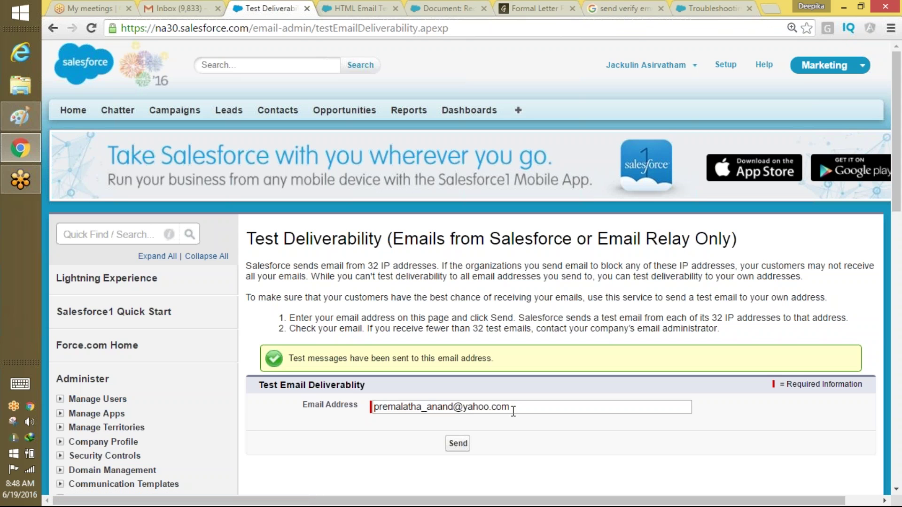
pyautogui.moveTo(513, 412); pyautogui.dragTo(374, 413)
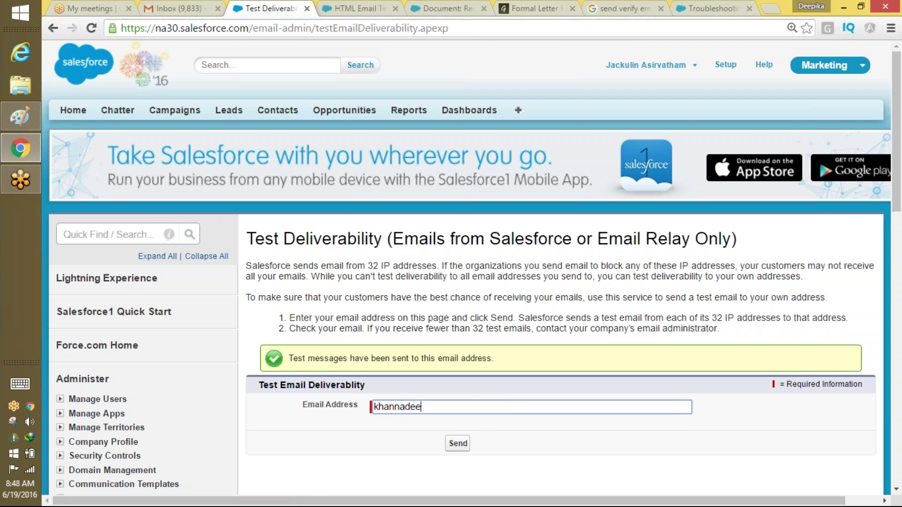
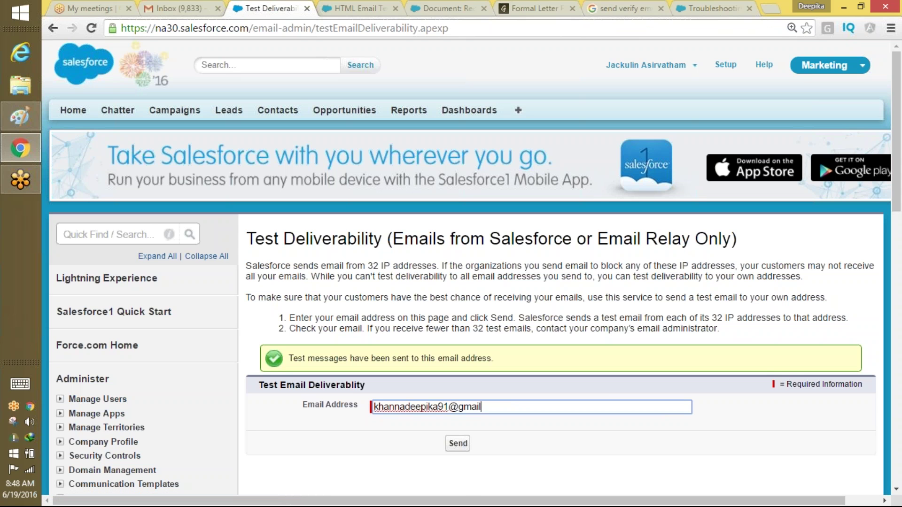
pyautogui.click(459, 443)
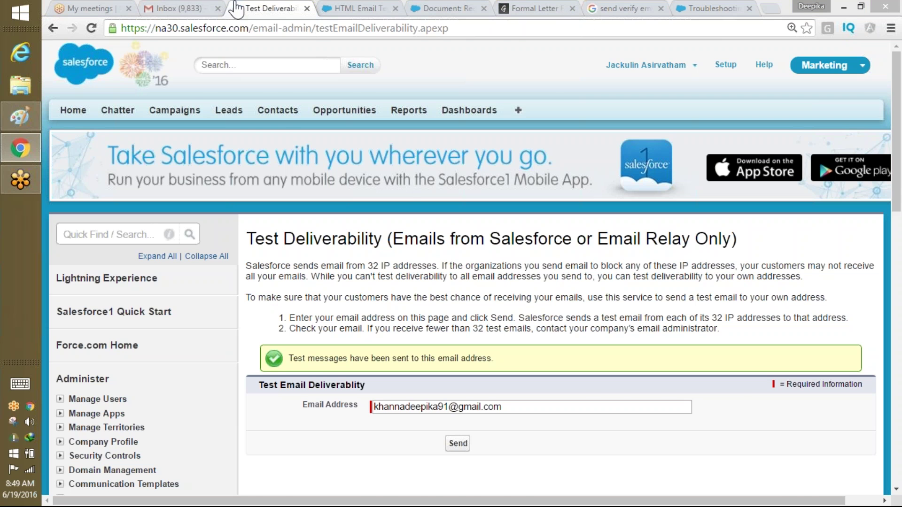
pyautogui.click(197, 8)
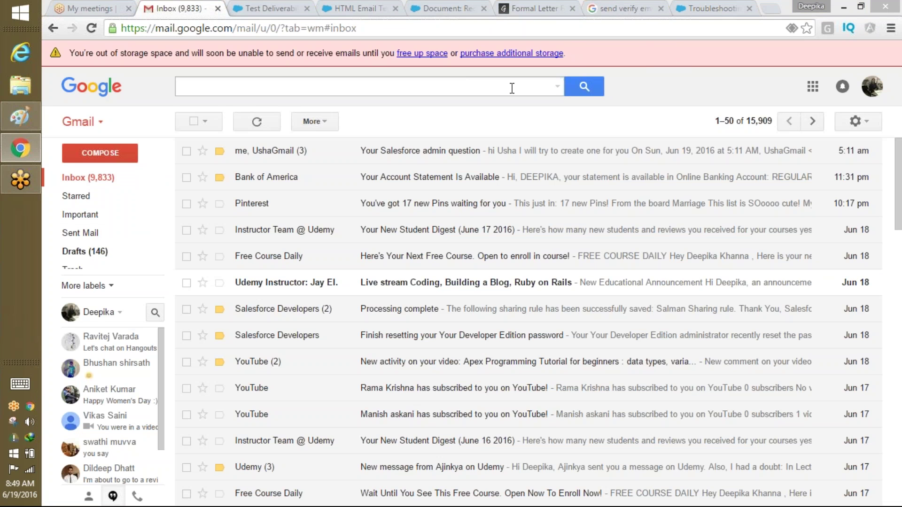
# Reload the Gmail inbox to look for the test messages, then go back to Test Deliverability.
pyautogui.click(657, 29)
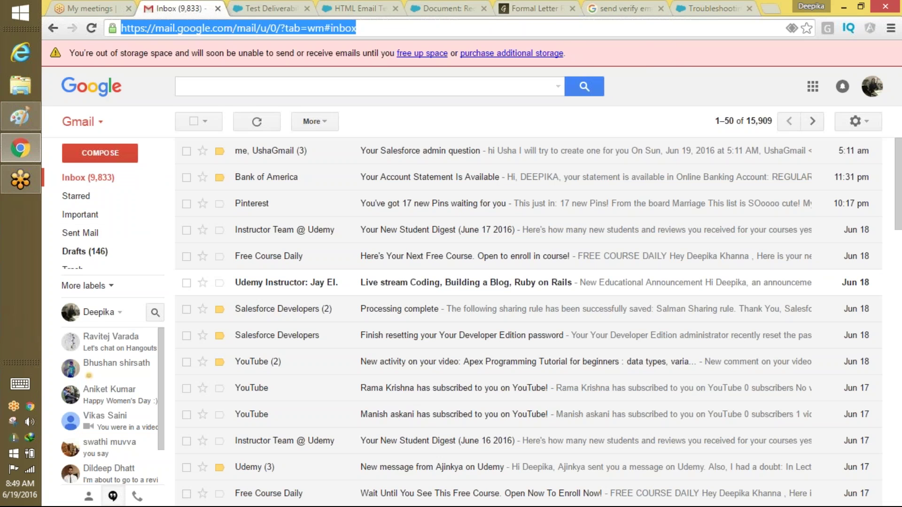
pyautogui.press('Return')
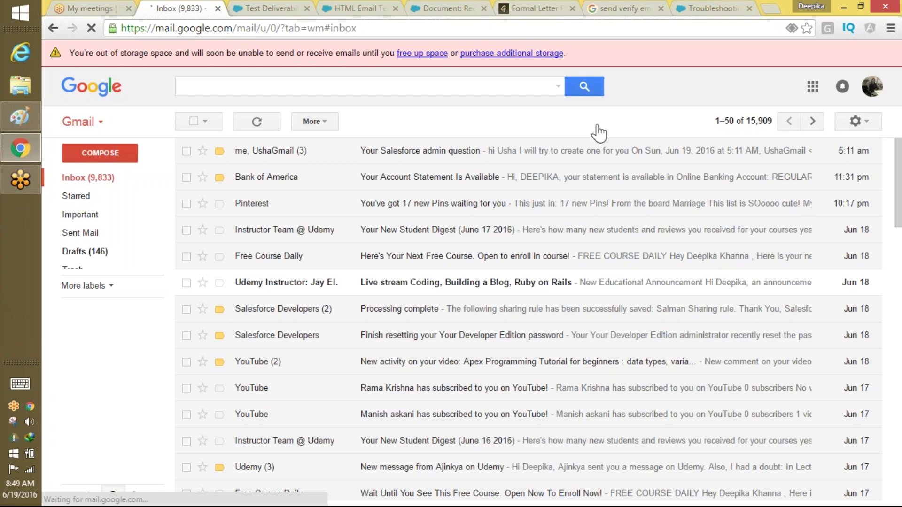
pyautogui.click(280, 7)
pyautogui.click(182, 8)
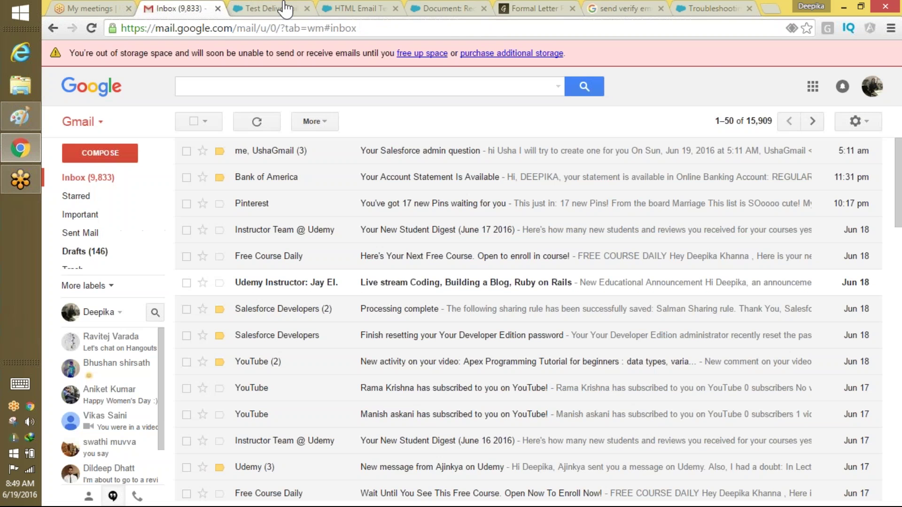
pyautogui.click(283, 4)
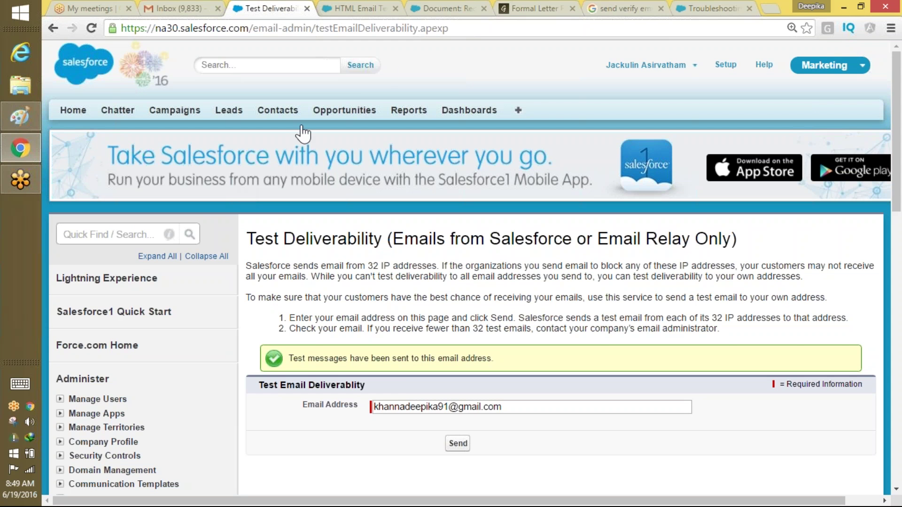
# Recheck the troubleshooting article, then filter the setup menu with 'email ad'.
pyautogui.click(705, 8)
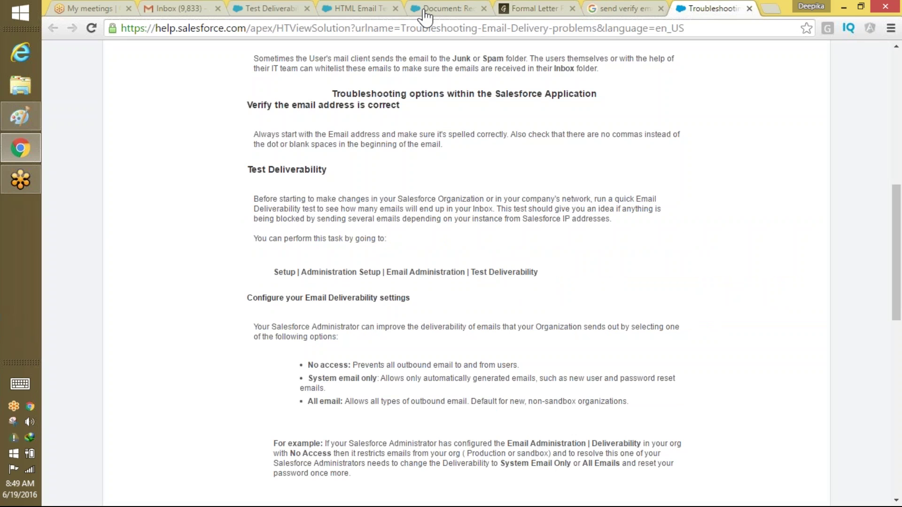
pyautogui.click(269, 8)
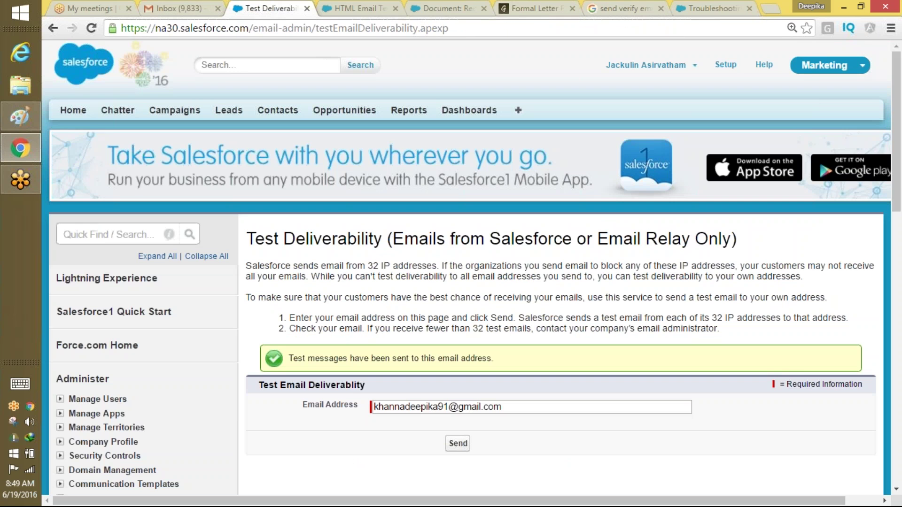
pyautogui.click(104, 237)
pyautogui.write('email ad')
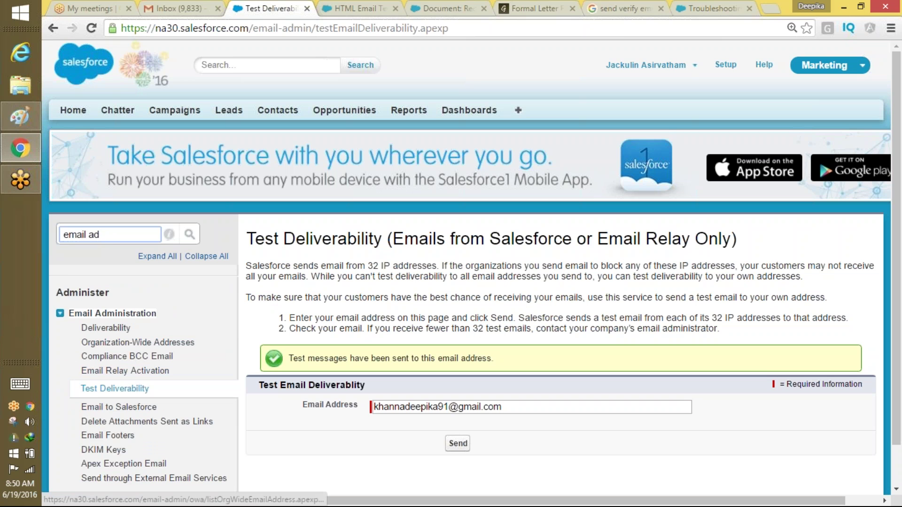
# Set the Deliverability access level to All email and save.
pyautogui.click(121, 329)
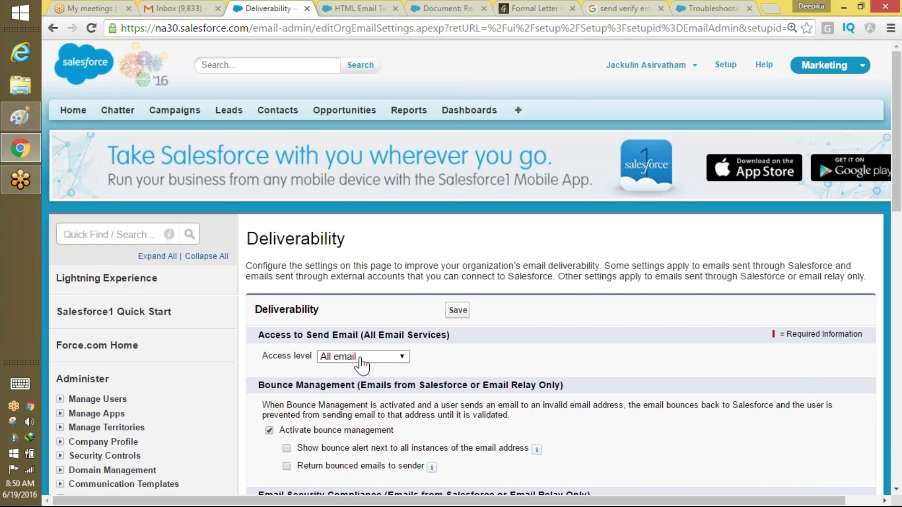
pyautogui.click(362, 357)
pyautogui.click(357, 394)
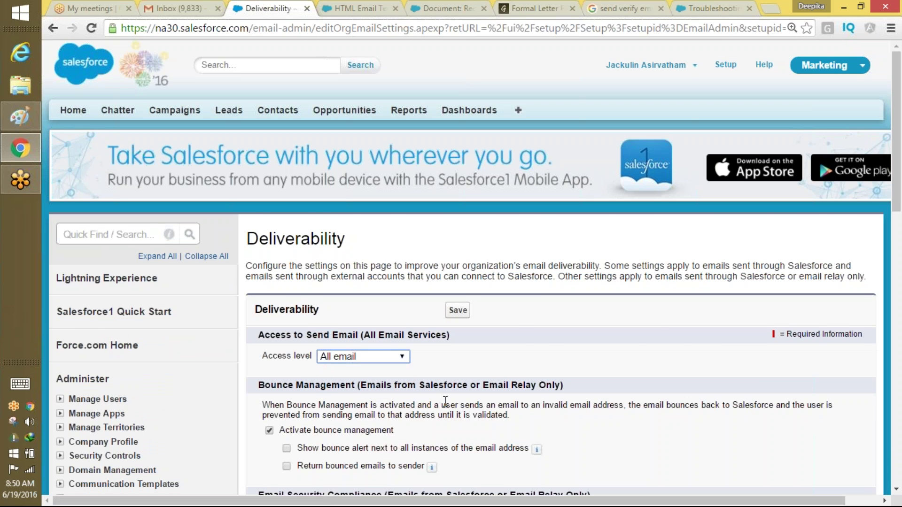
pyautogui.moveTo(898, 190); pyautogui.dragTo(858, 193)
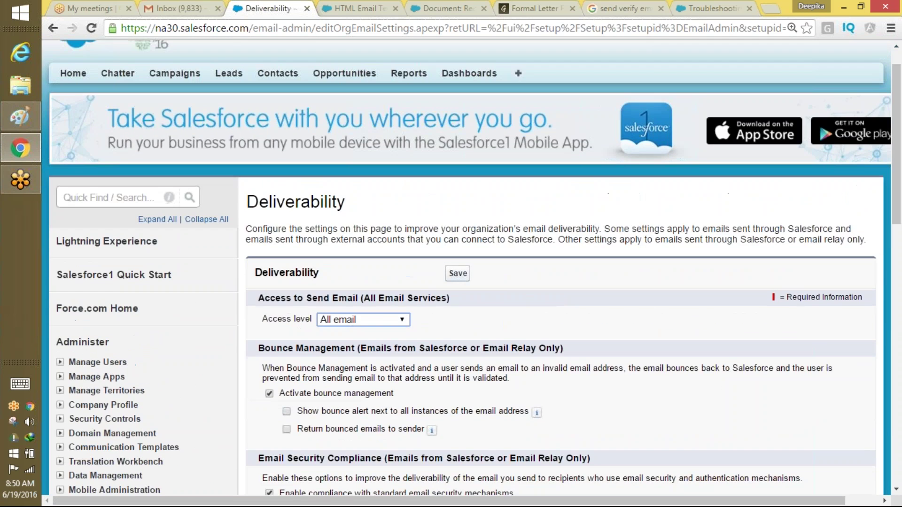
pyautogui.click(458, 273)
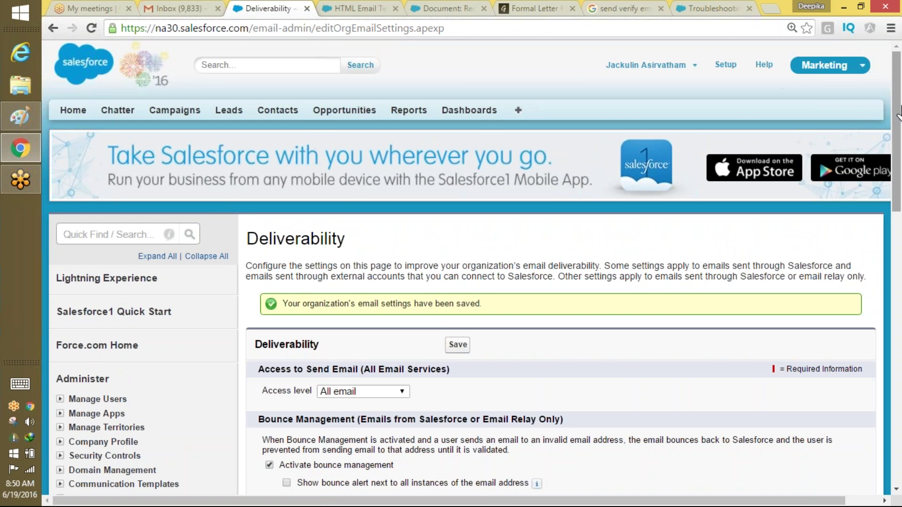
# Reload the Deliverability page to confirm the saved setting, then open the user menu.
pyautogui.moveTo(877, 117); pyautogui.dragTo(899, 78)
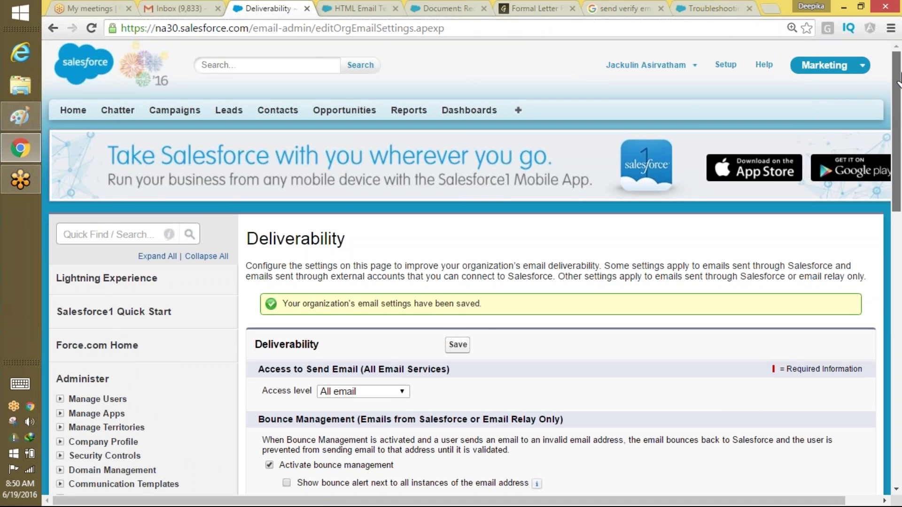
pyautogui.click(750, 31)
pyautogui.press('Return')
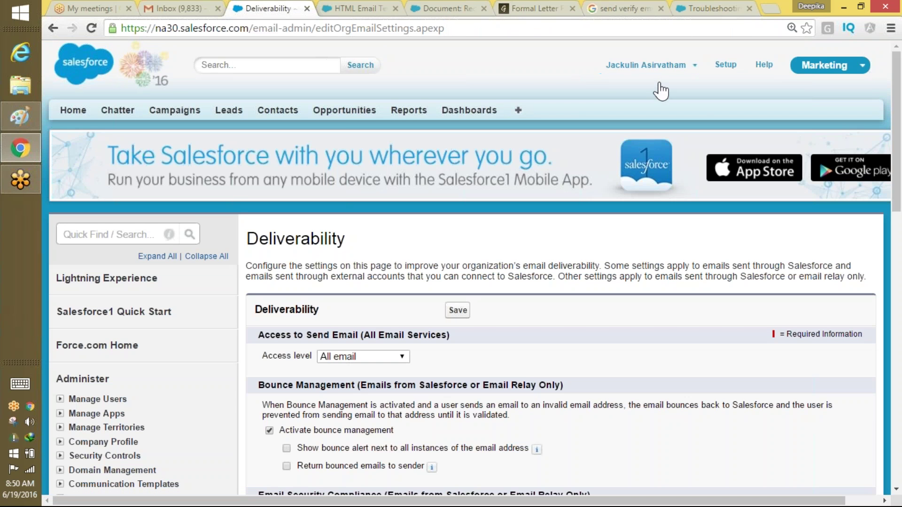
pyautogui.click(654, 66)
# Log out of Salesforce and close both Chrome and Paint.
pyautogui.click(622, 136)
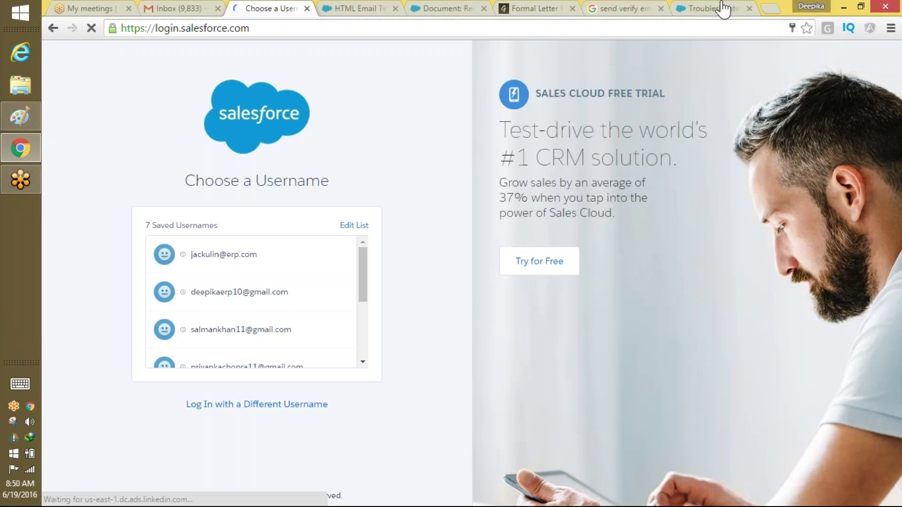
pyautogui.click(895, 8)
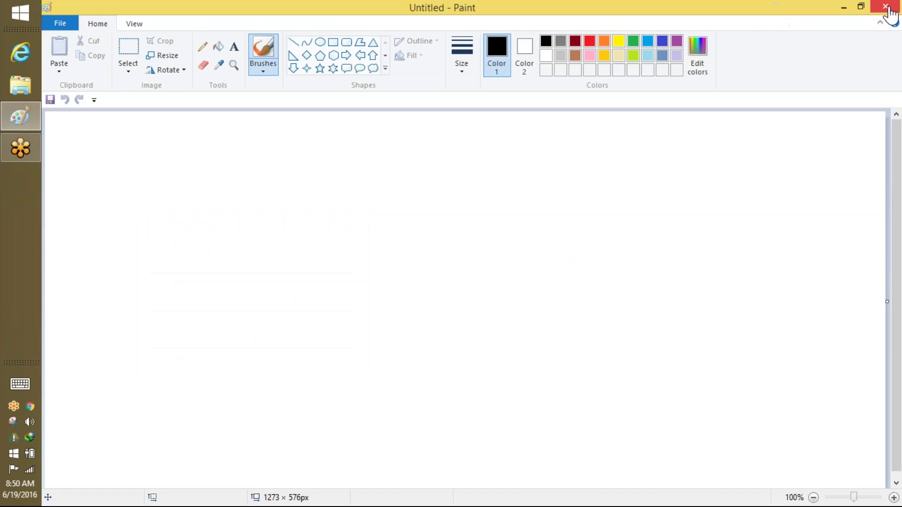
pyautogui.click(893, 9)
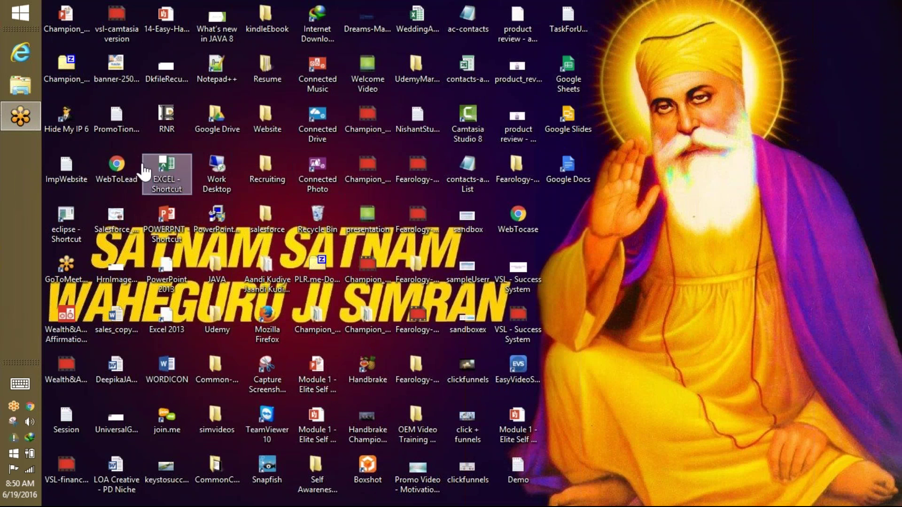
# Open WebToLead.html in the browser, then go to the login.salesforce.com login page.
pyautogui.doubleClick(120, 172)
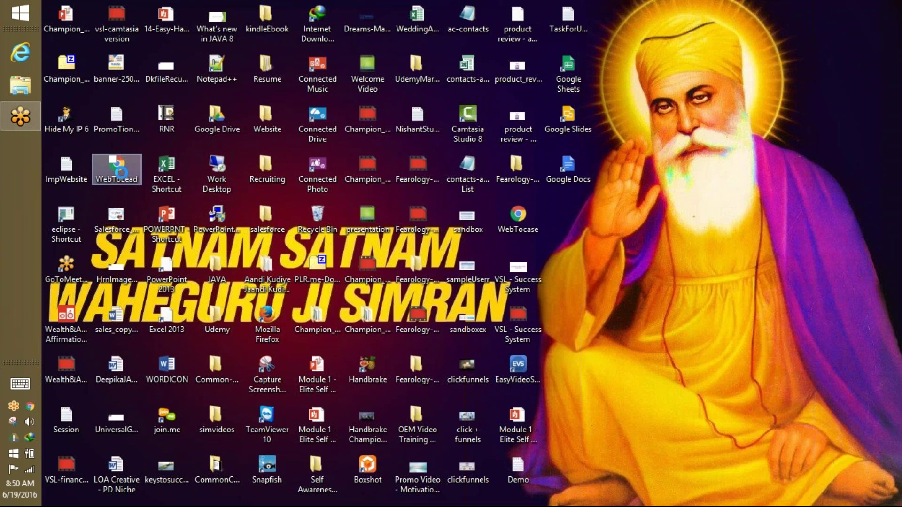
pyautogui.rightClick(41, 174)
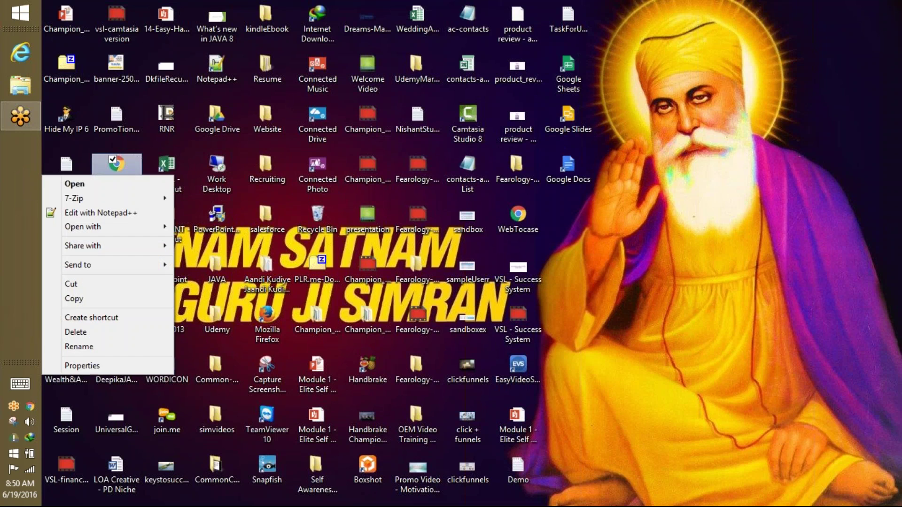
pyautogui.click(108, 182)
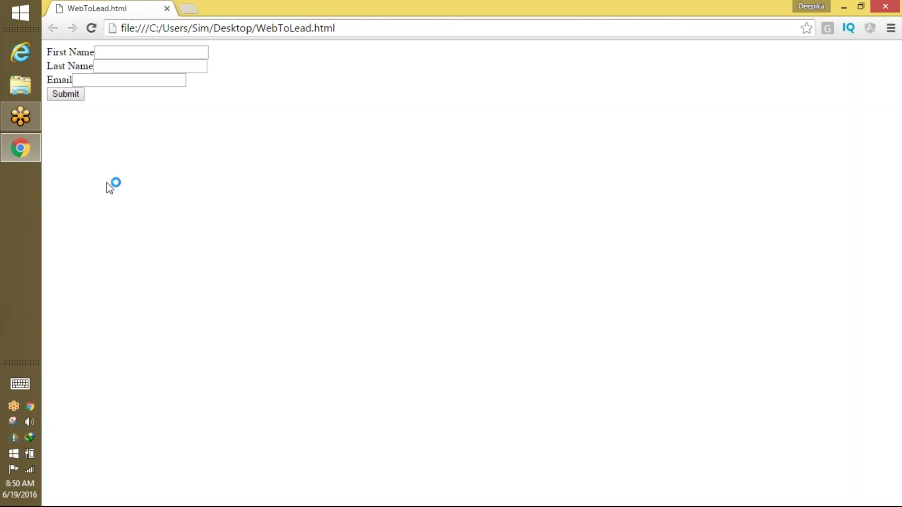
pyautogui.click(159, 28)
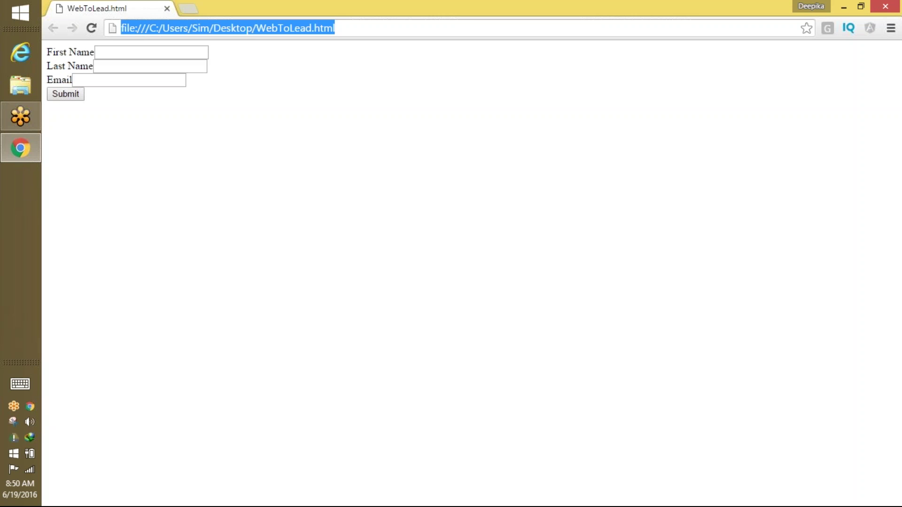
pyautogui.write('lo')
pyautogui.press('Return')
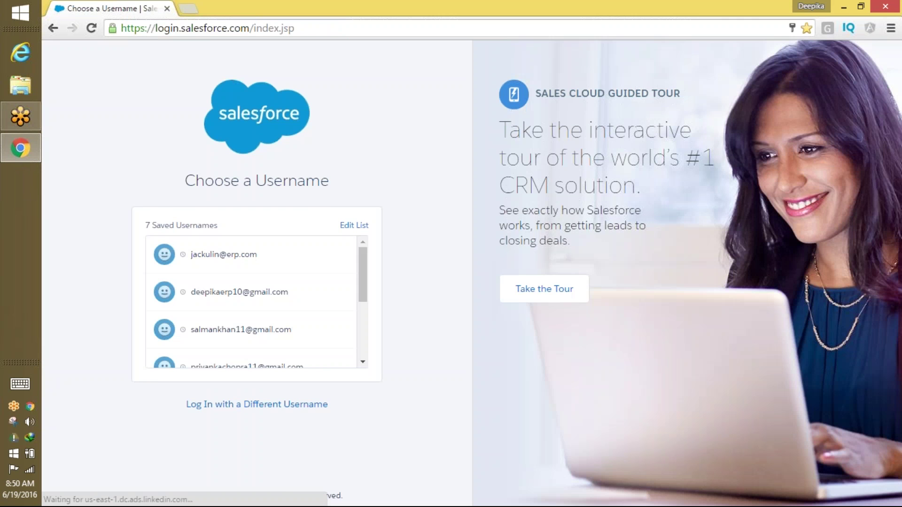
# Sign in to Salesforce with the saved username and open Gmail in a new tab.
pyautogui.click(237, 262)
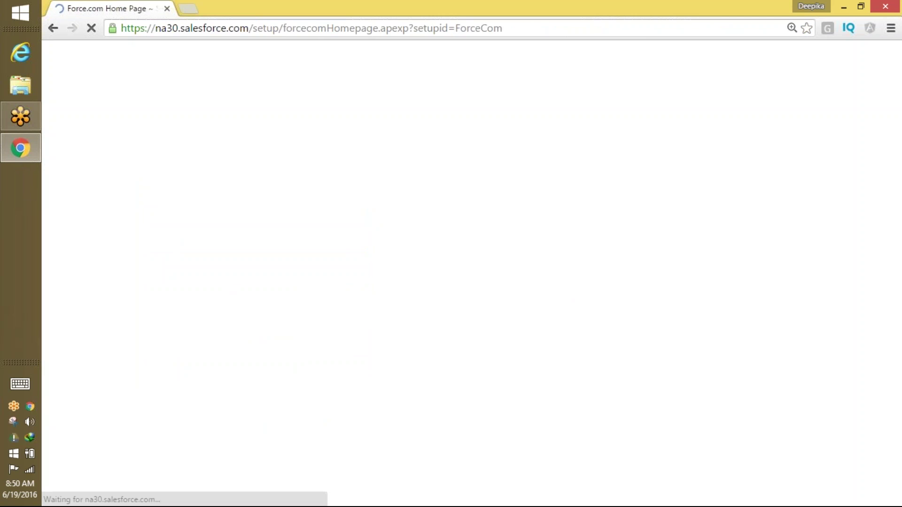
pyautogui.hotkey('ctrl', 't')
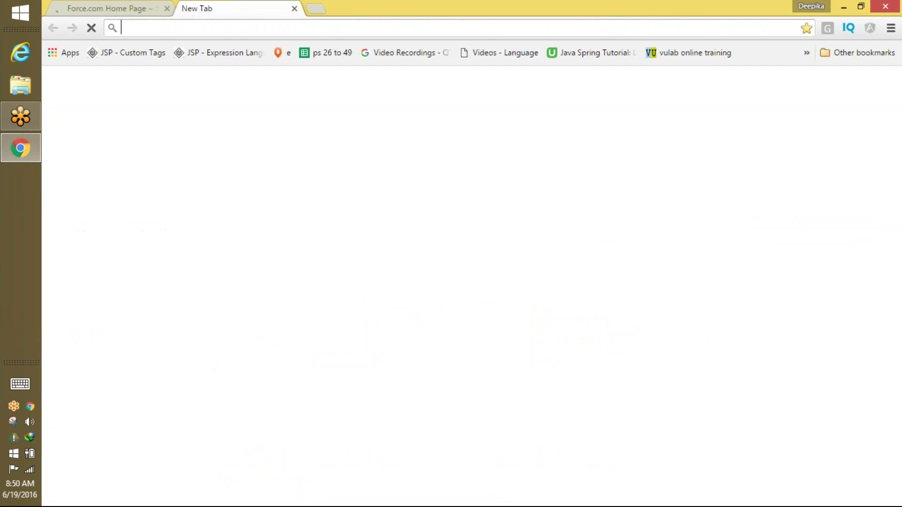
pyautogui.write('gmail.com')
pyautogui.press('Return')
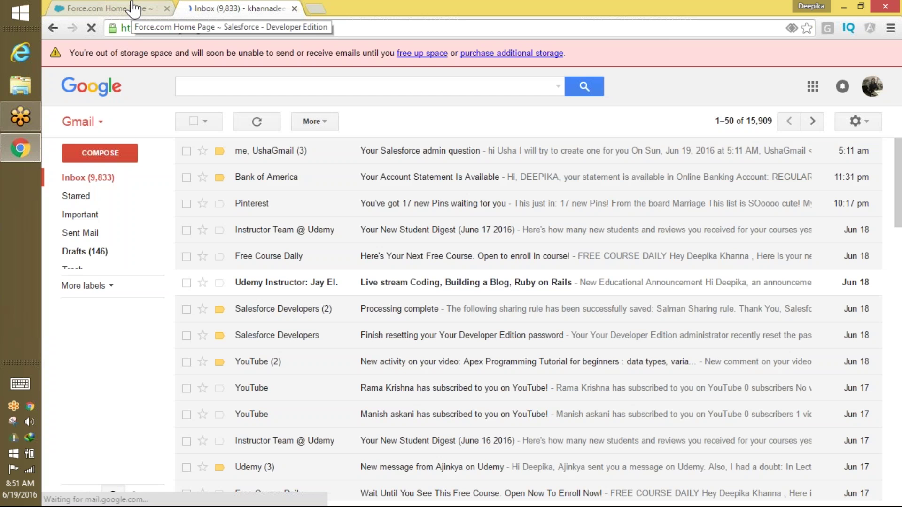
# Back in Salesforce, open the 'Html with letterhead example Recruting' template from Recent Items.
pyautogui.click(133, 8)
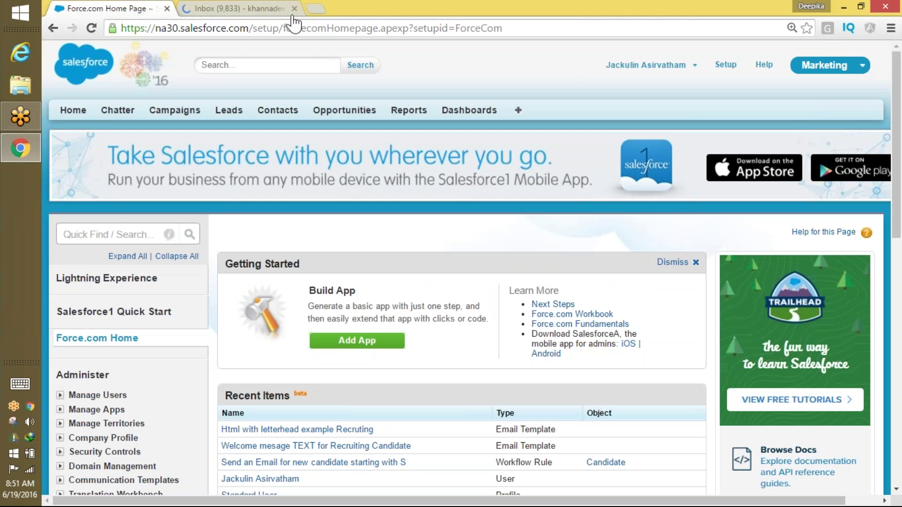
pyautogui.click(122, 234)
pyautogui.click(291, 430)
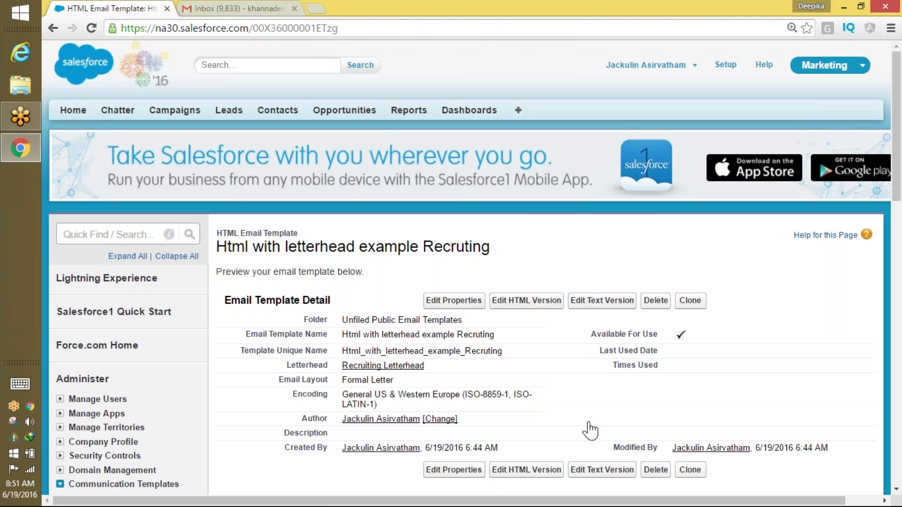
# Send a test preview of the letterhead template to the default recipient address.
pyautogui.moveTo(901, 135); pyautogui.dragTo(899, 220)
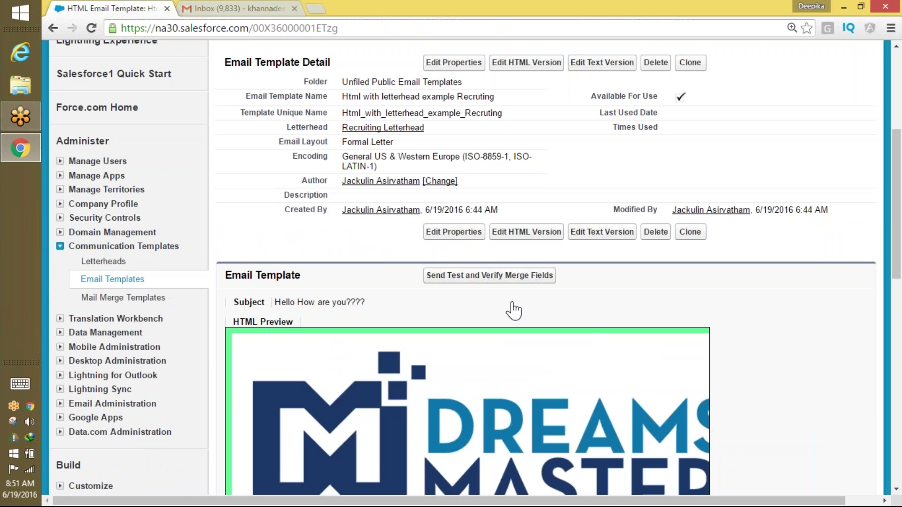
pyautogui.click(528, 281)
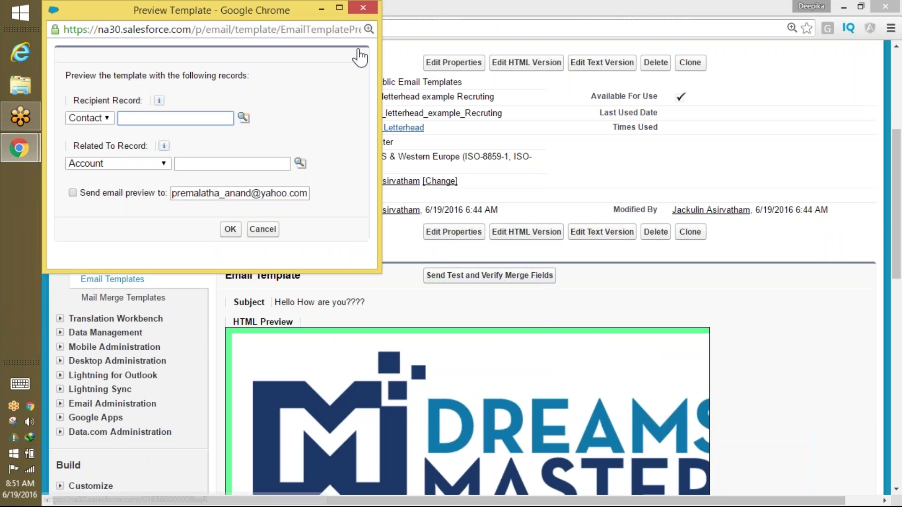
pyautogui.click(74, 194)
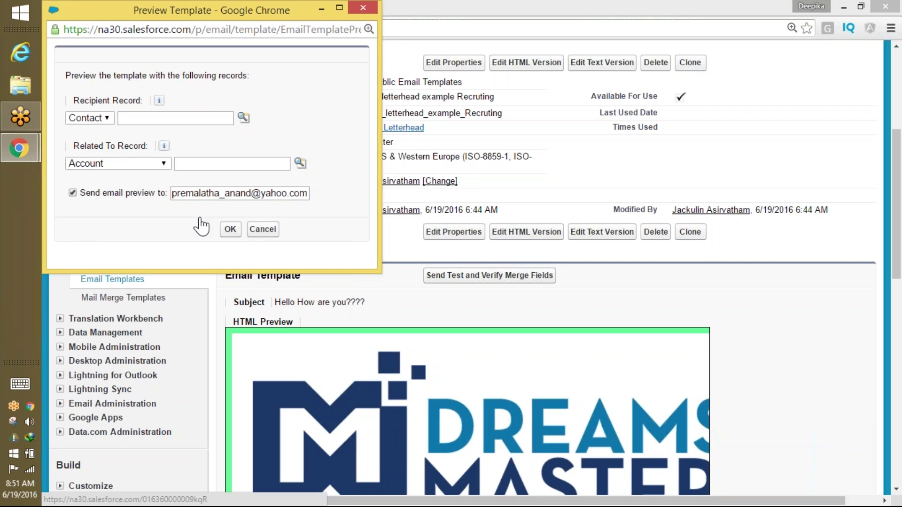
pyautogui.click(231, 230)
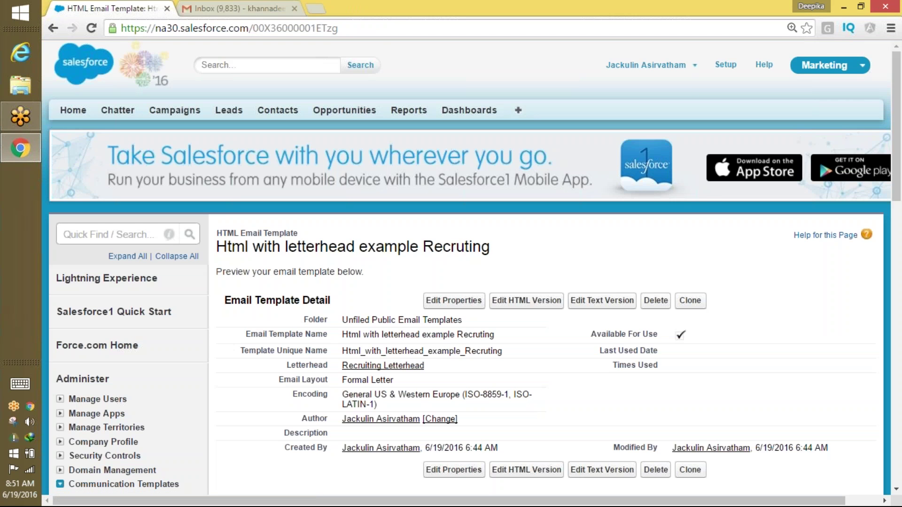
# Send another test preview of the template to your own Gmail address instead.
pyautogui.scroll(-7, 888, 194)
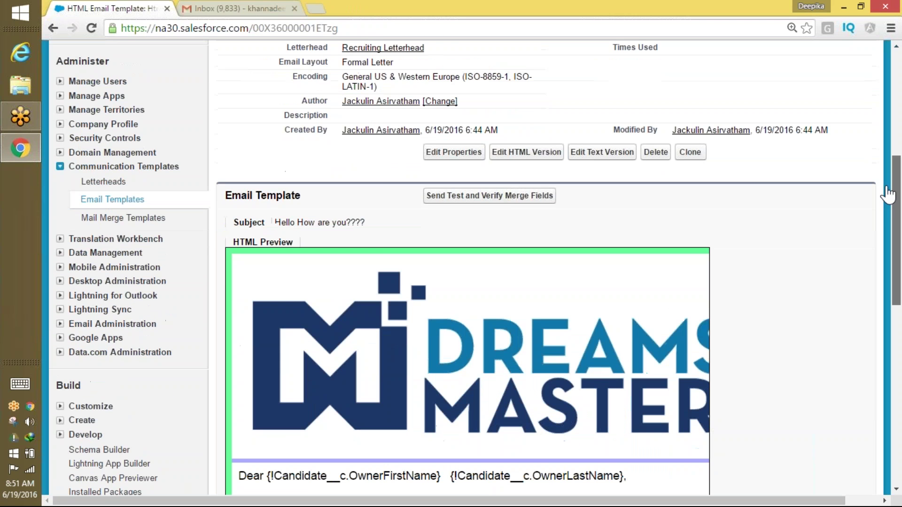
pyautogui.click(520, 199)
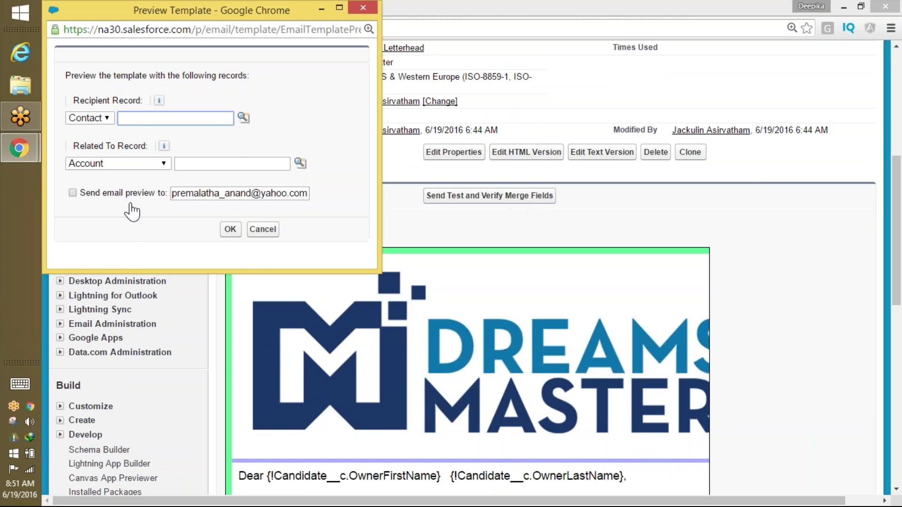
pyautogui.click(73, 193)
pyautogui.click(273, 192)
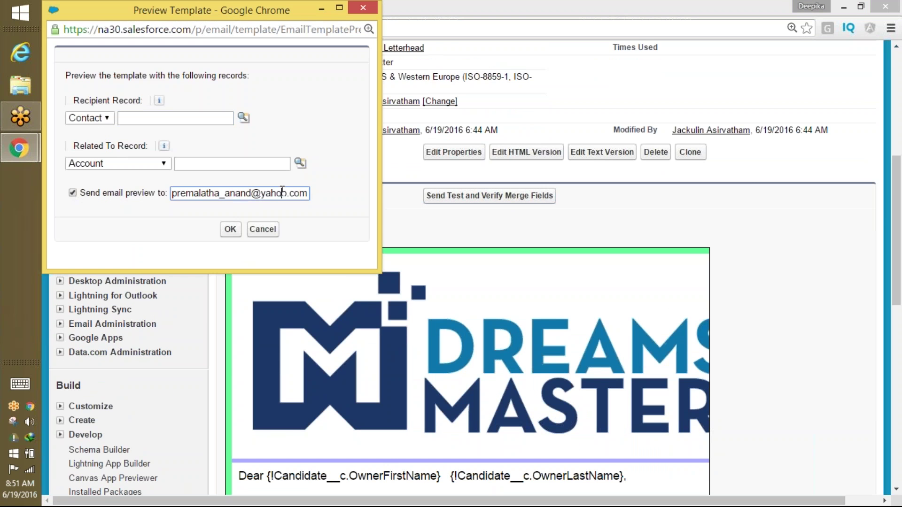
pyautogui.hotkey('ctrl', 'a')
pyautogui.write('kha')
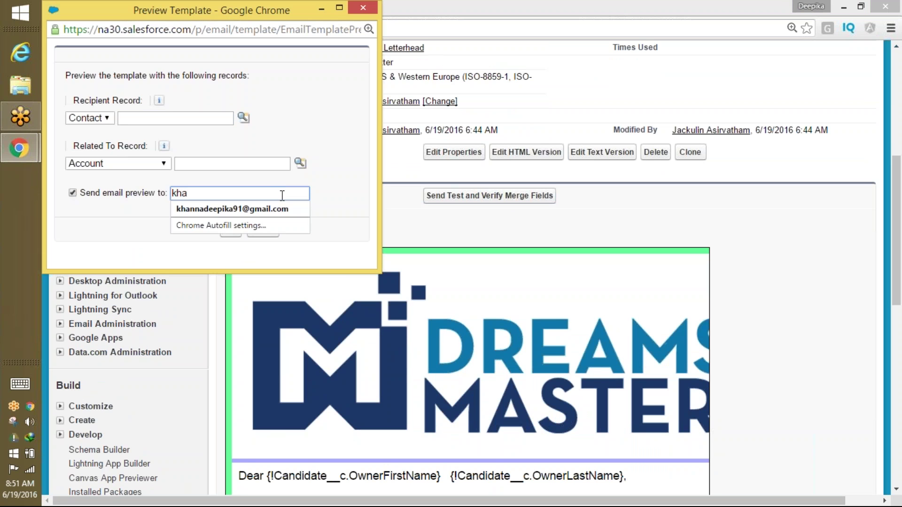
pyautogui.click(281, 210)
pyautogui.press('BackSpace')
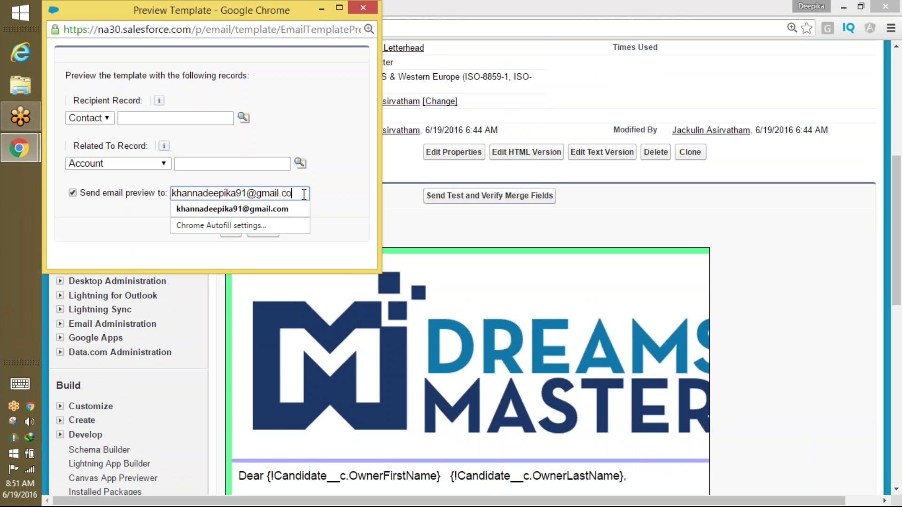
pyautogui.click(325, 203)
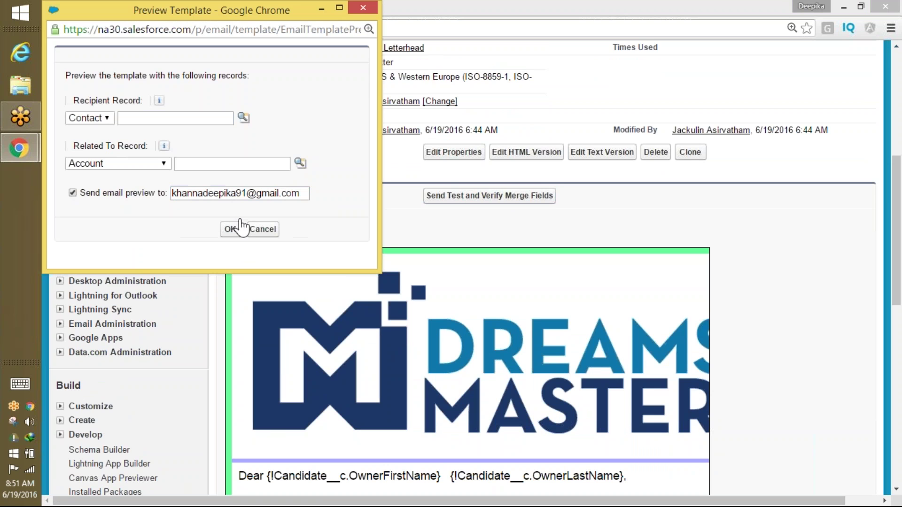
pyautogui.click(231, 229)
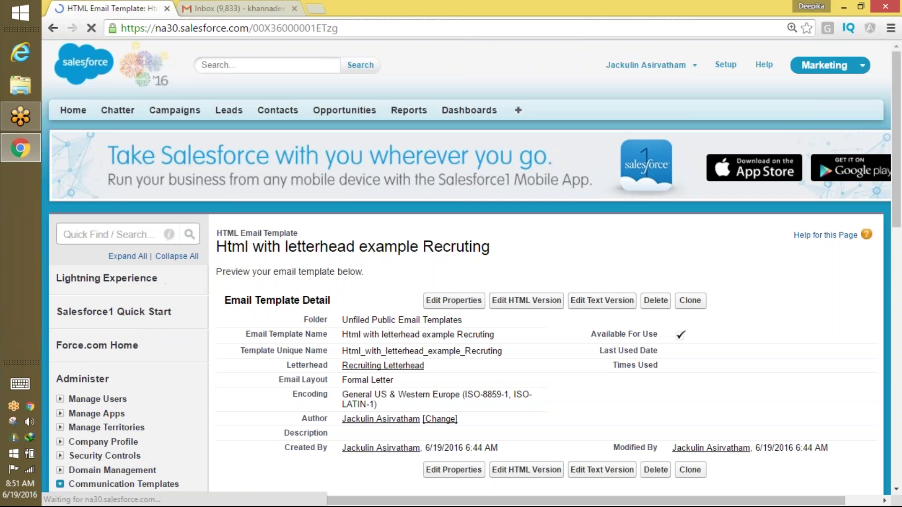
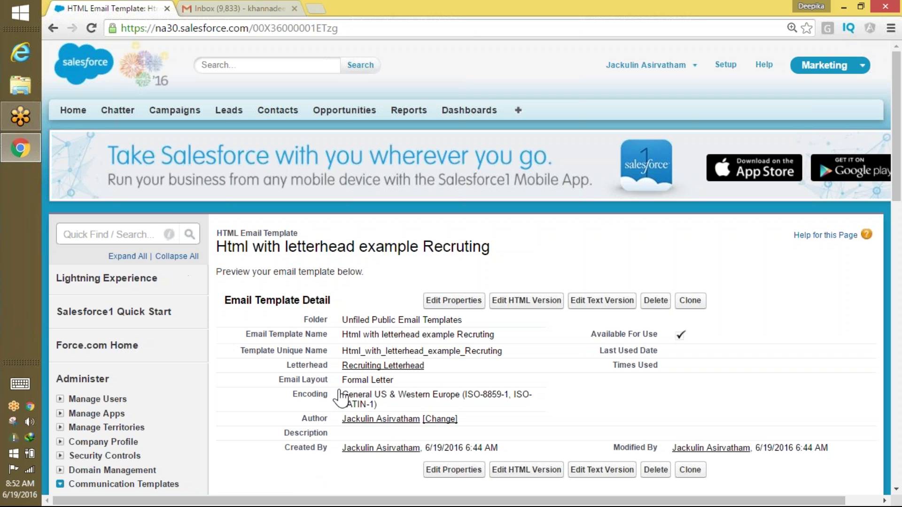
# Select the letterhead recruiting template's title text and bring up the user account menu.
pyautogui.tripleClick(346, 248)
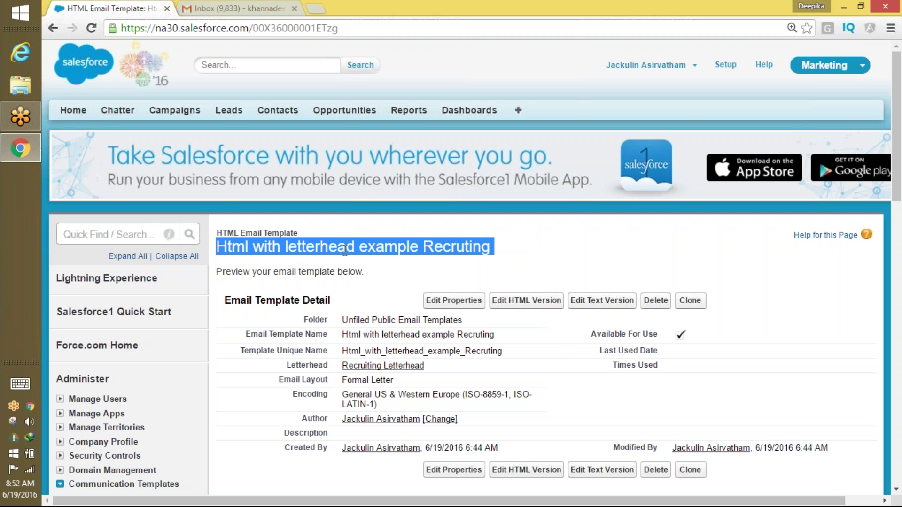
pyautogui.tripleClick(345, 247)
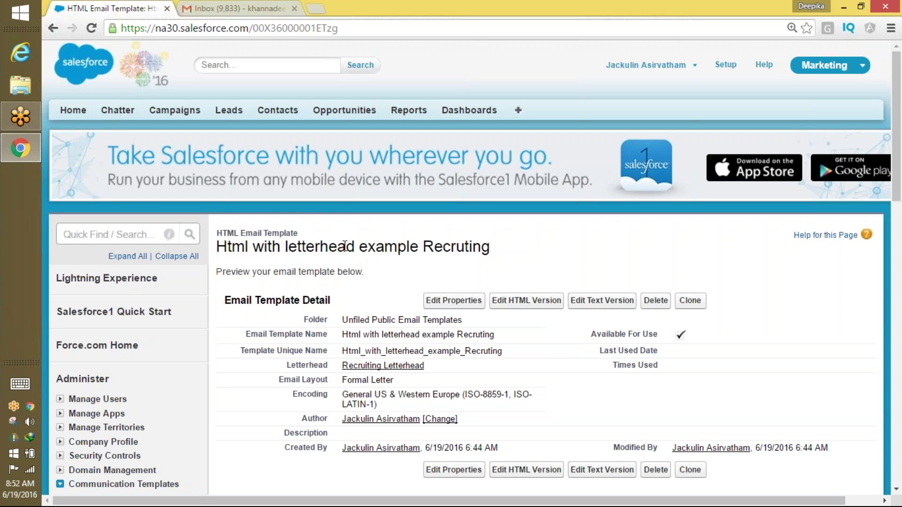
pyautogui.tripleClick(345, 247)
pyautogui.tripleClick(344, 247)
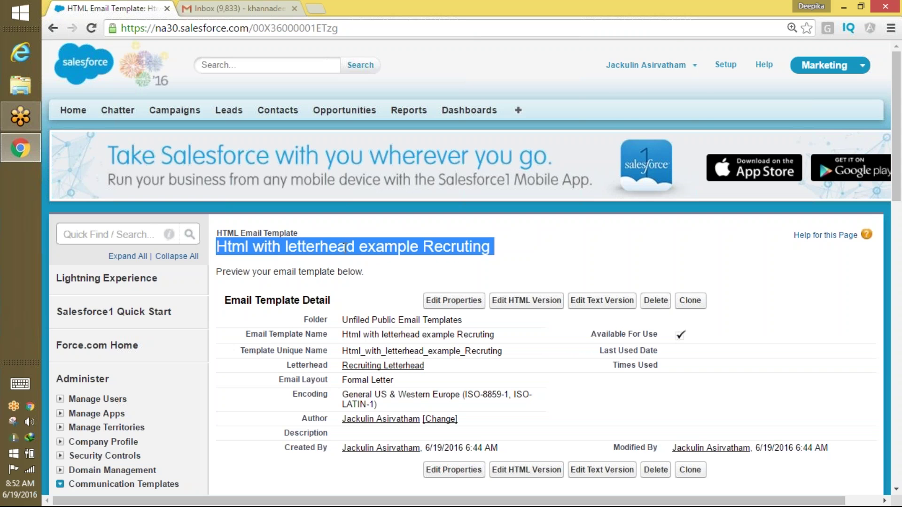
pyautogui.click(690, 66)
# Log out of Salesforce and log back in with the saved username.
pyautogui.click(625, 135)
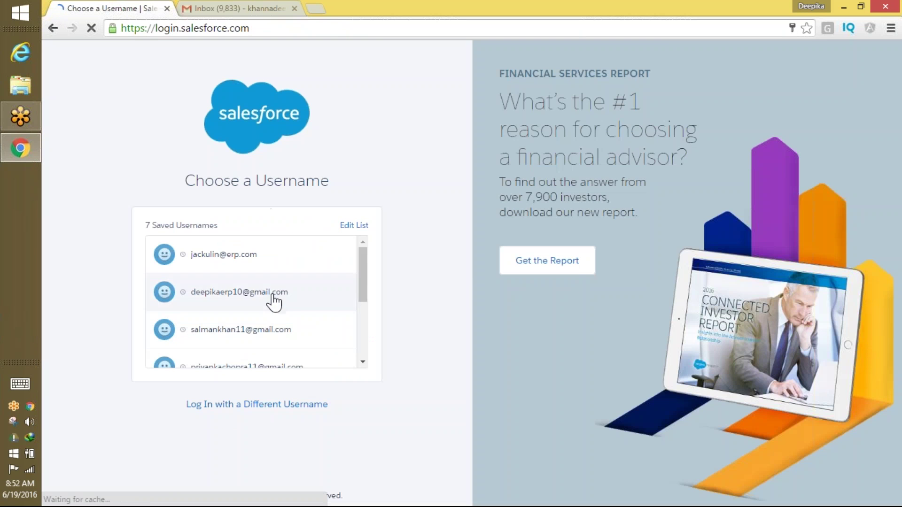
pyautogui.click(276, 303)
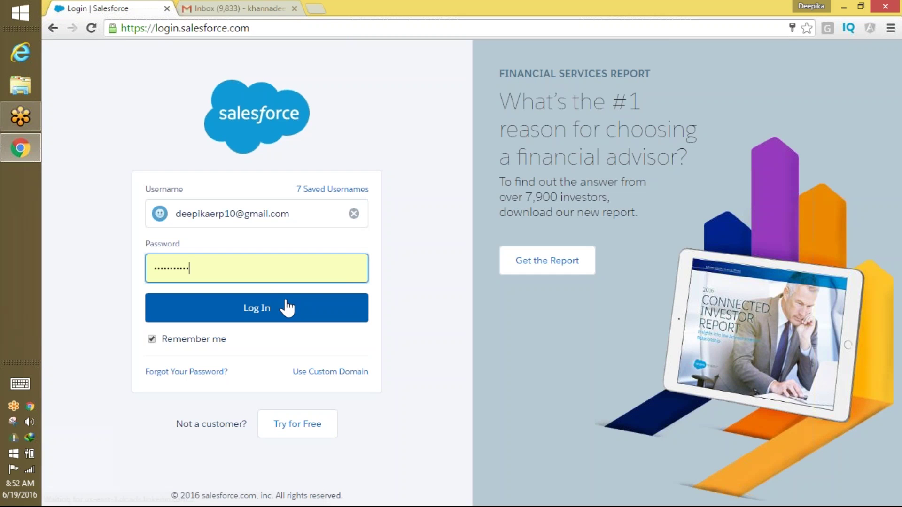
pyautogui.click(282, 306)
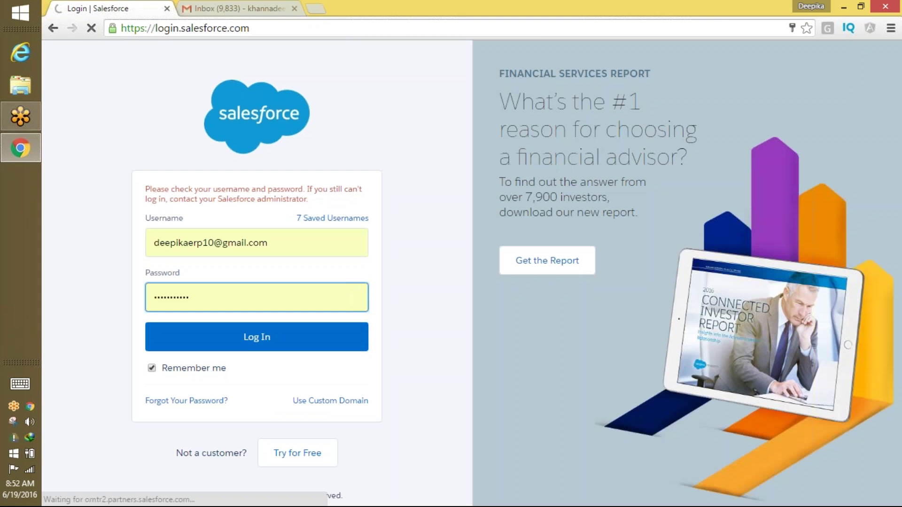
pyautogui.click(252, 337)
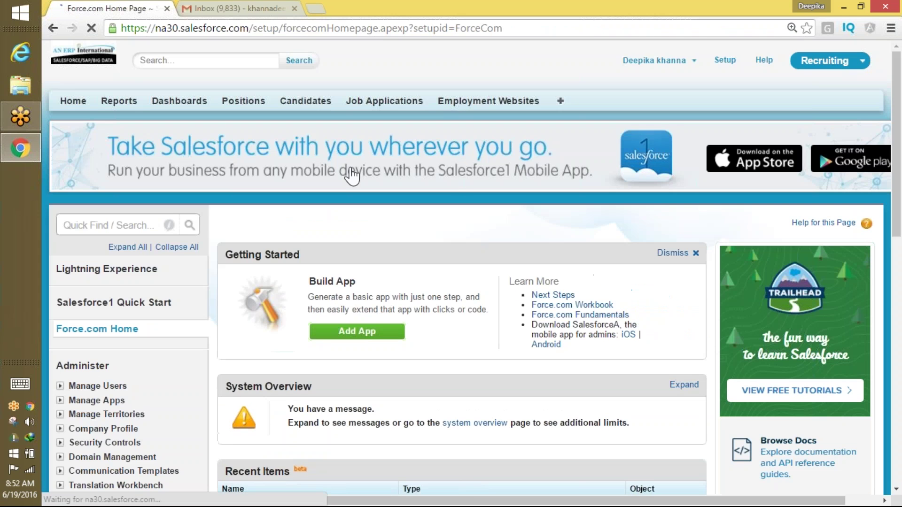
pyautogui.moveTo(896, 149); pyautogui.dragTo(886, 221)
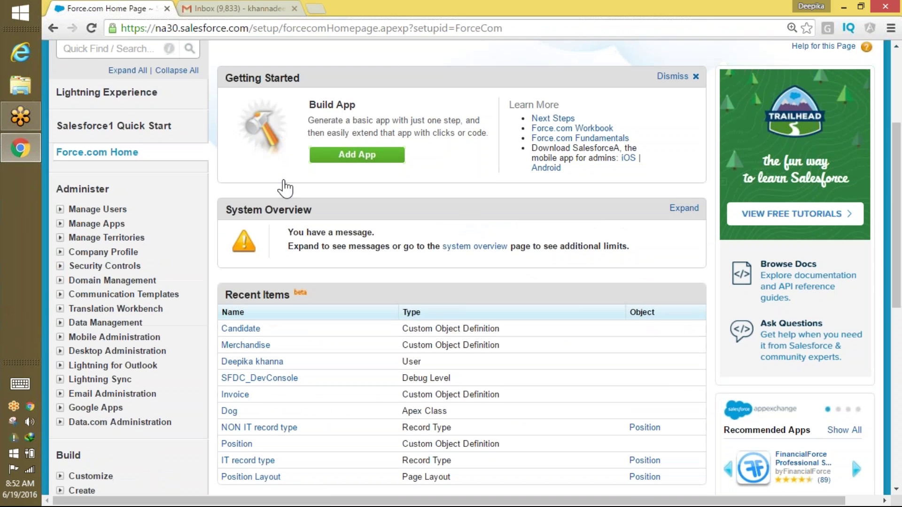
# Filter Setup Quick Find by 'email' and open Email Templates.
pyautogui.click(118, 48)
pyautogui.write('e')
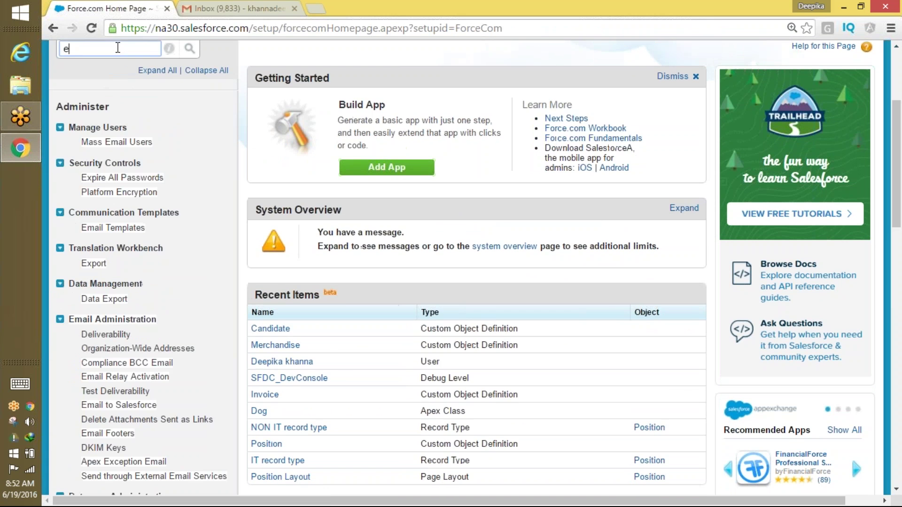
pyautogui.write('mail')
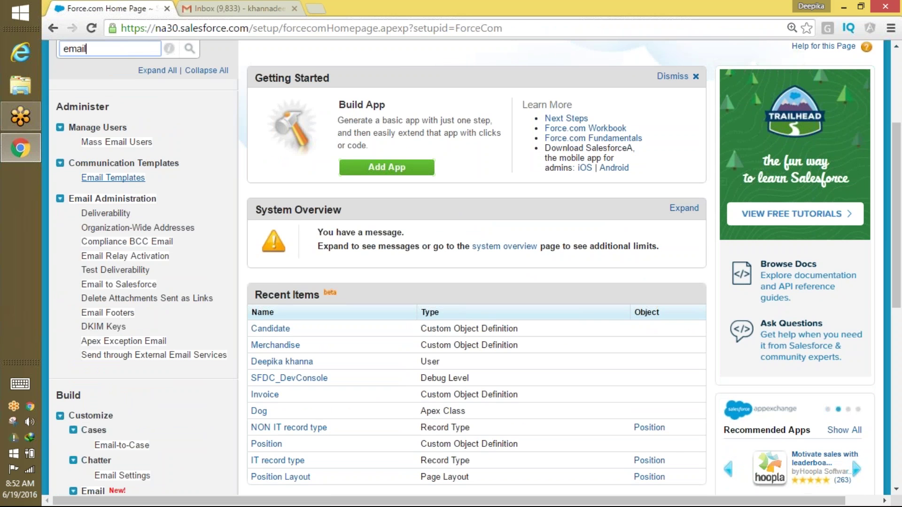
pyautogui.click(130, 182)
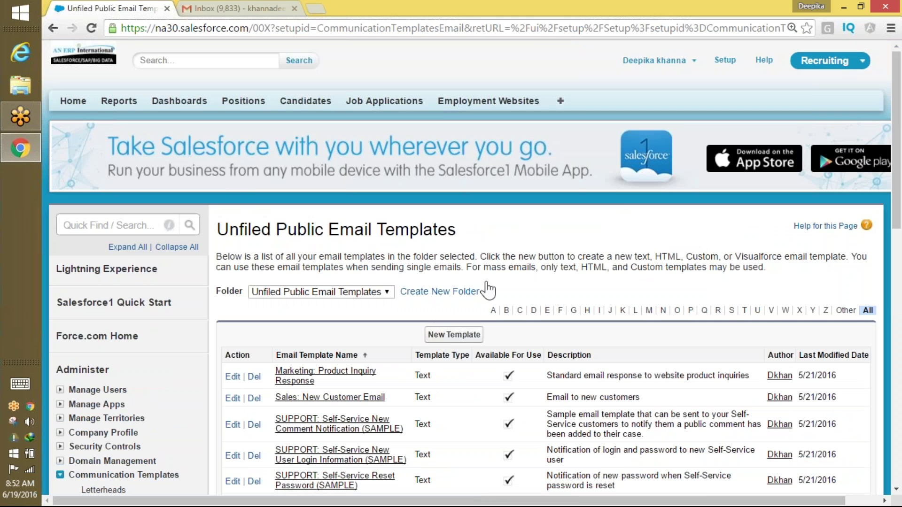
# Start a new Text template, available for use, named 'hi test' with subject 'skehfkjs'.
pyautogui.click(453, 335)
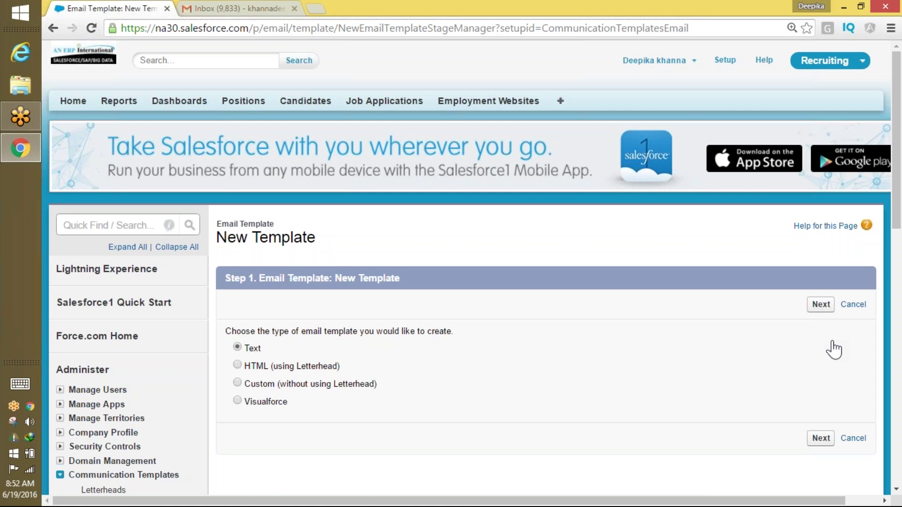
pyautogui.click(822, 305)
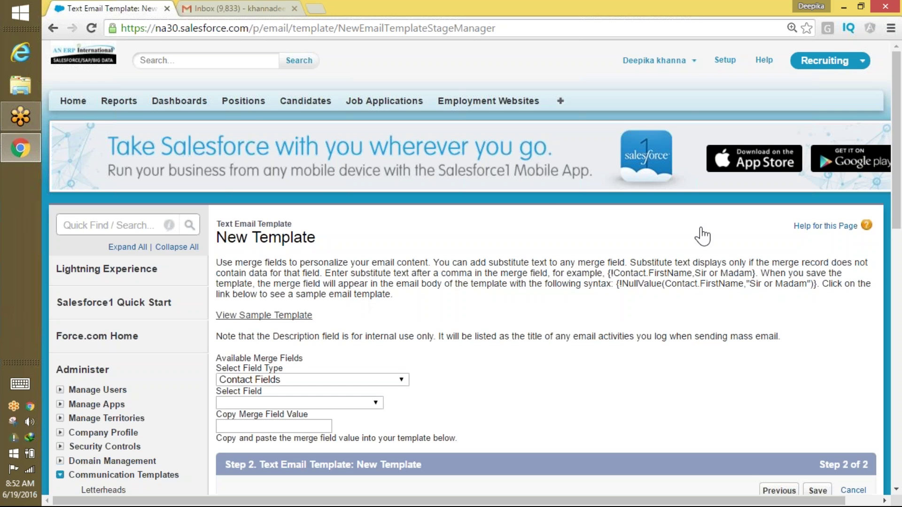
pyautogui.scroll(-5, 409, 316)
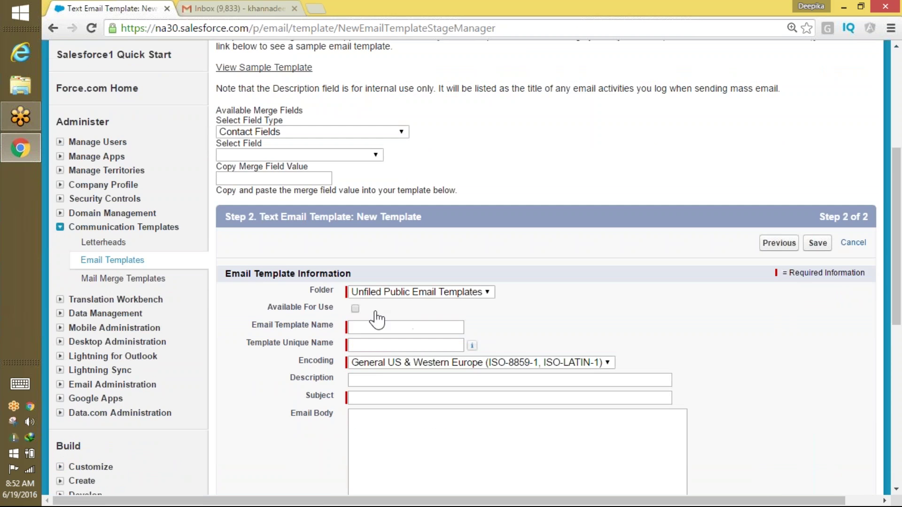
pyautogui.click(355, 309)
pyautogui.click(355, 328)
pyautogui.write('hi2')
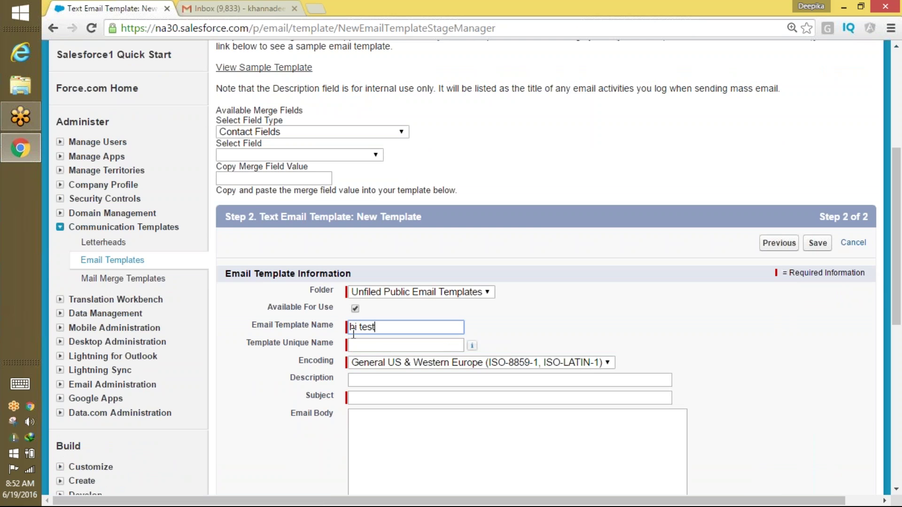
pyautogui.press('Tab')
pyautogui.click(383, 394)
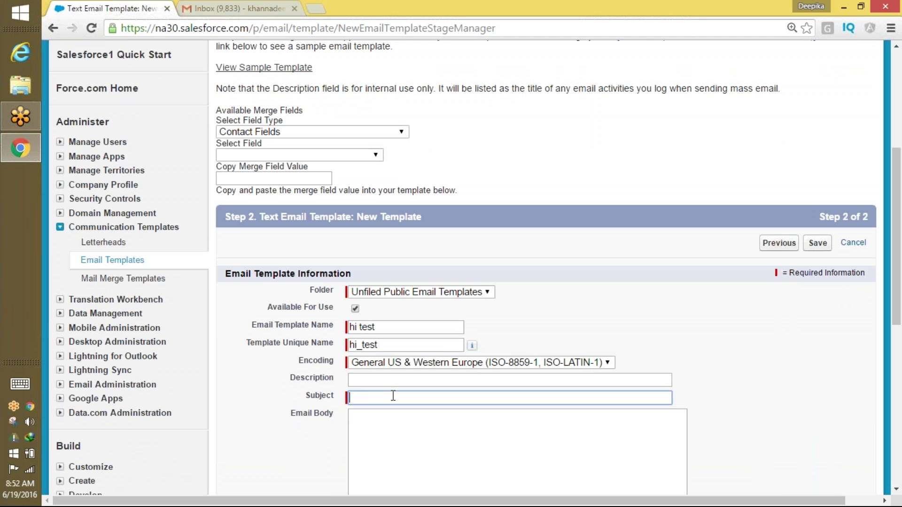
pyautogui.write('skehfkjs')
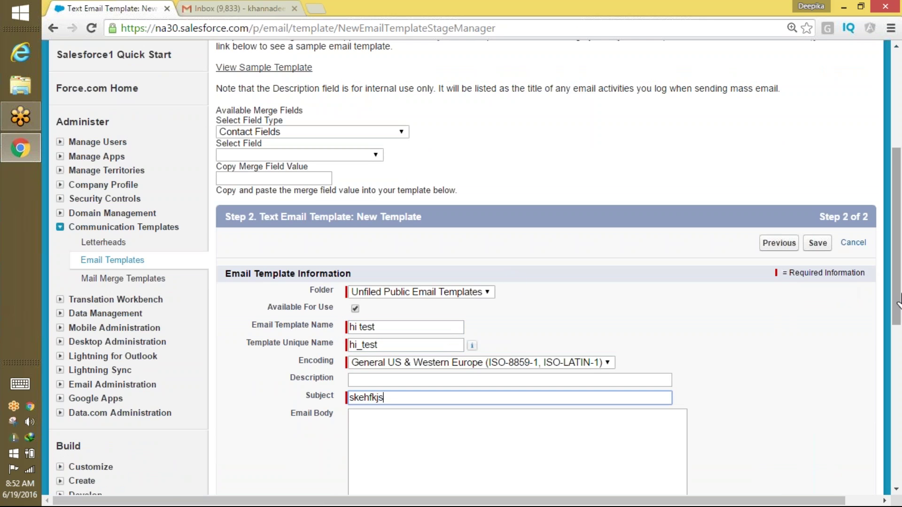
# Replace the body's merge field with placeholder text 'sjfhlsklfkjshd' and save the template.
pyautogui.moveTo(896, 235); pyautogui.dragTo(897, 312)
pyautogui.click(464, 288)
pyautogui.write('{!Candidate__c.OwnerLastName}')
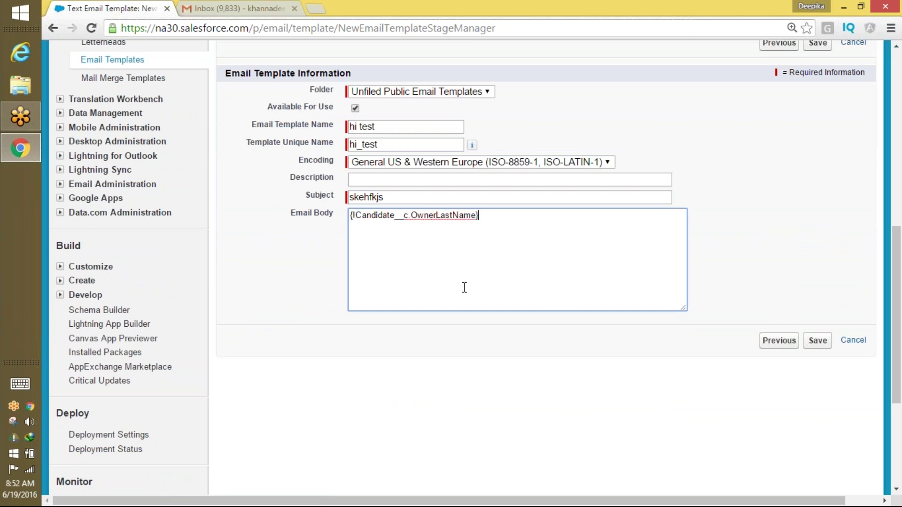
pyautogui.hotkey('ctrl', 'a')
pyautogui.doubleClick(437, 228)
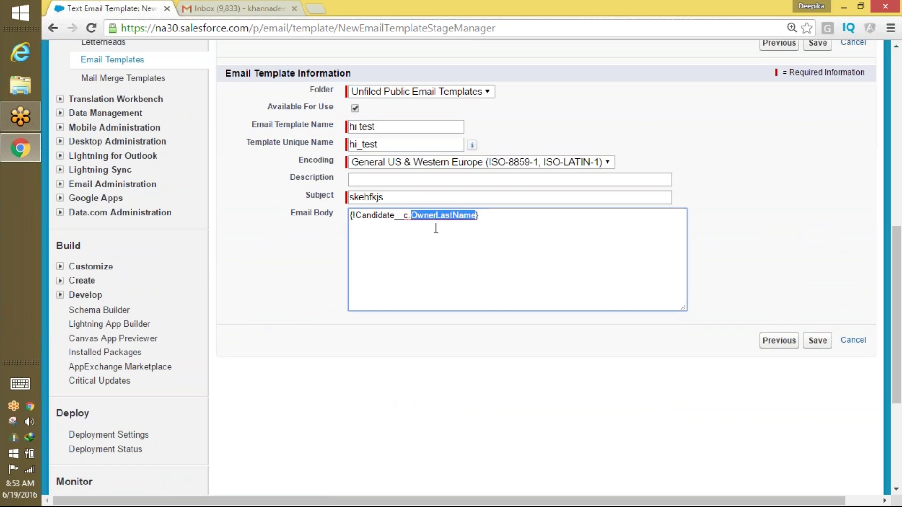
pyautogui.tripleClick(437, 224)
pyautogui.click(437, 224)
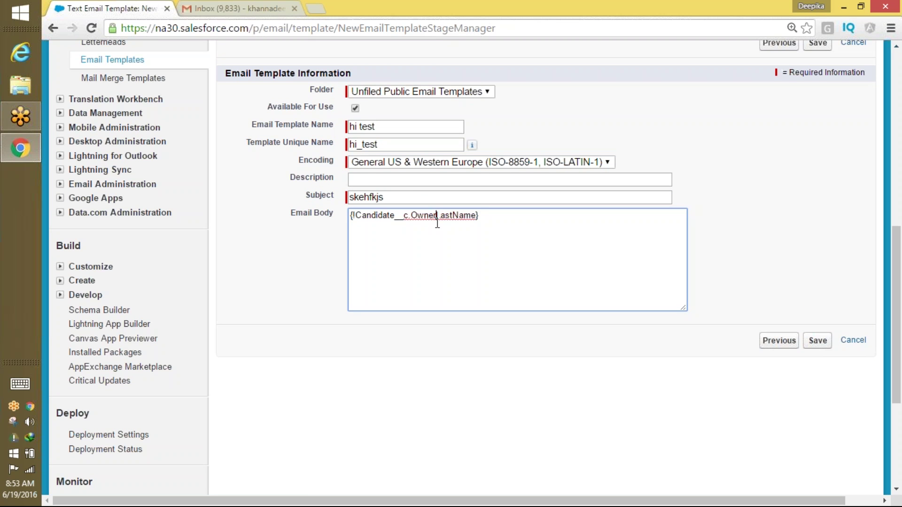
pyautogui.tripleClick(371, 215)
pyautogui.write('sjfhlsklfkjshd')
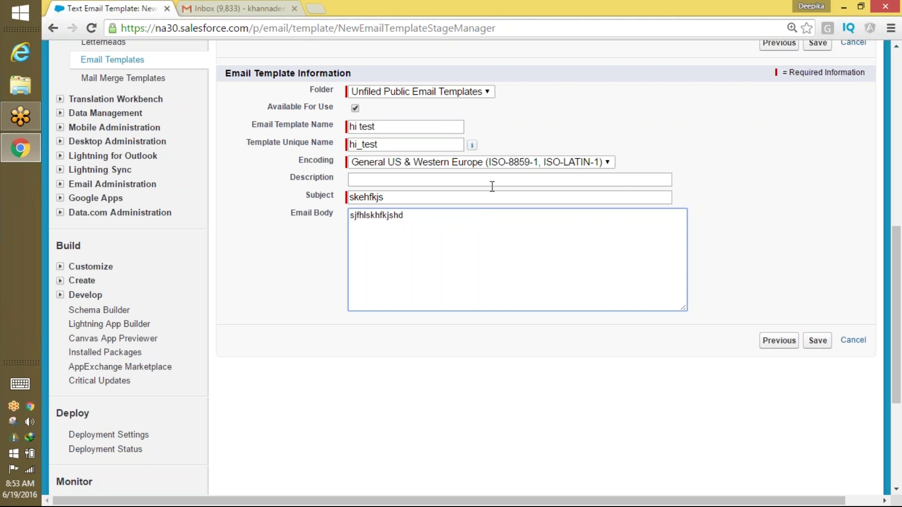
pyautogui.click(822, 350)
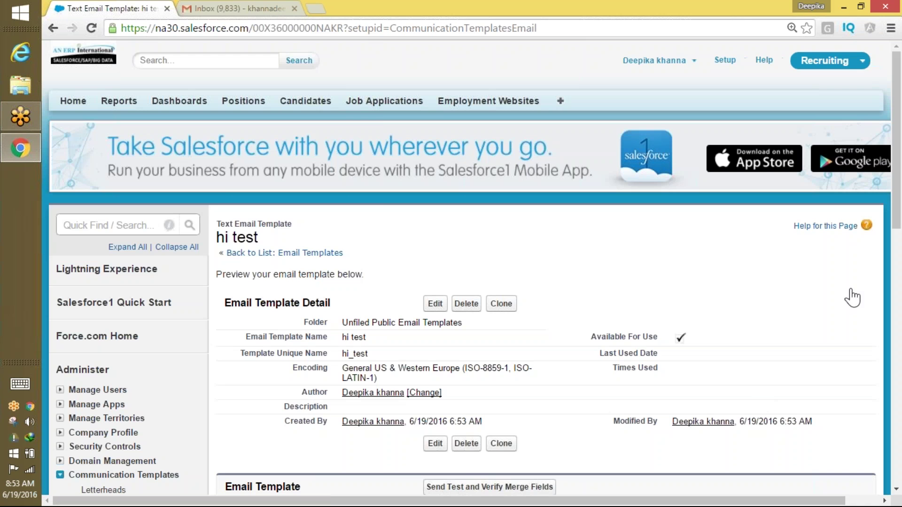
# Send a test preview of the 'hi test' template to your own email address.
pyautogui.click(514, 486)
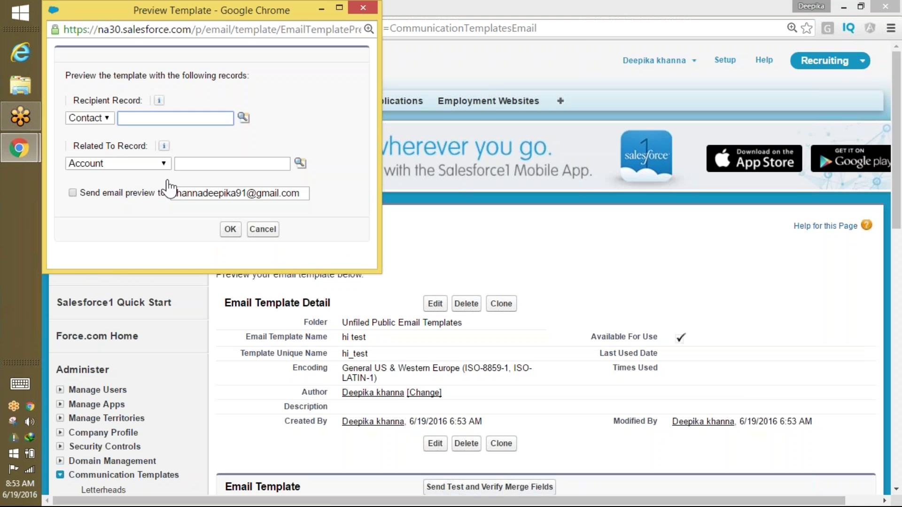
pyautogui.click(72, 192)
pyautogui.click(230, 229)
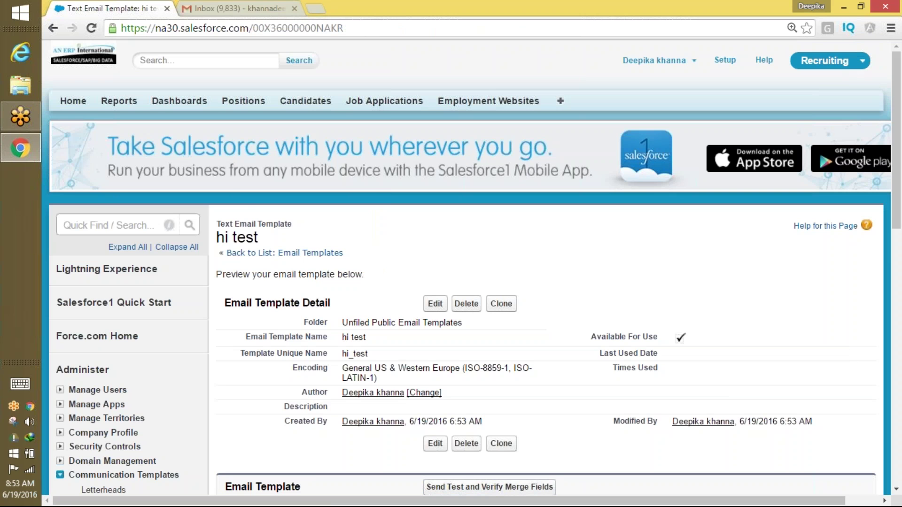
pyautogui.moveTo(899, 181); pyautogui.dragTo(899, 274)
# Open the 'skehfkjs' test email in Gmail, check its body text, then return to Salesforce.
pyautogui.click(246, 8)
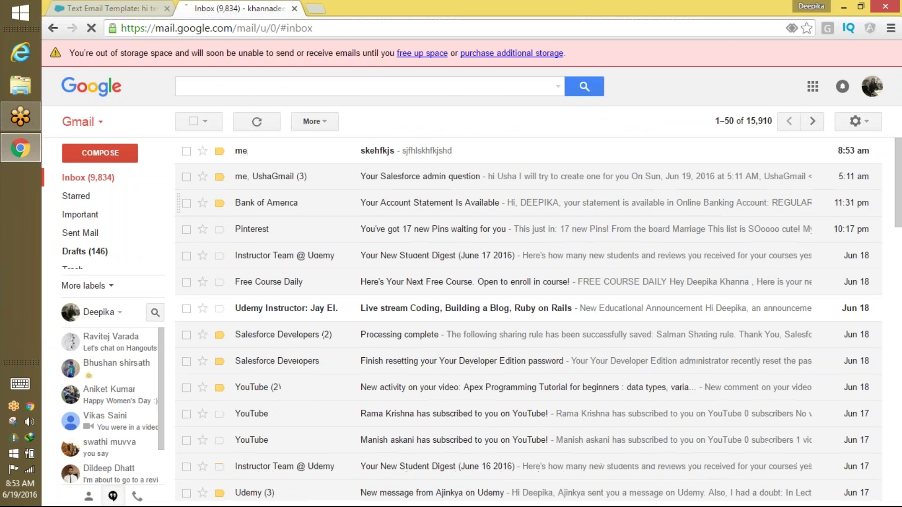
pyautogui.click(420, 156)
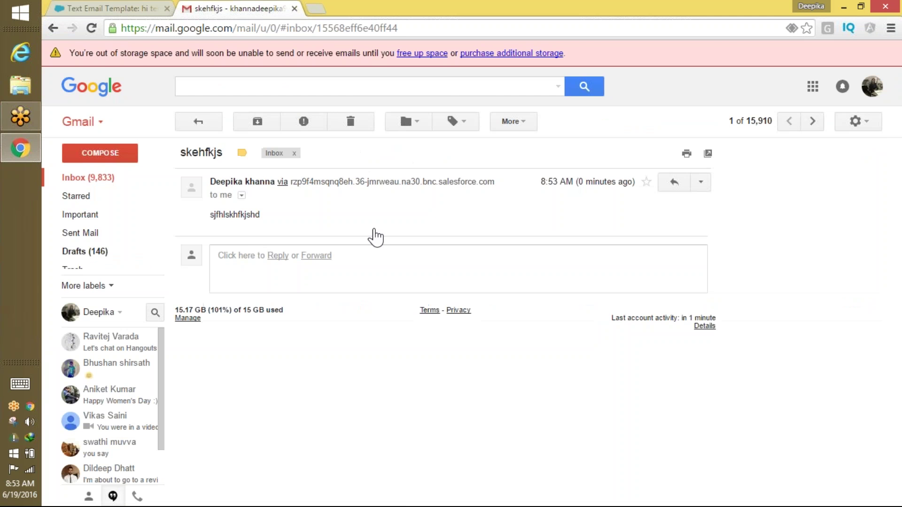
pyautogui.doubleClick(237, 215)
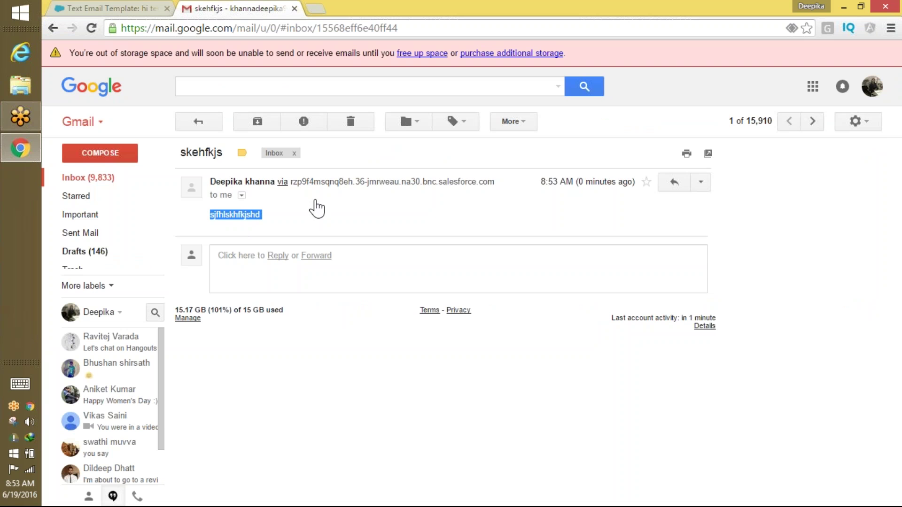
pyautogui.doubleClick(238, 215)
pyautogui.doubleClick(249, 214)
pyautogui.click(113, 9)
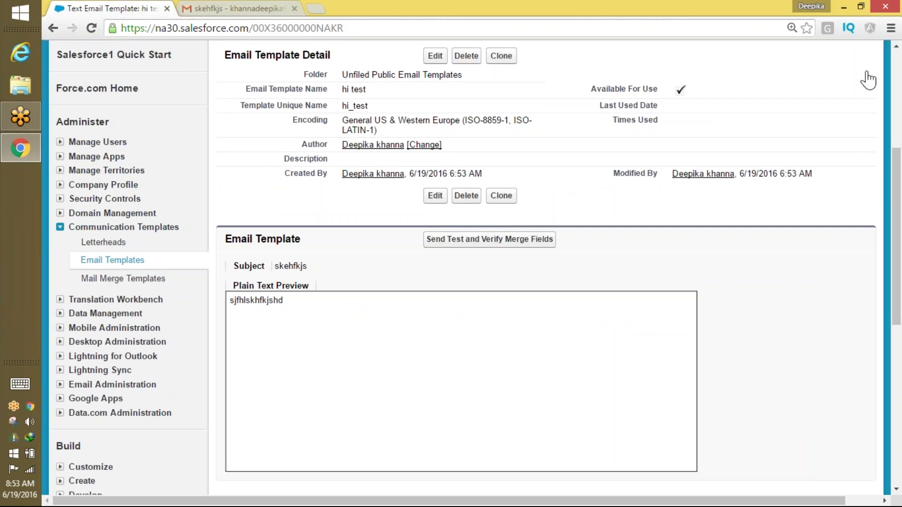
# Go back to the email templates list and start another new Text template.
pyautogui.scroll(5, 865, 80)
pyautogui.scroll(-7, 863, 249)
pyautogui.scroll(-4, 864, 249)
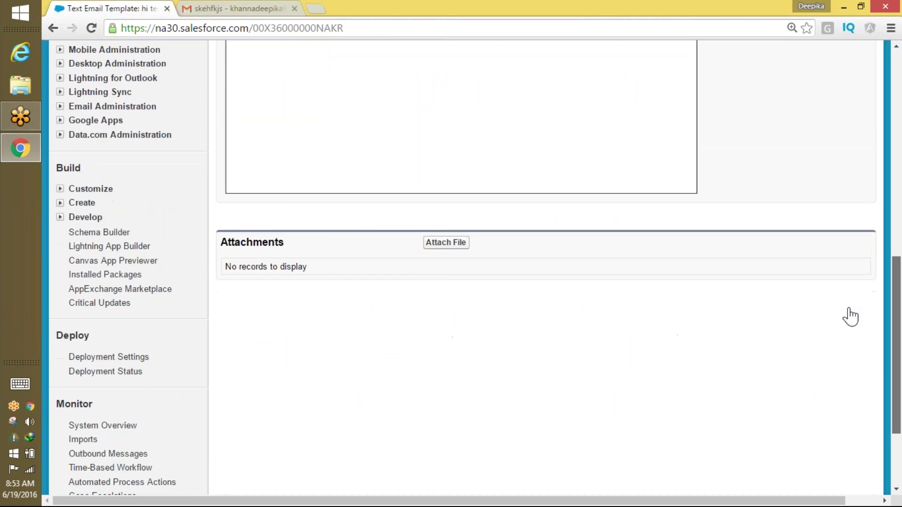
pyautogui.scroll(10, 850, 316)
pyautogui.click(313, 253)
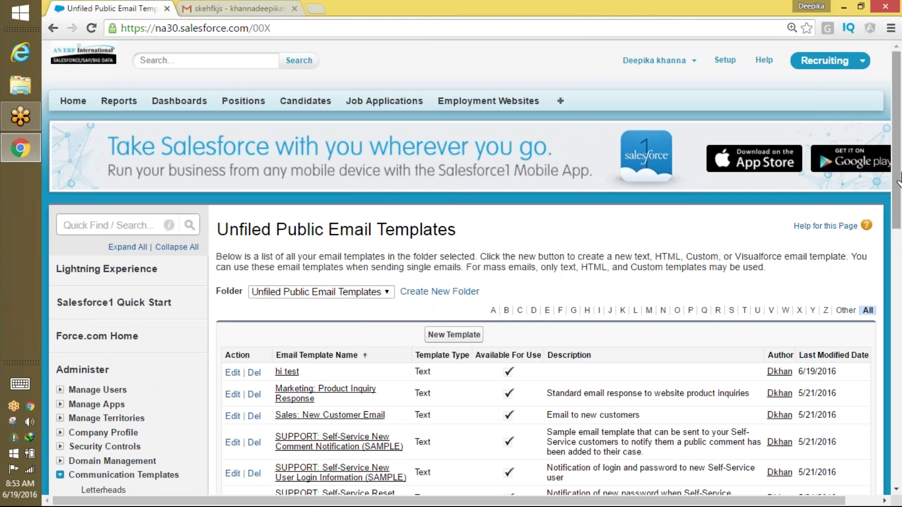
pyautogui.scroll(-4, 897, 181)
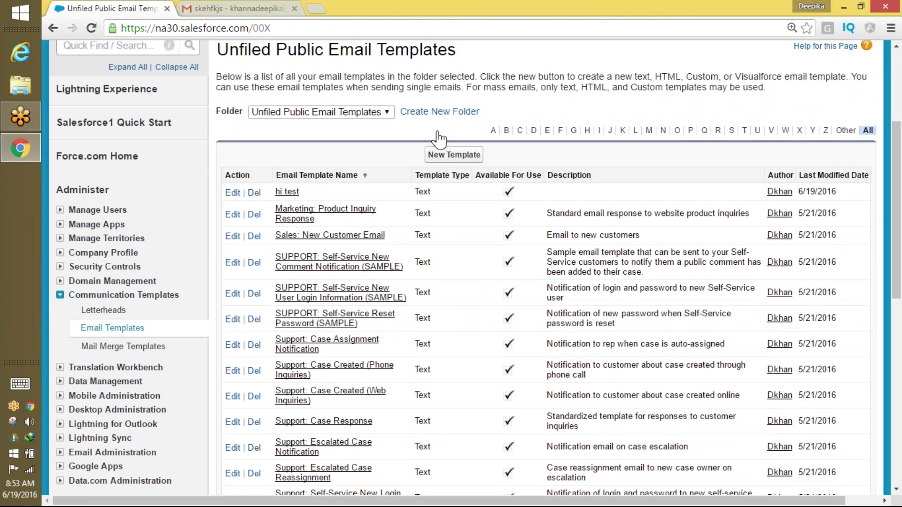
pyautogui.click(476, 155)
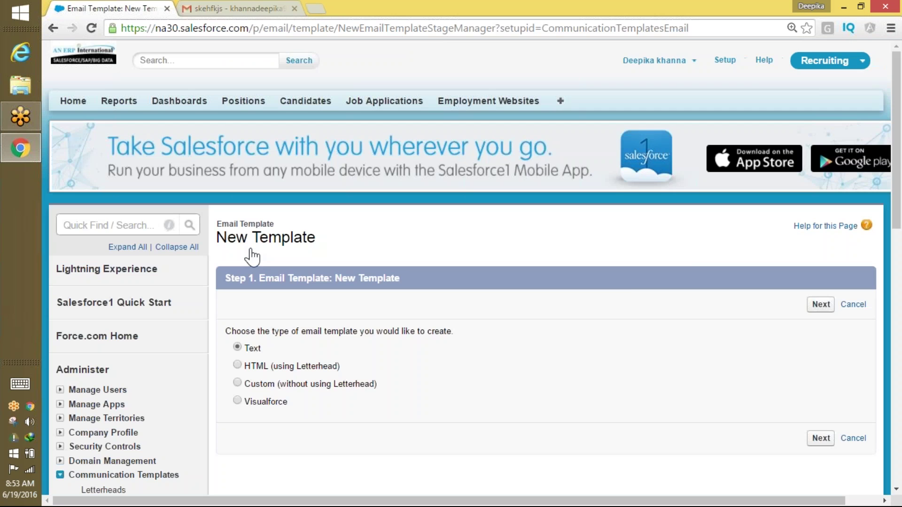
pyautogui.click(822, 305)
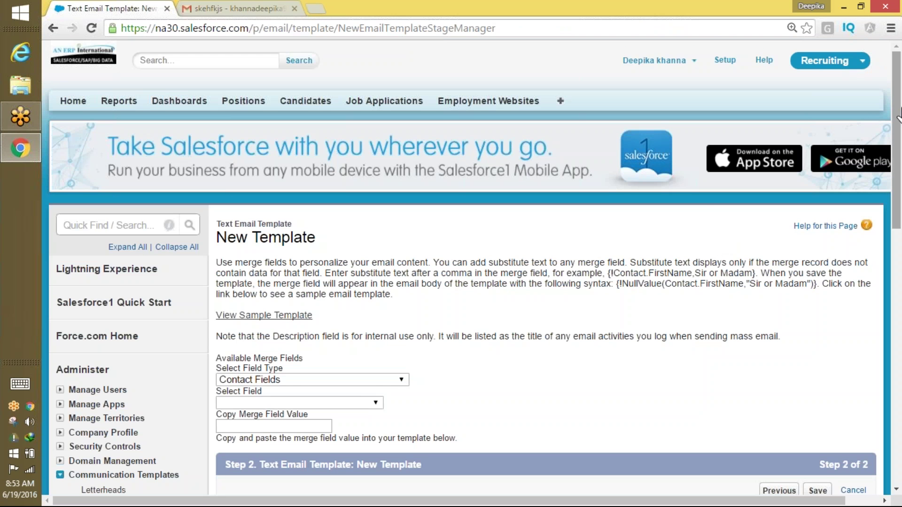
pyautogui.scroll(-5, 862, 224)
# Mark it available for use and name it 'Text Email template example… Recruitment'.
pyautogui.click(355, 289)
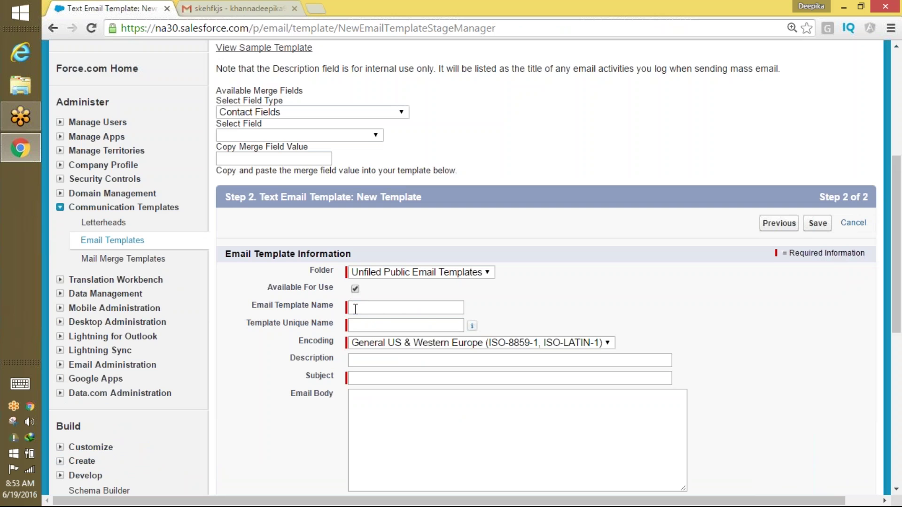
pyautogui.click(356, 307)
pyautogui.write('H')
pyautogui.press('BackSpace')
pyautogui.write('Te')
pyautogui.click(374, 329)
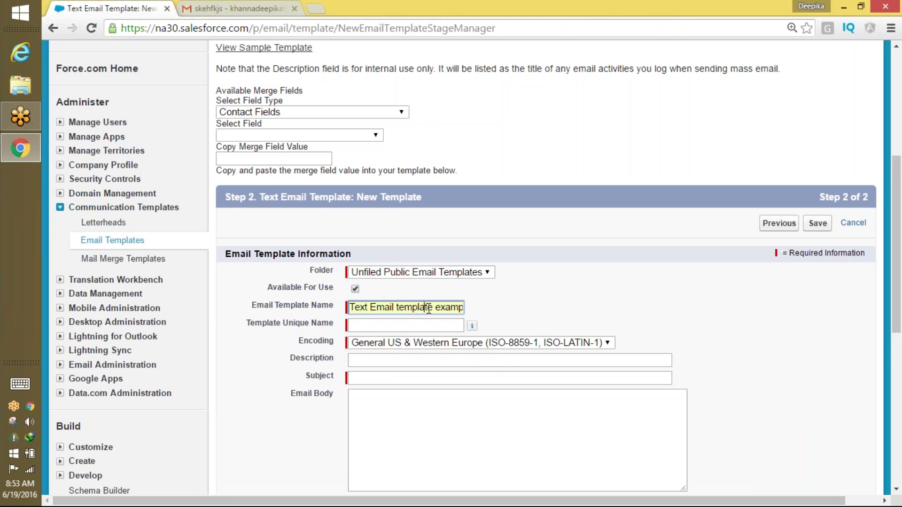
pyautogui.moveTo(428, 309); pyautogui.dragTo(614, 288)
pyautogui.click(455, 308)
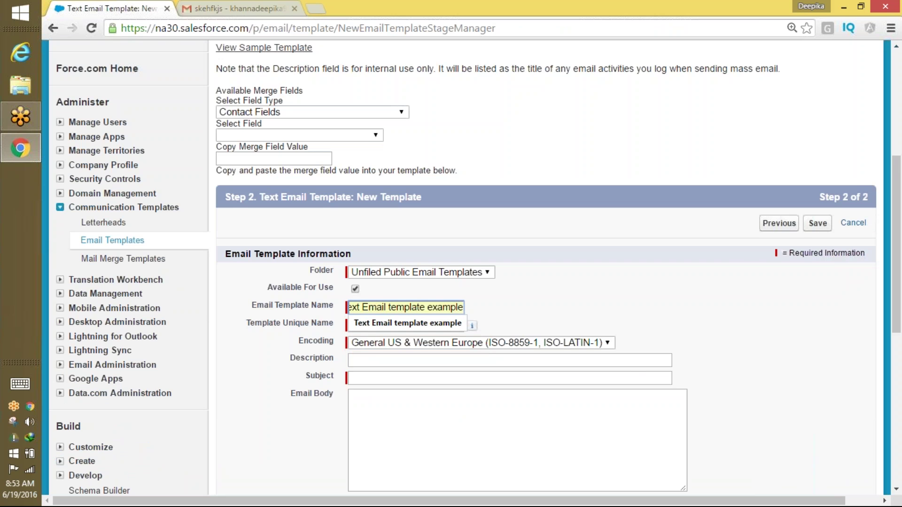
pyautogui.press('Right')
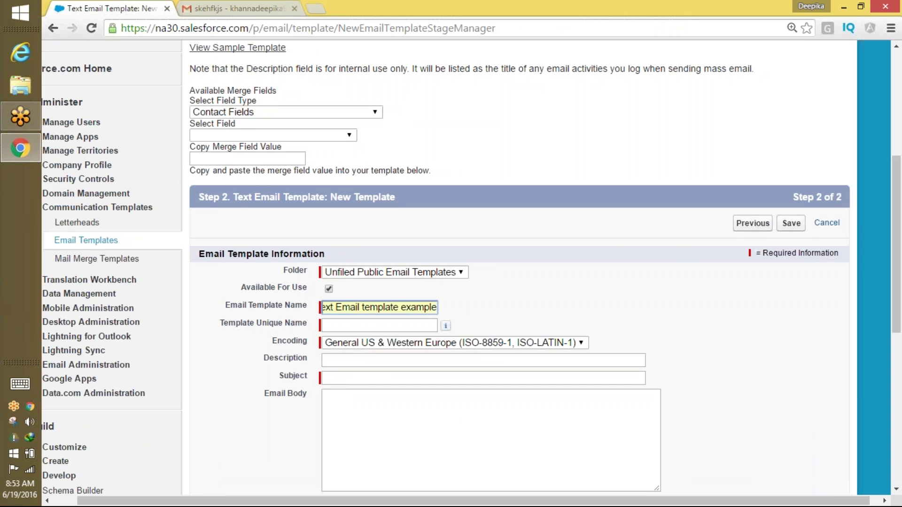
pyautogui.write('Recru')
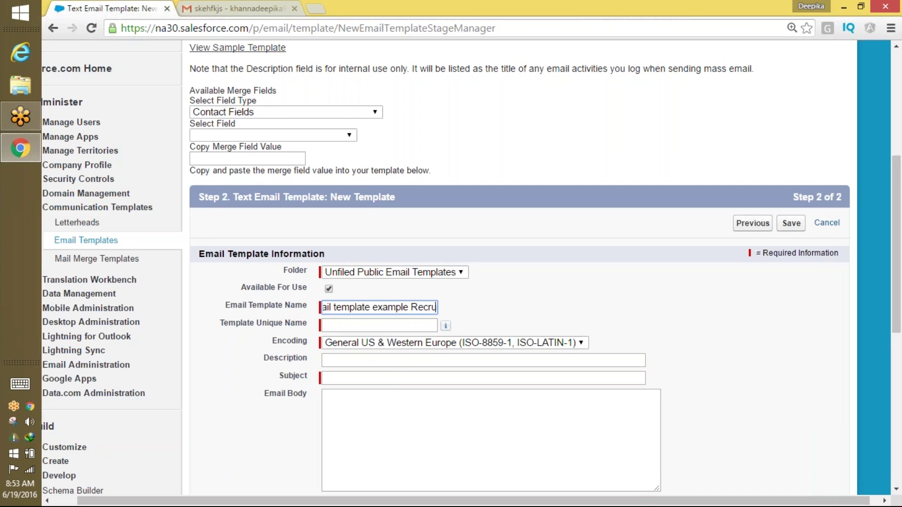
pyautogui.write('itment')
pyautogui.press('Tab')
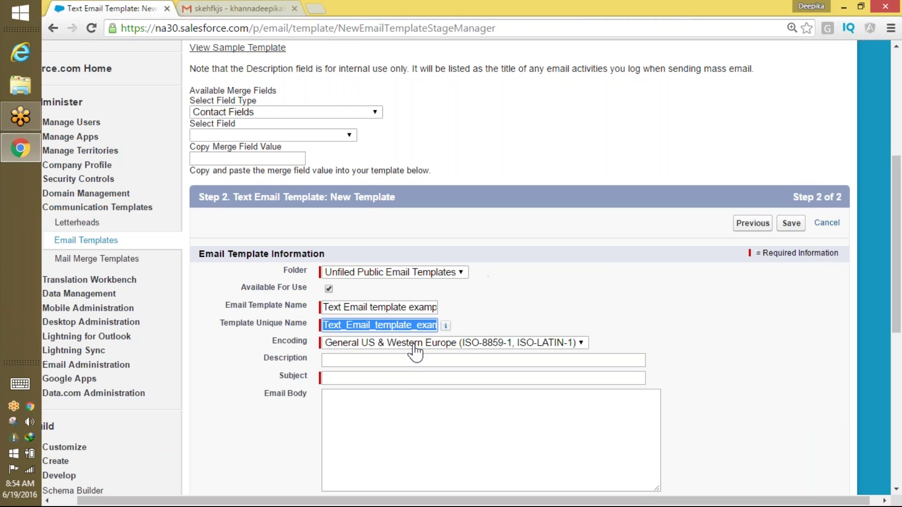
# Set the template's email subject to 'Welcome'.
pyautogui.click(395, 379)
pyautogui.write('Welcome')
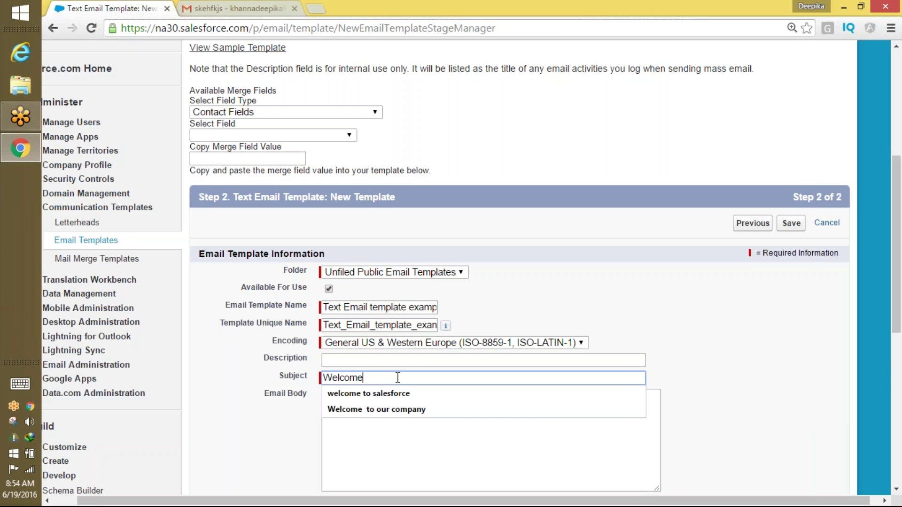
pyautogui.click(397, 429)
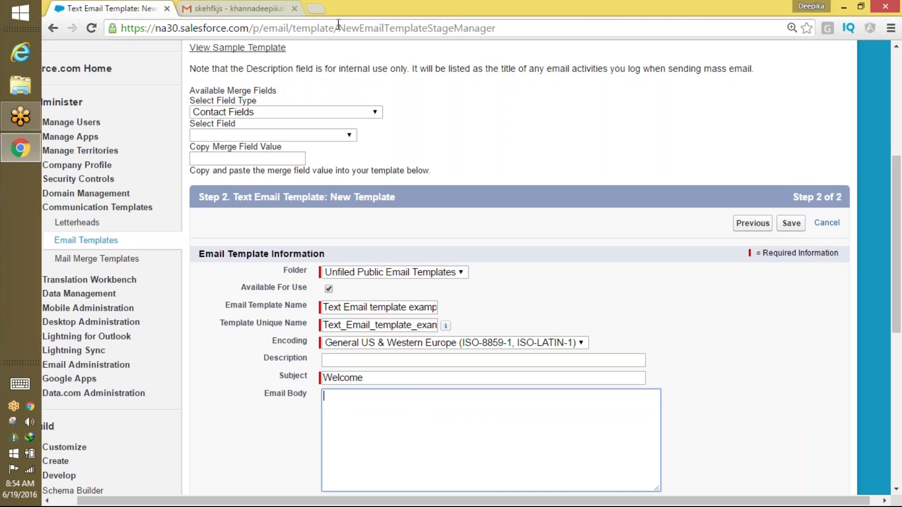
pyautogui.hotkey('ctrl', 't')
# Search Google for 'welcome email from company' and open VerticalResponse's welcome email examples article.
pyautogui.write('we')
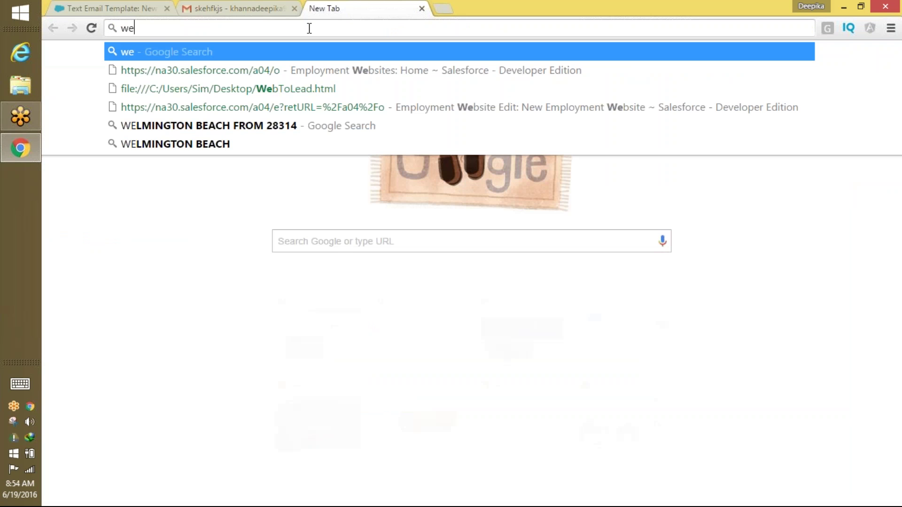
pyautogui.write('lcome ema')
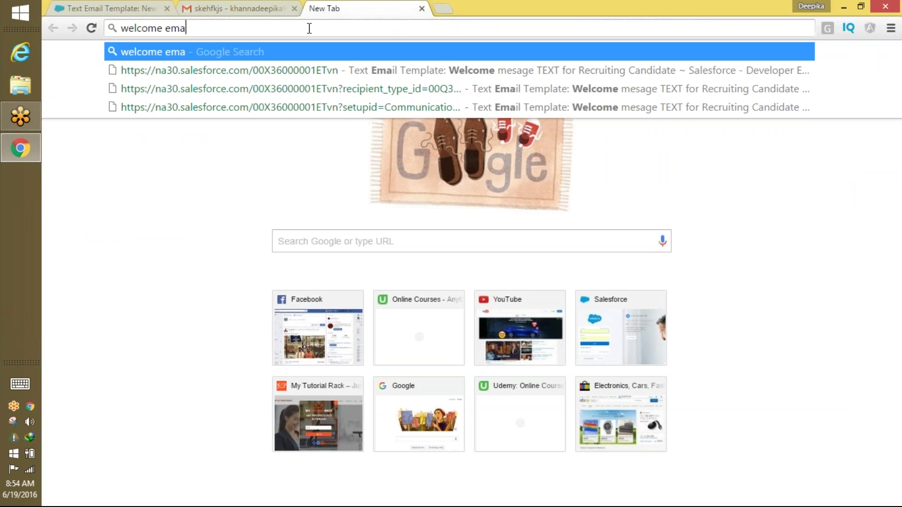
pyautogui.write('il from ')
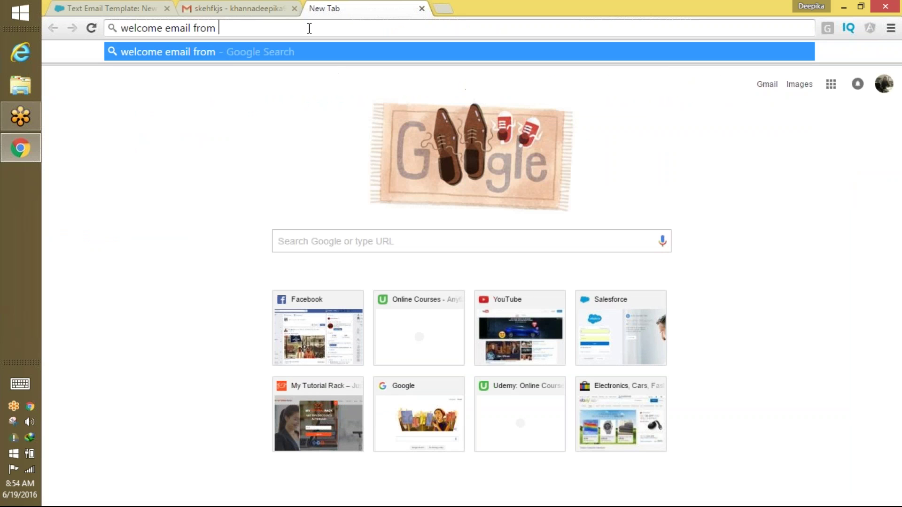
pyautogui.write('com')
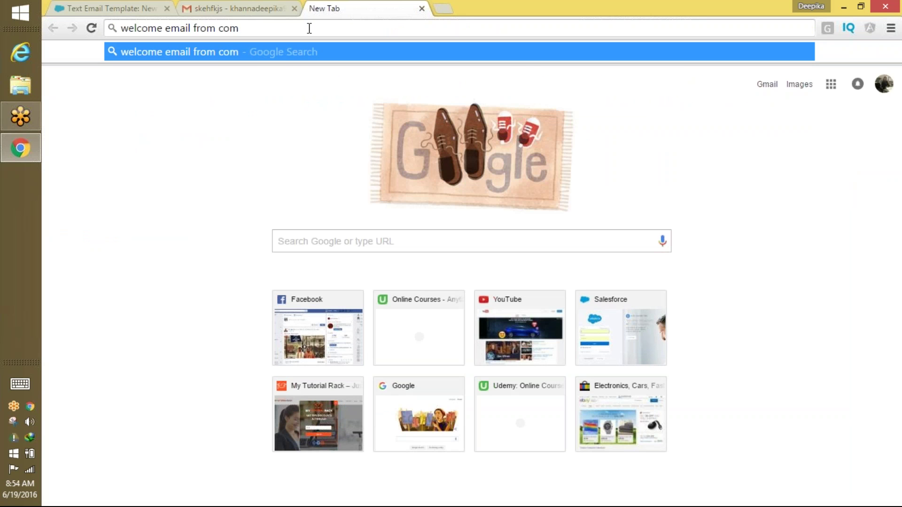
pyautogui.write('pany')
pyautogui.press('Return')
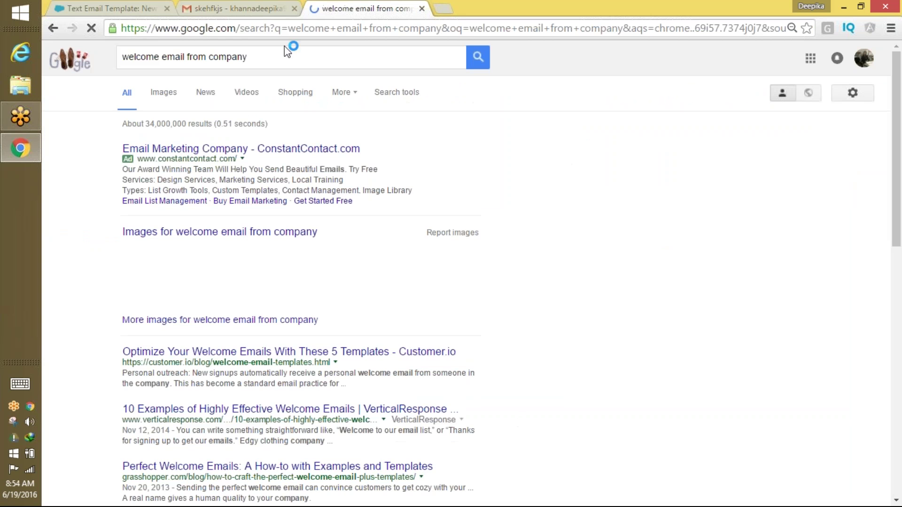
pyautogui.click(224, 414)
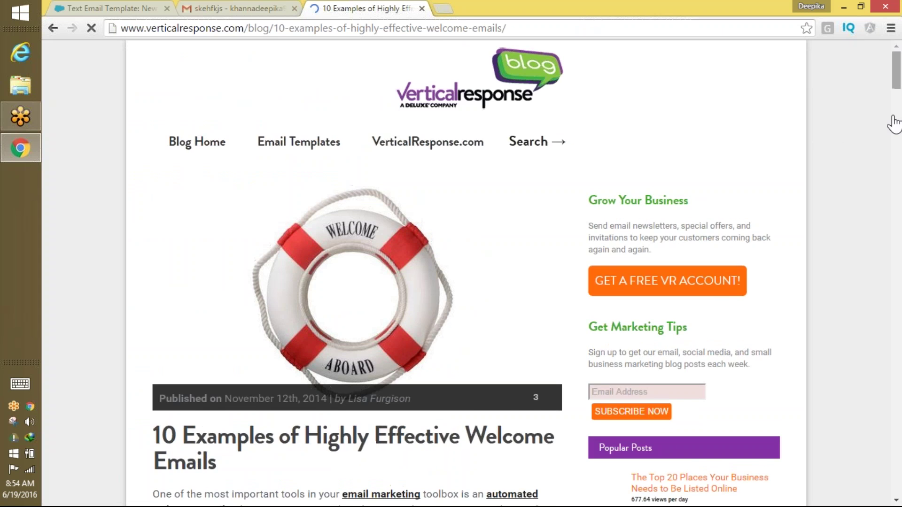
# Browse the welcome email examples, trying to select the FLOOD example's text.
pyautogui.scroll(-3, 887, 138)
pyautogui.scroll(-5, 887, 138)
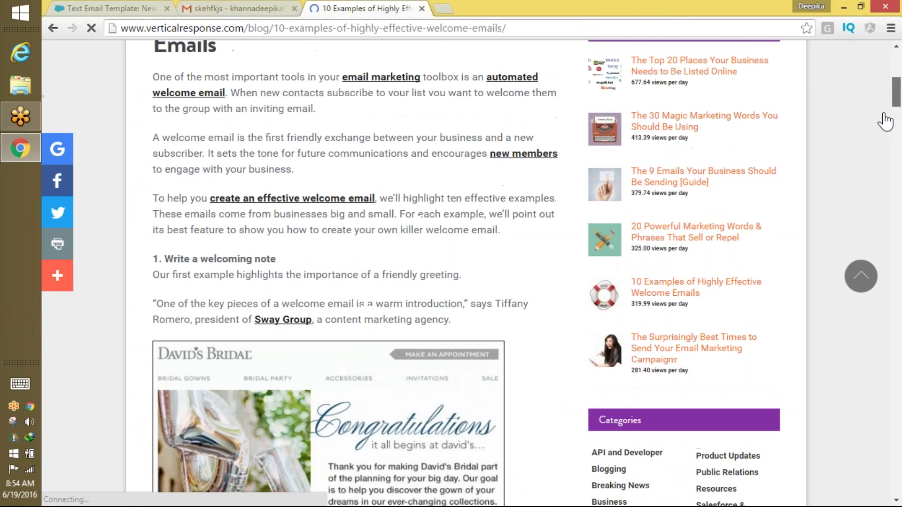
pyautogui.scroll(-10, 878, 155)
pyautogui.scroll(8, 874, 160)
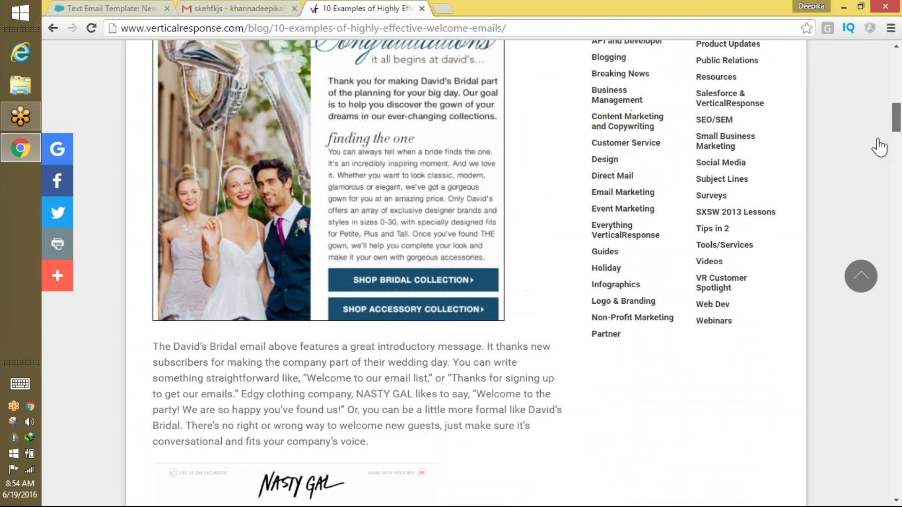
pyautogui.scroll(-15, 877, 159)
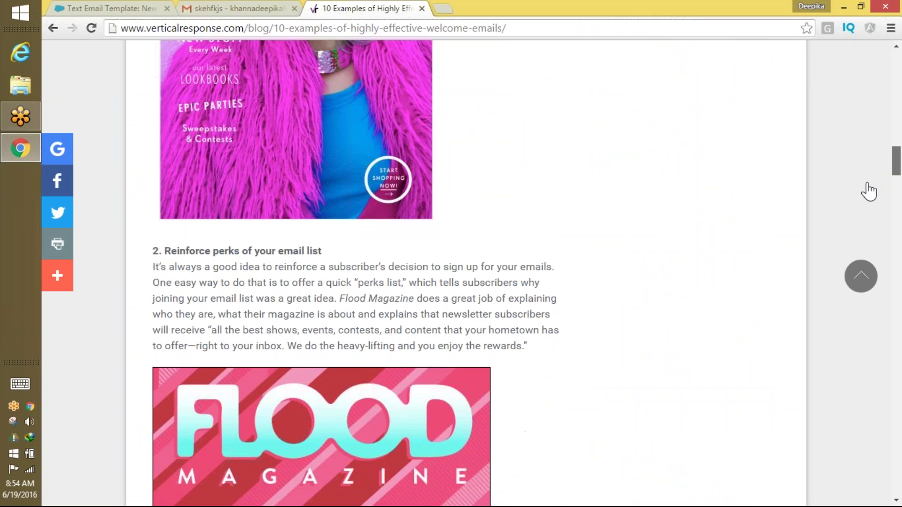
pyautogui.scroll(-17, 868, 195)
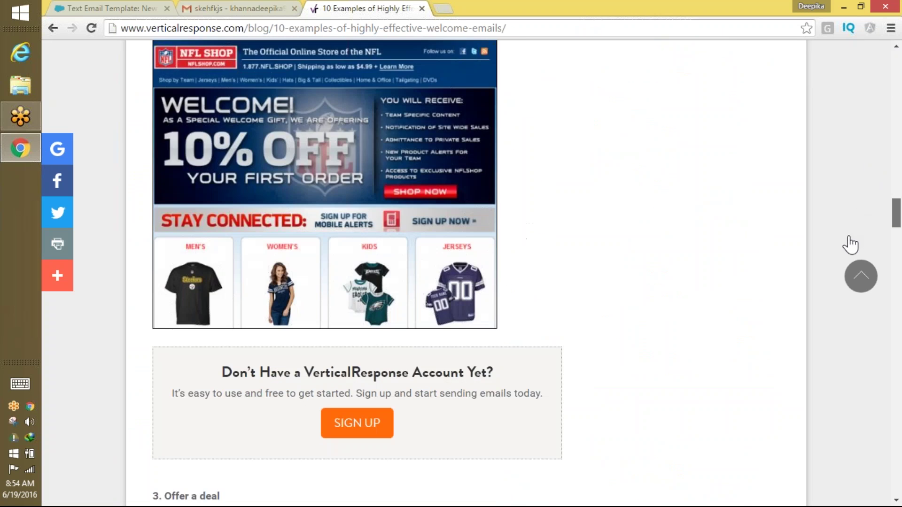
pyautogui.scroll(6, 854, 237)
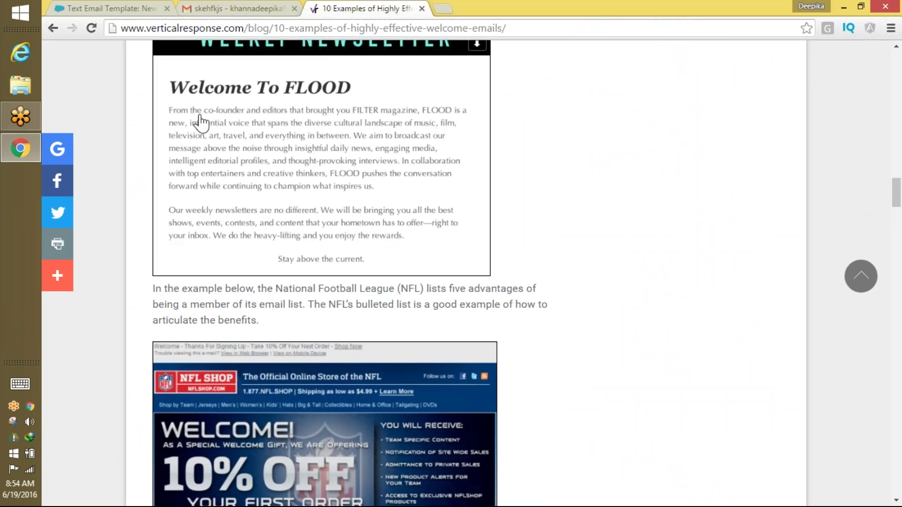
pyautogui.moveTo(171, 117); pyautogui.dragTo(248, 181)
pyautogui.moveTo(385, 258); pyautogui.dragTo(353, 243)
pyautogui.moveTo(332, 190); pyautogui.dragTo(318, 195)
pyautogui.rightClick(320, 194)
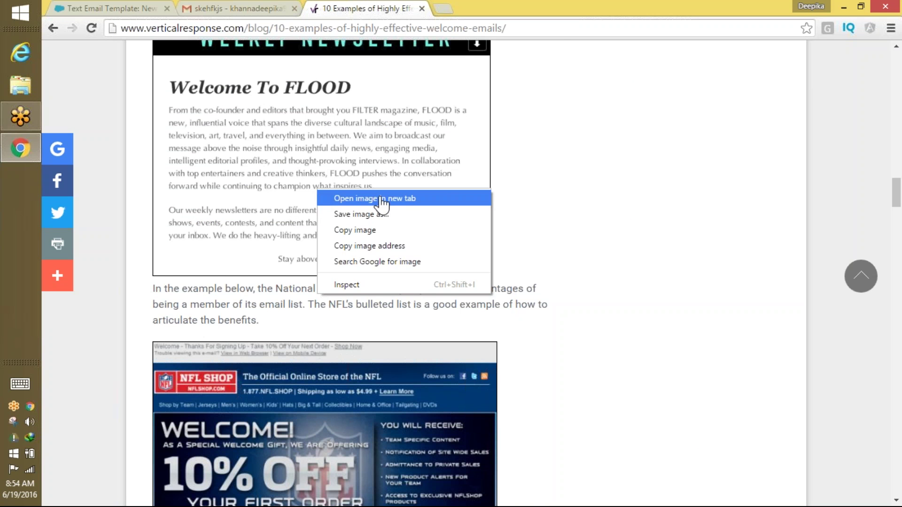
pyautogui.click(620, 203)
# Copy the paragraph that introduces the Crocs welcome email example.
pyautogui.scroll(-20, 895, 235)
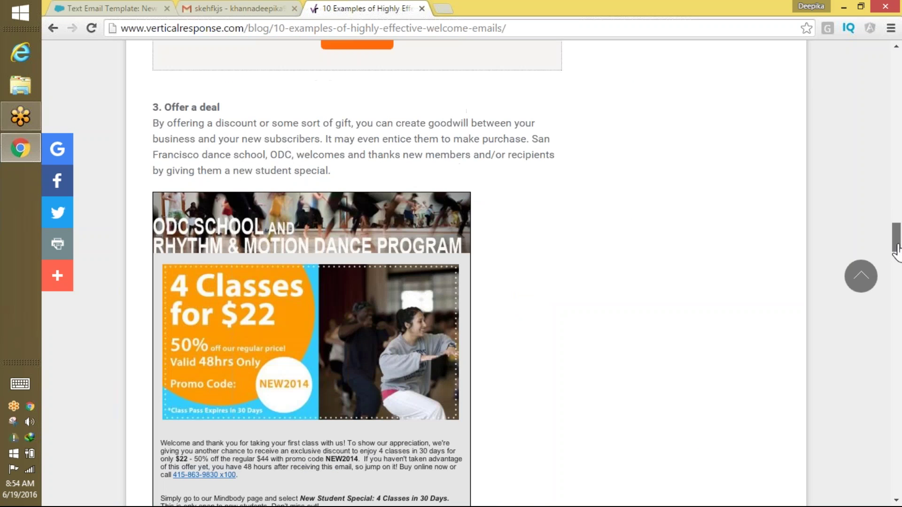
pyautogui.scroll(-10, 885, 289)
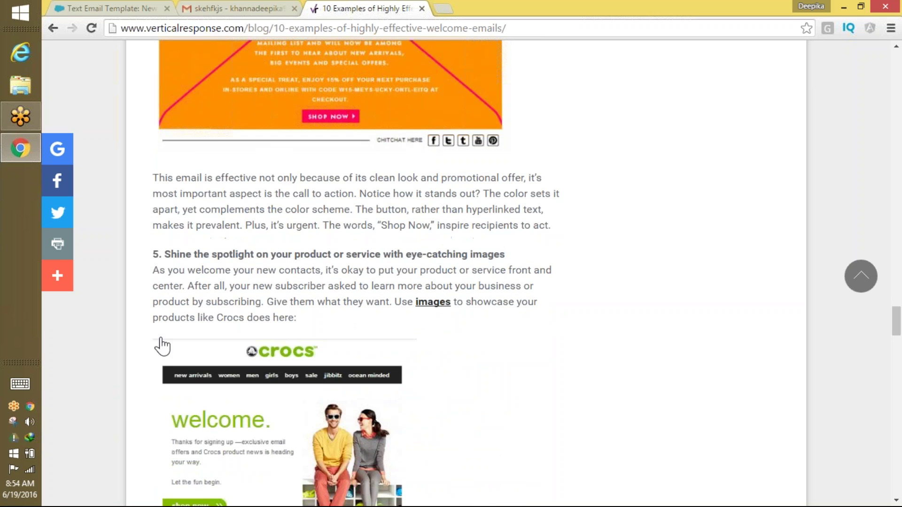
pyautogui.moveTo(302, 326); pyautogui.dragTo(156, 273)
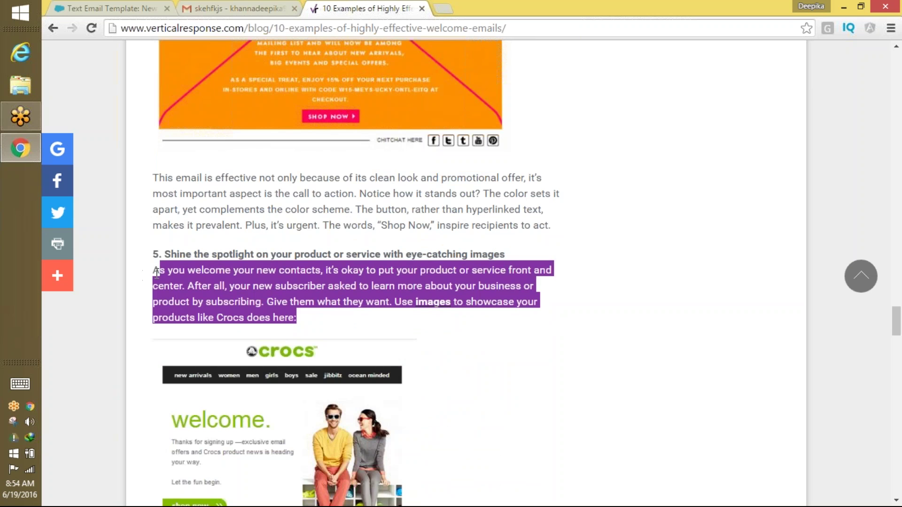
pyautogui.hotkey('ctrl', 'c')
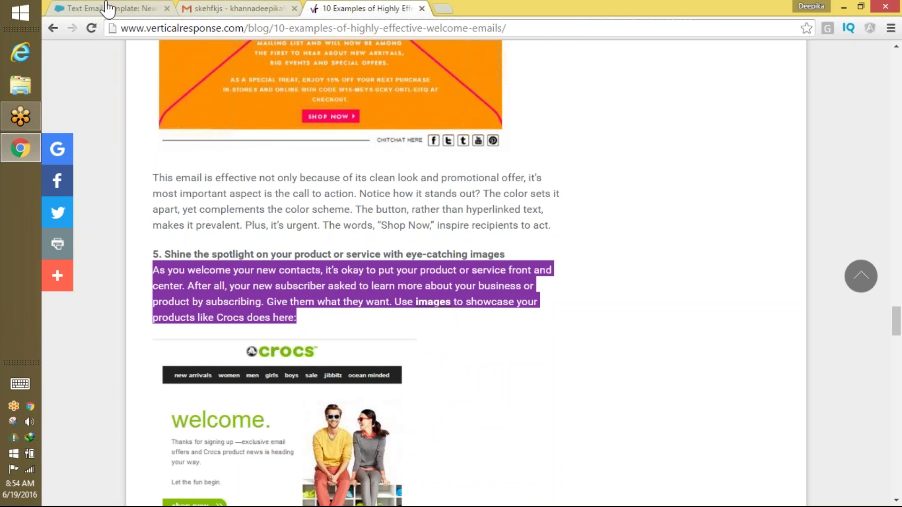
# Paste the copied Crocs paragraph into the Salesforce template's email body, adding lines above it.
pyautogui.click(110, 8)
pyautogui.hotkey('ctrl', 'v')
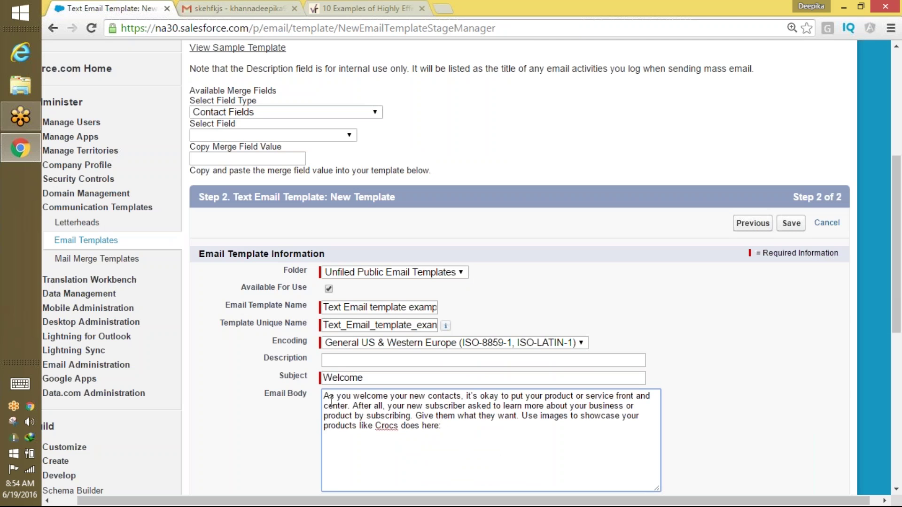
pyautogui.press('Return')
pyautogui.press('Return')
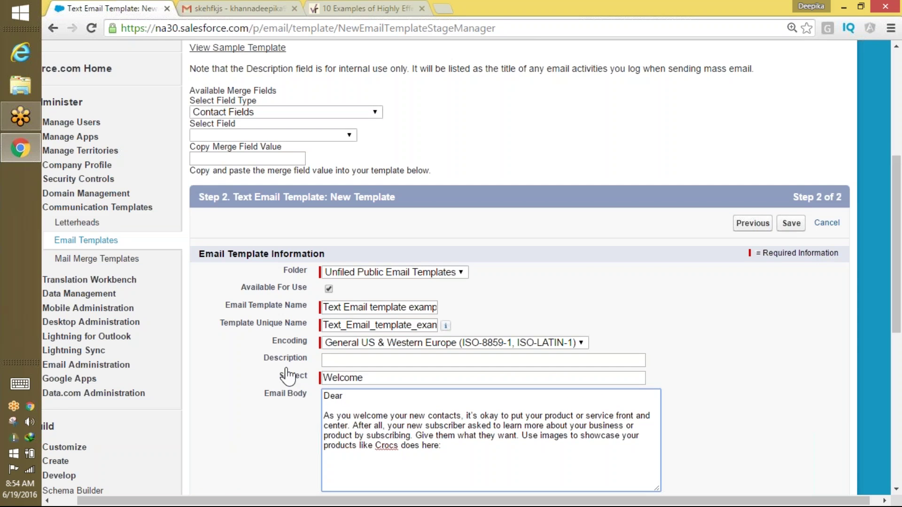
# Insert the Candidate First Name merge field after 'Dear' in the email body.
pyautogui.click(290, 113)
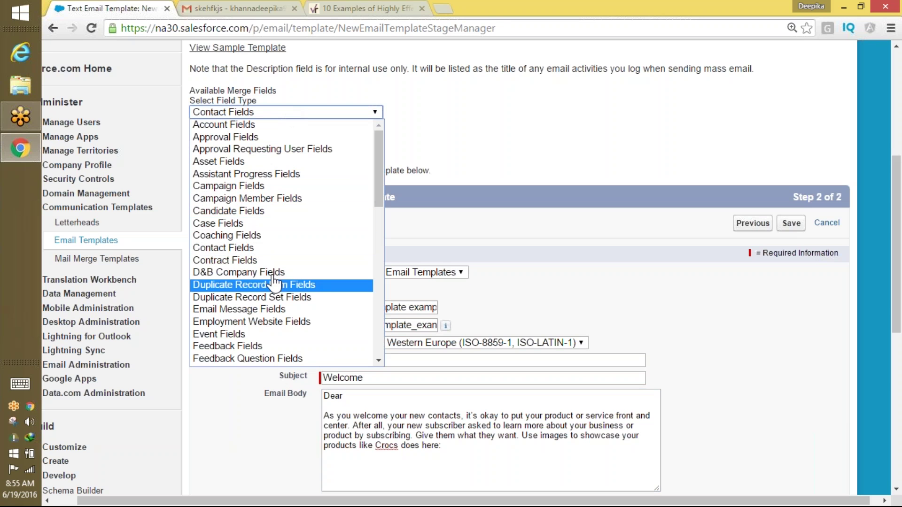
pyautogui.click(253, 212)
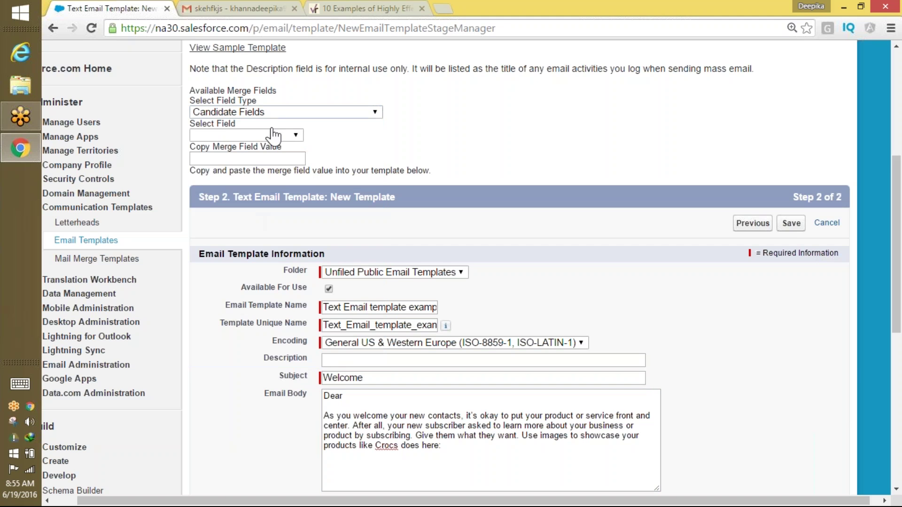
pyautogui.click(256, 138)
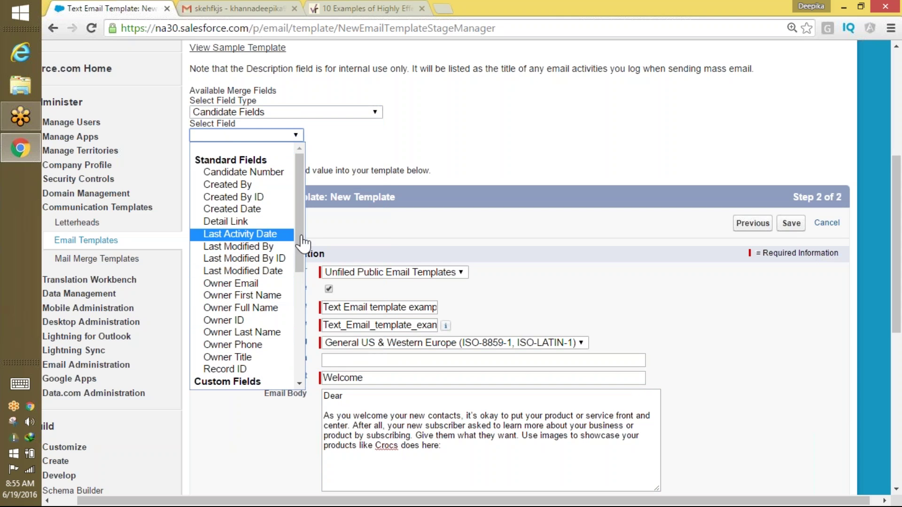
pyautogui.moveTo(302, 238); pyautogui.dragTo(291, 328)
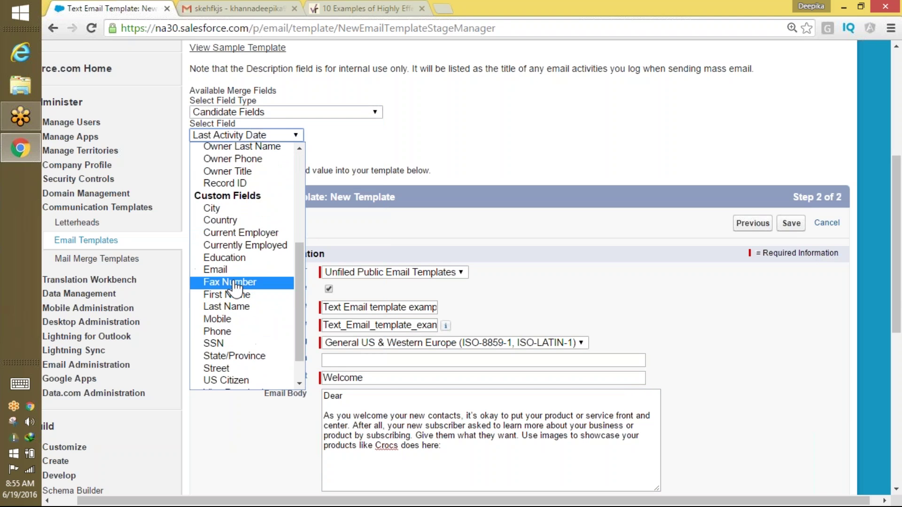
pyautogui.click(282, 297)
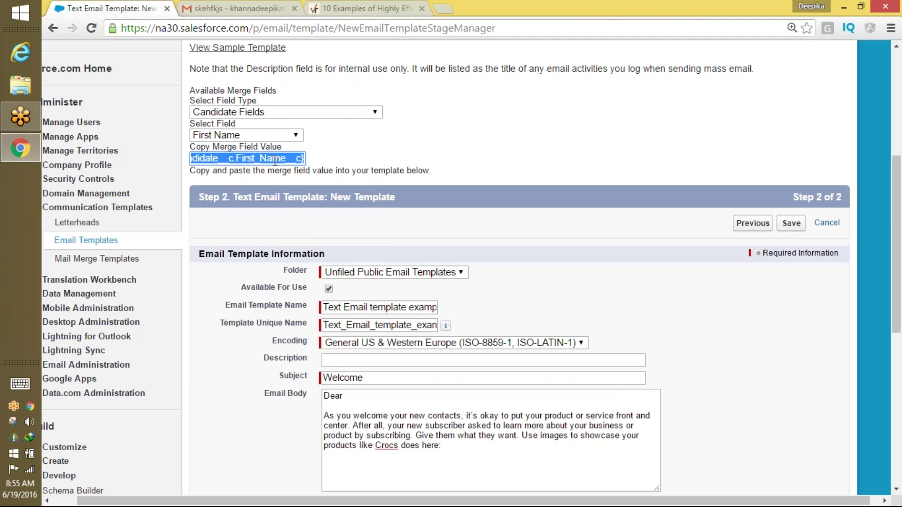
pyautogui.click(368, 396)
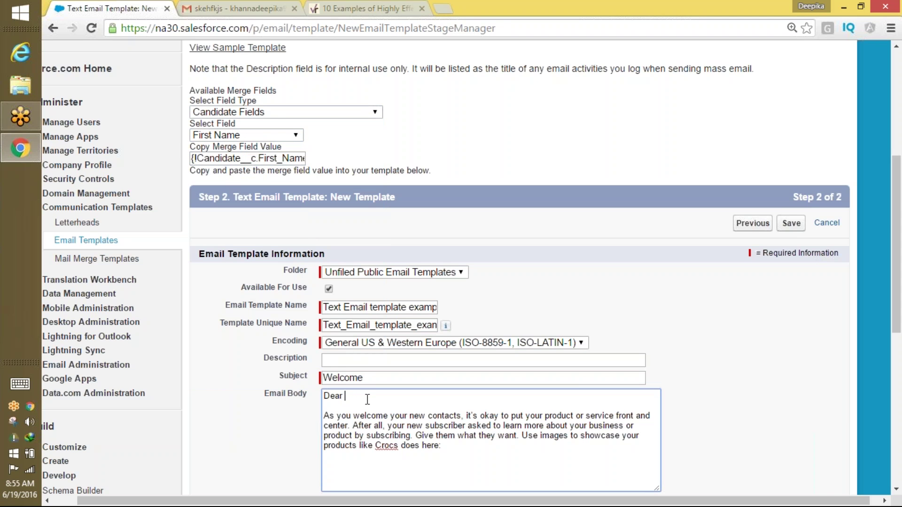
pyautogui.hotkey('ctrl', 'v')
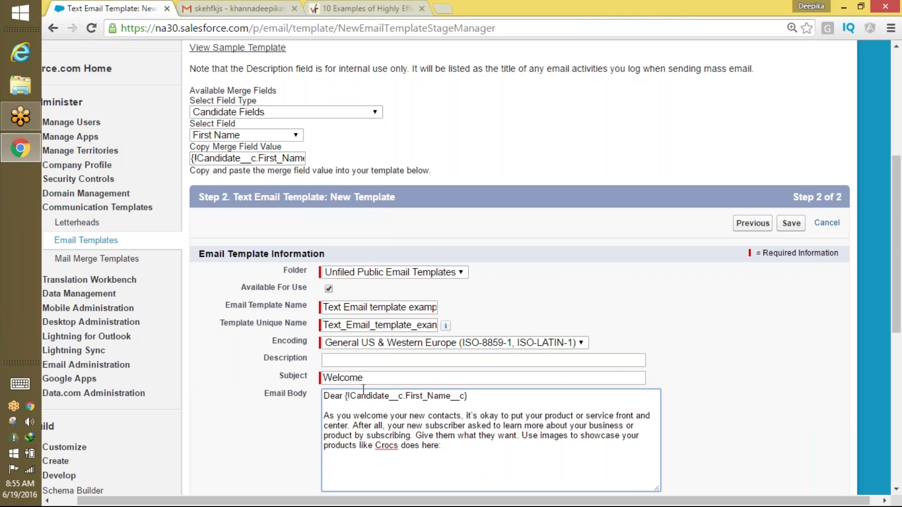
# Add the Candidate Last Name merge field after the first-name field in the greeting.
pyautogui.click(278, 136)
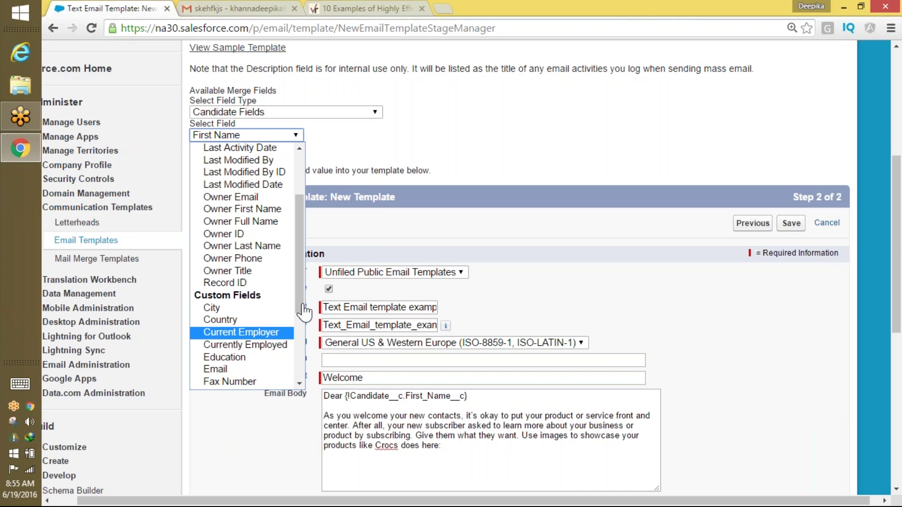
pyautogui.moveTo(302, 312); pyautogui.dragTo(297, 369)
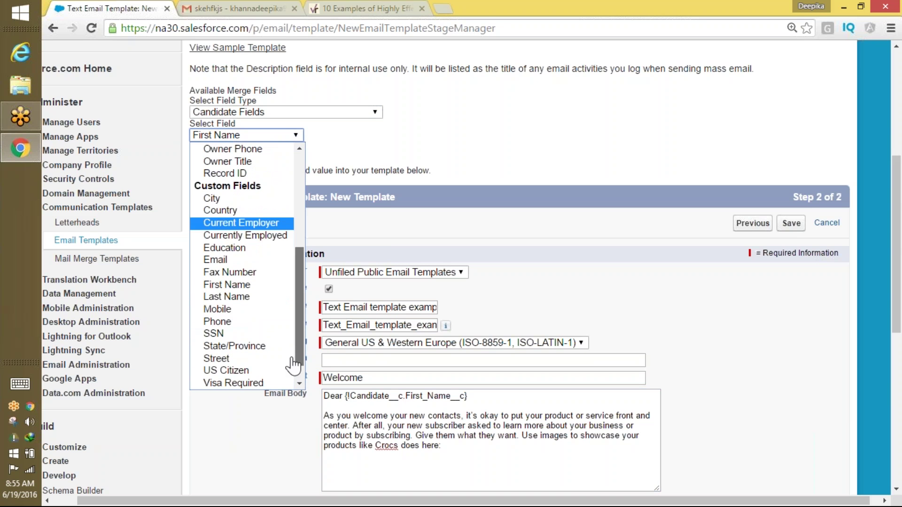
pyautogui.click(249, 295)
pyautogui.tripleClick(278, 160)
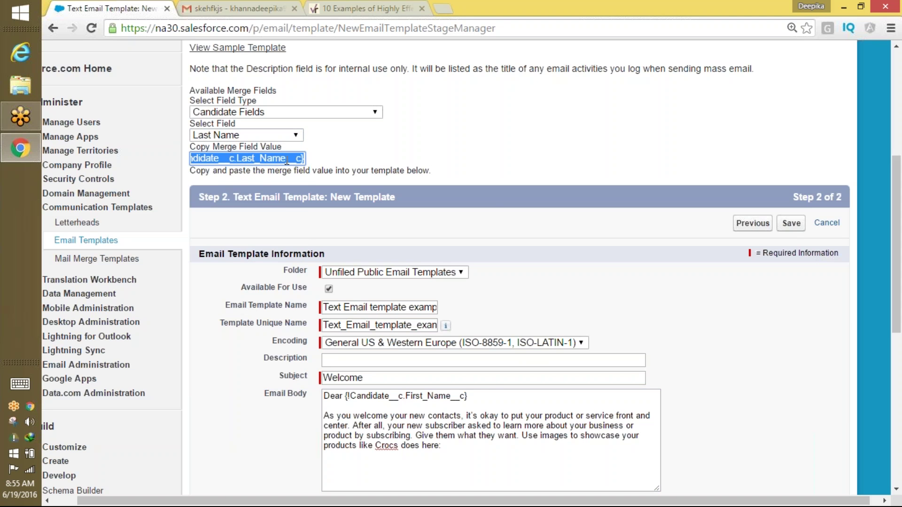
pyautogui.click(491, 393)
pyautogui.hotkey('ctrl', 'v')
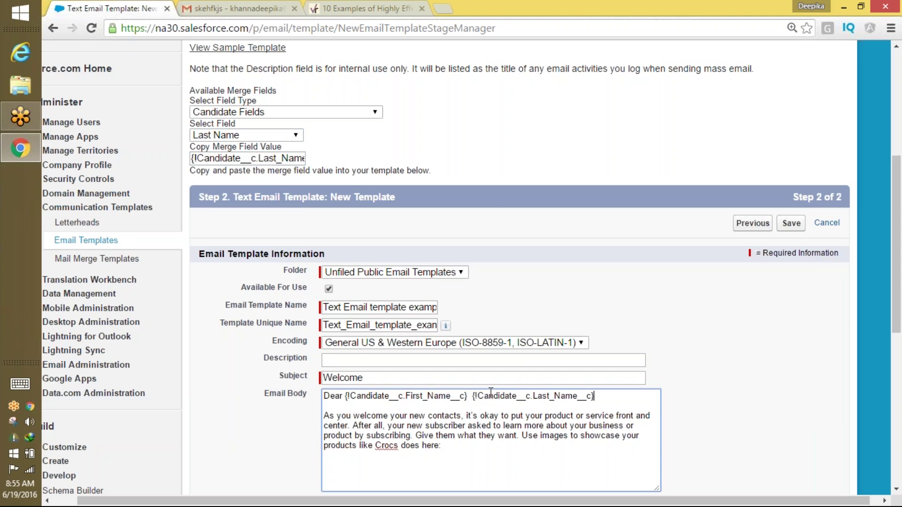
pyautogui.scroll(-4, 520, 268)
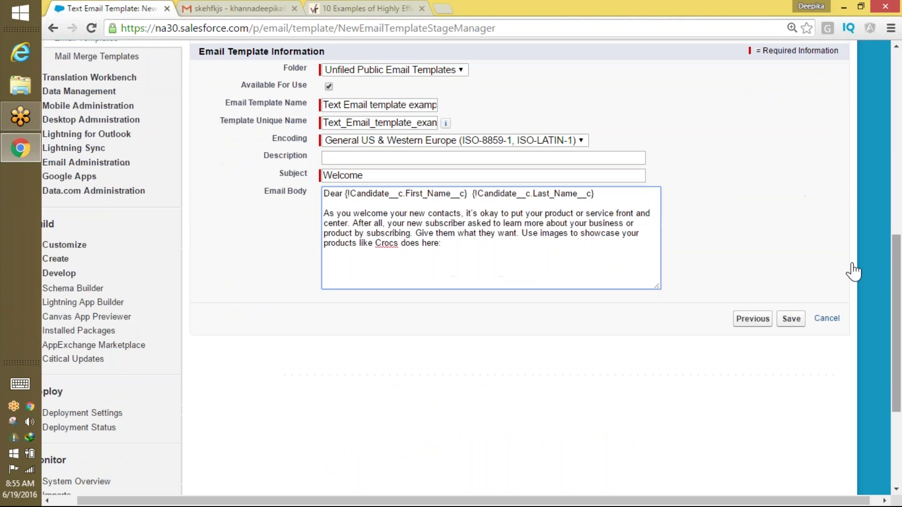
# Save the text email template and email a test preview of it to your own inbox.
pyautogui.click(791, 319)
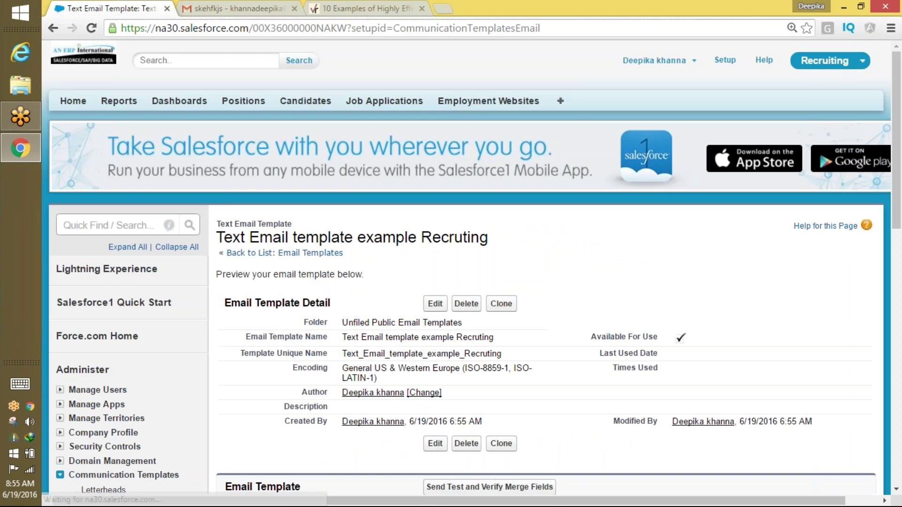
pyautogui.scroll(-9, 883, 338)
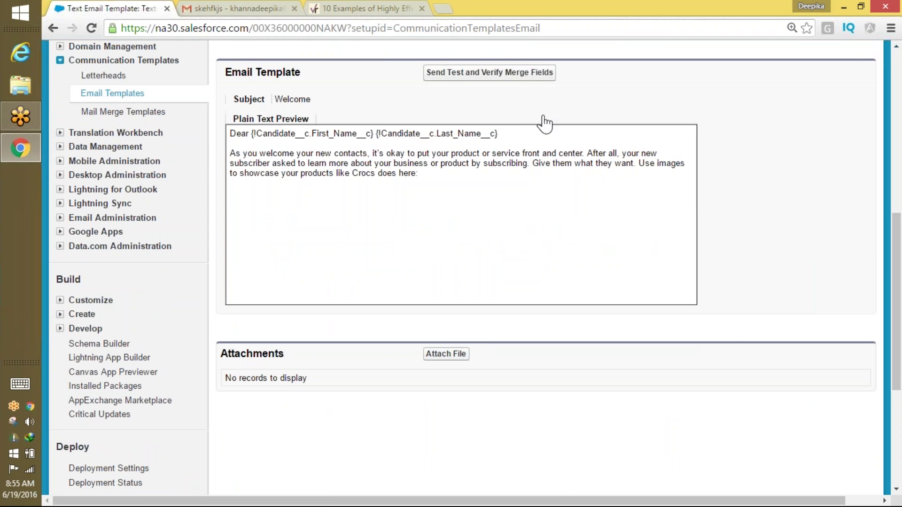
pyautogui.click(526, 84)
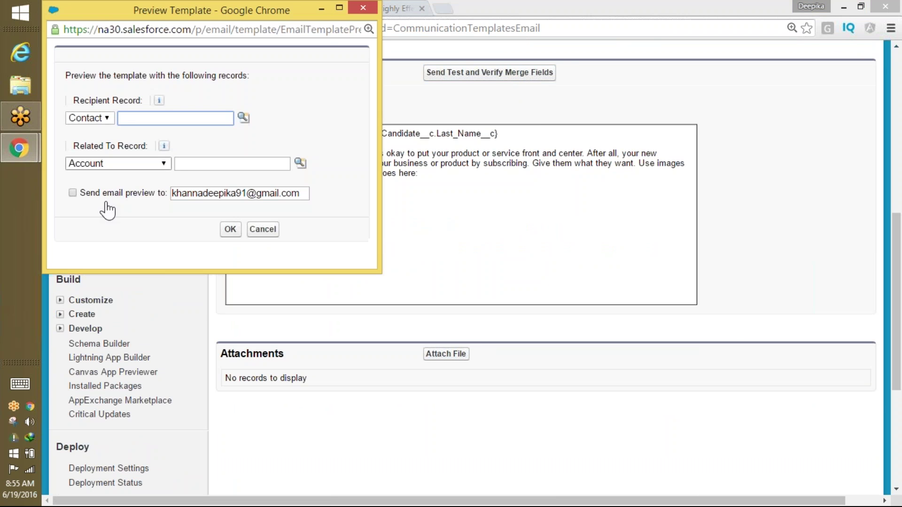
pyautogui.click(73, 193)
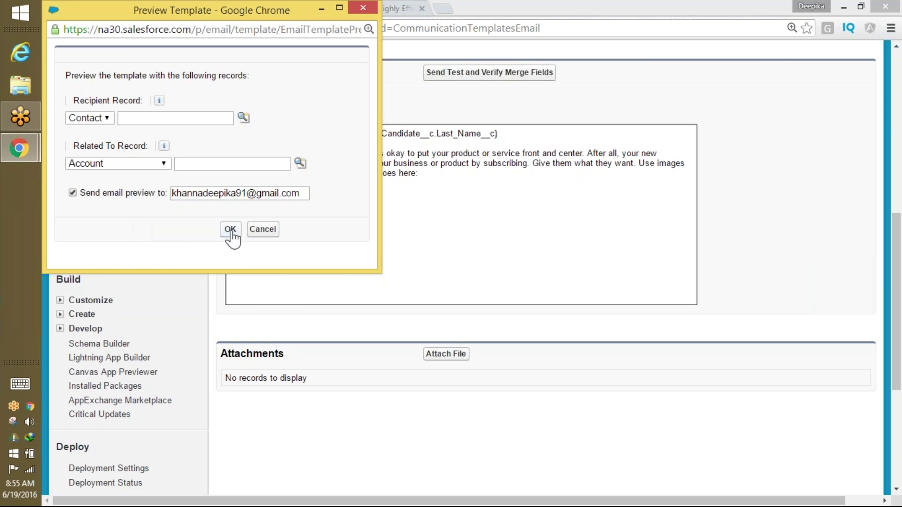
pyautogui.click(230, 230)
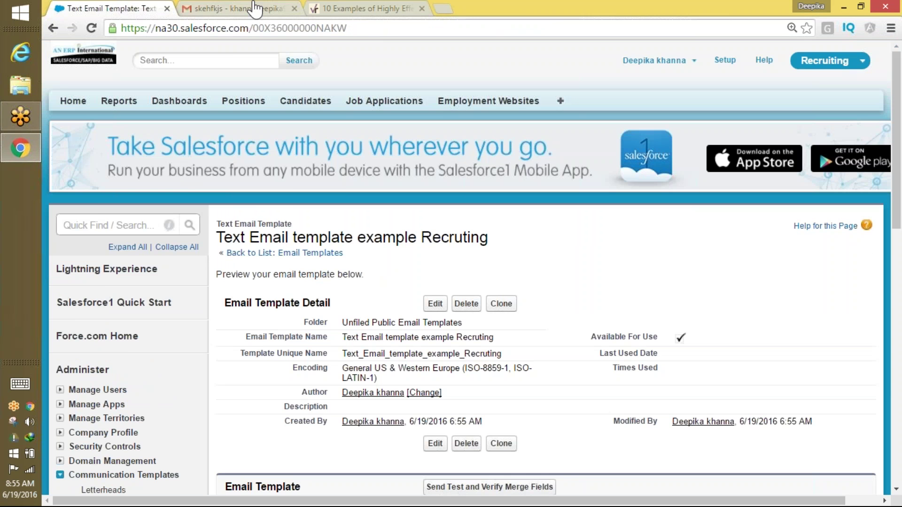
pyautogui.click(254, 8)
# Open the Welcome test email in the Gmail inbox and check that its greeting reads only 'Dear'.
pyautogui.click(112, 180)
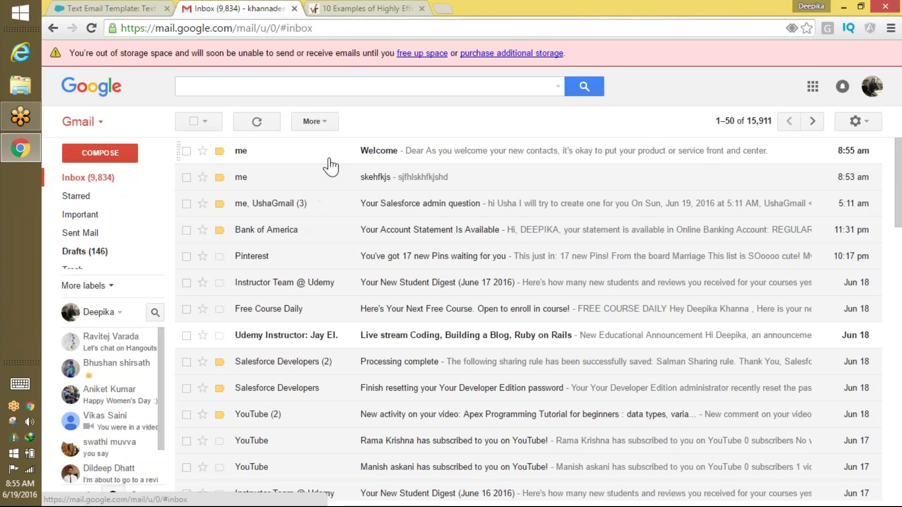
pyautogui.click(403, 159)
pyautogui.moveTo(211, 215); pyautogui.dragTo(271, 267)
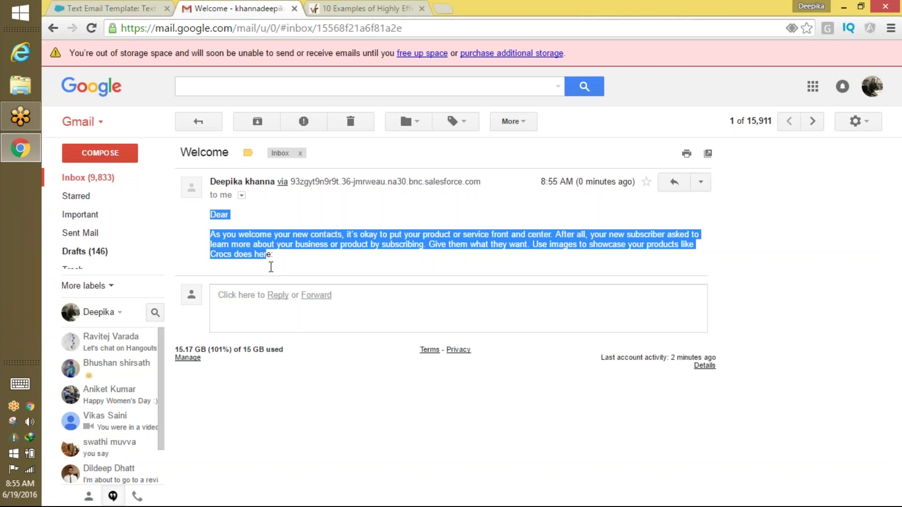
pyautogui.click(279, 228)
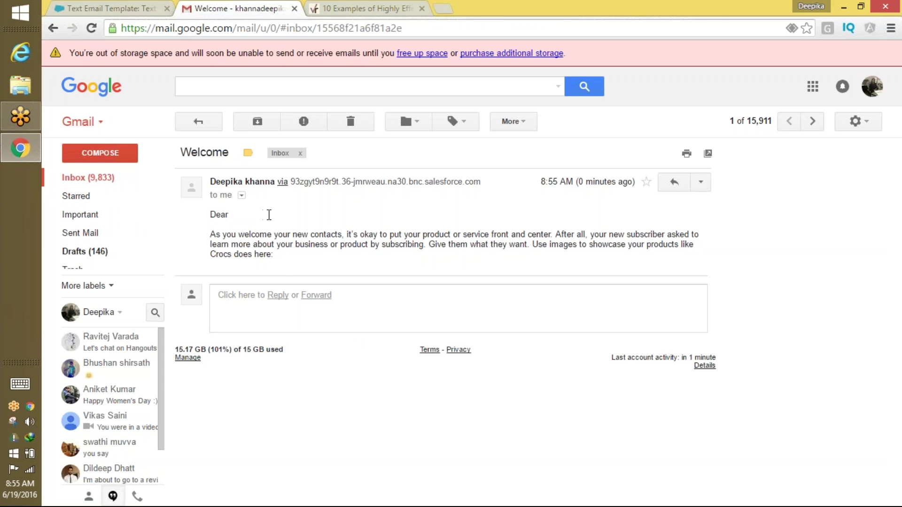
pyautogui.click(160, 9)
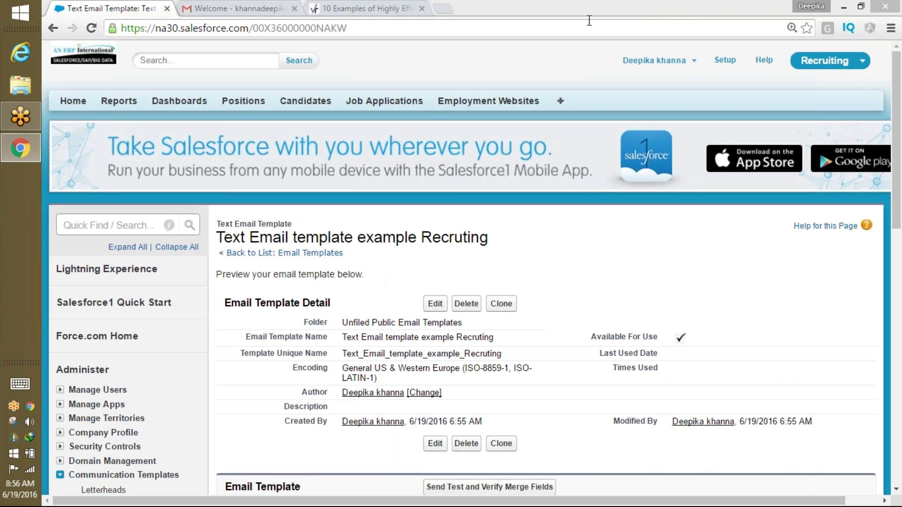
pyautogui.click(553, 15)
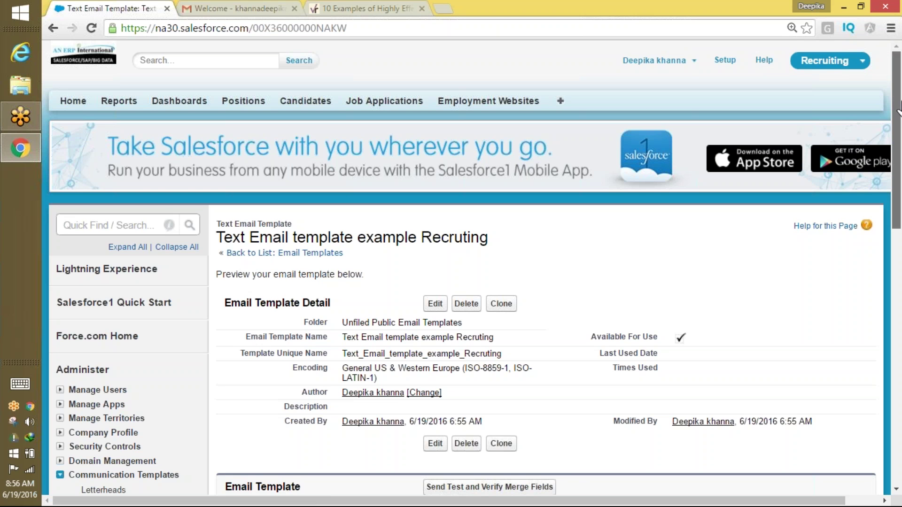
pyautogui.moveTo(898, 116); pyautogui.dragTo(892, 187)
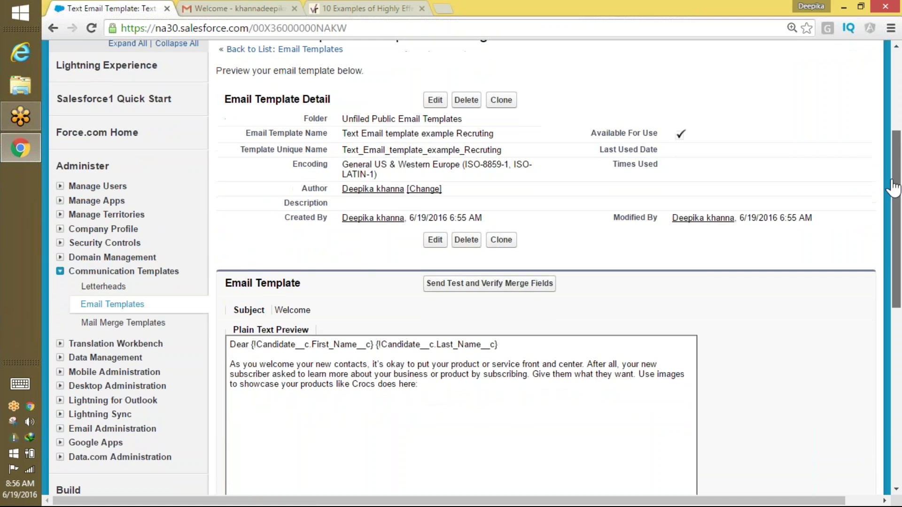
pyautogui.scroll(5, 517, 183)
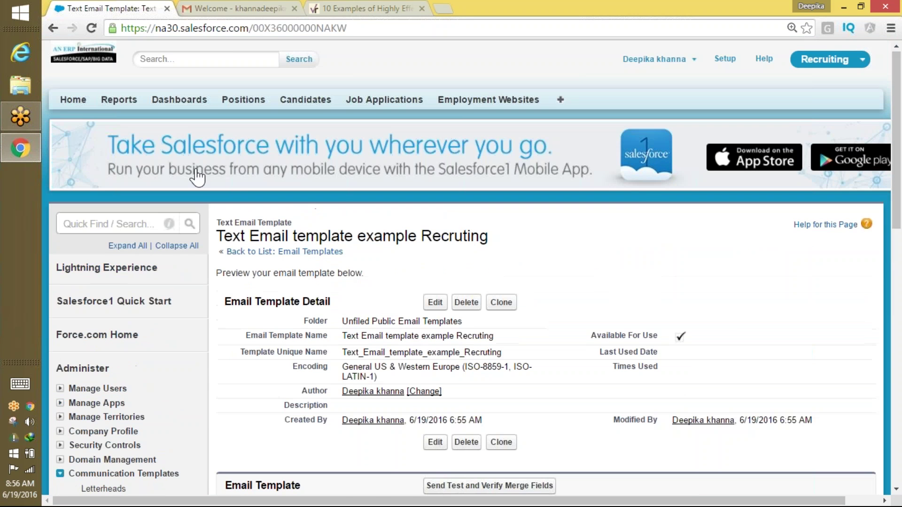
pyautogui.click(110, 224)
# Find Letterheads in Setup and start a new letterhead.
pyautogui.write('Ir')
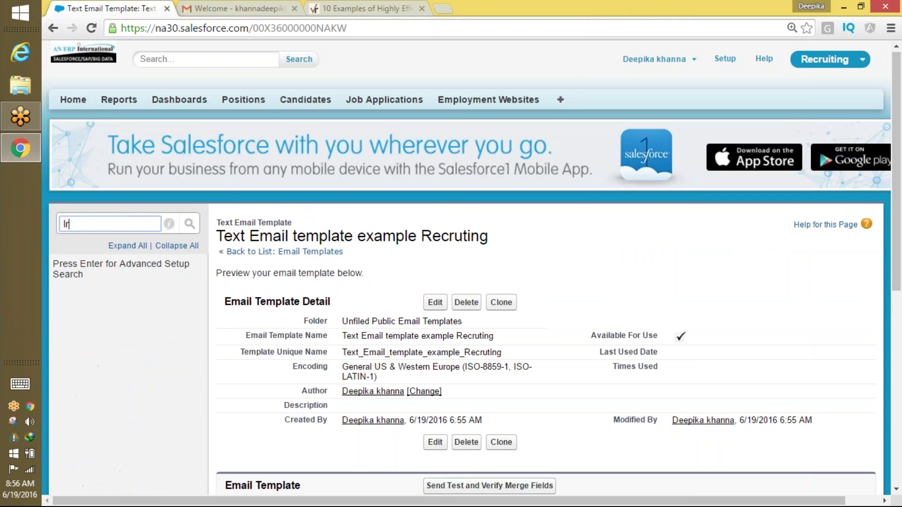
pyautogui.write('ett')
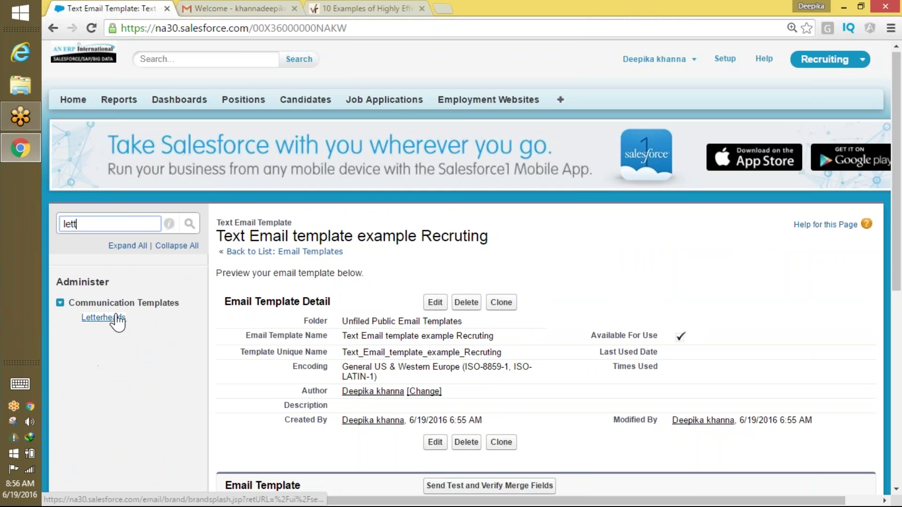
pyautogui.click(112, 318)
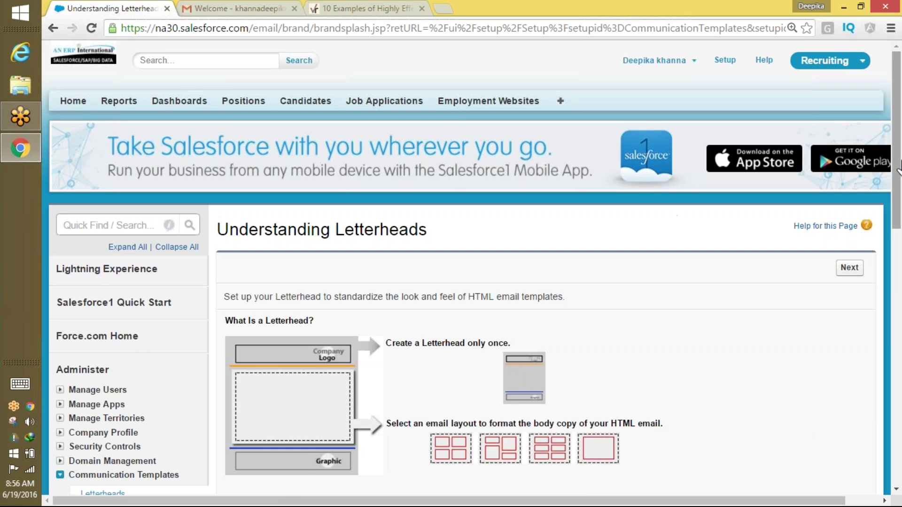
pyautogui.scroll(-5, 677, 226)
pyautogui.scroll(5, 898, 141)
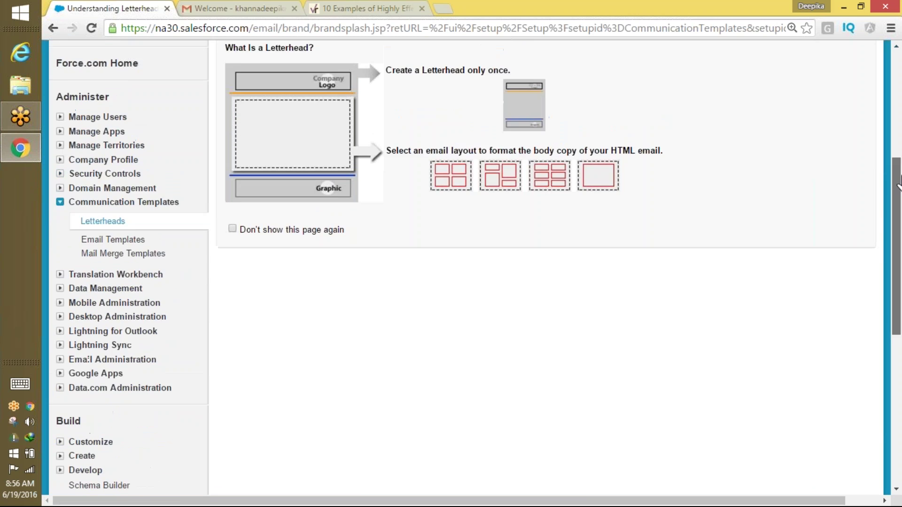
pyautogui.click(851, 268)
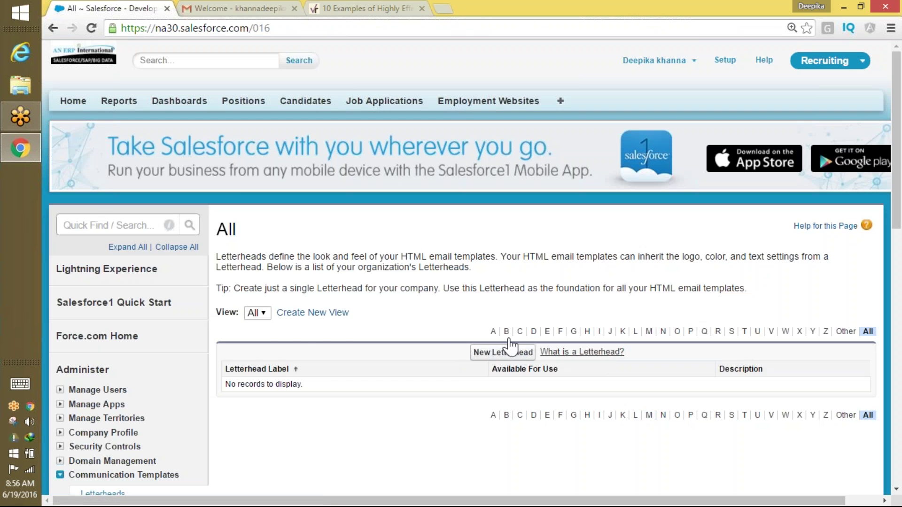
pyautogui.click(508, 352)
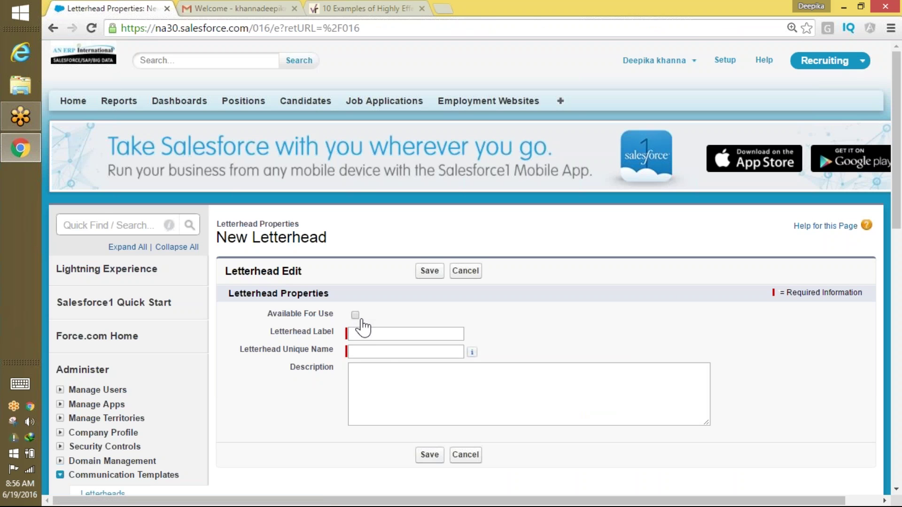
# Label the letterhead 'Recruiting Letterhead', keep it available for use, and save it.
pyautogui.click(356, 334)
pyautogui.write('Re')
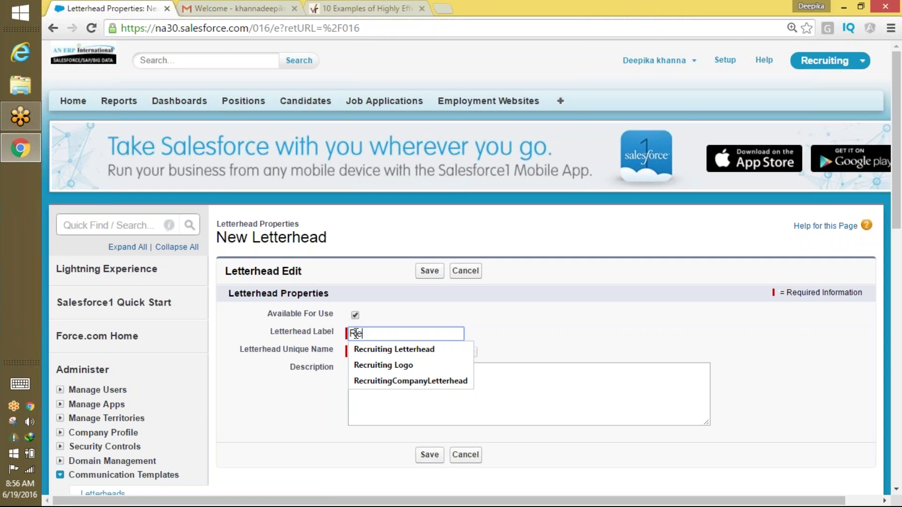
pyautogui.press('Down')
pyautogui.press('Return')
pyautogui.click(386, 364)
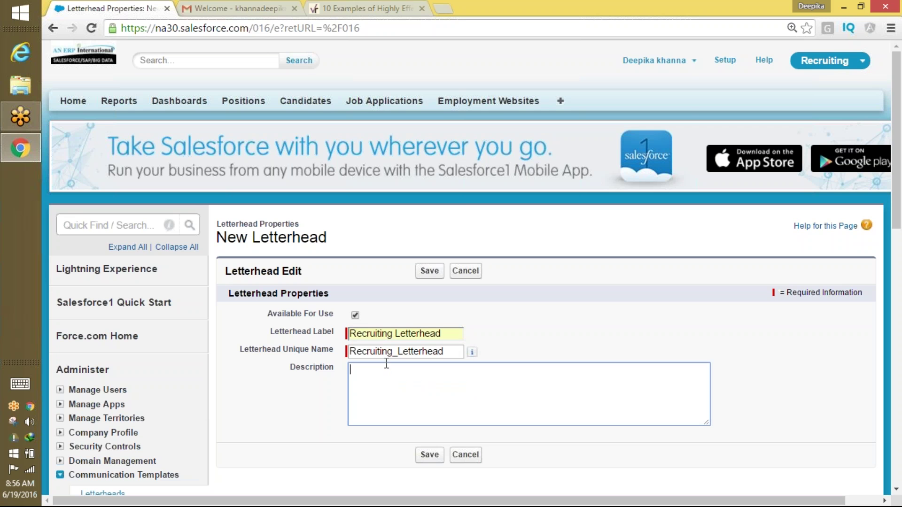
pyautogui.click(440, 460)
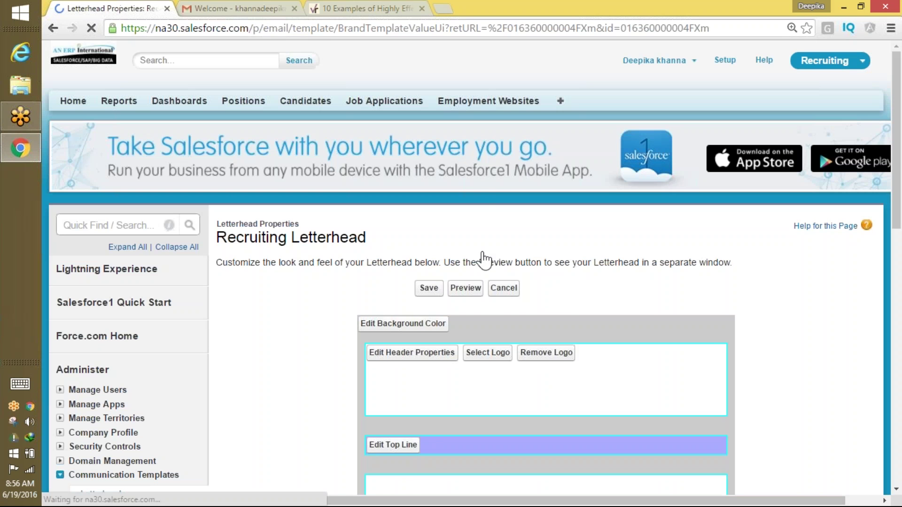
# Add the LogoRecruiting image to the letterhead header and footer, then preview the letterhead.
pyautogui.click(489, 356)
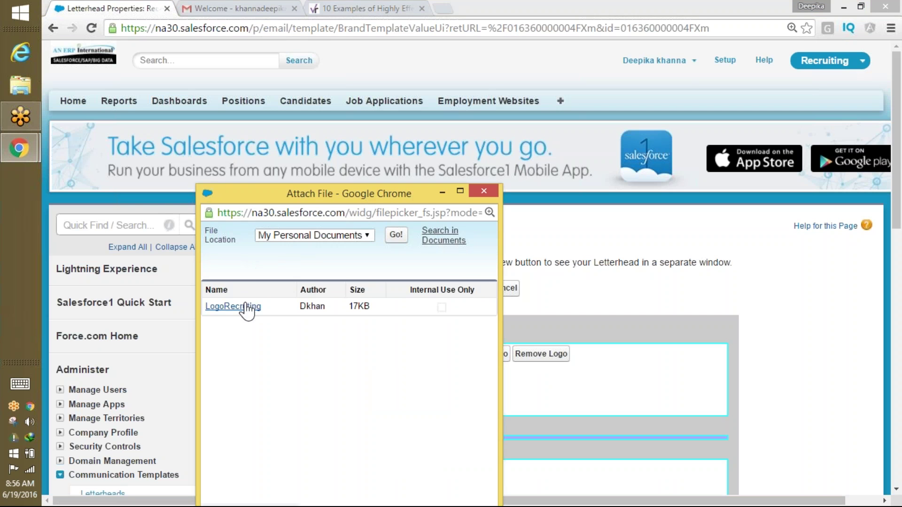
pyautogui.click(247, 308)
pyautogui.moveTo(888, 193); pyautogui.dragTo(870, 360)
pyautogui.click(483, 290)
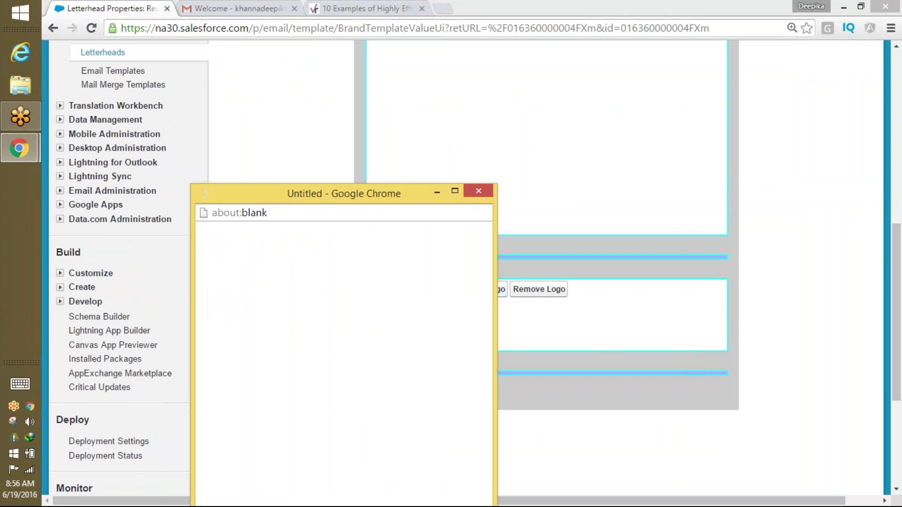
pyautogui.click(227, 306)
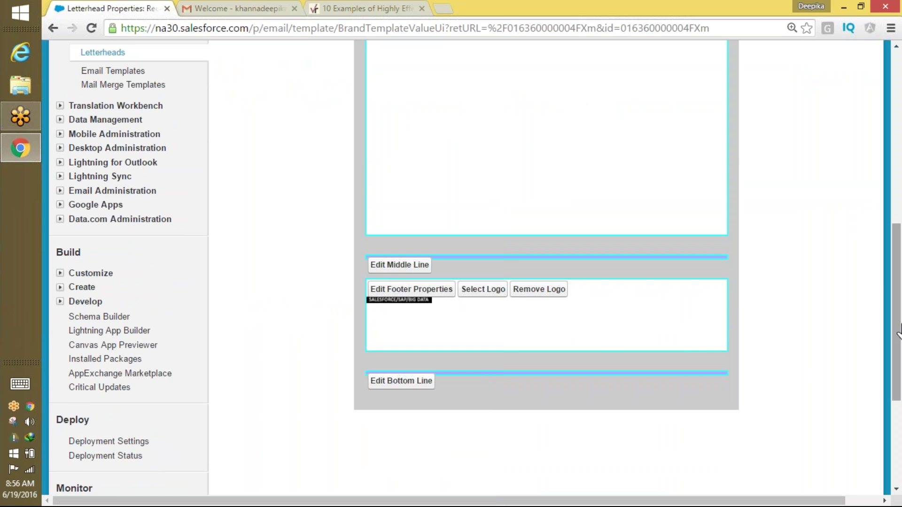
pyautogui.moveTo(898, 329); pyautogui.dragTo(898, 217)
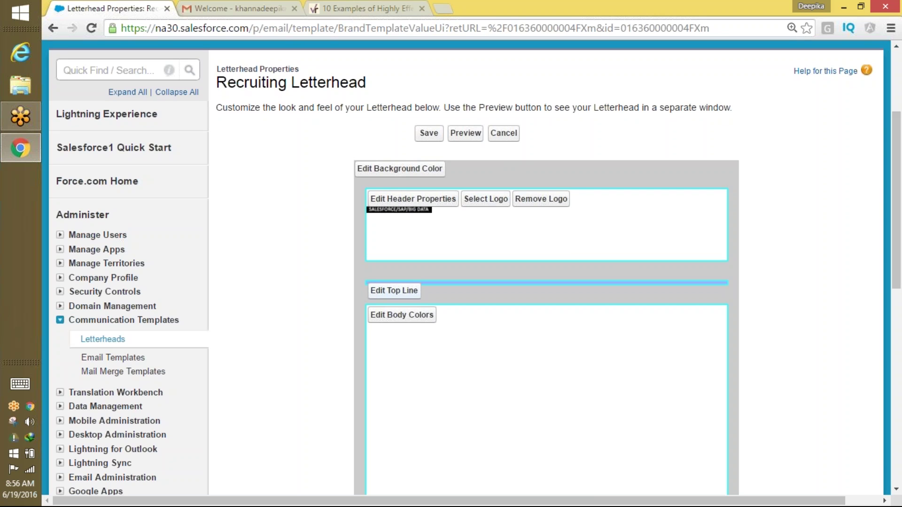
pyautogui.click(465, 133)
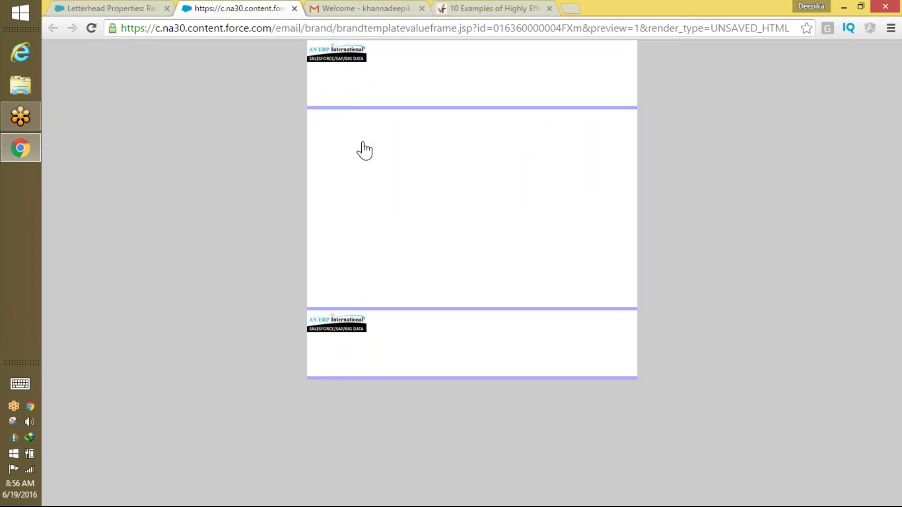
# Set the letterhead body colour to orange, #FF9966.
pyautogui.click(100, 8)
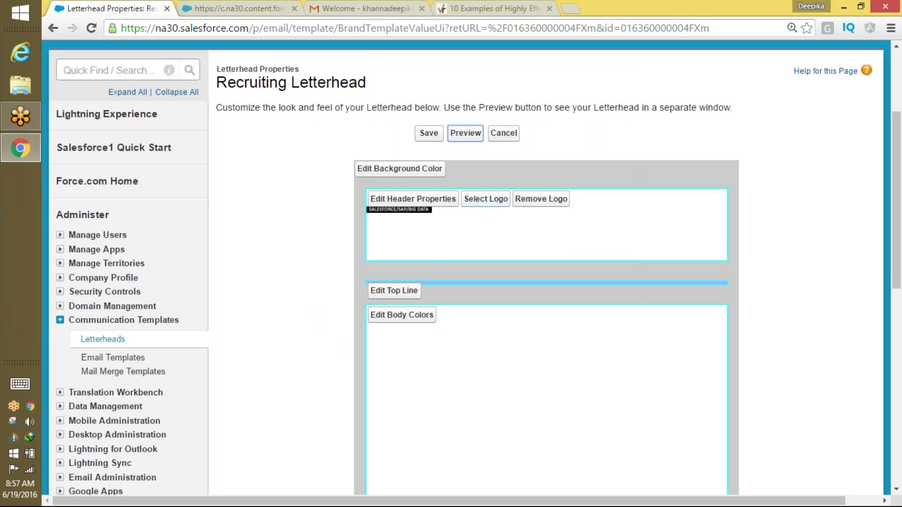
pyautogui.click(422, 202)
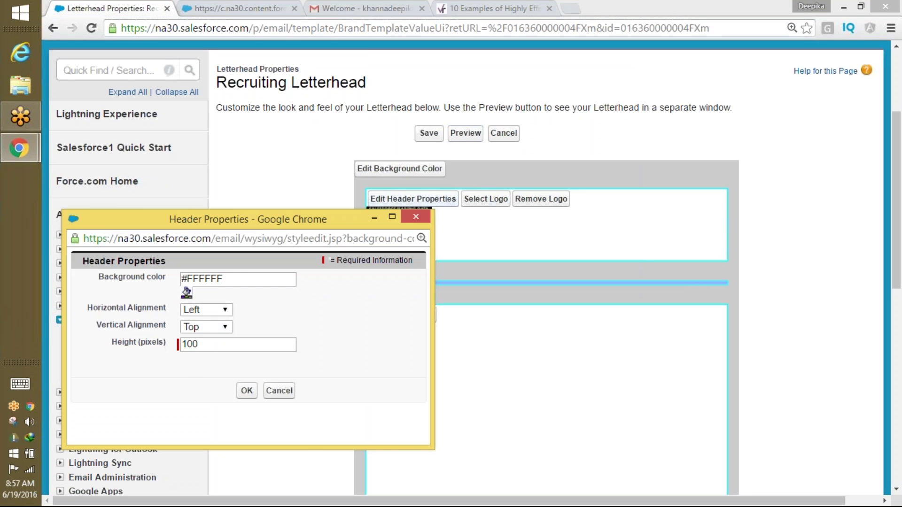
pyautogui.click(416, 218)
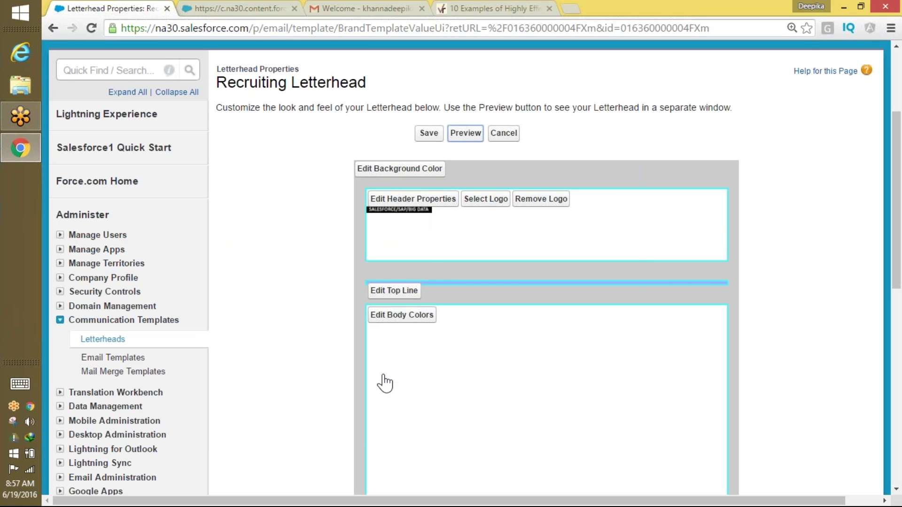
pyautogui.click(416, 172)
pyautogui.click(407, 187)
pyautogui.click(409, 318)
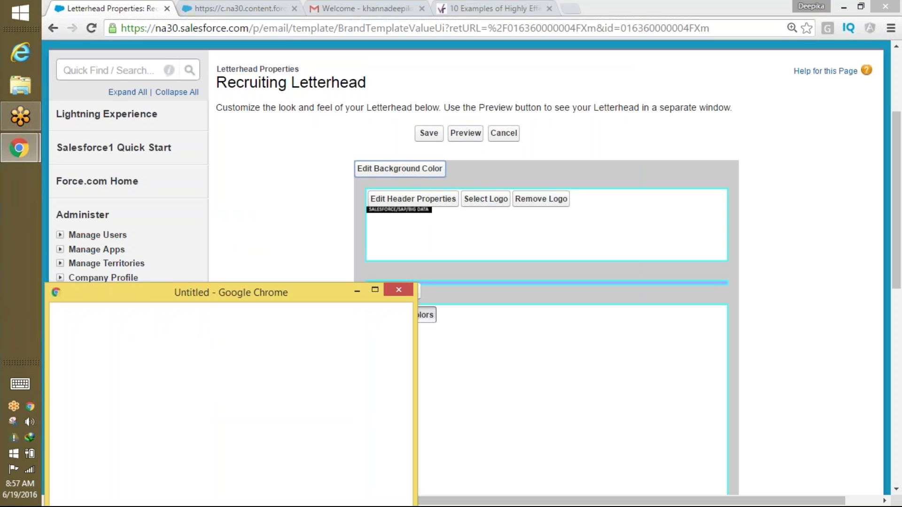
pyautogui.click(170, 374)
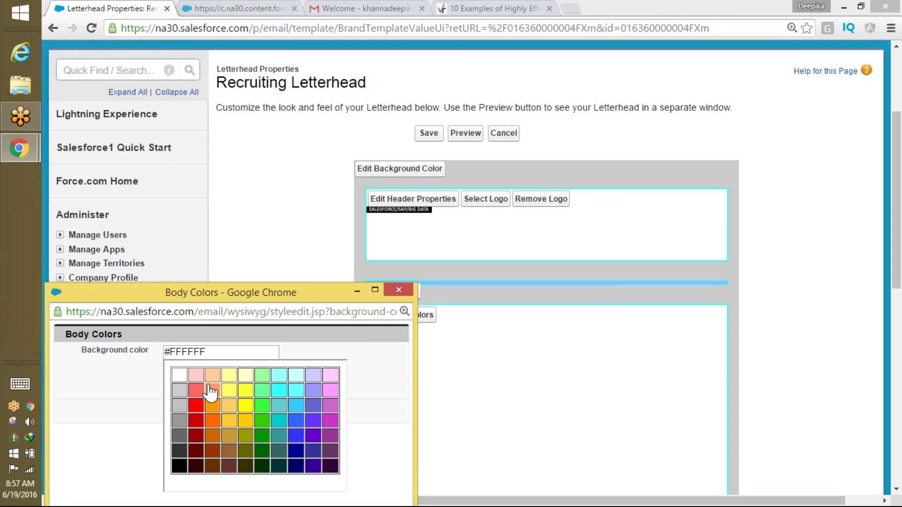
pyautogui.click(308, 397)
pyautogui.click(232, 410)
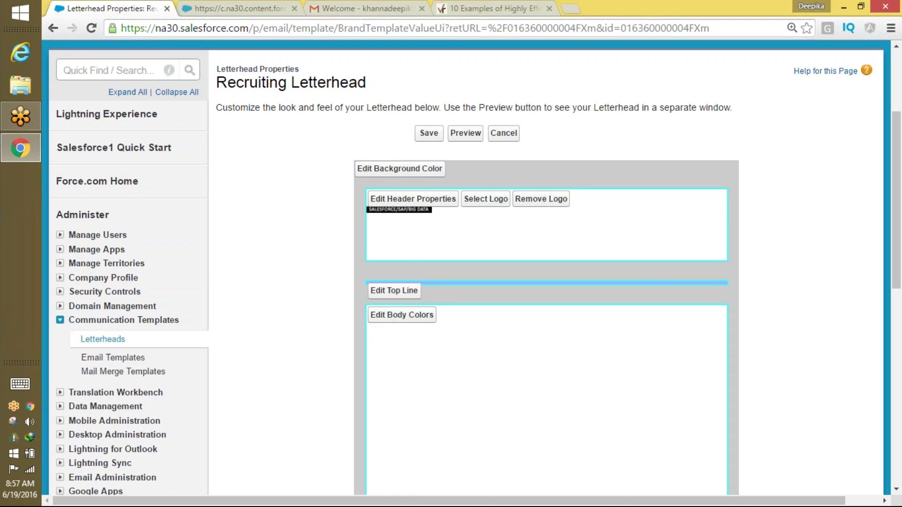
# Refresh the preview to check the orange body, then save the letterhead.
pyautogui.moveTo(899, 221); pyautogui.dragTo(861, 353)
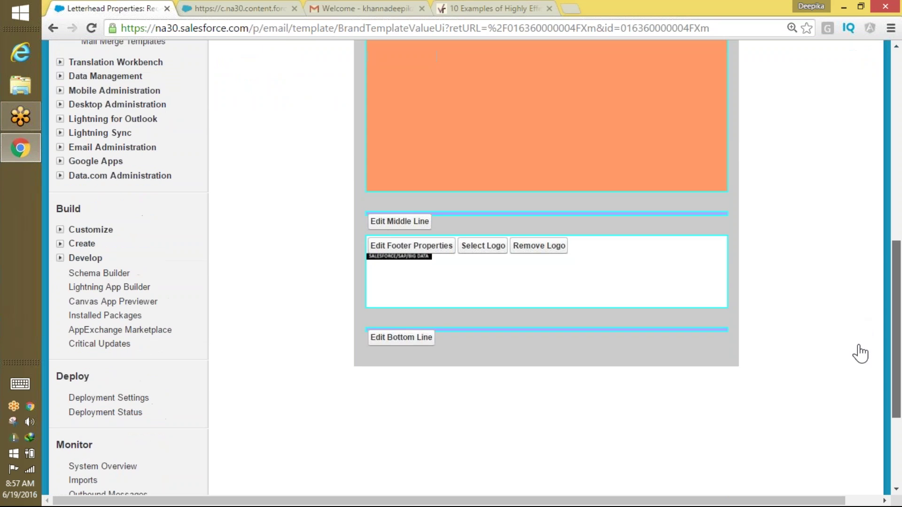
pyautogui.scroll(9, 601, 155)
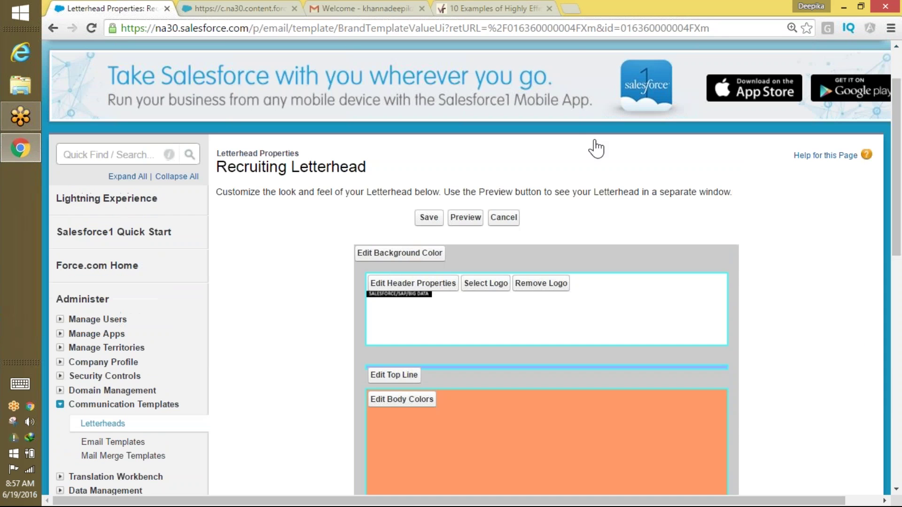
pyautogui.click(466, 218)
pyautogui.click(239, 8)
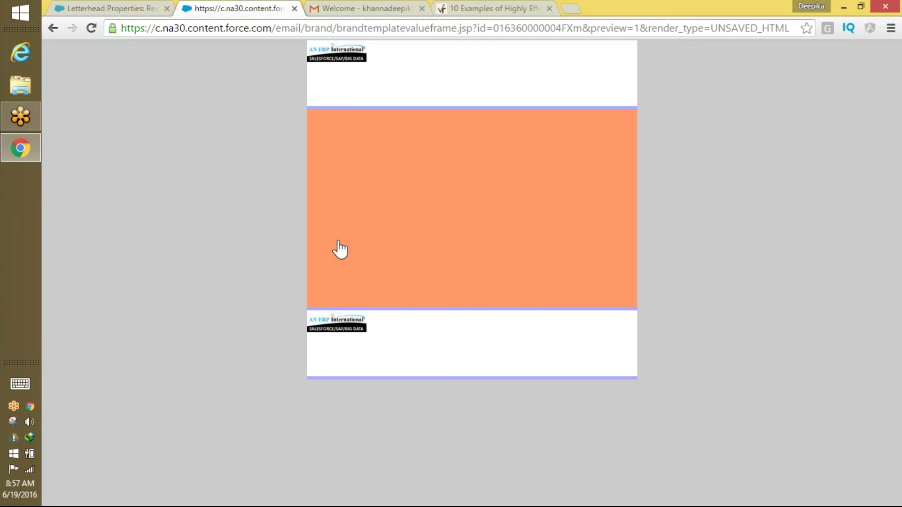
pyautogui.click(134, 9)
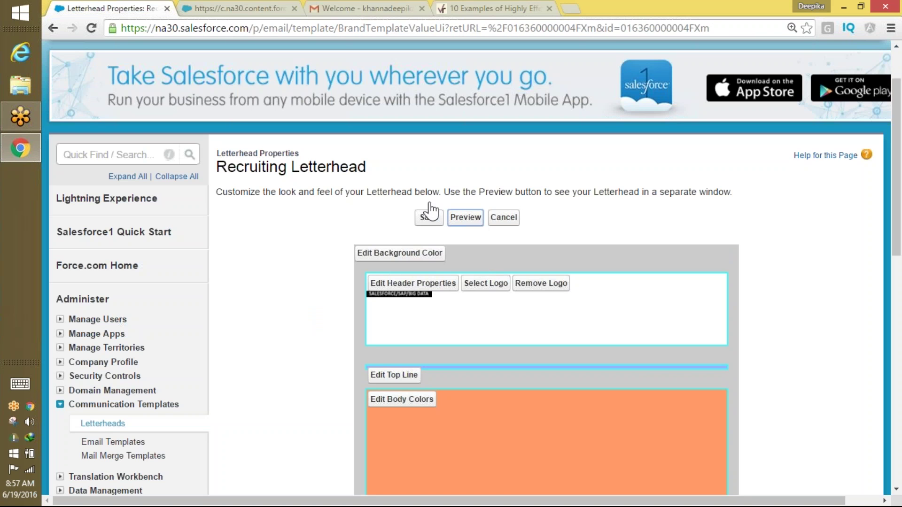
pyautogui.click(428, 216)
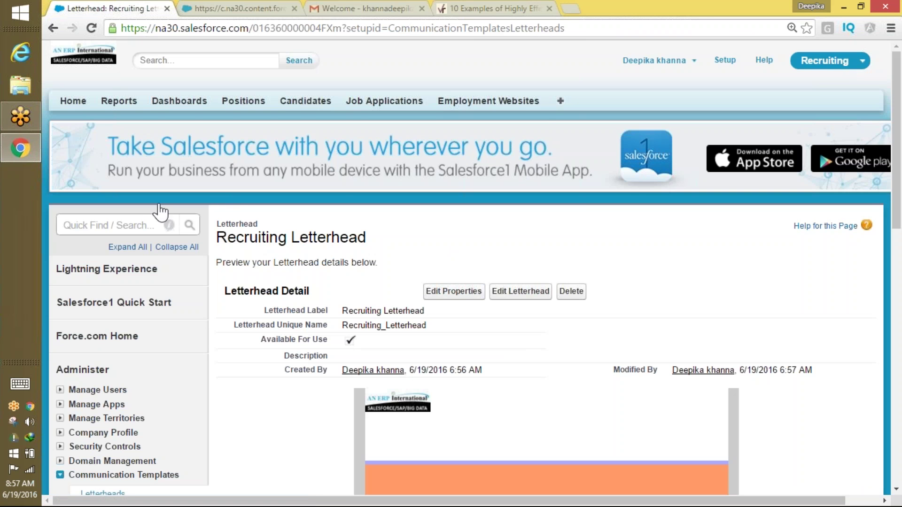
# Start a new HTML email template that uses a letterhead.
pyautogui.click(124, 225)
pyautogui.write('email')
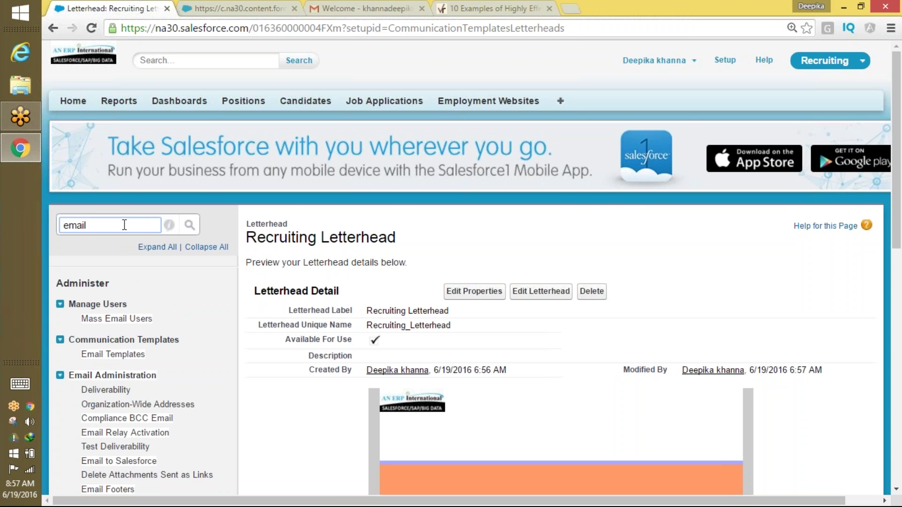
pyautogui.click(115, 355)
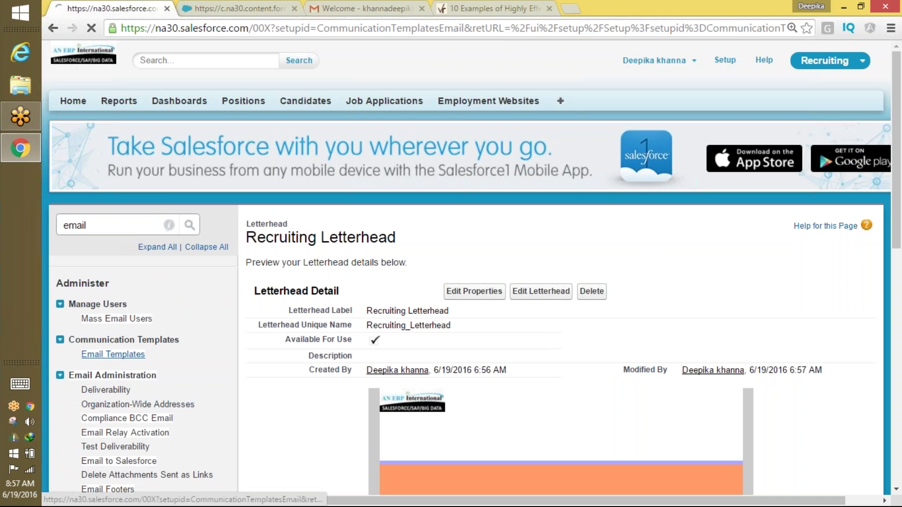
pyautogui.click(453, 334)
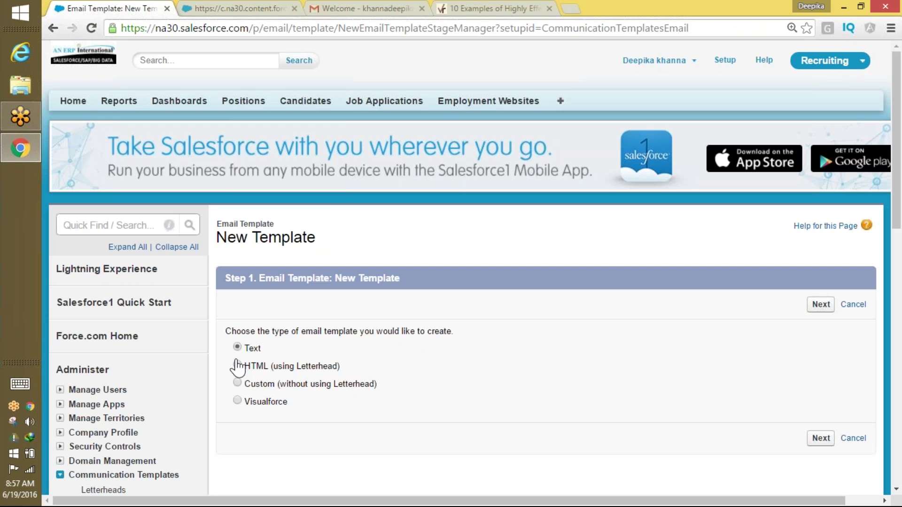
pyautogui.click(239, 367)
pyautogui.click(821, 305)
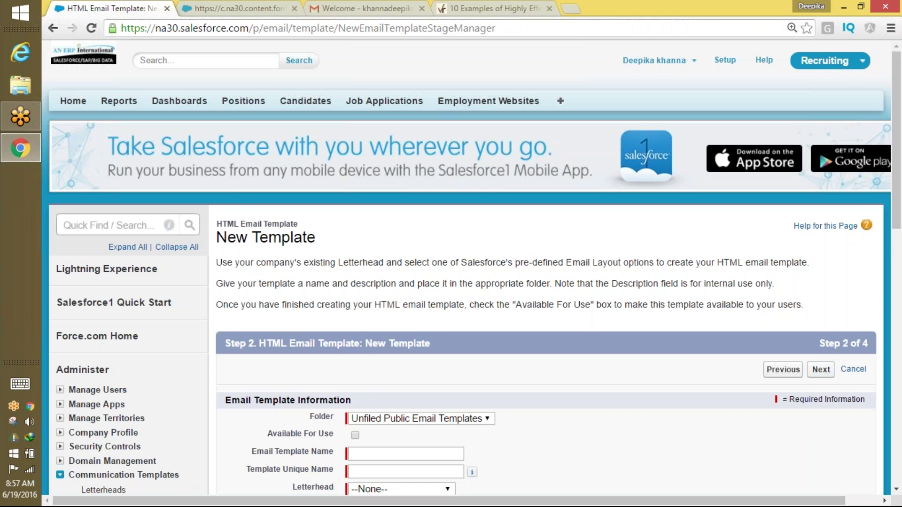
# Name it 'Html with letterhead example Recruting', make it available, with Recruiting Letterhead and Free Form Letter layout.
pyautogui.scroll(-3, 558, 284)
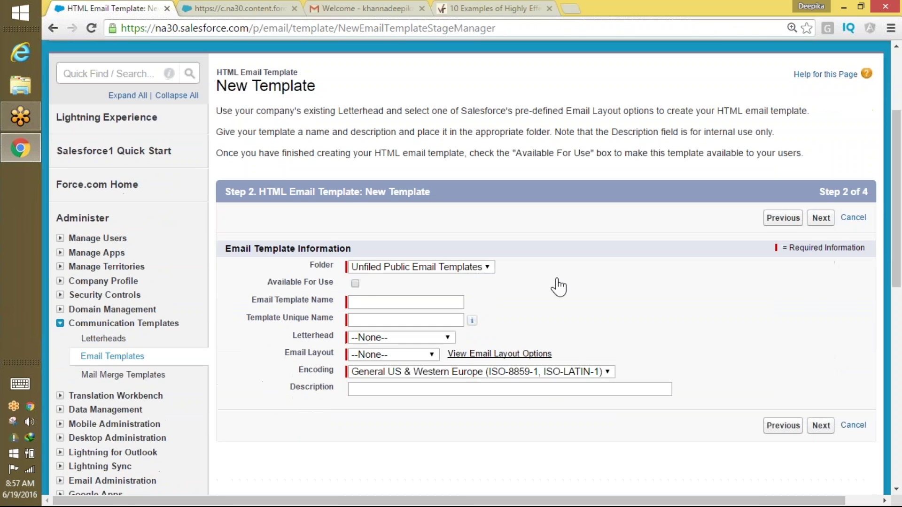
pyautogui.click(356, 283)
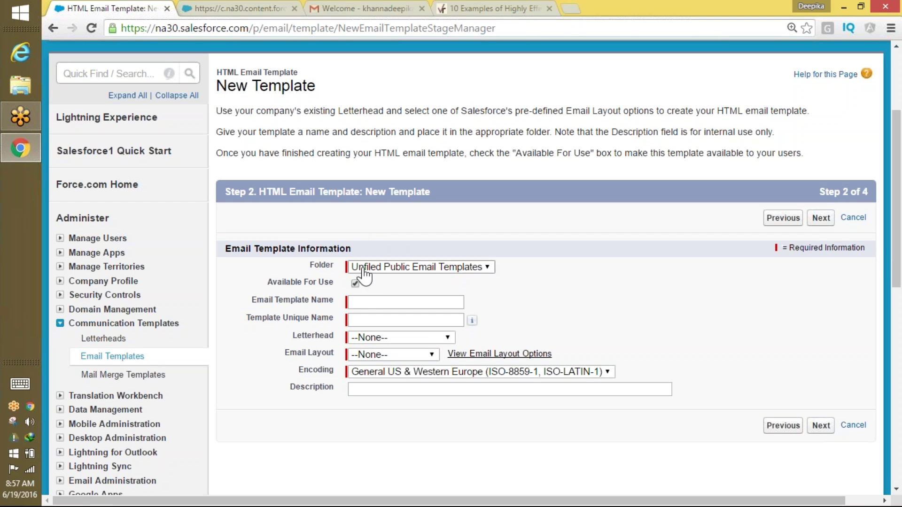
pyautogui.click(371, 299)
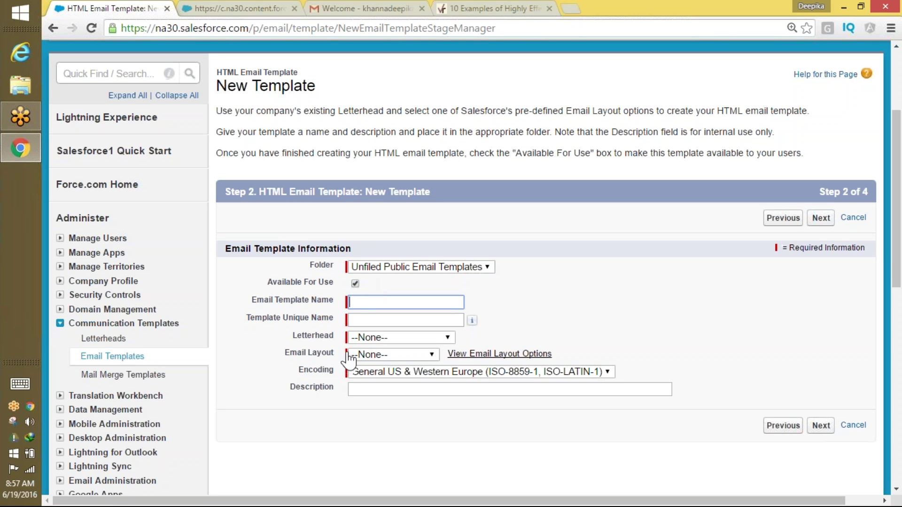
pyautogui.write('Html with letterhead examp')
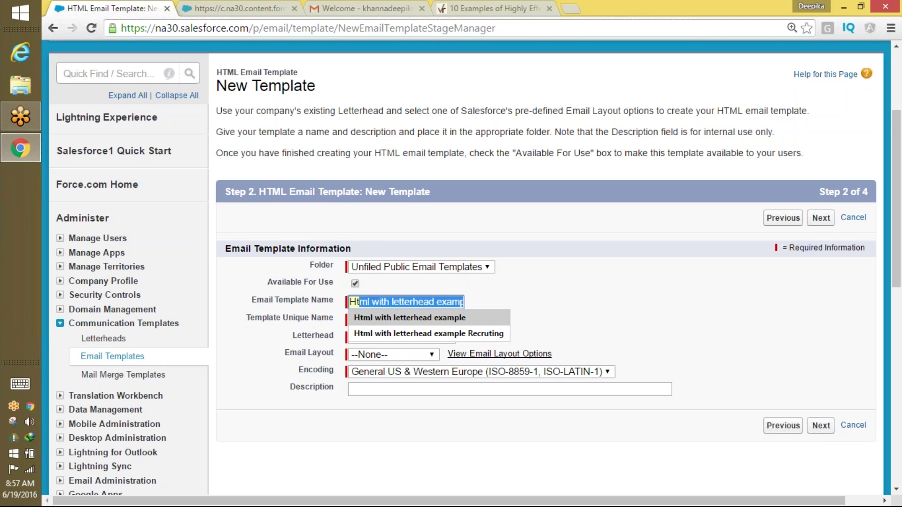
pyautogui.click(409, 318)
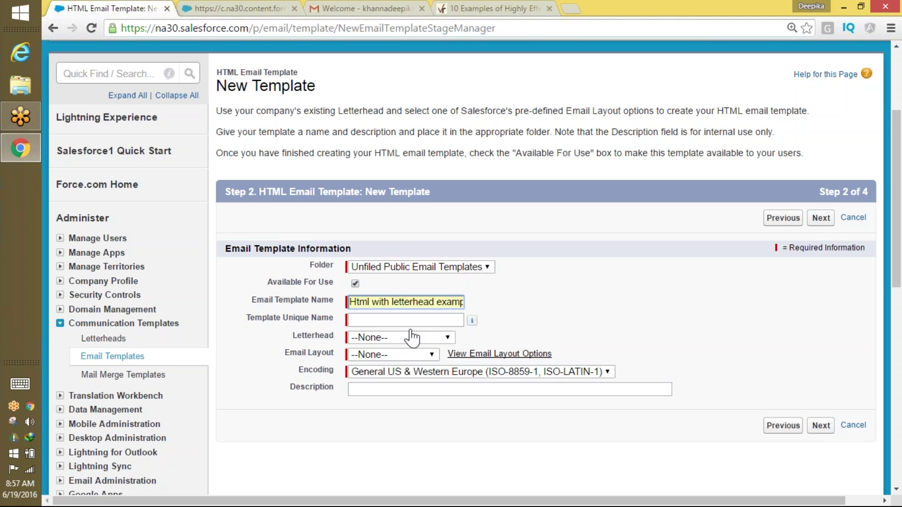
pyautogui.click(382, 338)
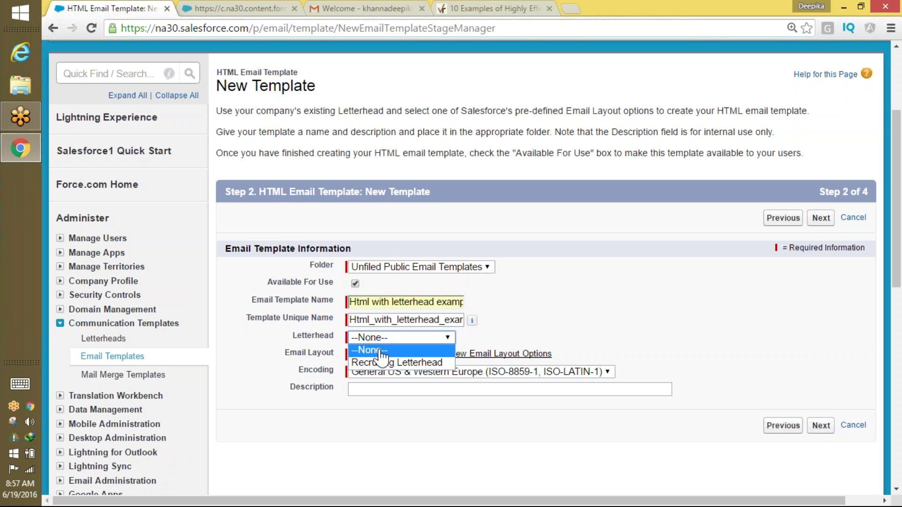
pyautogui.click(384, 364)
pyautogui.click(390, 355)
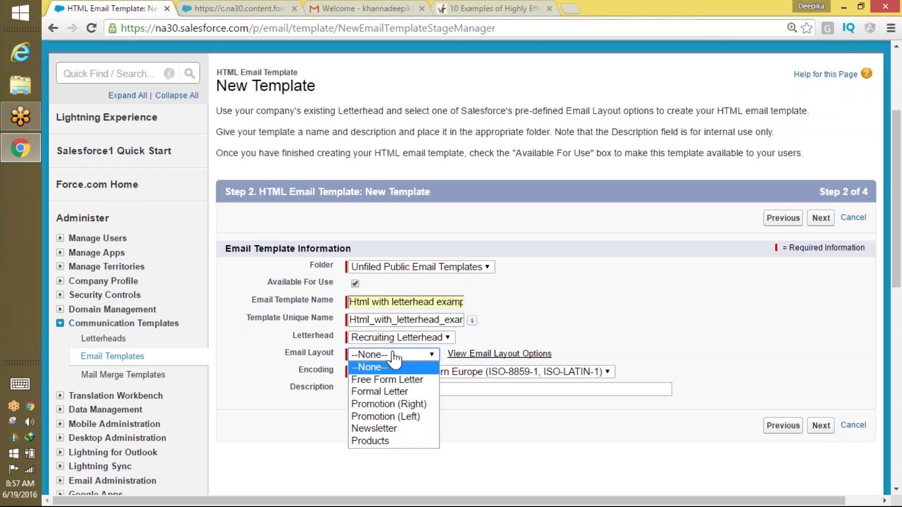
pyautogui.click(387, 381)
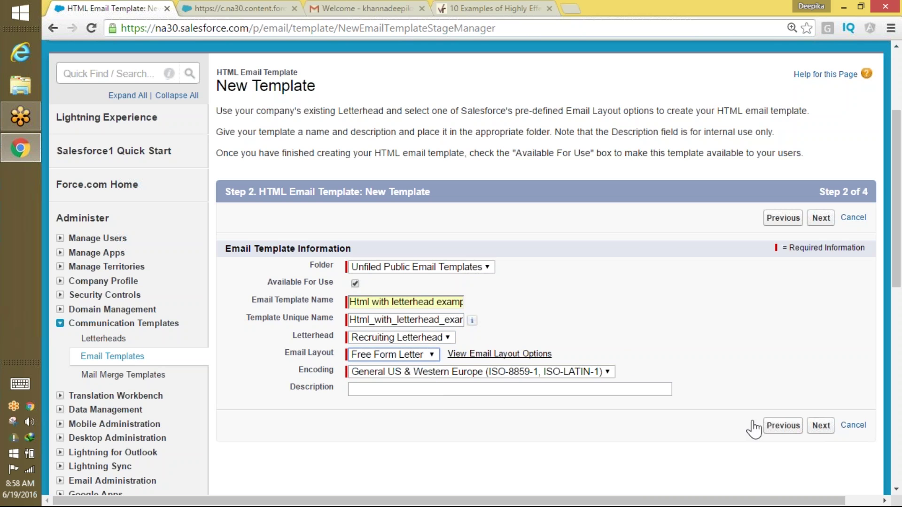
pyautogui.click(821, 426)
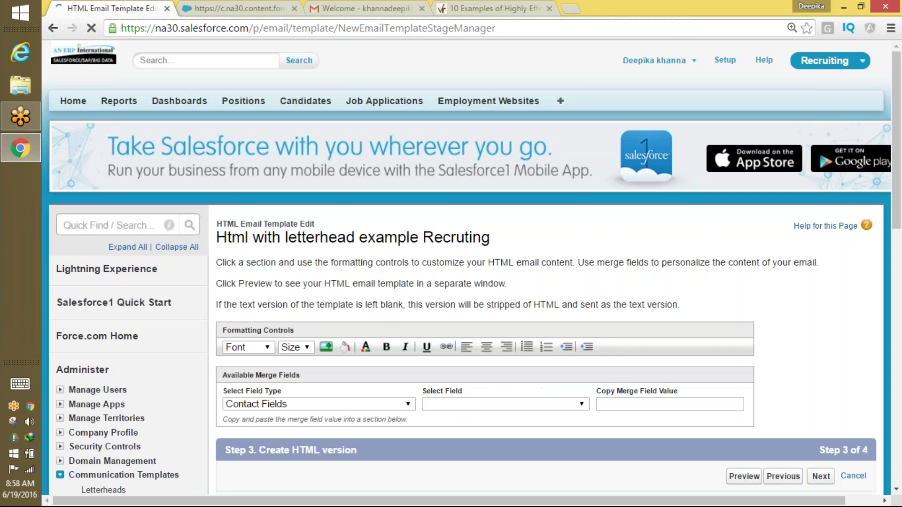
# Clear the 'Click here to enter content' placeholder in the orange body of the HTML editor.
pyautogui.scroll(-9, 898, 242)
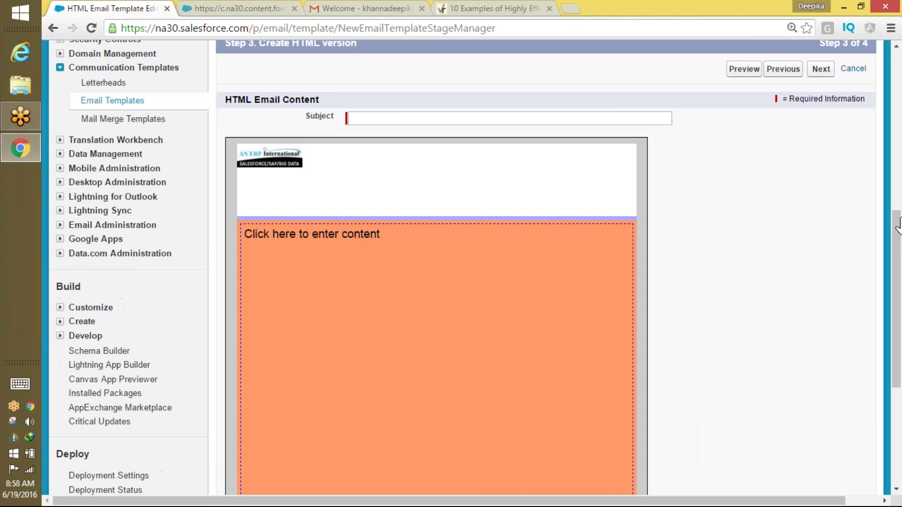
pyautogui.click(387, 294)
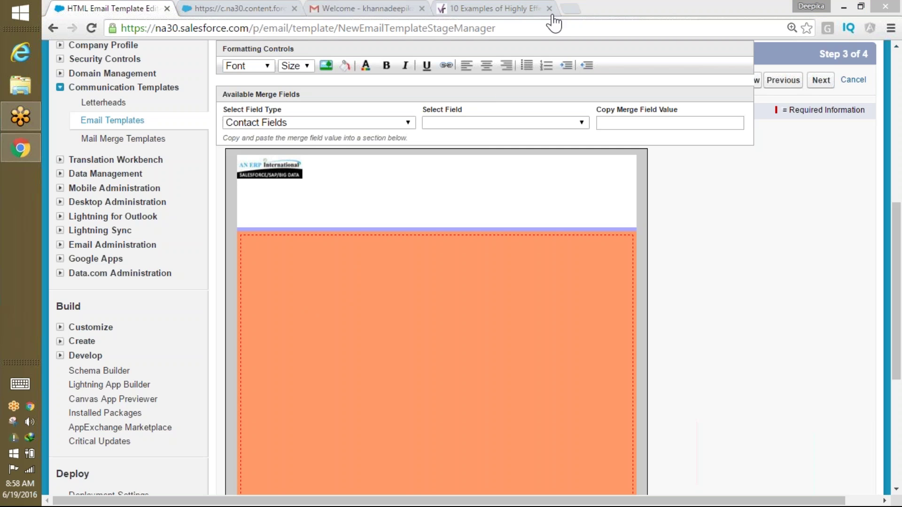
# Copy the blog paragraph above the Birchbox example and return to the template editor.
pyautogui.click(516, 8)
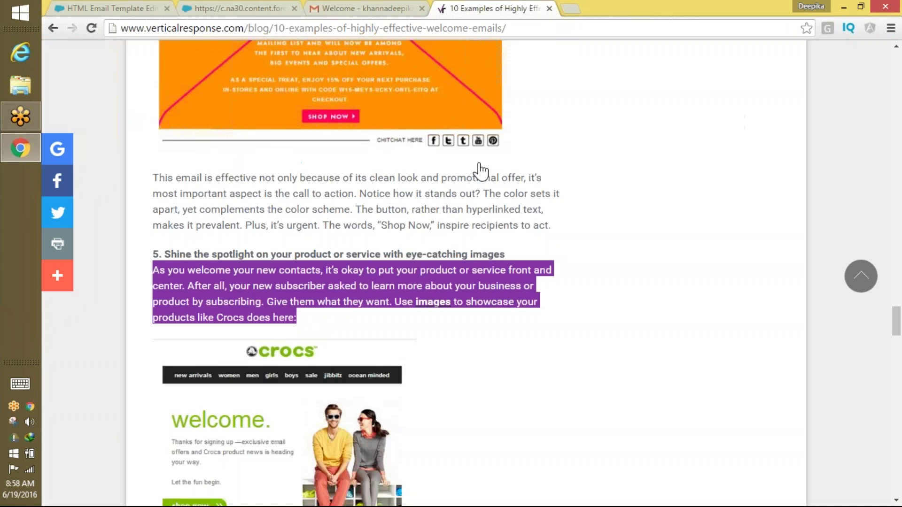
pyautogui.scroll(-10, 456, 383)
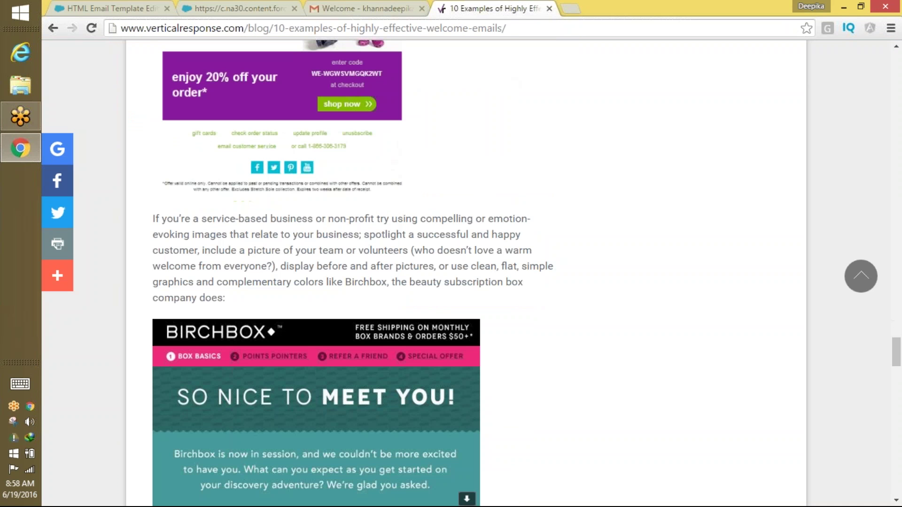
pyautogui.moveTo(154, 218); pyautogui.dragTo(241, 293)
pyautogui.hotkey('ctrl', 'c')
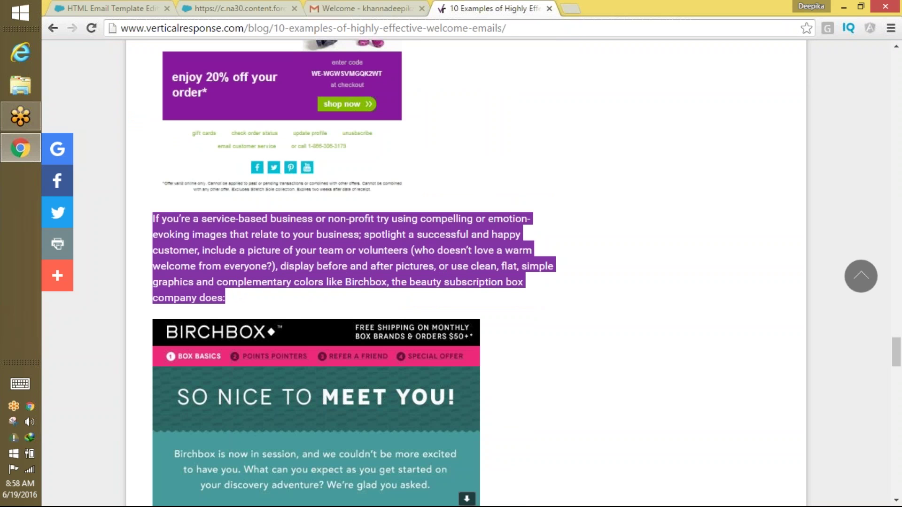
pyautogui.click(230, 8)
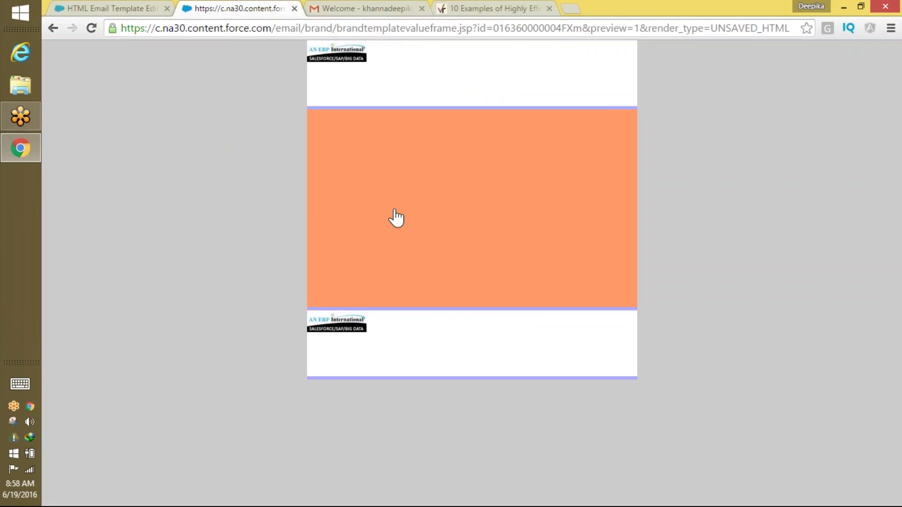
pyautogui.click(125, 9)
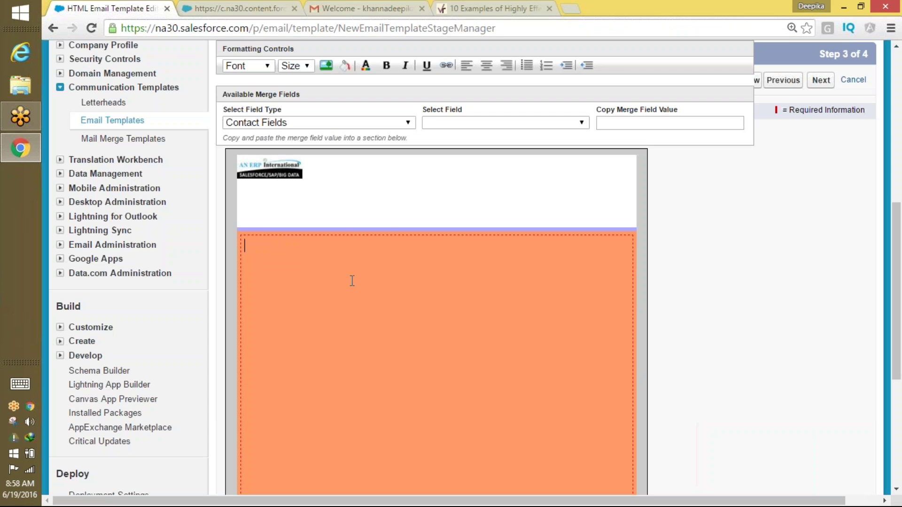
# Paste the compelling-images paragraph into the body with a line left above it.
pyautogui.hotkey('ctrl', 'v')
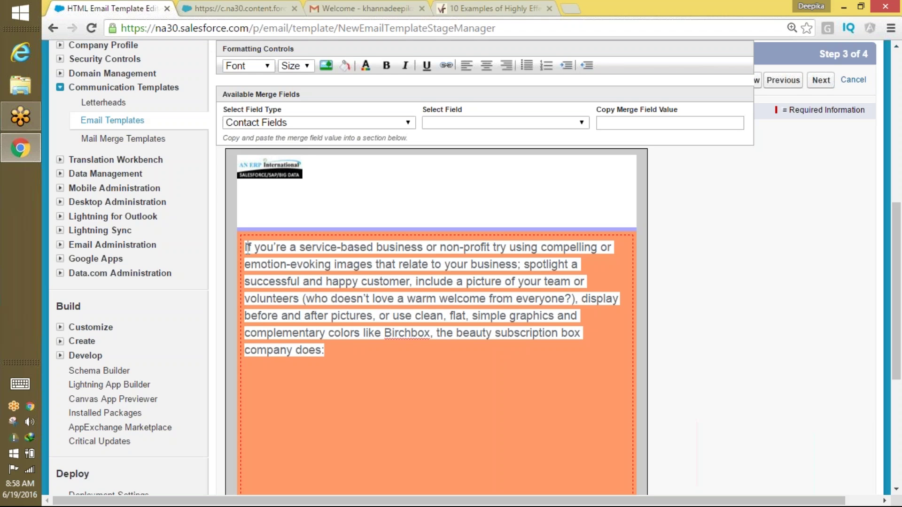
pyautogui.press('Return')
pyautogui.press('Return')
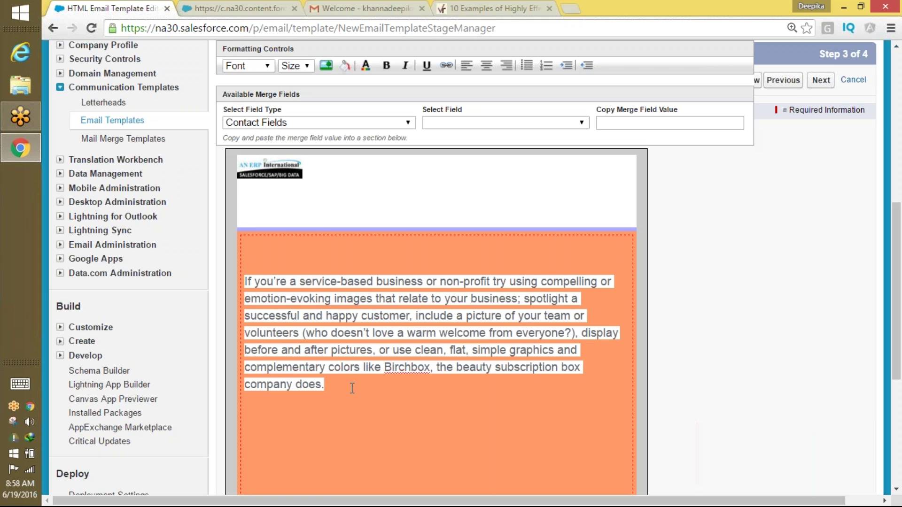
pyautogui.press('BackSpace')
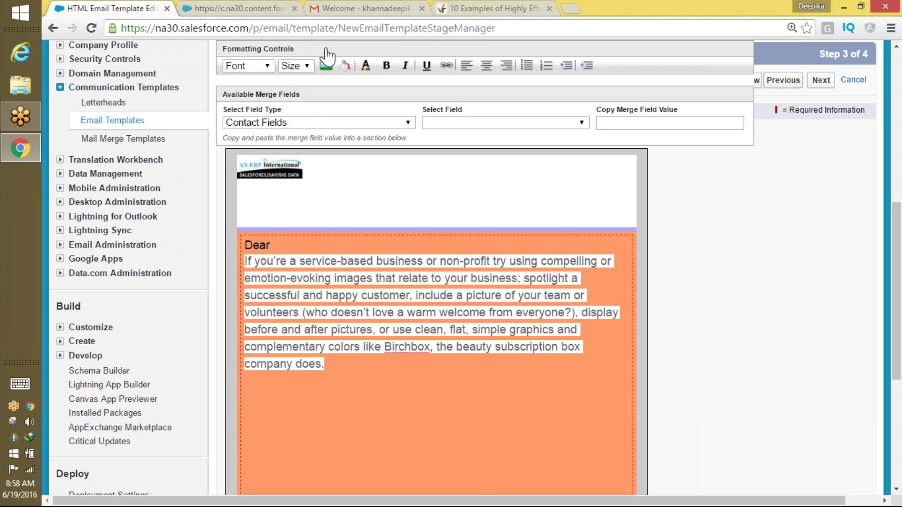
# Insert the Candidate First_Name merge field after 'Dear'.
pyautogui.click(313, 122)
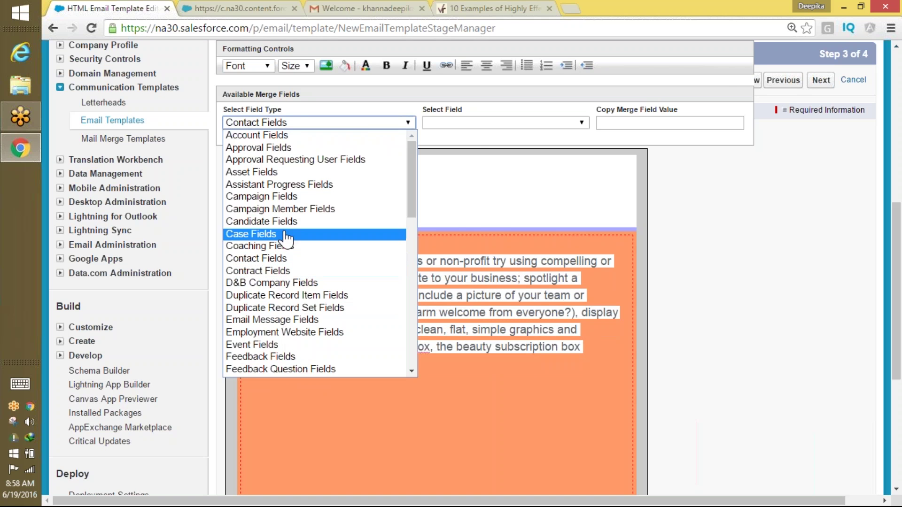
pyautogui.click(303, 221)
pyautogui.click(463, 125)
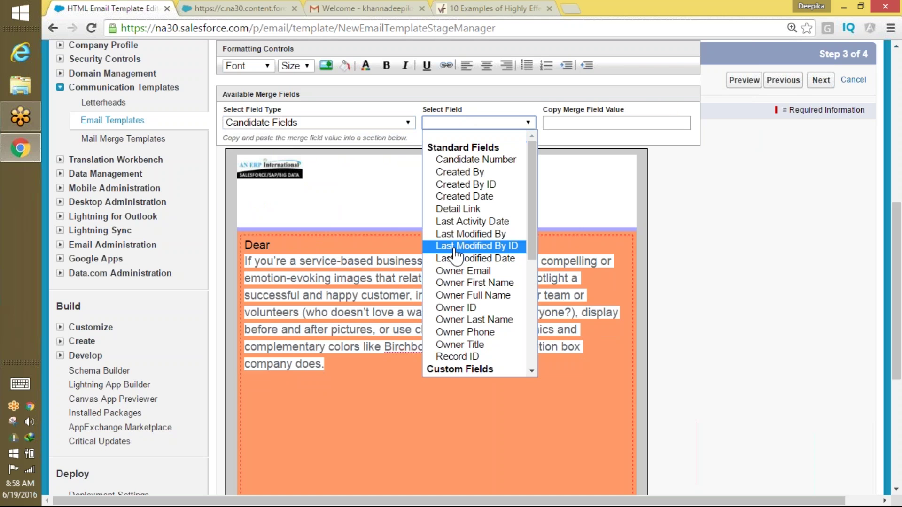
pyautogui.scroll(-2, 534, 278)
pyautogui.scroll(-2, 534, 278)
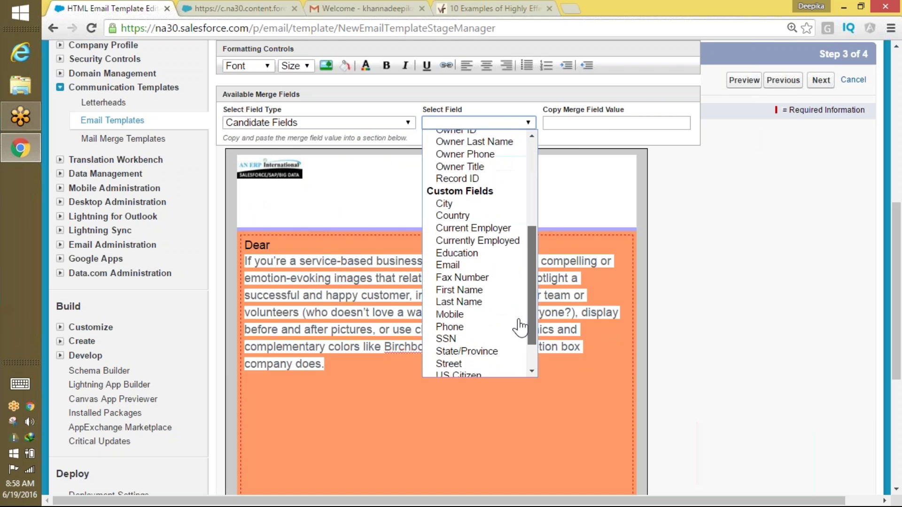
pyautogui.click(465, 289)
pyautogui.hotkey('ctrl', 'c')
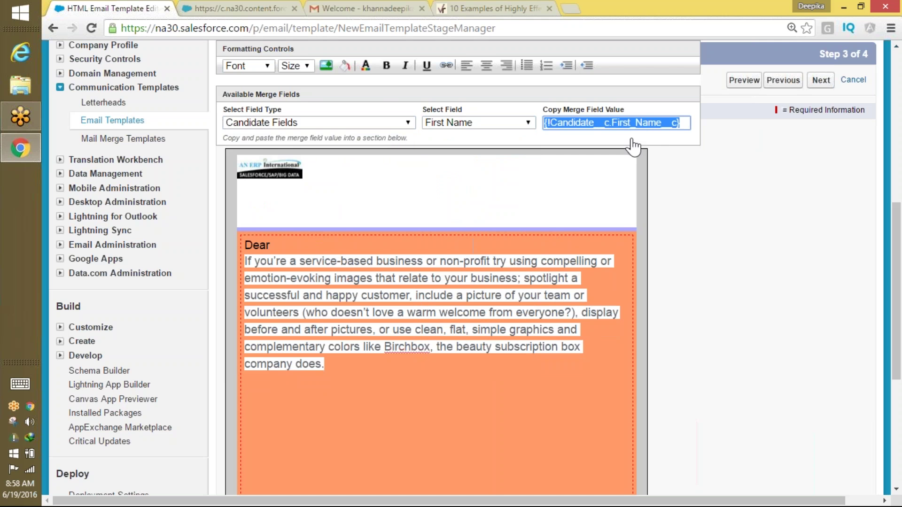
pyautogui.click(279, 246)
pyautogui.hotkey('ctrl', 'v')
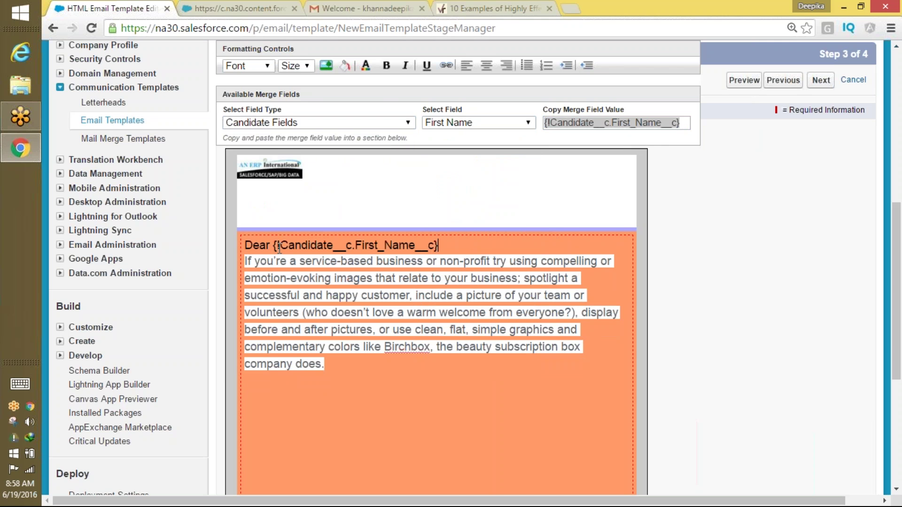
# Add the Candidate Last_Name merge field and a comma to complete the greeting.
pyautogui.click(446, 123)
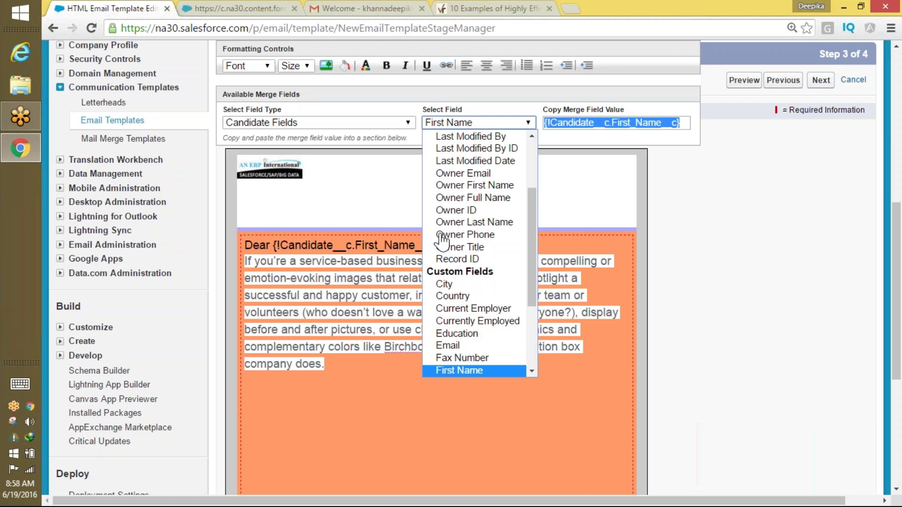
pyautogui.scroll(1, 483, 329)
pyautogui.scroll(-2, 517, 319)
pyautogui.scroll(-1, 521, 324)
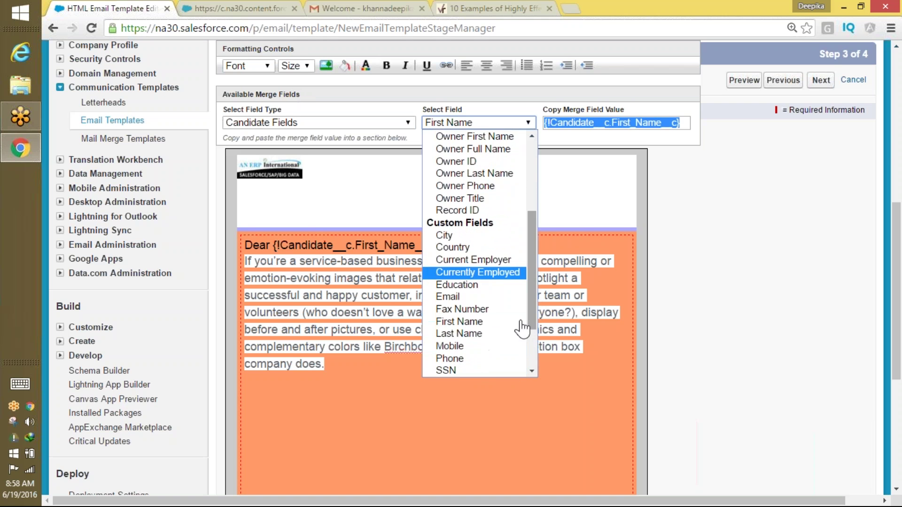
pyautogui.click(512, 332)
pyautogui.hotkey('ctrl', 'c')
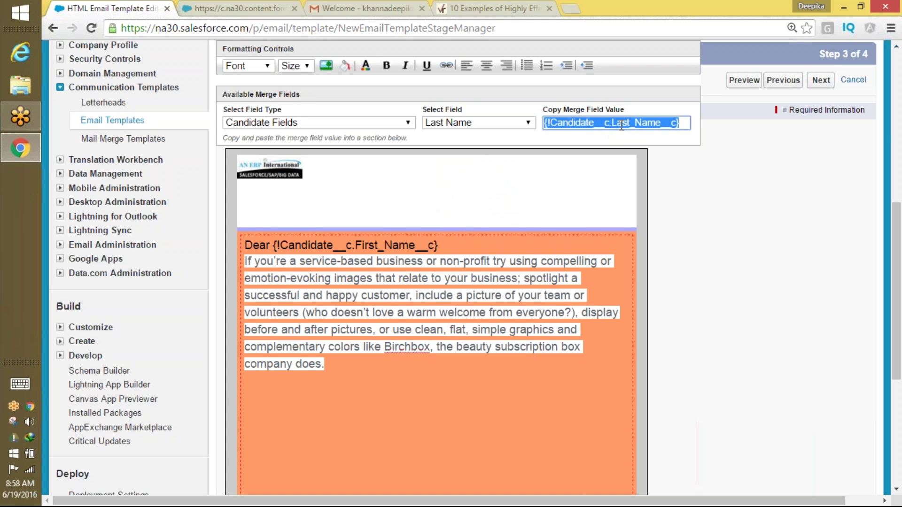
pyautogui.click(454, 244)
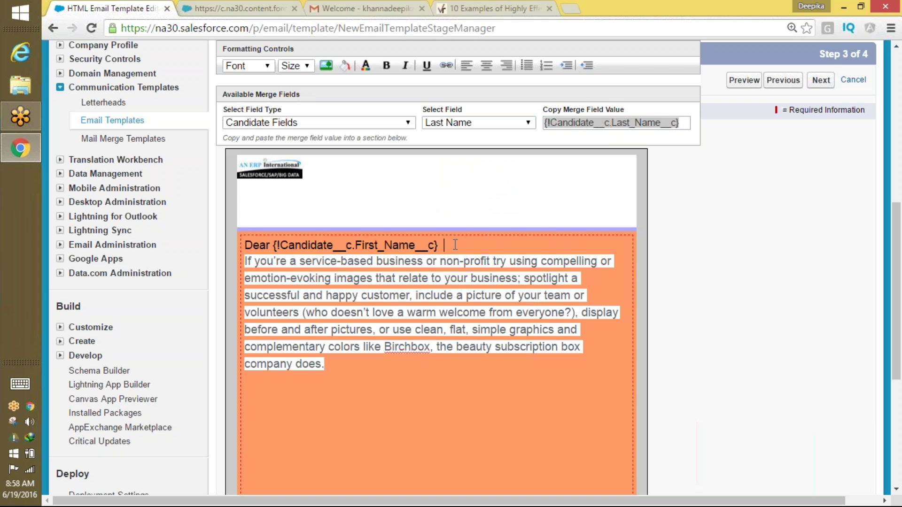
pyautogui.hotkey('ctrl', 'v')
pyautogui.write(',')
pyautogui.press('Return')
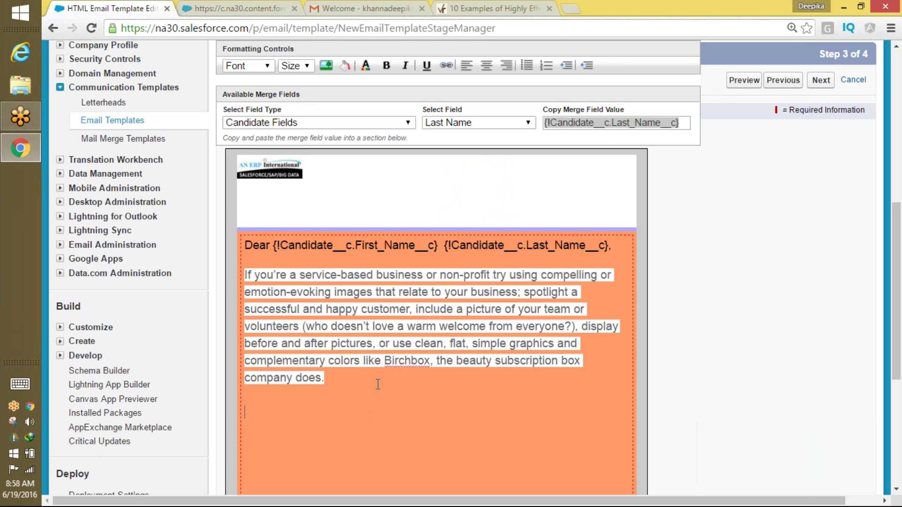
# Type 'Thank You,' and sign it with the {!User.FirstName} merge field.
pyautogui.write('ank You,')
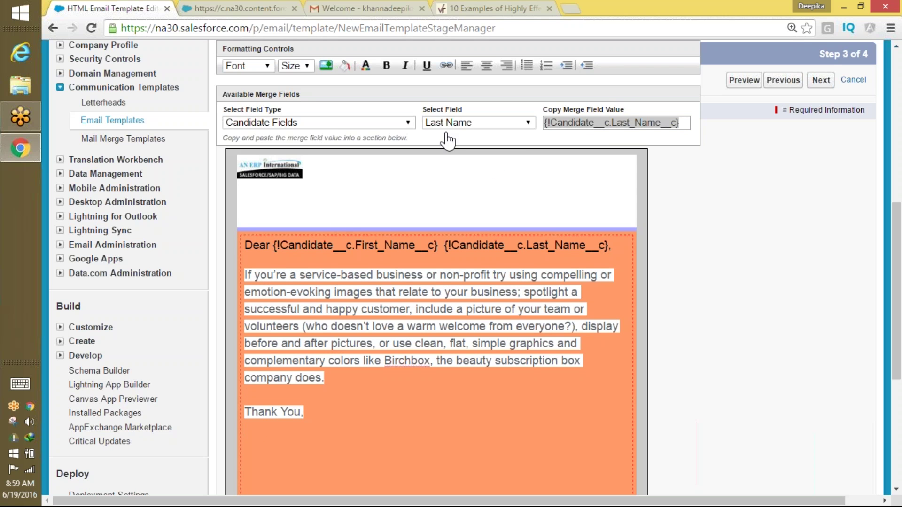
pyautogui.click(332, 124)
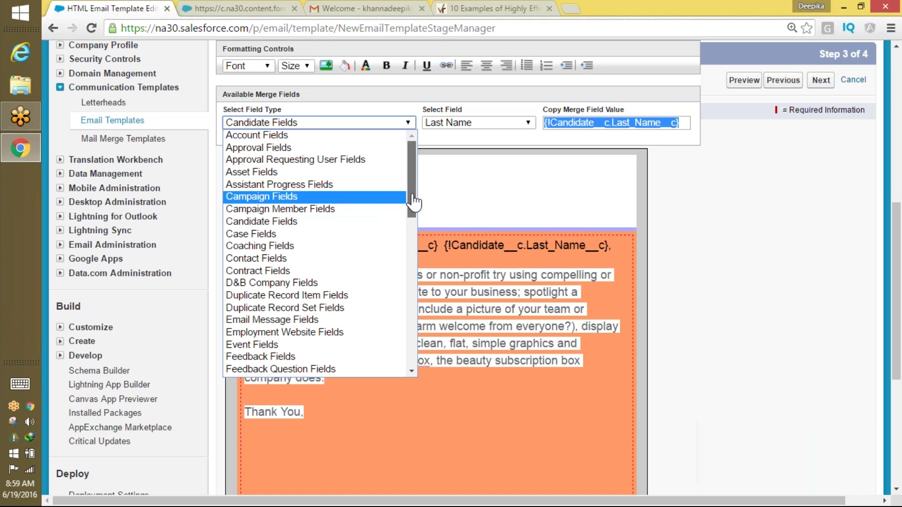
pyautogui.moveTo(413, 201); pyautogui.dragTo(412, 348)
pyautogui.click(263, 346)
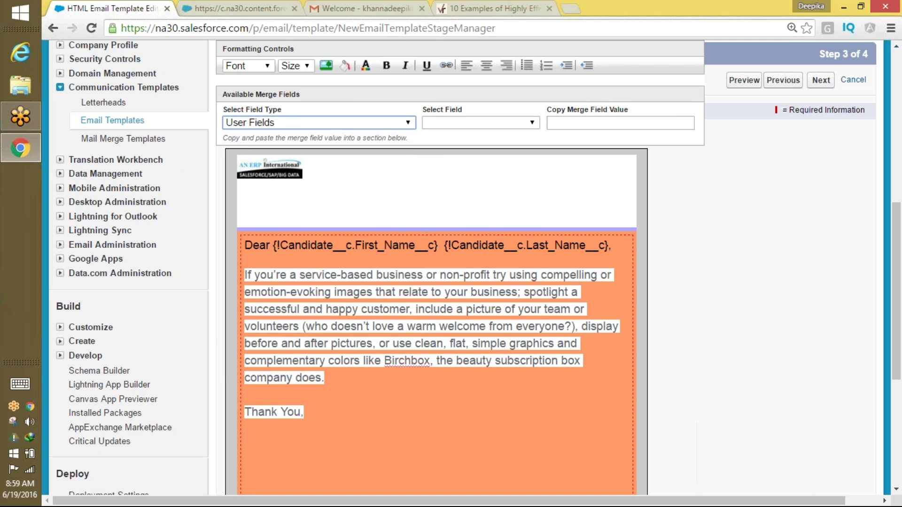
pyautogui.click(458, 123)
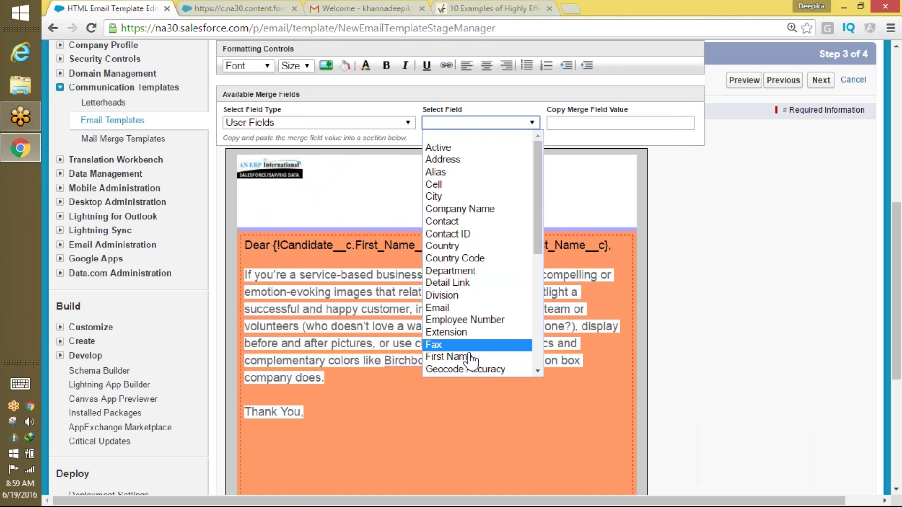
pyautogui.click(465, 358)
pyautogui.hotkey('ctrl', 'c')
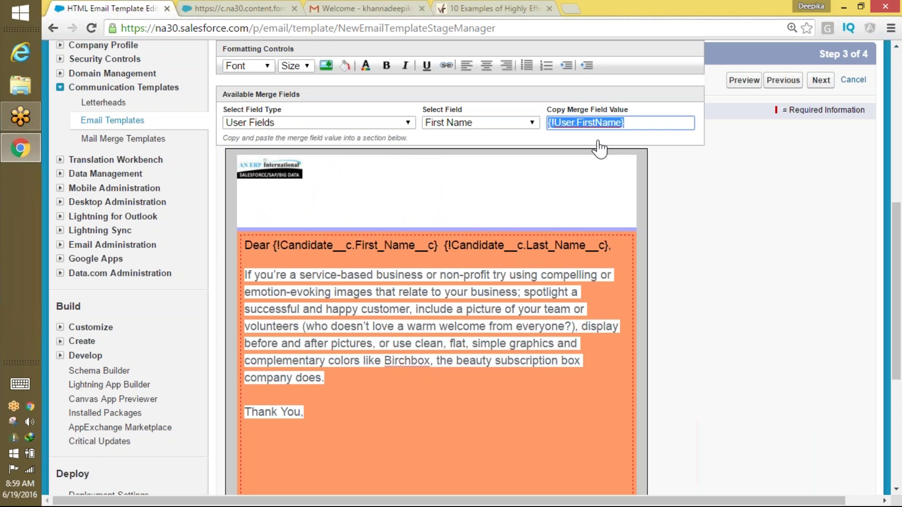
pyautogui.click(323, 426)
pyautogui.hotkey('ctrl', 'v')
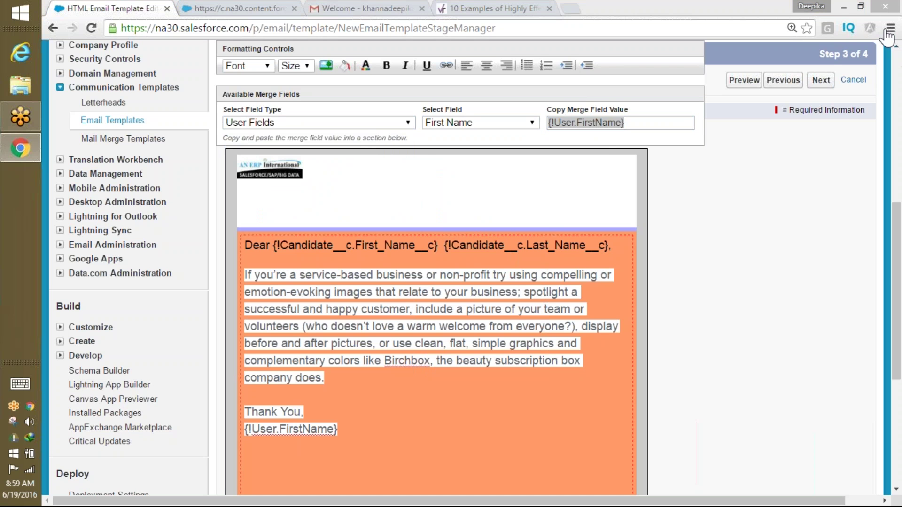
pyautogui.moveTo(894, 263); pyautogui.dragTo(870, 382)
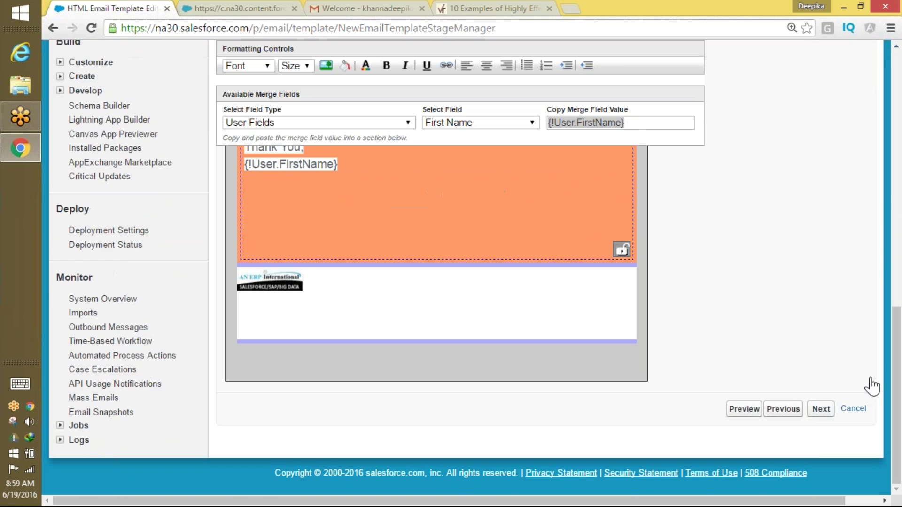
# Enter the subject 'We are pleased to have you on board' and proceed to step 4.
pyautogui.click(821, 409)
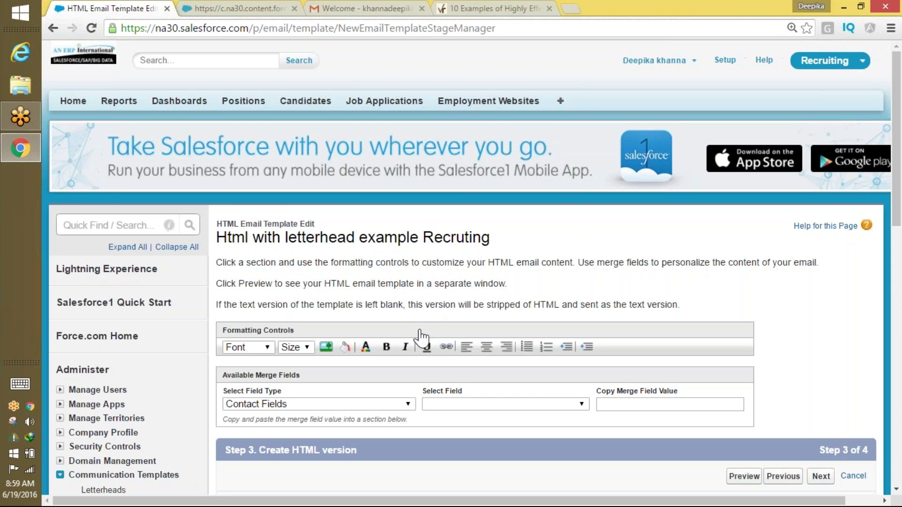
pyautogui.scroll(-7, 880, 248)
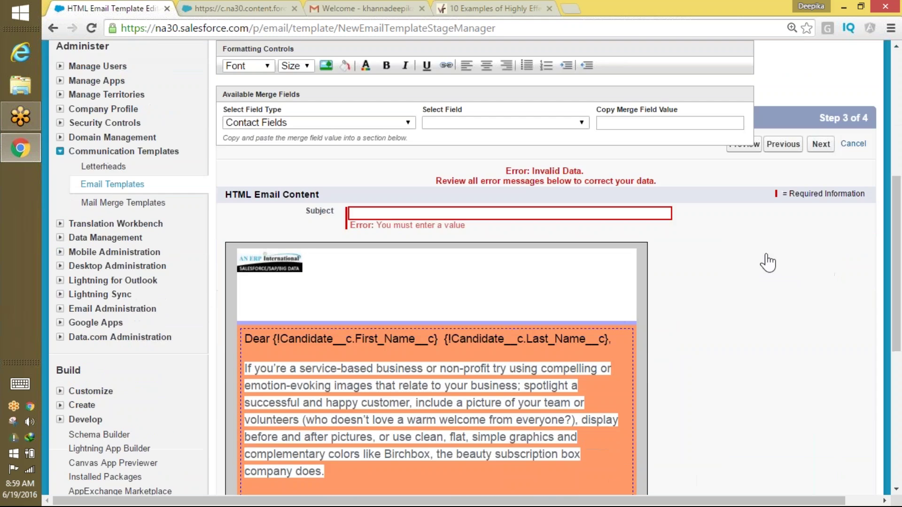
pyautogui.click(401, 213)
pyautogui.write('Wek')
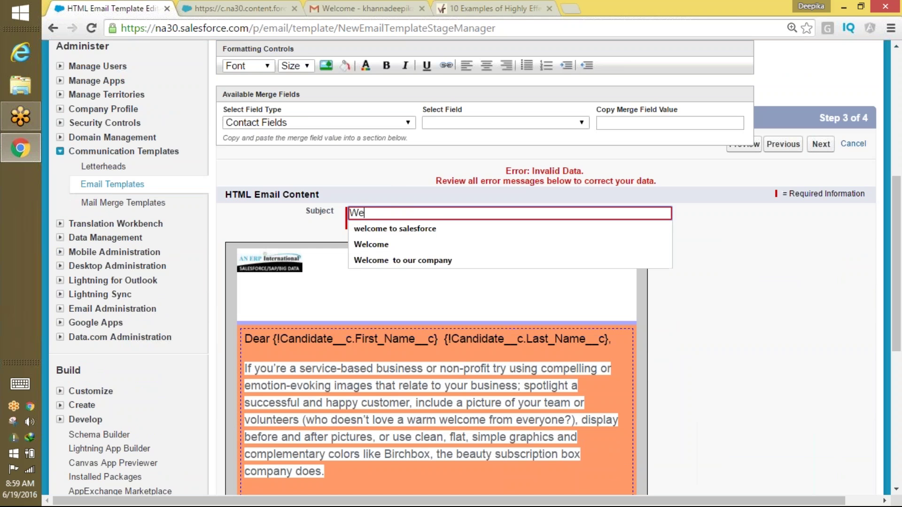
pyautogui.press('BackSpace')
pyautogui.press('BackSpace')
pyautogui.press('BackSpace')
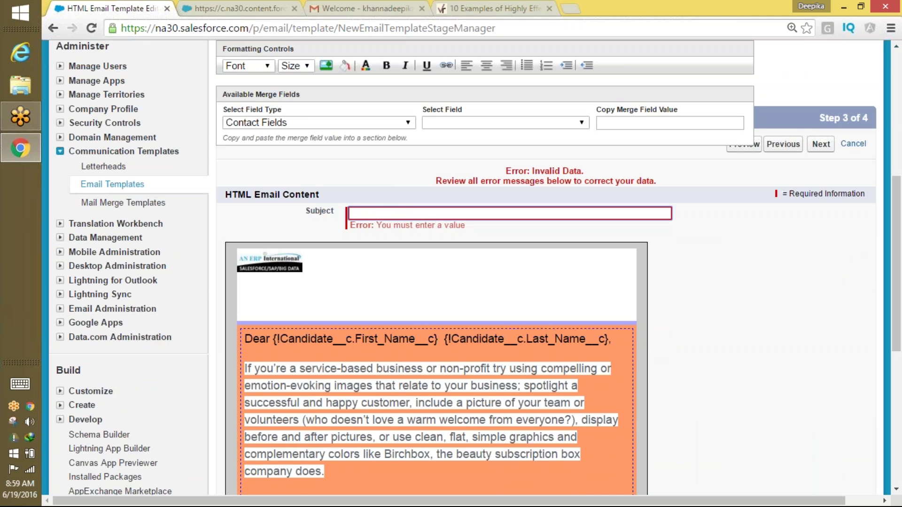
pyautogui.write('We are pleased to have you on board')
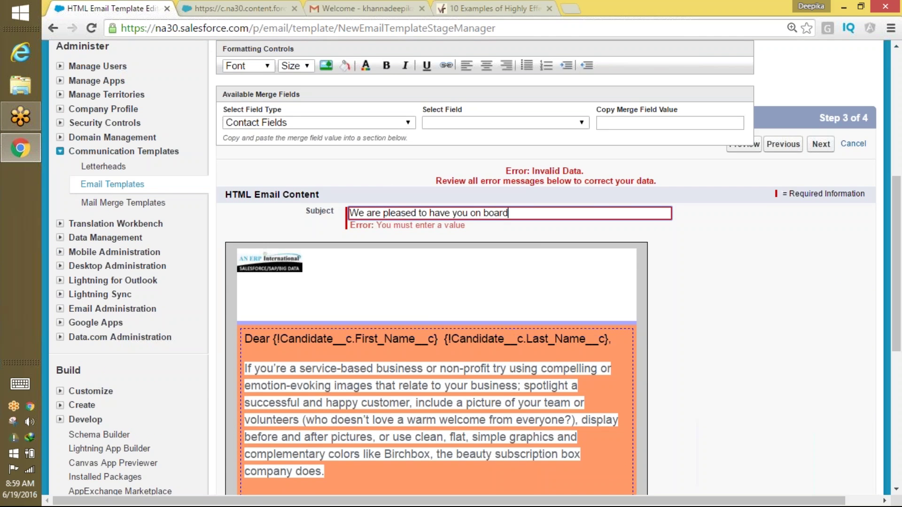
pyautogui.hscroll(-3, 534, 238)
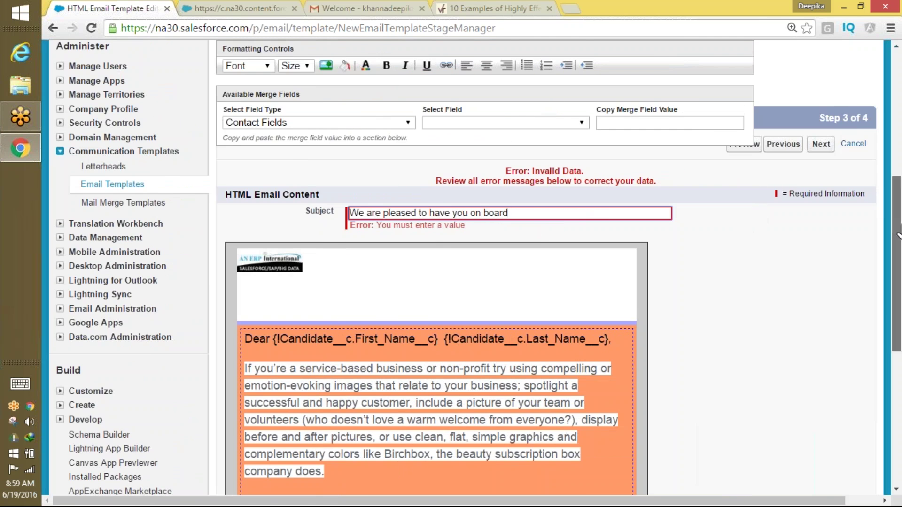
pyautogui.scroll(-7, 898, 230)
pyautogui.click(821, 433)
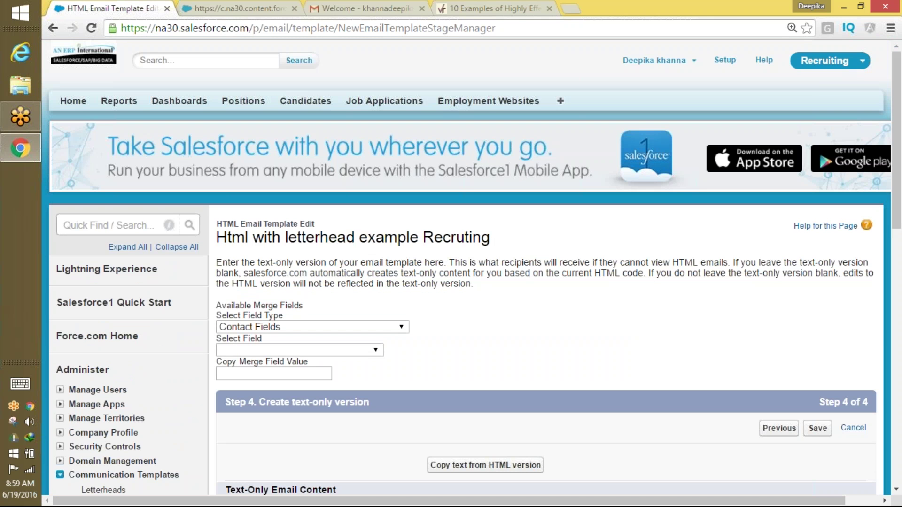
# Save the 'Html with letterhead example Recruting' email template from its Text Body step.
pyautogui.scroll(-8, 898, 277)
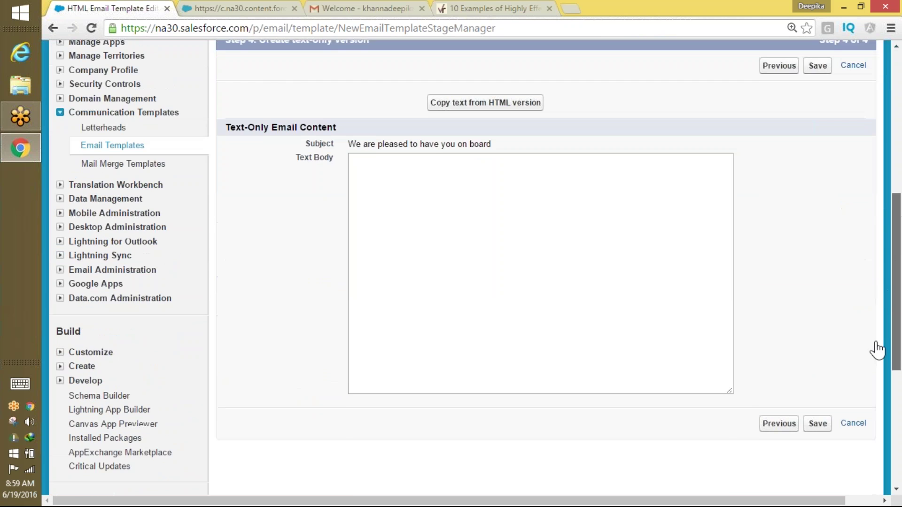
pyautogui.scroll(-1, 876, 350)
pyautogui.click(649, 259)
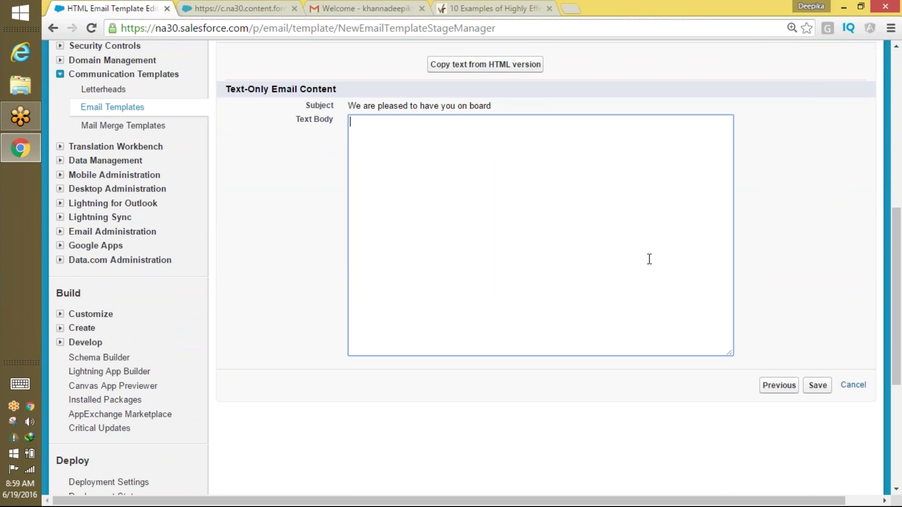
pyautogui.click(818, 385)
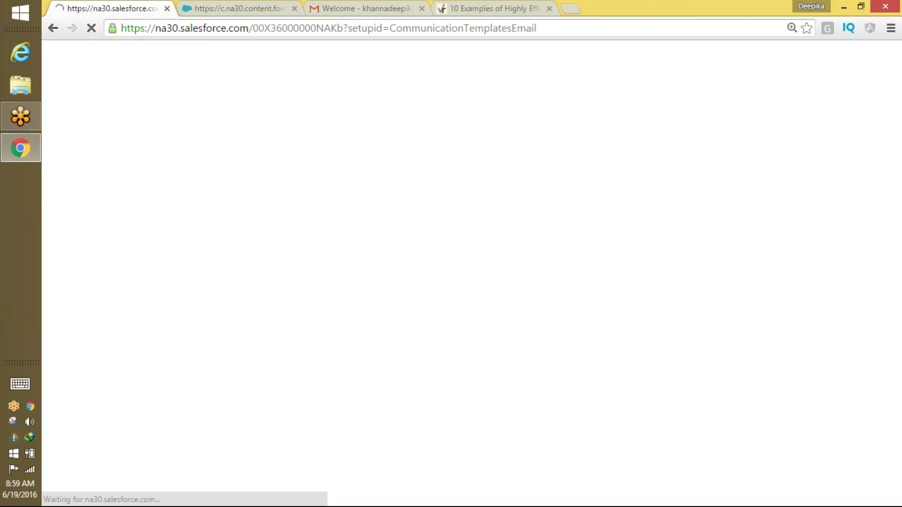
# Send a test of the template with 'Send email preview to' ticked.
pyautogui.scroll(-5, 891, 242)
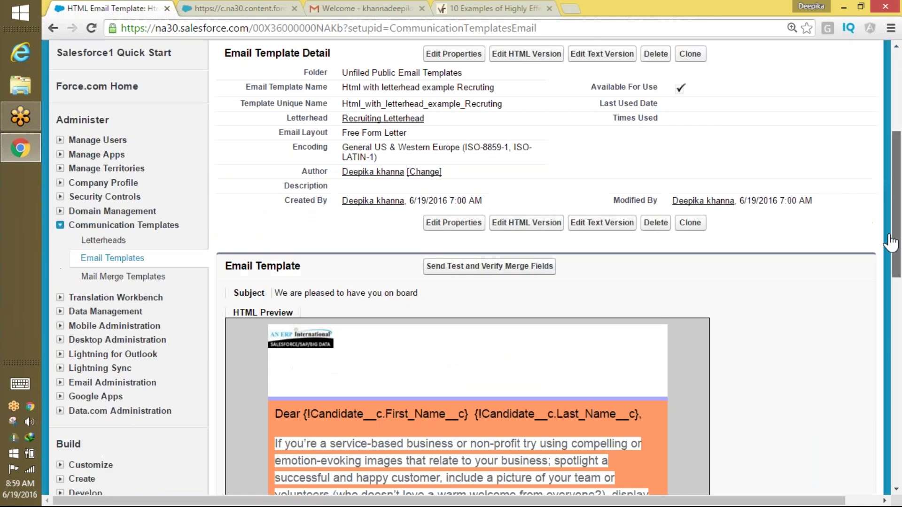
pyautogui.moveTo(891, 242); pyautogui.dragTo(884, 198)
pyautogui.click(500, 384)
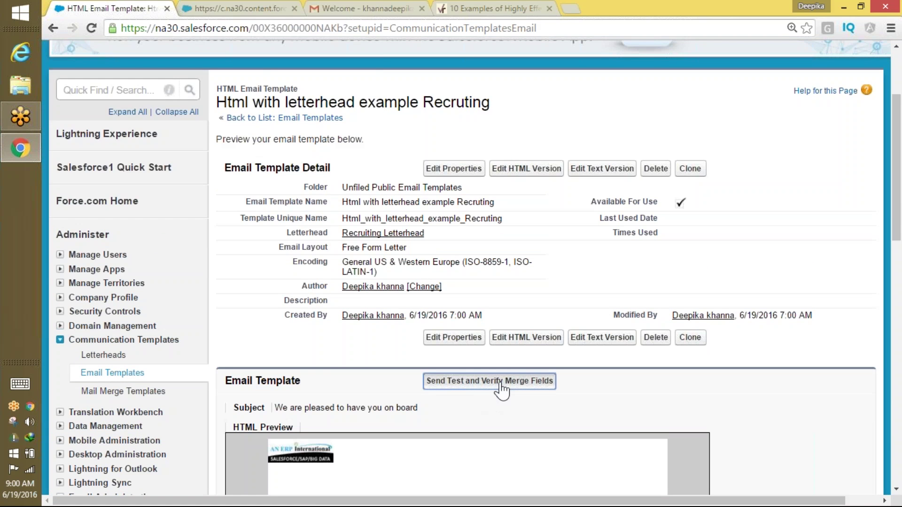
pyautogui.click(72, 193)
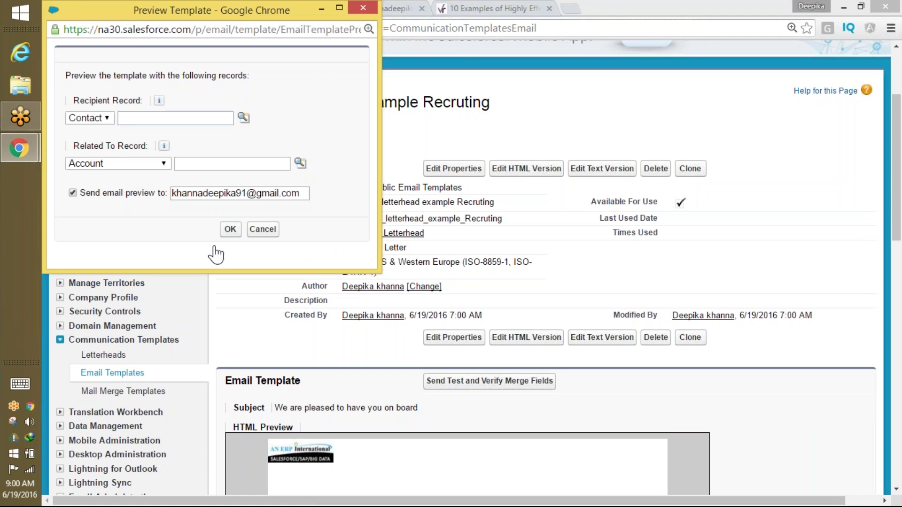
pyautogui.click(230, 229)
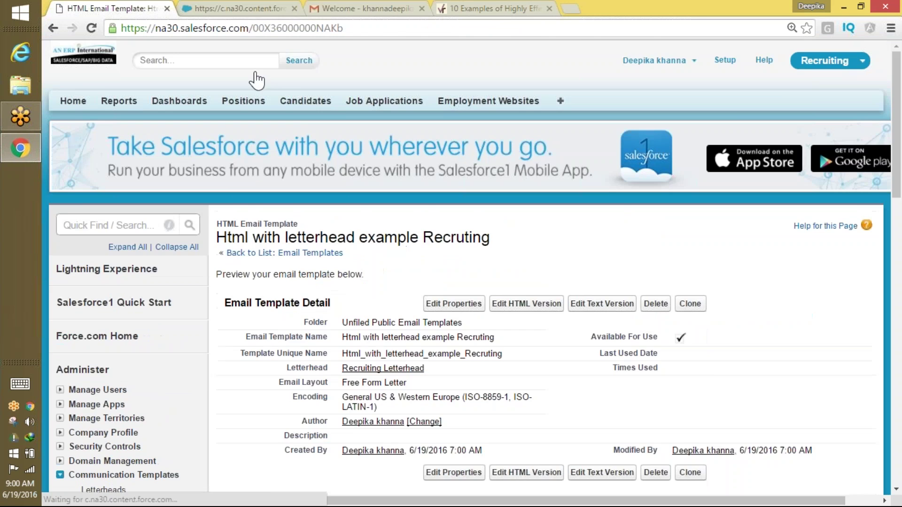
# In Gmail, open the 'We are pleased to have you on board' test email with images displayed.
pyautogui.click(341, 8)
pyautogui.click(75, 179)
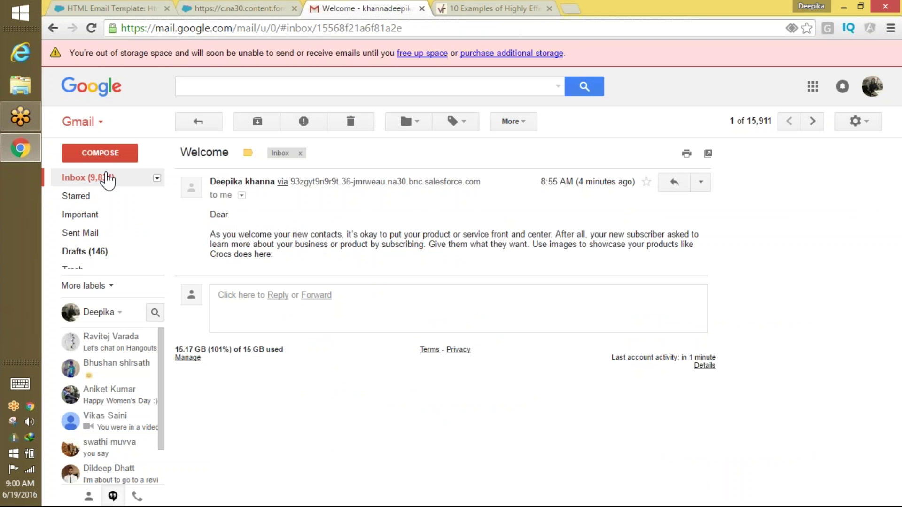
pyautogui.click(423, 151)
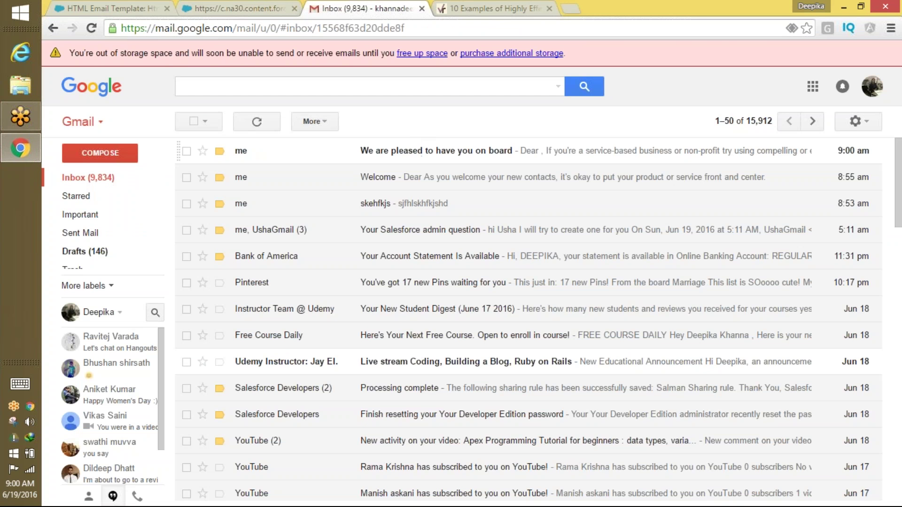
pyautogui.moveTo(900, 221)
pyautogui.mouseDown()
pyautogui.moveTo(887, 268)
pyautogui.moveTo(895, 217)
pyautogui.mouseUp()
pyautogui.click(363, 224)
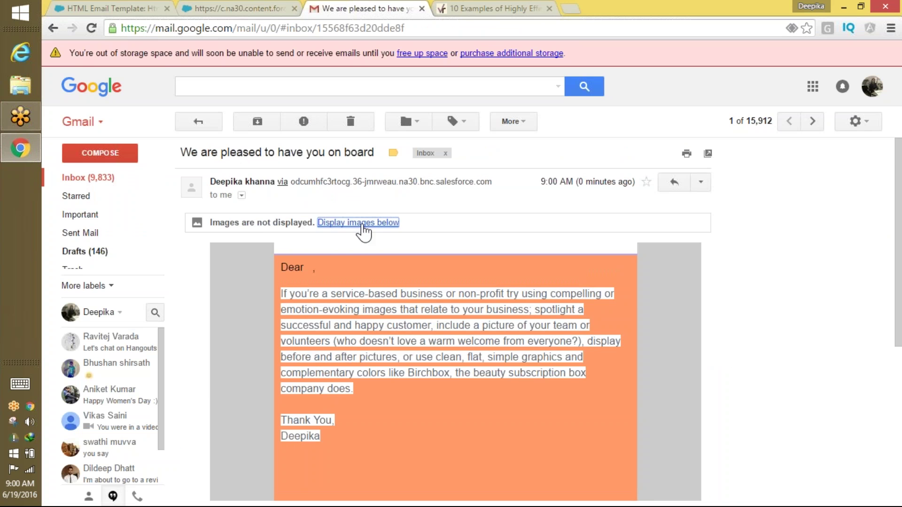
pyautogui.scroll(-5, 822, 369)
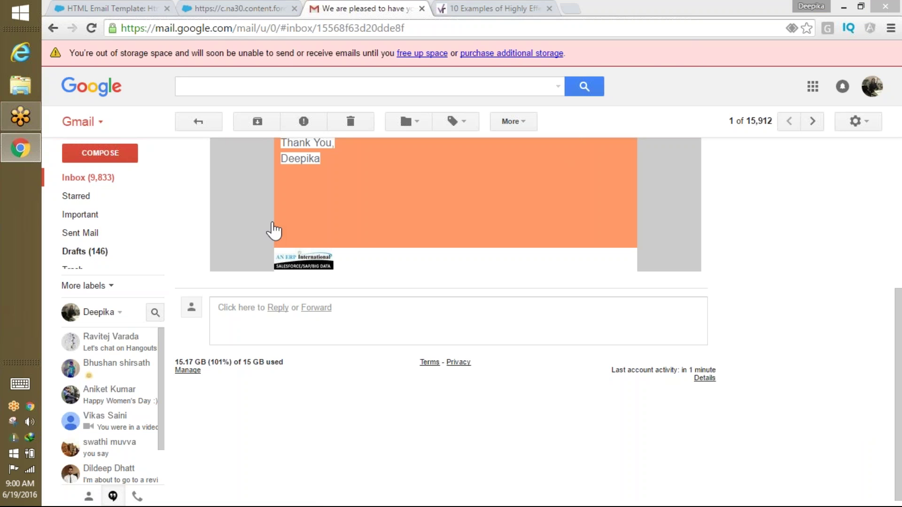
# Return to Salesforce and search the setup menu for workflow.
pyautogui.click(89, 8)
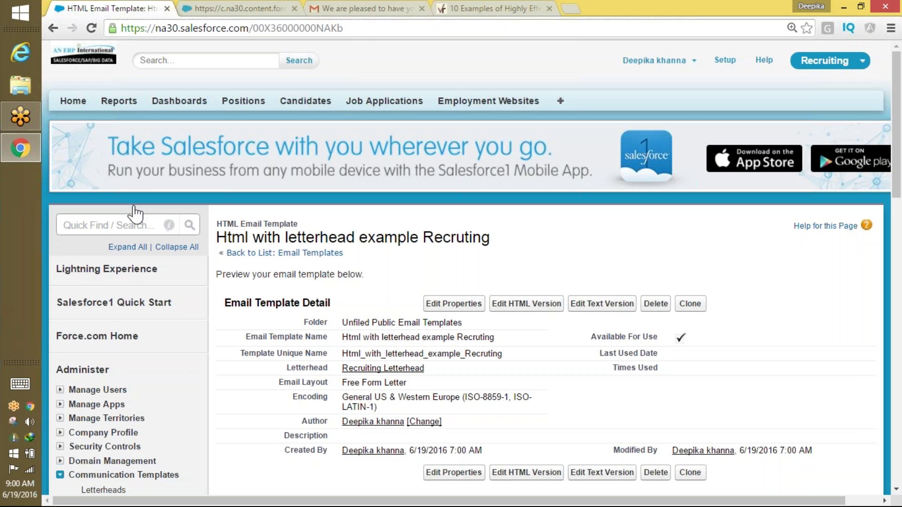
pyautogui.click(92, 221)
pyautogui.write('we')
pyautogui.write('ork')
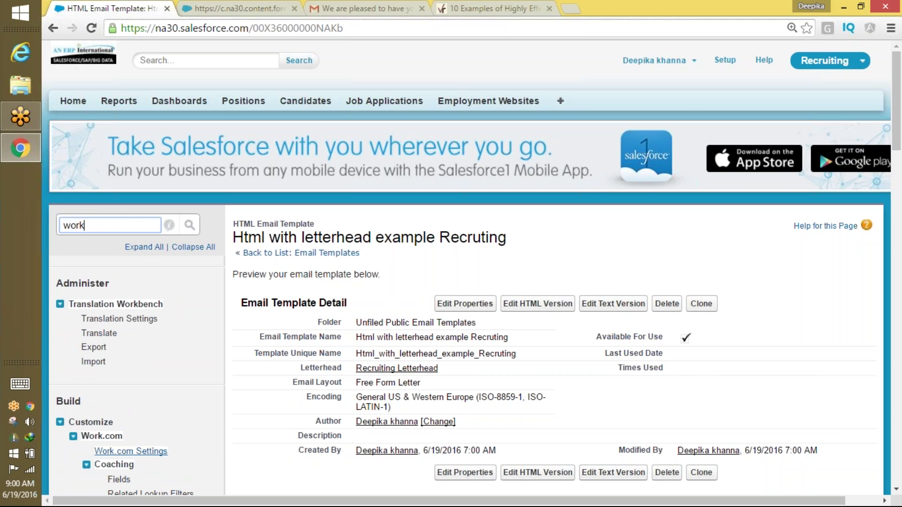
pyautogui.write('flow')
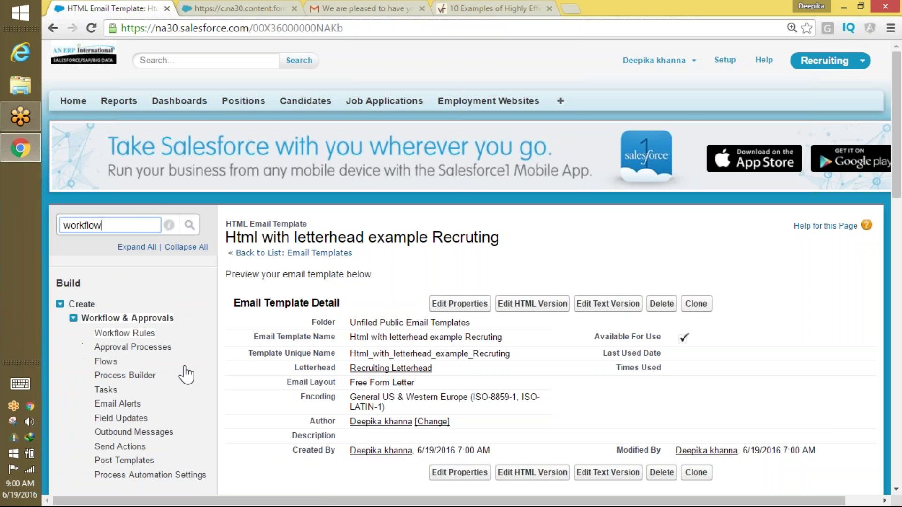
# From Workflow Rules, create a new rule on the Candidate object.
pyautogui.click(125, 333)
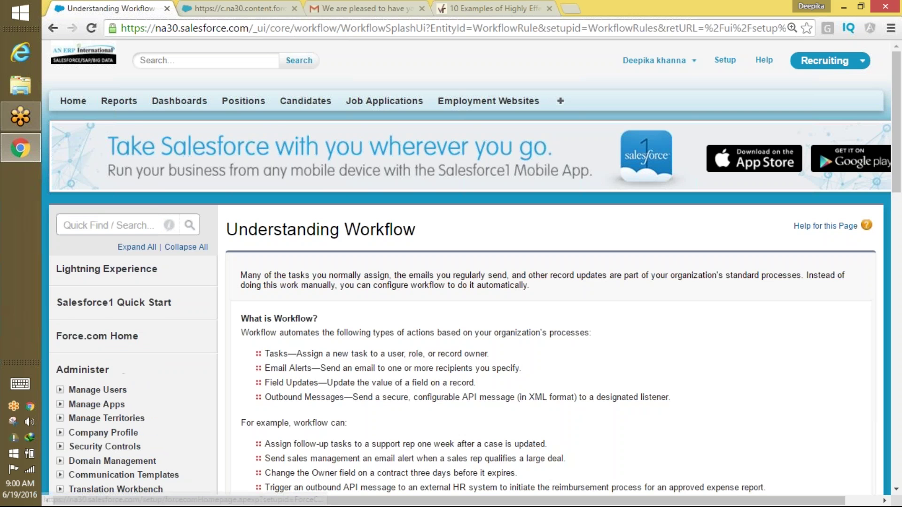
pyautogui.scroll(-4, 671, 164)
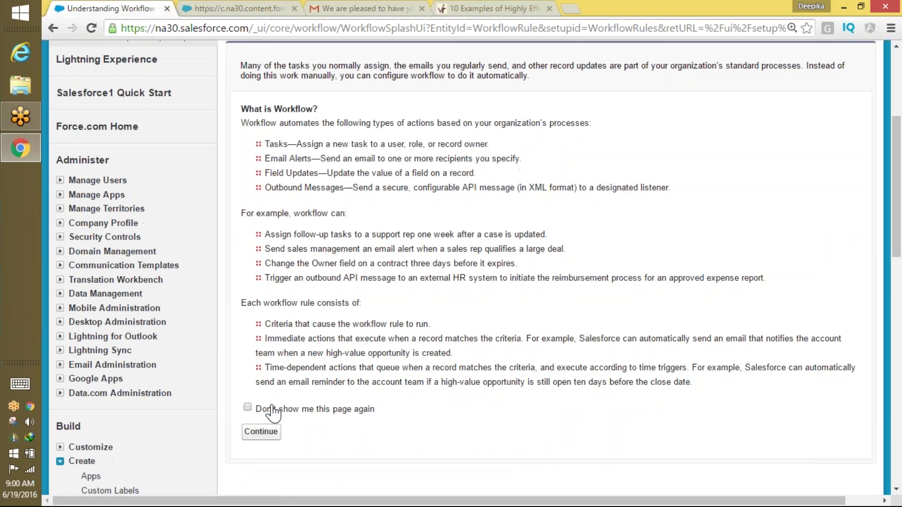
pyautogui.click(260, 431)
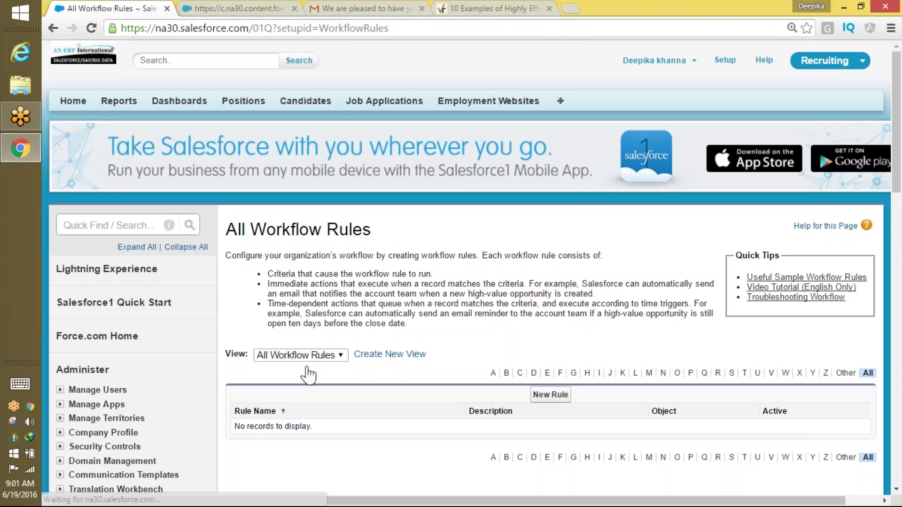
pyautogui.moveTo(896, 194); pyautogui.dragTo(896, 220)
pyautogui.click(551, 312)
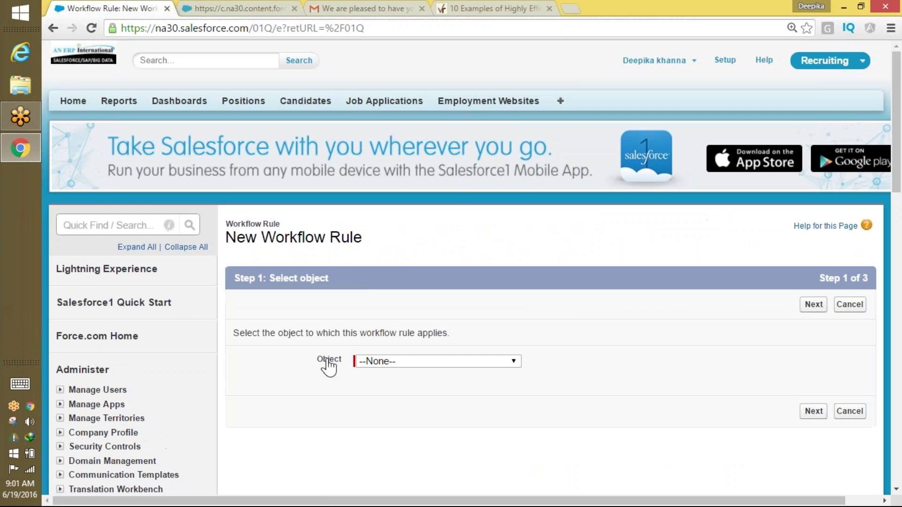
pyautogui.click(379, 363)
pyautogui.scroll(-1, 421, 287)
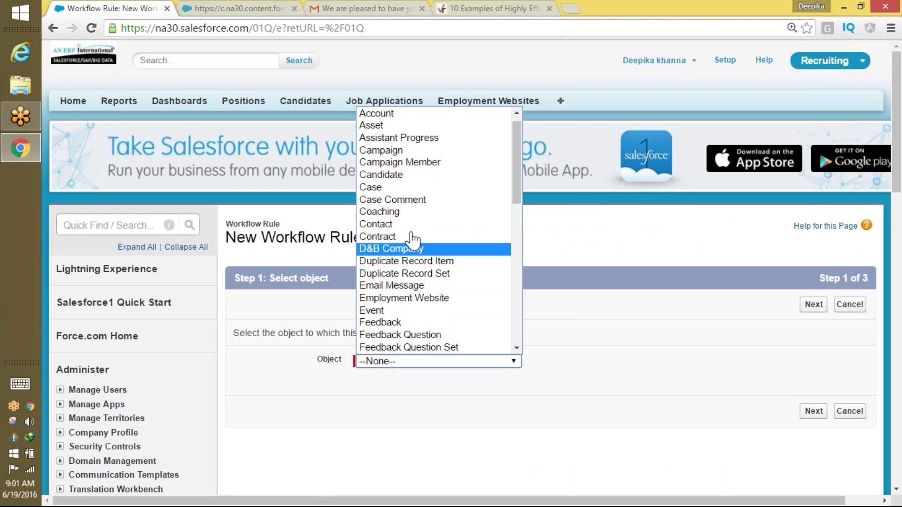
pyautogui.click(399, 174)
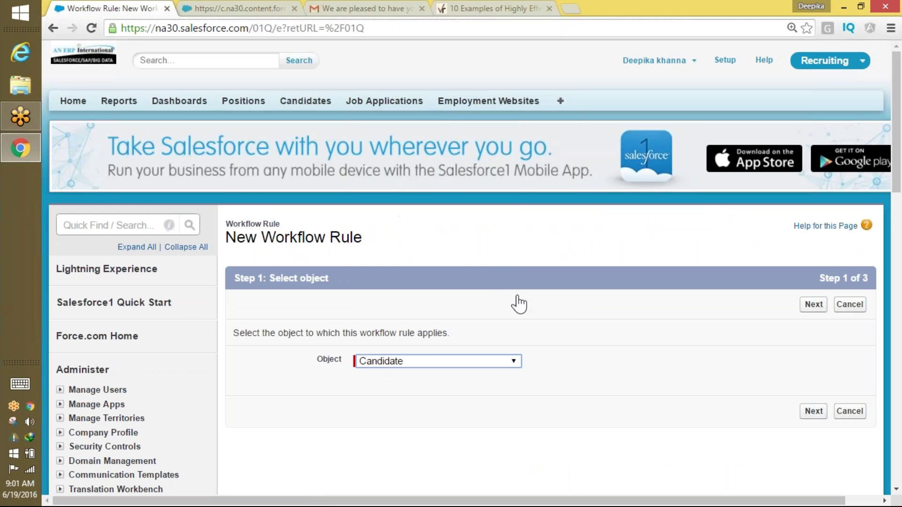
pyautogui.click(814, 305)
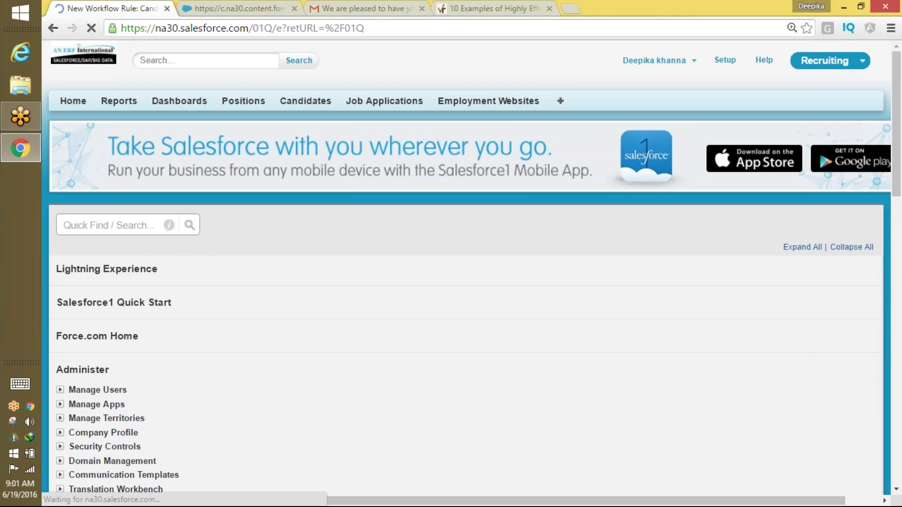
# Name the rule 'Welcome mesage TEXT for Recruiting Candidate'.
pyautogui.click(408, 388)
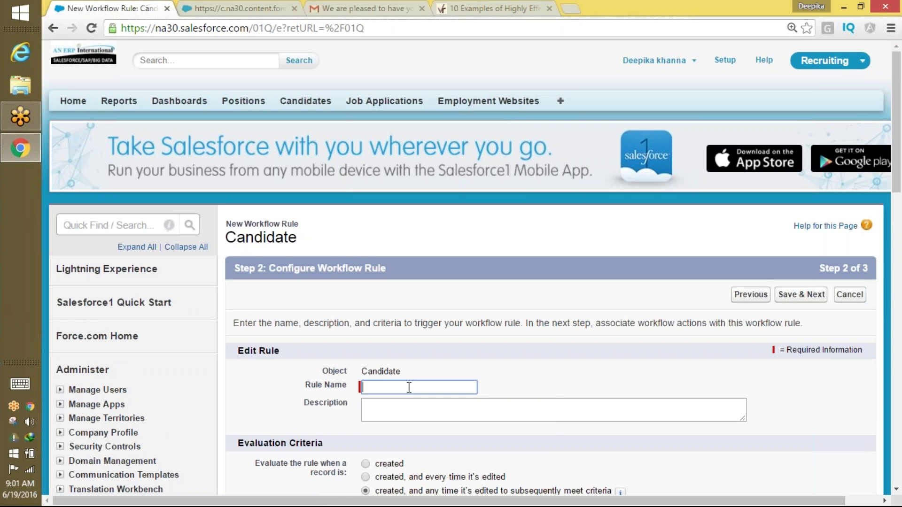
pyautogui.write('Welo')
pyautogui.press('BackSpace')
pyautogui.press('BackSpace')
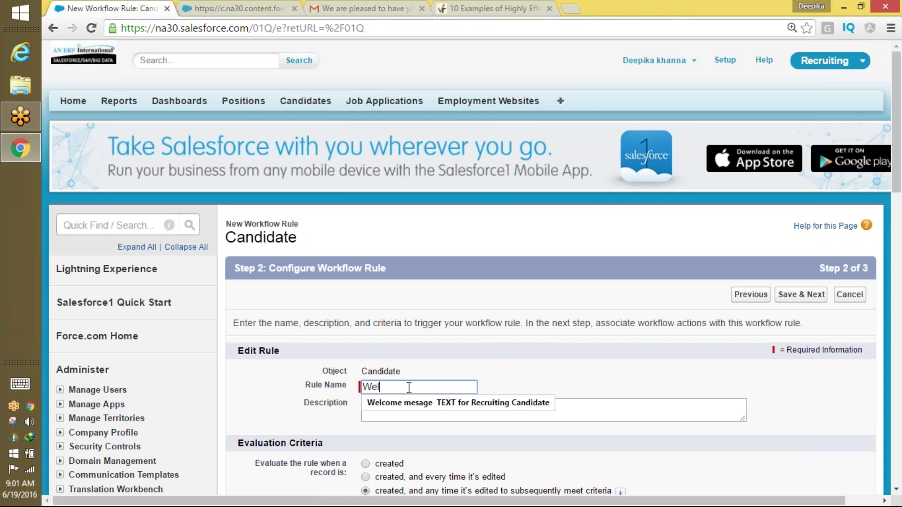
pyautogui.click(447, 404)
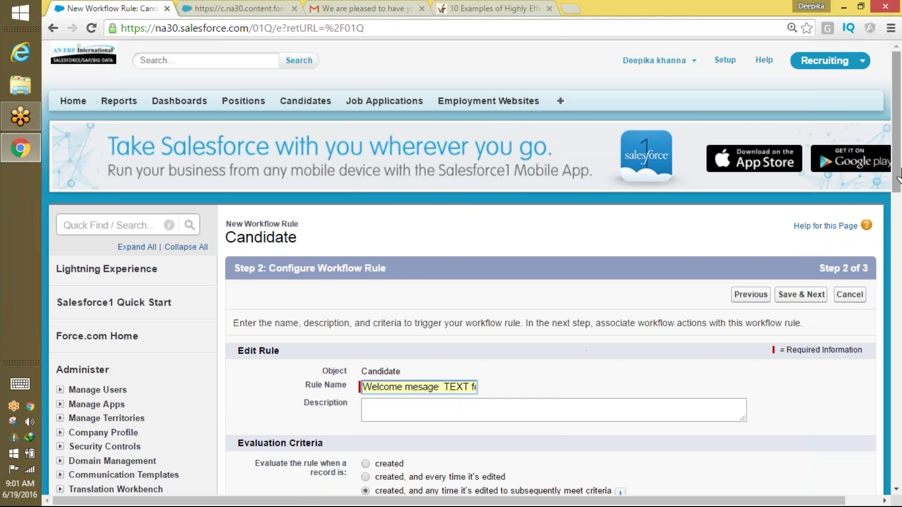
pyautogui.moveTo(895, 175); pyautogui.dragTo(895, 239)
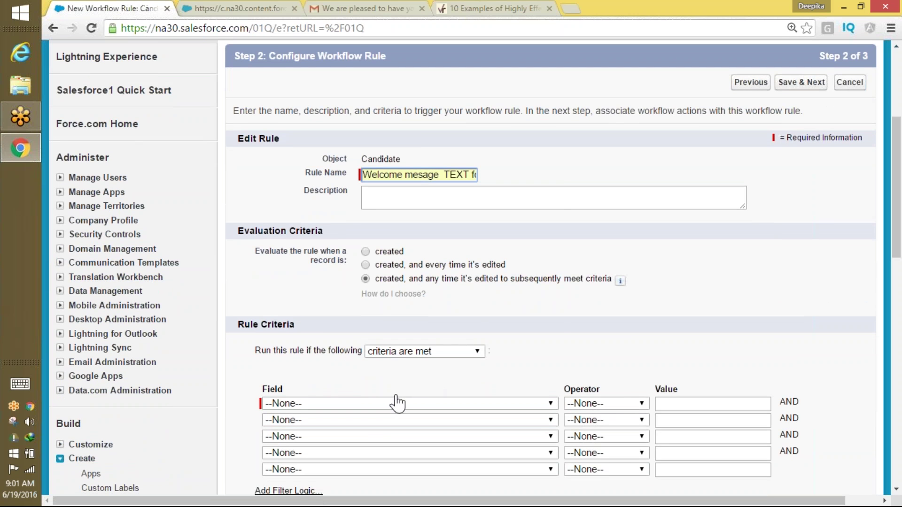
# Set the rule criteria to Candidate: Country equals US, then Save & Next.
pyautogui.click(394, 405)
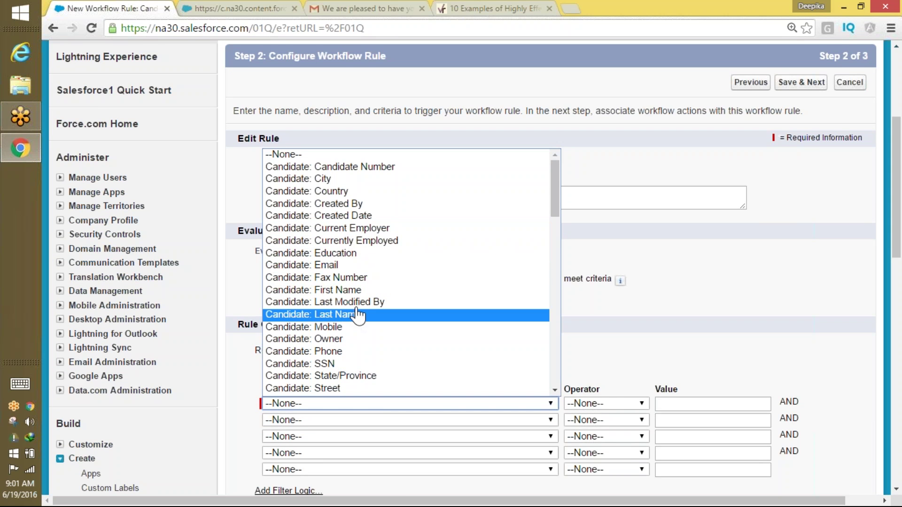
pyautogui.click(496, 191)
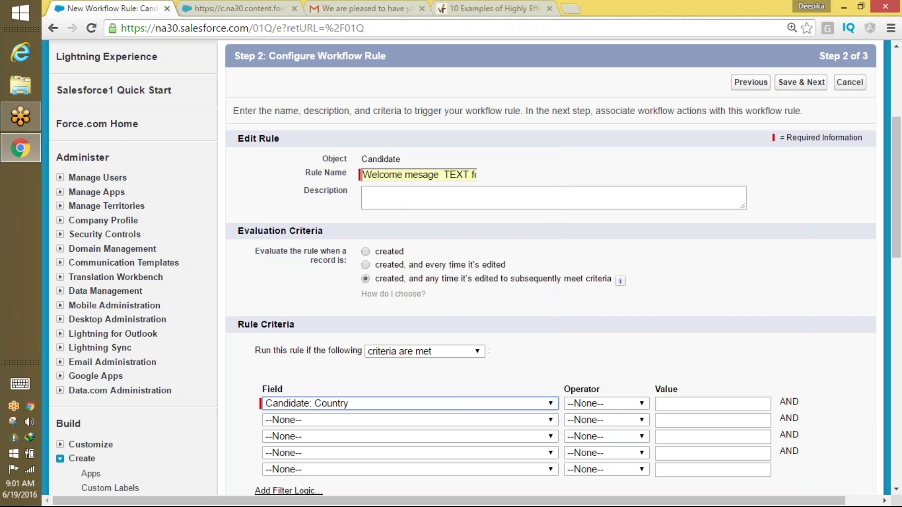
pyautogui.click(625, 404)
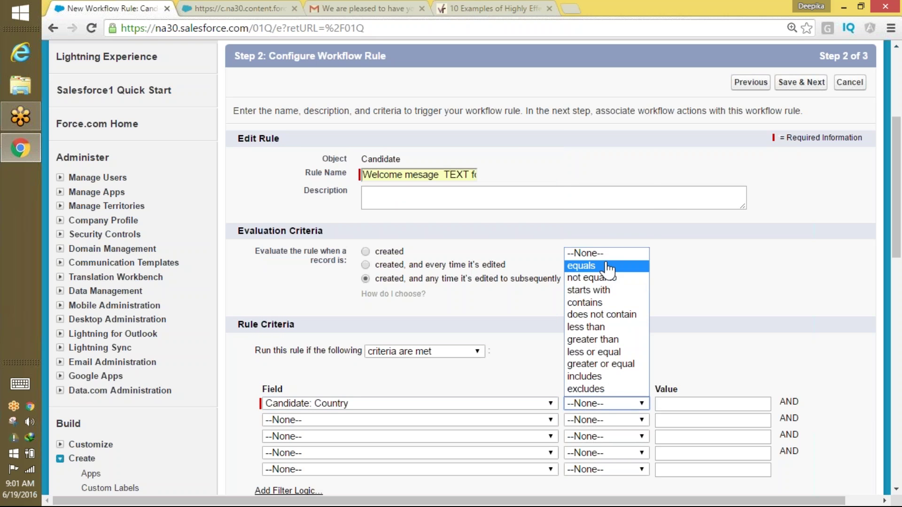
pyautogui.click(582, 266)
pyautogui.click(710, 405)
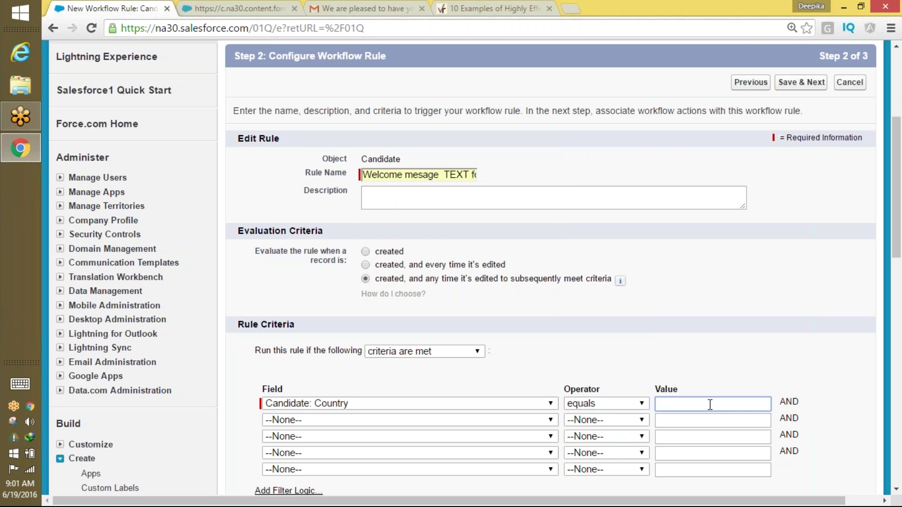
pyautogui.write('US')
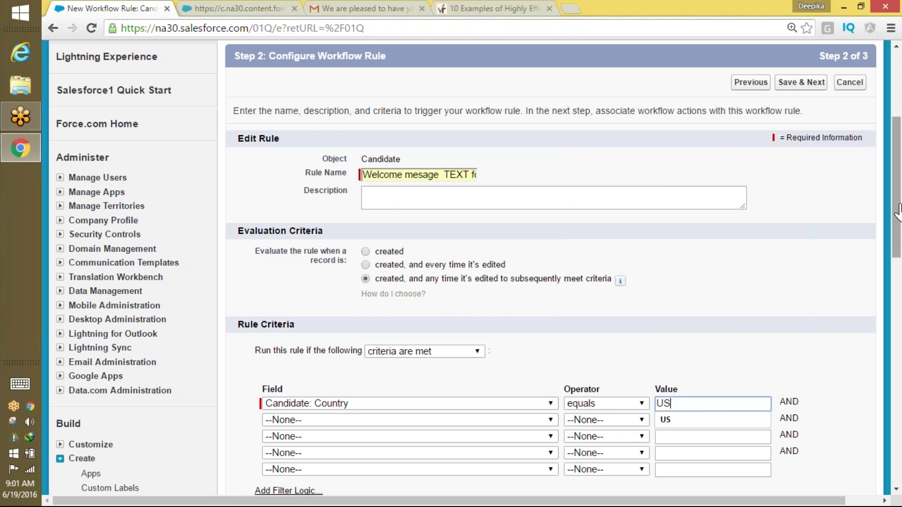
pyautogui.moveTo(896, 209); pyautogui.dragTo(879, 280)
pyautogui.click(802, 303)
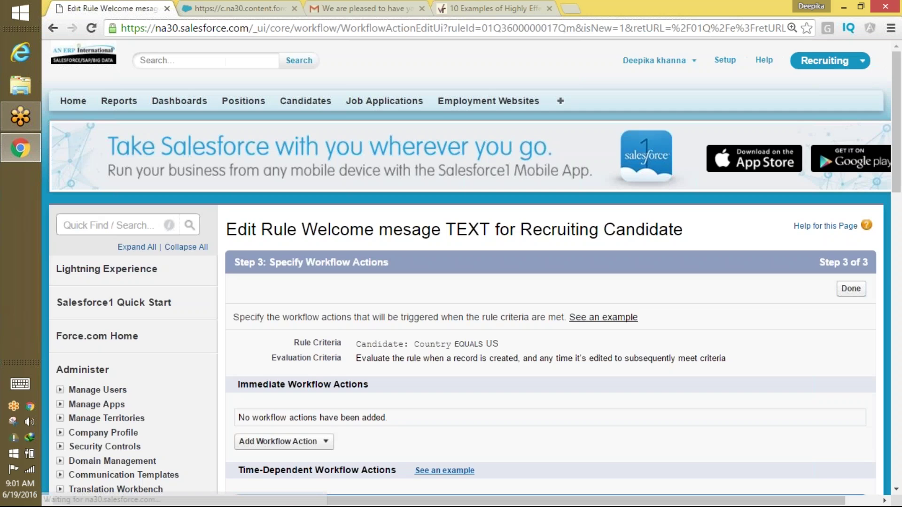
# Add a New Email Alert action described 'Email for the new candidate', auto-filling its unique name.
pyautogui.scroll(-5, 898, 155)
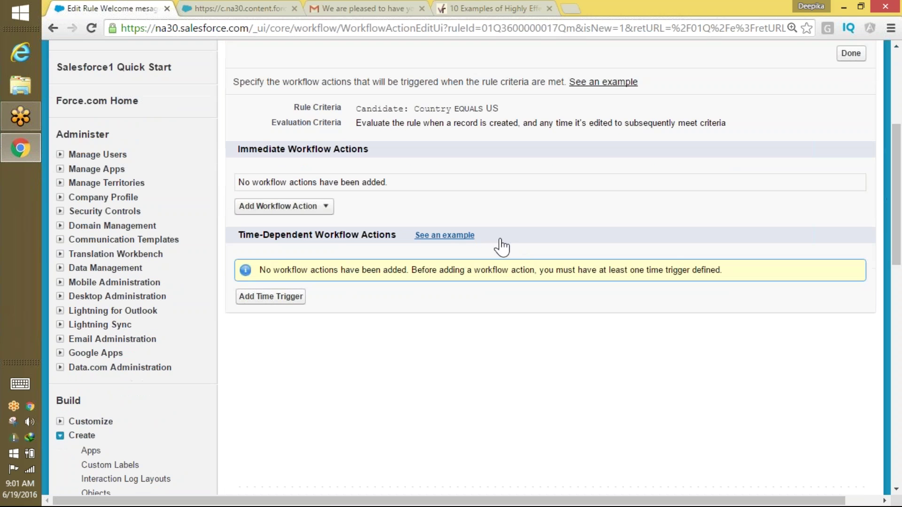
pyautogui.click(318, 209)
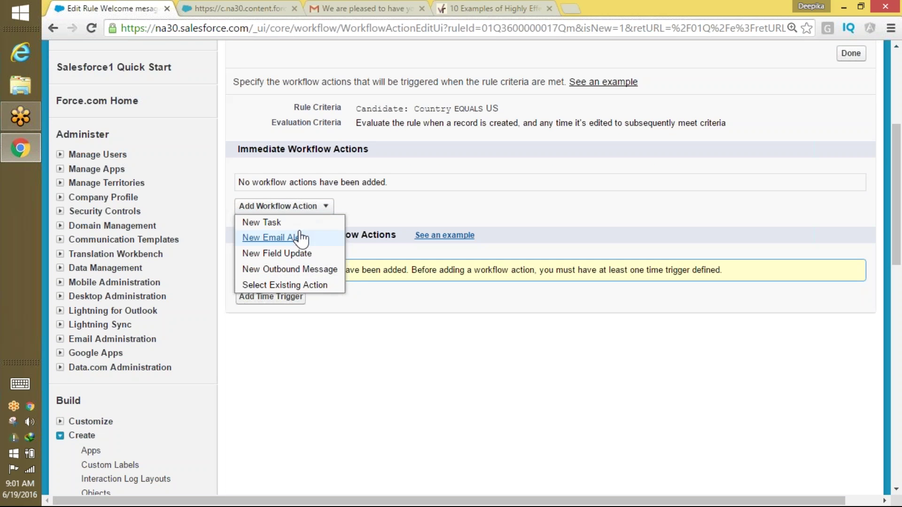
pyautogui.click(274, 239)
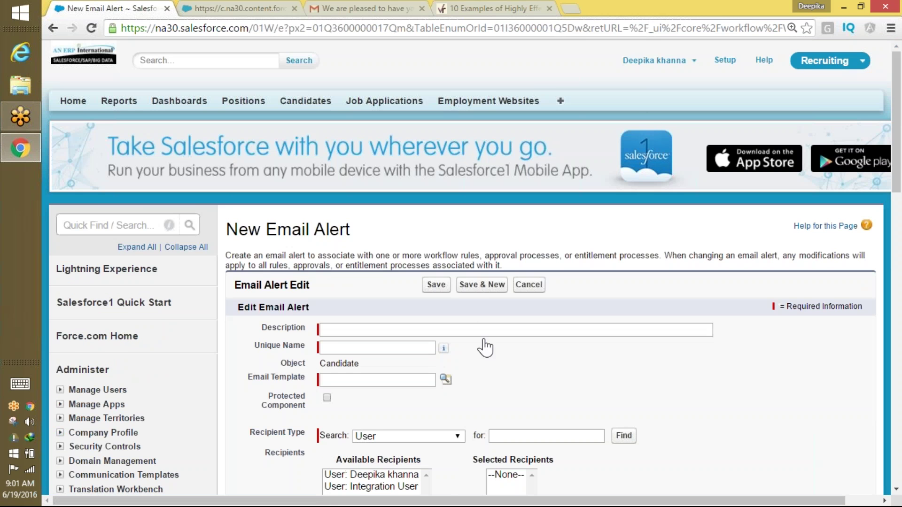
pyautogui.click(477, 329)
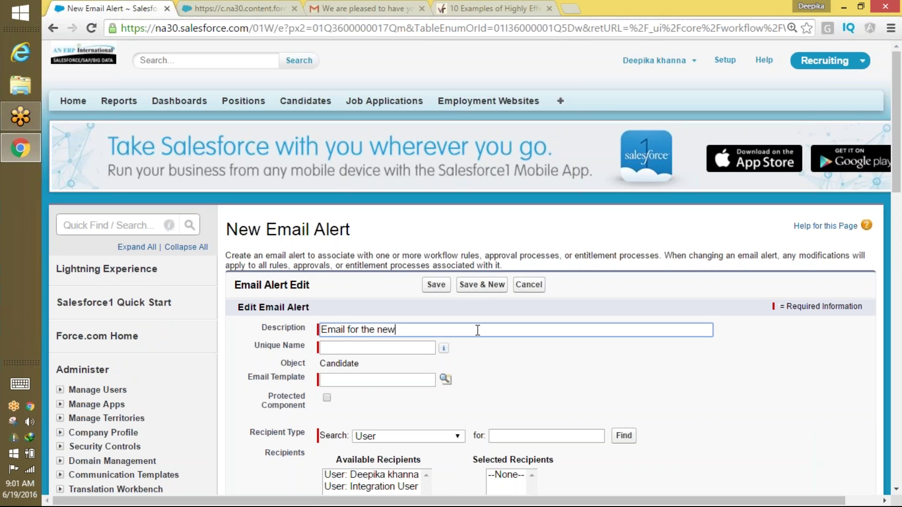
pyautogui.write('Email for the new candidate')
pyautogui.press('Tab')
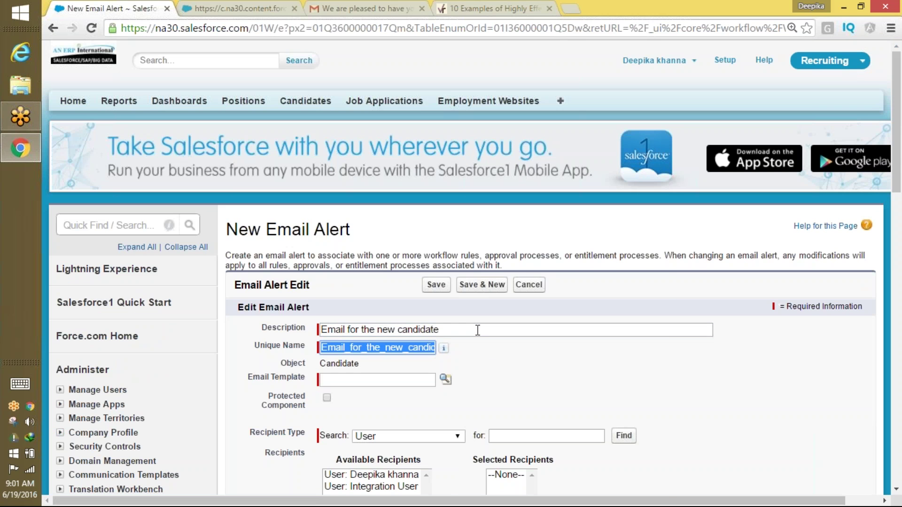
pyautogui.click(445, 380)
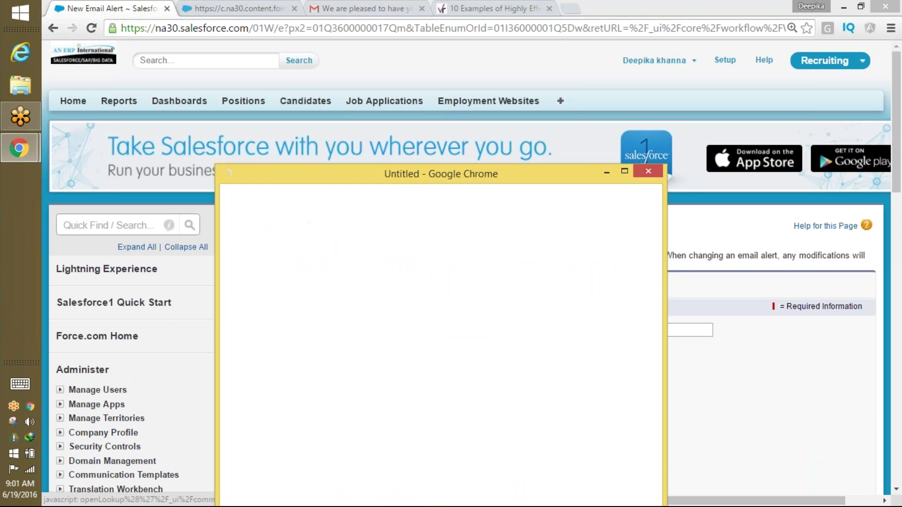
# Choose 'Html with letterhead example Recruting' from the Email Template lookup window.
pyautogui.moveTo(481, 185); pyautogui.dragTo(514, 159)
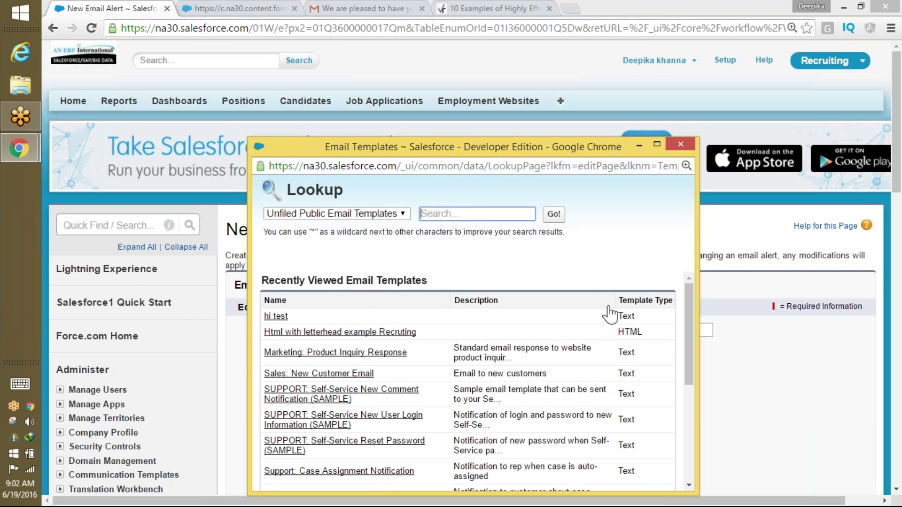
pyautogui.moveTo(689, 361); pyautogui.dragTo(685, 468)
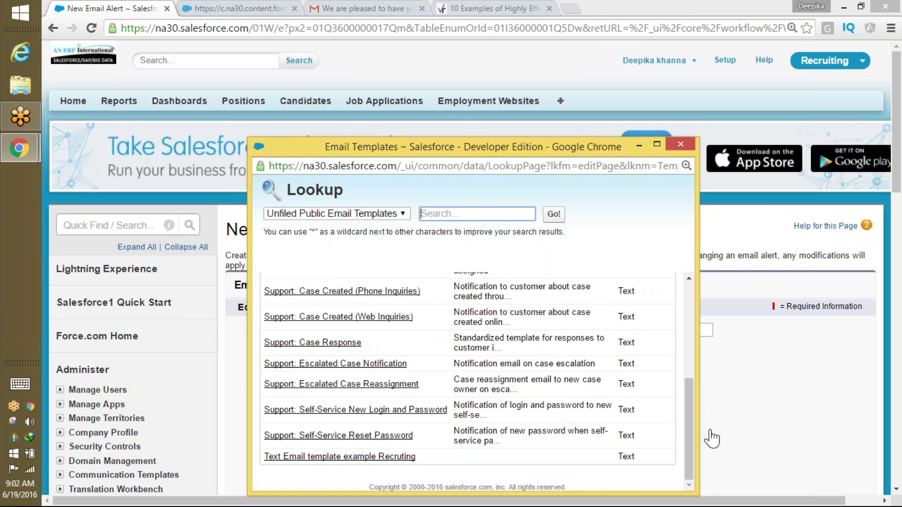
pyautogui.moveTo(680, 459); pyautogui.dragTo(686, 353)
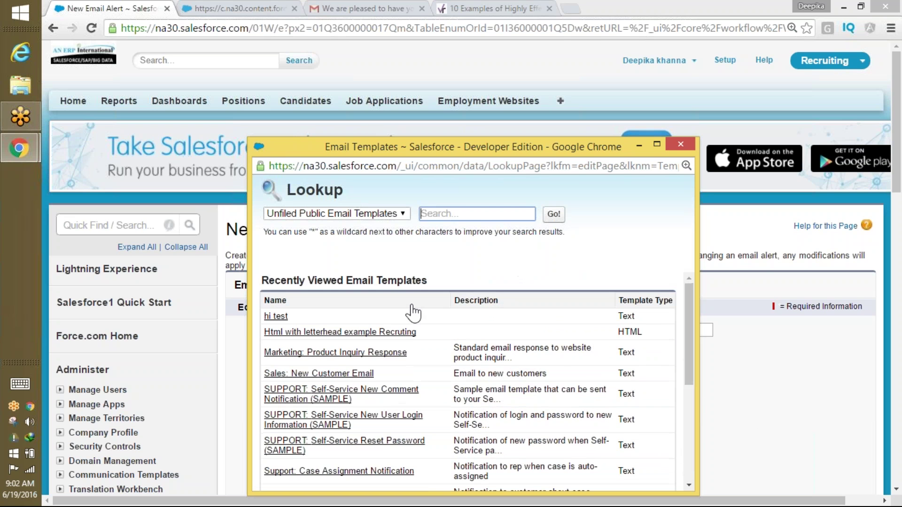
pyautogui.click(409, 332)
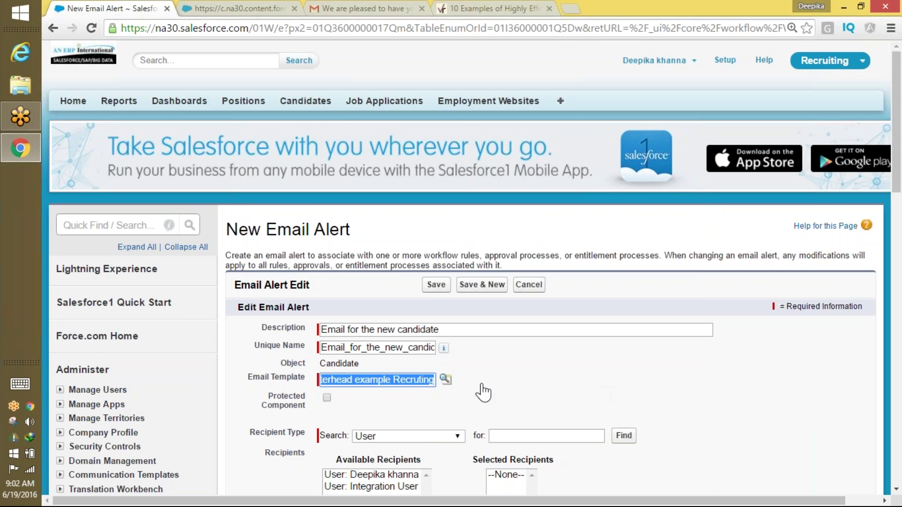
# Set Recipient Type to Email Field and add 'Email Field: Email' to Selected Recipients.
pyautogui.scroll(-5, 888, 141)
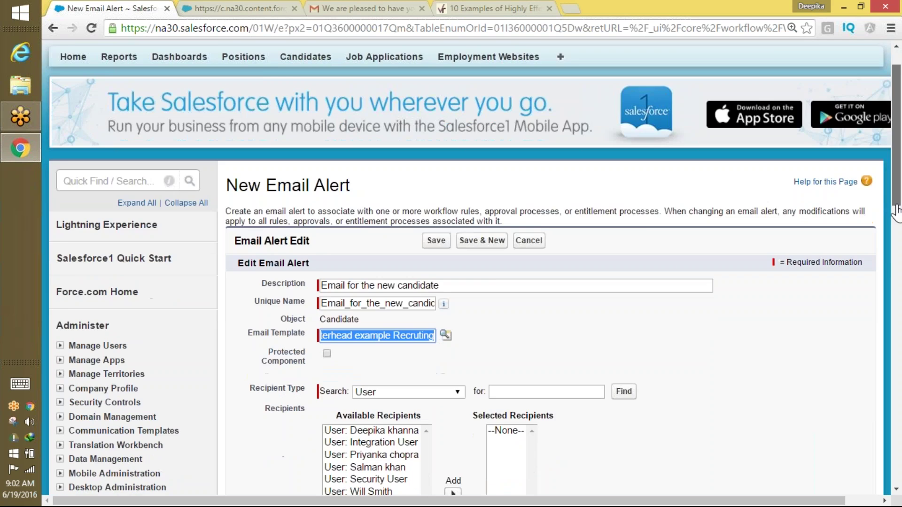
pyautogui.click(380, 193)
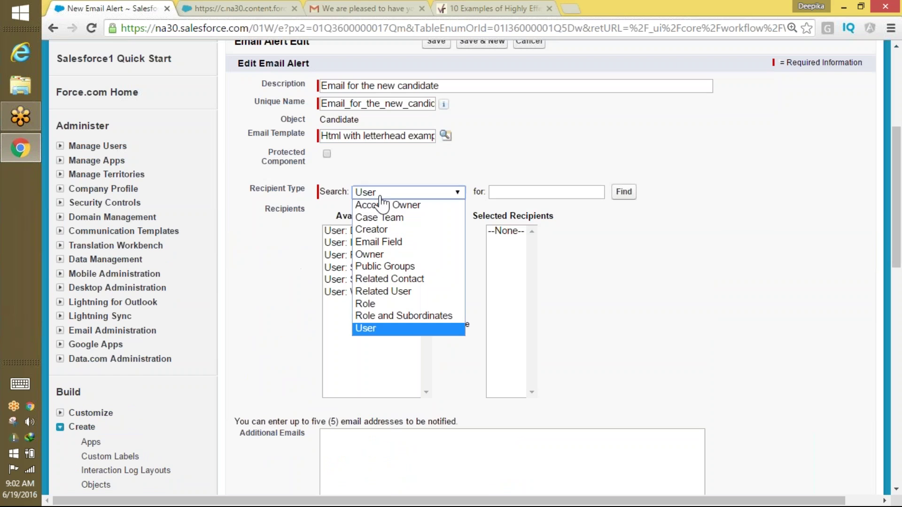
pyautogui.click(376, 242)
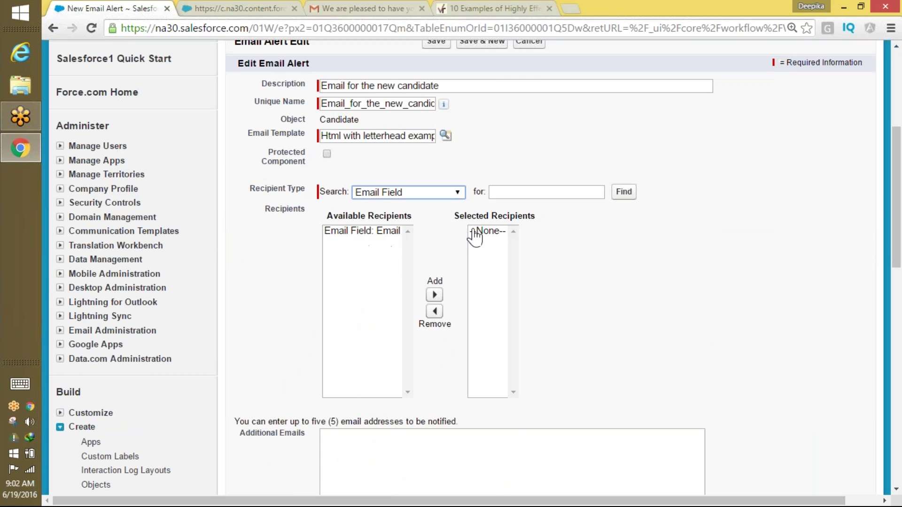
pyautogui.click(509, 193)
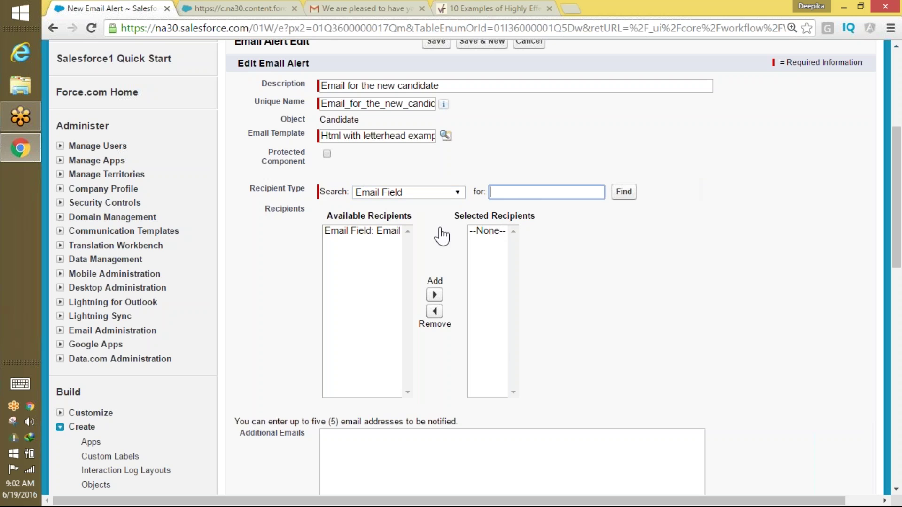
pyautogui.click(390, 233)
pyautogui.click(434, 295)
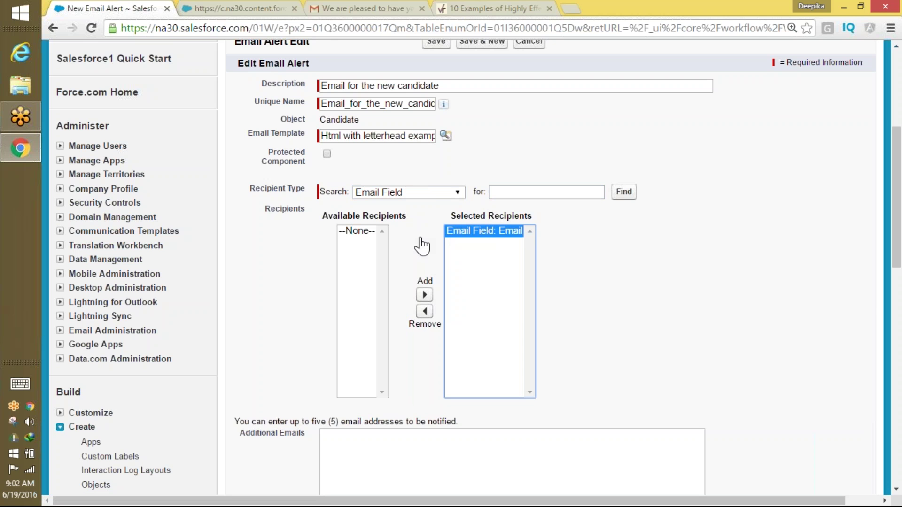
pyautogui.click(392, 194)
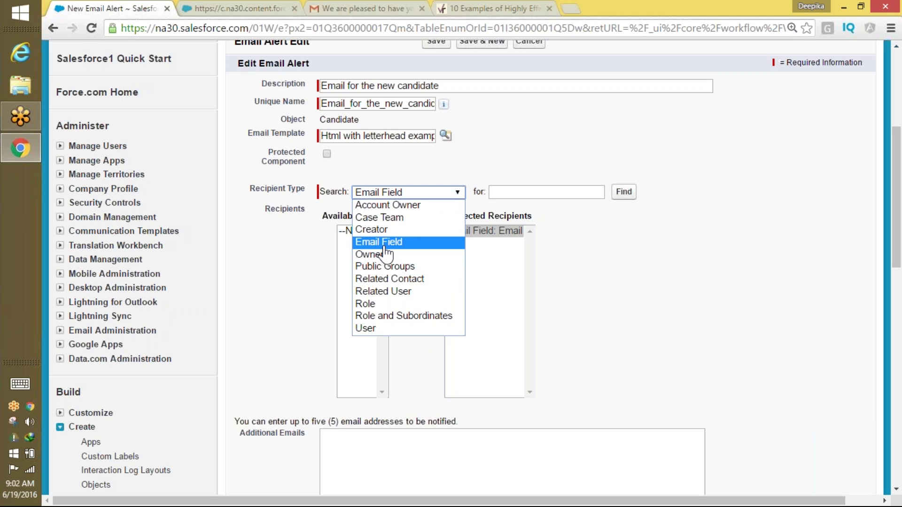
pyautogui.click(385, 245)
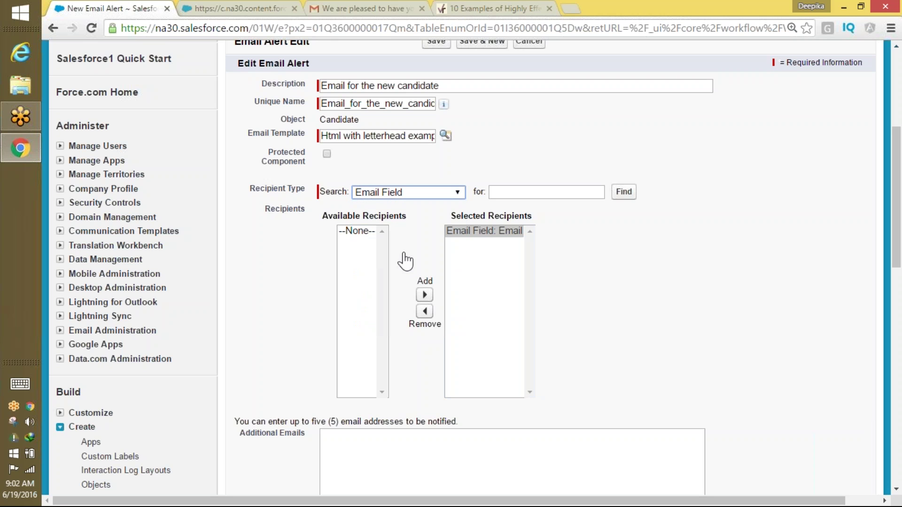
pyautogui.click(484, 237)
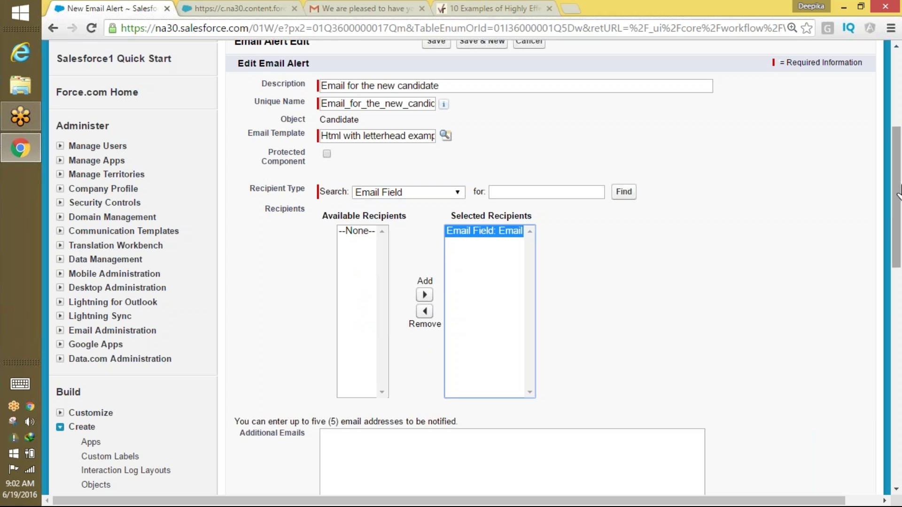
pyautogui.scroll(-3, 724, 263)
# Enter three extra recipient e-mail addresses in the Additional Emails box.
pyautogui.click(635, 318)
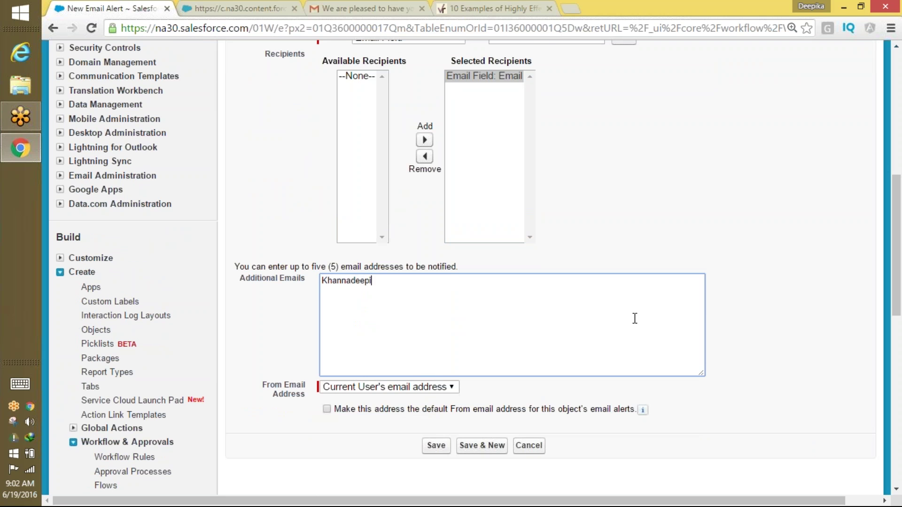
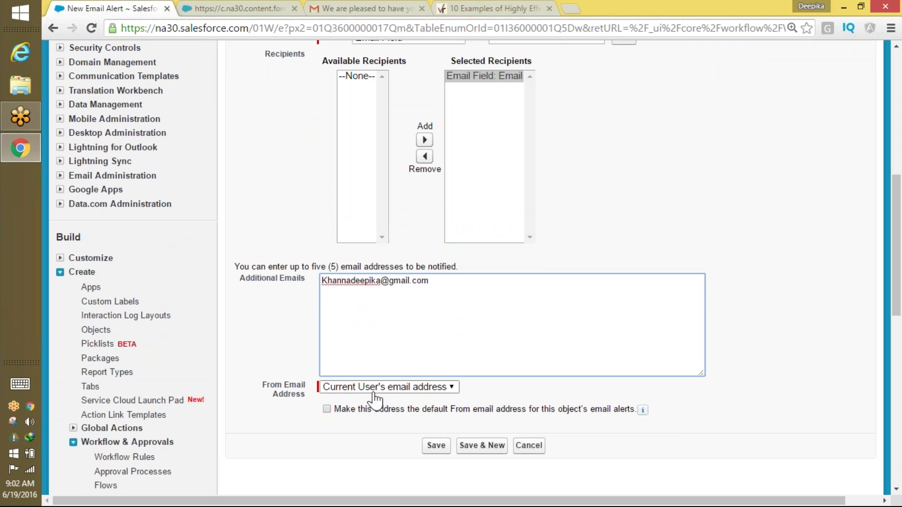
pyautogui.press('Return')
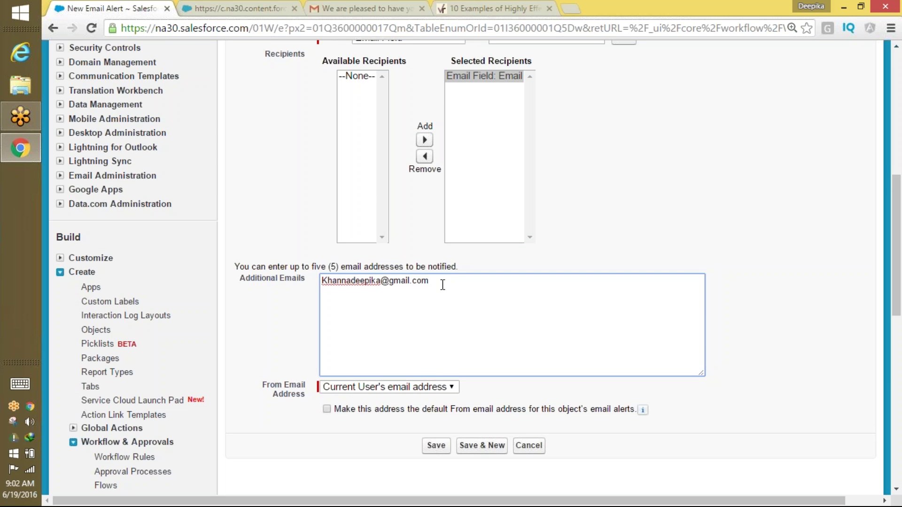
pyautogui.click(511, 18)
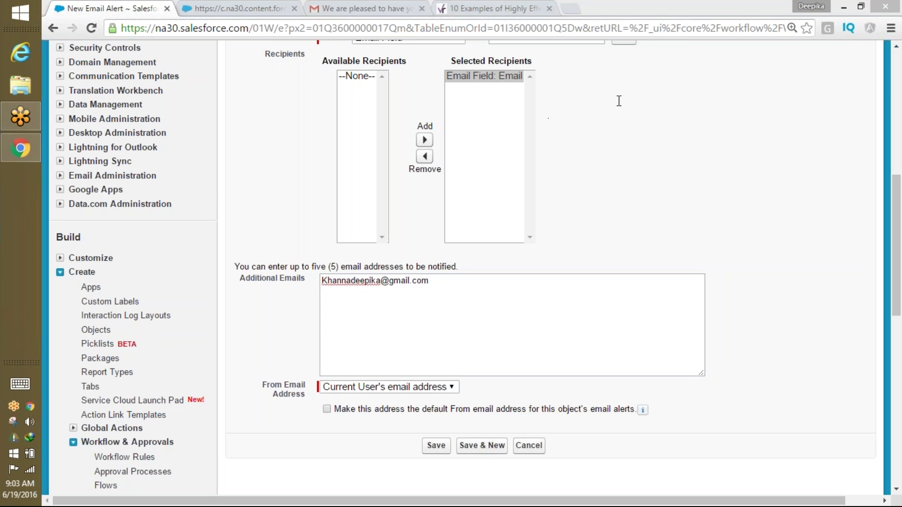
pyautogui.click(441, 287)
pyautogui.press('Return')
pyautogui.hotkey('ctrl', 'v')
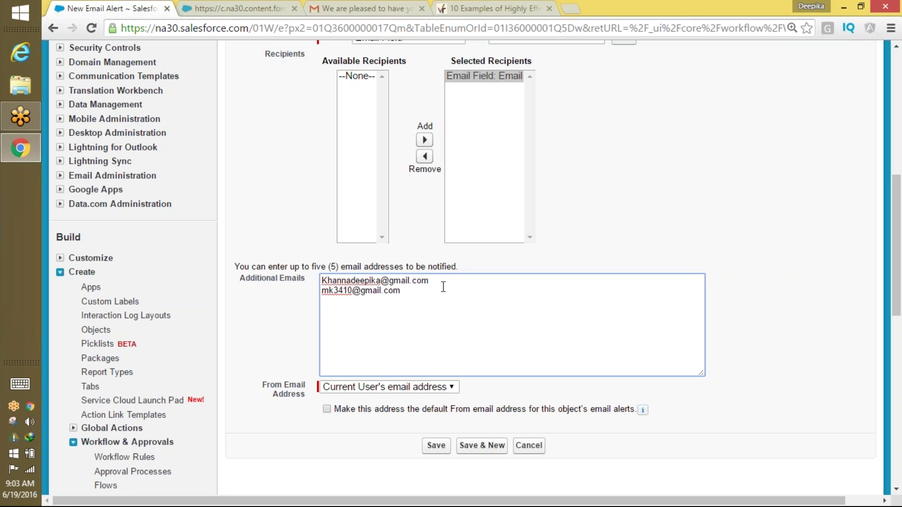
pyautogui.click(550, 12)
pyautogui.click(616, 129)
pyautogui.click(547, 279)
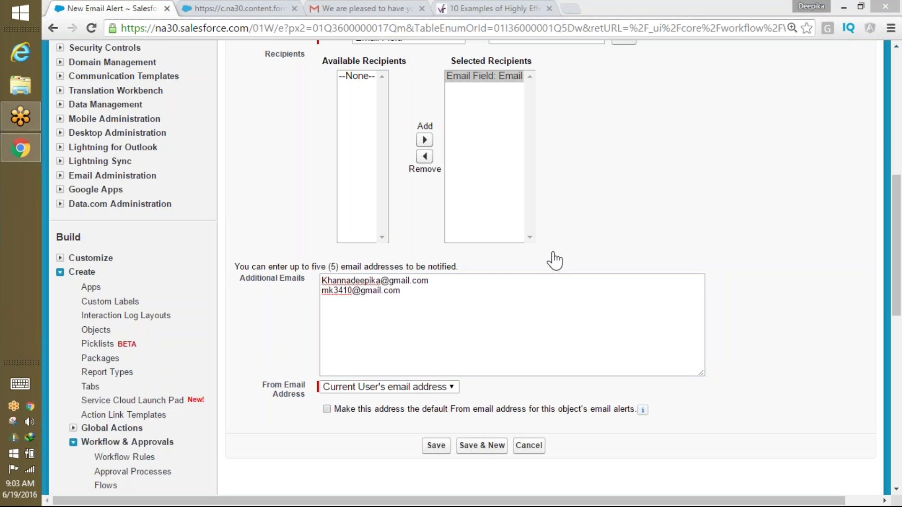
pyautogui.click(427, 295)
pyautogui.hotkey('ctrl', 'v')
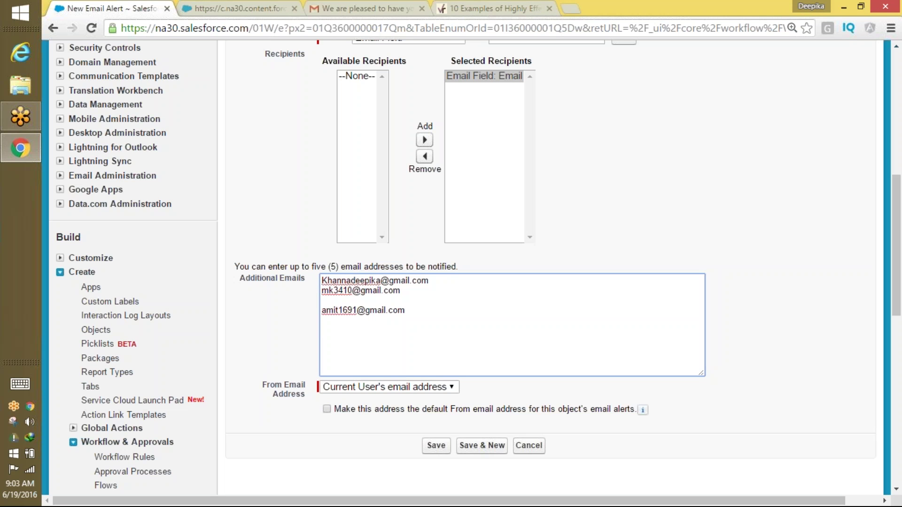
pyautogui.press('BackSpace')
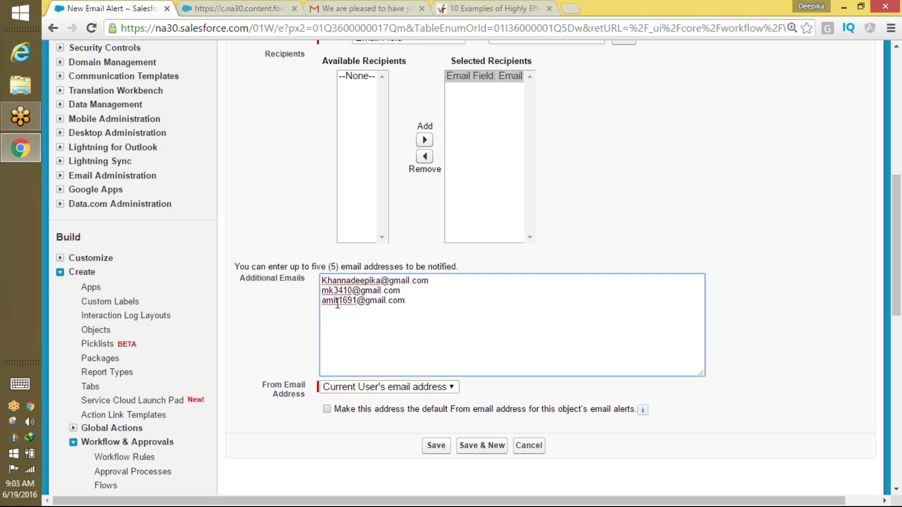
pyautogui.click(688, 55)
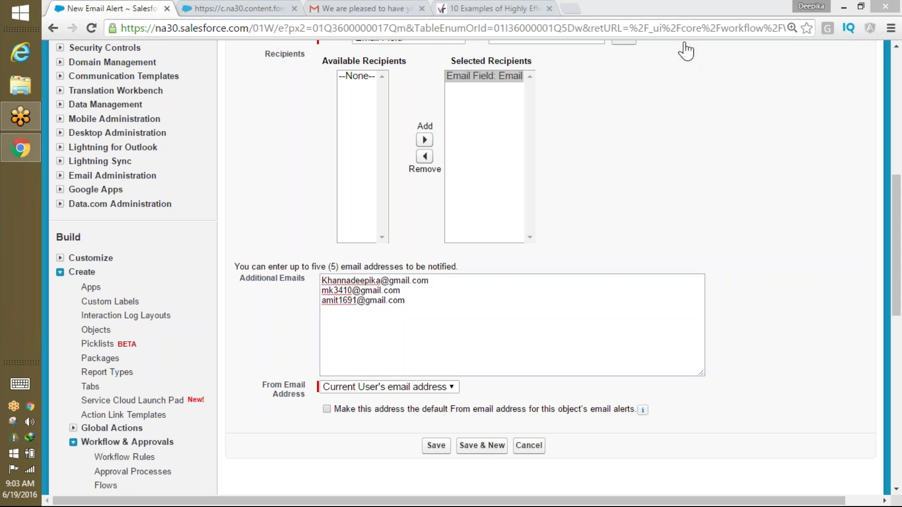
# Save the email alert with the default From option left unchecked.
pyautogui.click(329, 411)
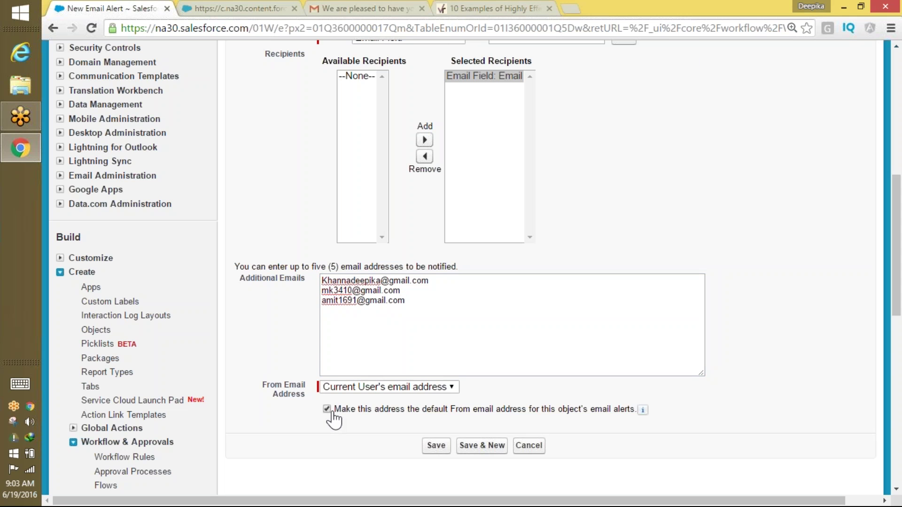
pyautogui.click(436, 446)
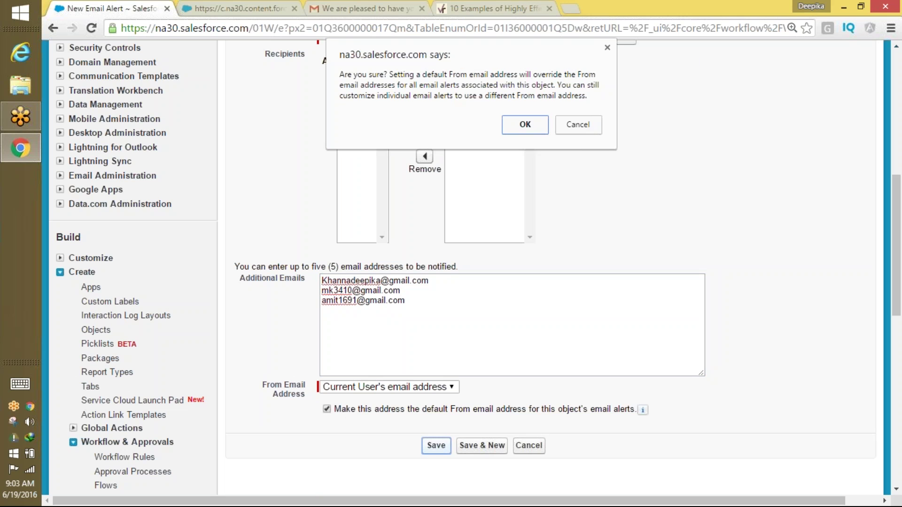
pyautogui.click(686, 56)
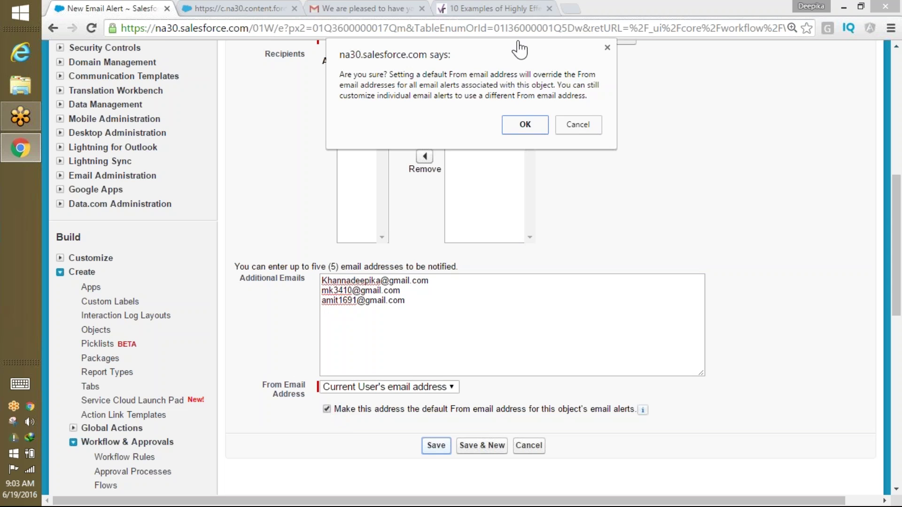
pyautogui.click(573, 134)
pyautogui.click(327, 409)
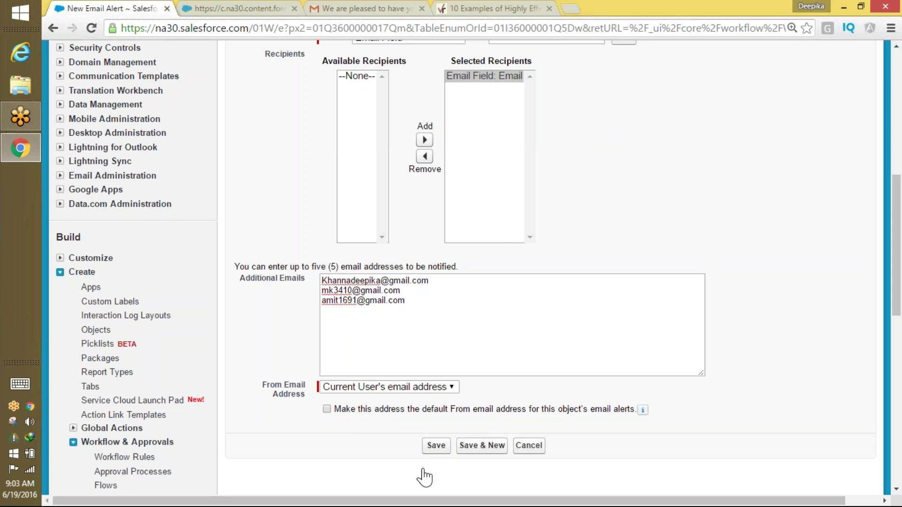
pyautogui.click(436, 446)
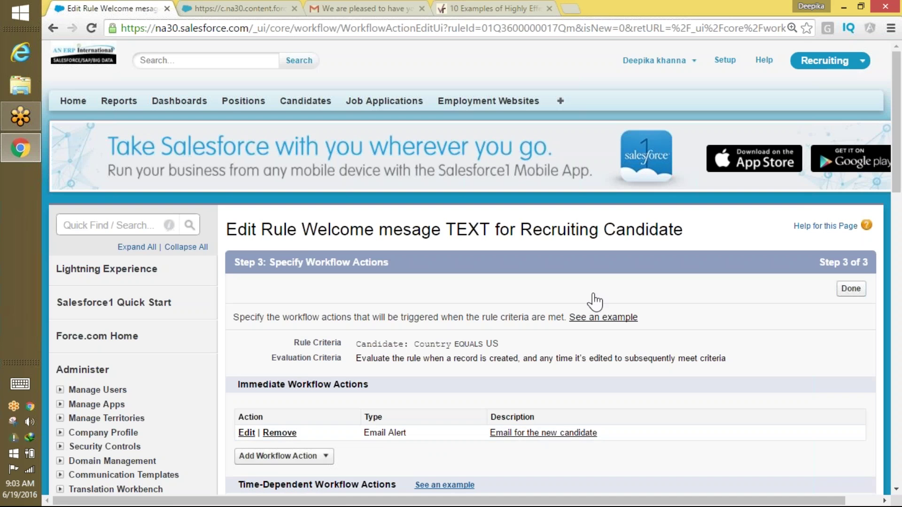
# Confirm 'Email for the new candidate' is listed as an immediate action, then open Candidates Home.
pyautogui.moveTo(894, 169); pyautogui.dragTo(893, 243)
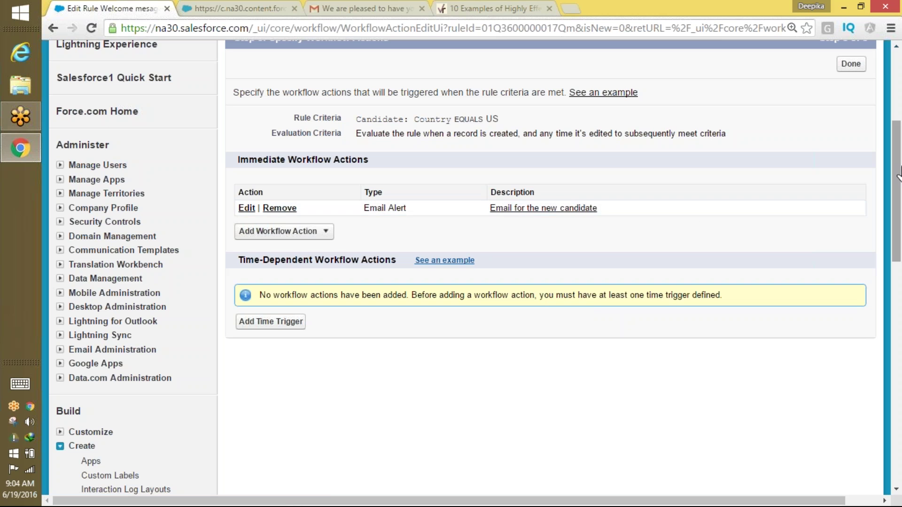
pyautogui.moveTo(898, 166); pyautogui.dragTo(898, 120)
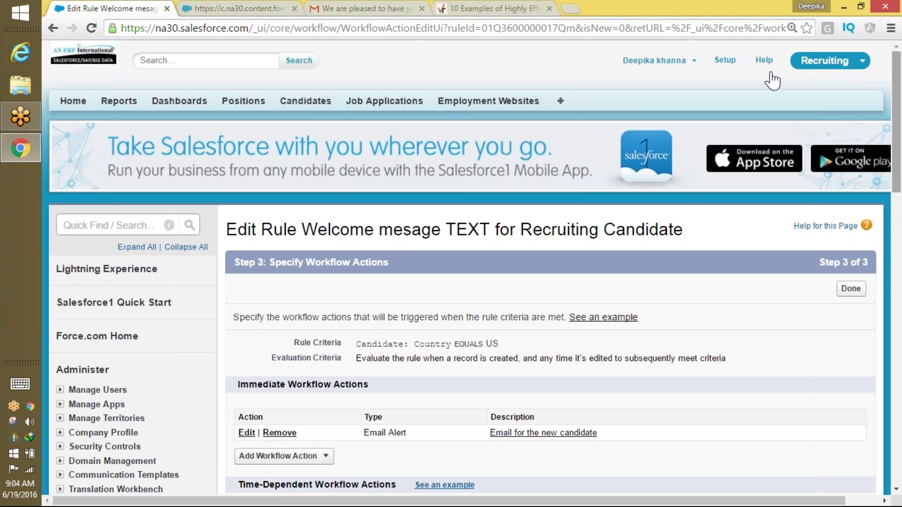
pyautogui.click(307, 102)
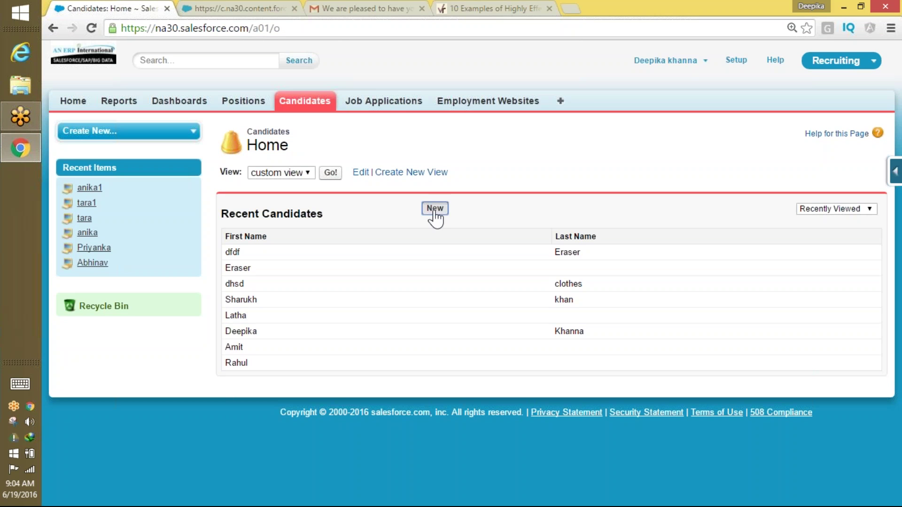
# Start a new candidate, entering the first and last name and Country US.
pyautogui.click(434, 209)
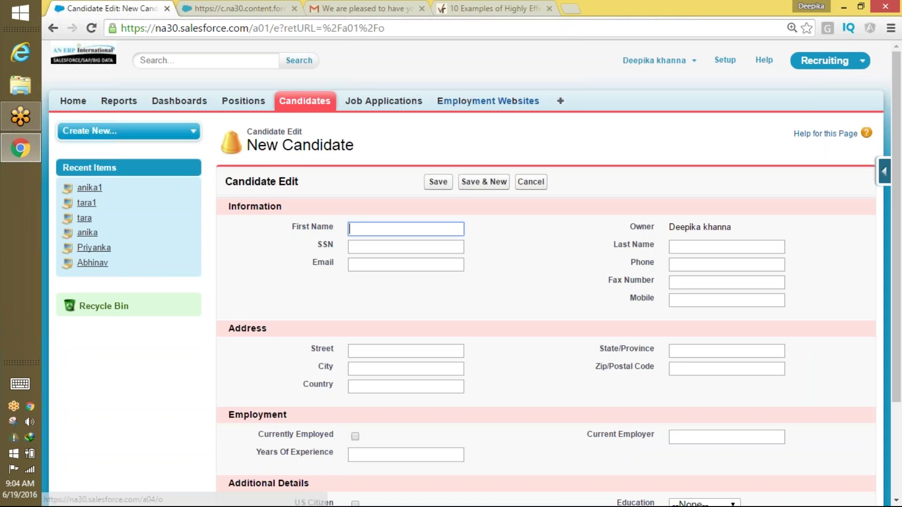
pyautogui.click(549, 18)
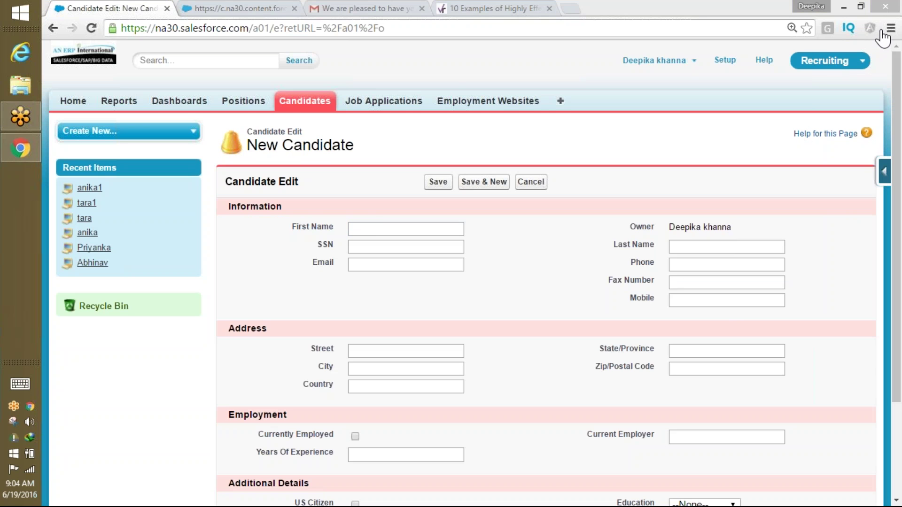
pyautogui.click(376, 224)
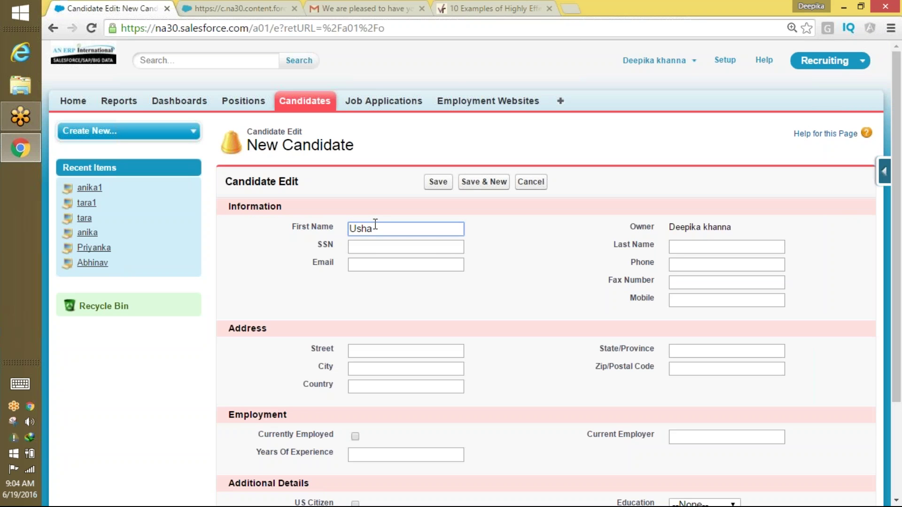
pyautogui.press('Tab')
pyautogui.press('Tab')
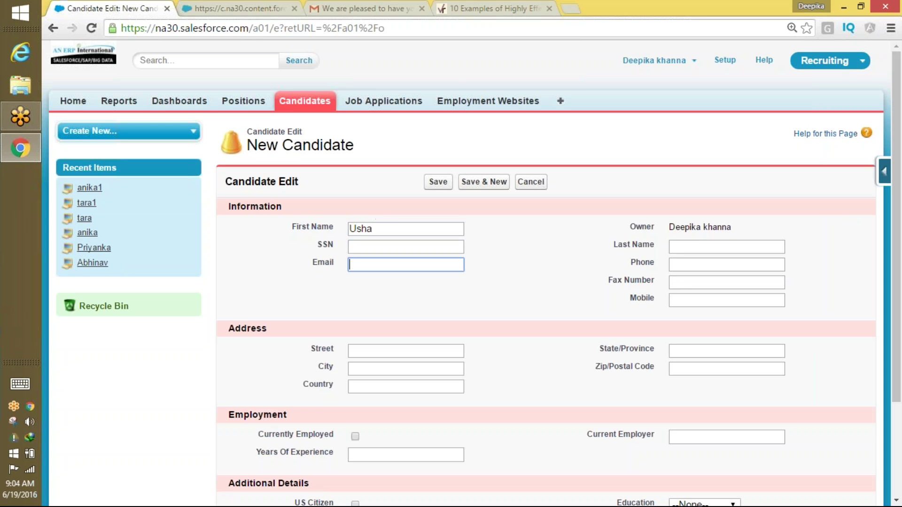
pyautogui.click(681, 246)
pyautogui.write('Sharma')
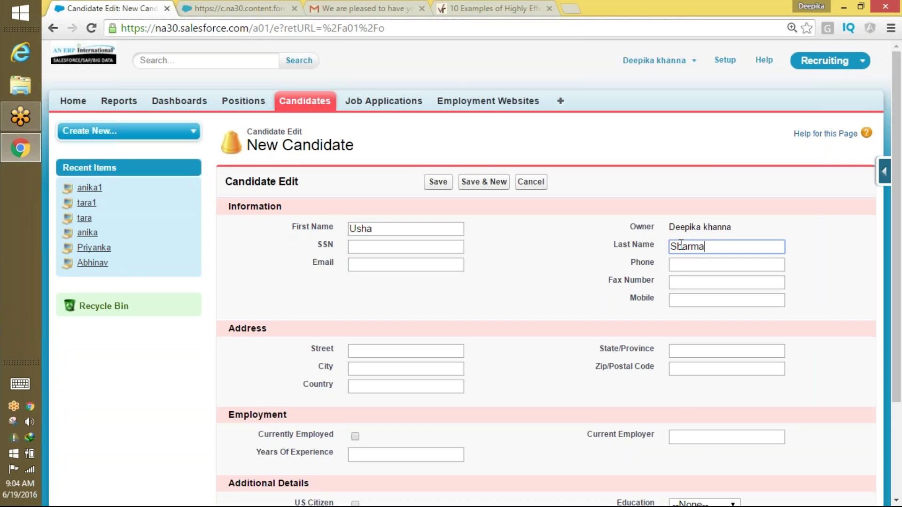
pyautogui.click(365, 387)
pyautogui.write('US')
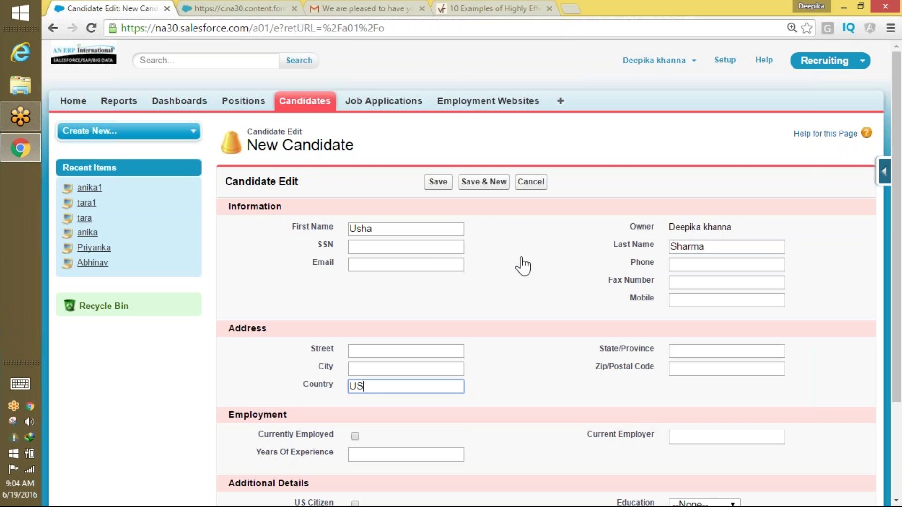
# Fill the candidate's email, phone and address from saved browser details, then save.
pyautogui.click(435, 261)
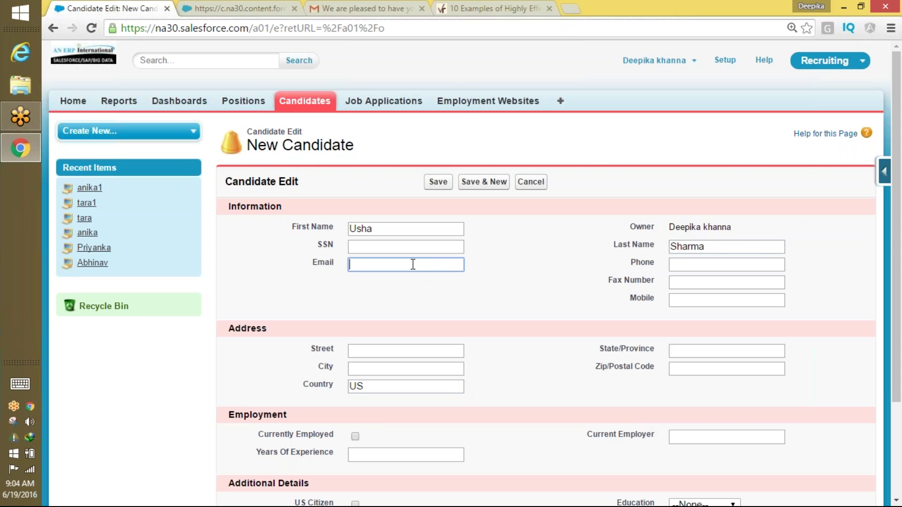
pyautogui.click(414, 266)
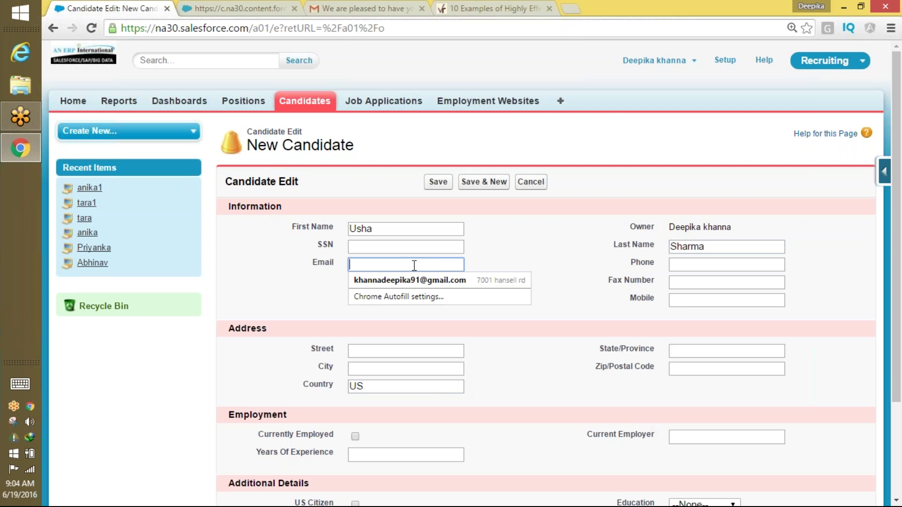
pyautogui.click(408, 280)
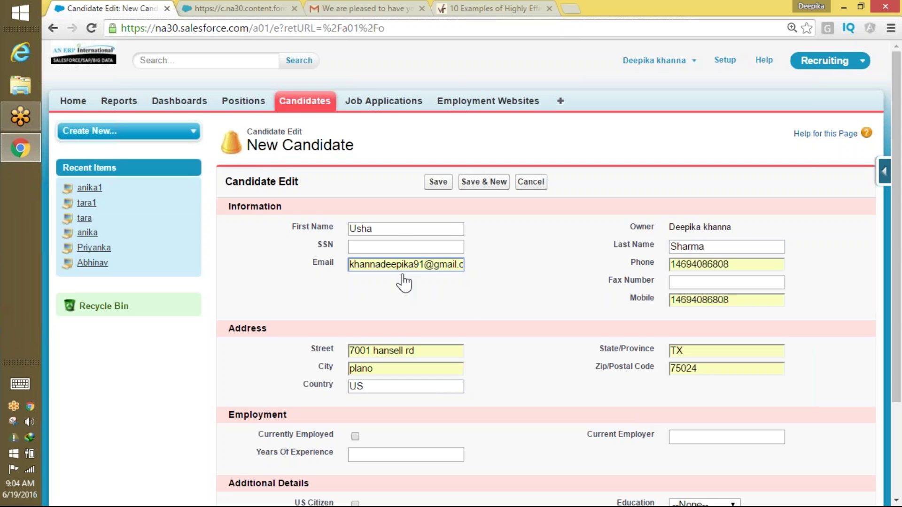
pyautogui.moveTo(402, 265); pyautogui.dragTo(527, 263)
pyautogui.click(459, 267)
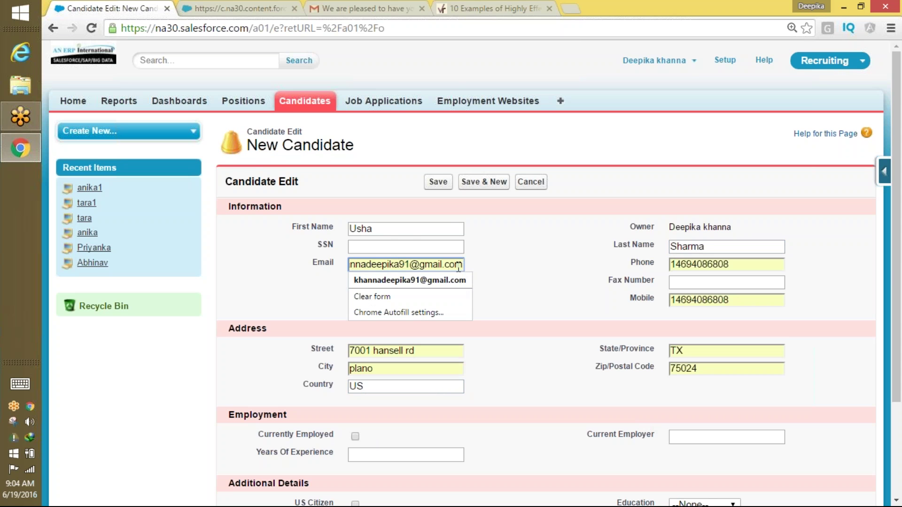
pyautogui.click(503, 275)
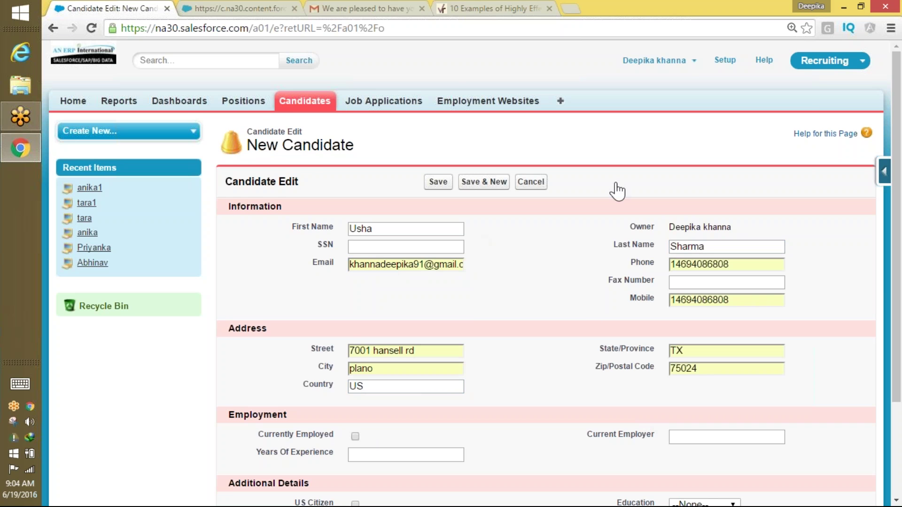
pyautogui.moveTo(899, 190); pyautogui.dragTo(809, 312)
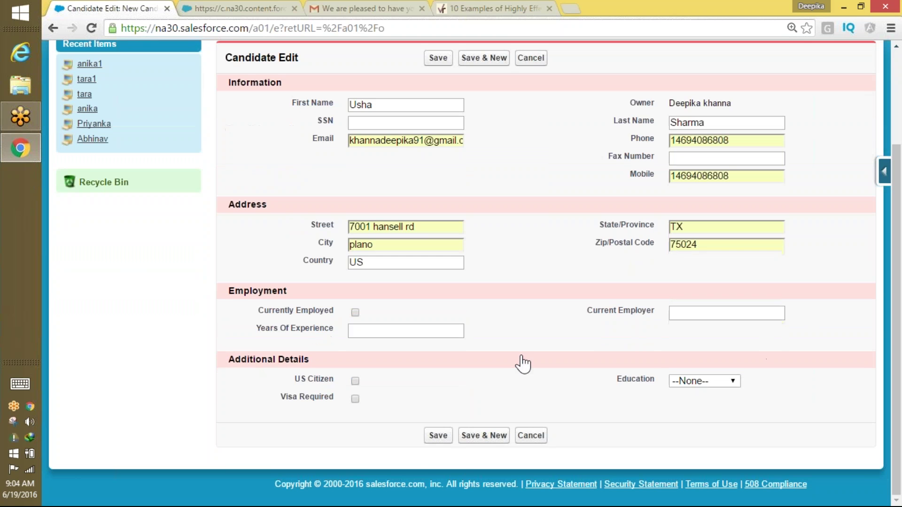
pyautogui.click(443, 435)
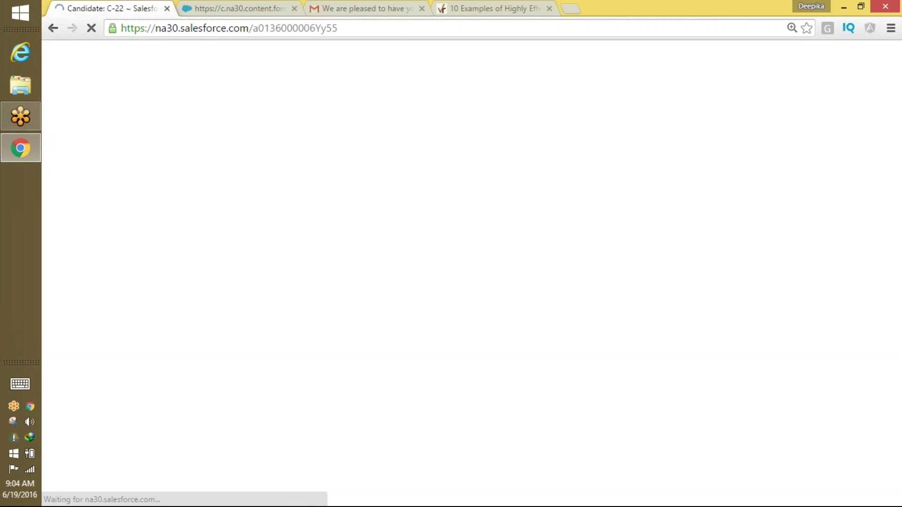
# Refresh the Gmail inbox to look for C-22's welcome email, then go back to the C-22 record.
pyautogui.click(362, 8)
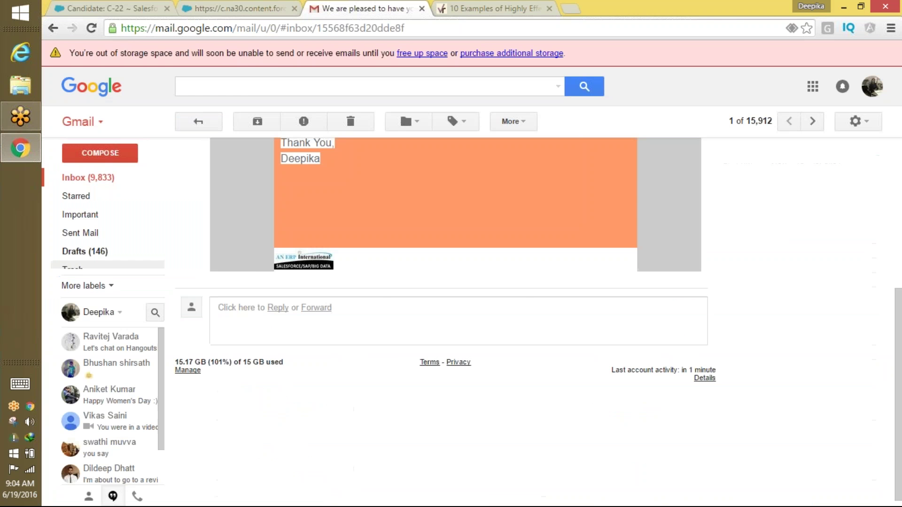
pyautogui.click(115, 174)
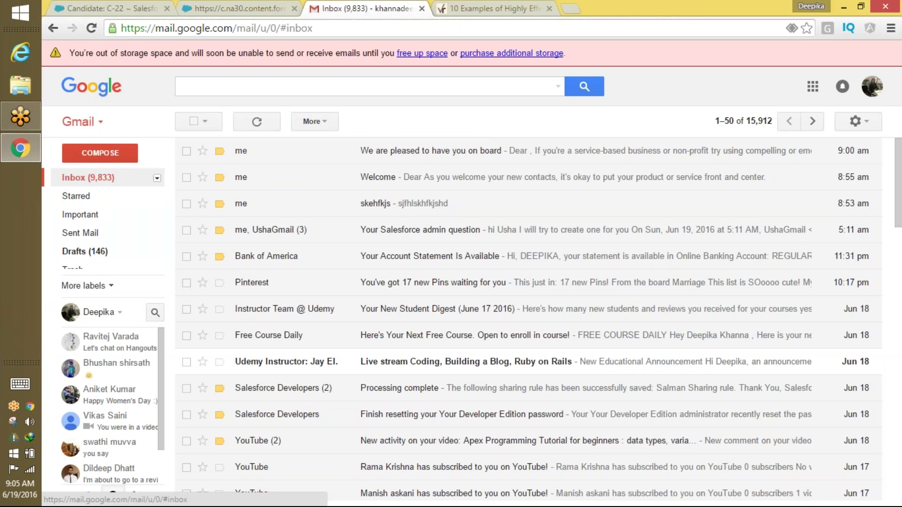
pyautogui.click(216, 29)
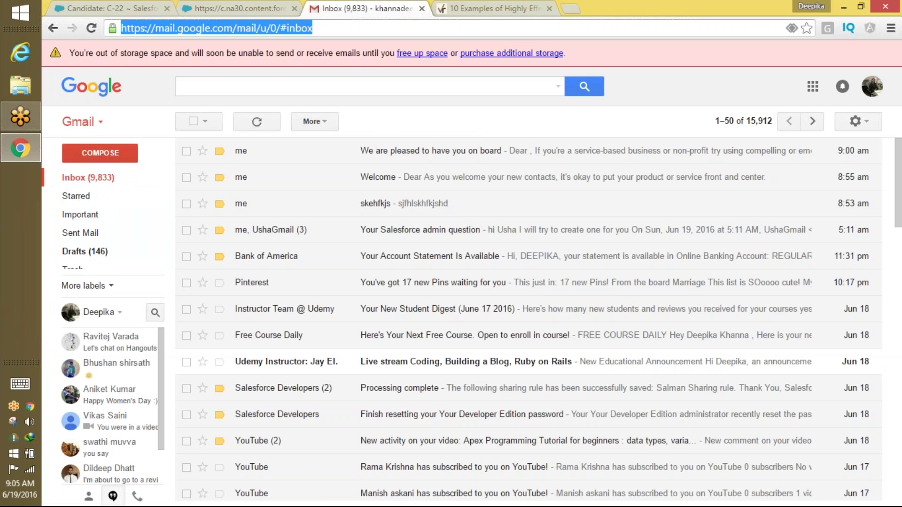
pyautogui.press('Return')
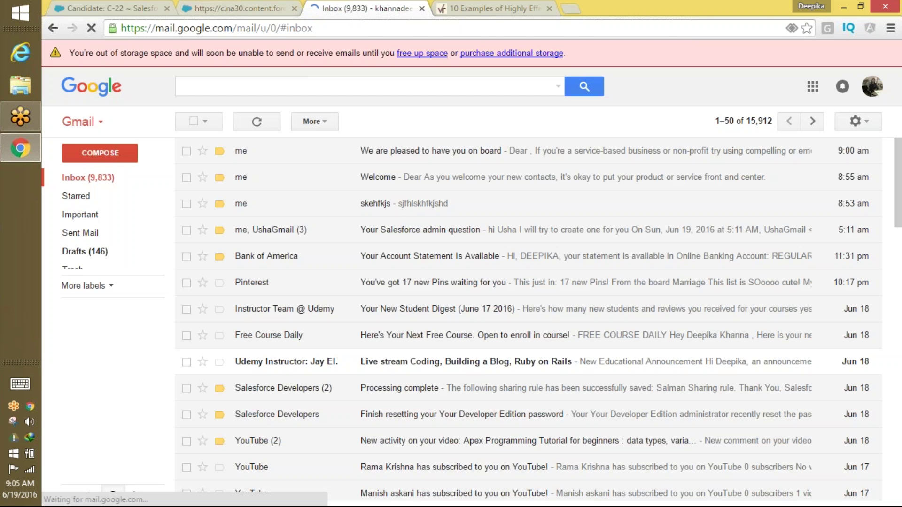
pyautogui.hotkey('ctrl', 'shift', 'Tab')
pyautogui.click(141, 8)
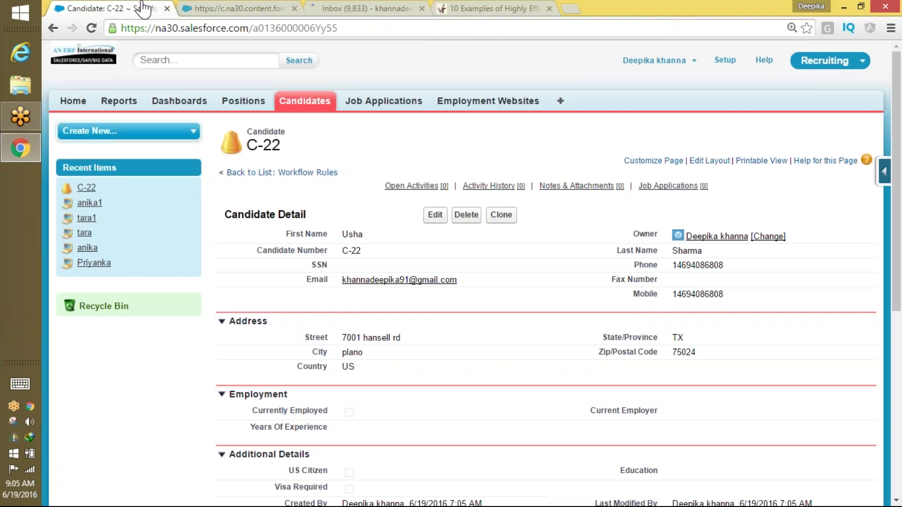
pyautogui.click(294, 8)
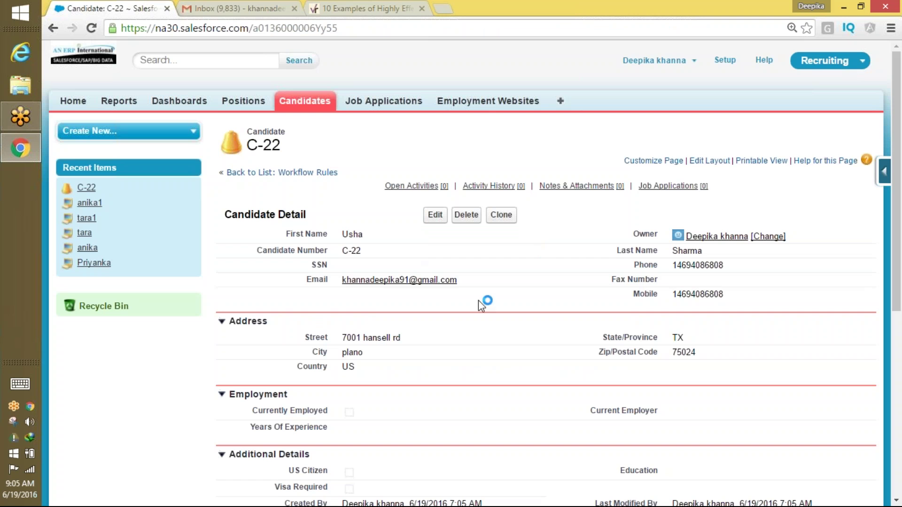
pyautogui.doubleClick(479, 281)
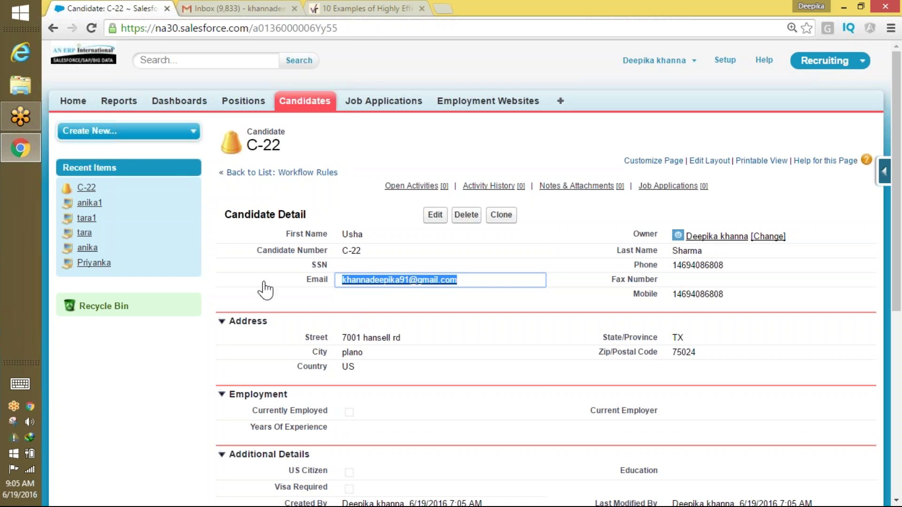
pyautogui.doubleClick(346, 366)
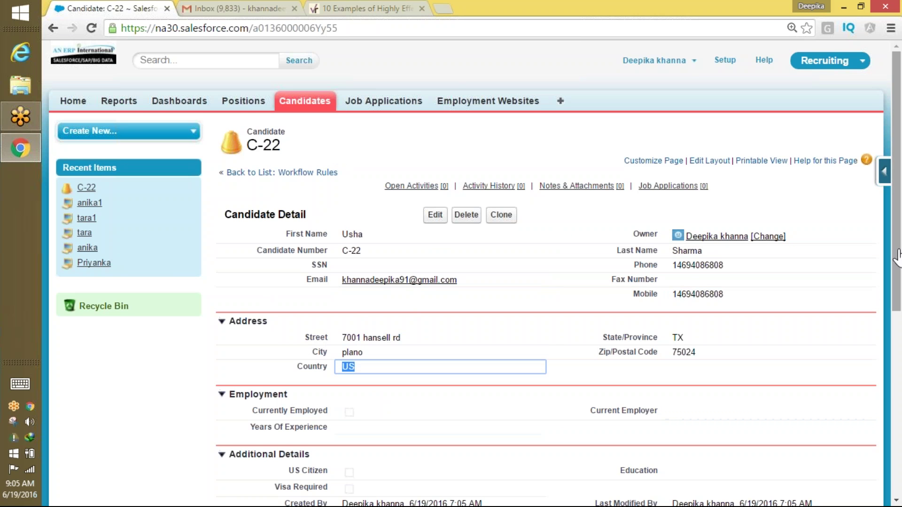
pyautogui.moveTo(898, 275); pyautogui.dragTo(897, 192)
pyautogui.click(725, 60)
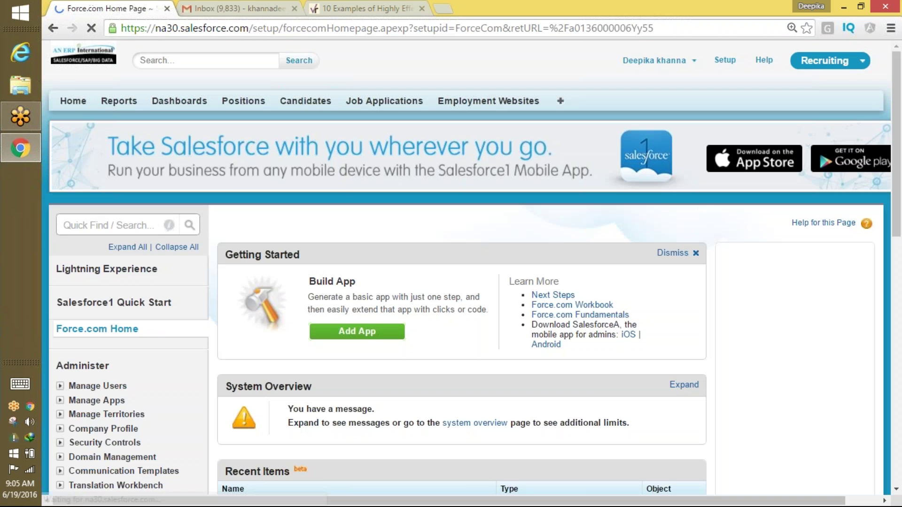
# Find Workflow Rules through Setup Quick Find and continue past the introduction page.
pyautogui.click(131, 225)
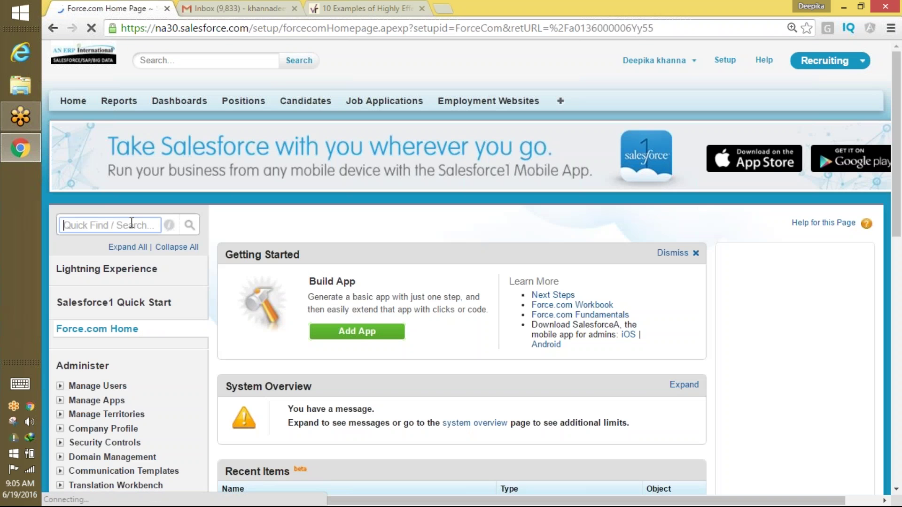
pyautogui.write('work')
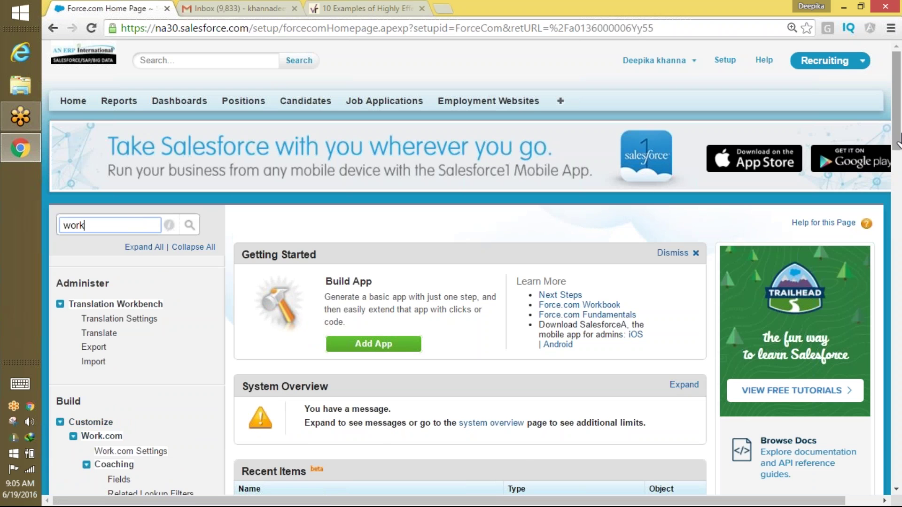
pyautogui.moveTo(896, 151)
pyautogui.mouseDown()
pyautogui.moveTo(896, 169)
pyautogui.moveTo(861, 183)
pyautogui.moveTo(896, 140)
pyautogui.mouseUp()
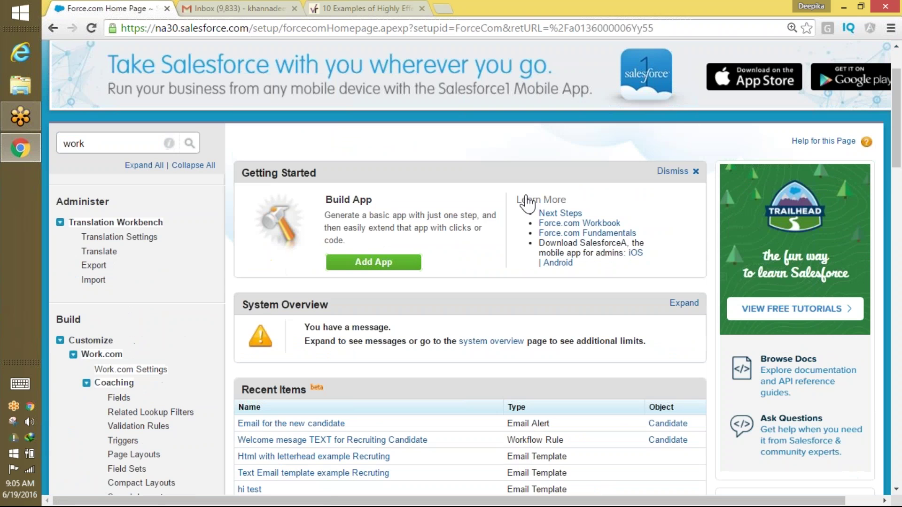
pyautogui.click(112, 141)
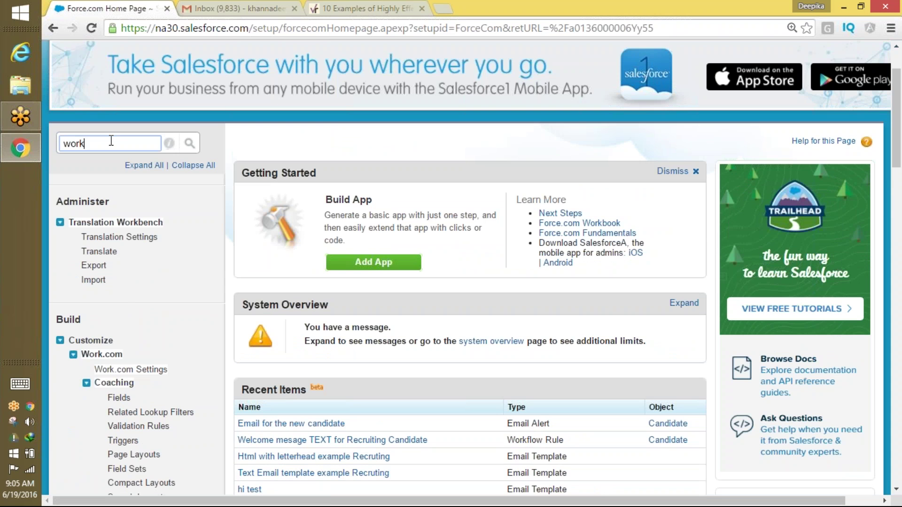
pyautogui.write('flo')
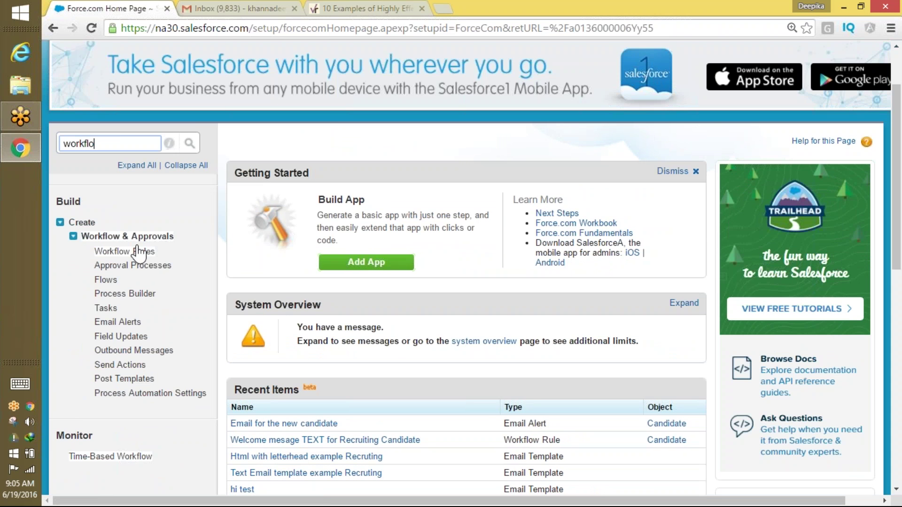
pyautogui.click(130, 252)
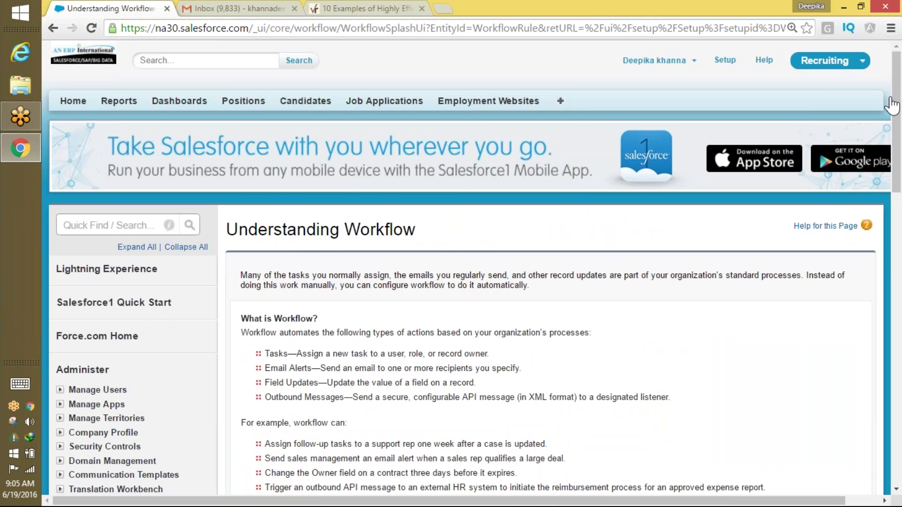
pyautogui.moveTo(888, 101); pyautogui.dragTo(888, 187)
pyautogui.click(261, 380)
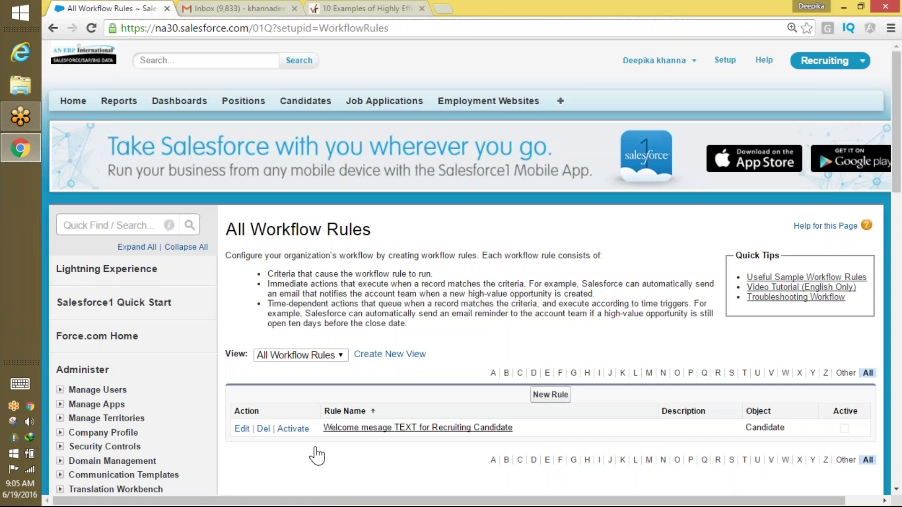
# Activate the 'Welcome mesage TEXT for Recruiting Candidate' rule and return to the Candidates home.
pyautogui.moveTo(317, 455)
pyautogui.mouseDown()
pyautogui.moveTo(550, 443)
pyautogui.moveTo(359, 439)
pyautogui.moveTo(328, 457)
pyautogui.mouseUp()
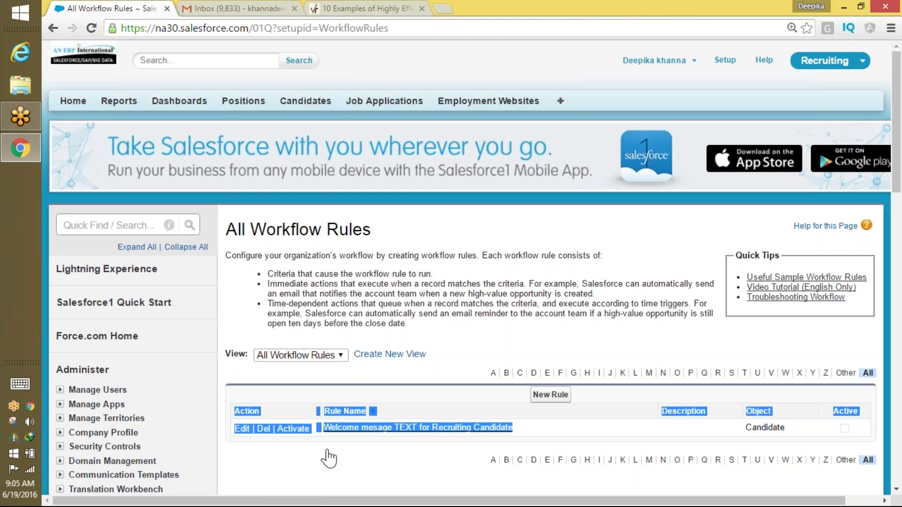
pyautogui.click(302, 455)
pyautogui.click(296, 429)
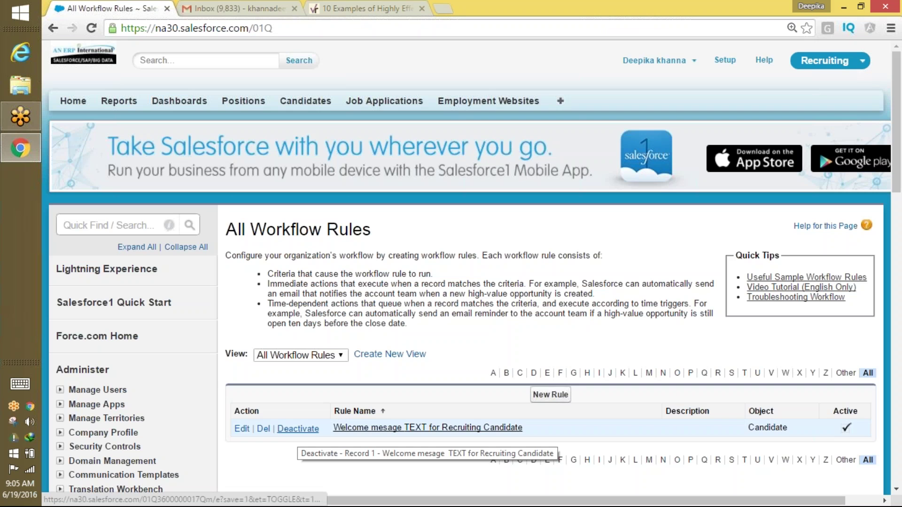
pyautogui.click(311, 101)
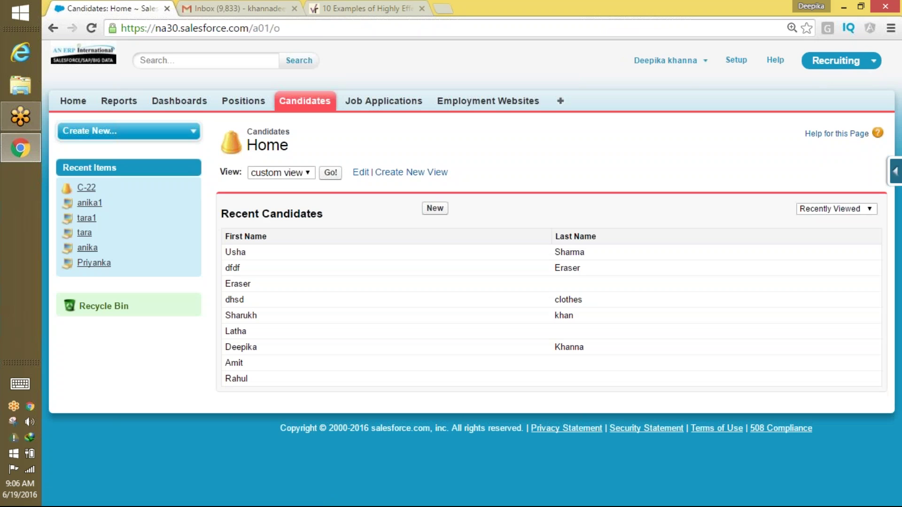
# Start a new candidate with a first name, and autofill the email, phone and Plano, TX address.
pyautogui.click(444, 210)
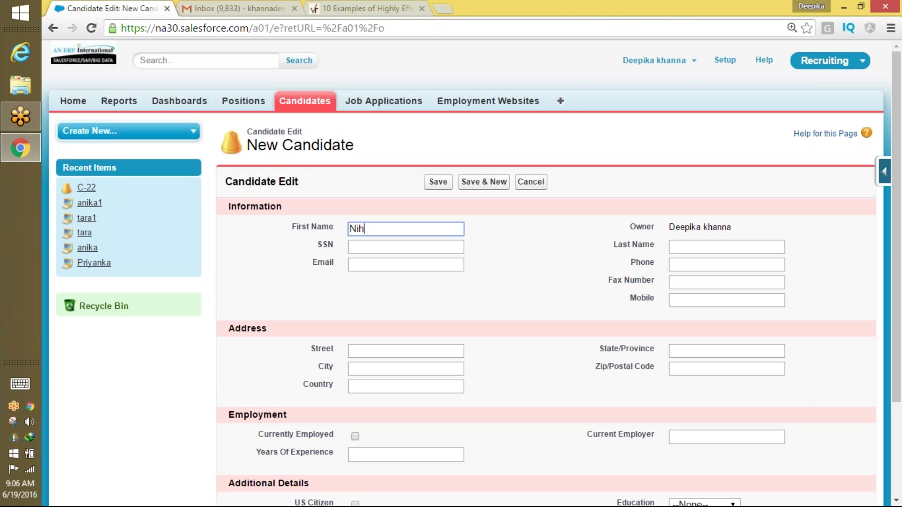
pyautogui.press('Tab')
pyautogui.press('Tab')
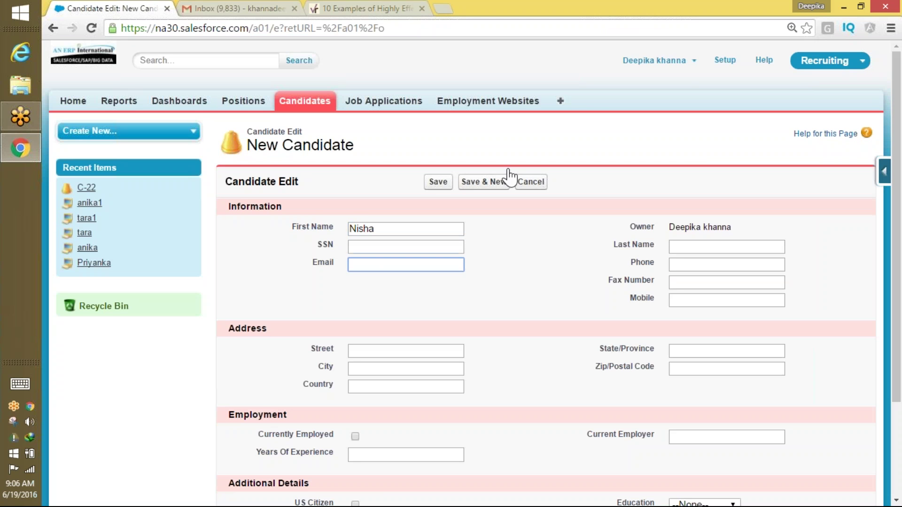
pyautogui.click(682, 248)
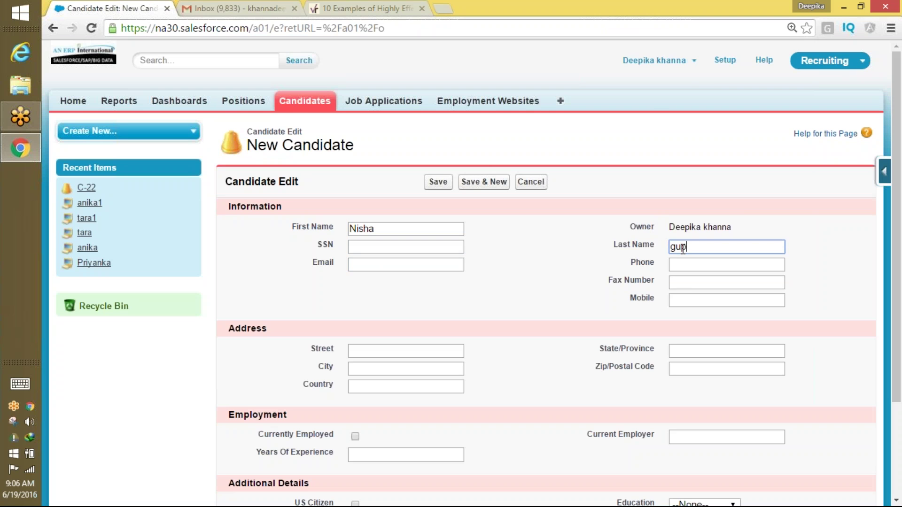
pyautogui.press('Tab')
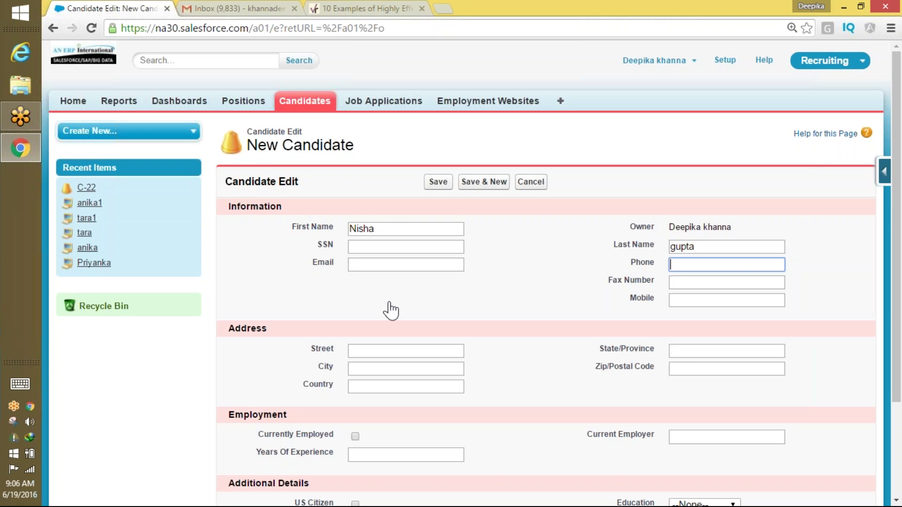
pyautogui.click(406, 268)
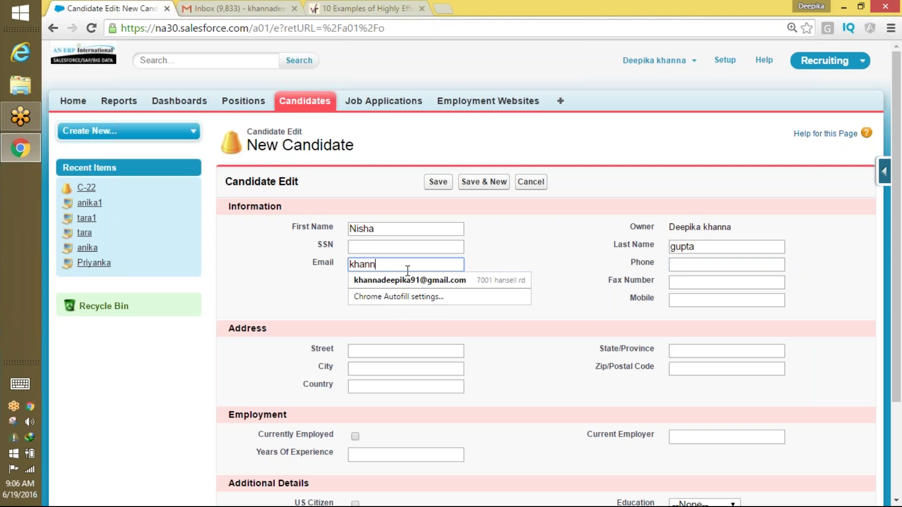
pyautogui.click(407, 280)
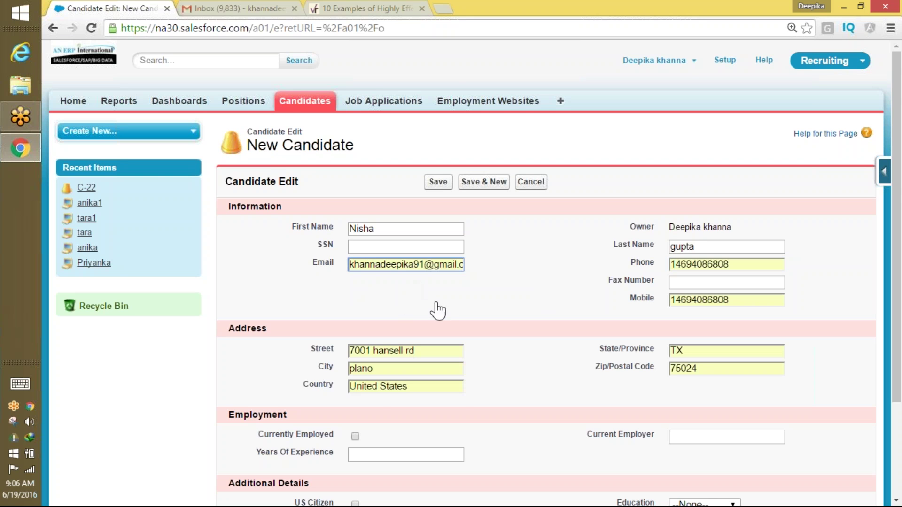
# Set Country to US and save the new candidate C-23.
pyautogui.tripleClick(430, 386)
pyautogui.write('US')
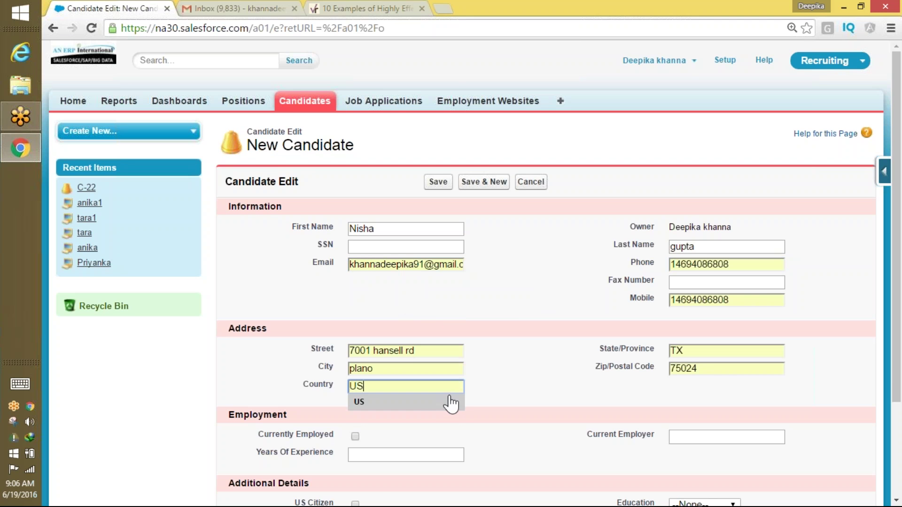
pyautogui.click(416, 400)
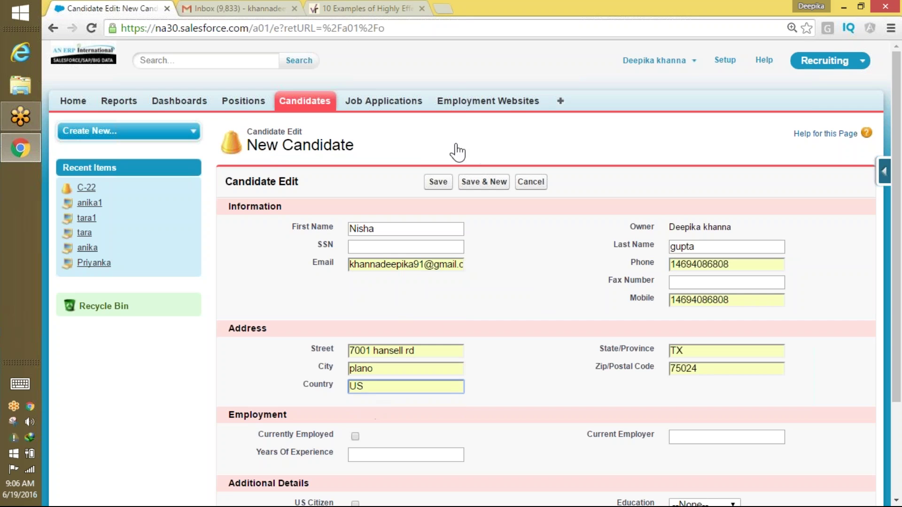
pyautogui.click(437, 182)
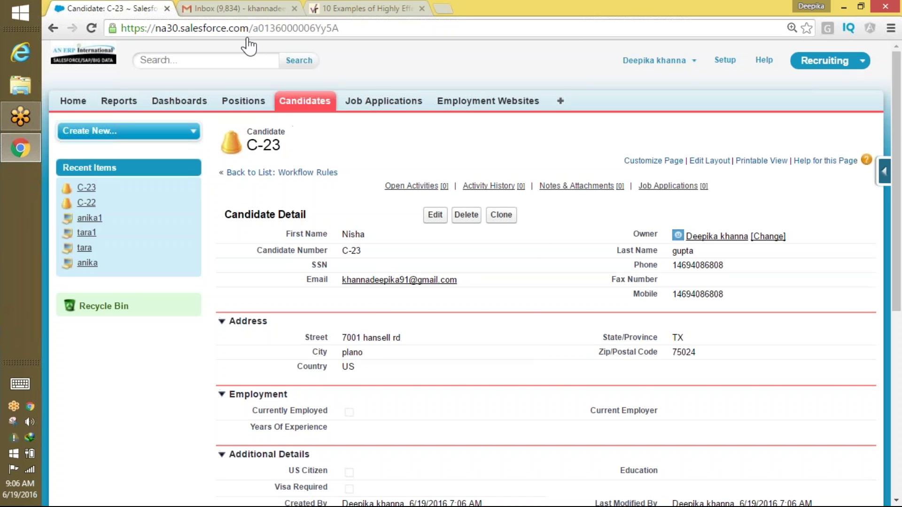
pyautogui.click(251, 8)
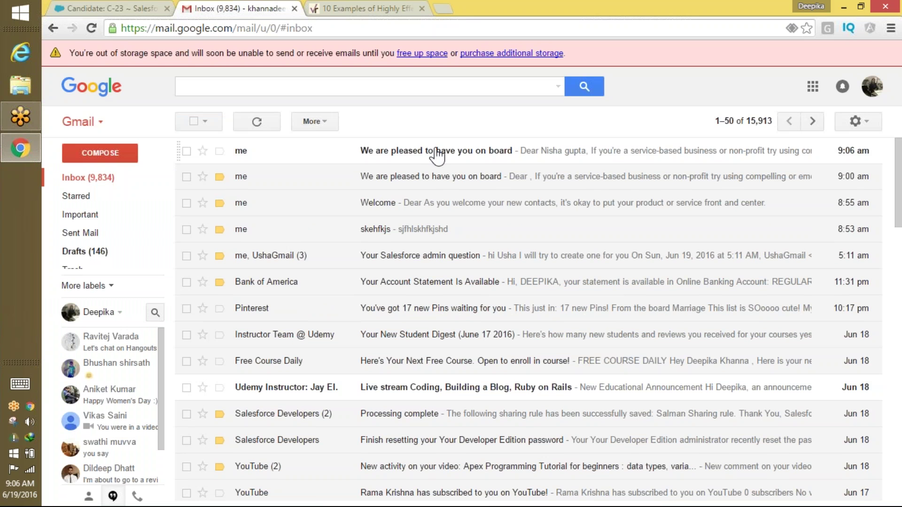
# Open the newest 'We are pleased to have you on board' email, show its letterhead images, scroll through it, and return to C-23.
pyautogui.click(469, 158)
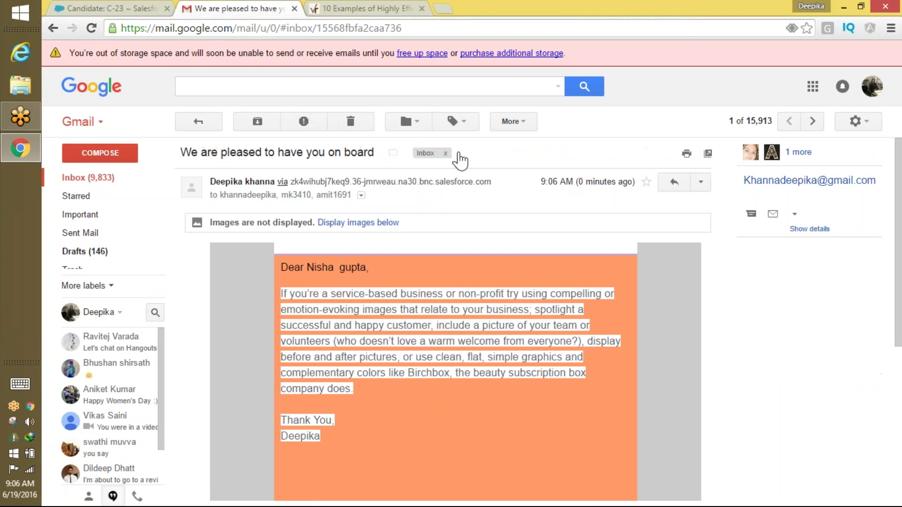
pyautogui.click(382, 223)
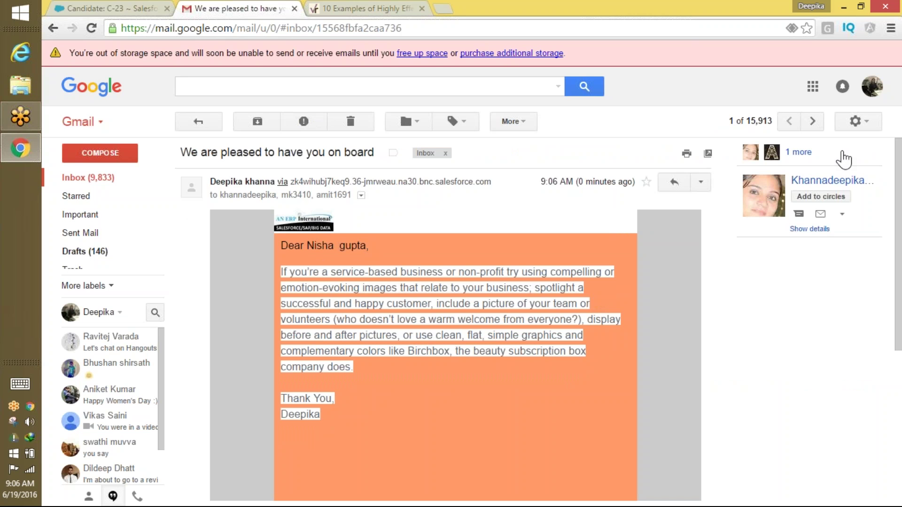
pyautogui.moveTo(898, 254); pyautogui.dragTo(880, 376)
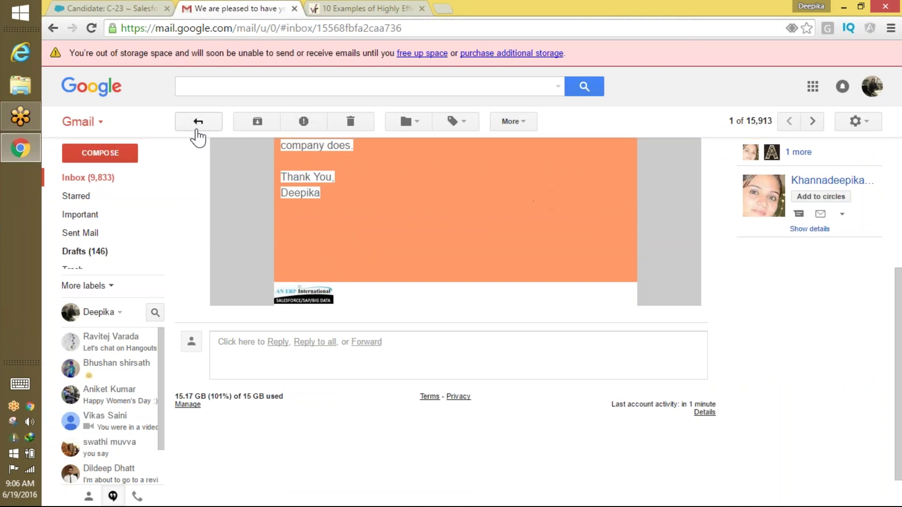
pyautogui.click(126, 12)
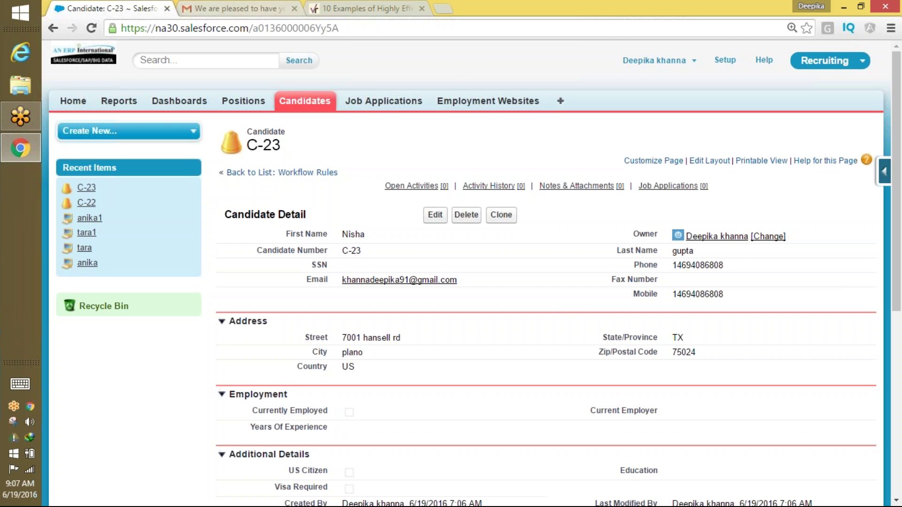
# Start another new candidate with a first name and autofilled contact and address details.
pyautogui.click(306, 107)
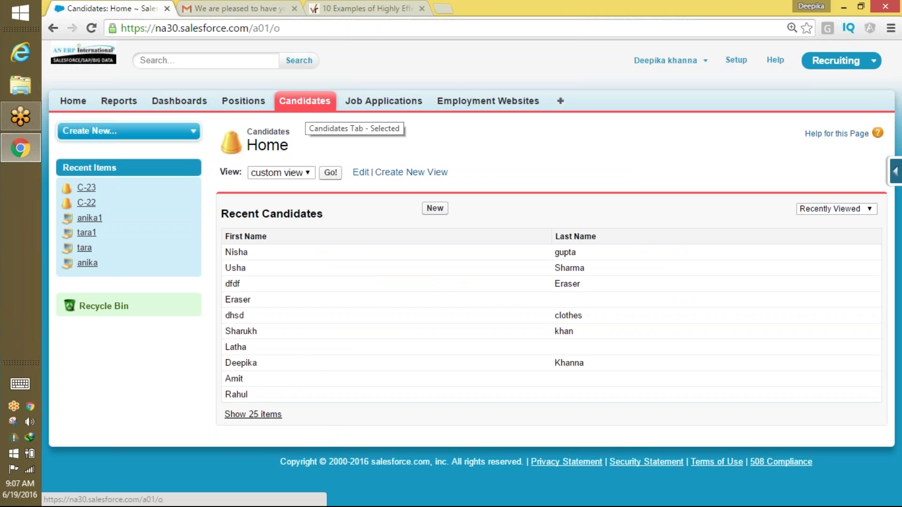
pyautogui.click(433, 209)
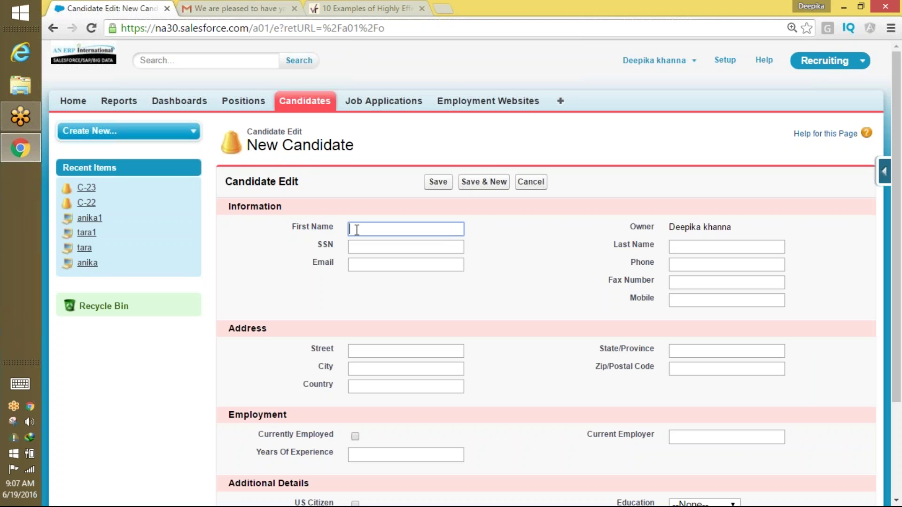
pyautogui.press('Tab')
pyautogui.press('Tab')
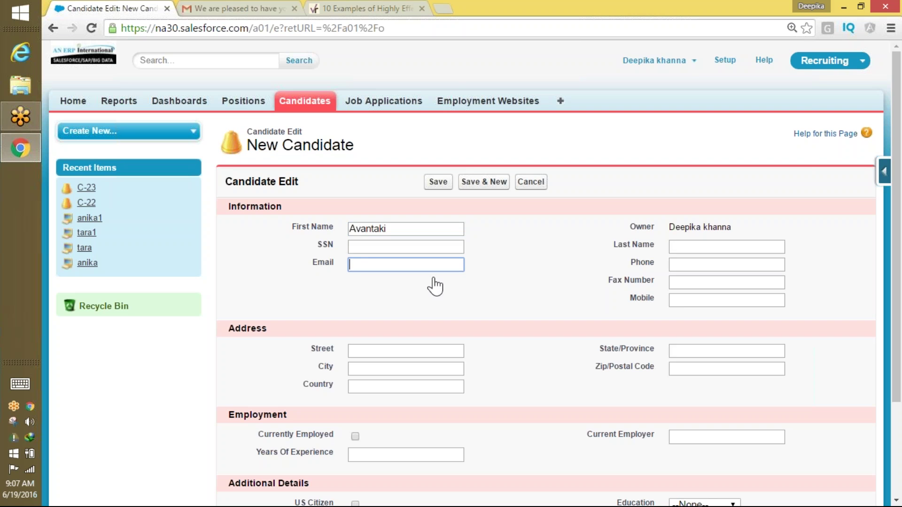
pyautogui.click(436, 266)
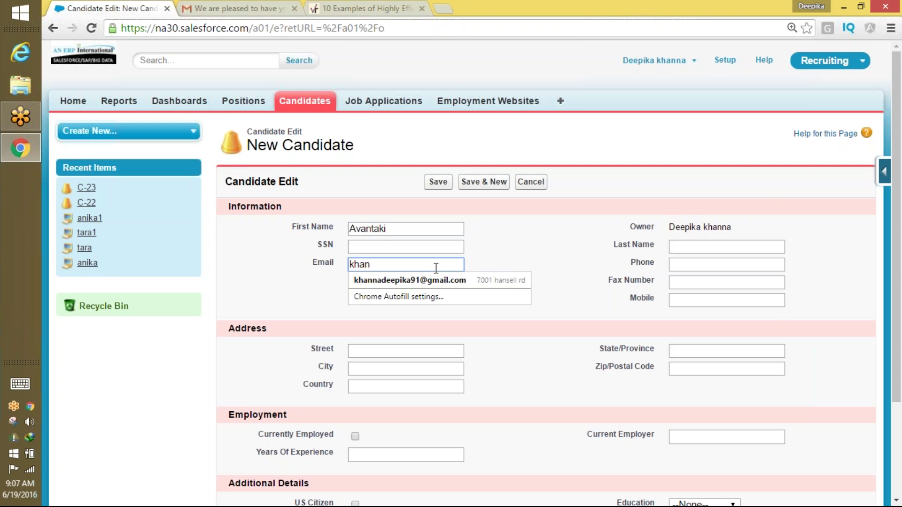
pyautogui.click(410, 280)
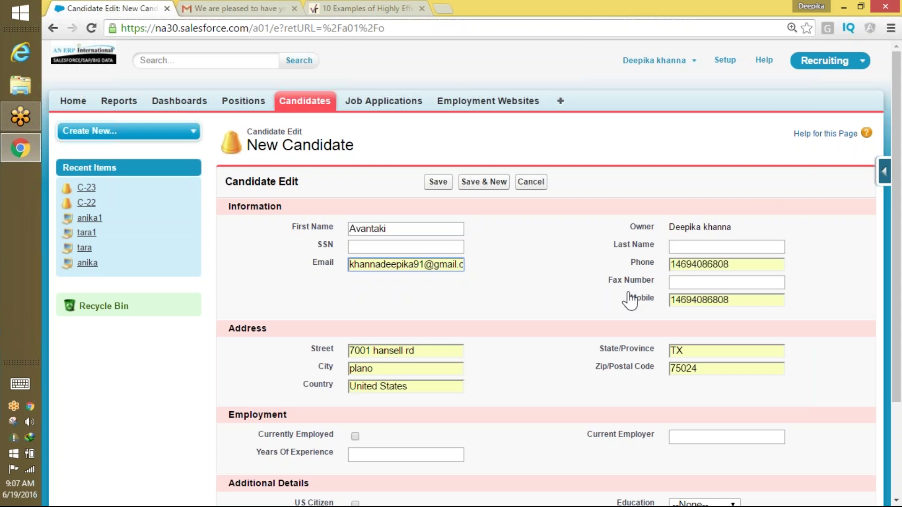
# Replace the autofilled Country with India and save the candidate as C-24.
pyautogui.moveTo(432, 397); pyautogui.dragTo(305, 396)
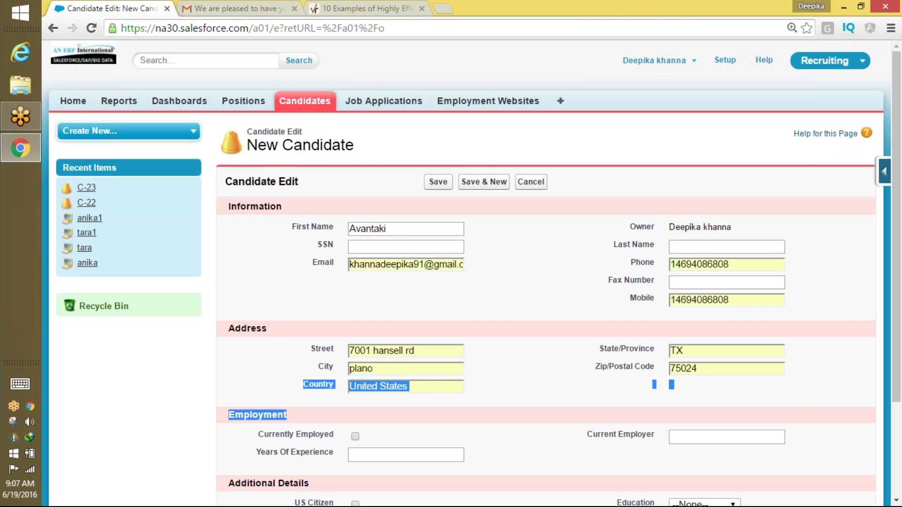
pyautogui.click(399, 384)
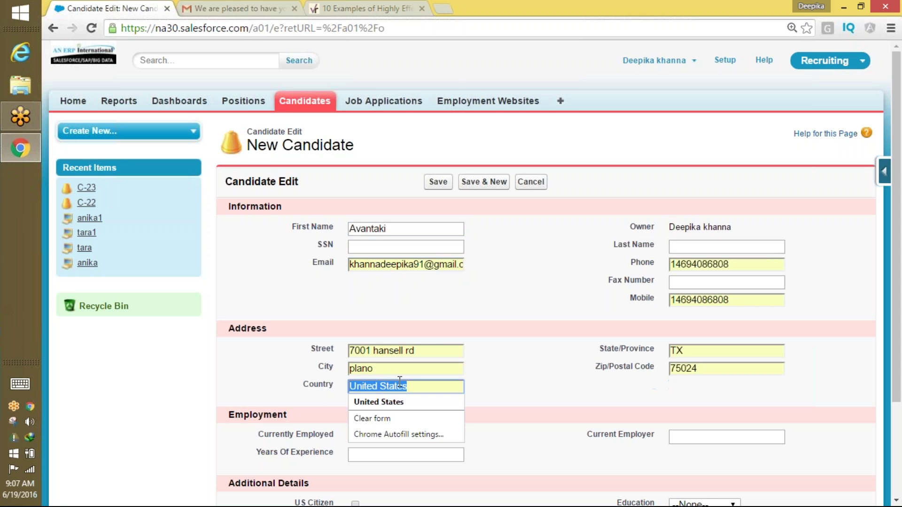
pyautogui.write('India')
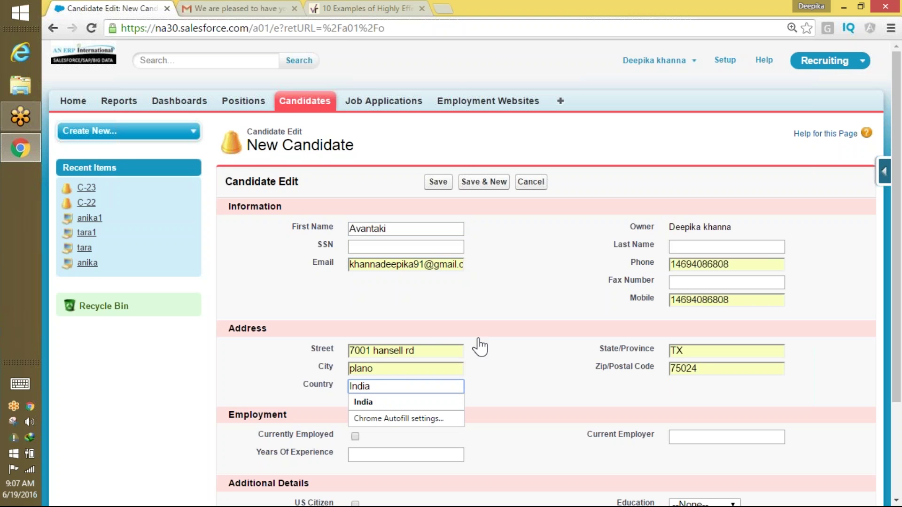
pyautogui.click(507, 373)
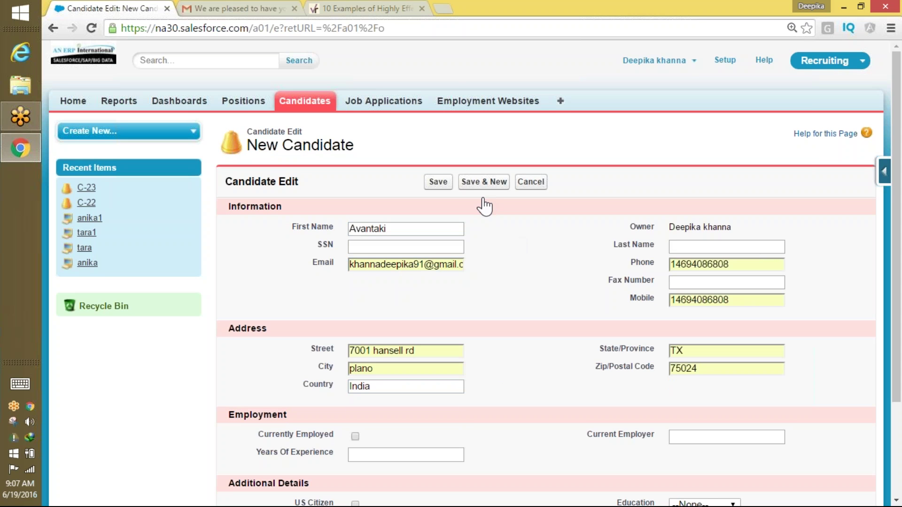
pyautogui.click(442, 184)
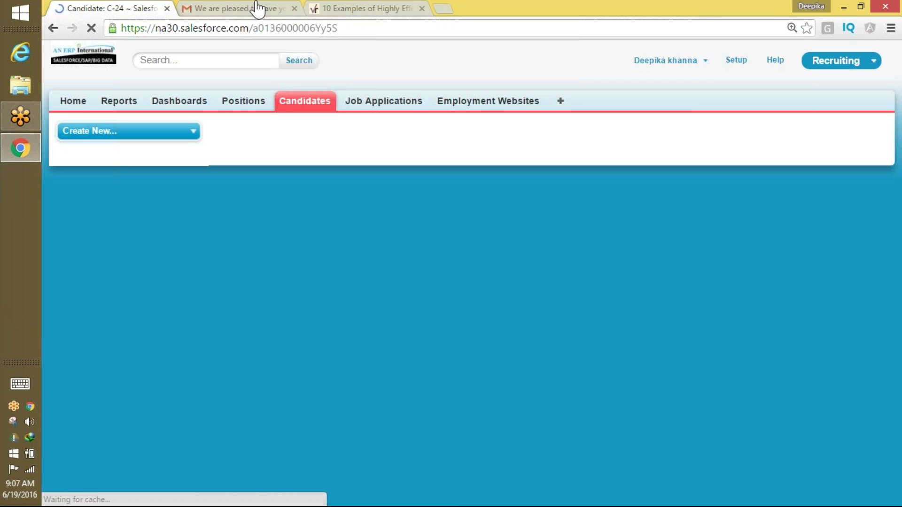
pyautogui.click(256, 10)
# Check the Gmail inbox, where no new welcome email arrived for India candidate C-24, then return to C-24.
pyautogui.click(108, 177)
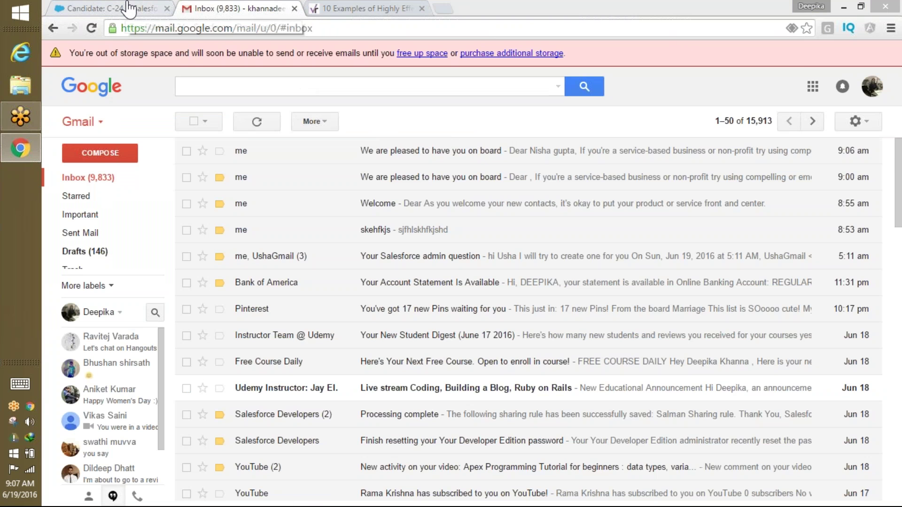
pyautogui.click(130, 8)
pyautogui.click(251, 8)
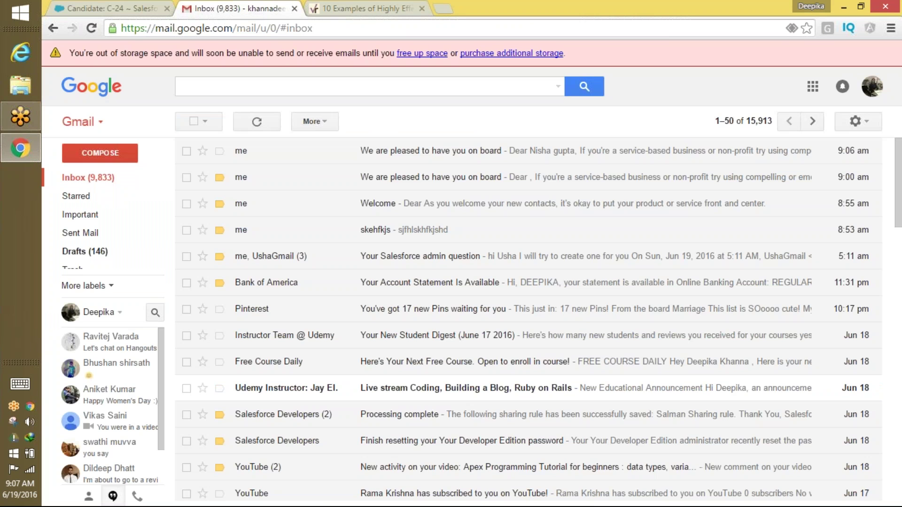
pyautogui.hotkey('ctrl', 'shift', 'Tab')
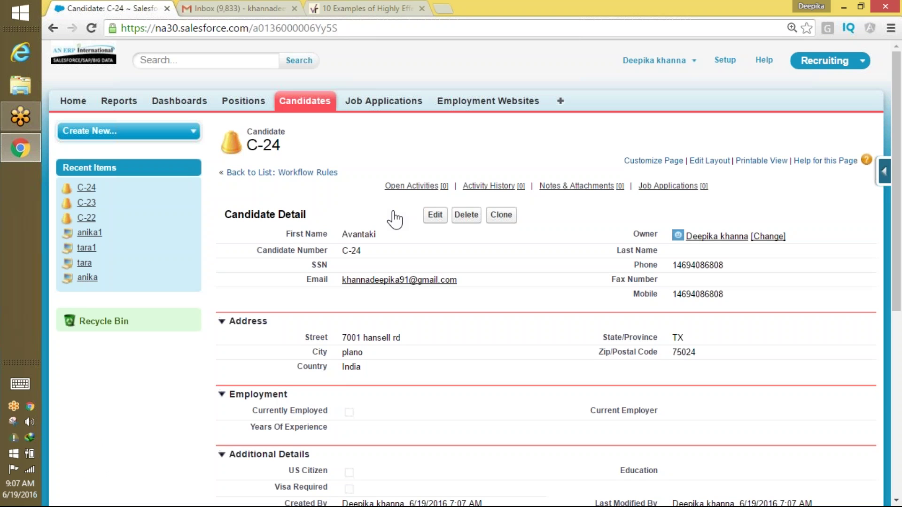
# Edit candidate C-24, change Country from India to US, and save it.
pyautogui.click(435, 215)
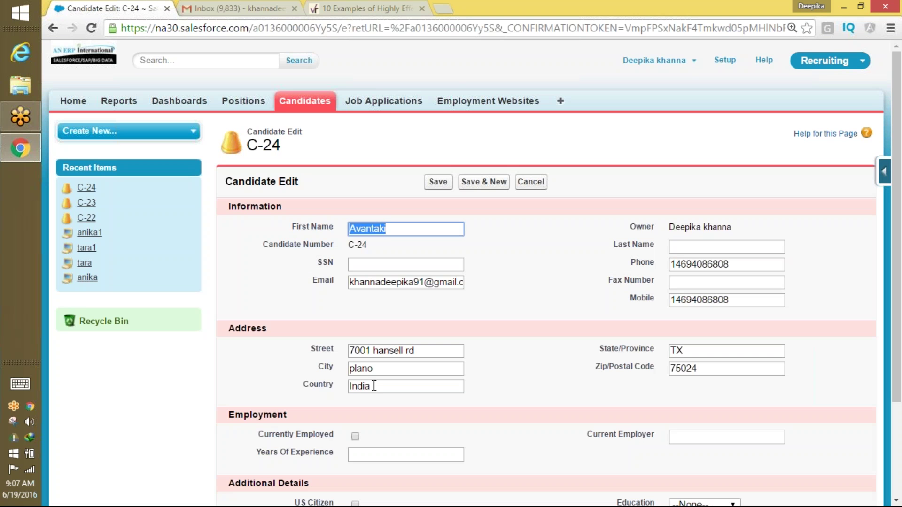
pyautogui.doubleClick(374, 386)
pyautogui.write('US')
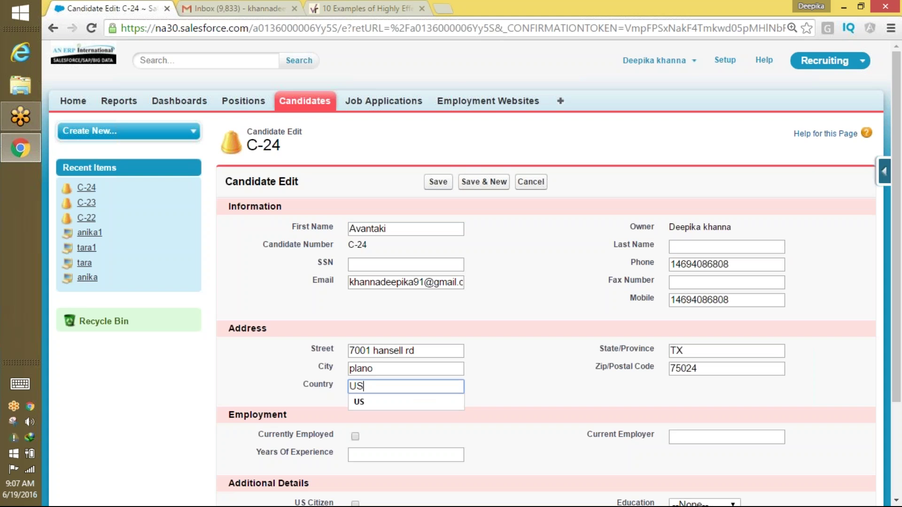
pyautogui.click(438, 182)
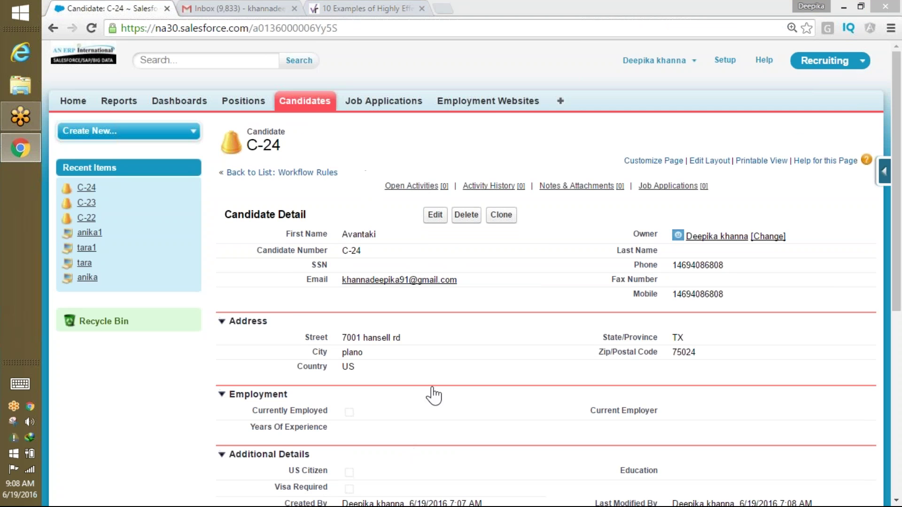
pyautogui.moveTo(312, 365); pyautogui.dragTo(355, 367)
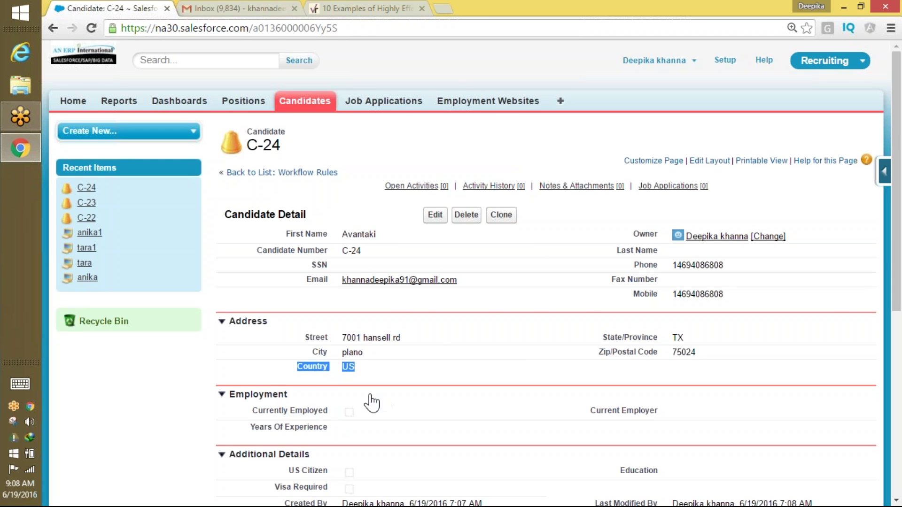
pyautogui.click(245, 9)
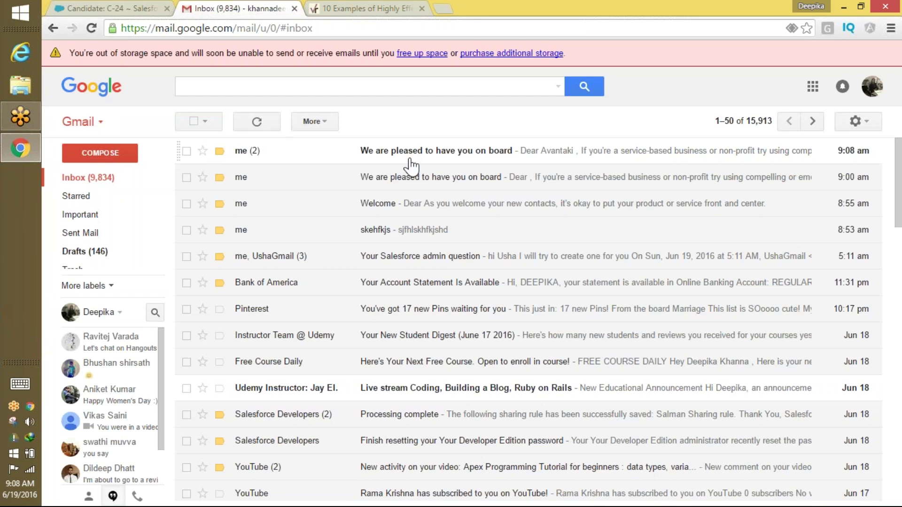
# Open the new welcome email addressing C-24 by first name, scroll its orange letterhead, and return to C-24.
pyautogui.click(411, 160)
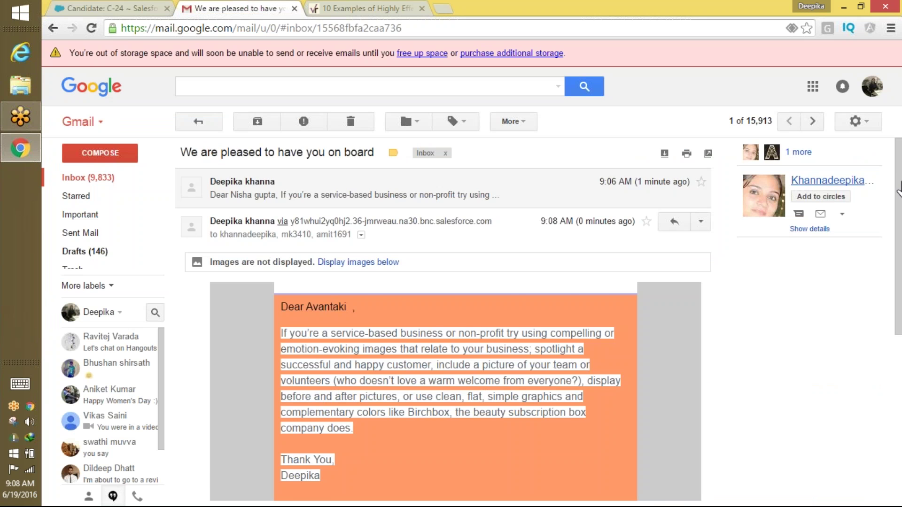
pyautogui.scroll(-4, 889, 316)
pyautogui.moveTo(889, 317); pyautogui.dragTo(892, 263)
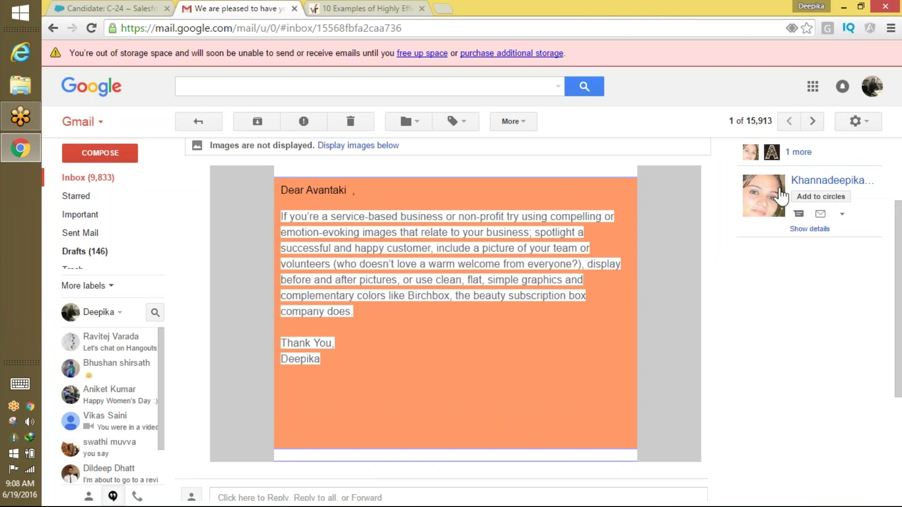
pyautogui.click(143, 8)
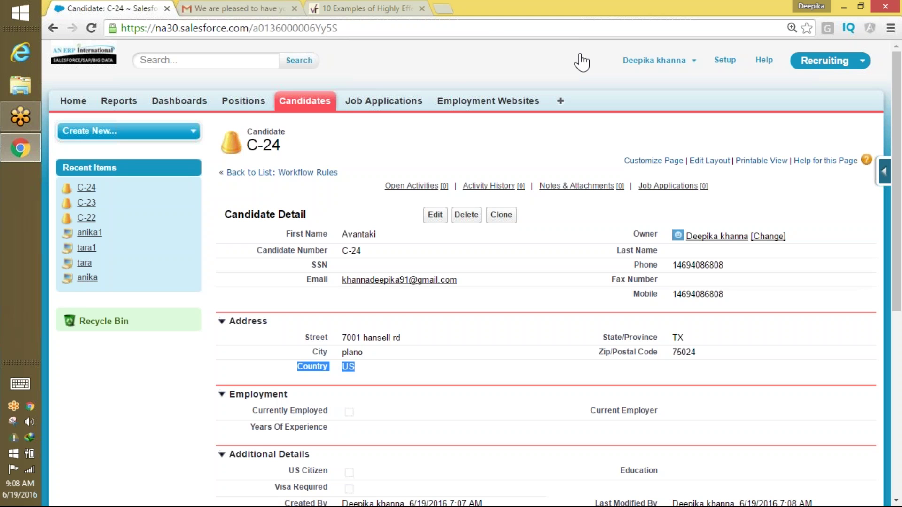
pyautogui.click(489, 27)
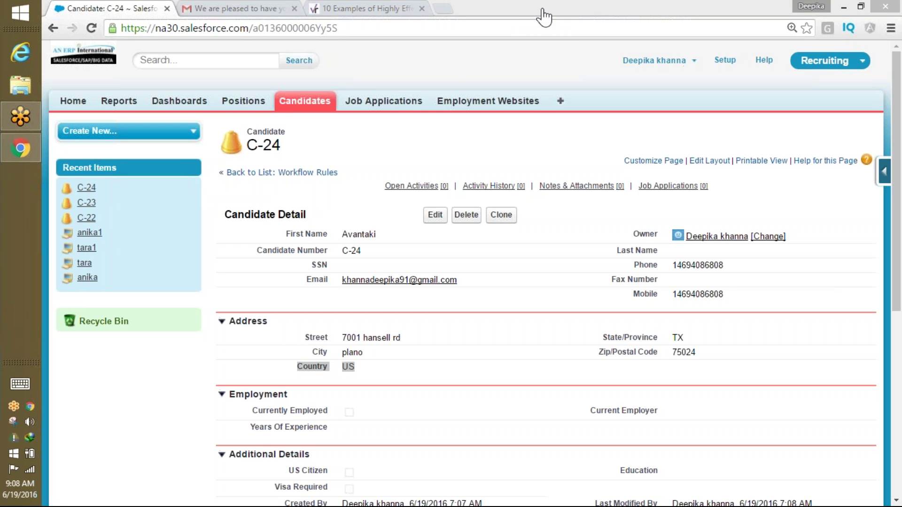
pyautogui.rightClick(754, 16)
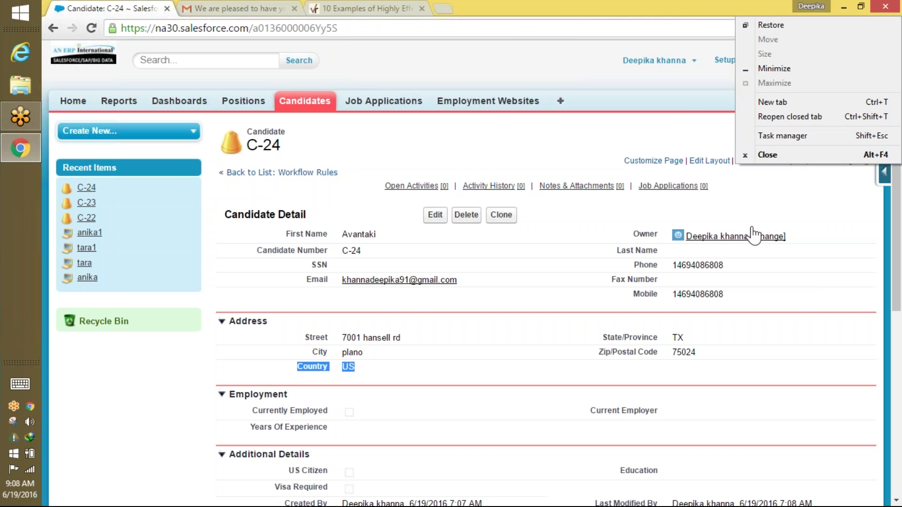
pyautogui.click(679, 100)
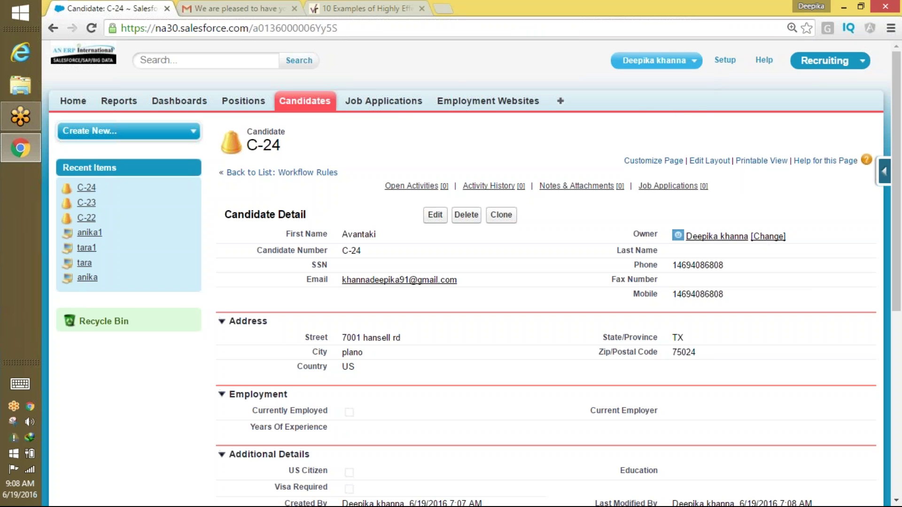
pyautogui.click(693, 61)
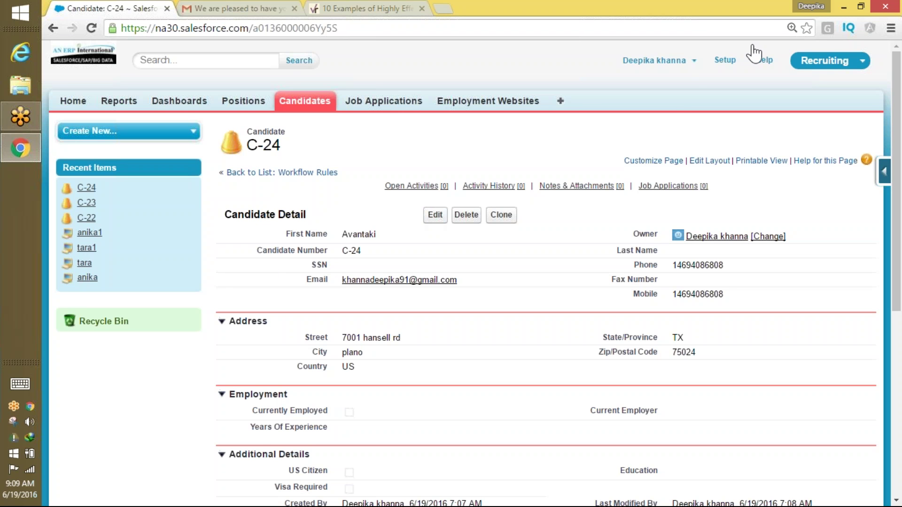
# Leave candidate C-24 and go to the Setup home page.
pyautogui.click(725, 60)
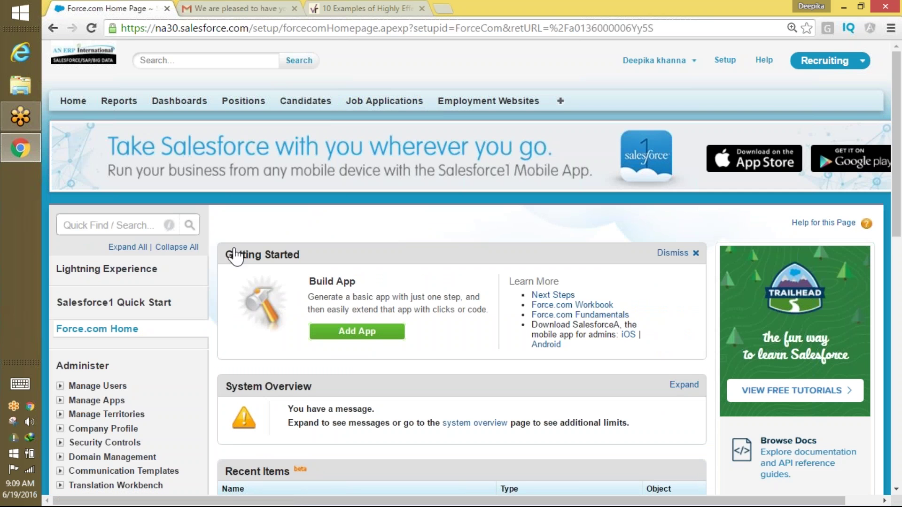
# Search Quick Find for 'workflow', open Workflow Rules, and start a new rule.
pyautogui.click(112, 229)
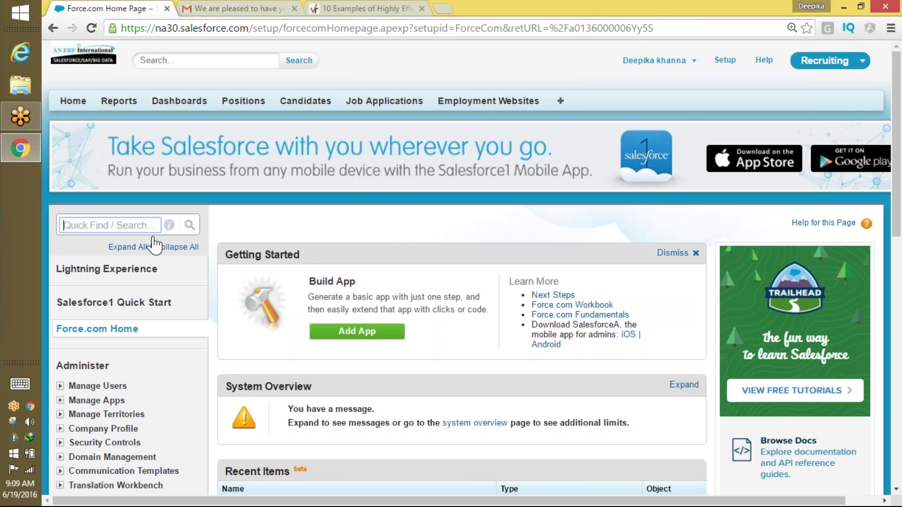
pyautogui.write('w')
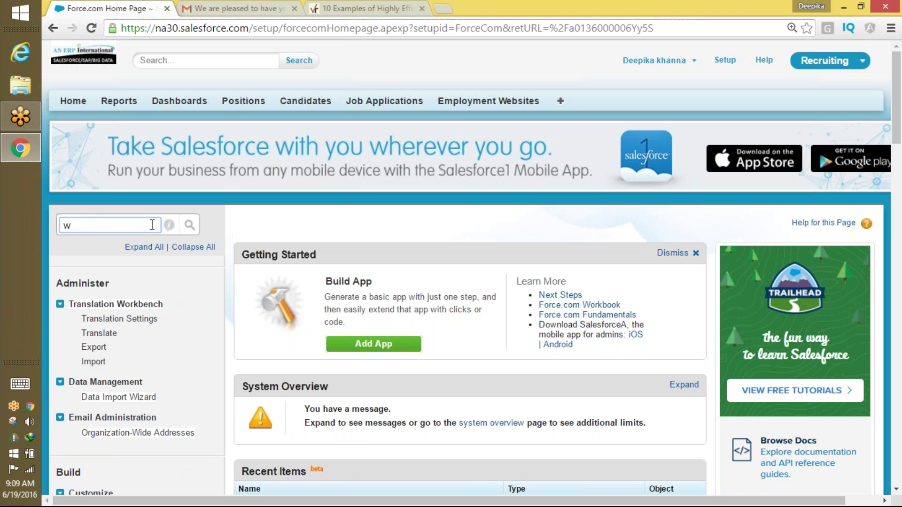
pyautogui.write('orkflow')
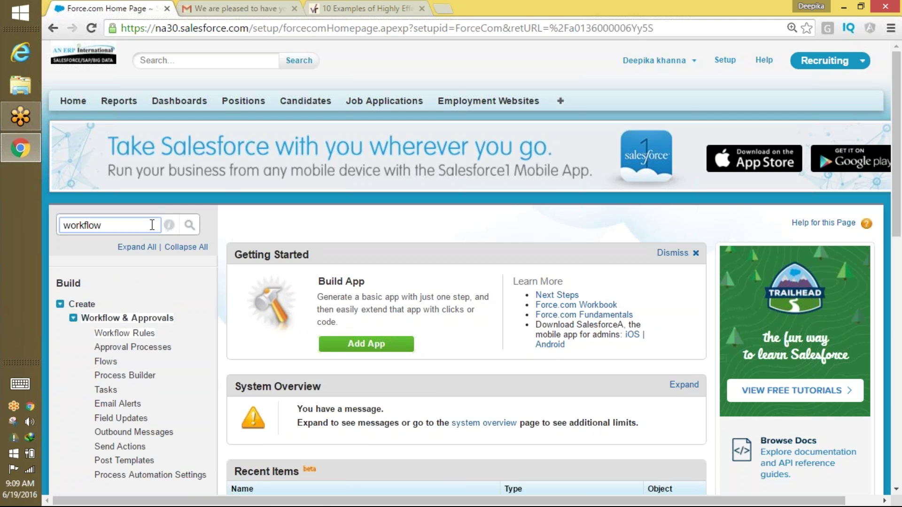
pyautogui.click(123, 334)
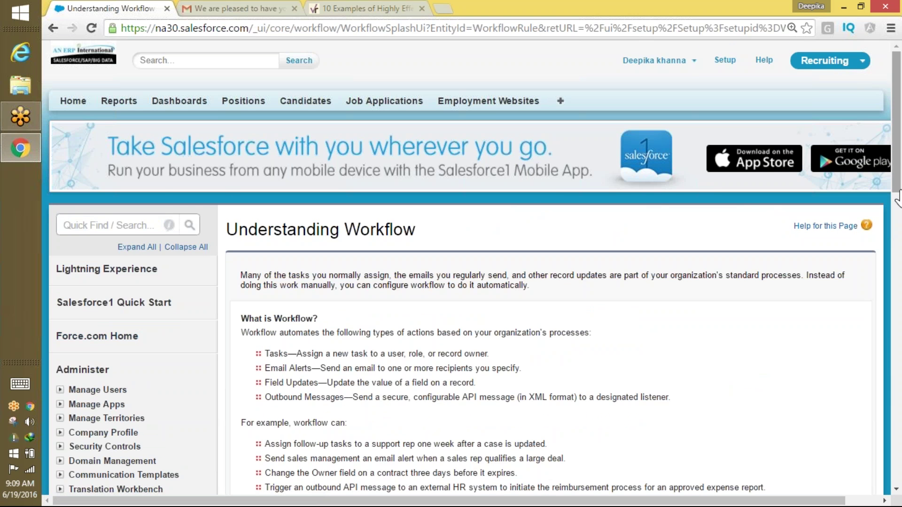
pyautogui.scroll(-5, 883, 235)
pyautogui.click(261, 381)
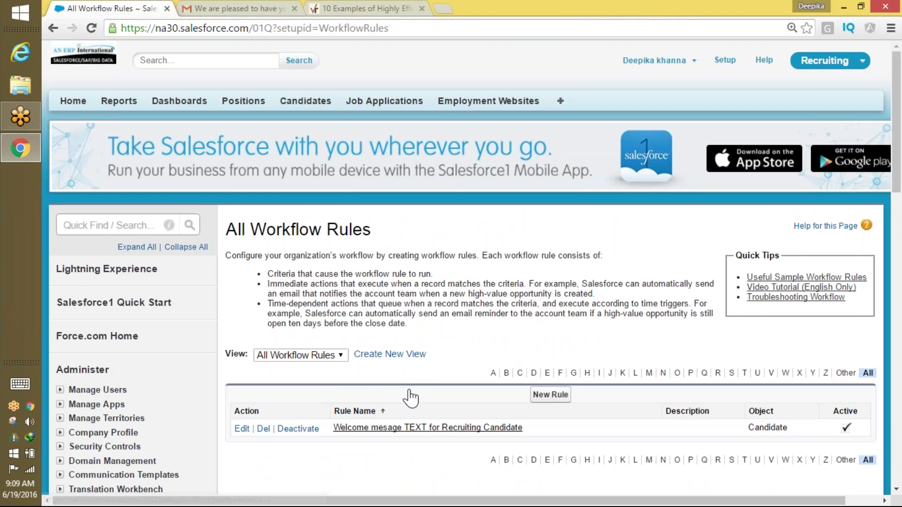
pyautogui.click(551, 395)
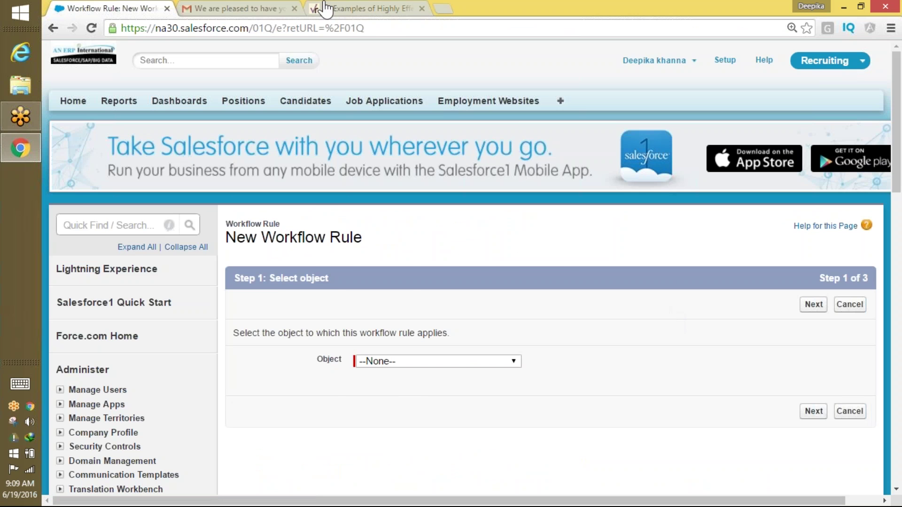
# Choose Candidate as the workflow rule's object and go on to rule configuration.
pyautogui.click(273, 8)
pyautogui.click(109, 183)
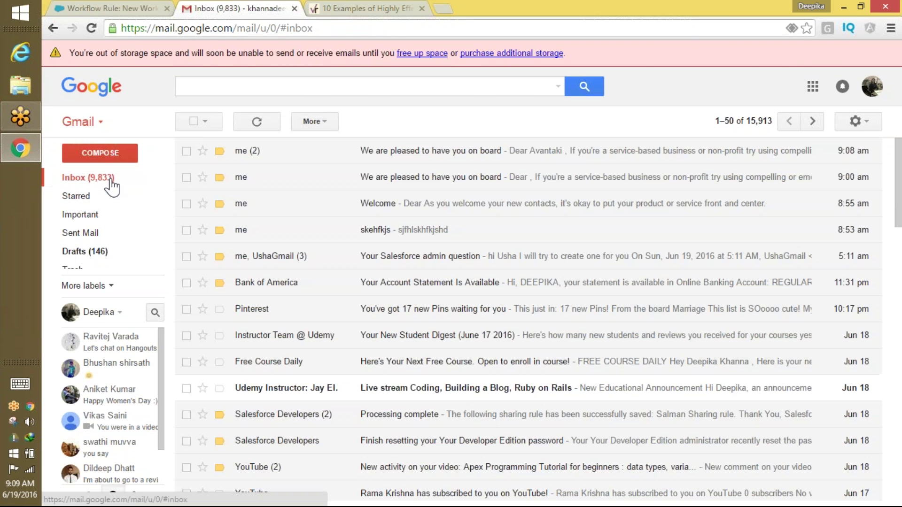
pyautogui.click(117, 9)
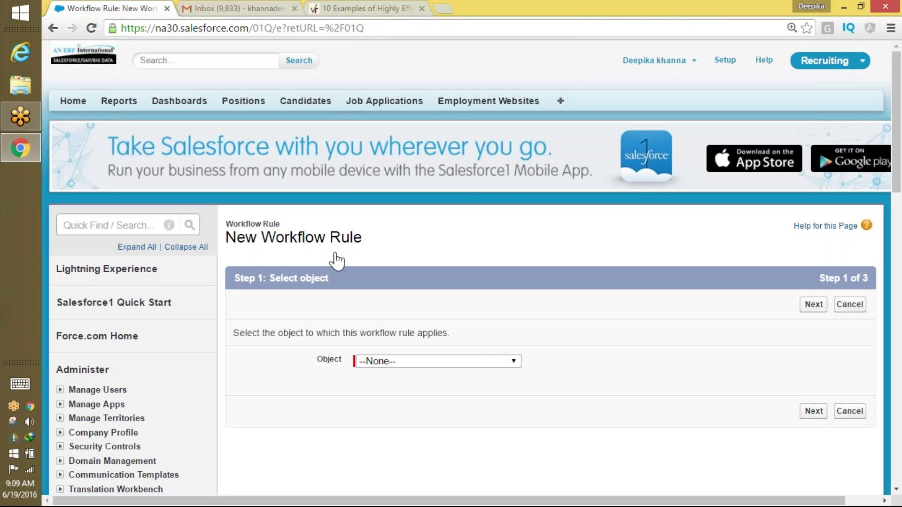
pyautogui.click(382, 366)
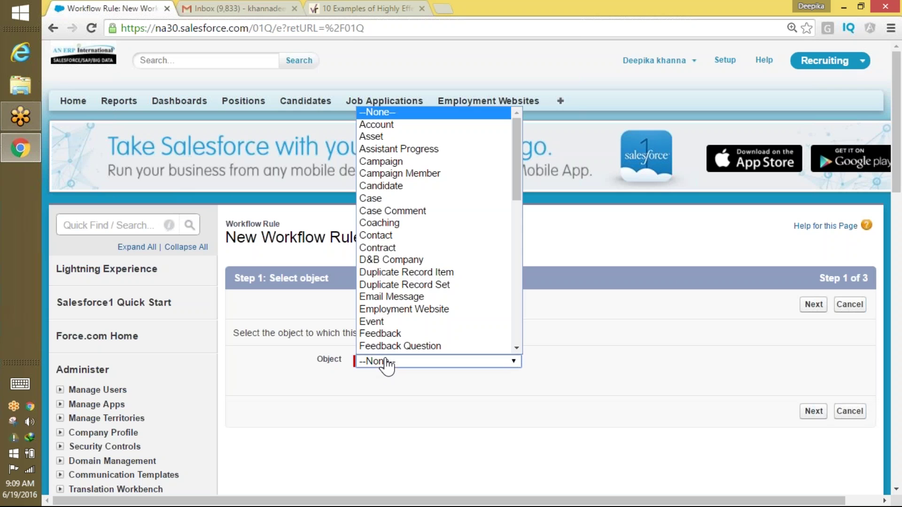
pyautogui.click(394, 187)
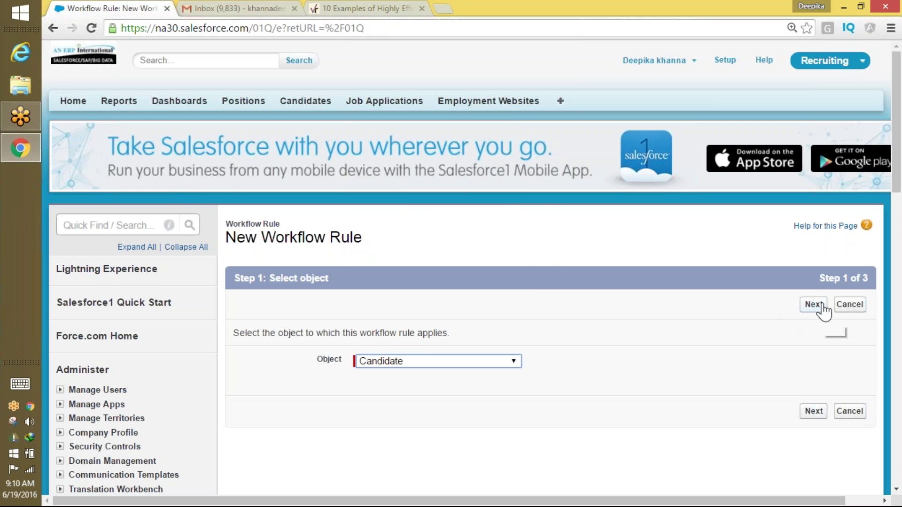
pyautogui.click(411, 361)
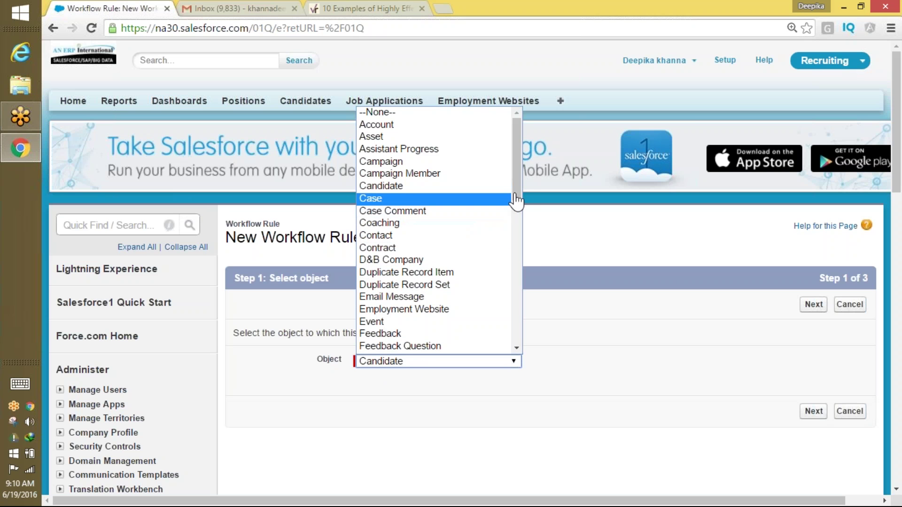
pyautogui.moveTo(523, 199); pyautogui.dragTo(520, 218)
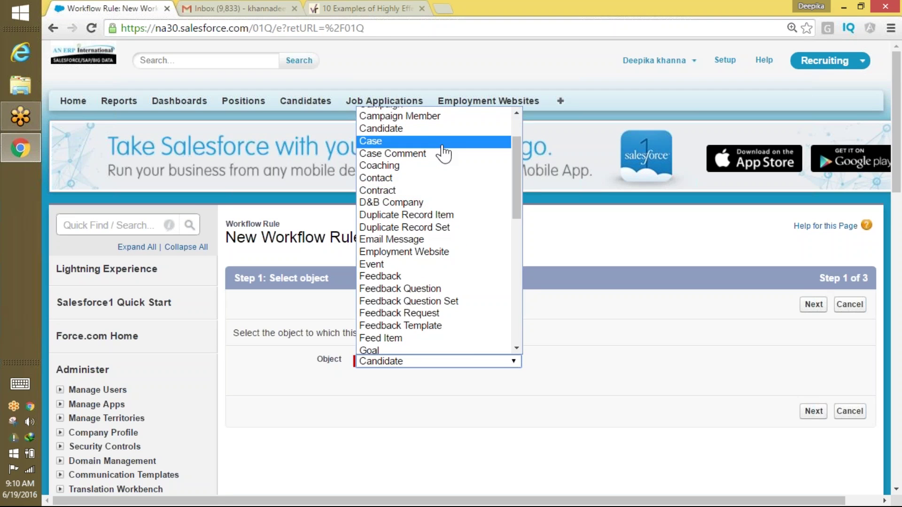
pyautogui.click(441, 129)
pyautogui.click(809, 412)
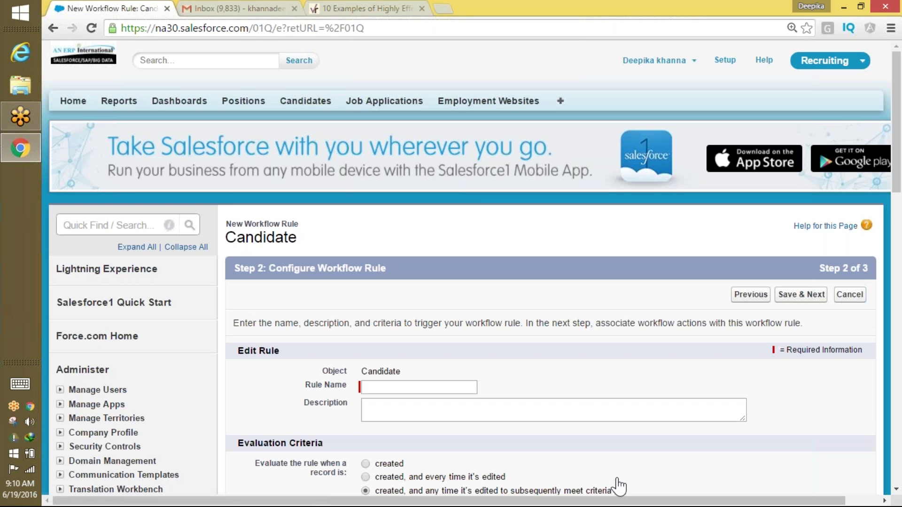
pyautogui.click(445, 385)
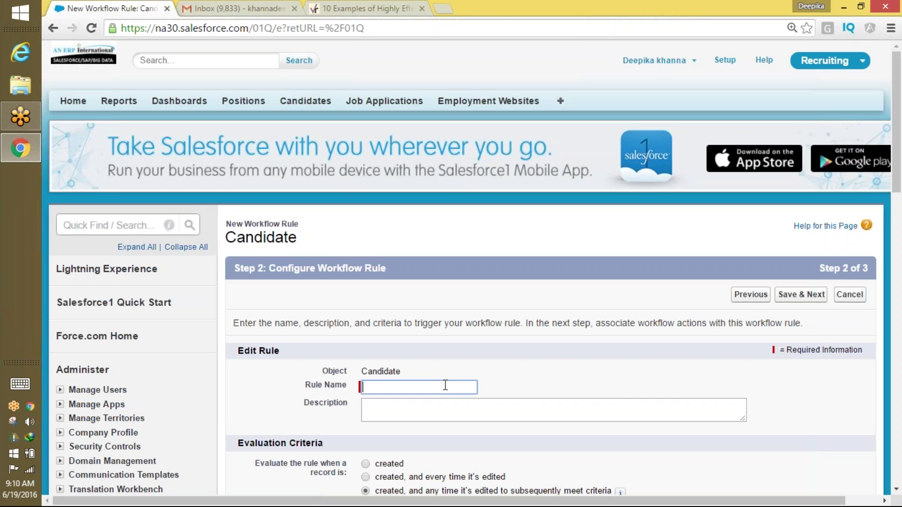
# Enter 'Update the SSN field' as the workflow rule name.
pyautogui.write('Uo')
pyautogui.press('BackSpace')
pyautogui.write('p')
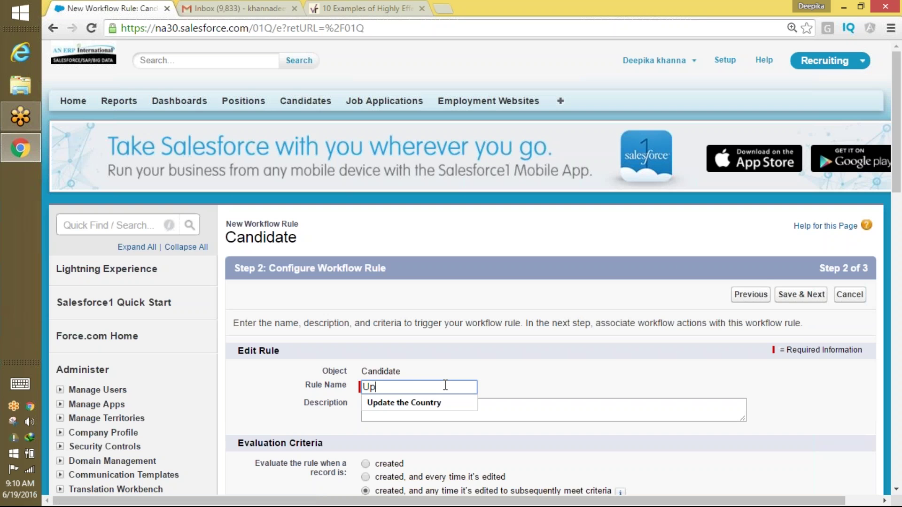
pyautogui.write('date the SSSN field')
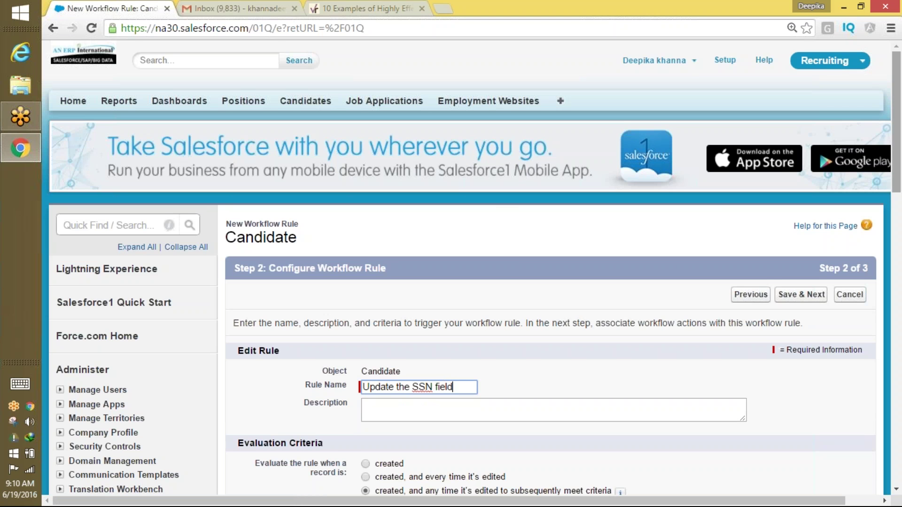
pyautogui.moveTo(898, 102); pyautogui.dragTo(897, 125)
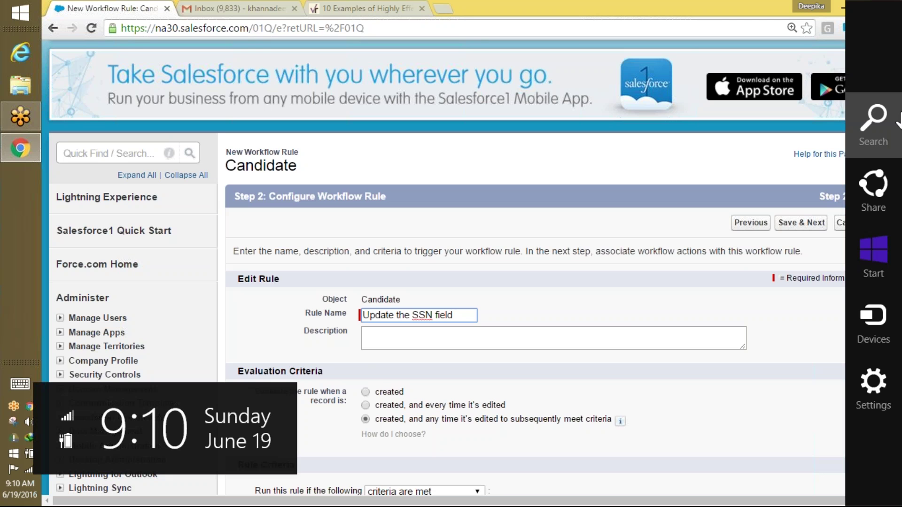
pyautogui.scroll(-5, 883, 259)
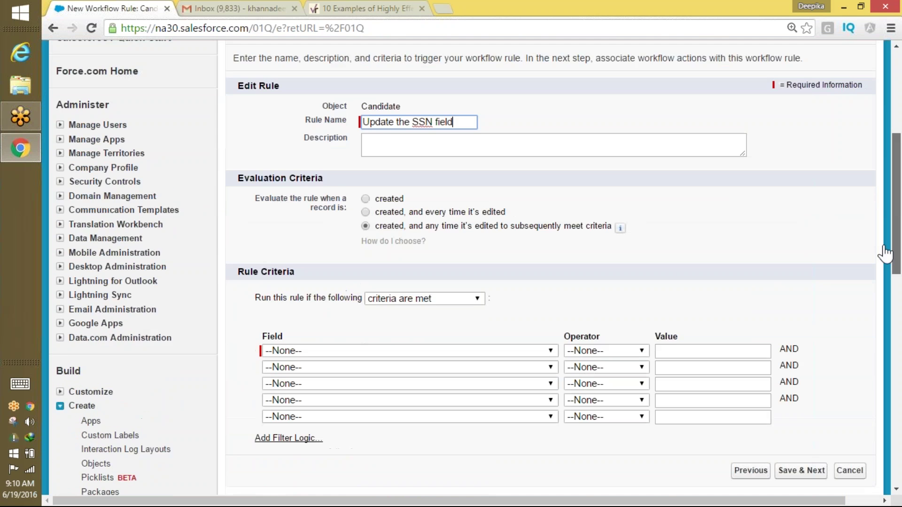
# Set the rule criterion to Candidate: Country equals US and Save & Next.
pyautogui.click(395, 323)
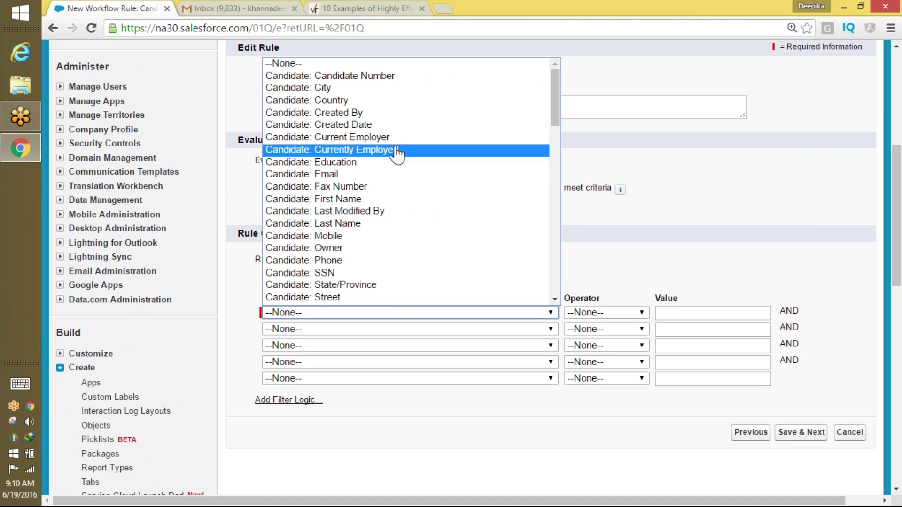
pyautogui.click(395, 101)
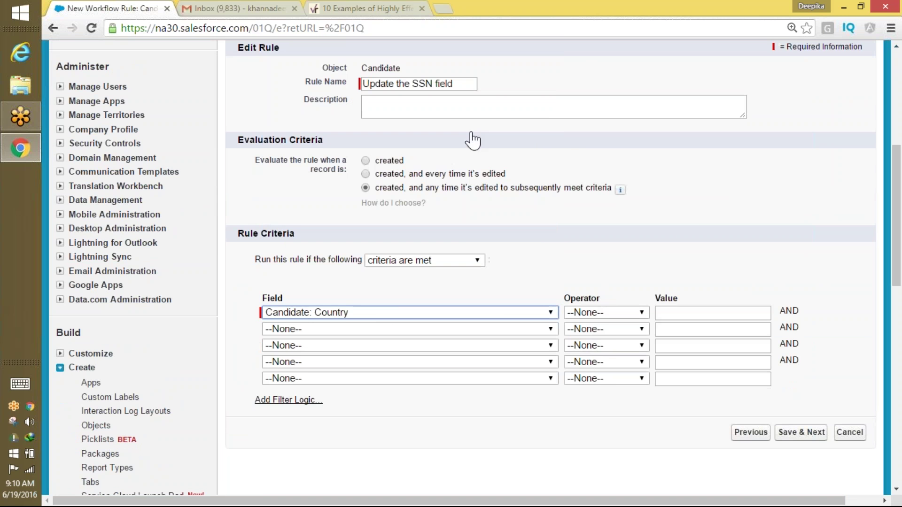
pyautogui.click(600, 318)
pyautogui.click(583, 338)
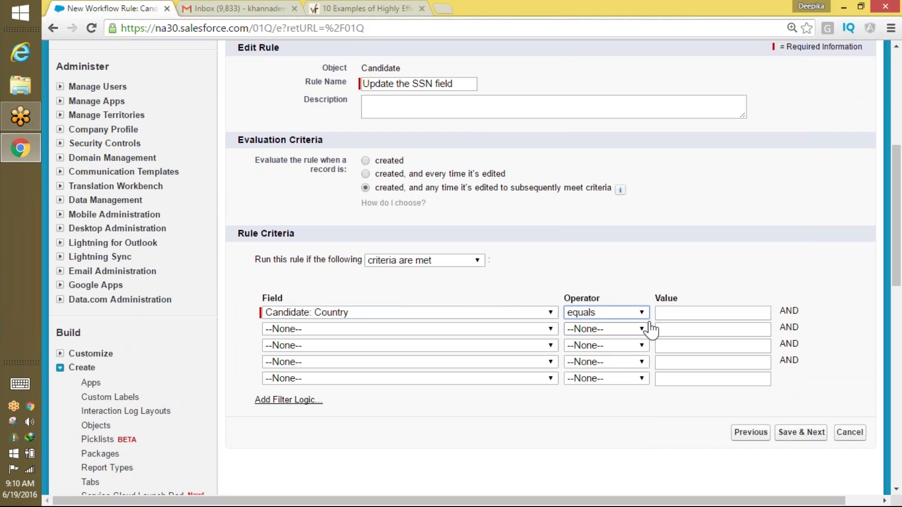
pyautogui.click(675, 312)
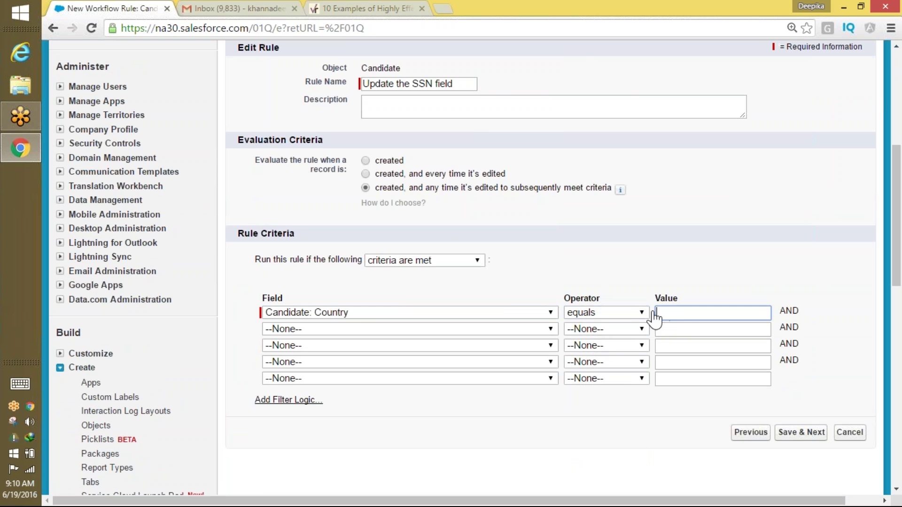
pyautogui.click(689, 322)
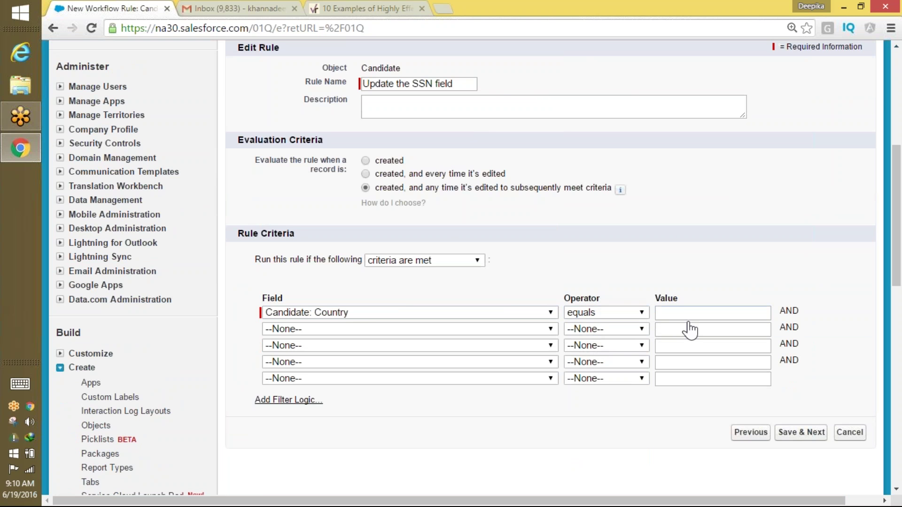
pyautogui.click(688, 313)
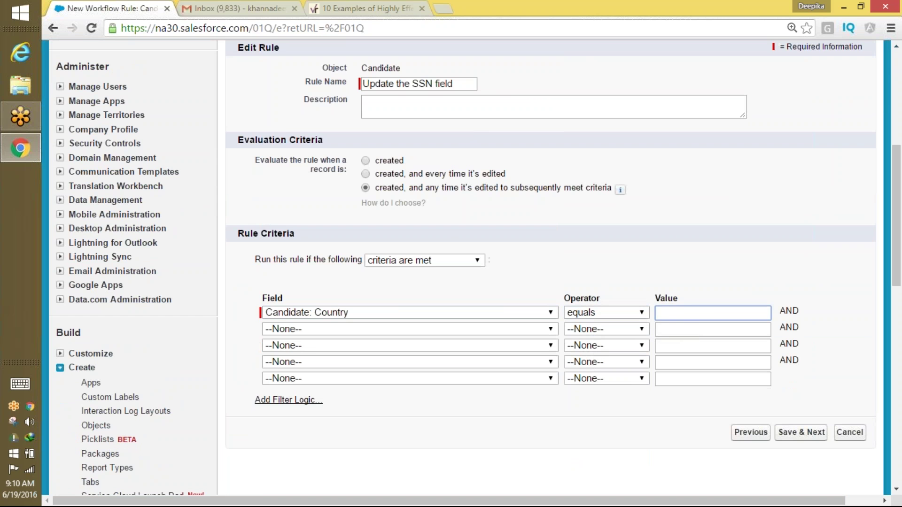
pyautogui.write('US')
pyautogui.click(745, 282)
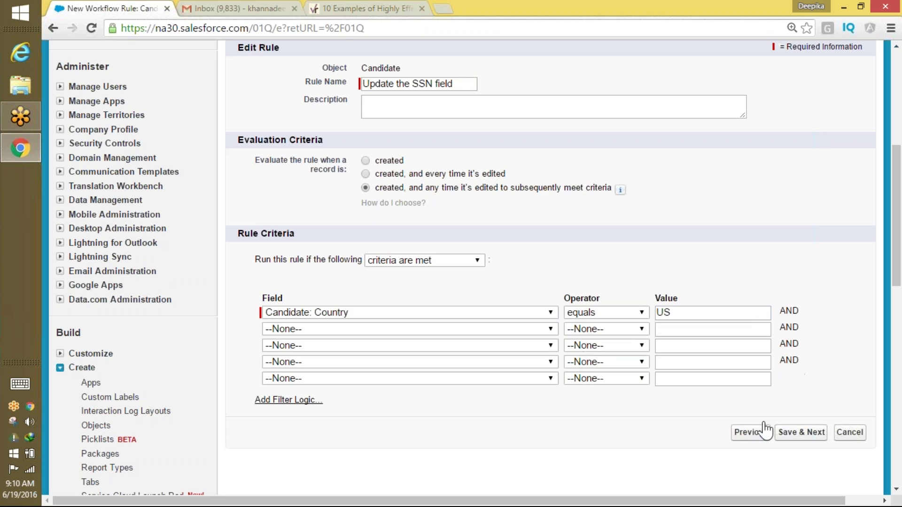
pyautogui.click(786, 433)
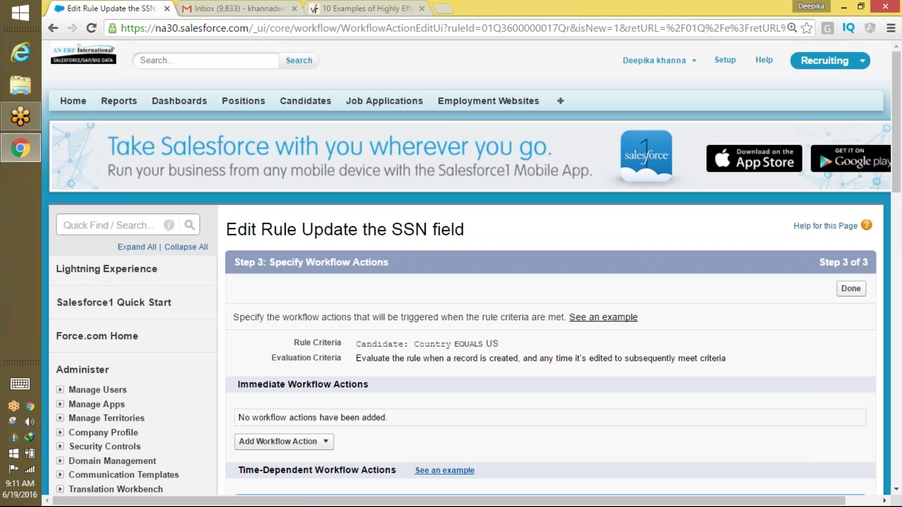
# Add a field update named 'Update the SSN field' targeting the SSN field.
pyautogui.click(319, 445)
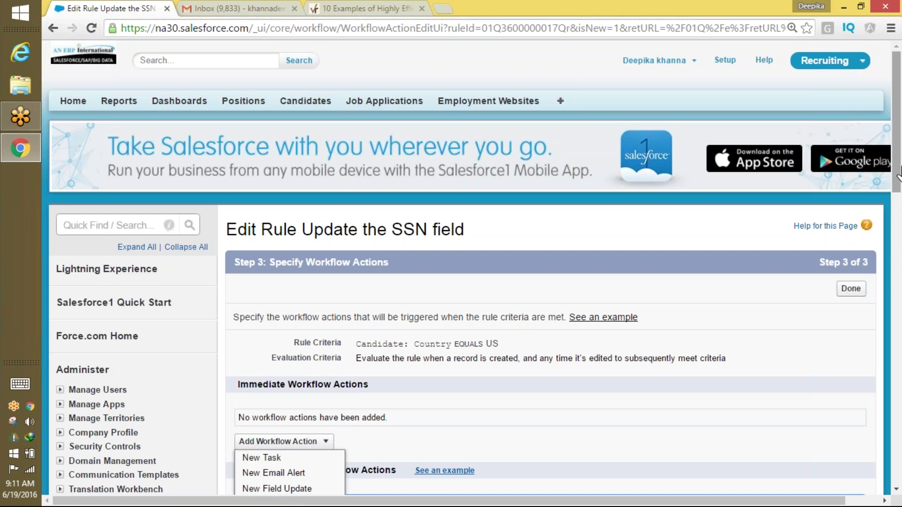
pyautogui.scroll(-3, 701, 157)
pyautogui.click(277, 347)
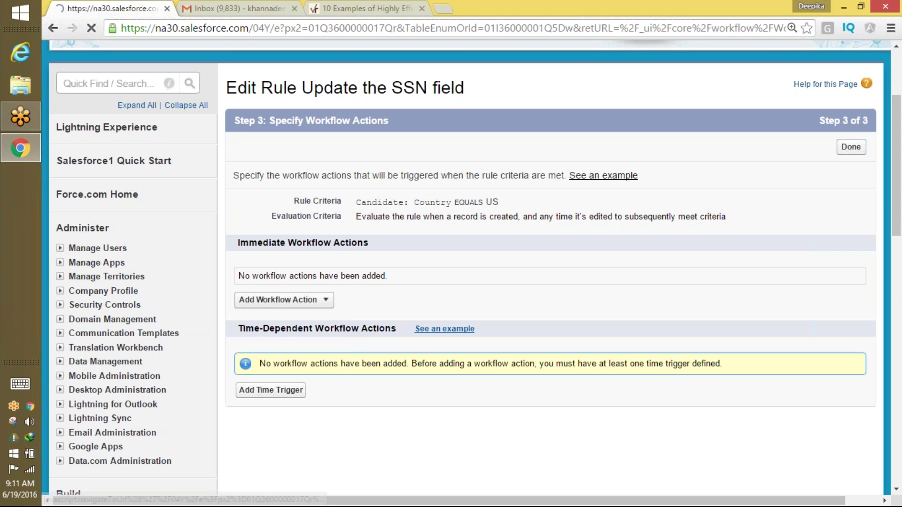
pyautogui.click(378, 343)
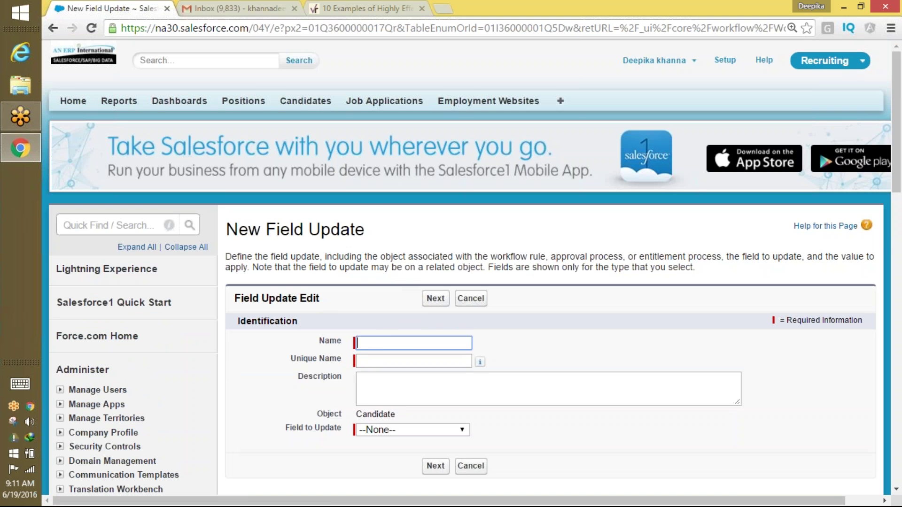
pyautogui.click(396, 430)
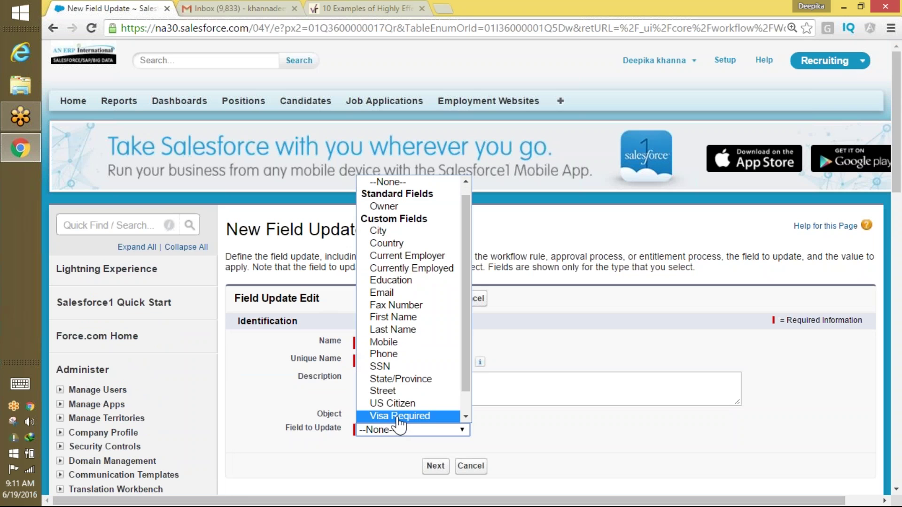
pyautogui.click(400, 367)
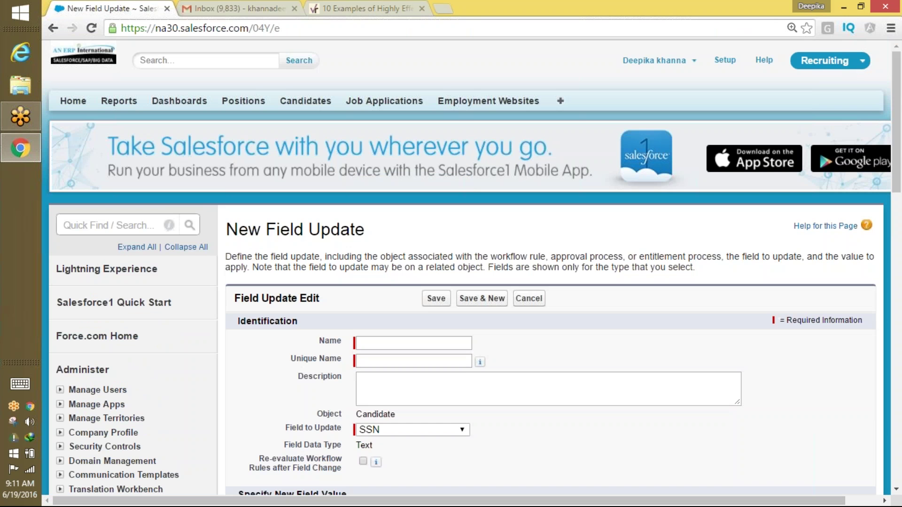
pyautogui.click(376, 344)
pyautogui.write('Up')
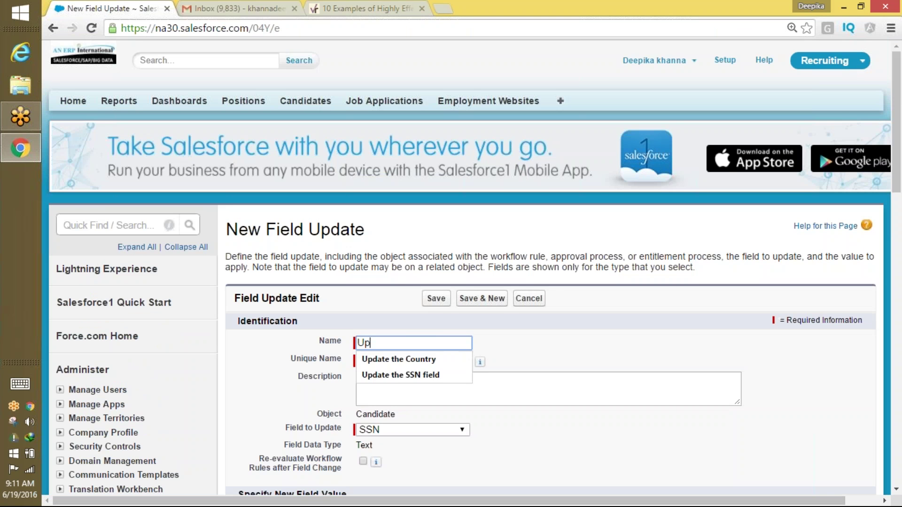
pyautogui.write('date the SSN')
pyautogui.press('Down')
pyautogui.press('Return')
pyautogui.press('Tab')
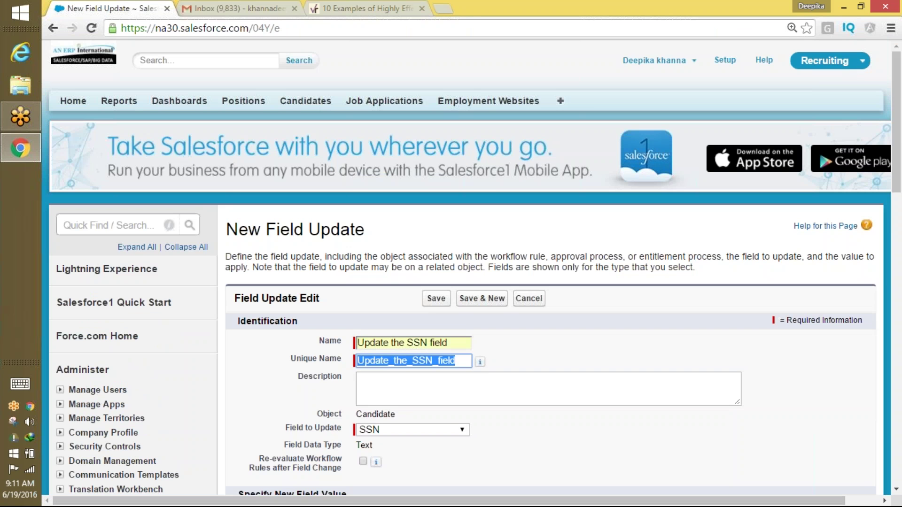
pyautogui.click(450, 361)
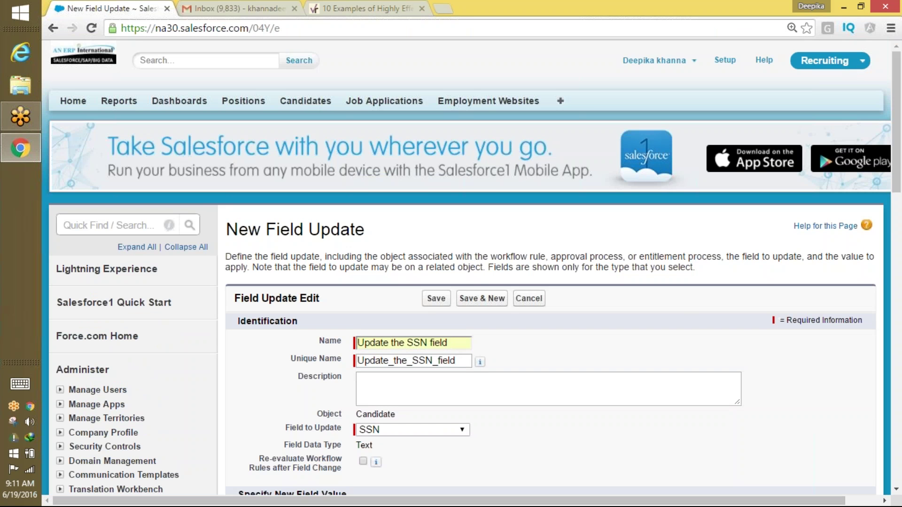
# Set the SSN new value to use a formula, entering 121555YYY.
pyautogui.moveTo(896, 188); pyautogui.dragTo(896, 232)
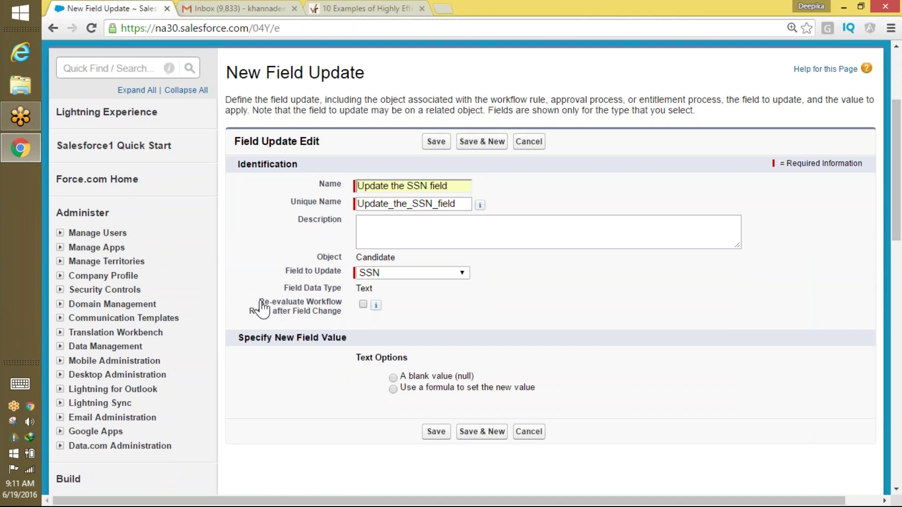
pyautogui.moveTo(258, 303); pyautogui.dragTo(343, 312)
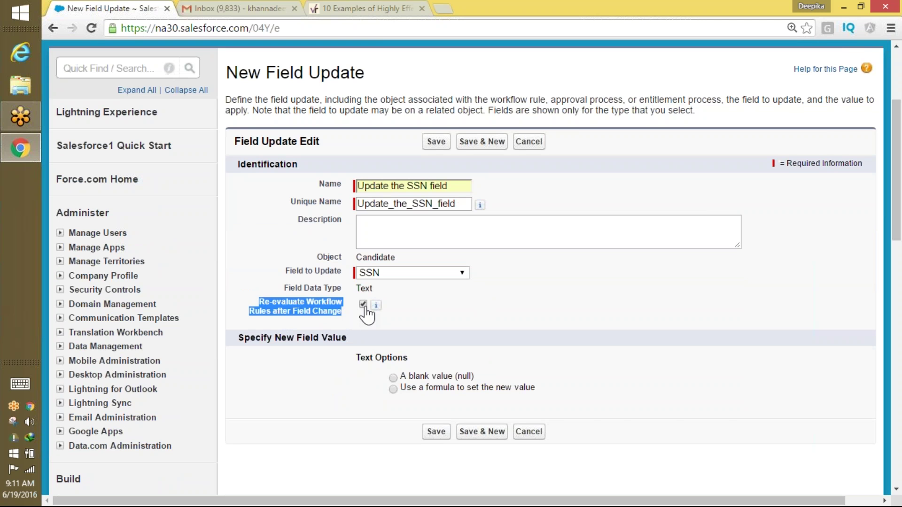
pyautogui.click(395, 390)
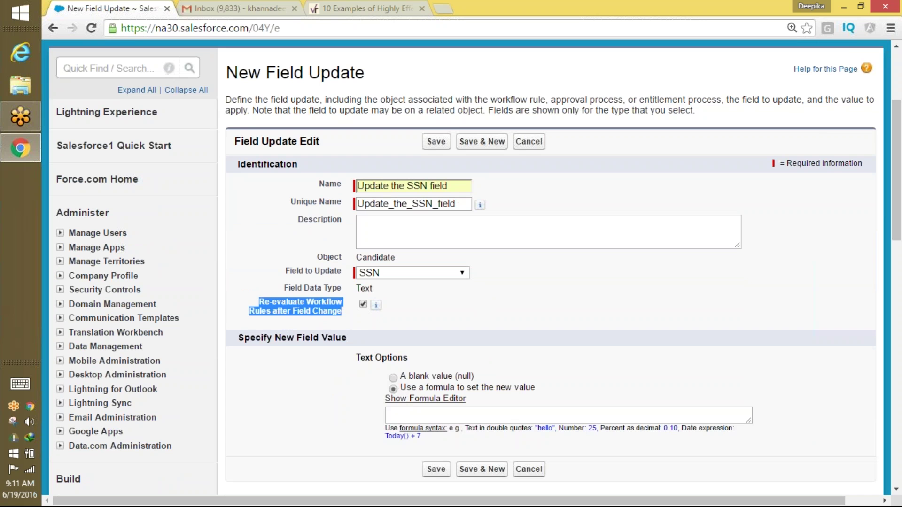
pyautogui.click(396, 414)
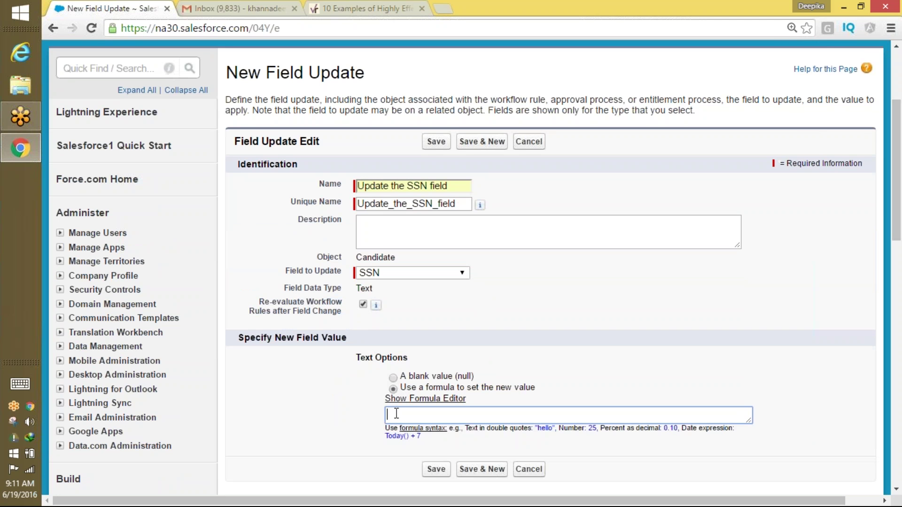
pyautogui.write('121555YYY')
pyautogui.doubleClick(424, 415)
# Remove the trailing YYY letters from the formula after the save error and retry.
pyautogui.click(441, 469)
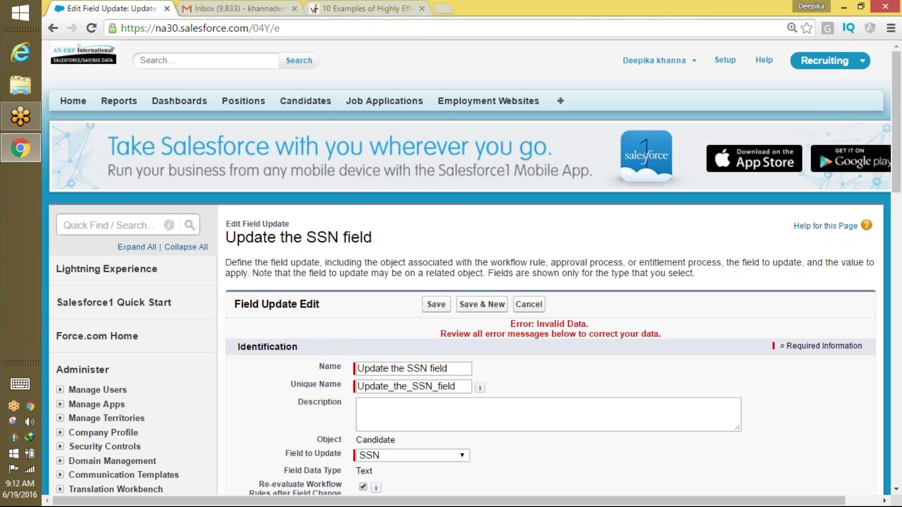
pyautogui.moveTo(896, 159); pyautogui.dragTo(888, 231)
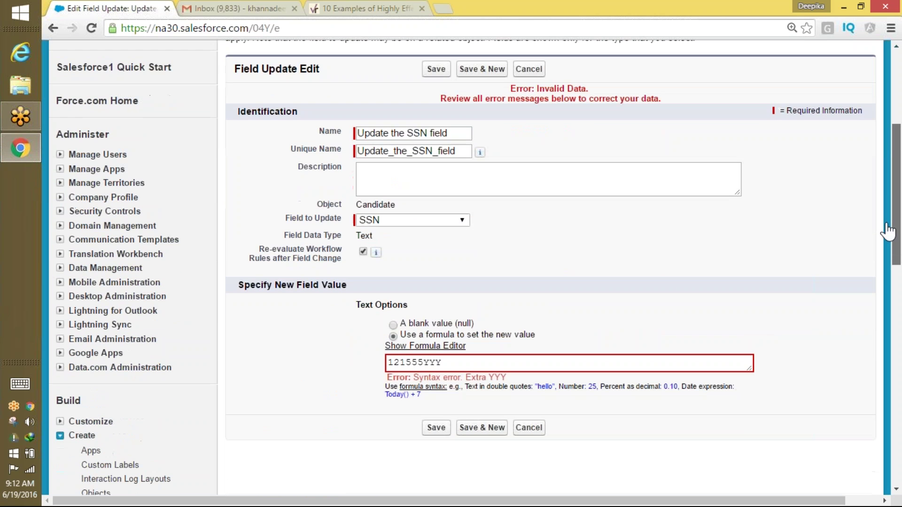
pyautogui.click(446, 365)
pyautogui.press('BackSpace')
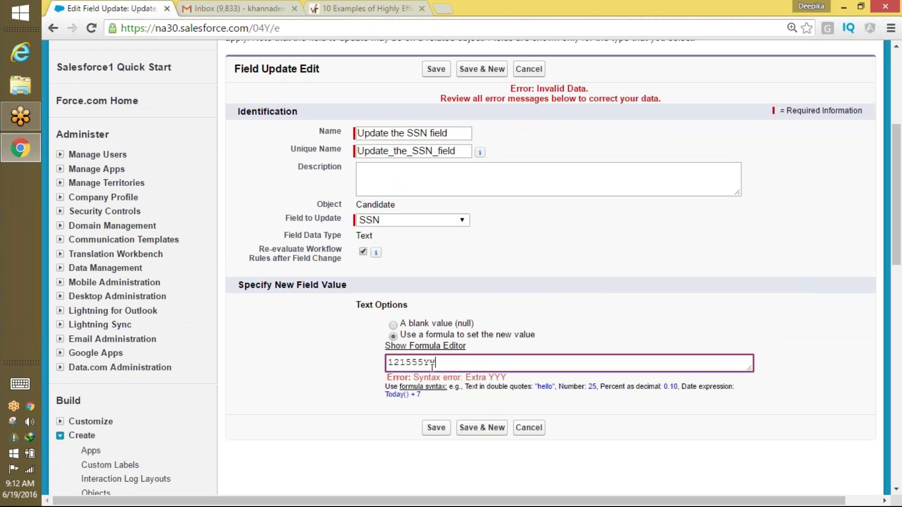
pyautogui.moveTo(423, 362); pyautogui.dragTo(440, 361)
pyautogui.press('BackSpace')
pyautogui.click(437, 428)
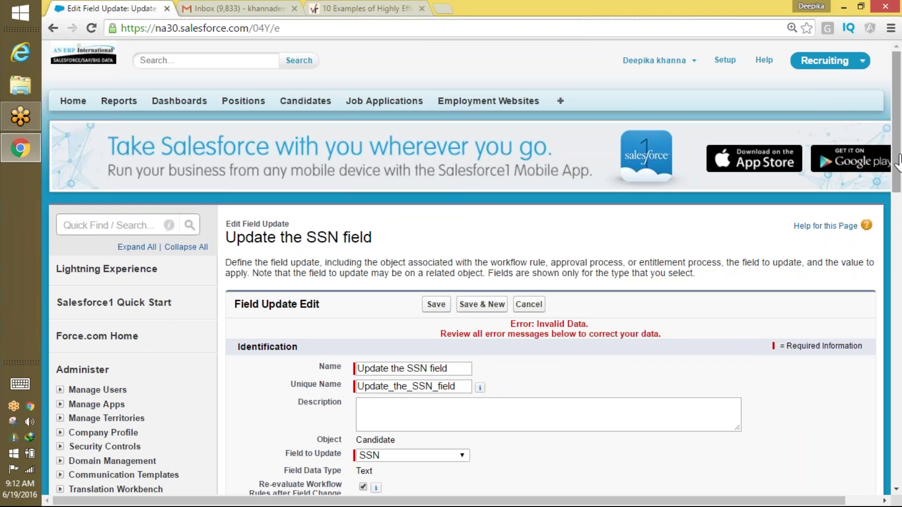
# Change the formula number to 1212 and try saving again.
pyautogui.scroll(-6, 876, 252)
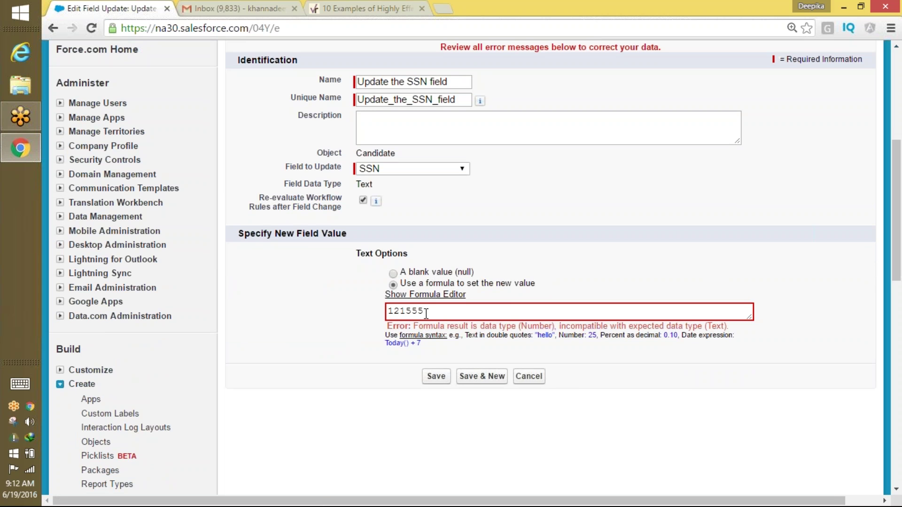
pyautogui.moveTo(425, 311); pyautogui.dragTo(407, 311)
pyautogui.press('BackSpace')
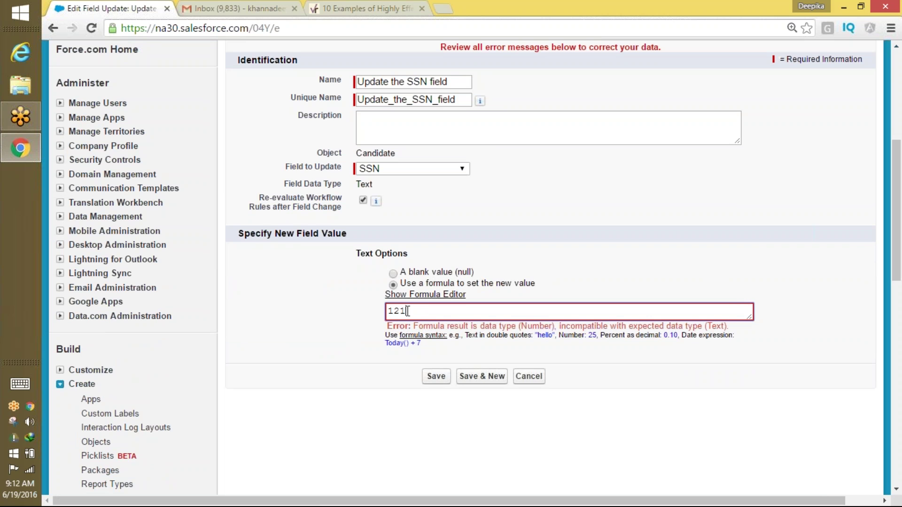
pyautogui.write('2')
pyautogui.click(436, 377)
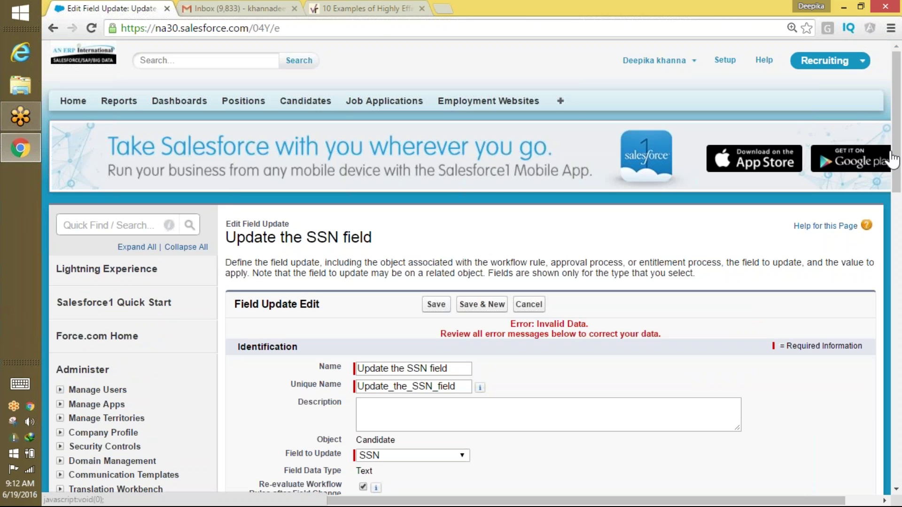
# Replace the formula with the quoted text "THHEH111" and save the field update.
pyautogui.hscroll(1, 891, 152)
pyautogui.moveTo(893, 175); pyautogui.dragTo(886, 291)
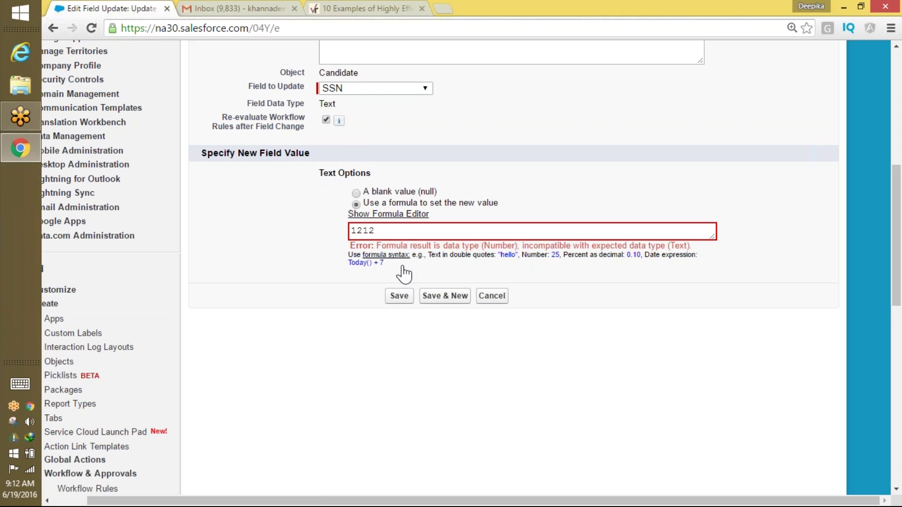
pyautogui.click(380, 230)
pyautogui.press('BackSpace')
pyautogui.press('BackSpace')
pyautogui.press('BackSpace')
pyautogui.press('BackSpace')
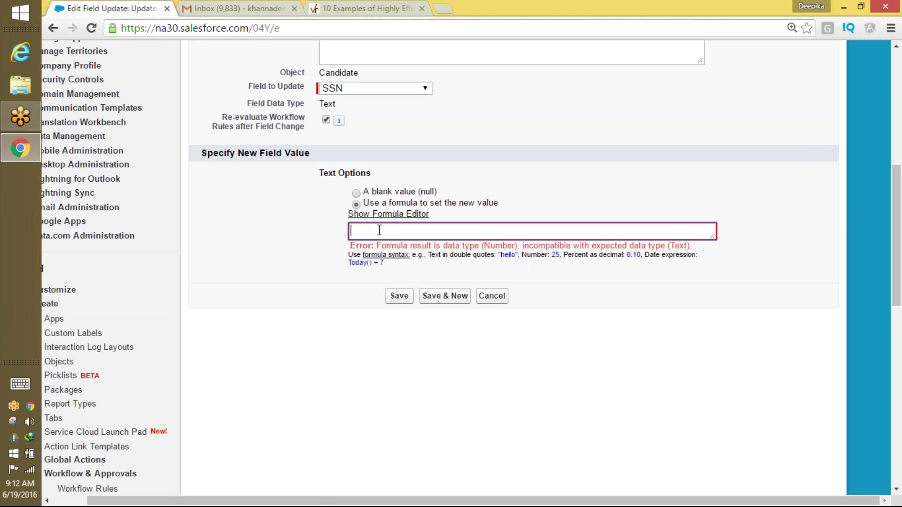
pyautogui.write('"THHEH111"')
pyautogui.click(399, 296)
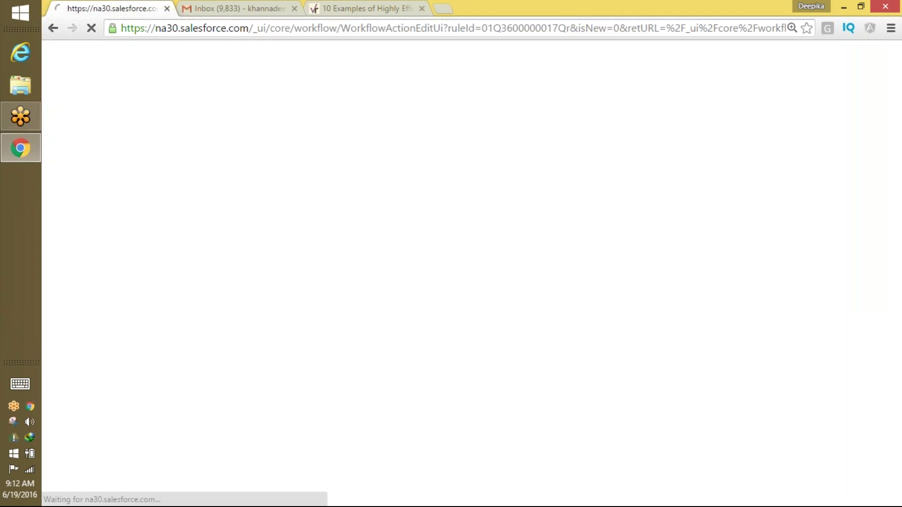
# Finish the 'Update the SSN field' rule and activate it, checking its Country equals US criteria.
pyautogui.scroll(-10, 866, 296)
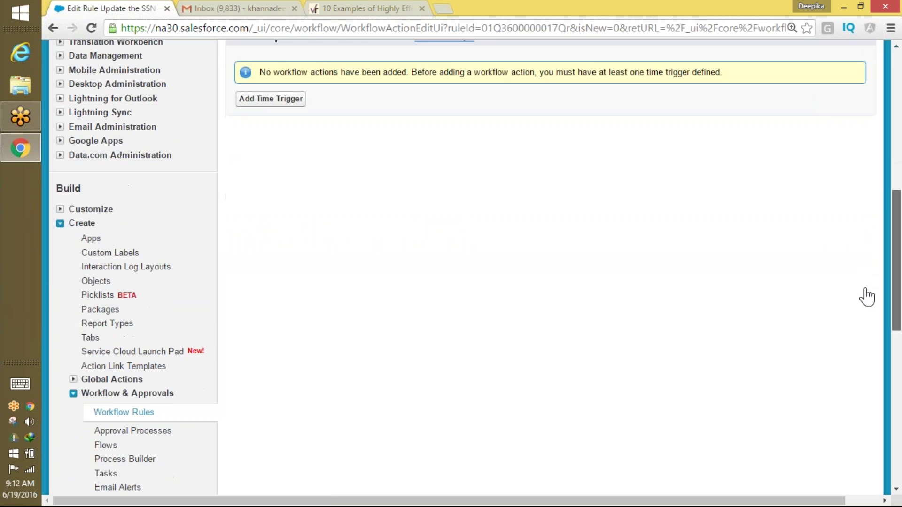
pyautogui.scroll(2, 867, 264)
pyautogui.scroll(3, 867, 263)
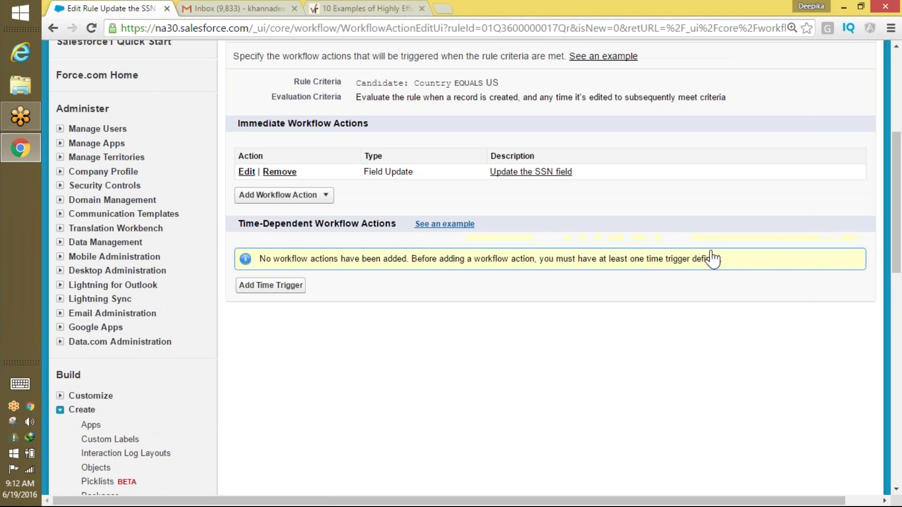
pyautogui.scroll(5, 893, 219)
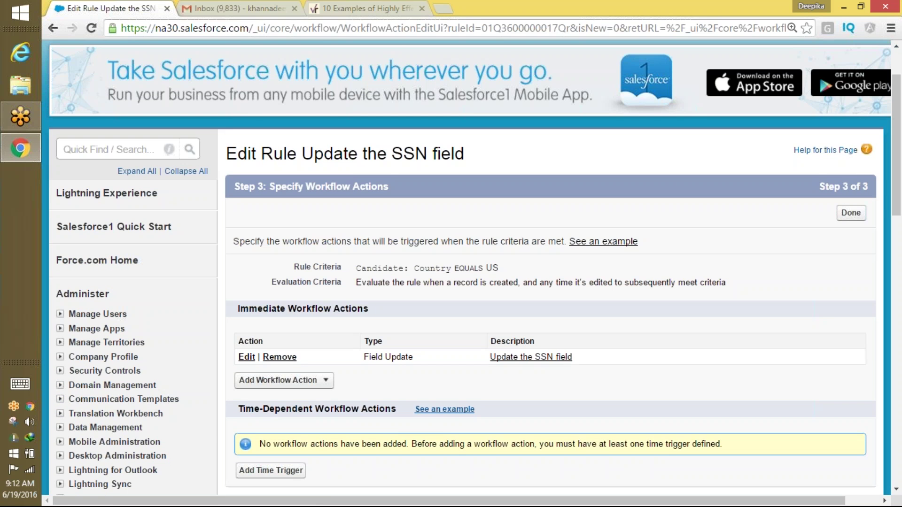
pyautogui.click(849, 215)
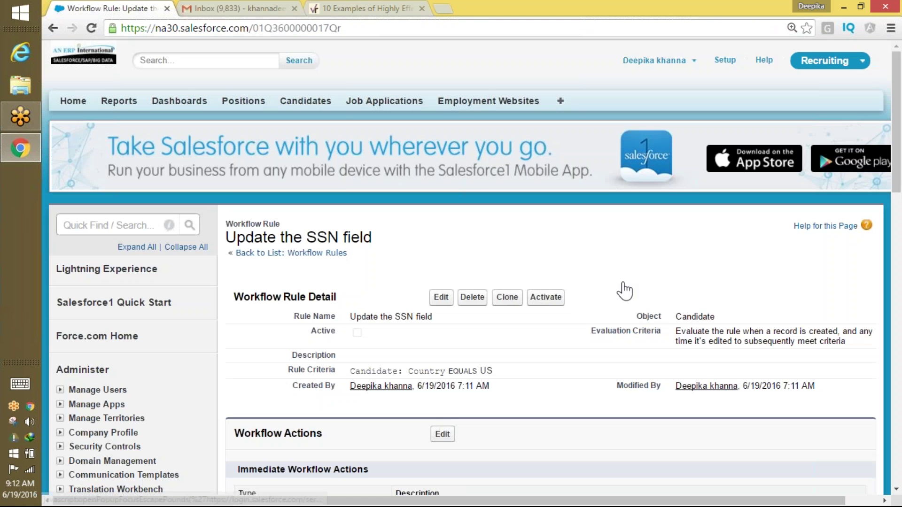
pyautogui.click(546, 297)
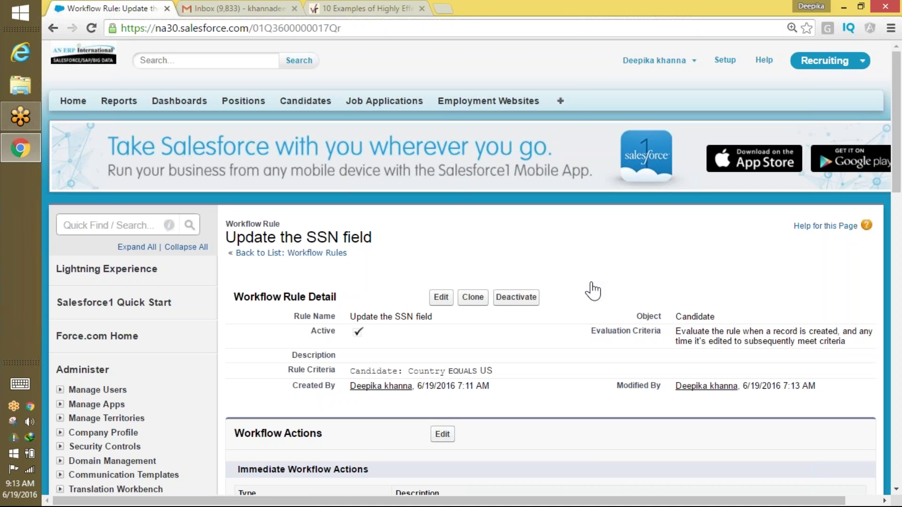
pyautogui.moveTo(514, 372); pyautogui.dragTo(415, 371)
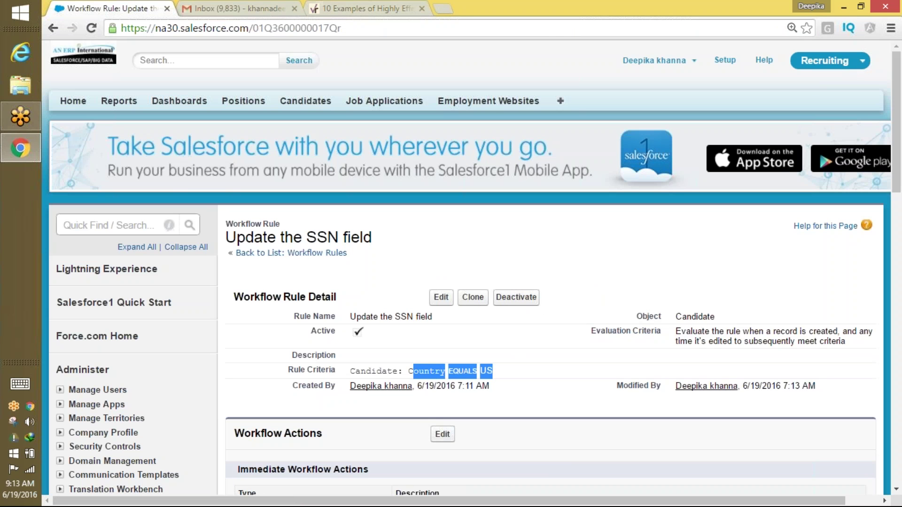
# Return to the browser and go to the Candidates records.
pyautogui.click(551, 21)
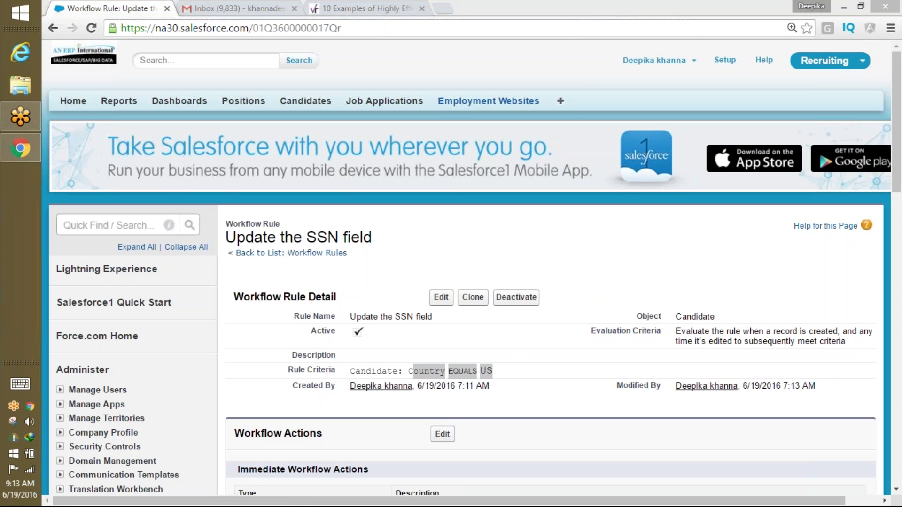
pyautogui.click(301, 96)
pyautogui.click(309, 112)
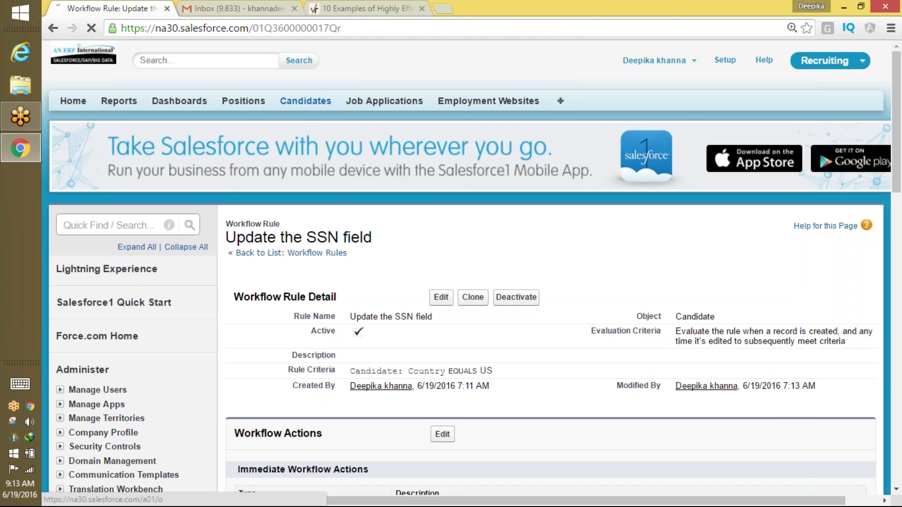
# Create a new candidate with the first and last names entered and Country US, leaving SSN blank.
pyautogui.click(435, 208)
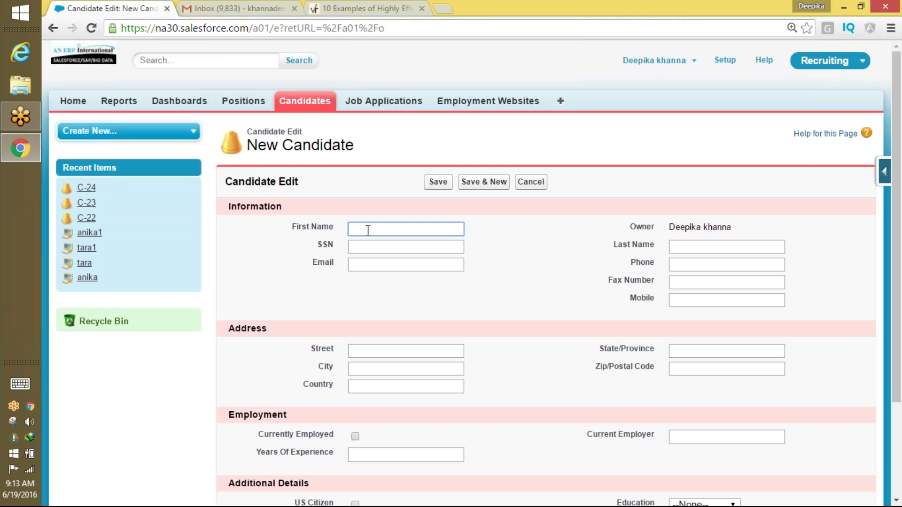
pyautogui.write('ka')
pyautogui.press('Tab')
pyautogui.press('Tab')
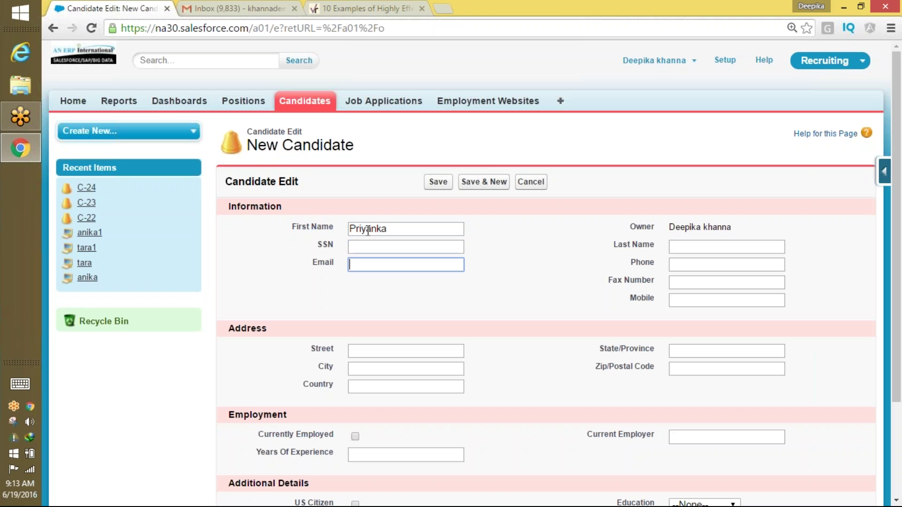
pyautogui.click(687, 245)
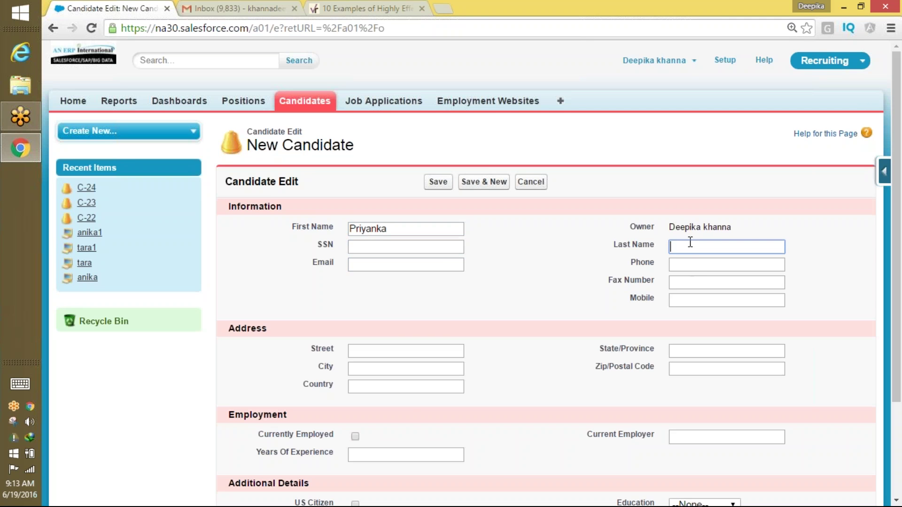
pyautogui.click(432, 270)
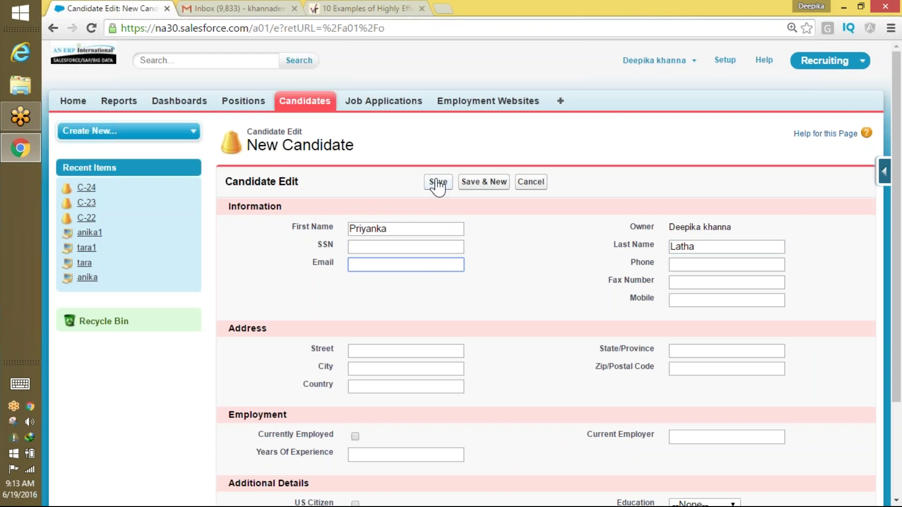
pyautogui.click(394, 381)
pyautogui.write('US')
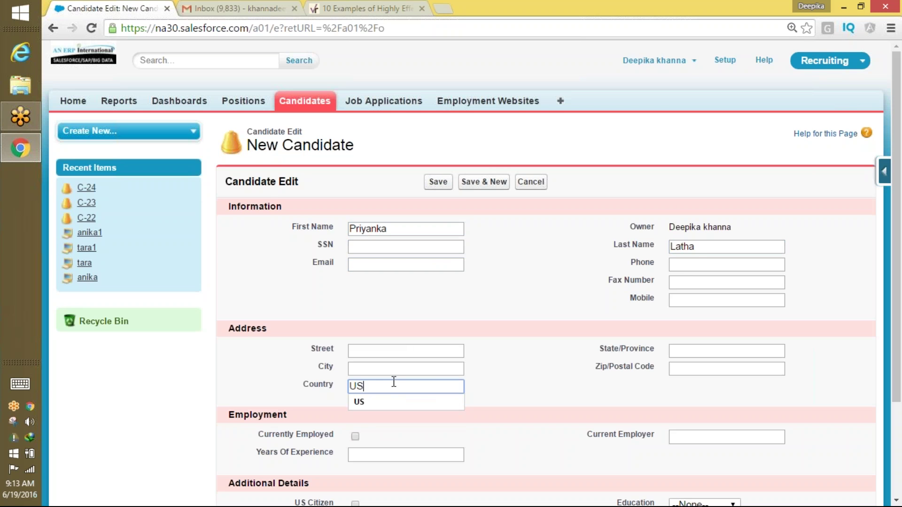
pyautogui.press('Down')
pyautogui.click(372, 403)
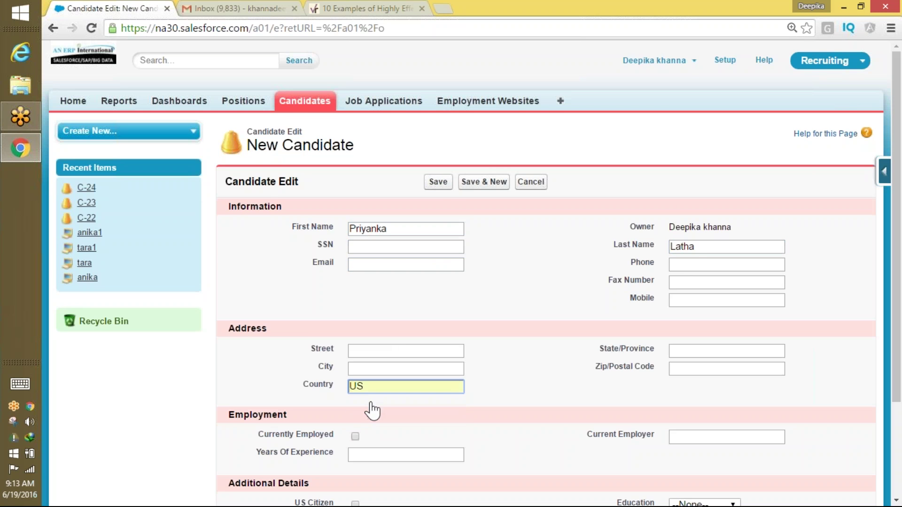
pyautogui.click(439, 182)
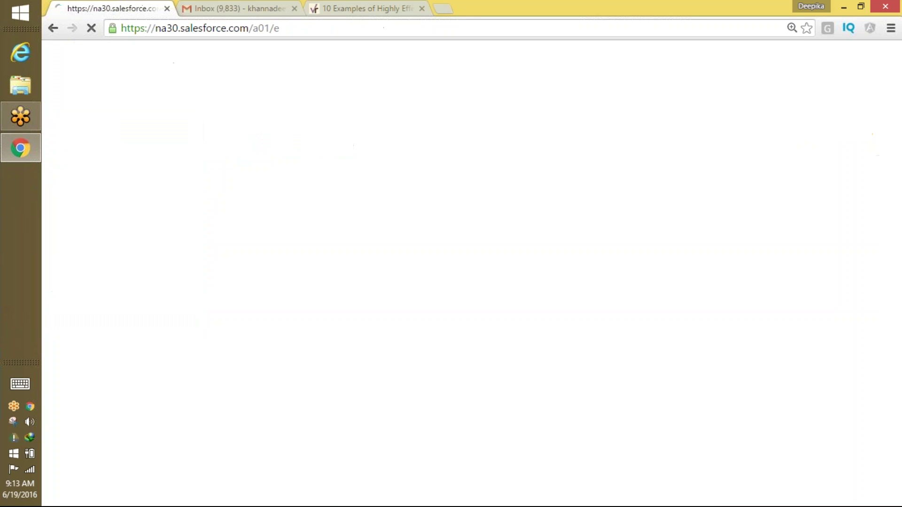
# Check C-25's auto-filled SSN THHEH111 and Country, then return to Candidates home unchanged.
pyautogui.doubleClick(345, 264)
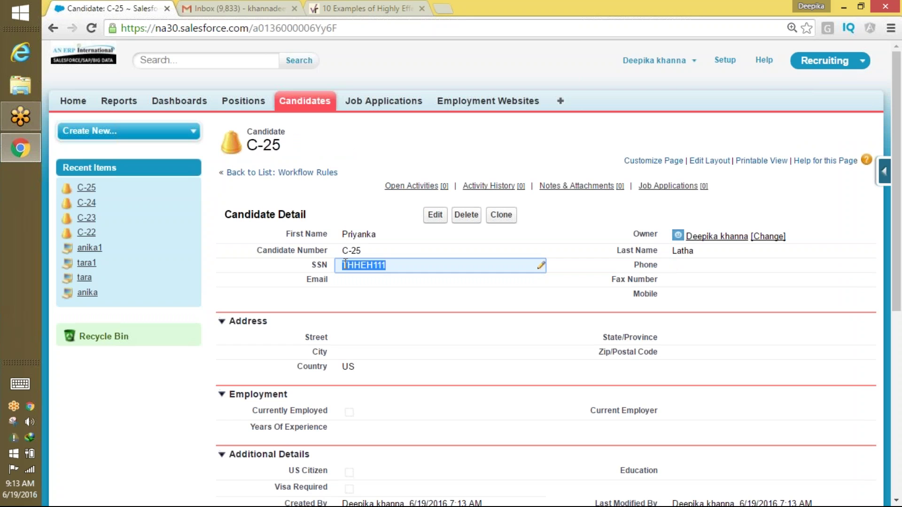
pyautogui.moveTo(345, 264); pyautogui.dragTo(348, 264)
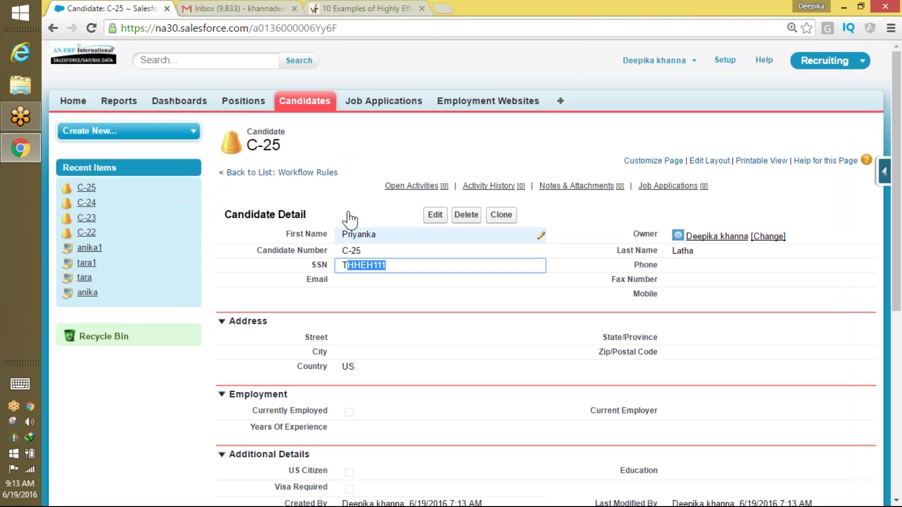
pyautogui.click(348, 169)
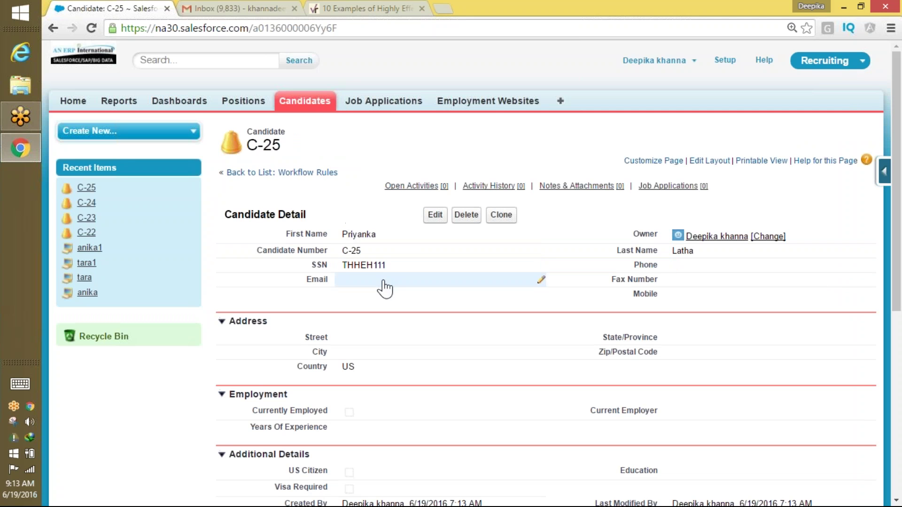
pyautogui.moveTo(389, 266); pyautogui.dragTo(342, 266)
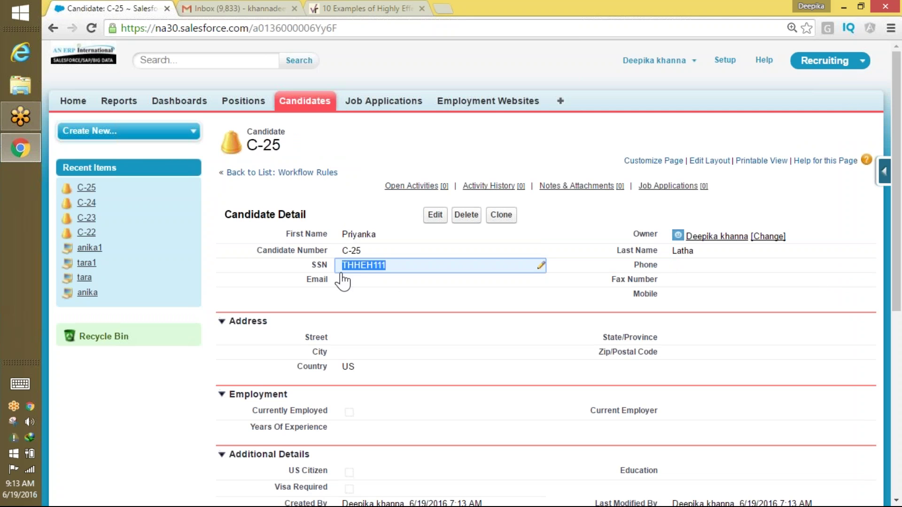
pyautogui.doubleClick(370, 372)
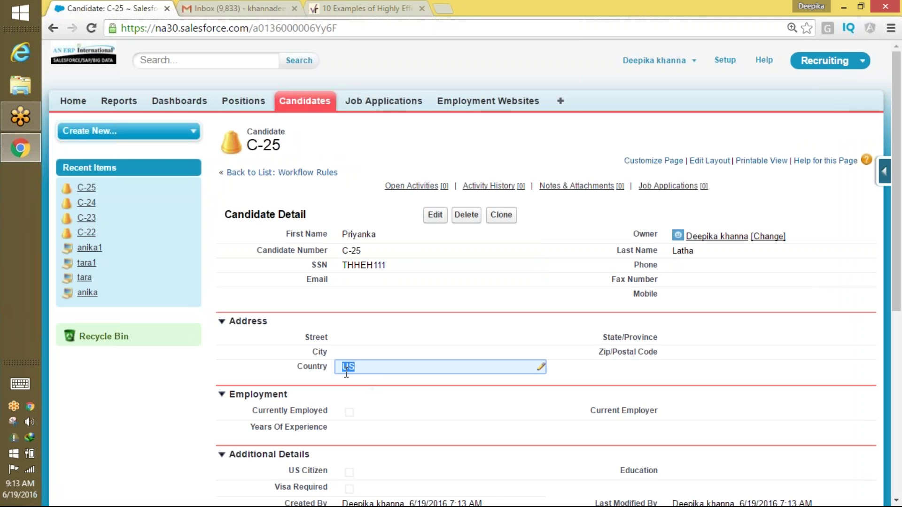
pyautogui.click(435, 215)
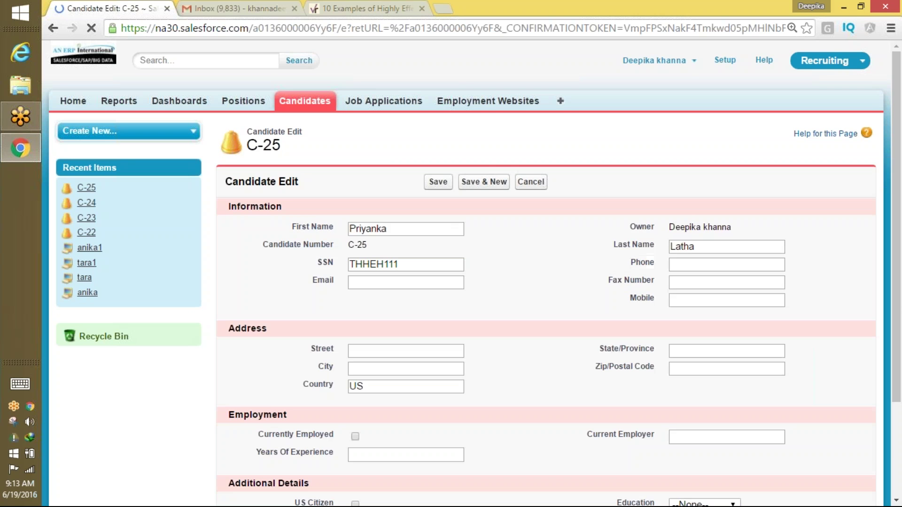
pyautogui.click(360, 389)
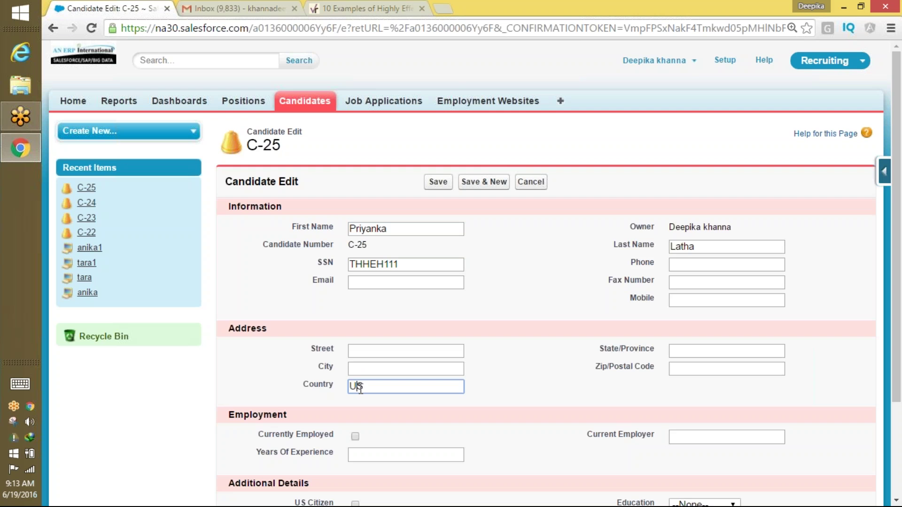
pyautogui.click(304, 101)
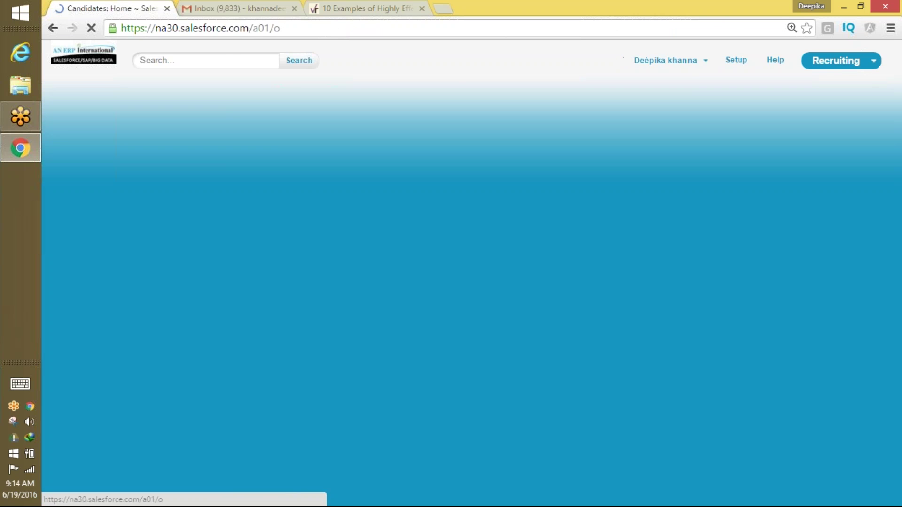
# Add a new candidate with the first and last names entered and Country India, leaving SSN blank.
pyautogui.click(435, 208)
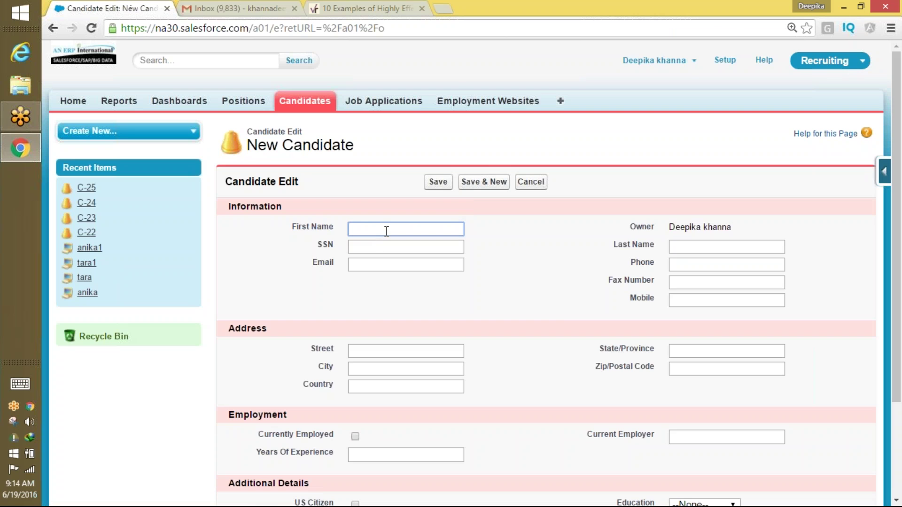
pyautogui.write('Pr')
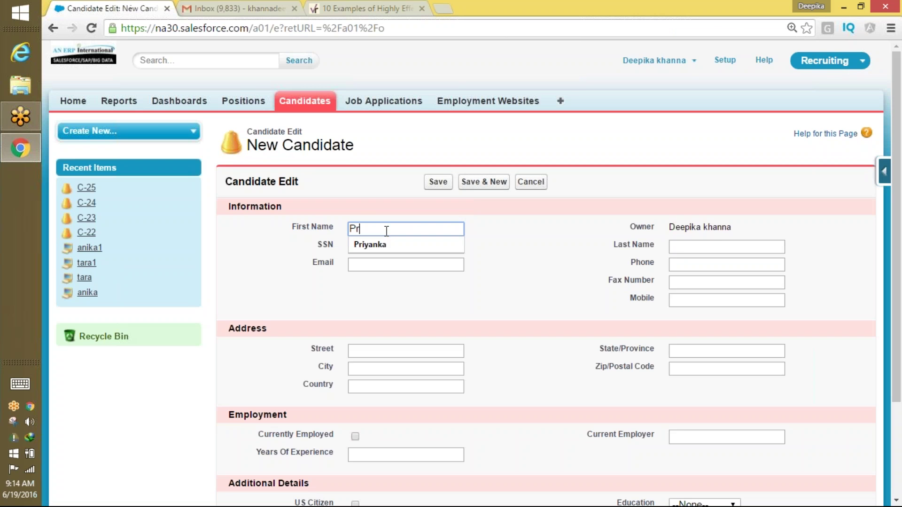
pyautogui.write('eeti')
pyautogui.press('Tab')
pyautogui.press('Tab')
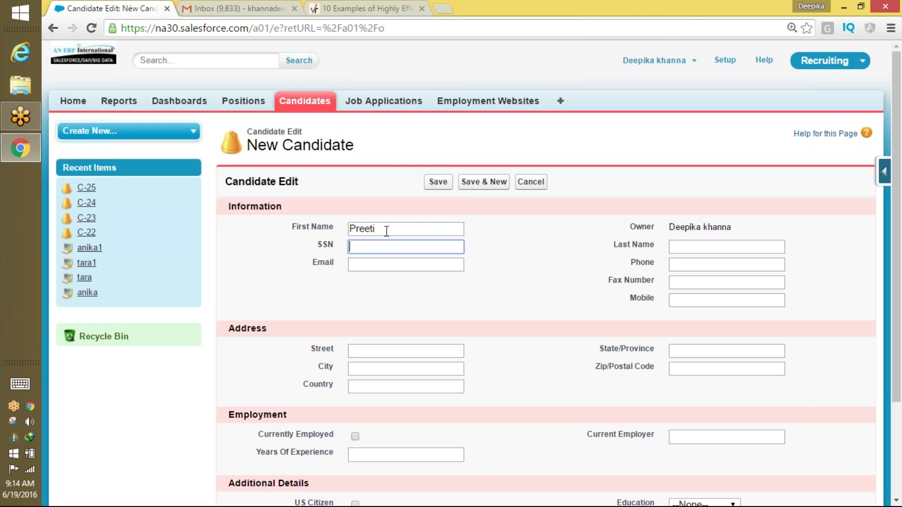
pyautogui.click(686, 243)
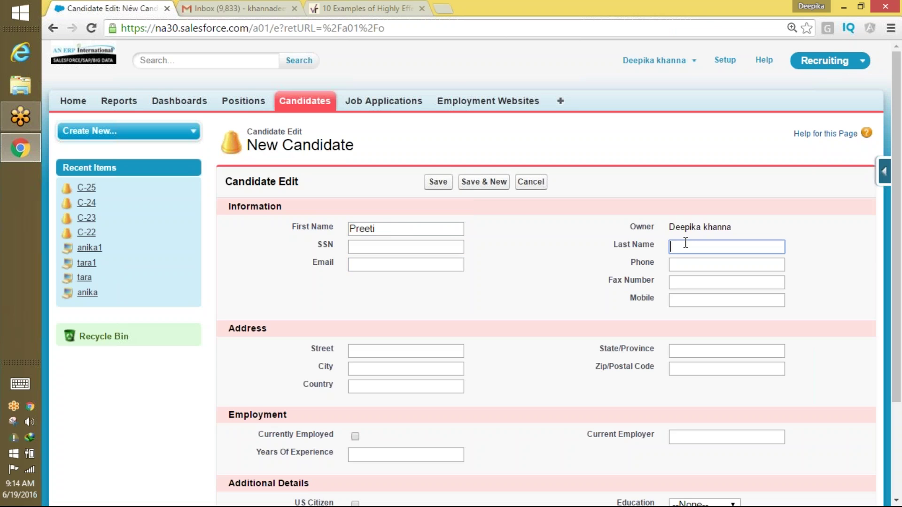
pyautogui.write('Zinta')
pyautogui.click(420, 387)
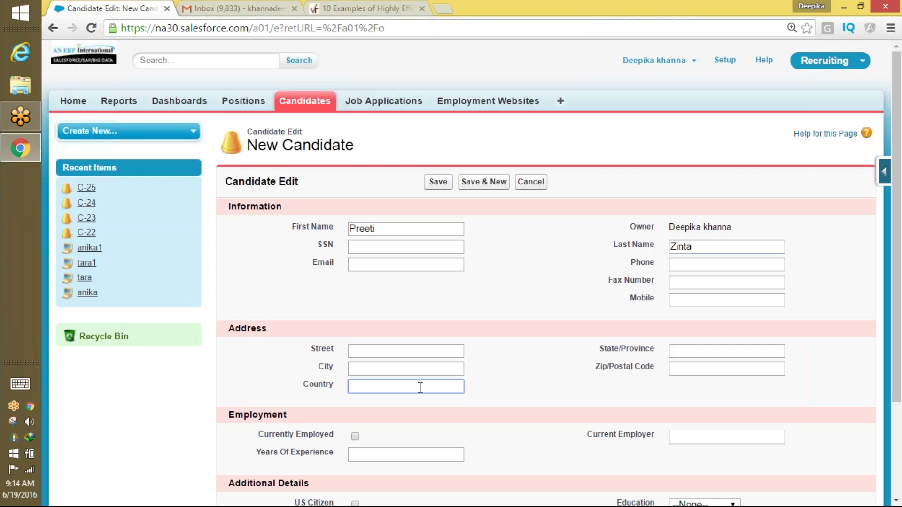
pyautogui.write('India')
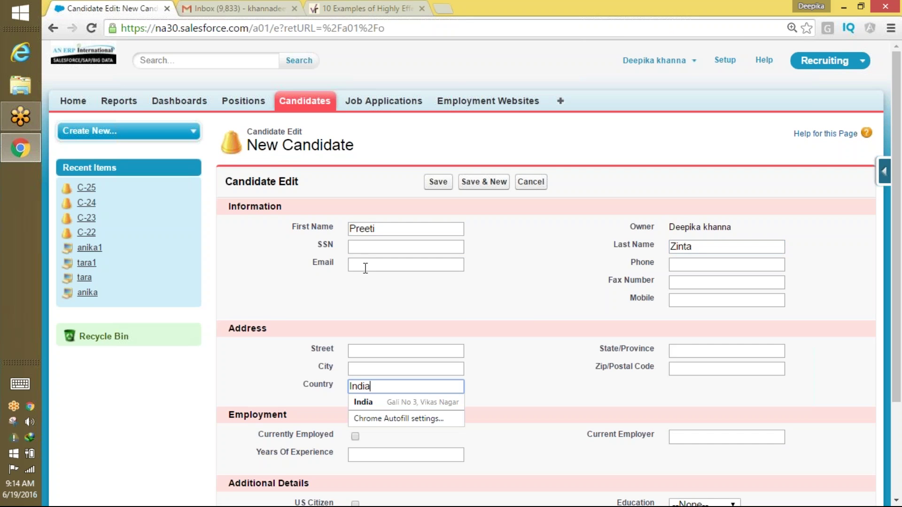
pyautogui.click(437, 182)
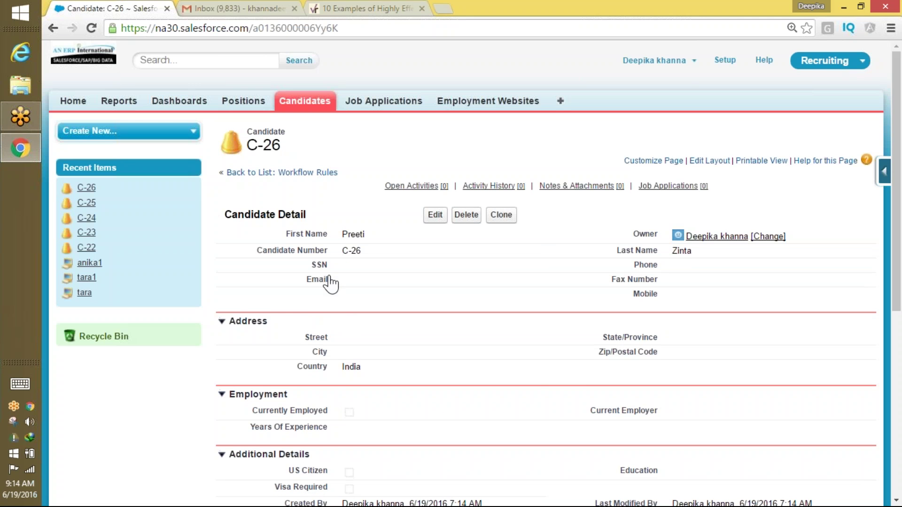
# Change candidate C-26's Country from India to US and save.
pyautogui.click(435, 215)
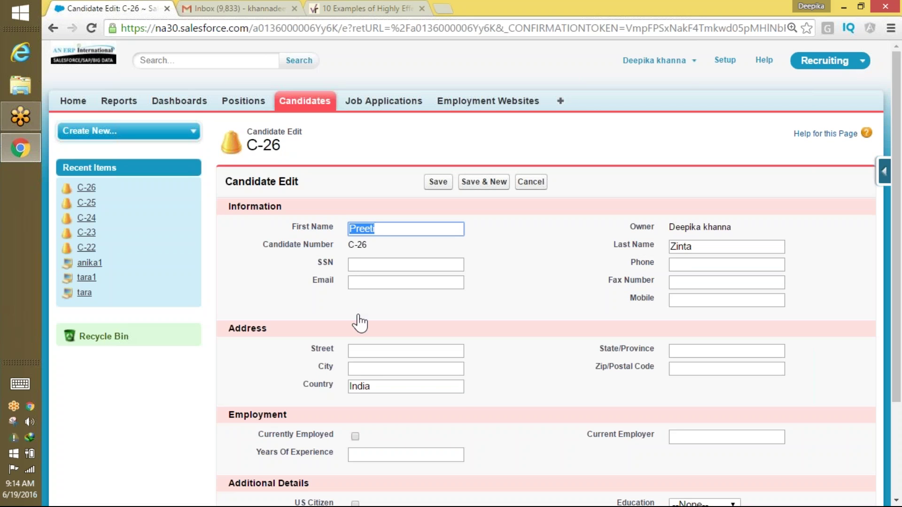
pyautogui.doubleClick(360, 386)
pyautogui.write('US')
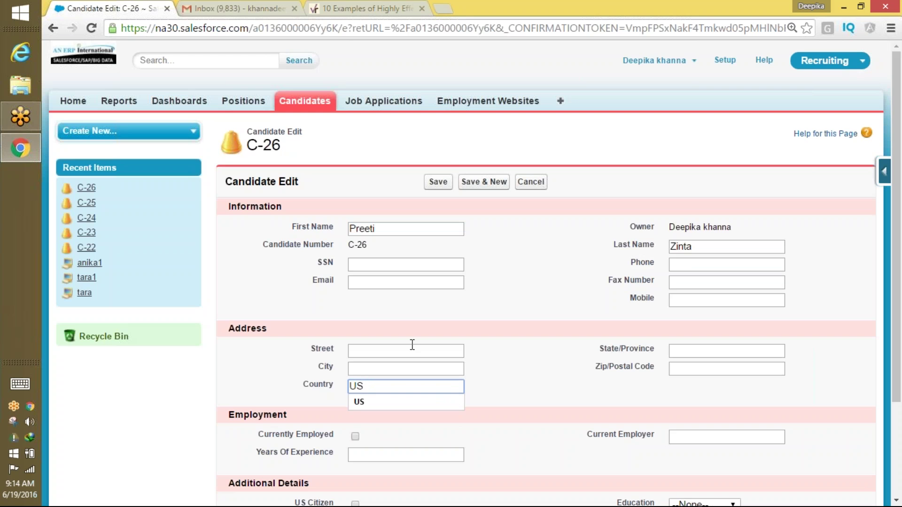
pyautogui.click(443, 182)
pyautogui.click(439, 182)
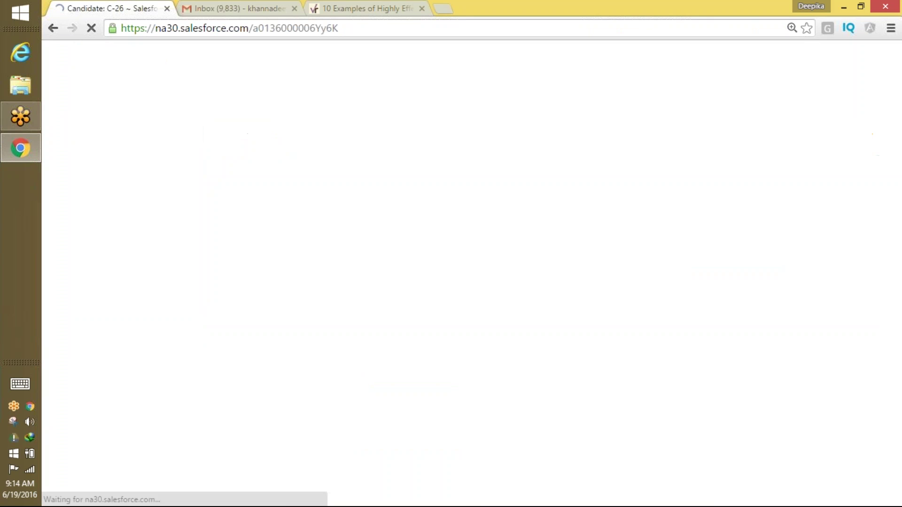
# Append 1 to C-26's Country so it reads US1, and save.
pyautogui.doubleClick(346, 265)
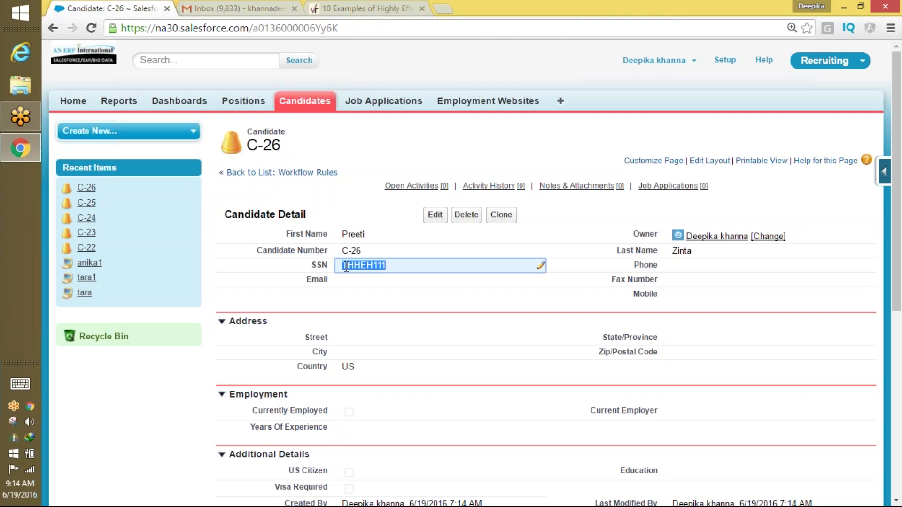
pyautogui.click(433, 216)
pyautogui.click(371, 387)
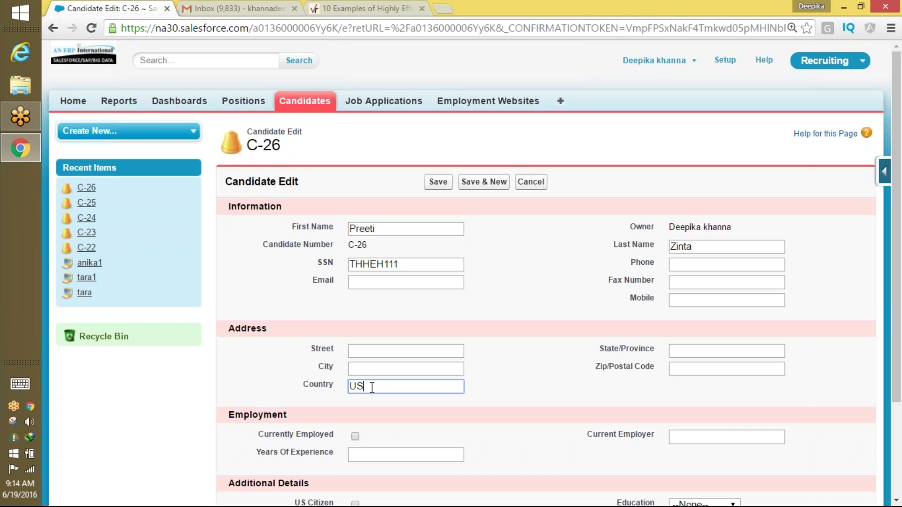
pyautogui.write('1')
pyautogui.click(442, 184)
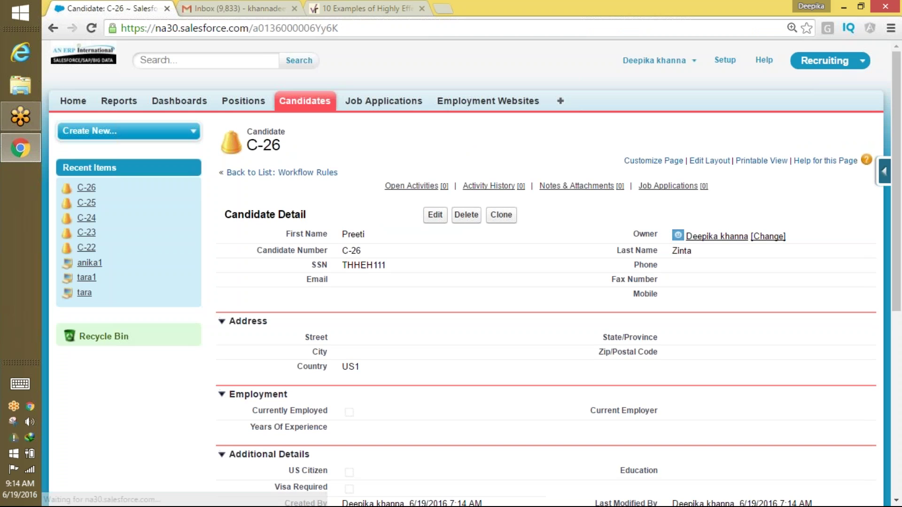
# Delete the trailing 1 so C-26's Country is US again, save, then go to Setup.
pyautogui.doubleClick(398, 267)
pyautogui.moveTo(398, 267); pyautogui.dragTo(347, 267)
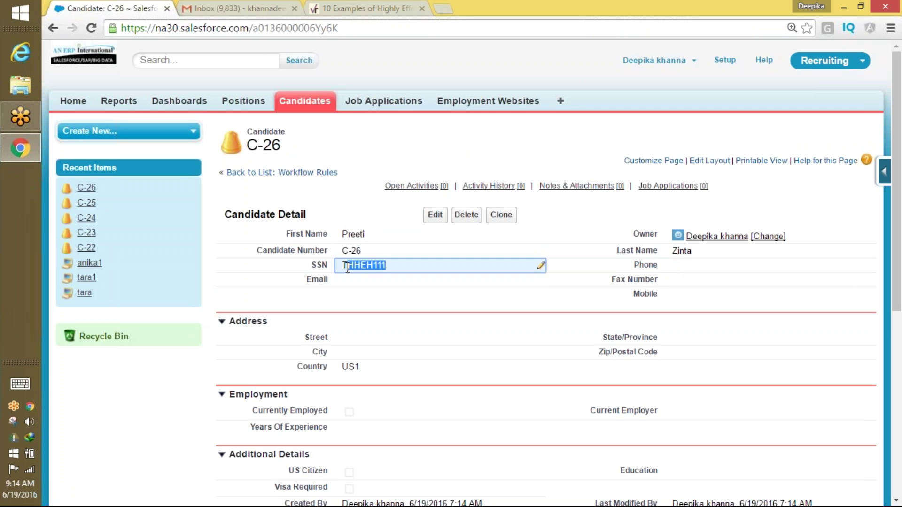
pyautogui.click(435, 216)
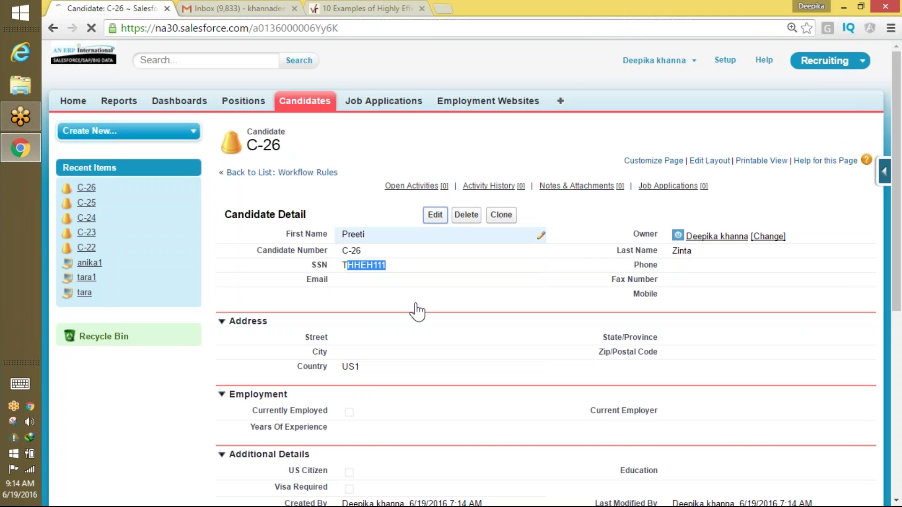
pyautogui.click(376, 384)
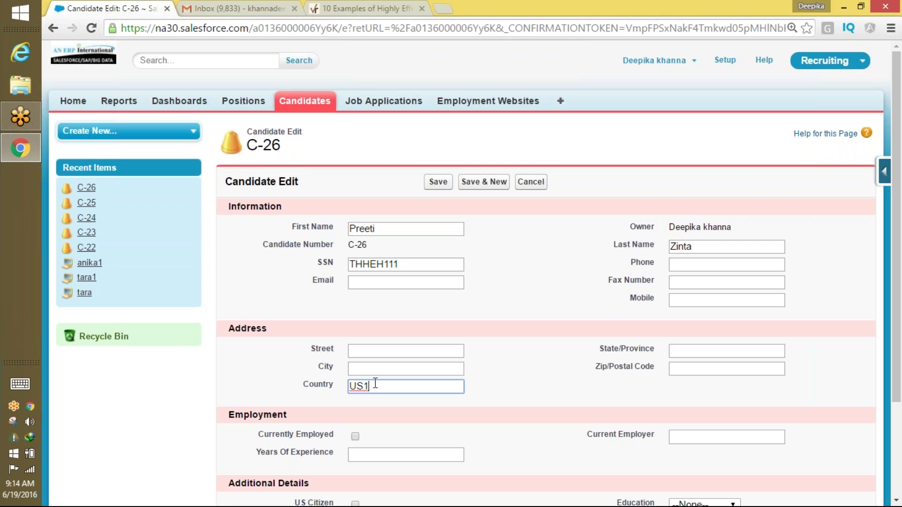
pyautogui.press('BackSpace')
pyautogui.click(435, 183)
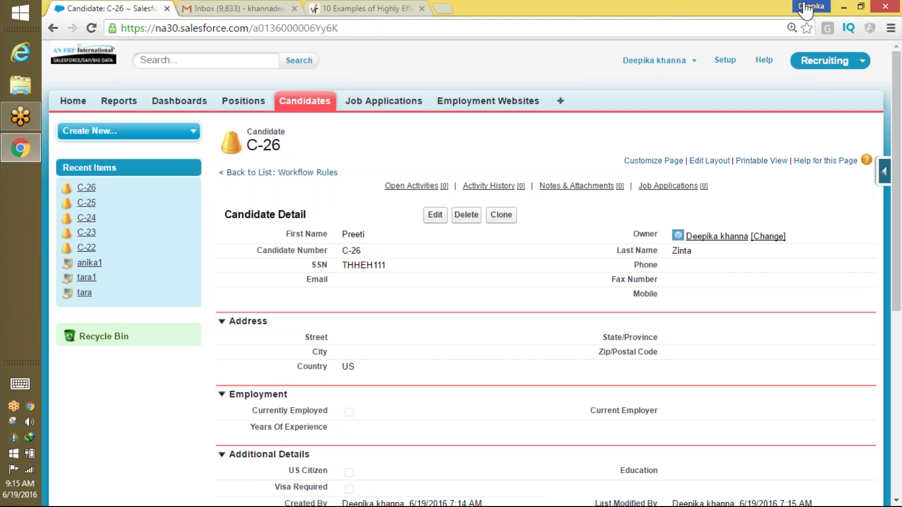
pyautogui.click(730, 61)
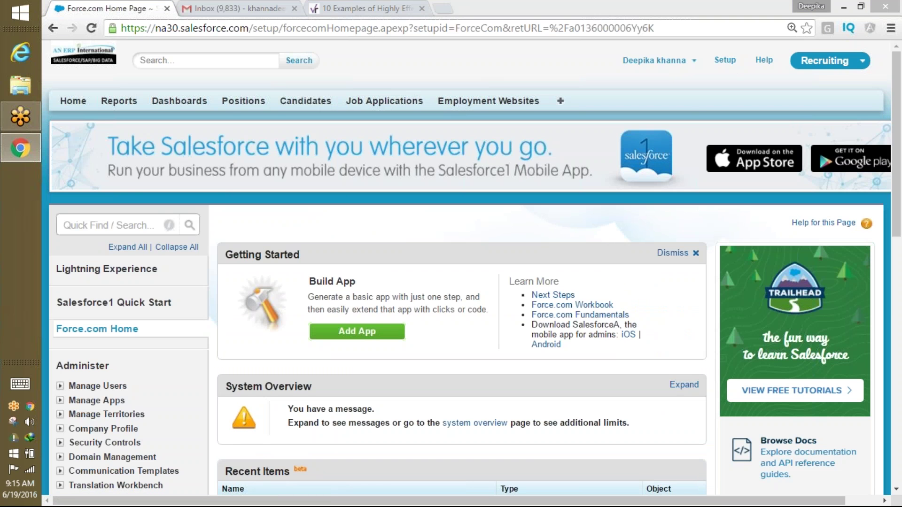
# Find Workflow Rules through Quick Find 'workflo', continue past the intro, and start a New Rule.
pyautogui.click(126, 224)
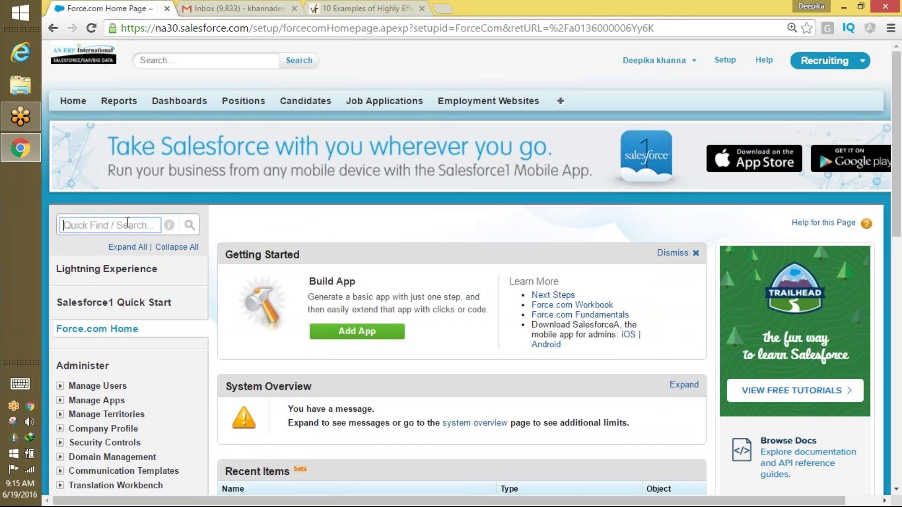
pyautogui.write('wor')
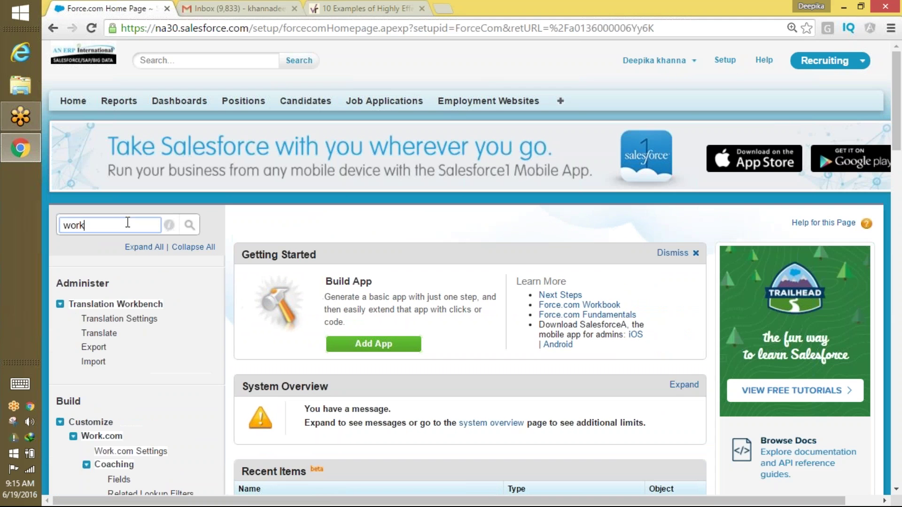
pyautogui.write('kflo')
pyautogui.click(125, 333)
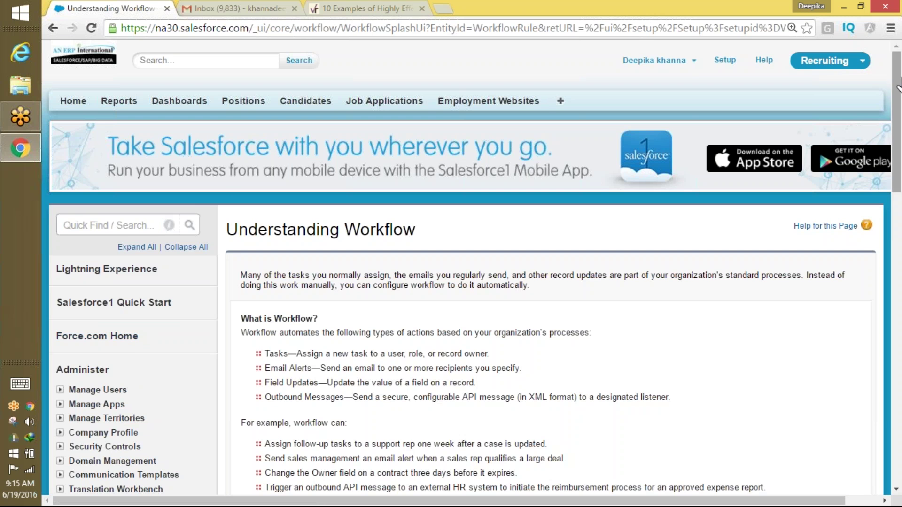
pyautogui.moveTo(896, 84); pyautogui.dragTo(886, 178)
pyautogui.click(261, 338)
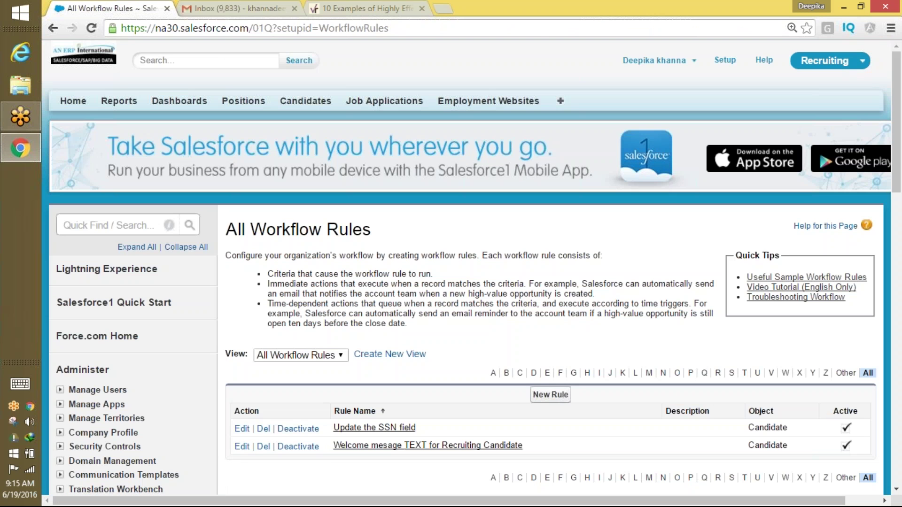
pyautogui.scroll(-3, 619, 242)
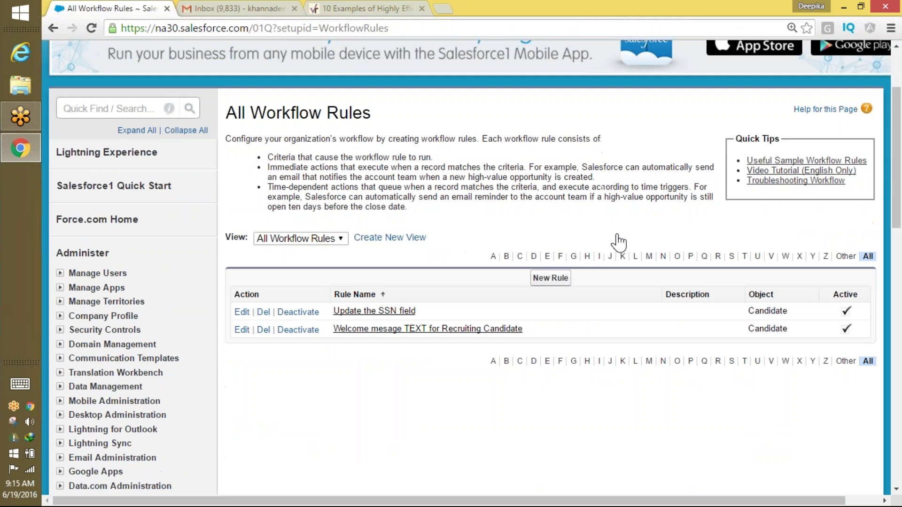
pyautogui.click(550, 278)
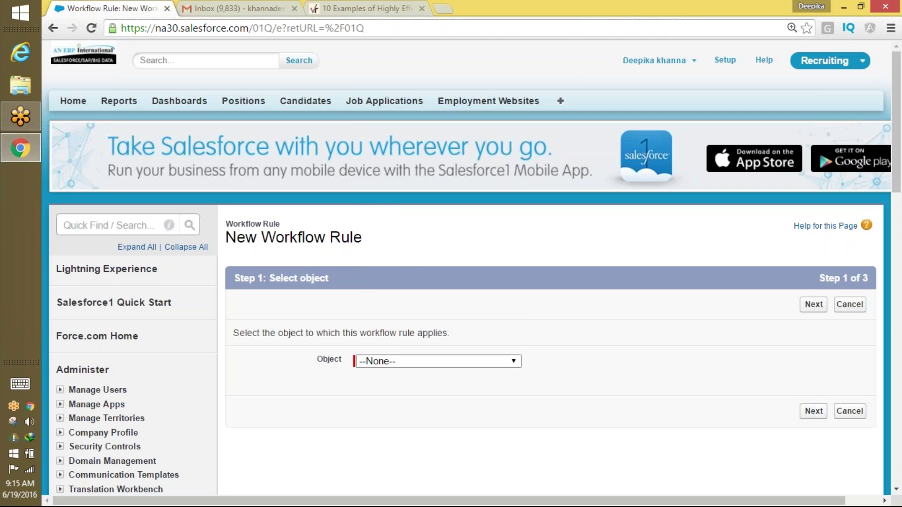
# Choose Position as the rule's object and name the rule 'Update the max pay'.
pyautogui.click(442, 362)
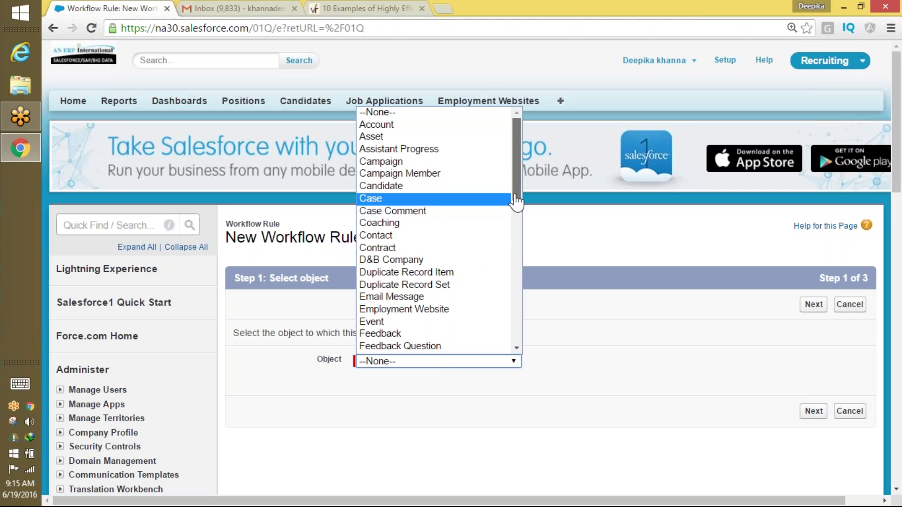
pyautogui.moveTo(517, 201); pyautogui.dragTo(503, 324)
pyautogui.click(446, 295)
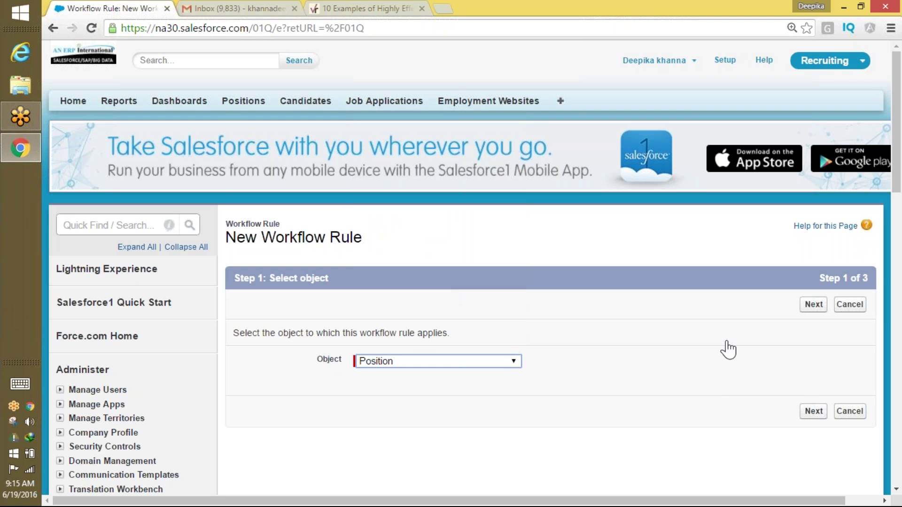
pyautogui.click(813, 305)
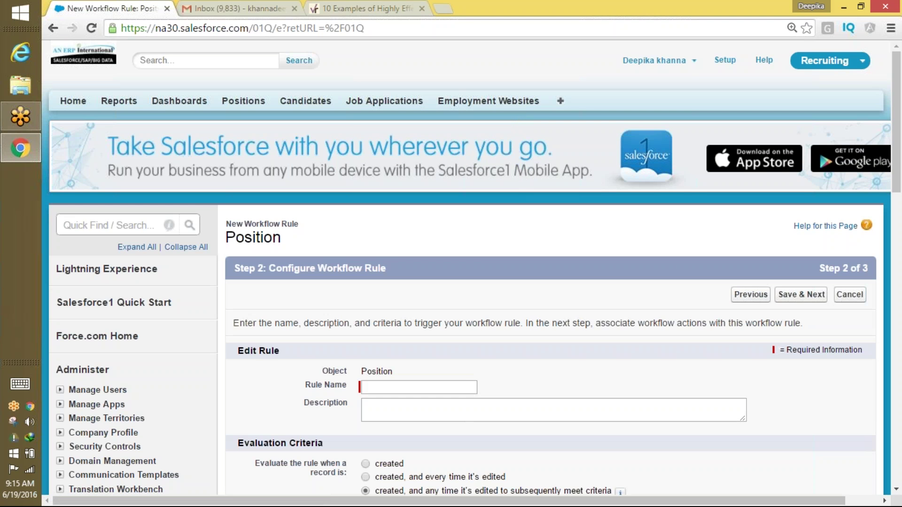
pyautogui.click(385, 389)
pyautogui.write('Upda')
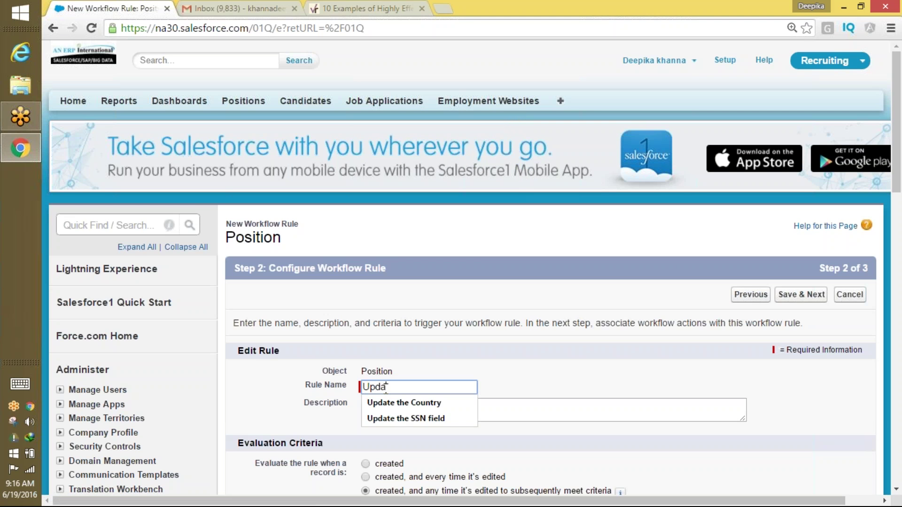
pyautogui.write('te the ma')
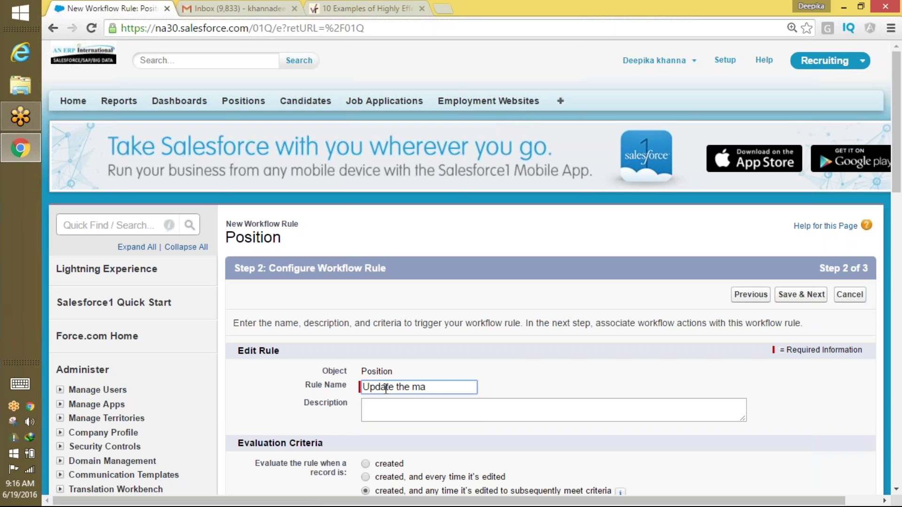
pyautogui.write('x pay')
# Set the criterion Position: Max Pay equals a blank value, then Save & Next.
pyautogui.scroll(-4, 662, 207)
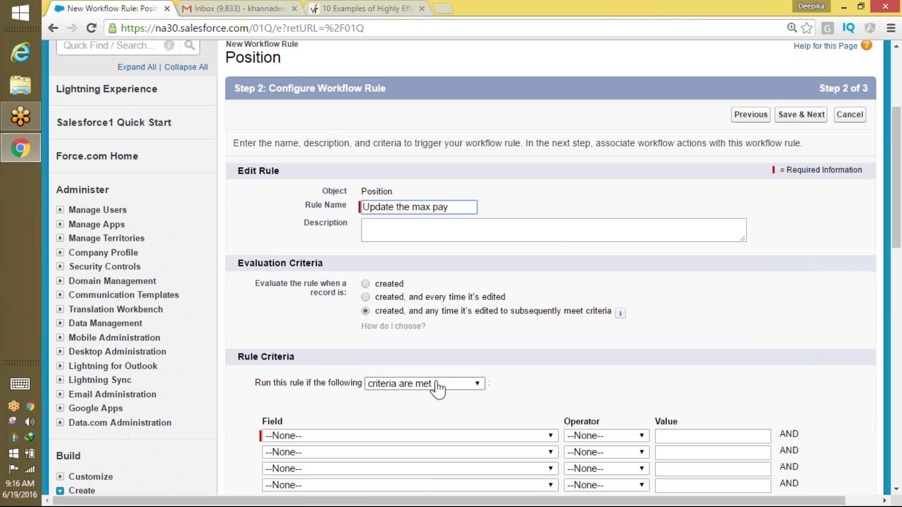
pyautogui.click(368, 436)
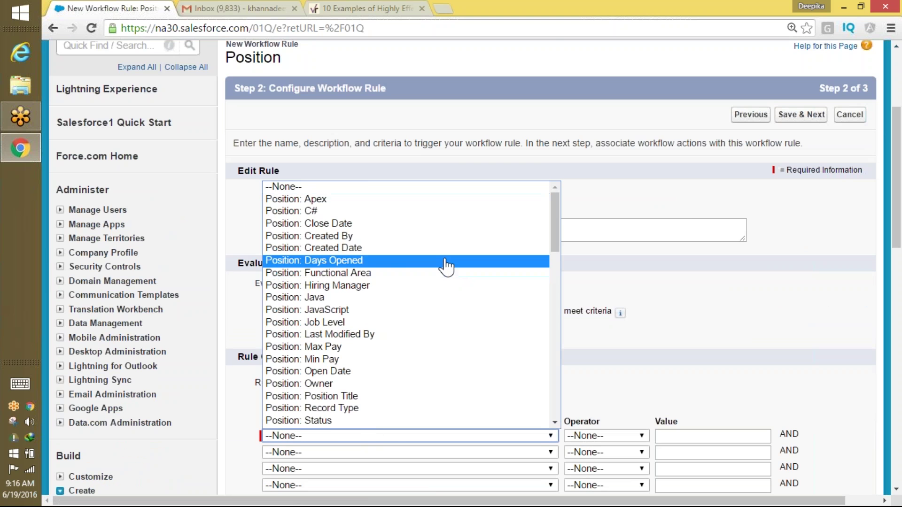
pyautogui.click(438, 347)
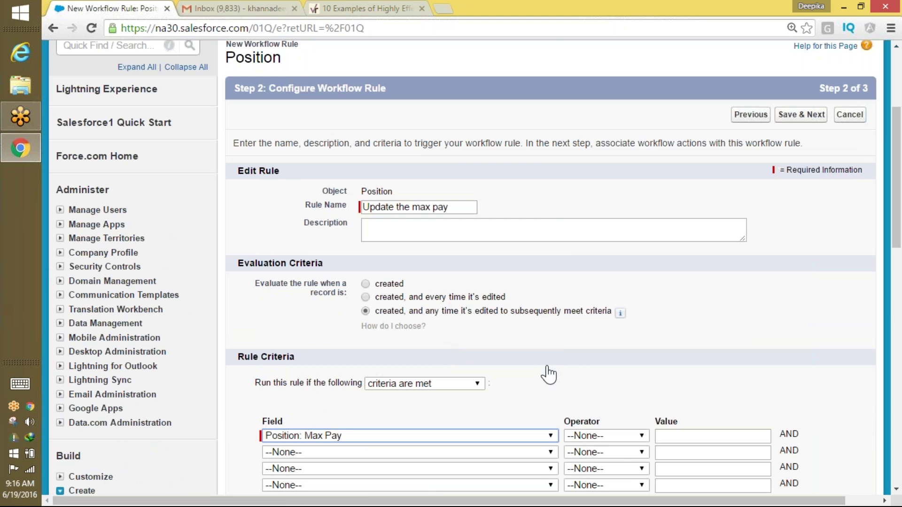
pyautogui.click(606, 436)
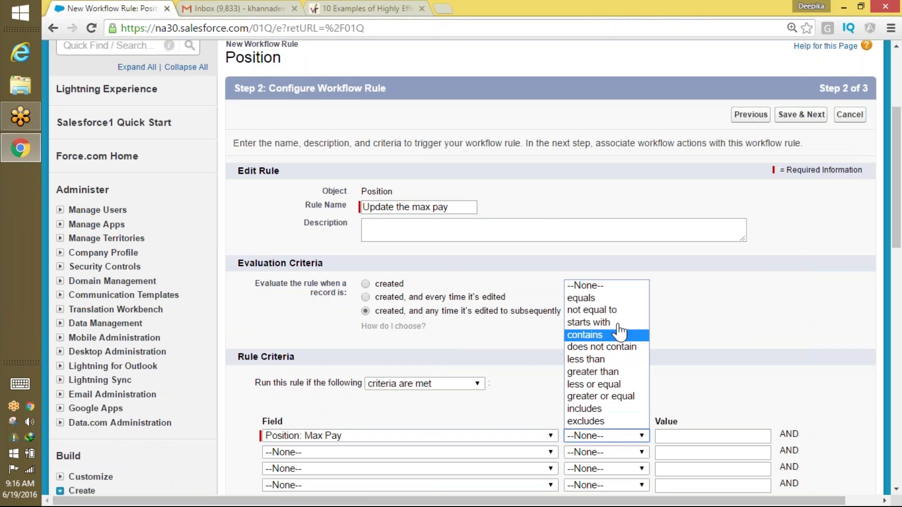
pyautogui.click(608, 300)
pyautogui.moveTo(896, 141); pyautogui.dragTo(896, 182)
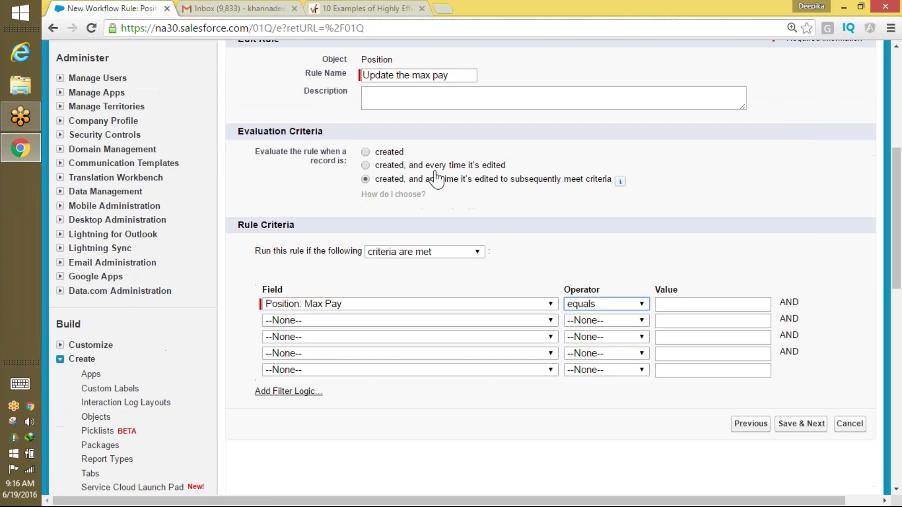
pyautogui.click(681, 303)
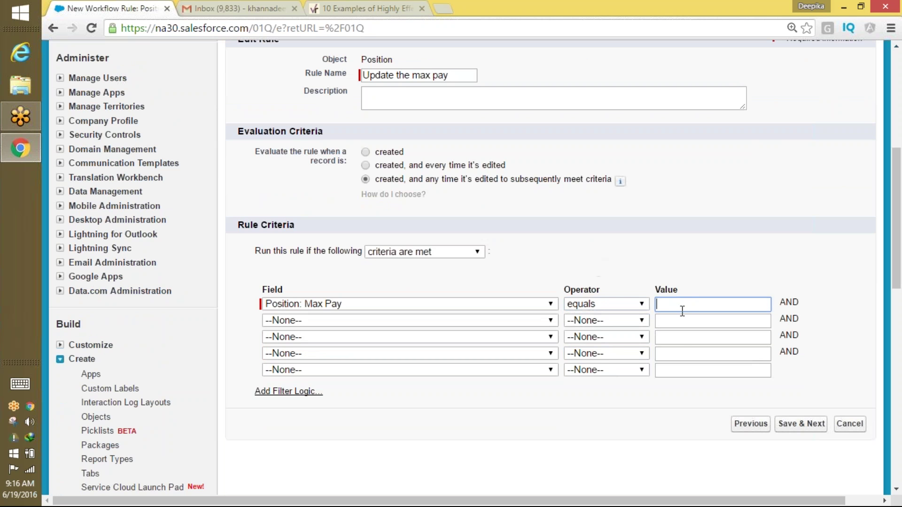
pyautogui.click(802, 423)
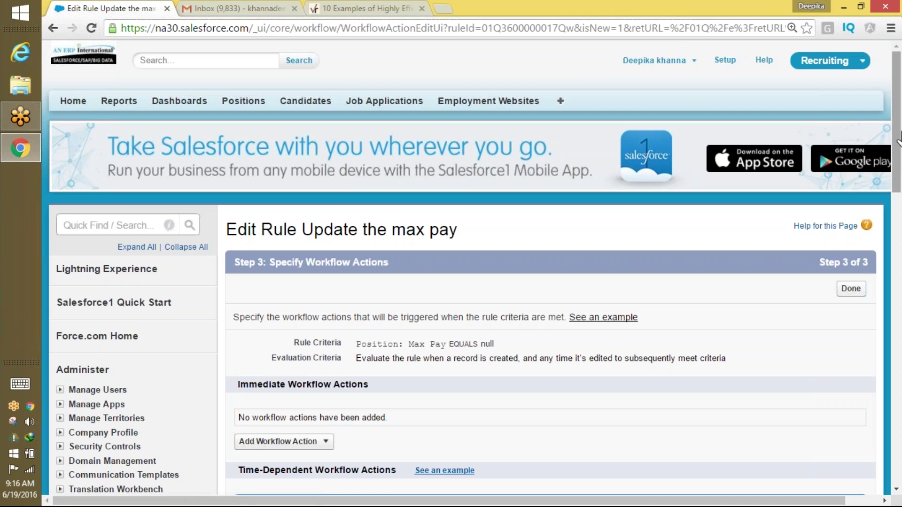
# Pick New Field Update from the Immediate Workflow Actions' Add Workflow Action list.
pyautogui.scroll(-5, 496, 191)
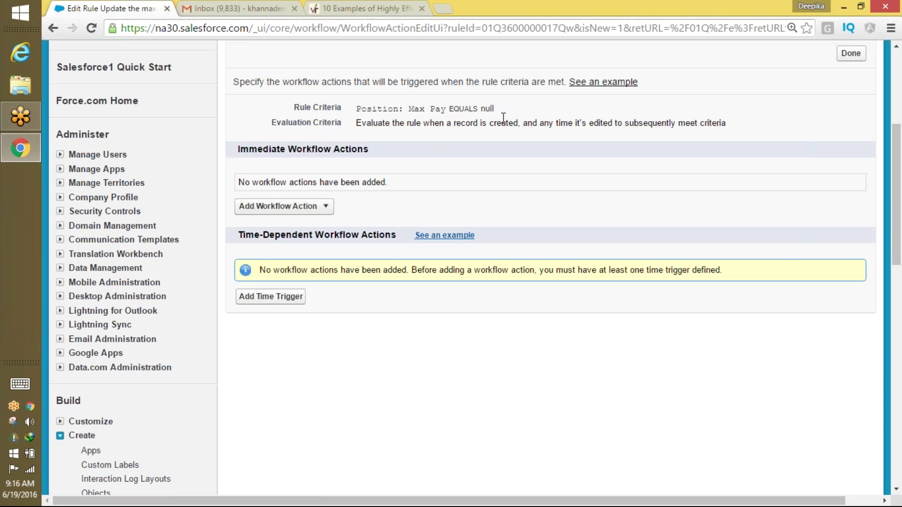
pyautogui.moveTo(497, 113); pyautogui.dragTo(417, 126)
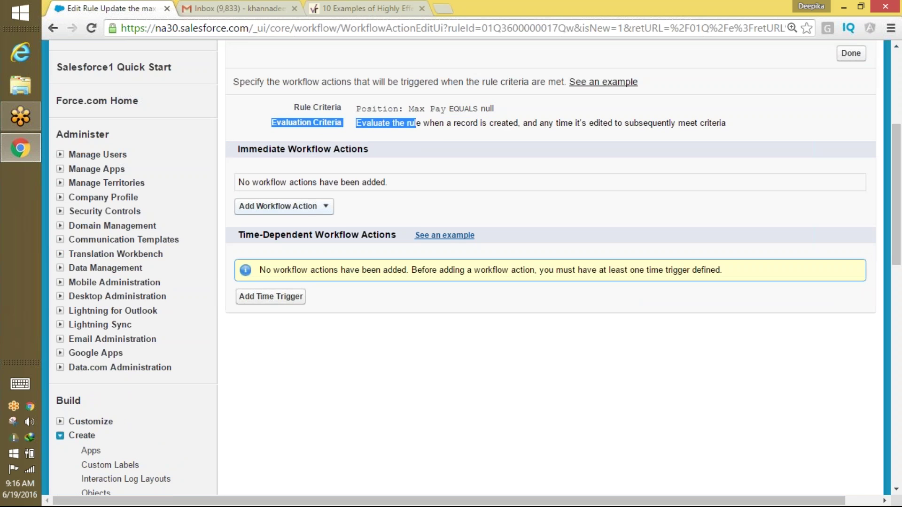
pyautogui.click(311, 207)
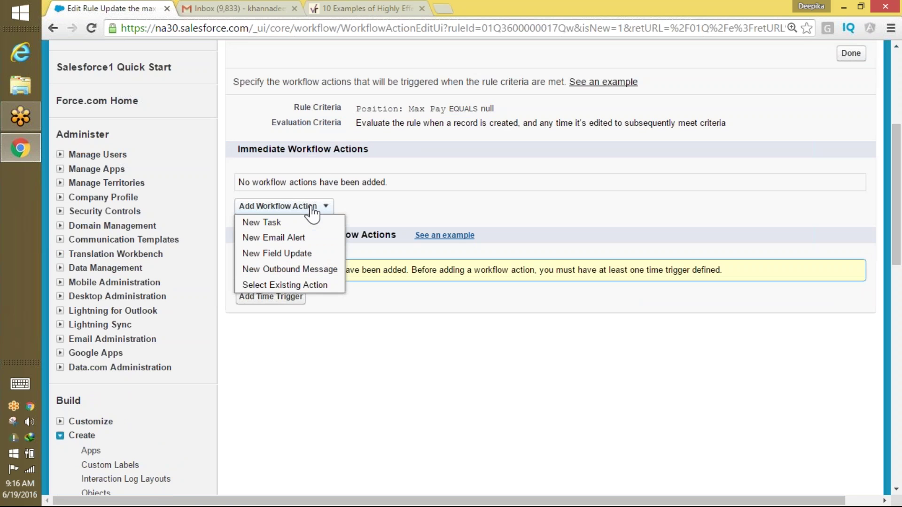
pyautogui.click(297, 254)
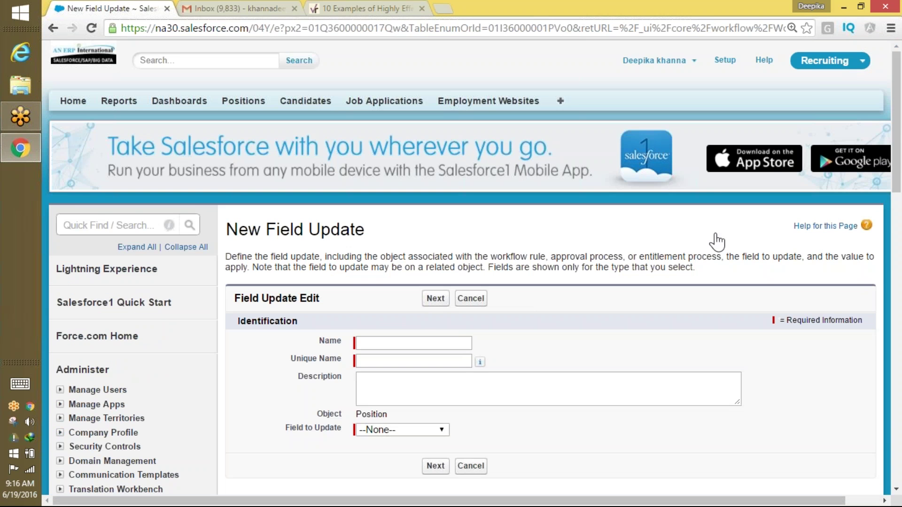
# Name the field update 'Update the Max pay' and choose Max Pay as the field to update.
pyautogui.scroll(-2, 422, 226)
pyautogui.click(421, 230)
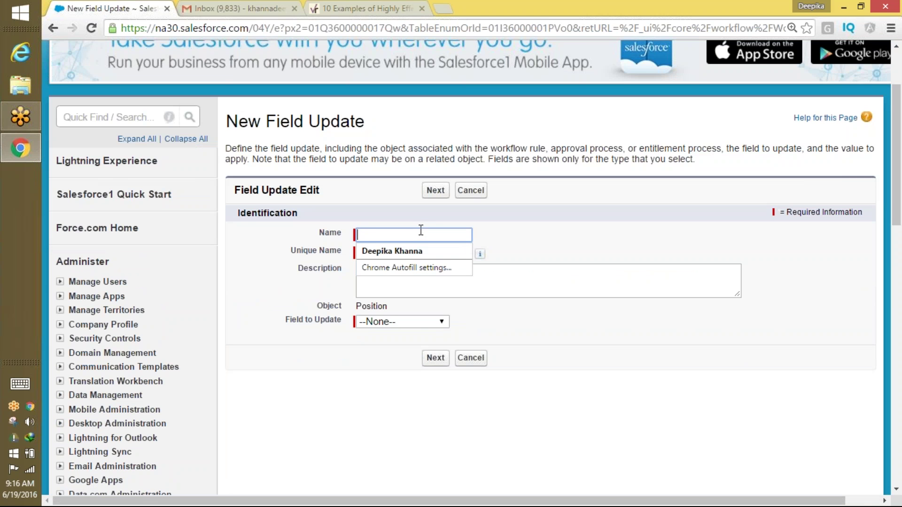
pyautogui.write('Updat')
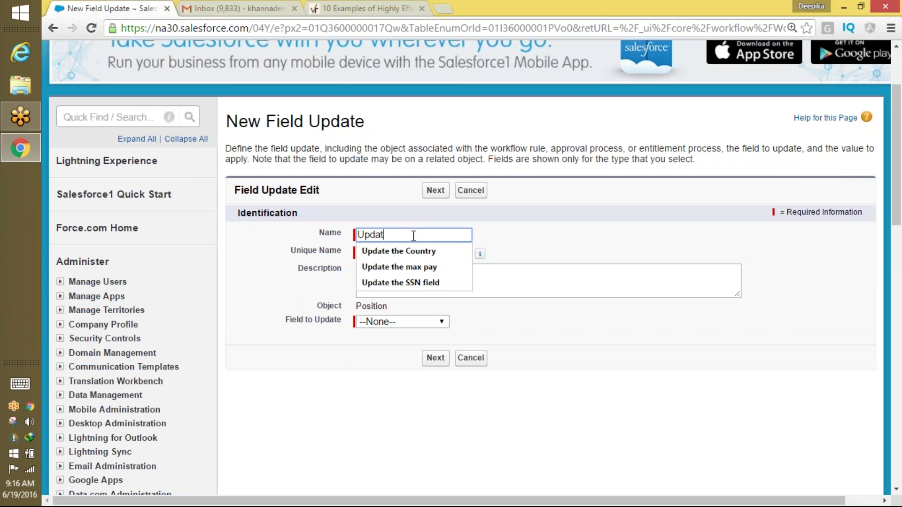
pyautogui.write('e the Ma')
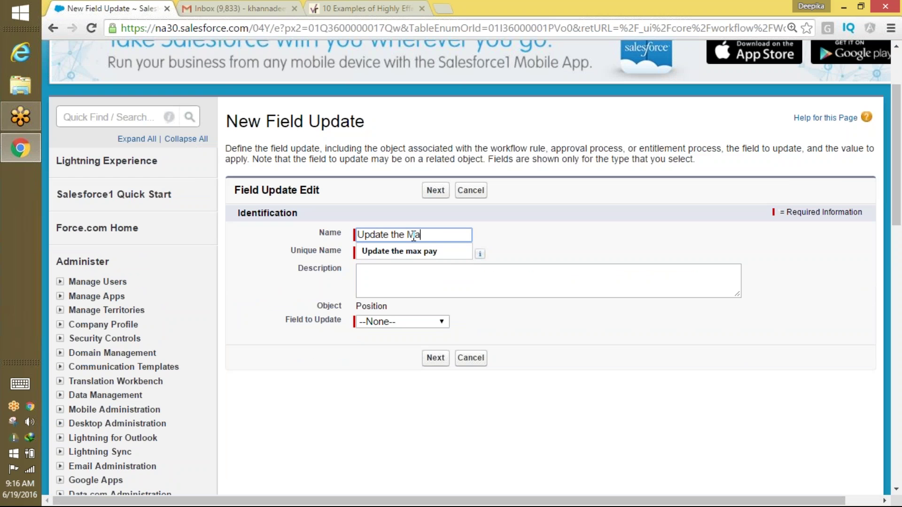
pyautogui.write('x pay')
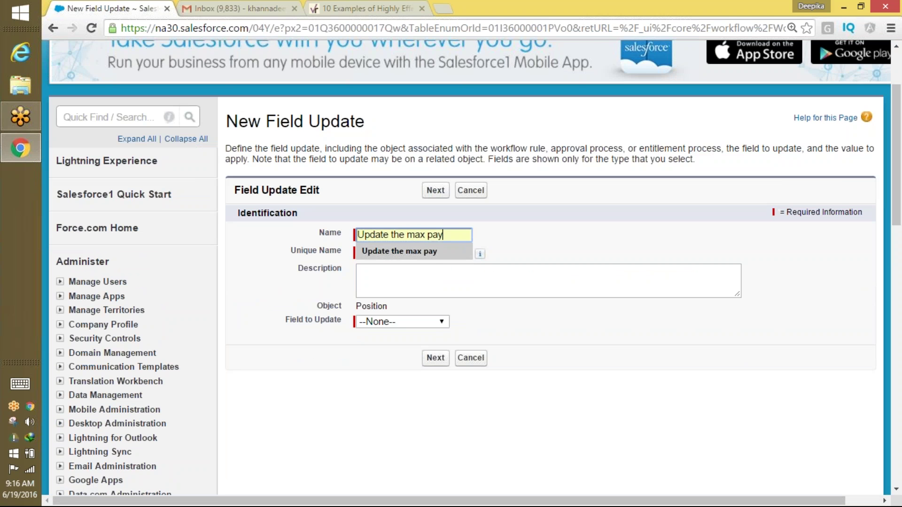
pyautogui.click(430, 251)
pyautogui.click(430, 252)
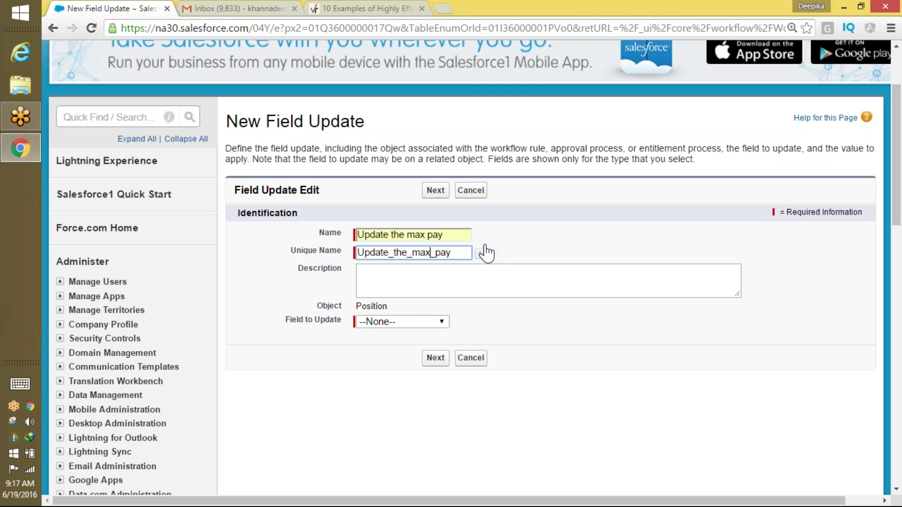
pyautogui.click(403, 323)
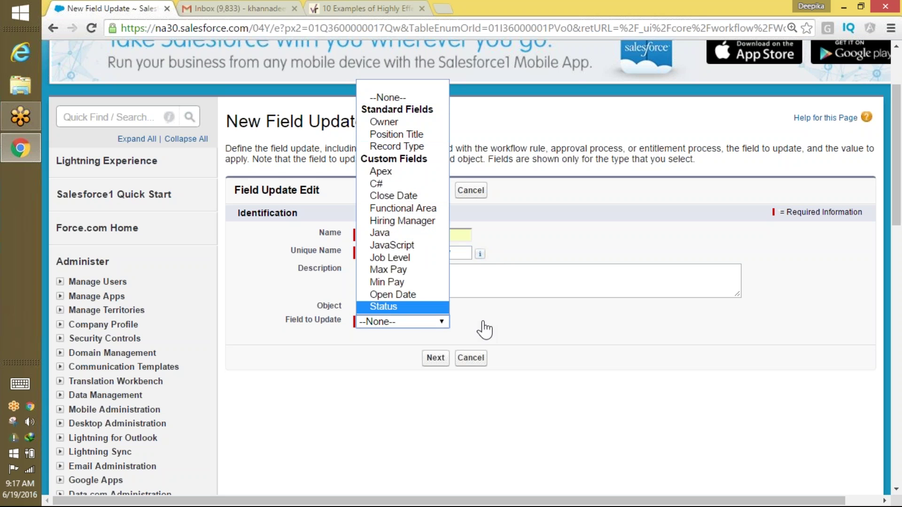
pyautogui.click(483, 329)
pyautogui.click(404, 324)
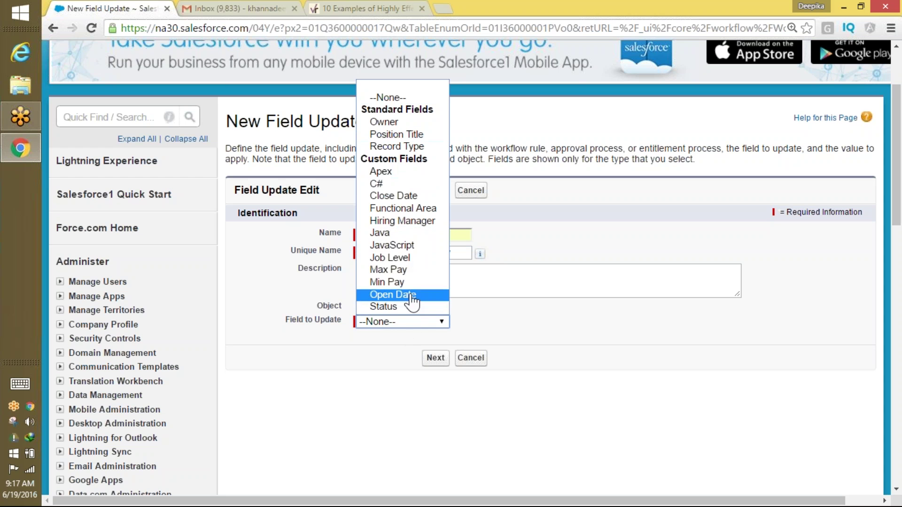
pyautogui.click(407, 272)
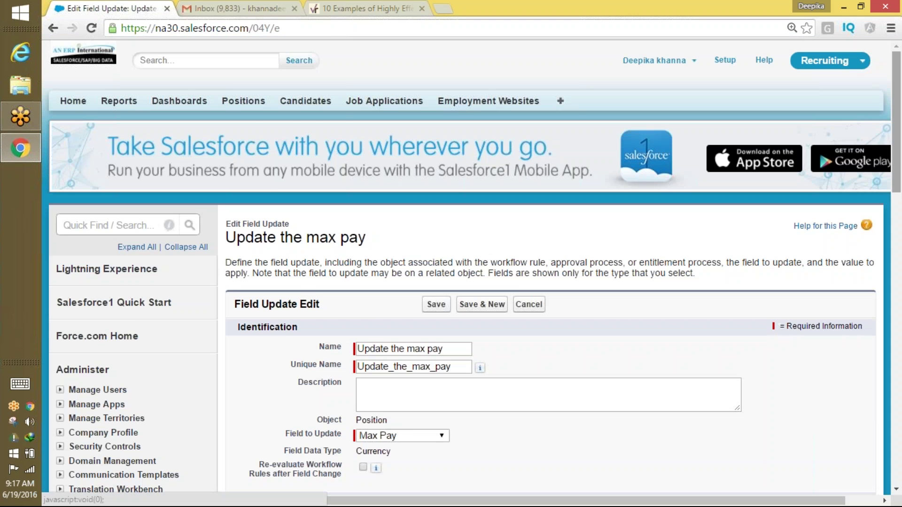
# Enable Re-evaluate Workflow Rules, set the formula value to 500000, and save the update.
pyautogui.moveTo(896, 165); pyautogui.dragTo(896, 228)
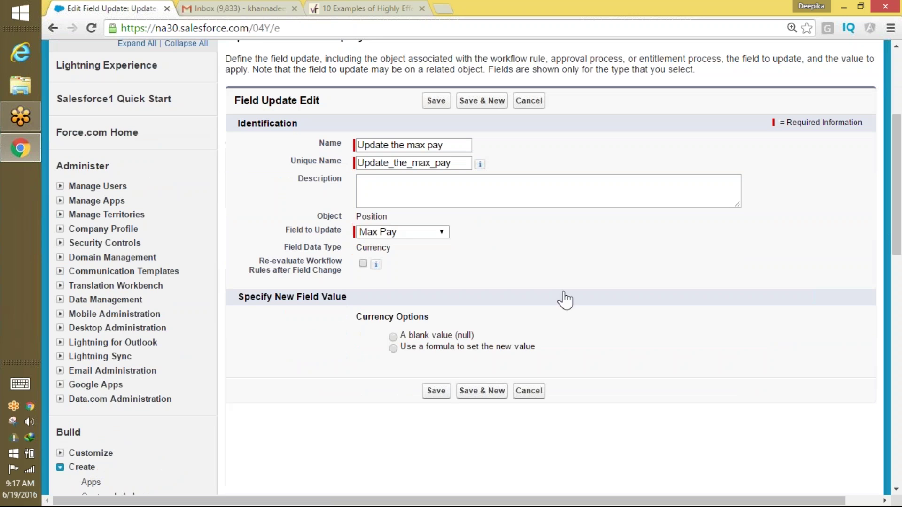
pyautogui.click(364, 264)
pyautogui.click(393, 348)
pyautogui.click(428, 375)
pyautogui.write('5')
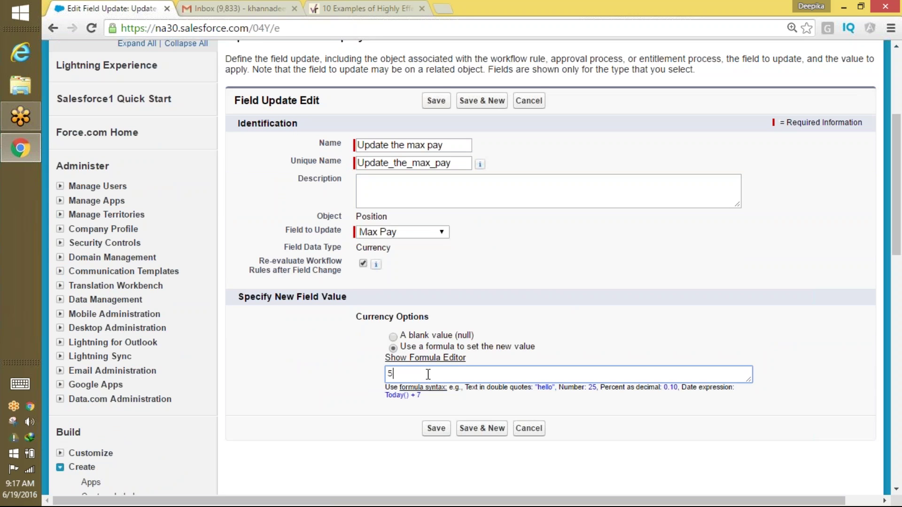
pyautogui.write('00000')
pyautogui.moveTo(405, 375); pyautogui.dragTo(438, 374)
pyautogui.click(438, 432)
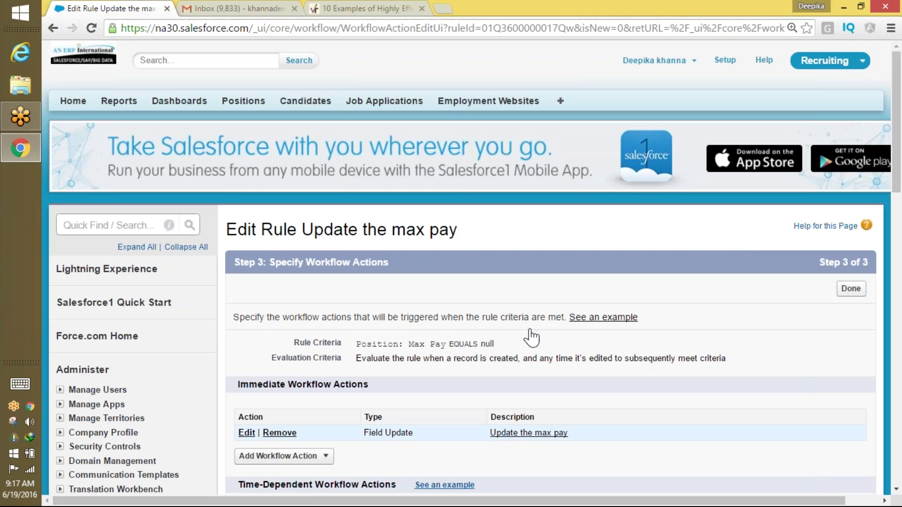
# Finish the rule's actions, activate 'Update the max pay', and go to the Positions tab.
pyautogui.moveTo(897, 174)
pyautogui.mouseDown()
pyautogui.moveTo(888, 307)
pyautogui.moveTo(869, 368)
pyautogui.moveTo(856, 468)
pyautogui.moveTo(880, 150)
pyautogui.moveTo(877, 267)
pyautogui.moveTo(897, 164)
pyautogui.mouseUp()
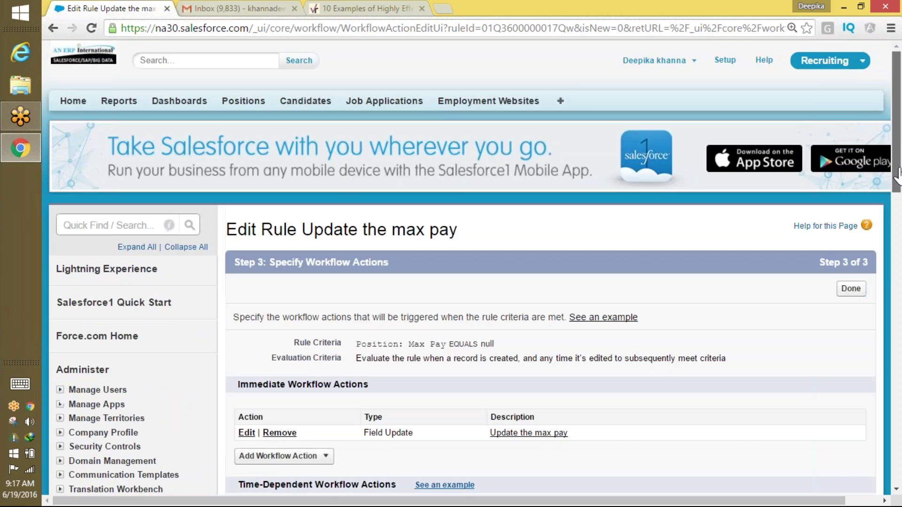
pyautogui.click(854, 289)
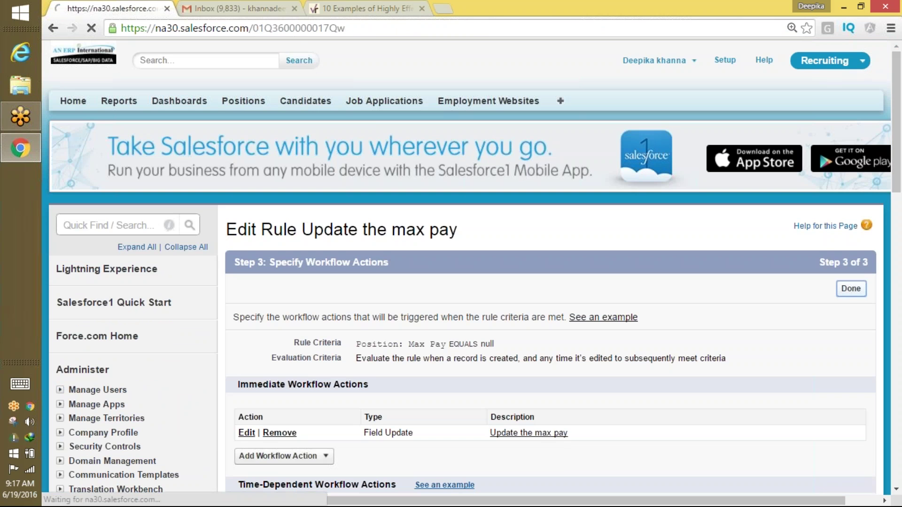
pyautogui.click(546, 297)
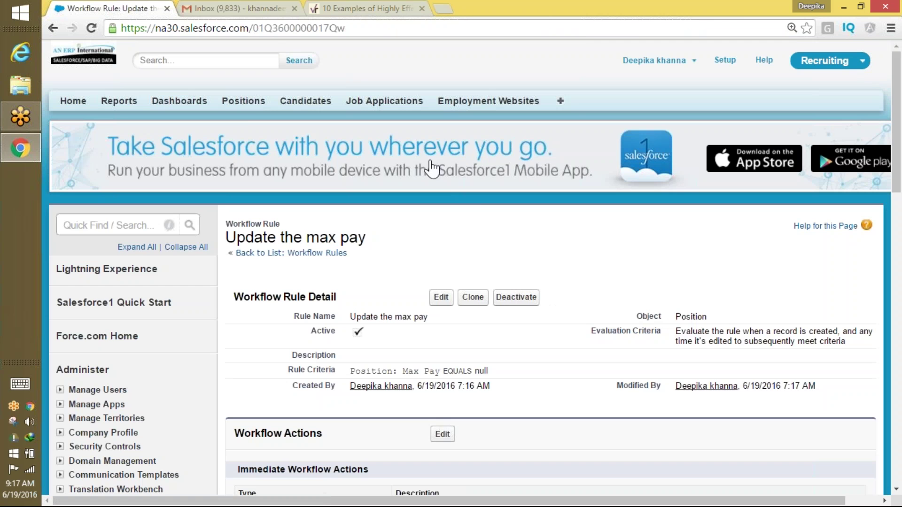
pyautogui.click(244, 104)
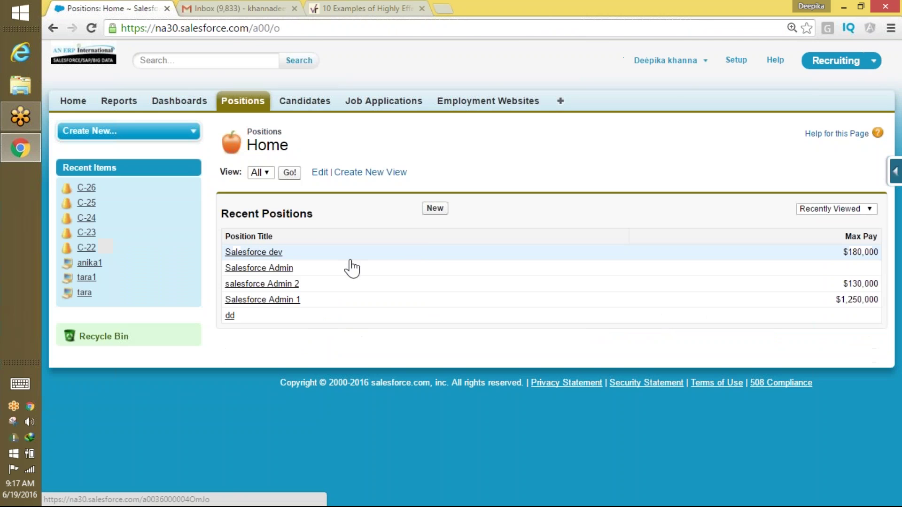
# Start a new IT-type position titled 'Salesforce Dev'.
pyautogui.click(433, 209)
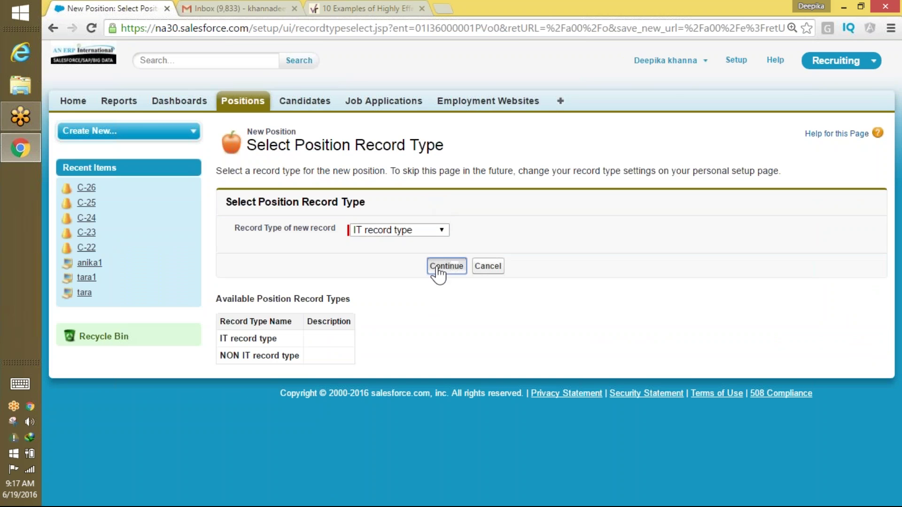
pyautogui.click(439, 267)
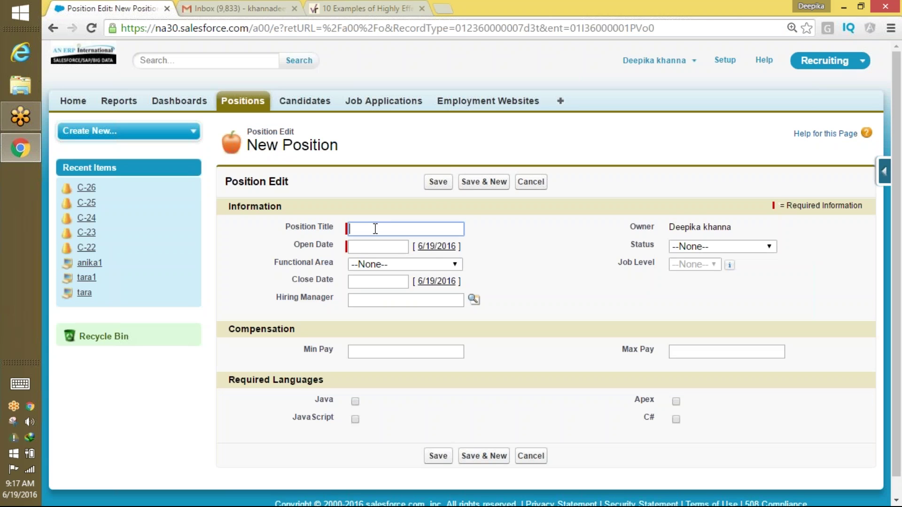
pyautogui.write('Sale')
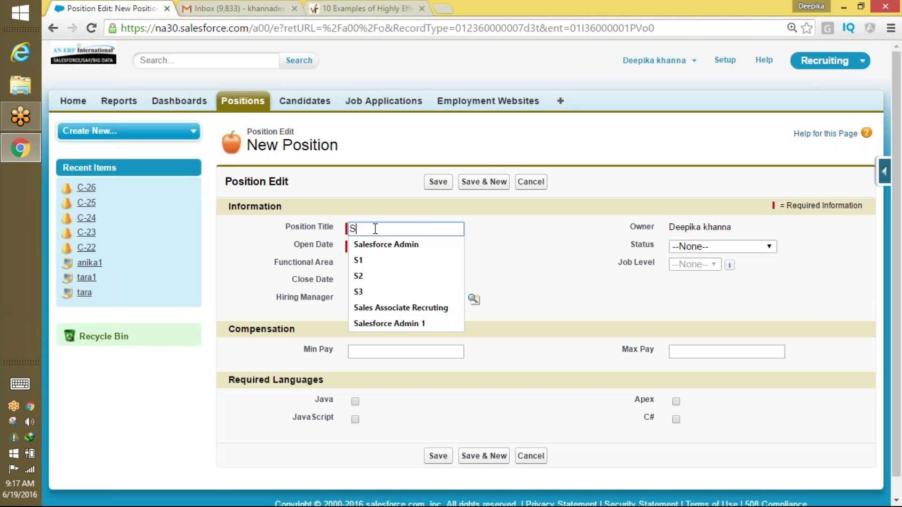
pyautogui.press('BackSpace')
pyautogui.press('BackSpace')
pyautogui.press('BackSpace')
pyautogui.write('al')
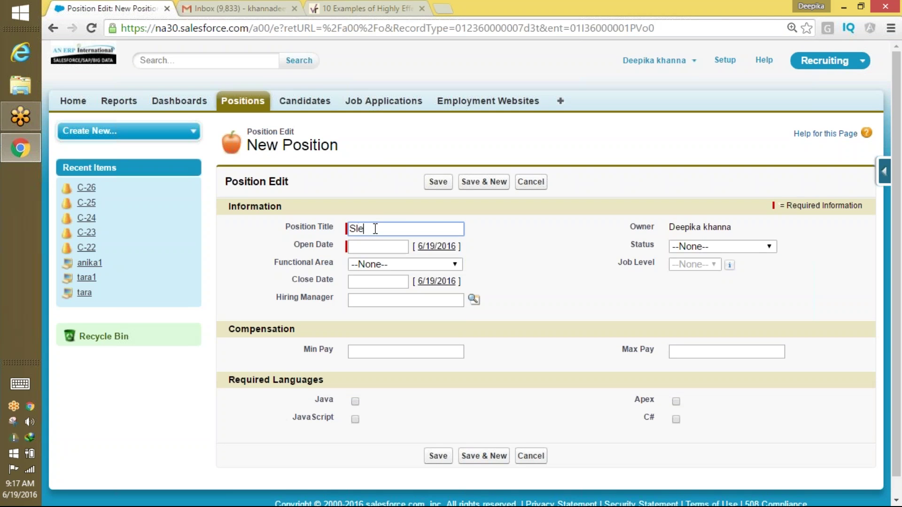
pyautogui.press('BackSpace')
pyautogui.press('BackSpace')
pyautogui.write('alesforce Dev')
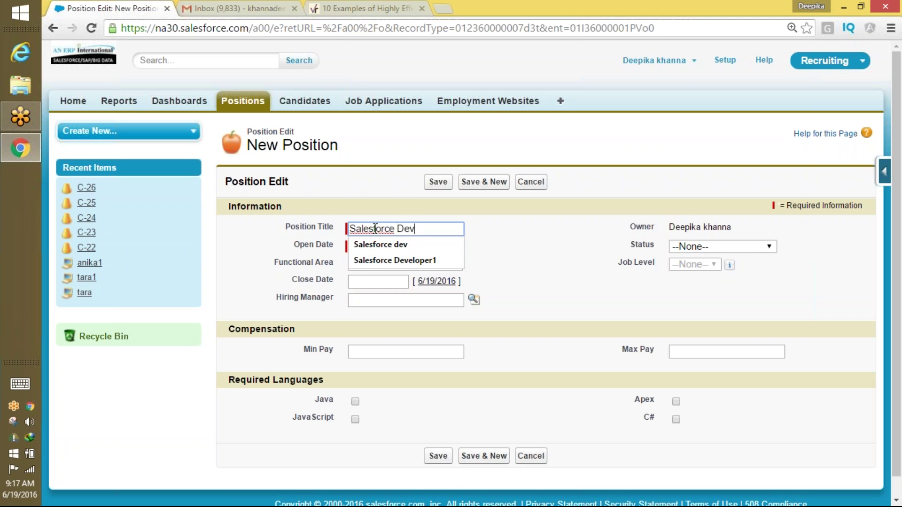
pyautogui.press('Tab')
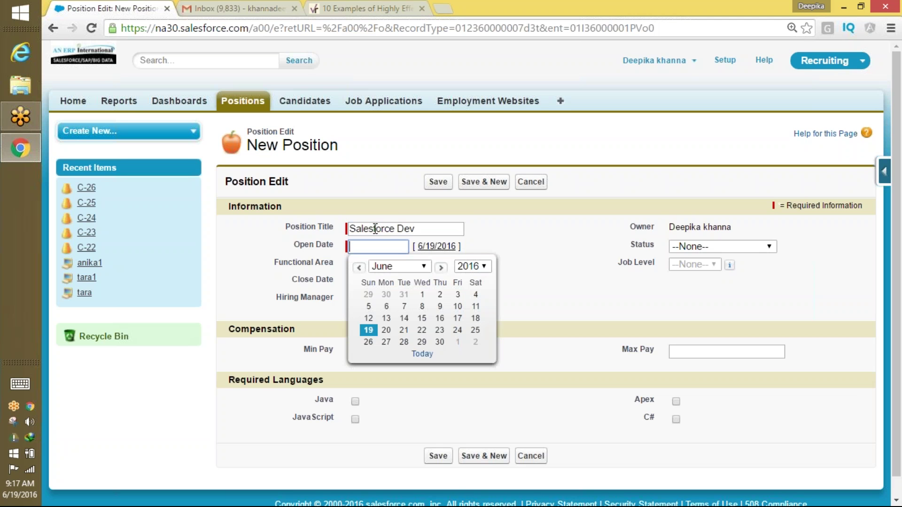
# Set open date 6/21/2016, save, and confirm Max Pay shows $500,000.
pyautogui.click(404, 327)
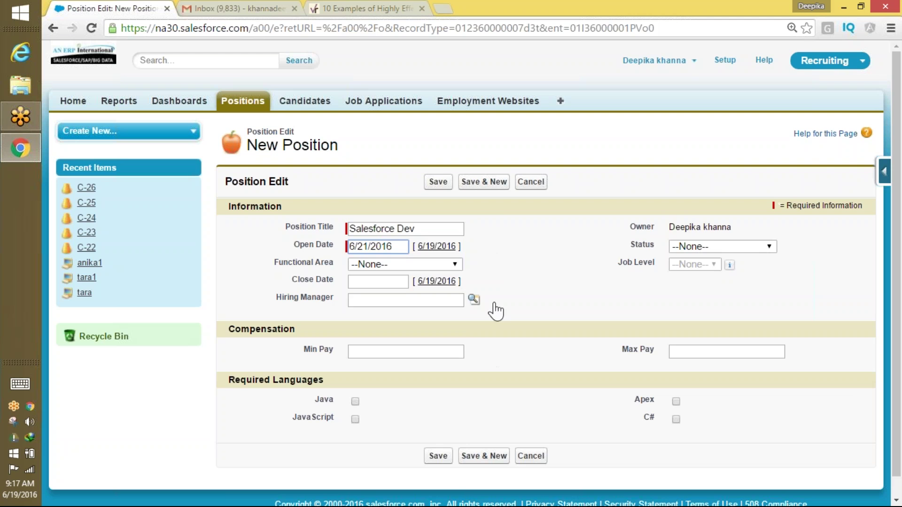
pyautogui.click(698, 351)
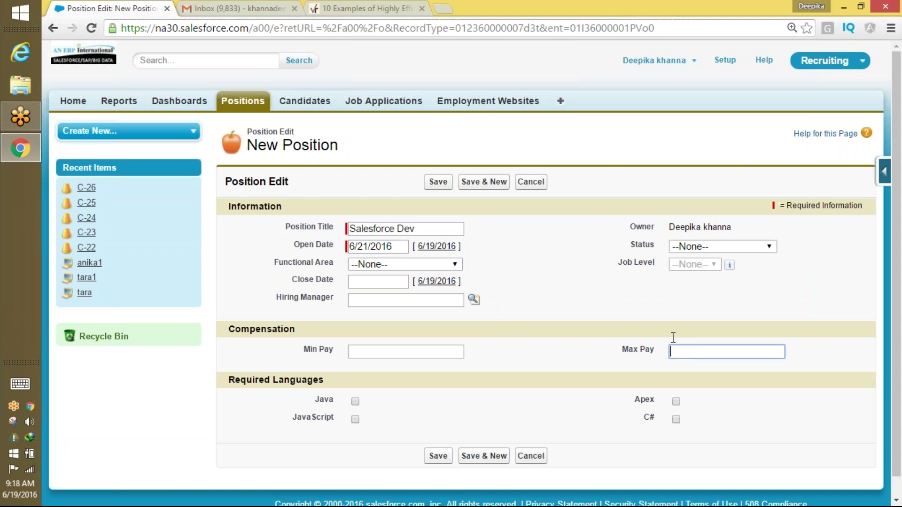
pyautogui.click(438, 182)
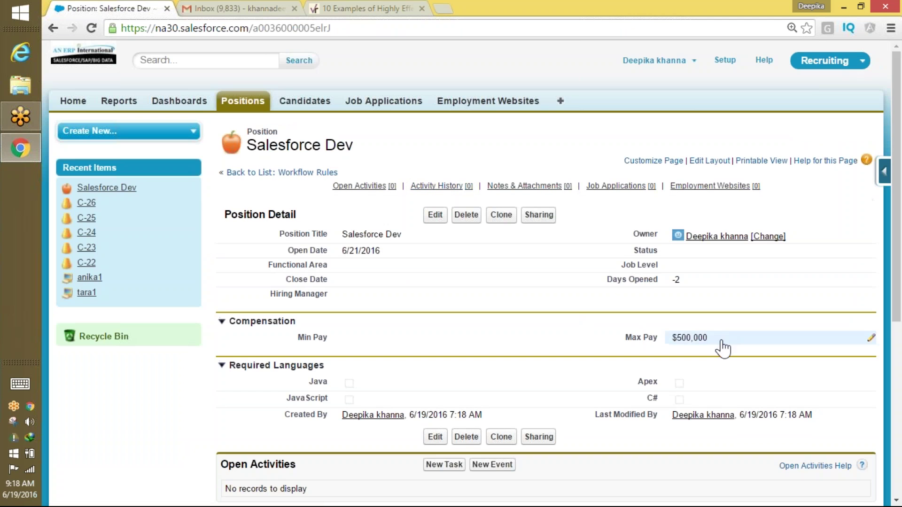
pyautogui.doubleClick(692, 337)
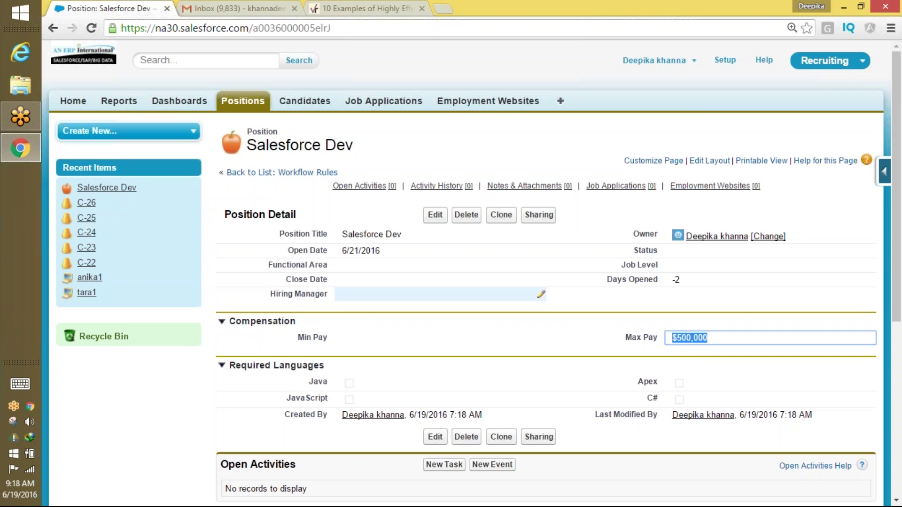
pyautogui.click(243, 100)
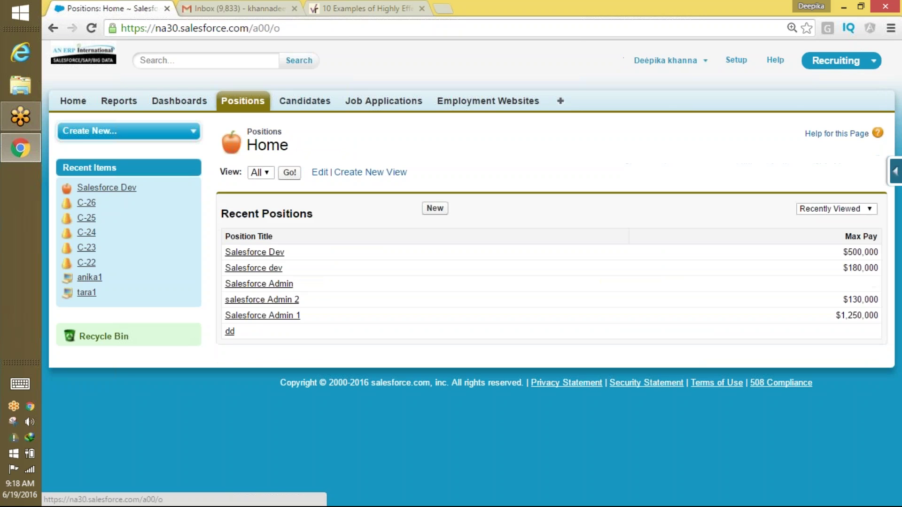
# Create IT position 'Salesforce Admin' with open date 6/24/2016 and Max Pay 123333, then save.
pyautogui.click(433, 208)
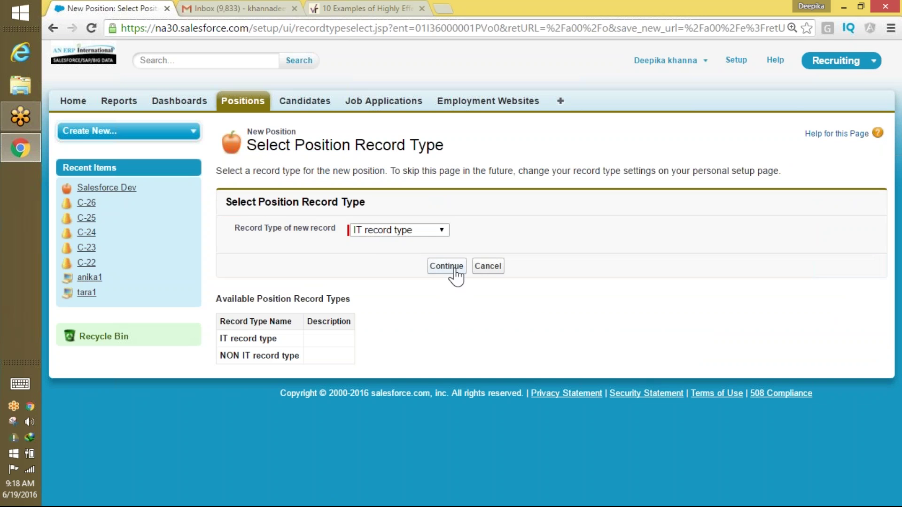
pyautogui.click(452, 269)
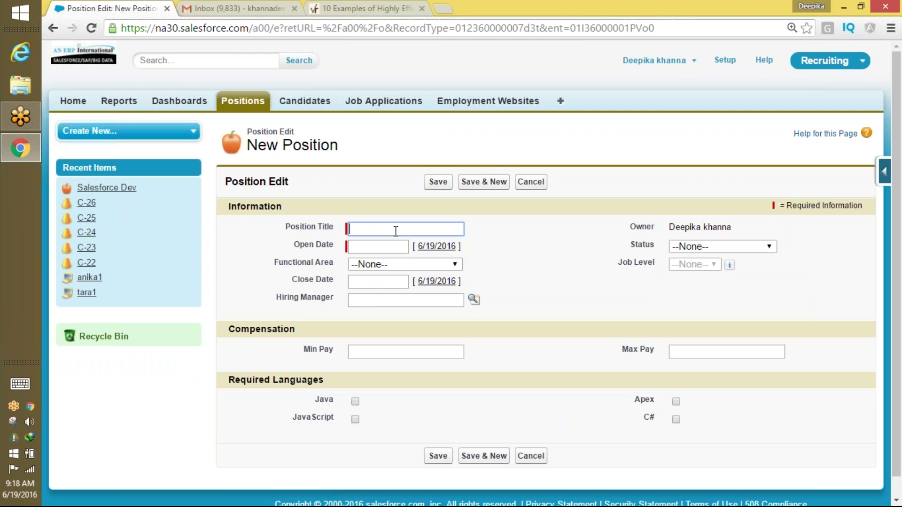
pyautogui.write('Salesfo')
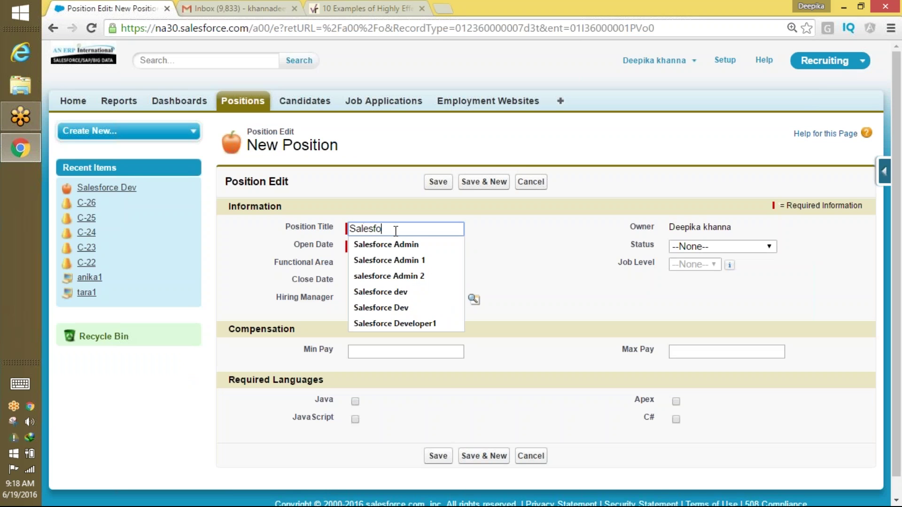
pyautogui.write('rce Admin')
pyautogui.press('Tab')
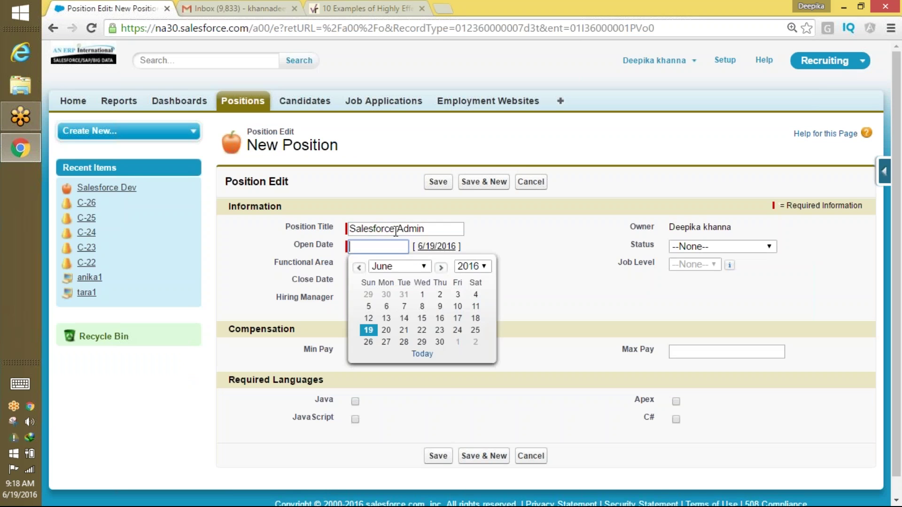
pyautogui.click(457, 330)
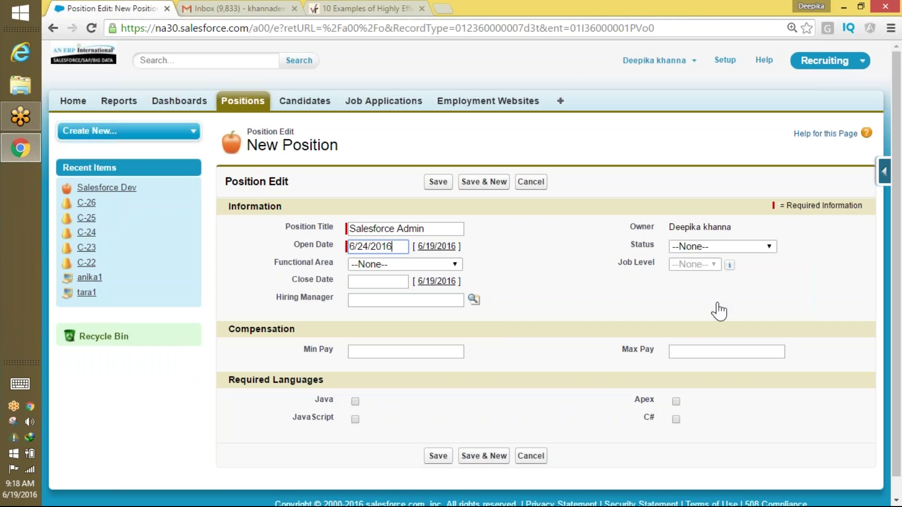
pyautogui.click(684, 354)
pyautogui.write('123333')
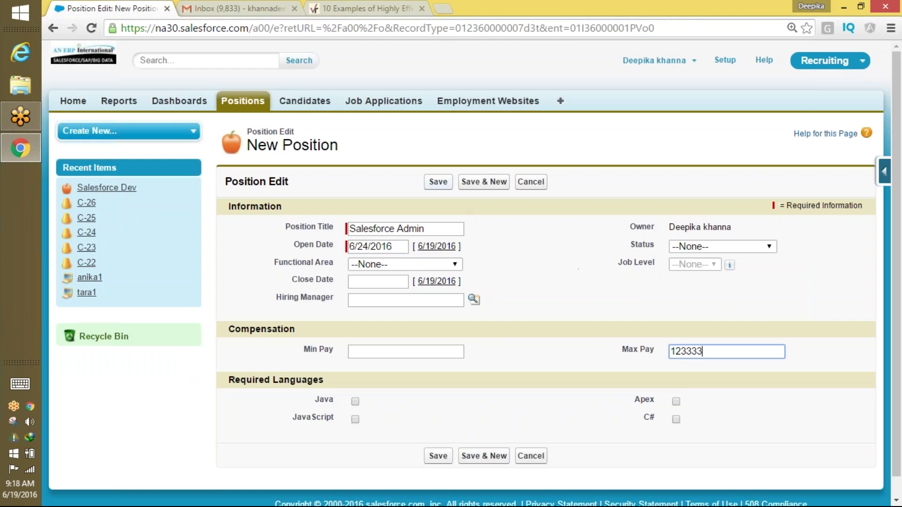
pyautogui.click(437, 182)
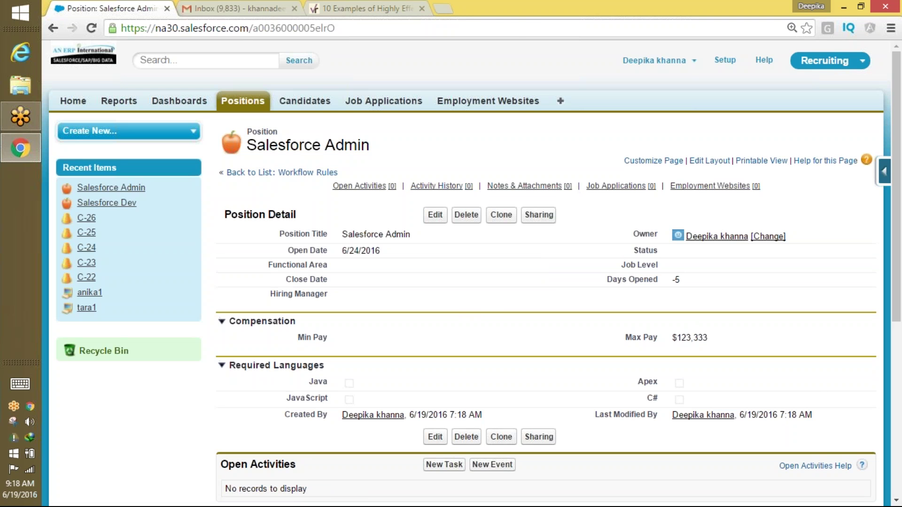
# Go from the saved Salesforce Admin record to the Force.com Setup home page.
pyautogui.click(512, 19)
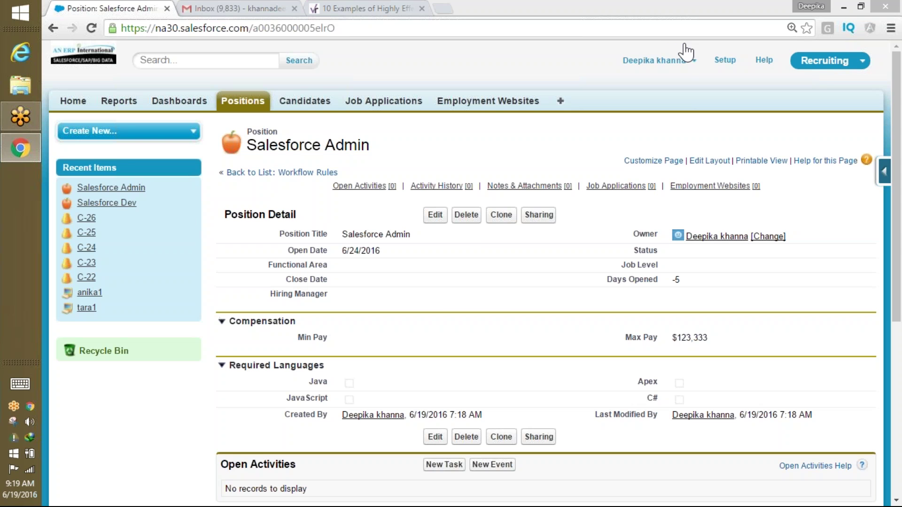
pyautogui.click(726, 61)
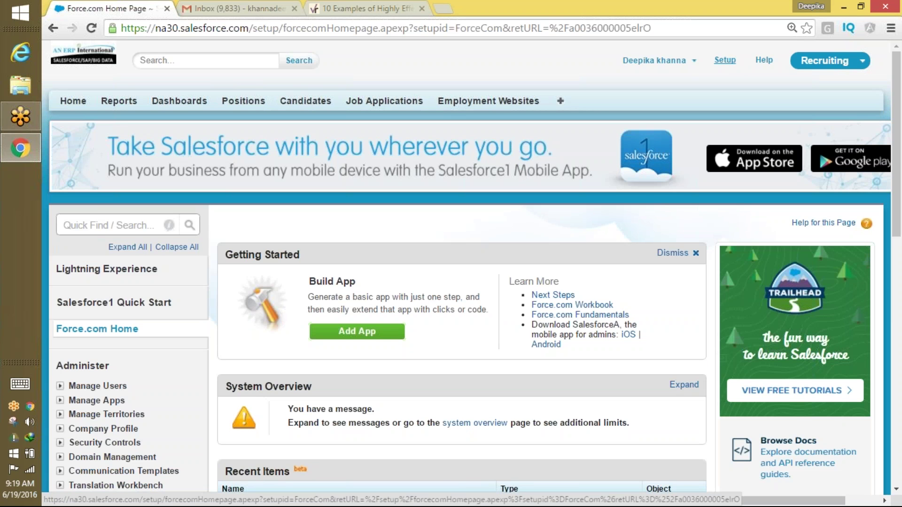
# Search Setup for 'Security' and open the Sharing Settings page.
pyautogui.click(114, 223)
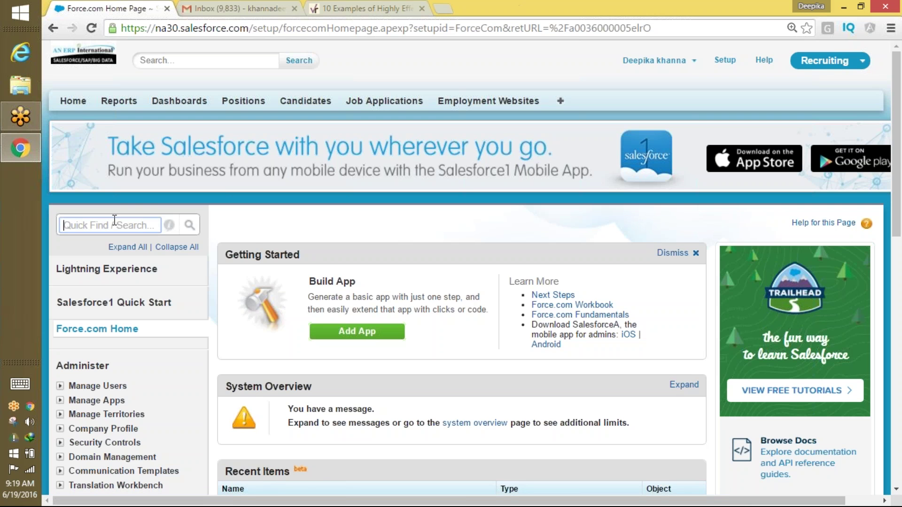
pyautogui.write('Secur')
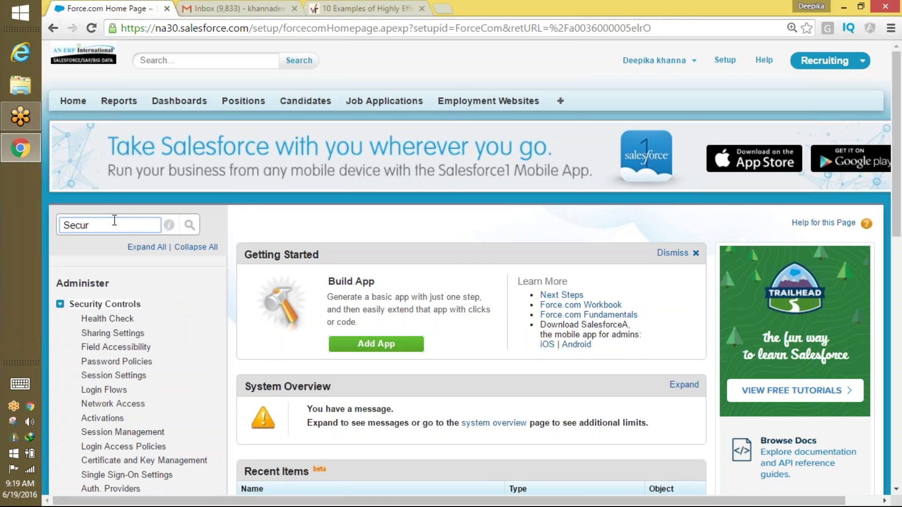
pyautogui.write('ity')
pyautogui.click(129, 335)
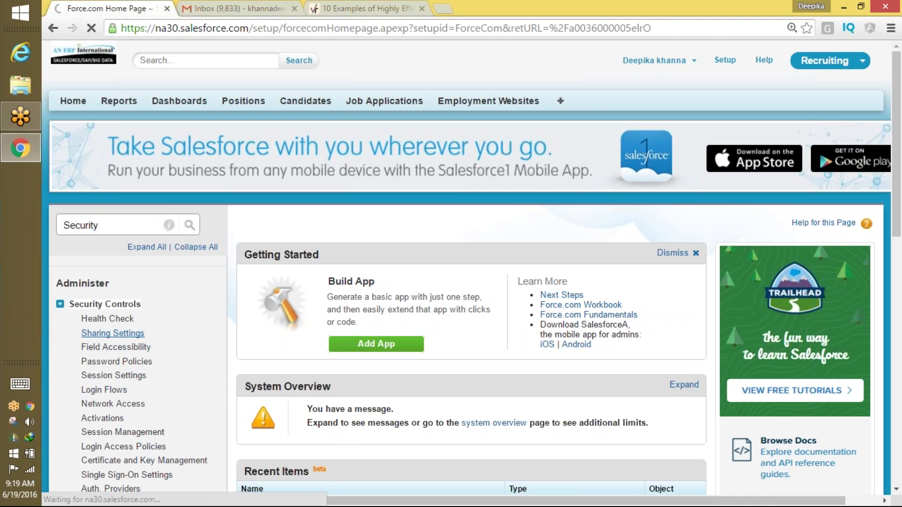
pyautogui.scroll(-10, 880, 191)
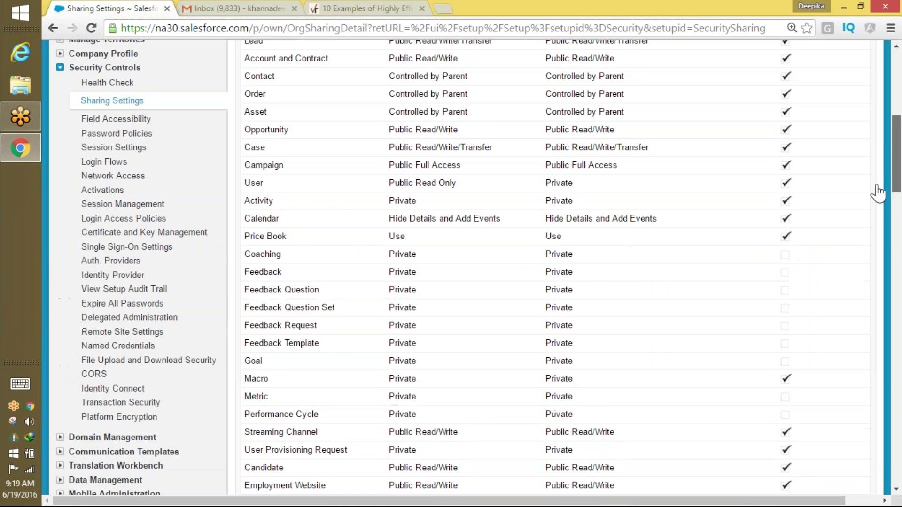
pyautogui.scroll(9, 880, 145)
# Change Position's organization-wide default to Public Read/Write and save.
pyautogui.click(448, 285)
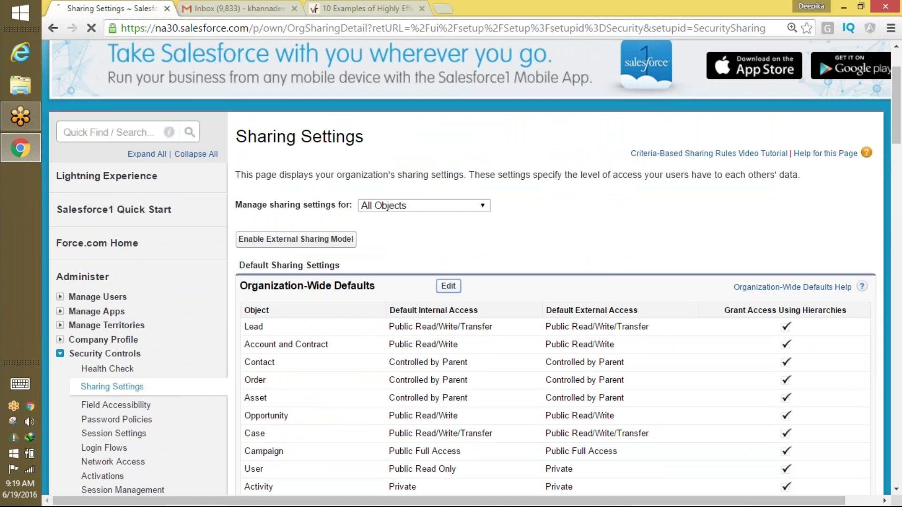
pyautogui.scroll(-10, 876, 256)
pyautogui.scroll(-7, 876, 256)
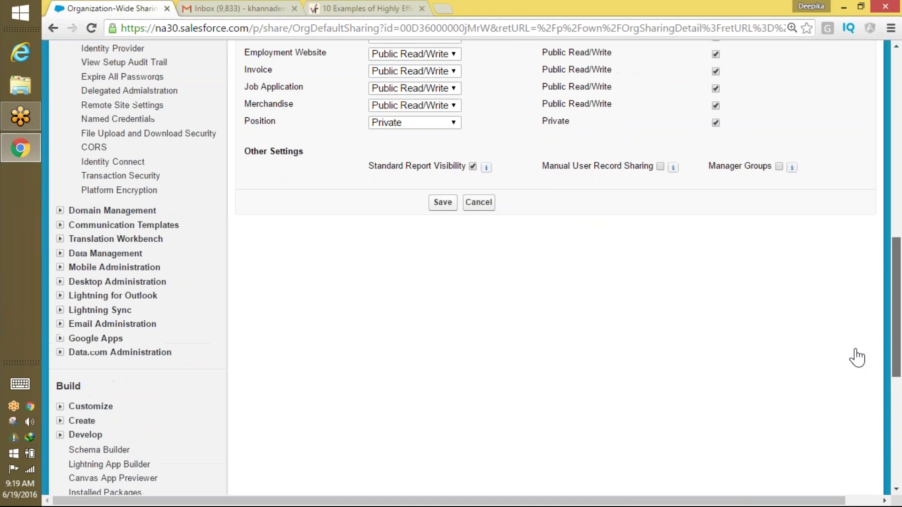
pyautogui.scroll(2, 855, 357)
pyautogui.click(395, 199)
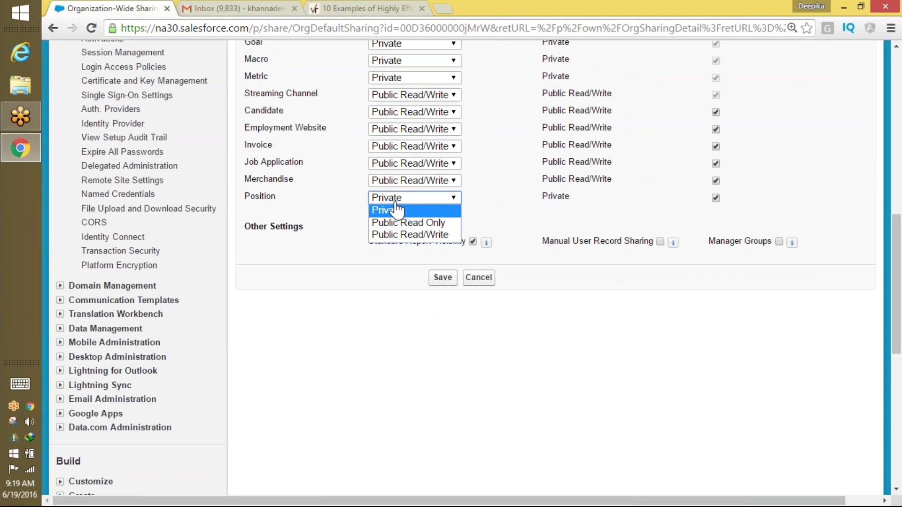
pyautogui.click(410, 234)
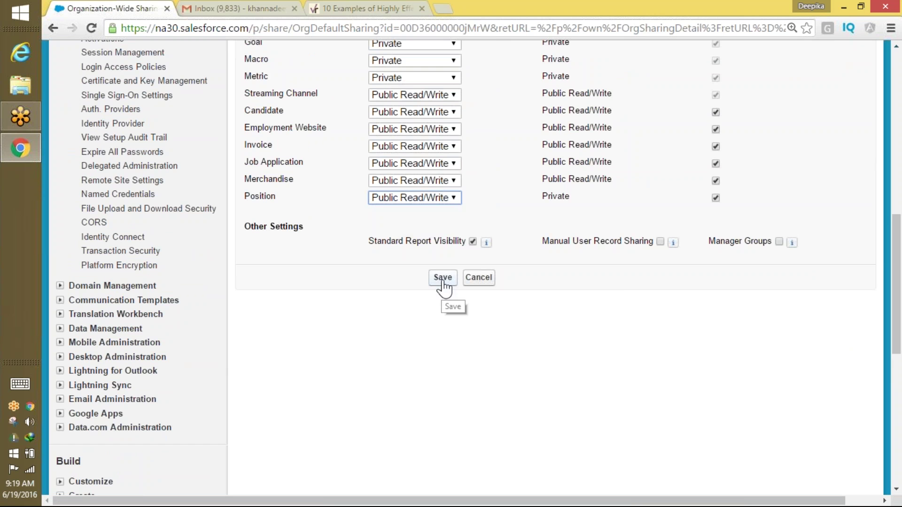
pyautogui.click(442, 281)
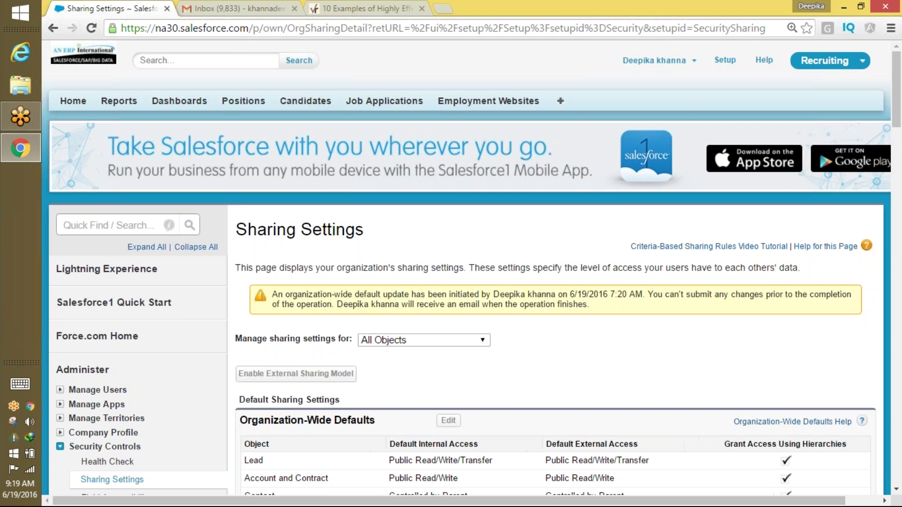
# Type 'wo' in Quick Find, then read Gmail's Processing complete email and return to Salesforce.
pyautogui.scroll(-10, 882, 213)
pyautogui.scroll(-5, 874, 245)
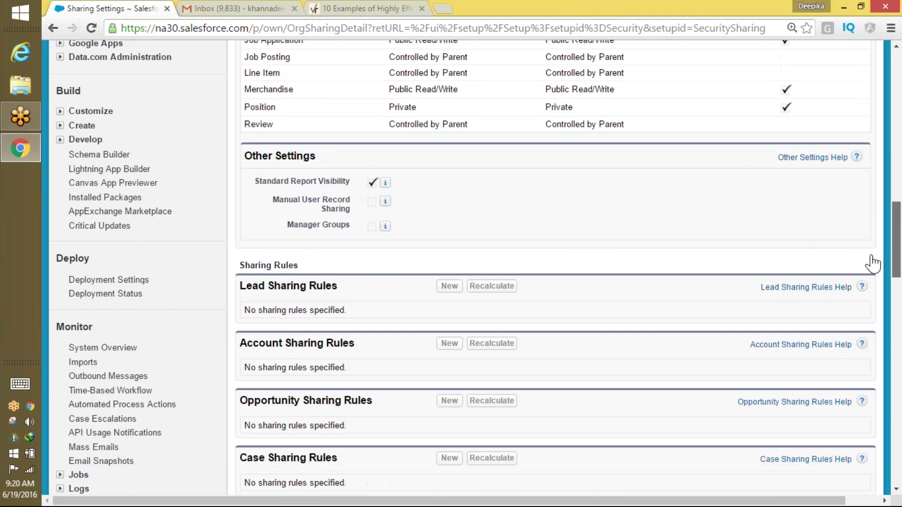
pyautogui.scroll(20, 869, 262)
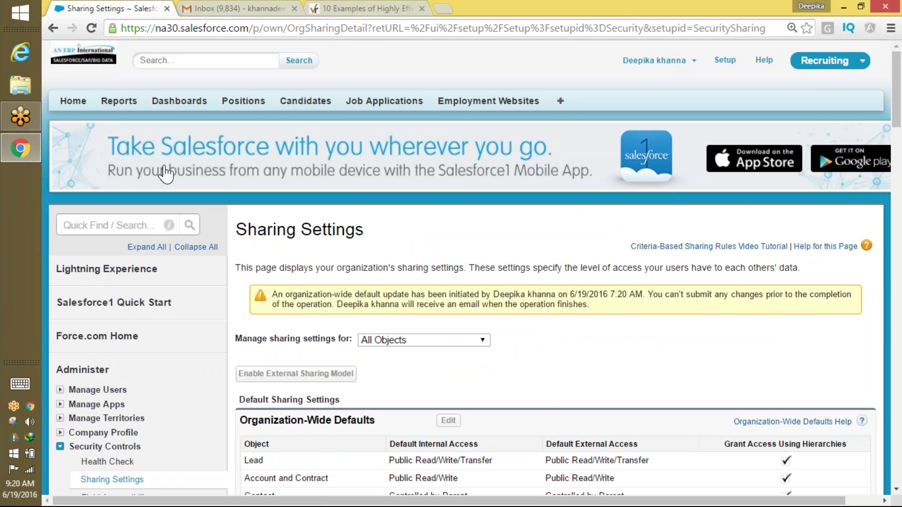
pyautogui.click(127, 225)
pyautogui.write('wor')
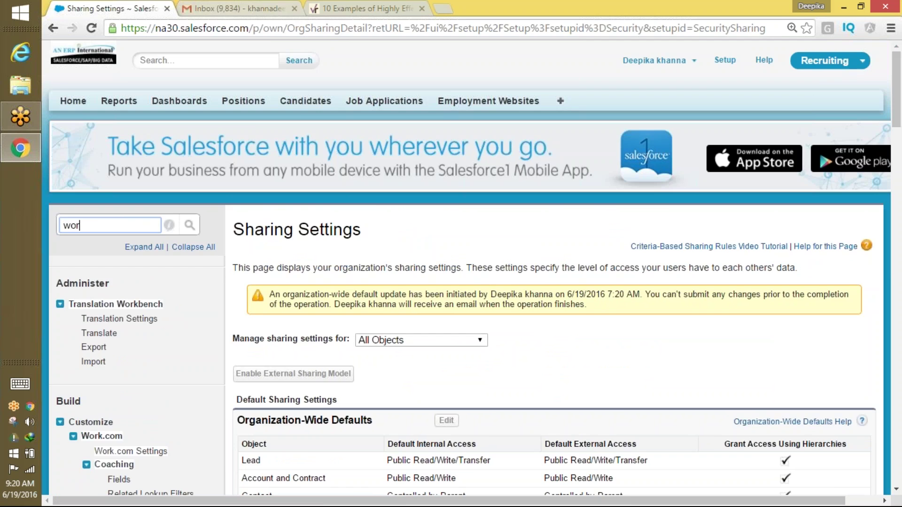
pyautogui.click(221, 8)
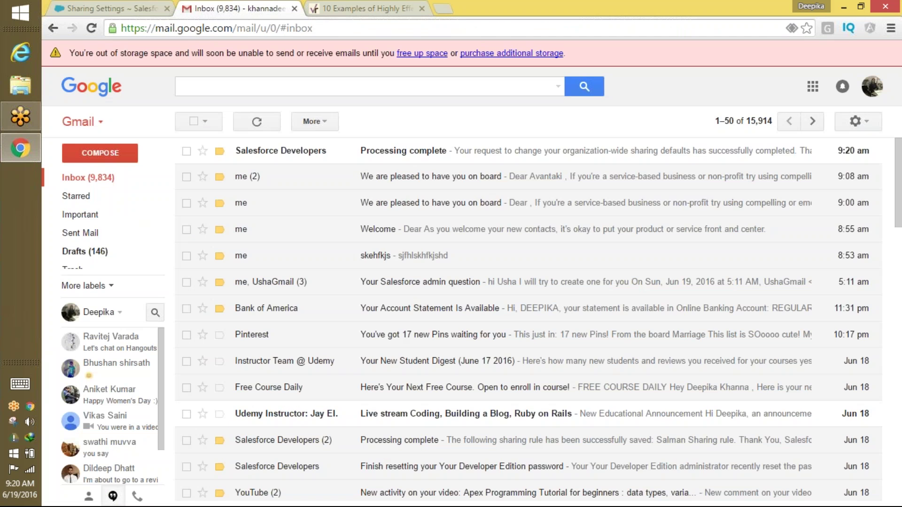
pyautogui.click(438, 151)
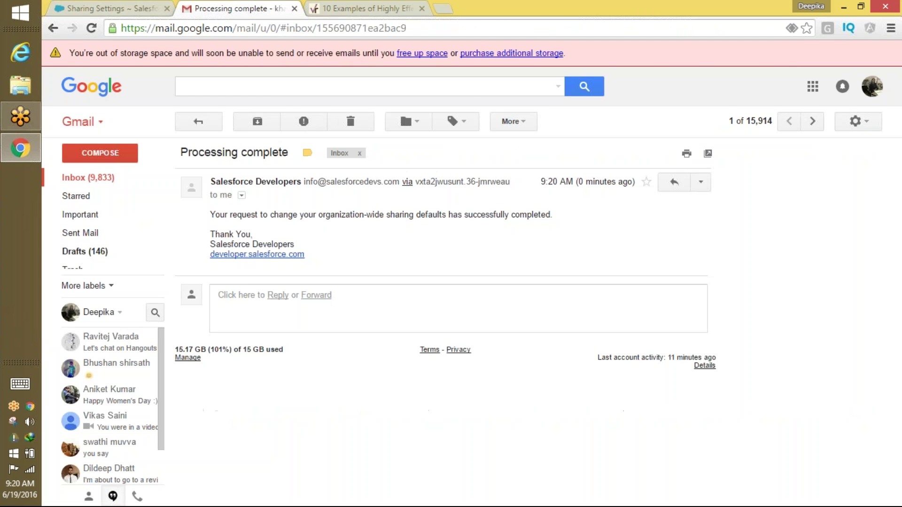
pyautogui.click(140, 8)
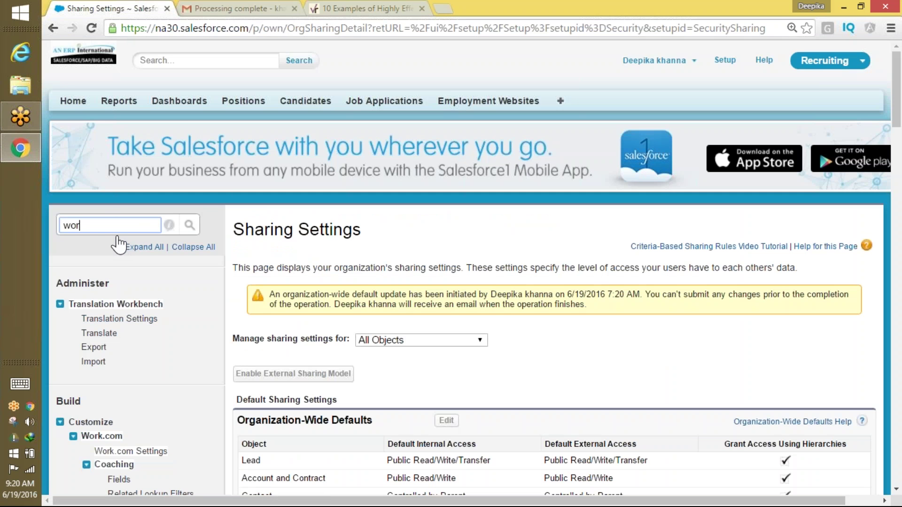
# Open Workflow Rules via Quick Find 'flo' and start a new rule.
pyautogui.write('flo')
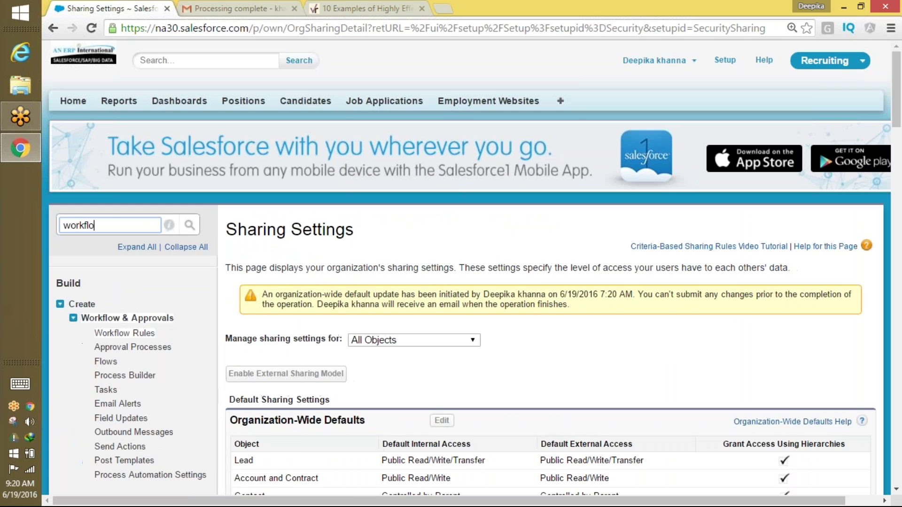
pyautogui.click(153, 334)
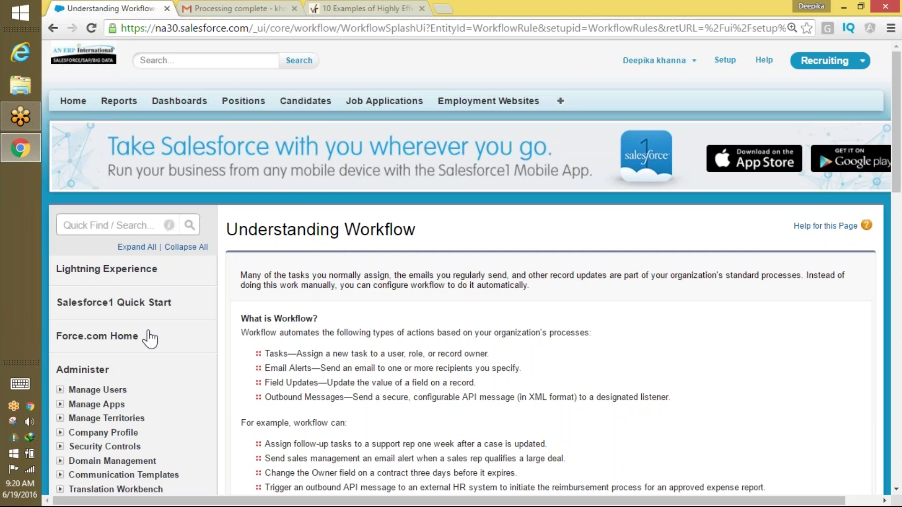
pyautogui.scroll(-6, 771, 235)
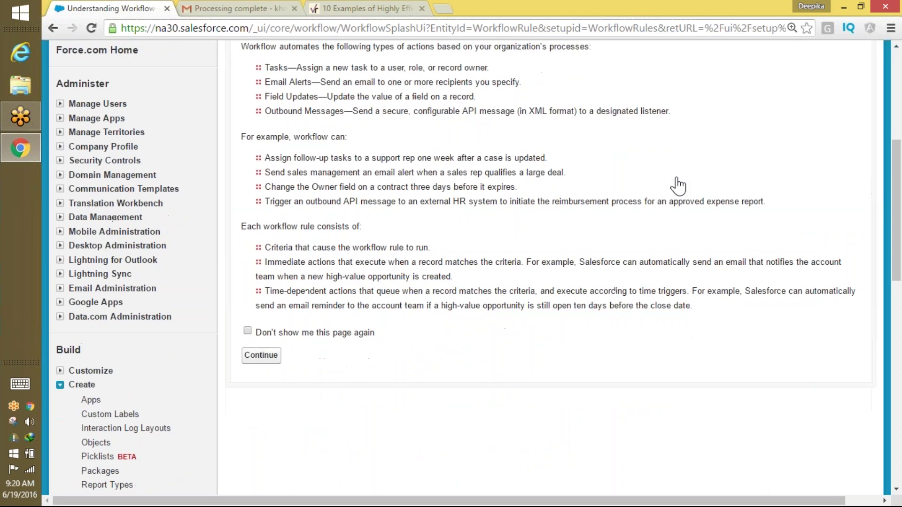
pyautogui.click(261, 355)
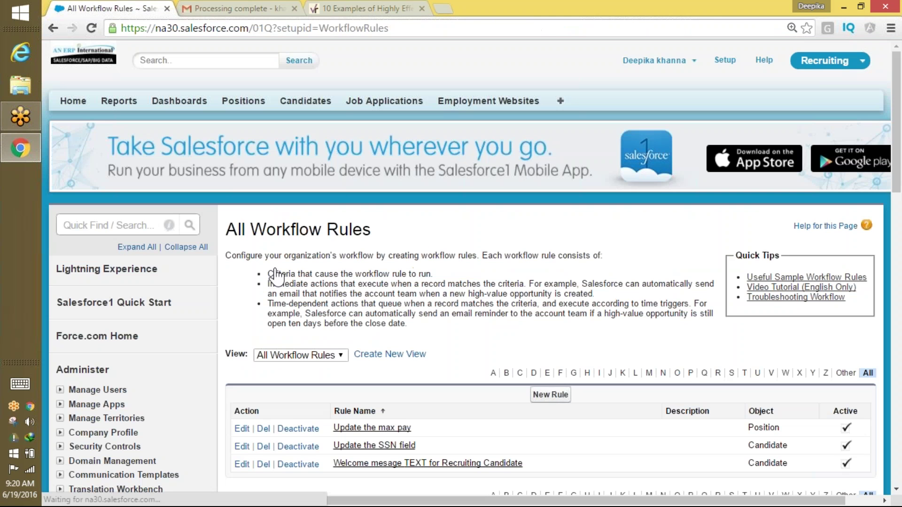
pyautogui.click(551, 402)
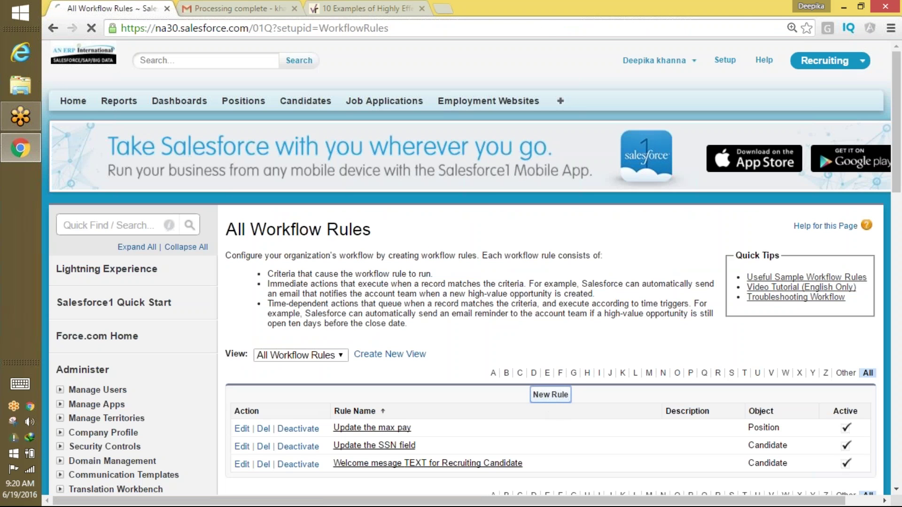
# Choose Position as the new workflow rule's object.
pyautogui.click(467, 361)
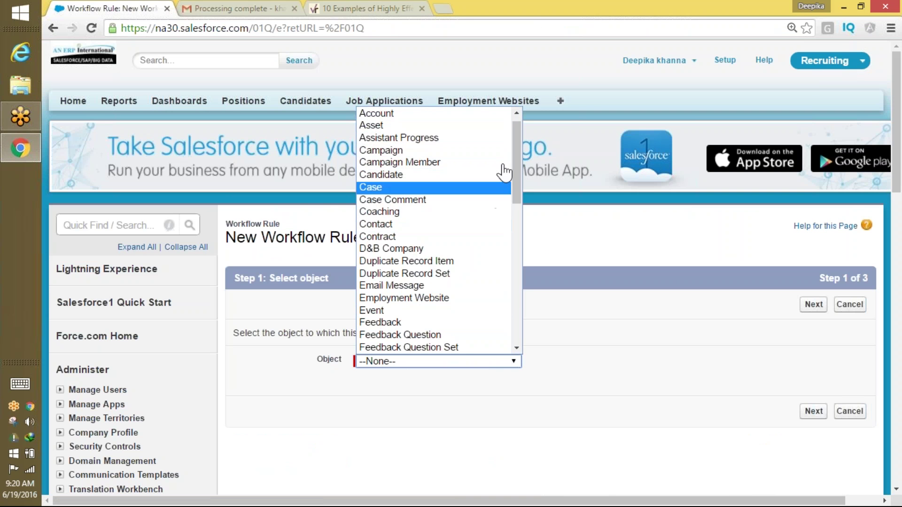
pyautogui.click(524, 182)
pyautogui.click(413, 362)
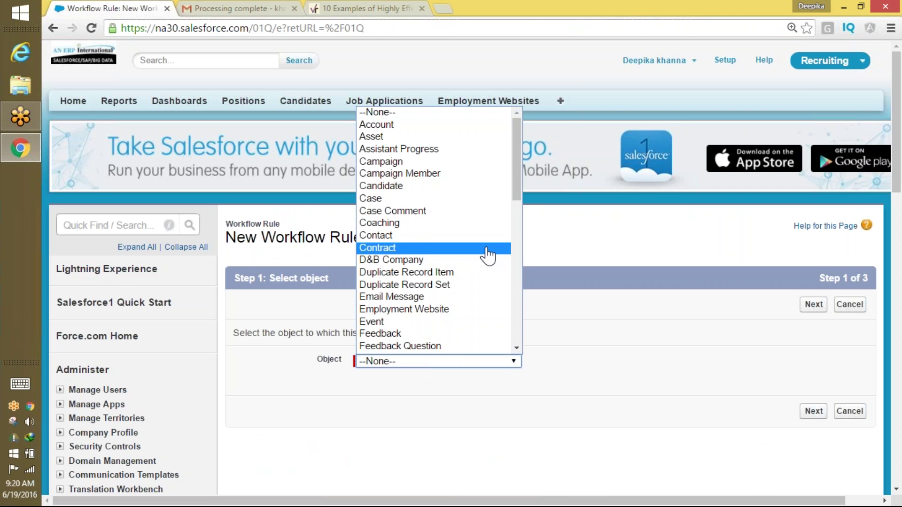
pyautogui.moveTo(520, 195); pyautogui.dragTo(504, 343)
pyautogui.click(413, 242)
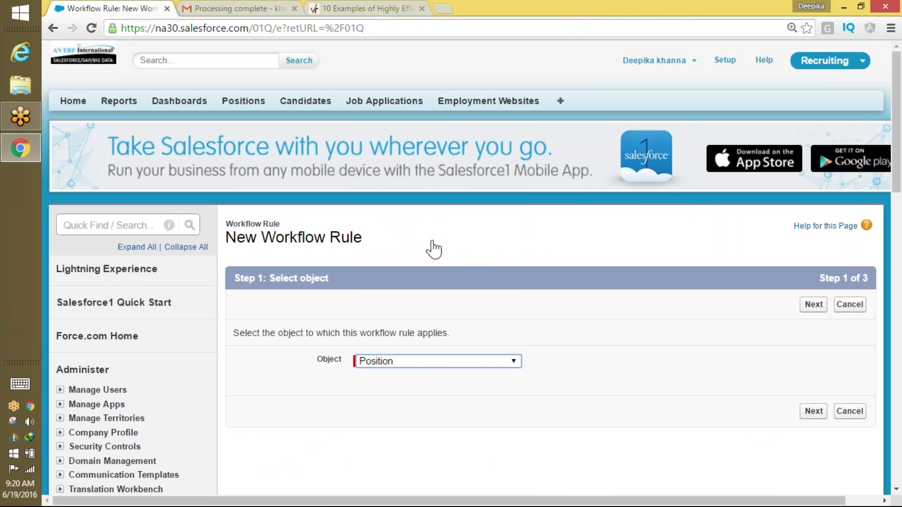
pyautogui.click(813, 411)
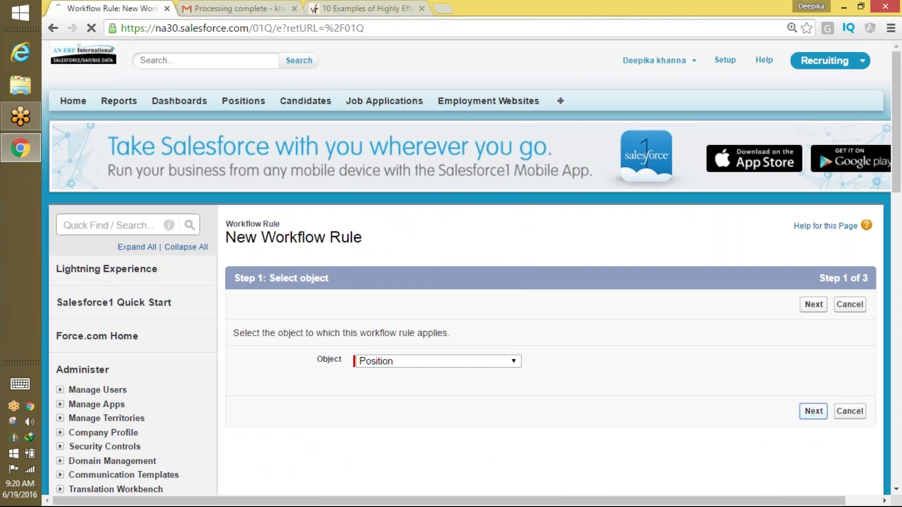
# Name the rule from the suggested 'Assign a task for user', replacing 'user'.
pyautogui.click(420, 387)
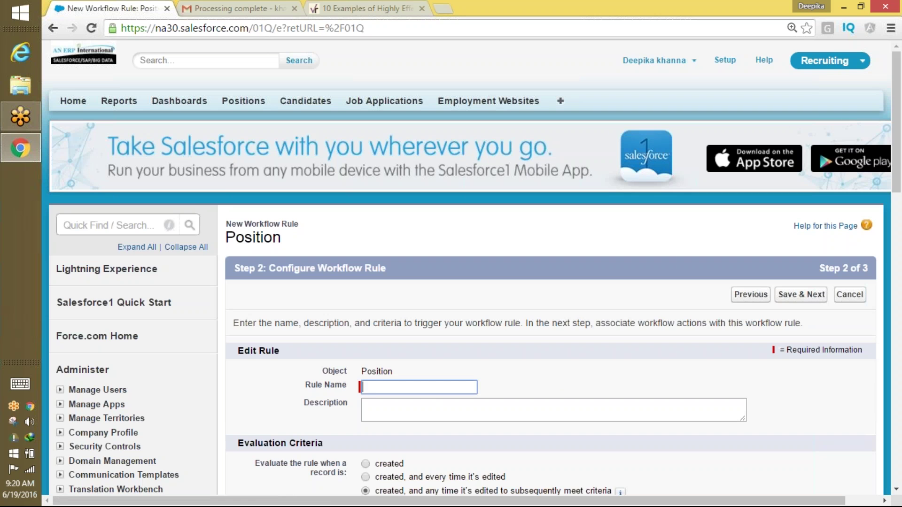
pyautogui.write('Sales')
pyautogui.press('BackSpace')
pyautogui.press('BackSpace')
pyautogui.press('BackSpace')
pyautogui.press('BackSpace')
pyautogui.press('BackSpace')
pyautogui.write('Assign a task for user')
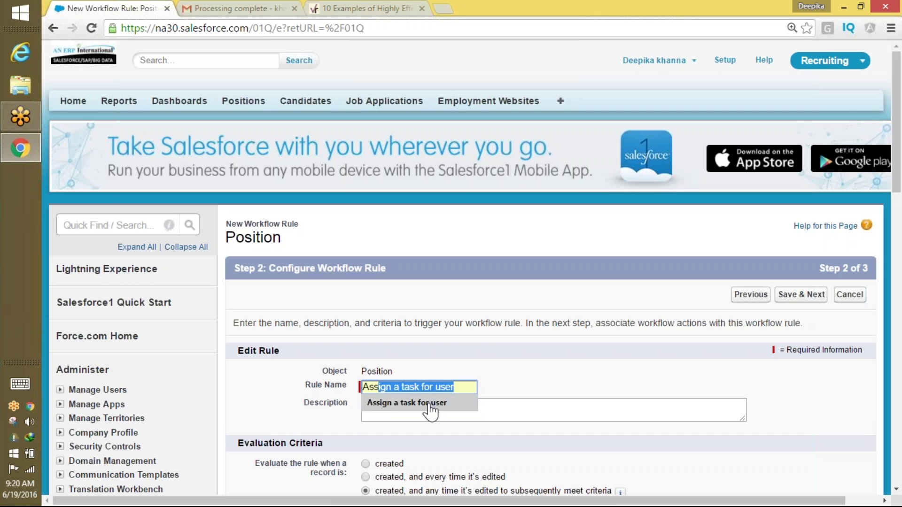
pyautogui.click(426, 403)
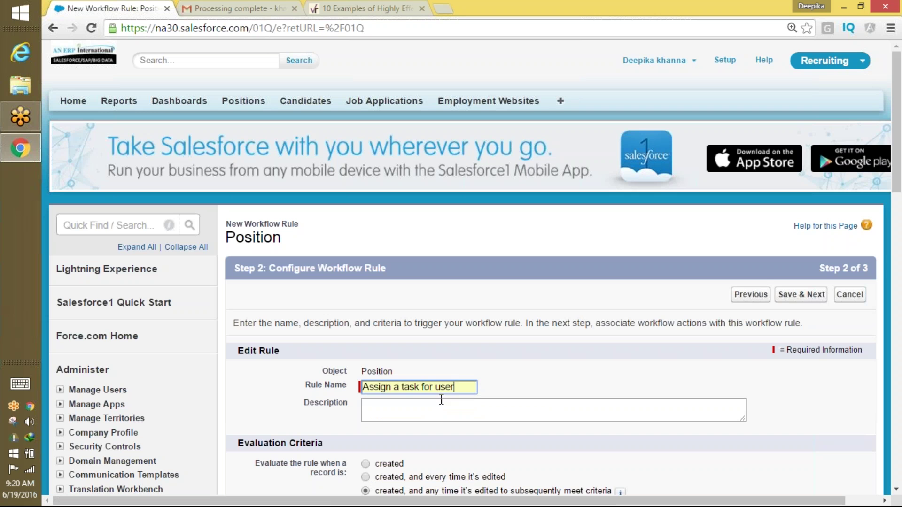
pyautogui.press('BackSpace')
pyautogui.press('BackSpace')
pyautogui.press('BackSpace')
pyautogui.press('BackSpace')
pyautogui.write('Will S')
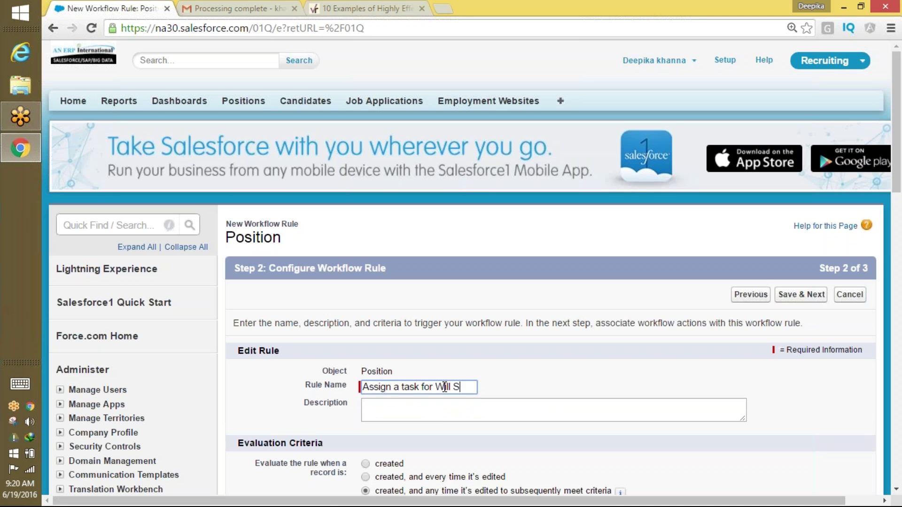
pyautogui.write('h')
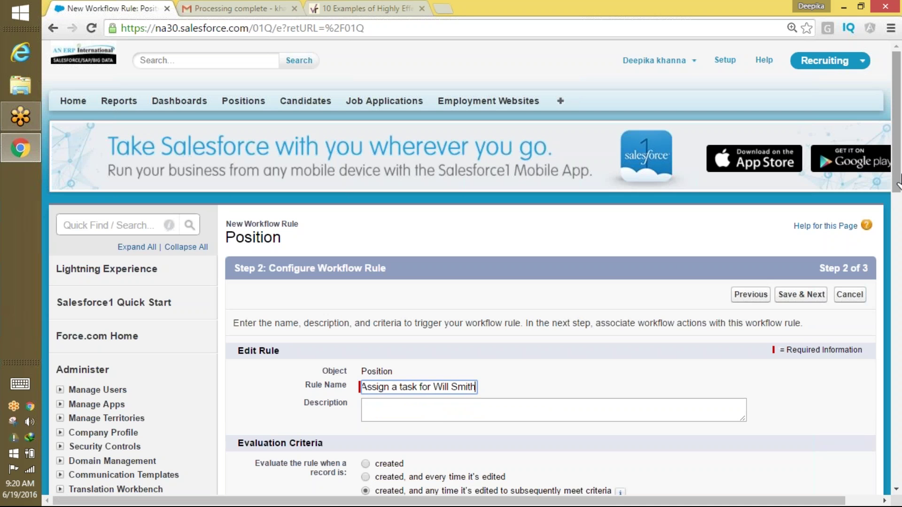
pyautogui.scroll(-4, 740, 322)
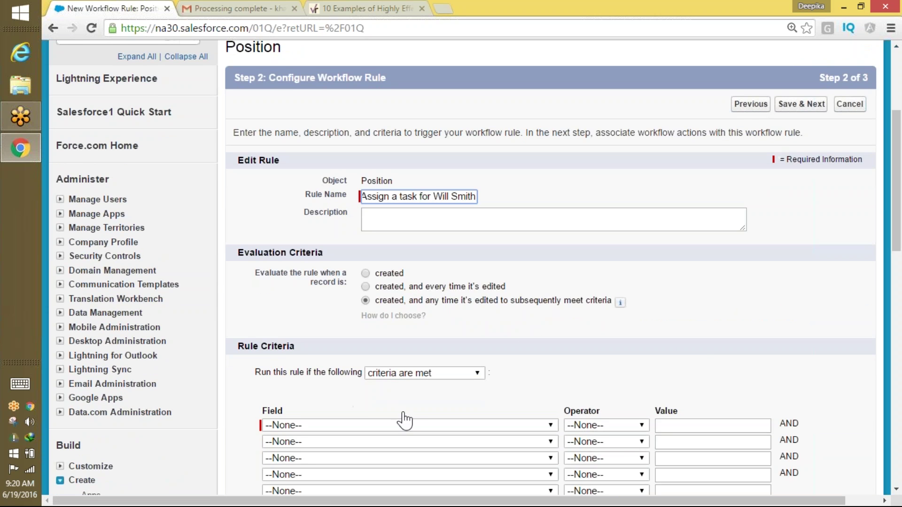
pyautogui.scroll(-4, 708, 350)
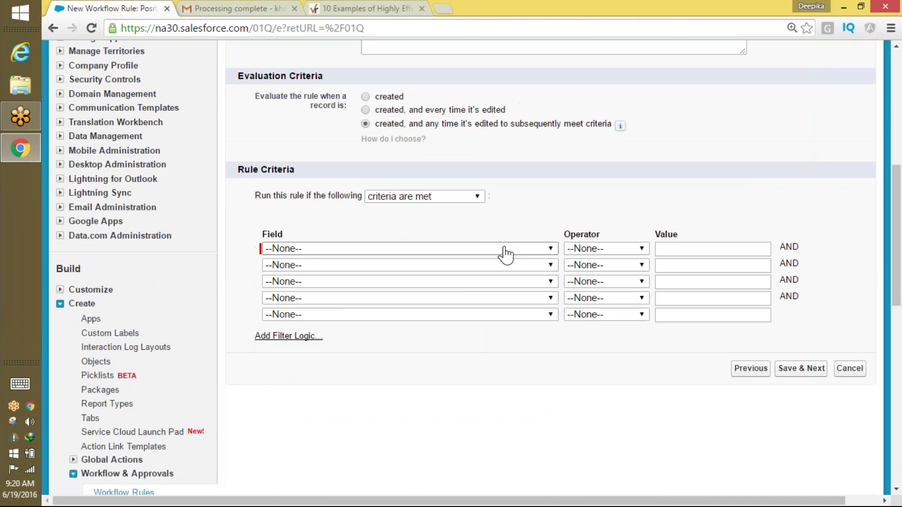
# Set the criterion Position: Functional Area equals Information Technology and save.
pyautogui.click(499, 251)
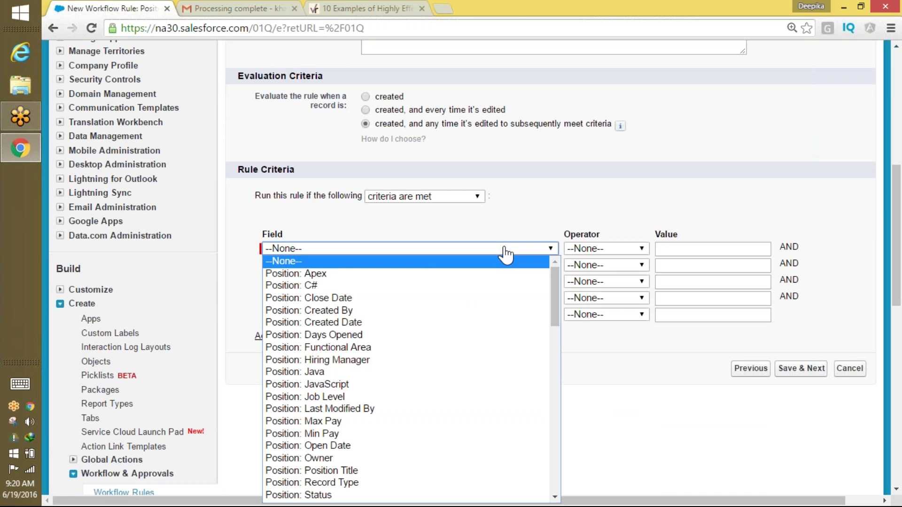
pyautogui.click(503, 347)
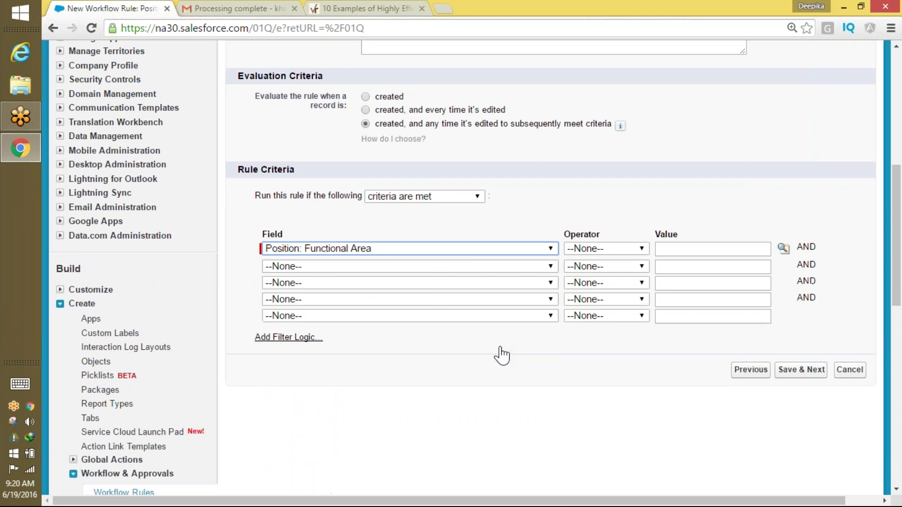
pyautogui.click(620, 249)
pyautogui.click(592, 274)
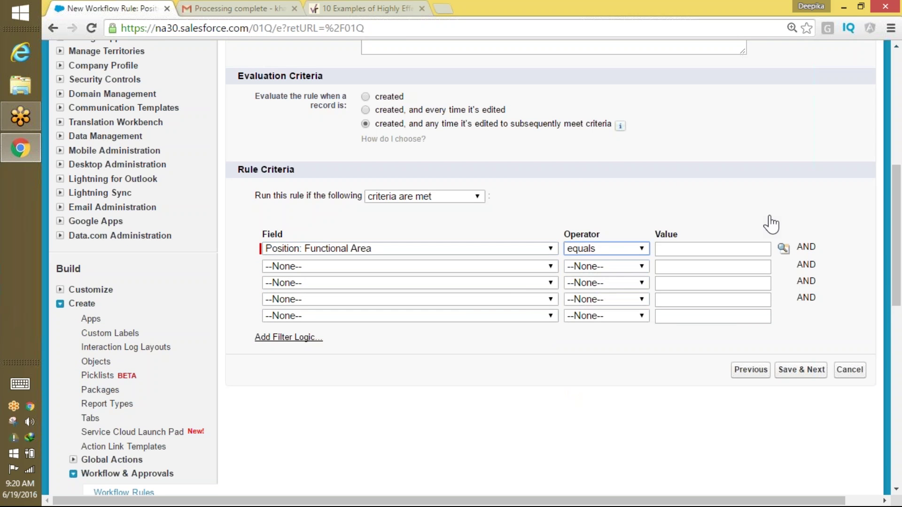
pyautogui.click(783, 249)
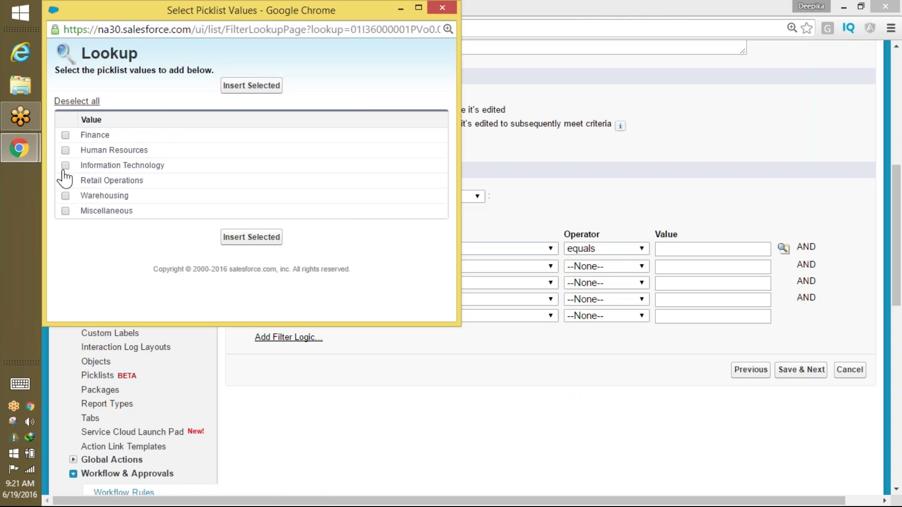
pyautogui.click(65, 166)
pyautogui.click(252, 237)
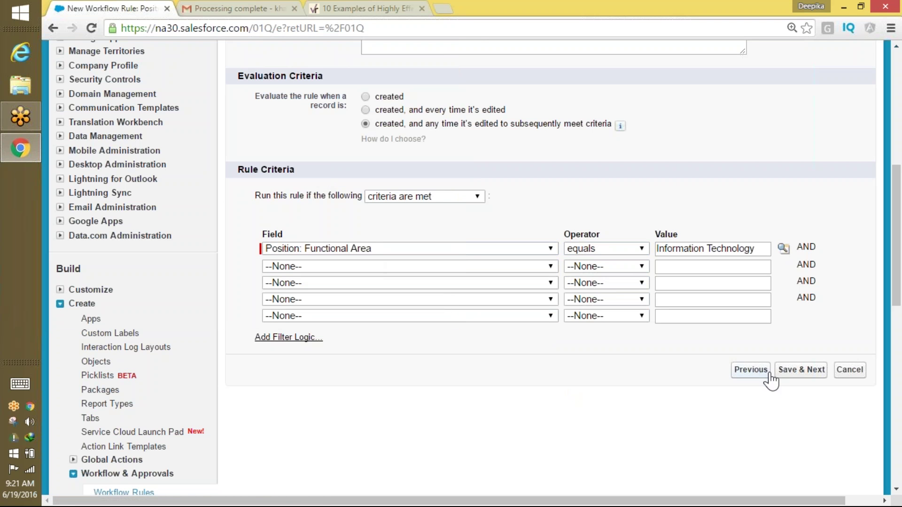
pyautogui.click(803, 371)
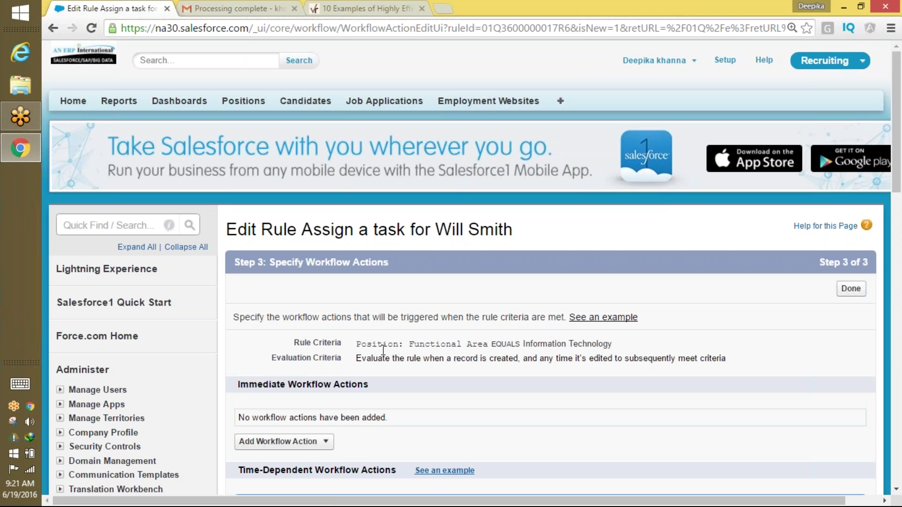
# Add a new Task workflow action assigned to the chosen user.
pyautogui.moveTo(383, 350); pyautogui.dragTo(602, 332)
pyautogui.click(244, 441)
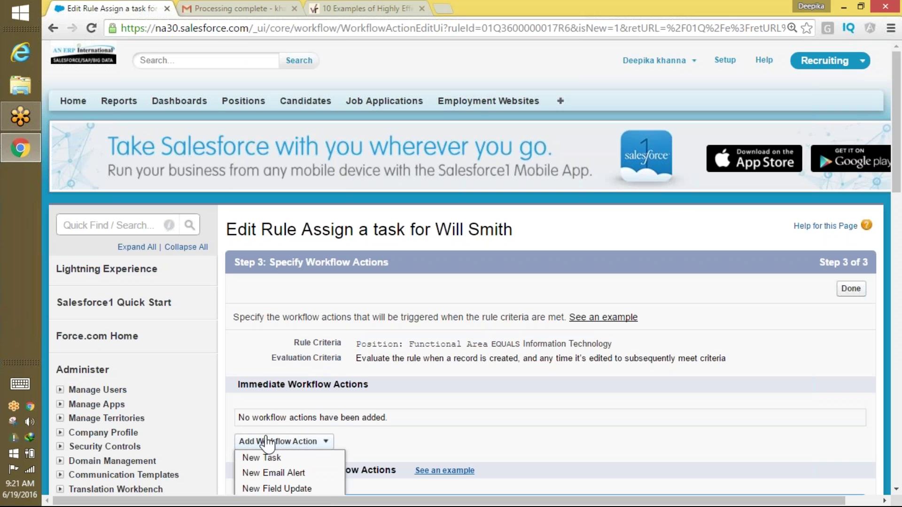
pyautogui.click(269, 458)
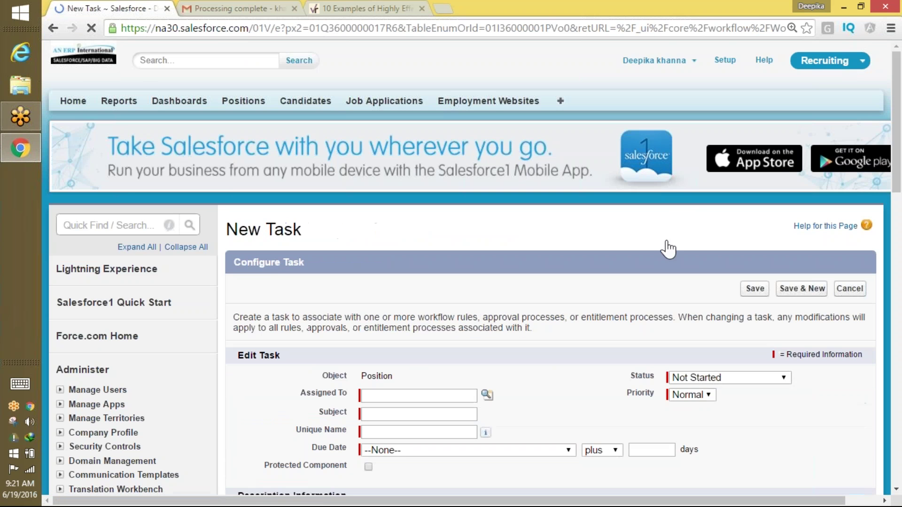
pyautogui.moveTo(898, 168); pyautogui.dragTo(898, 207)
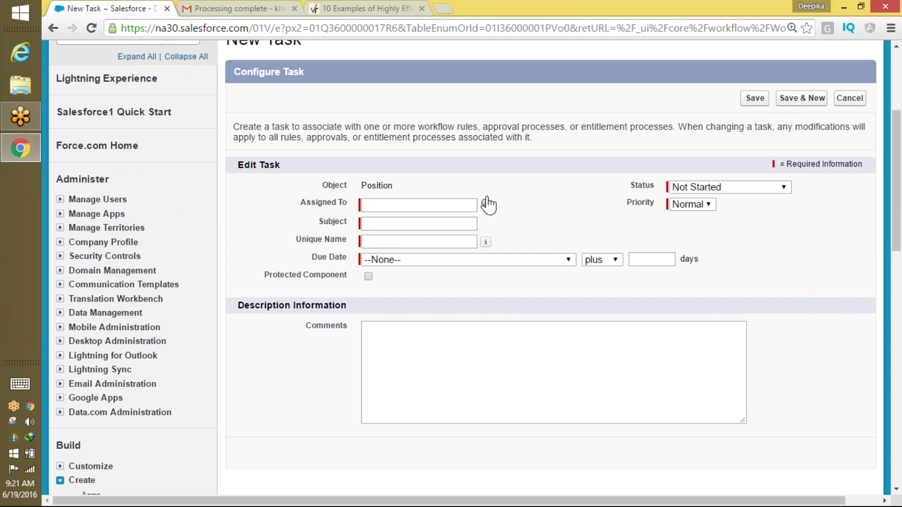
pyautogui.click(486, 203)
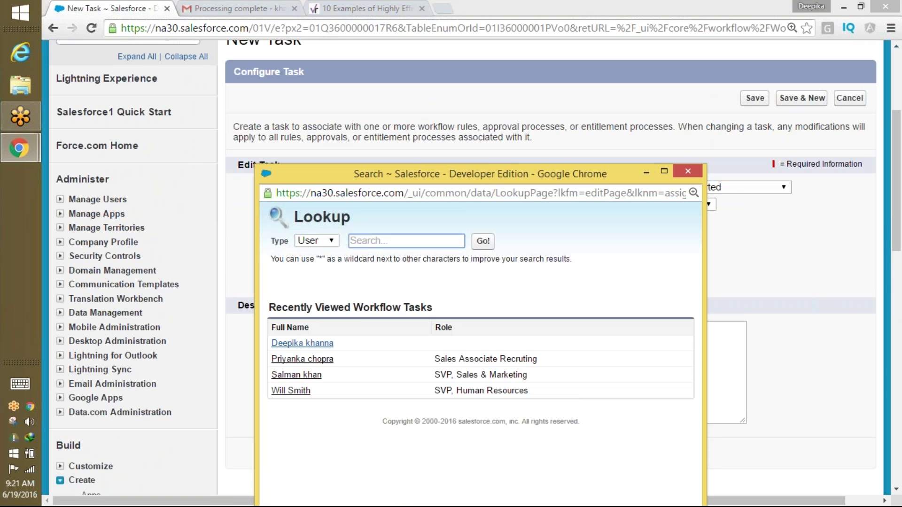
pyautogui.click(300, 391)
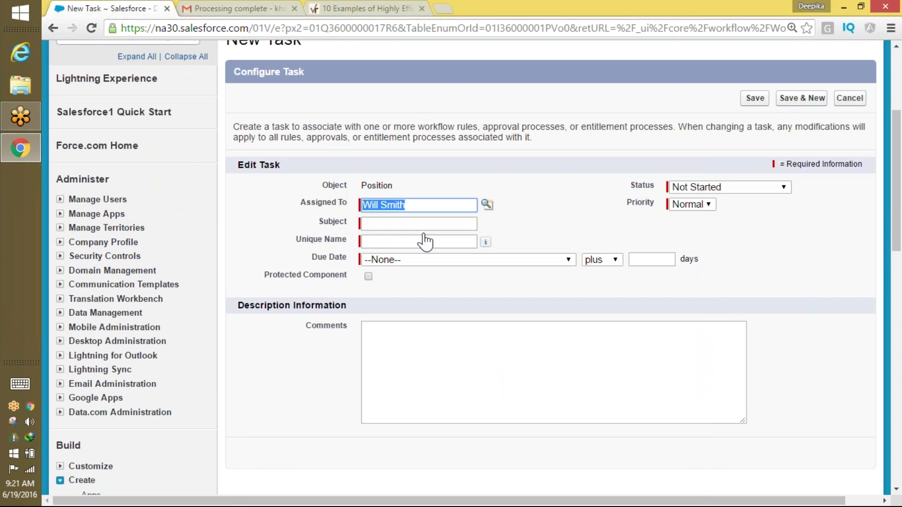
# Give the task subject 'Please fill this position', due Open Date plus 10 days, status Not Started, and save.
pyautogui.click(438, 225)
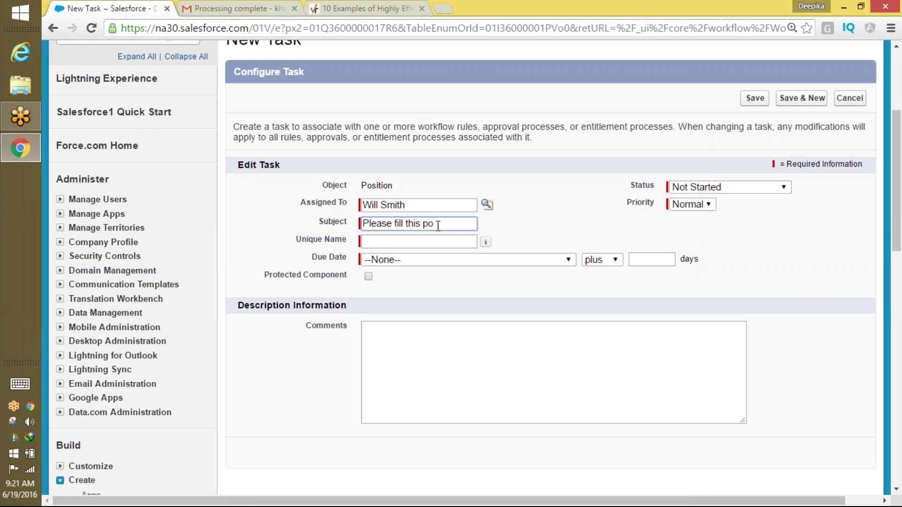
pyautogui.press('Tab')
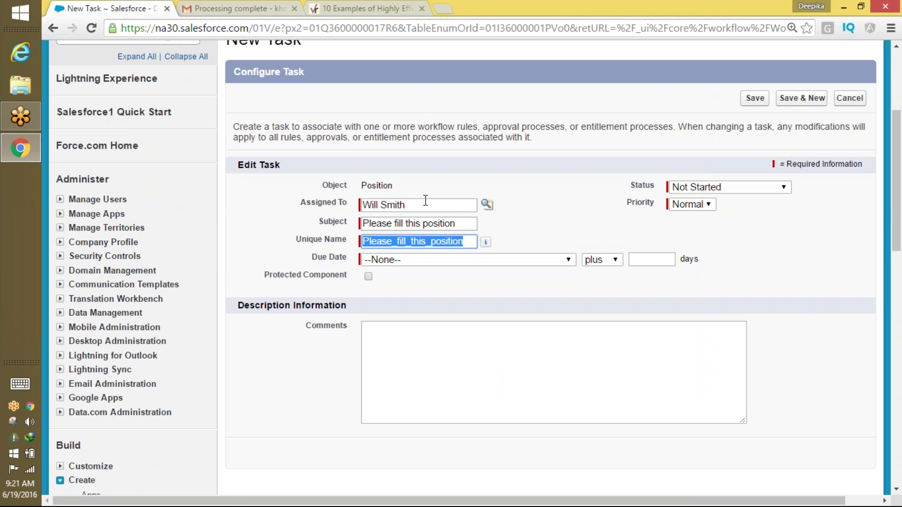
pyautogui.click(431, 262)
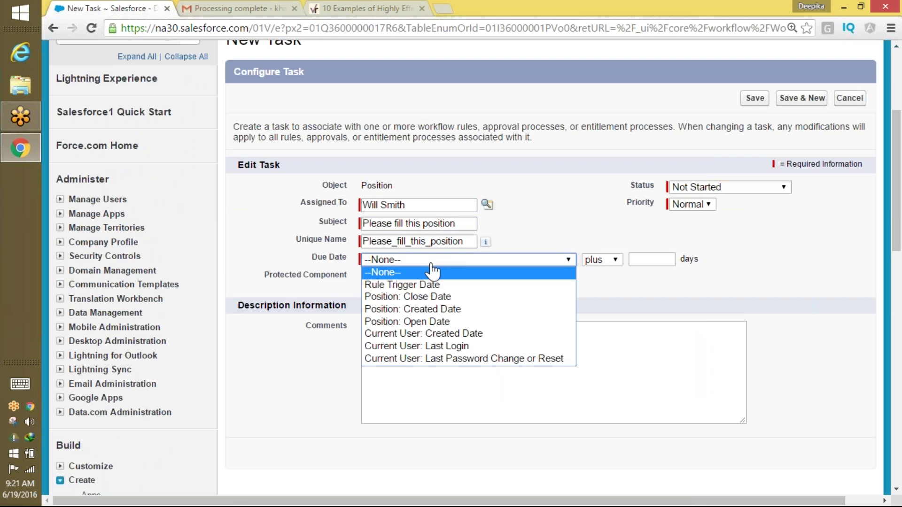
pyautogui.click(421, 325)
pyautogui.click(657, 258)
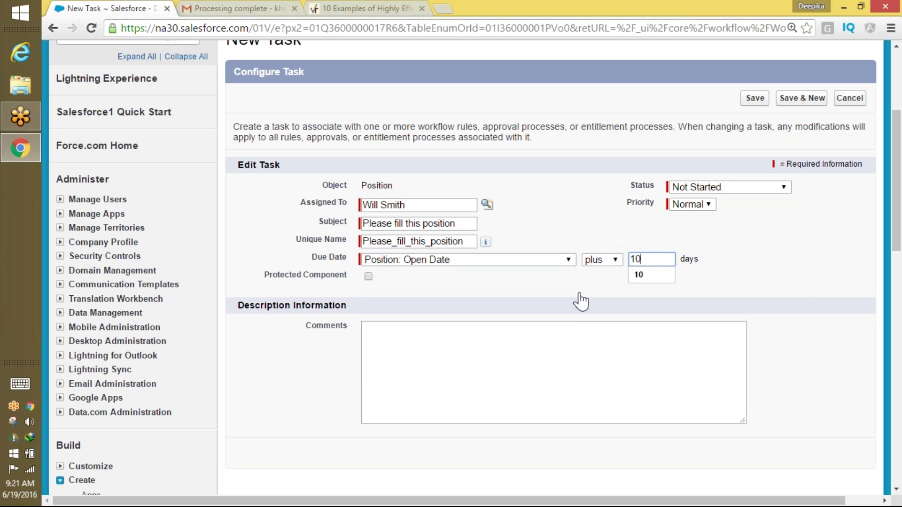
pyautogui.click(718, 190)
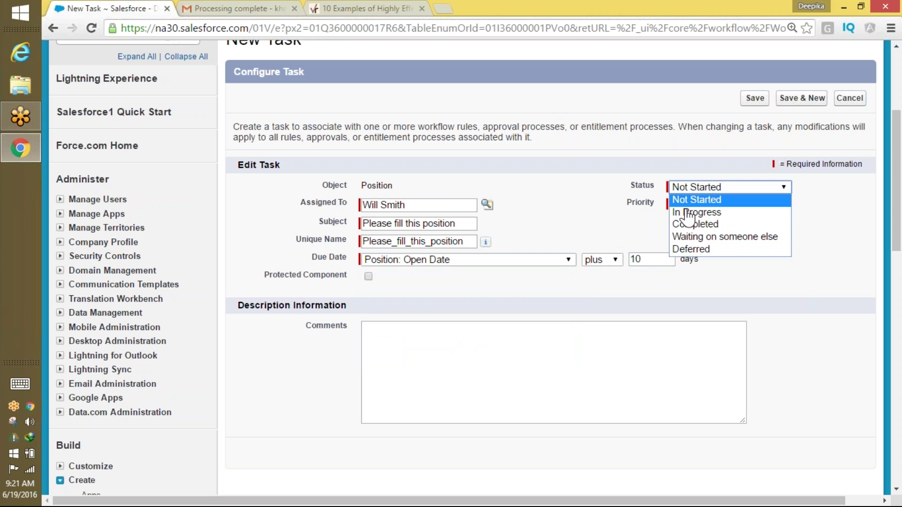
pyautogui.click(711, 200)
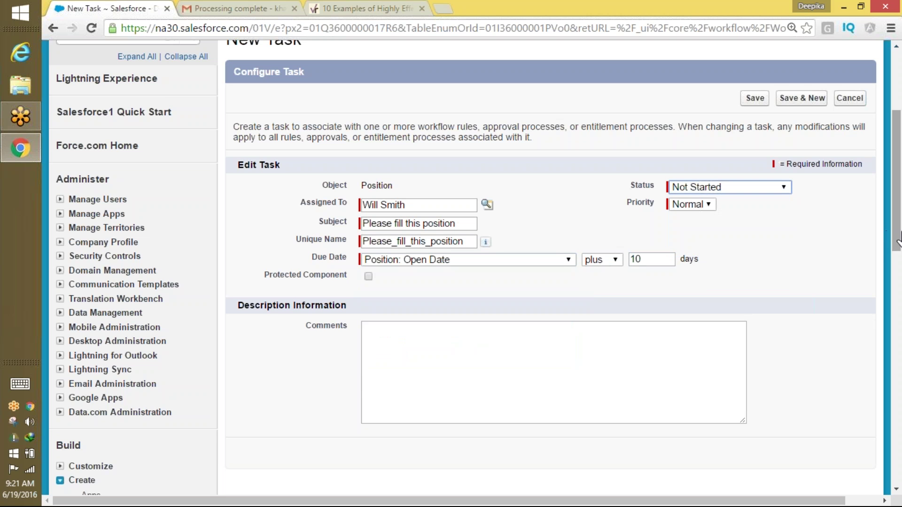
pyautogui.moveTo(895, 249); pyautogui.dragTo(877, 484)
pyautogui.scroll(15, 876, 484)
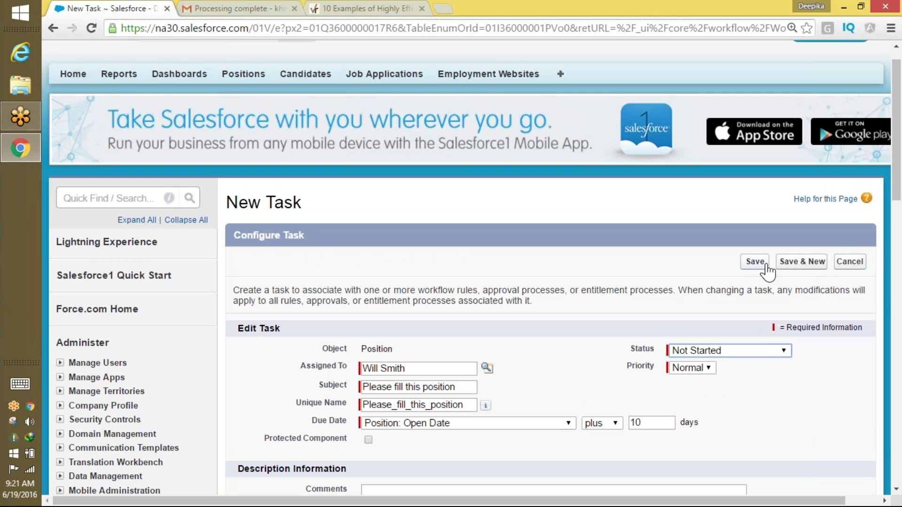
pyautogui.click(759, 264)
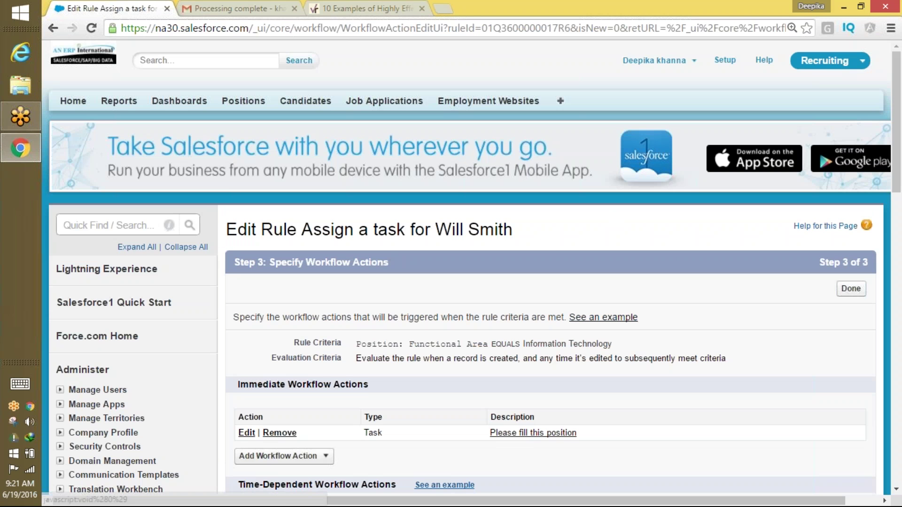
# Finish the rule's actions, activate the rule, and go to Positions.
pyautogui.moveTo(361, 340); pyautogui.dragTo(636, 357)
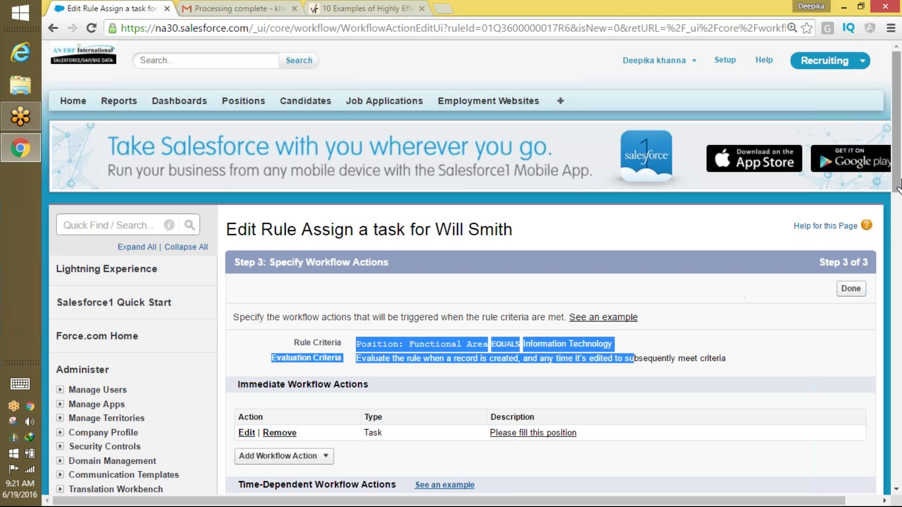
pyautogui.scroll(-3, 898, 186)
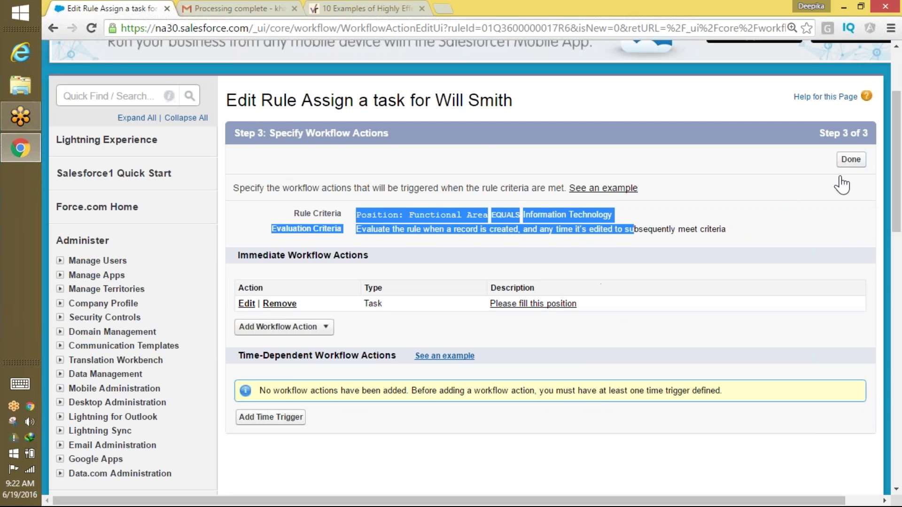
pyautogui.click(851, 160)
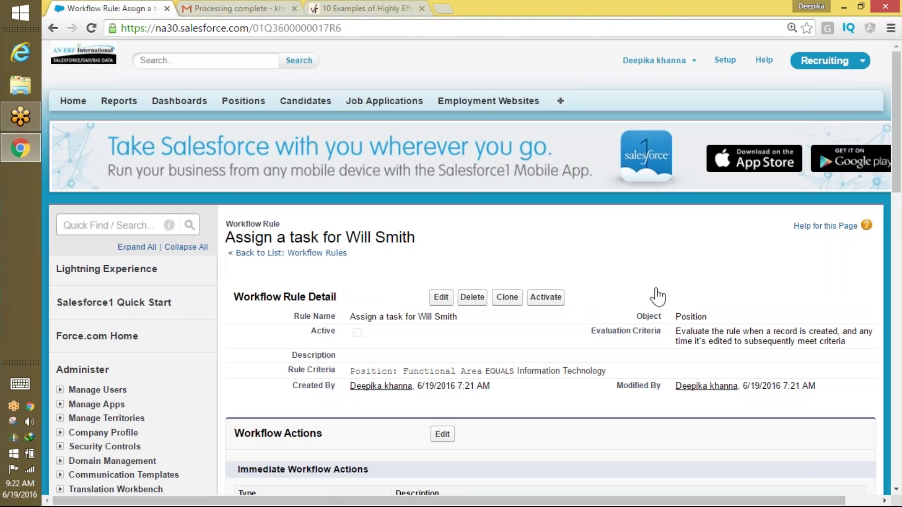
pyautogui.click(547, 297)
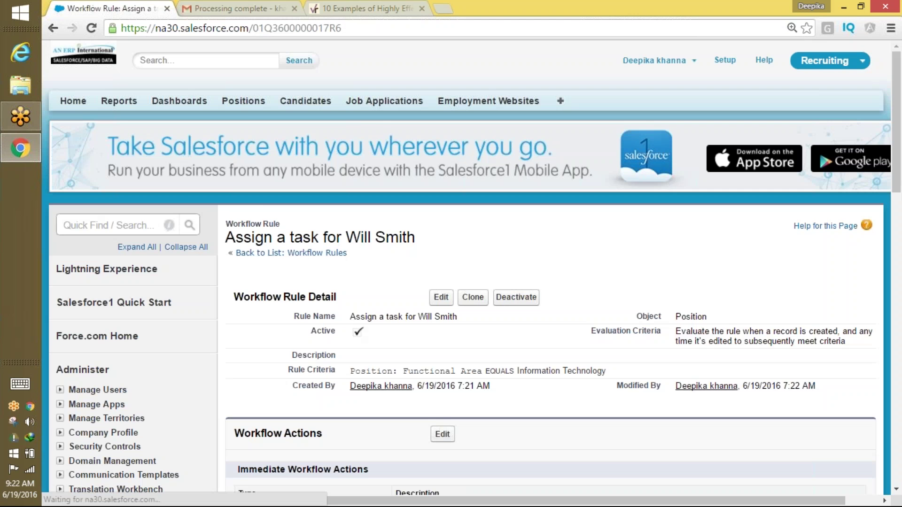
pyautogui.click(242, 105)
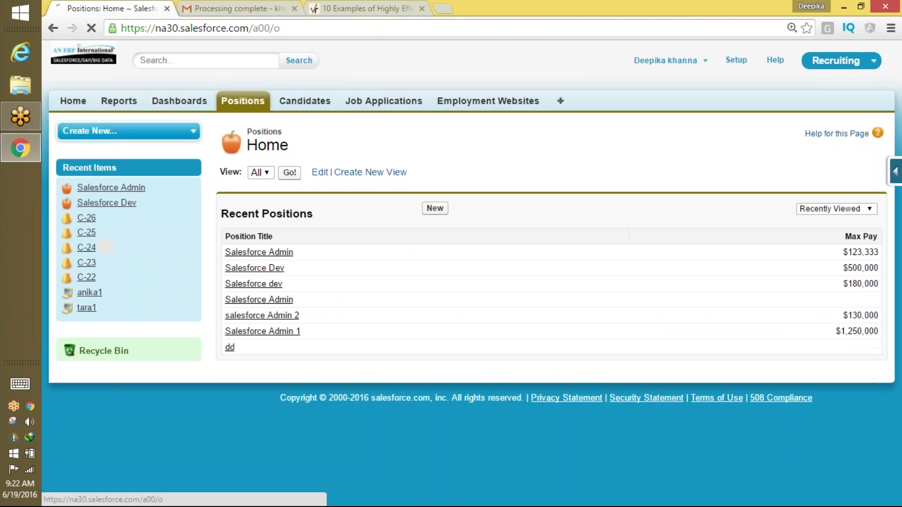
# Create a Java Developer position in Information Technology with Open Date 6/23/2016.
pyautogui.click(435, 208)
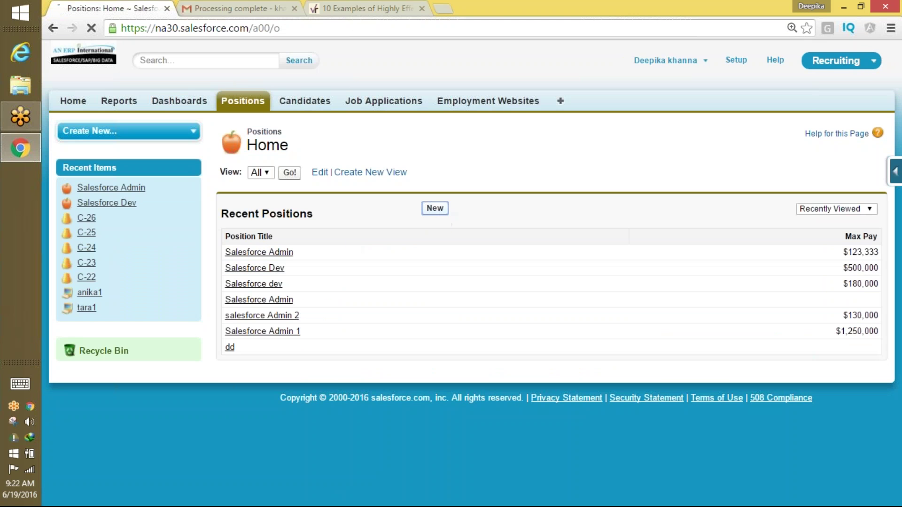
pyautogui.click(447, 266)
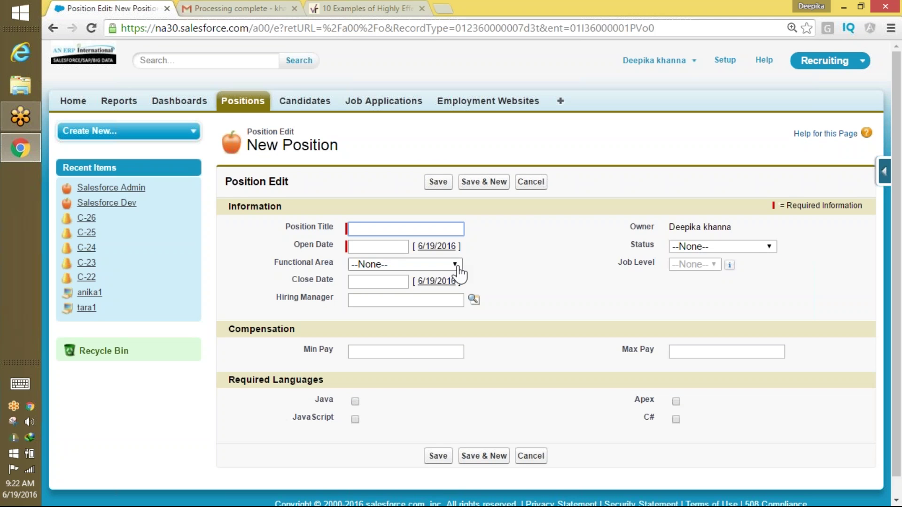
pyautogui.click(444, 265)
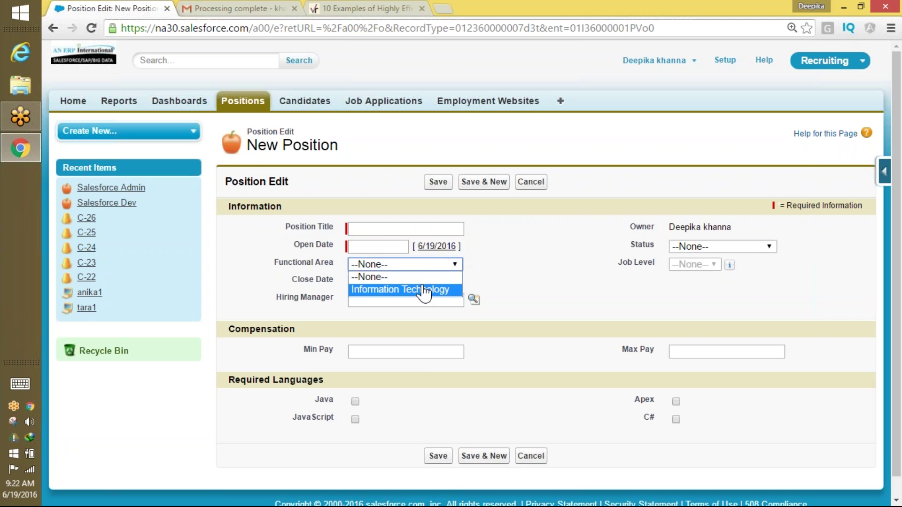
pyautogui.click(421, 288)
pyautogui.click(384, 226)
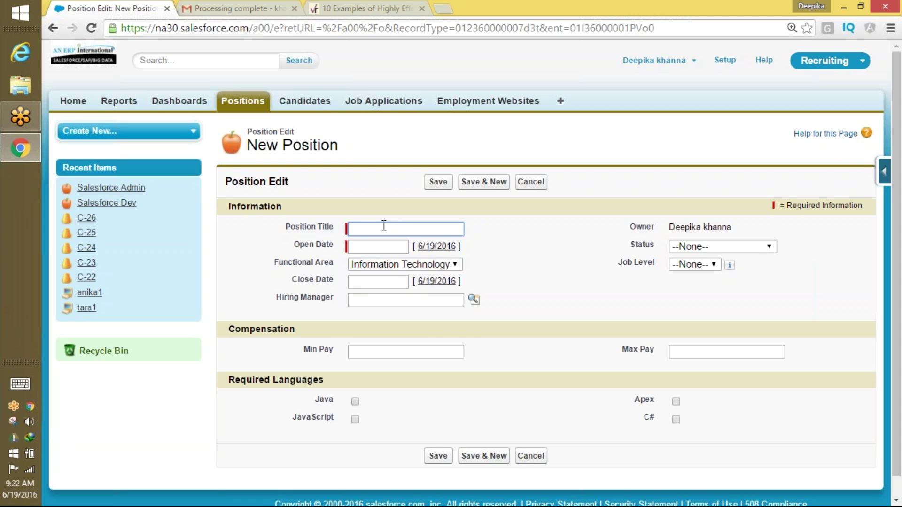
pyautogui.write('Java D')
pyautogui.press('Tab')
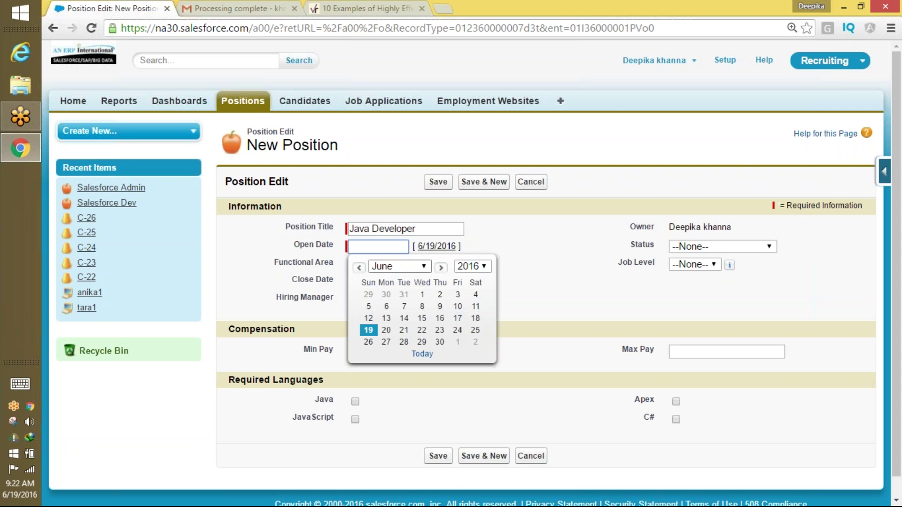
pyautogui.click(439, 330)
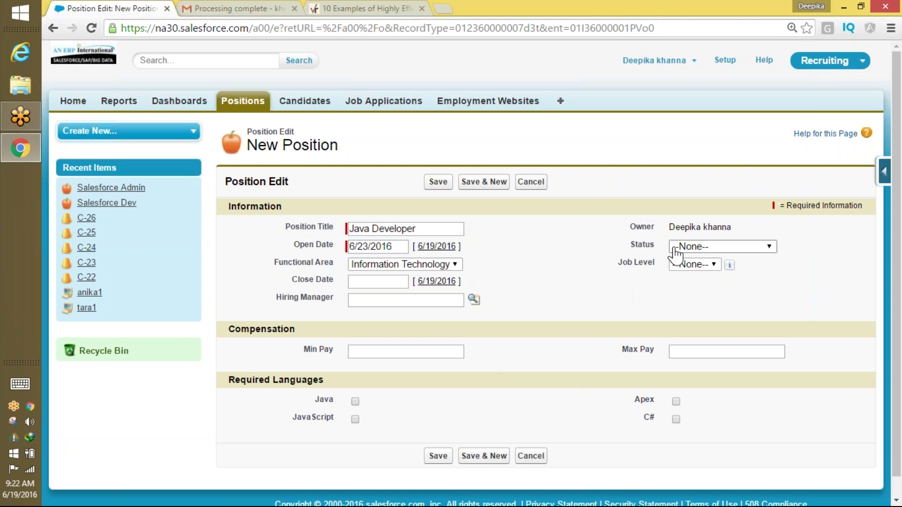
pyautogui.click(444, 456)
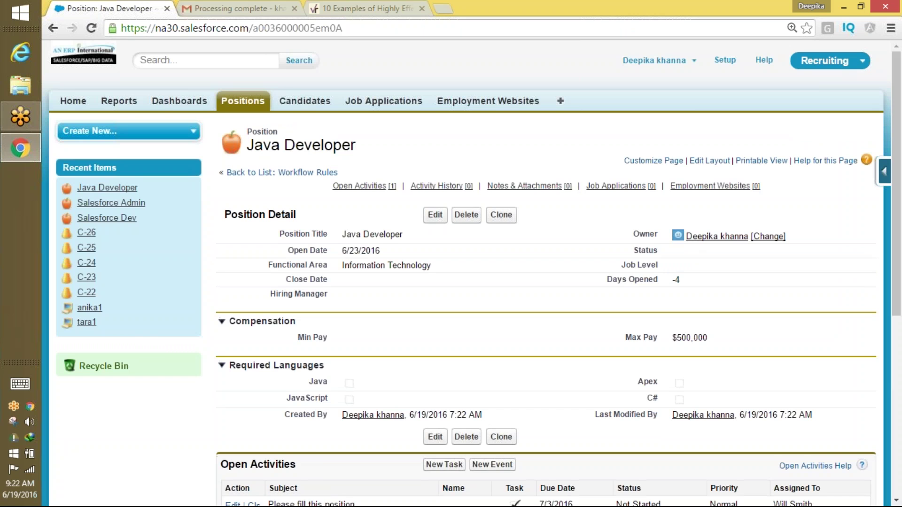
# Check the Open Activities task due 7/3/2016, then switch to Gmail.
pyautogui.scroll(-4, 898, 139)
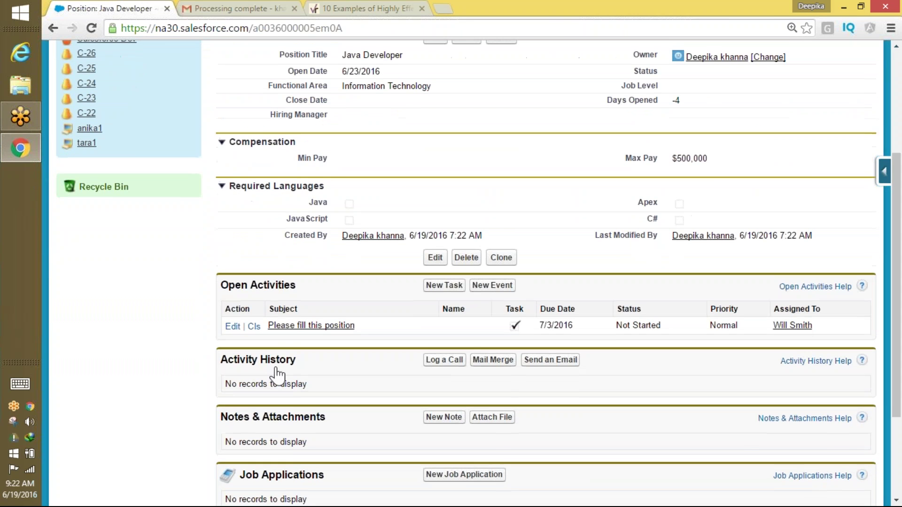
pyautogui.moveTo(306, 284); pyautogui.dragTo(231, 285)
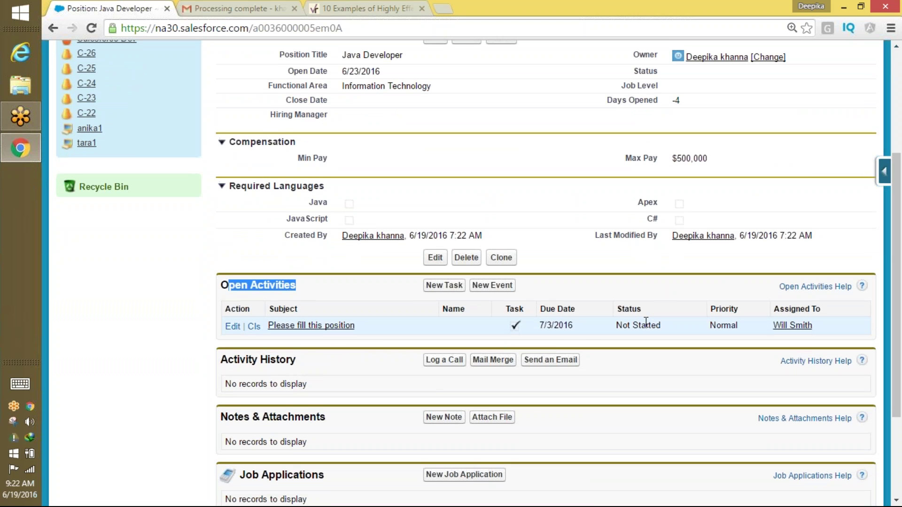
pyautogui.moveTo(573, 326); pyautogui.dragTo(554, 325)
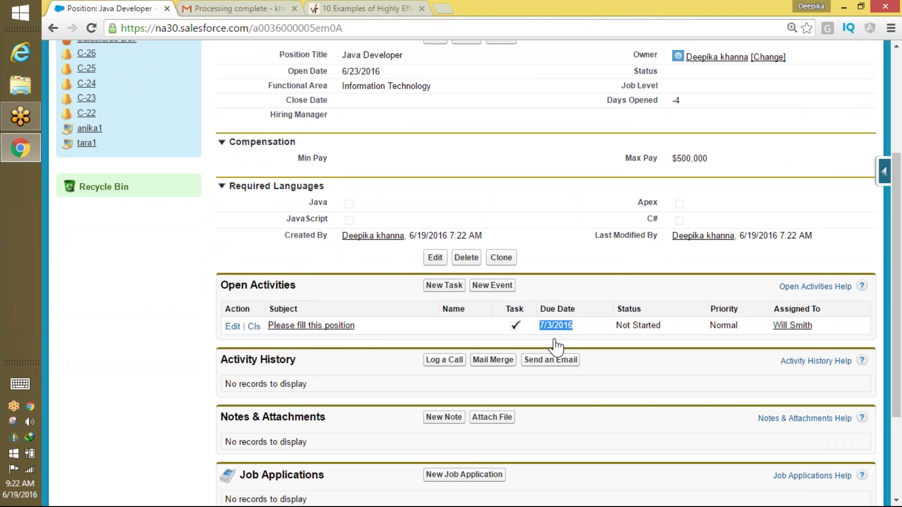
pyautogui.click(897, 123)
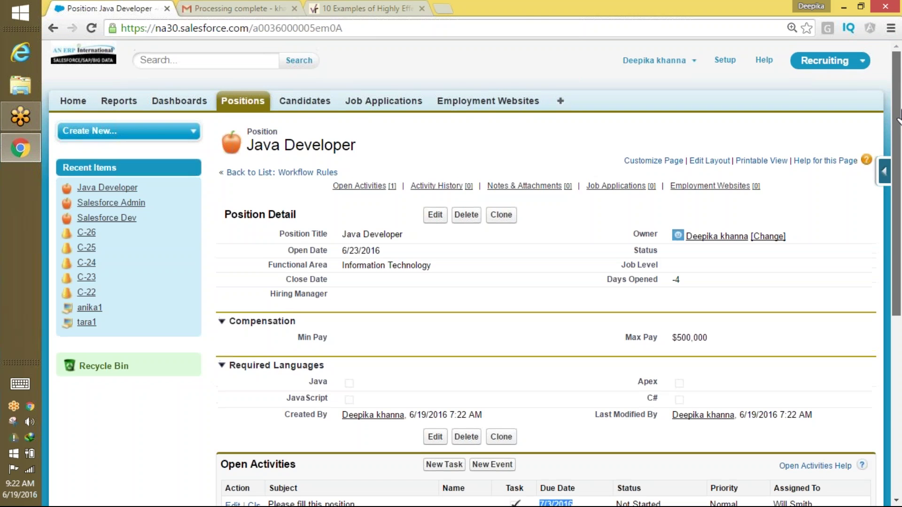
pyautogui.click(198, 8)
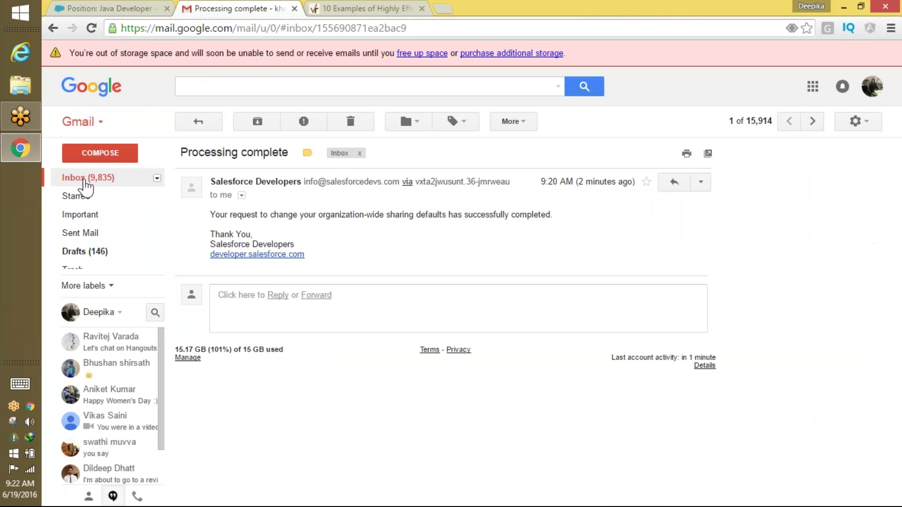
# Read the 'Please fill this position' email's recipient, position, due date and priority, then return to Salesforce.
pyautogui.click(91, 179)
pyautogui.click(338, 150)
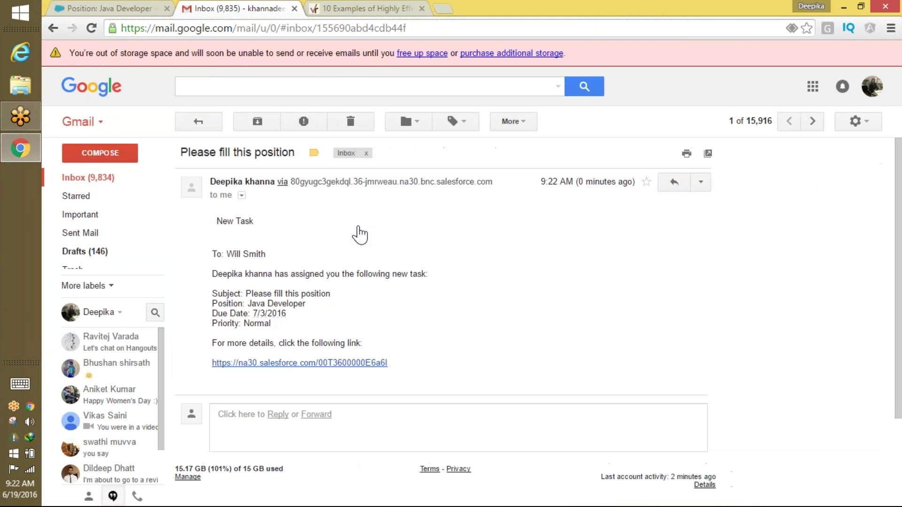
pyautogui.moveTo(212, 254); pyautogui.dragTo(293, 254)
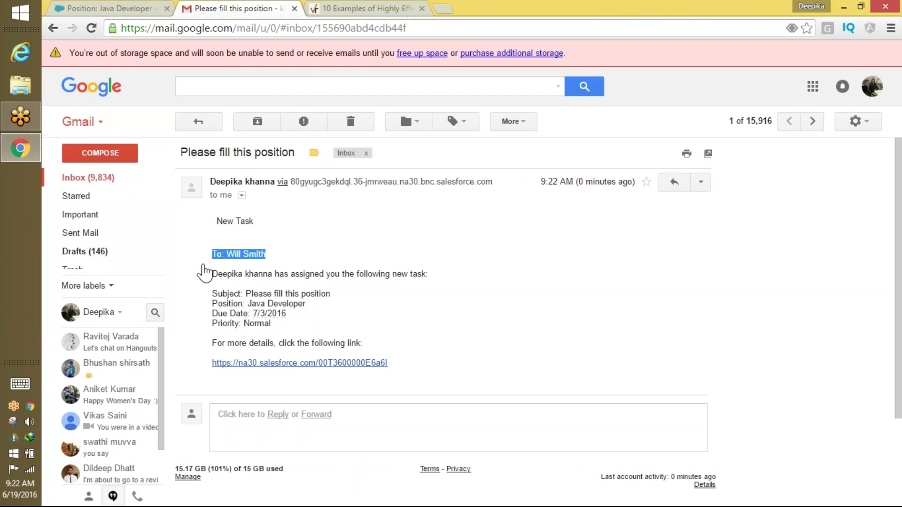
pyautogui.moveTo(211, 293); pyautogui.dragTo(317, 342)
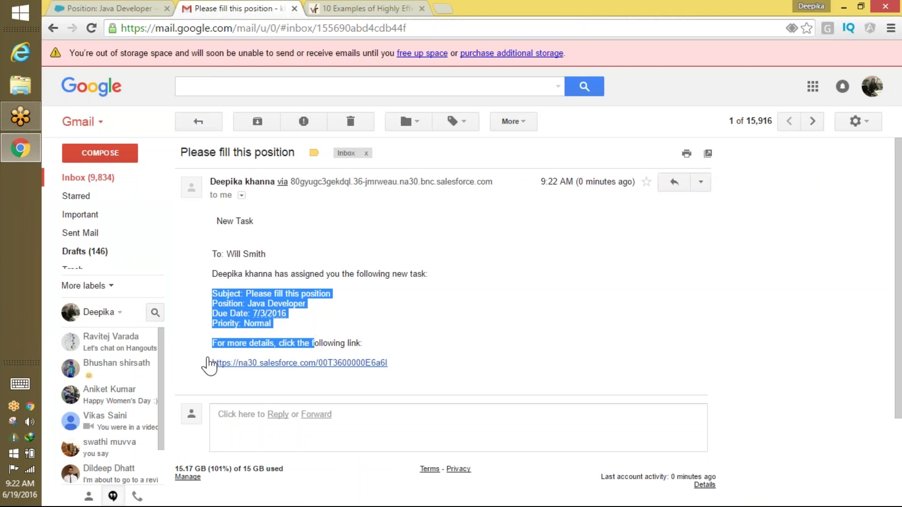
pyautogui.click(264, 386)
pyautogui.click(141, 8)
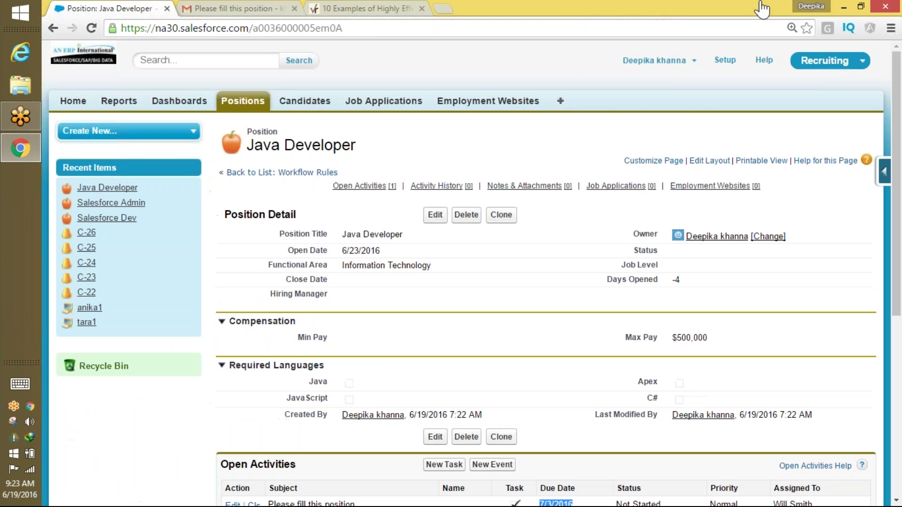
# Log out and log back in as the task's assignee with the saved username.
pyautogui.click(694, 60)
pyautogui.click(635, 140)
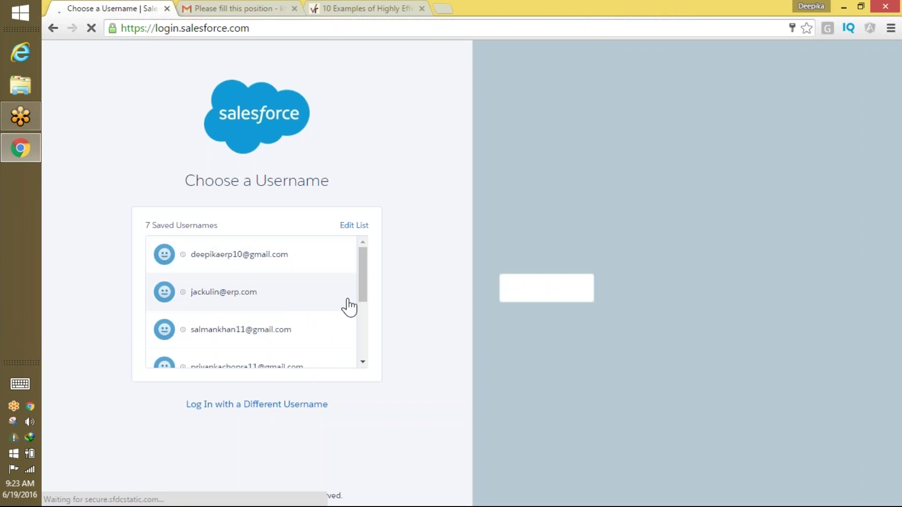
pyautogui.scroll(-2, 368, 310)
pyautogui.click(281, 313)
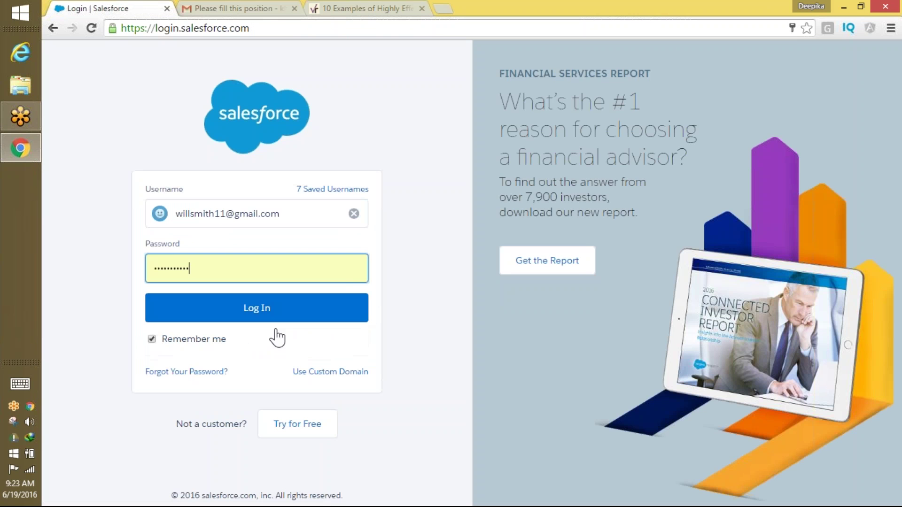
pyautogui.click(276, 316)
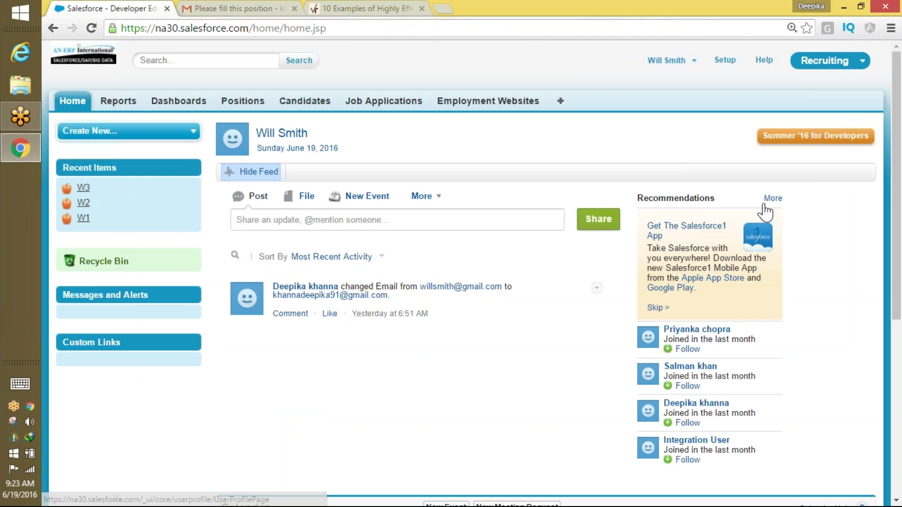
# Filter My Tasks to All Open to list 'Please fill this position'.
pyautogui.scroll(-6, 879, 346)
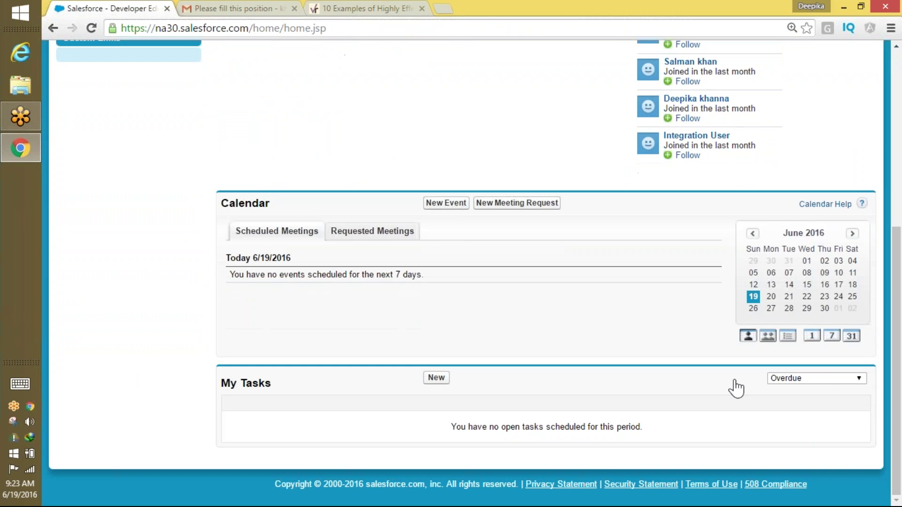
pyautogui.click(825, 378)
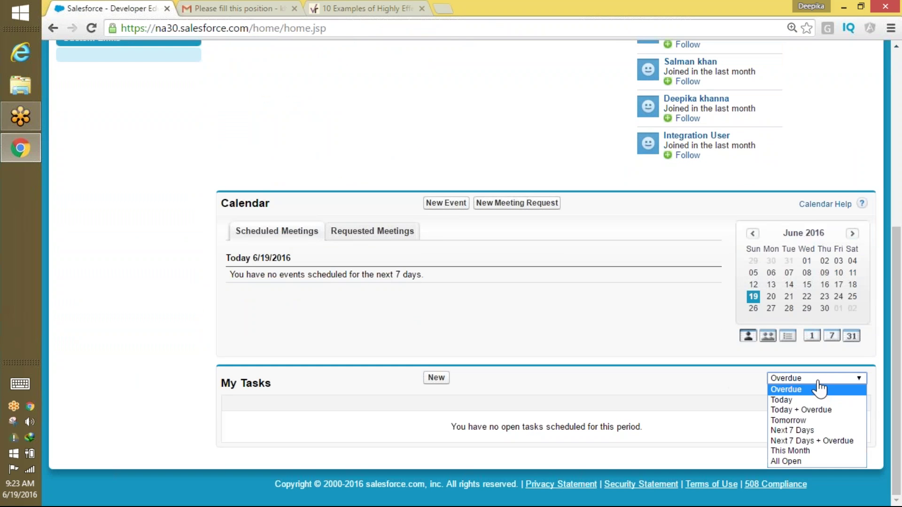
pyautogui.click(789, 451)
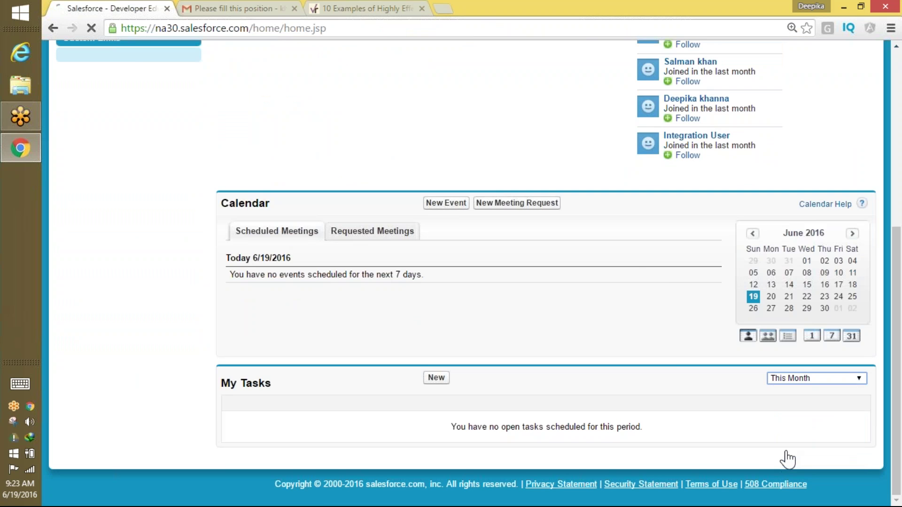
pyautogui.scroll(-6, 788, 459)
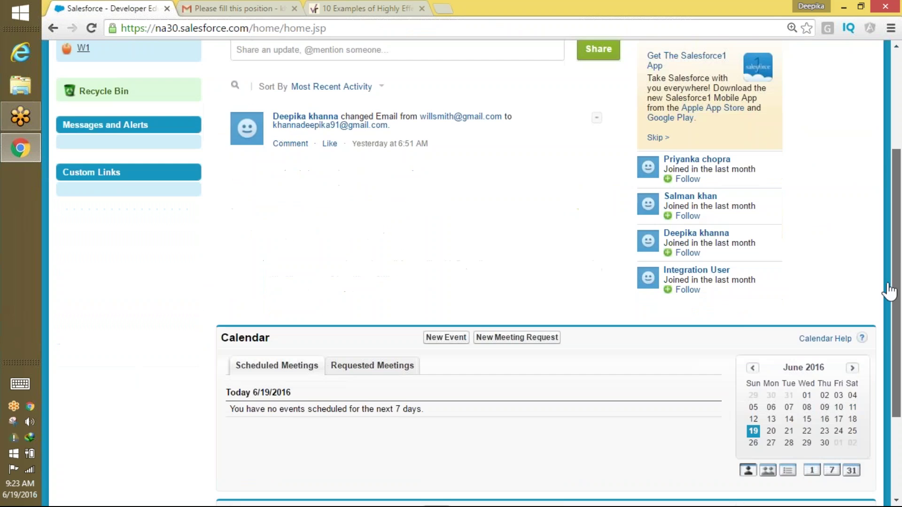
pyautogui.click(800, 381)
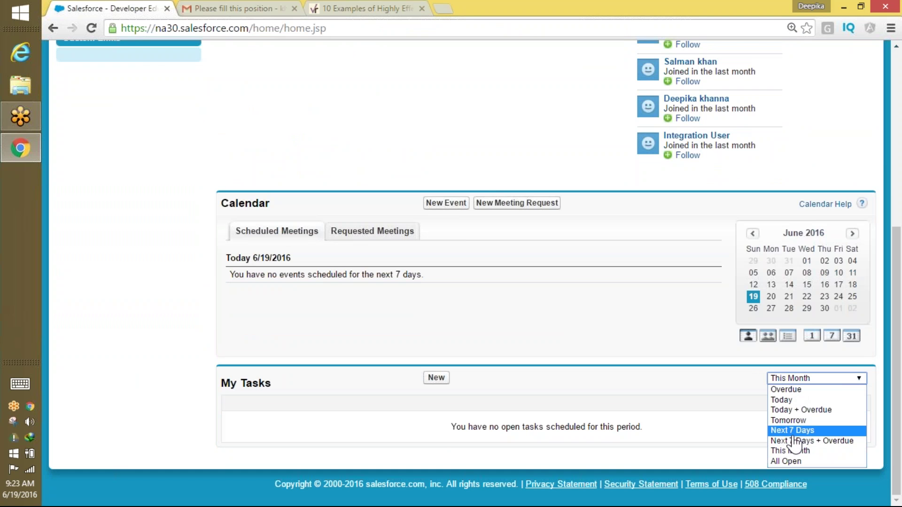
pyautogui.click(790, 462)
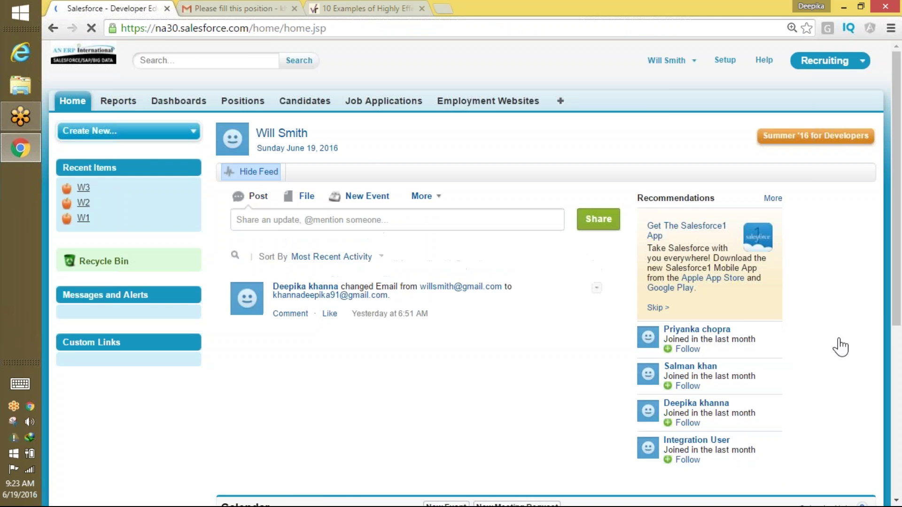
pyautogui.scroll(-6, 781, 346)
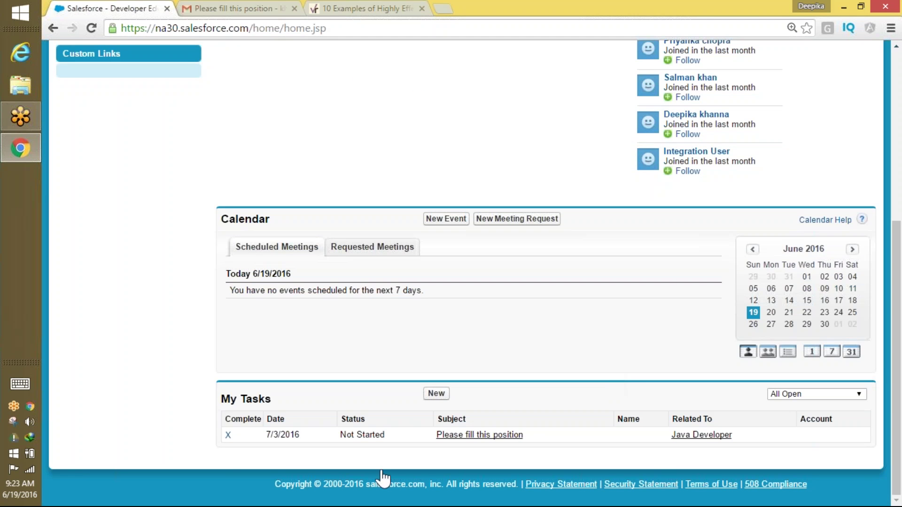
pyautogui.moveTo(263, 442); pyautogui.dragTo(335, 452)
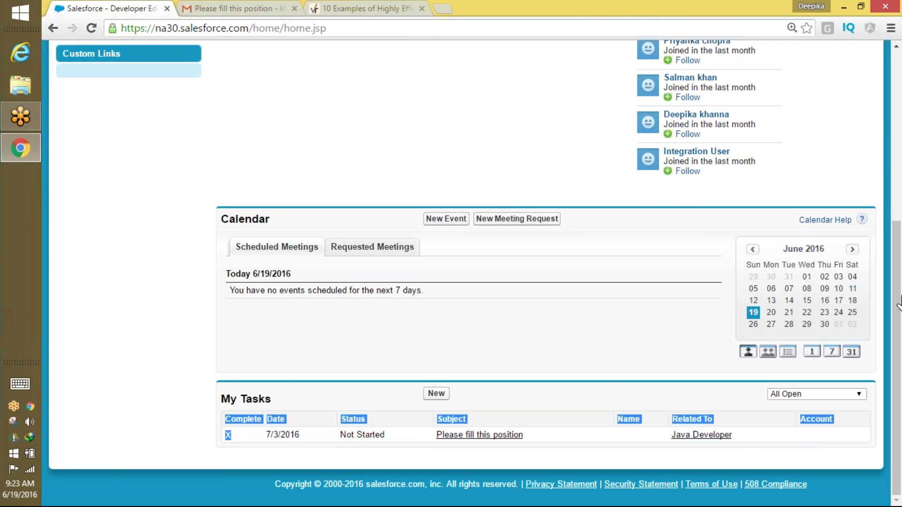
pyautogui.moveTo(900, 297); pyautogui.dragTo(864, 424)
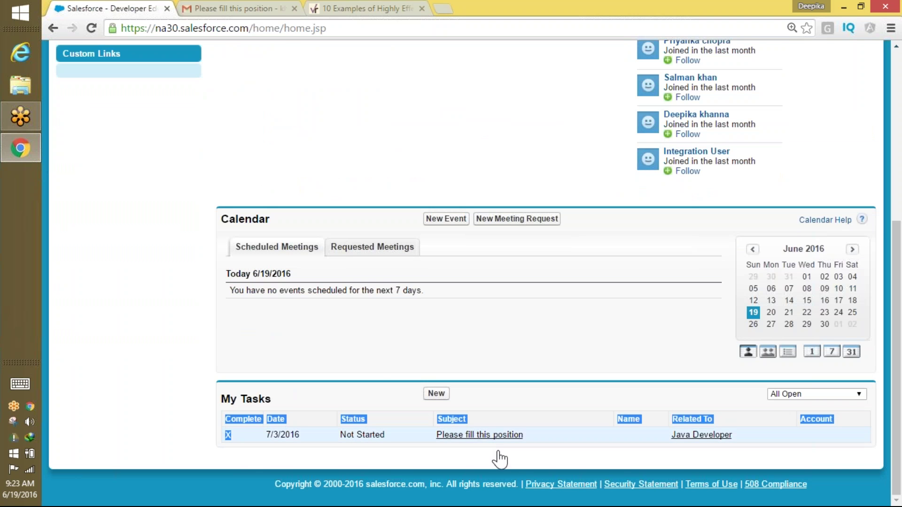
pyautogui.scroll(2, 334, 398)
pyautogui.scroll(-2, 333, 398)
# Set the 'Please fill this position' task's status to In Progress, save, and log out.
pyautogui.click(515, 435)
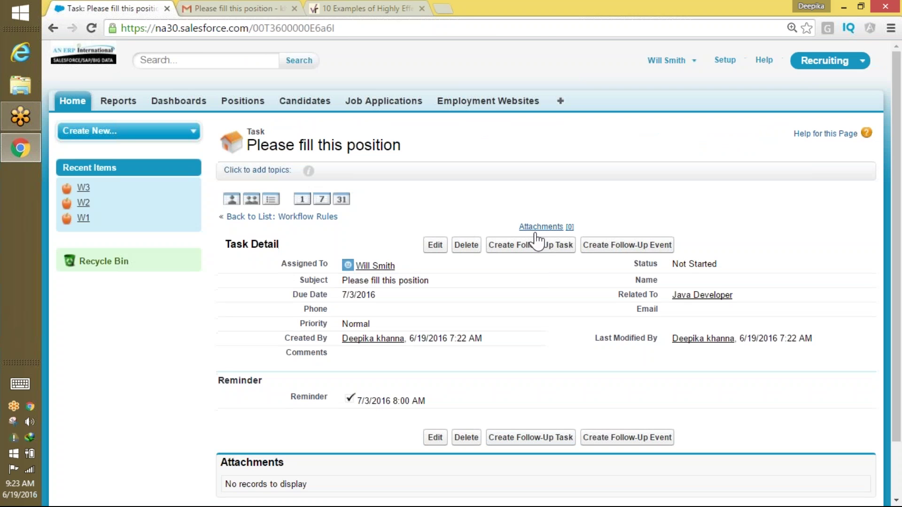
pyautogui.click(435, 245)
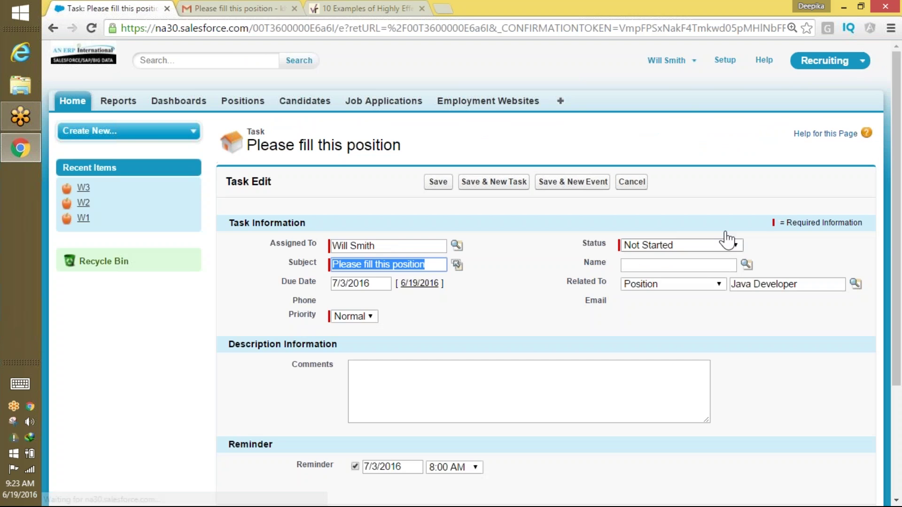
pyautogui.click(646, 248)
pyautogui.click(674, 271)
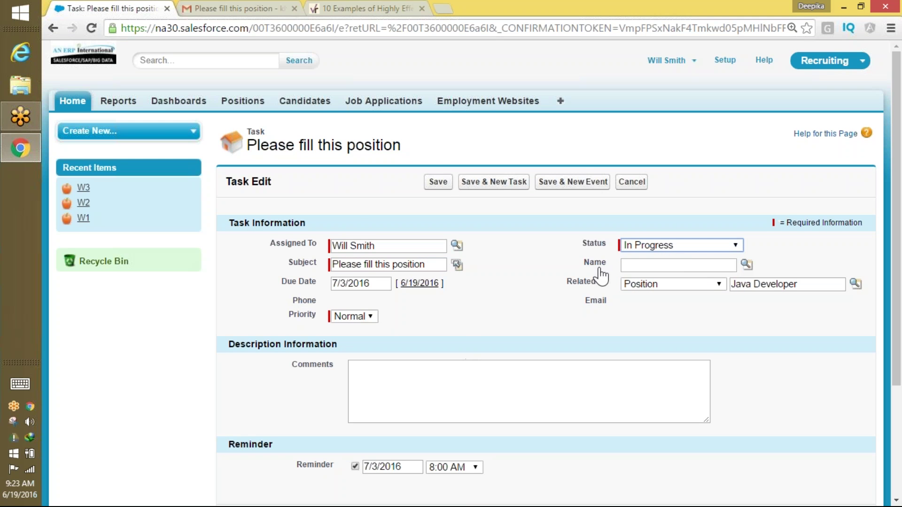
pyautogui.click(438, 183)
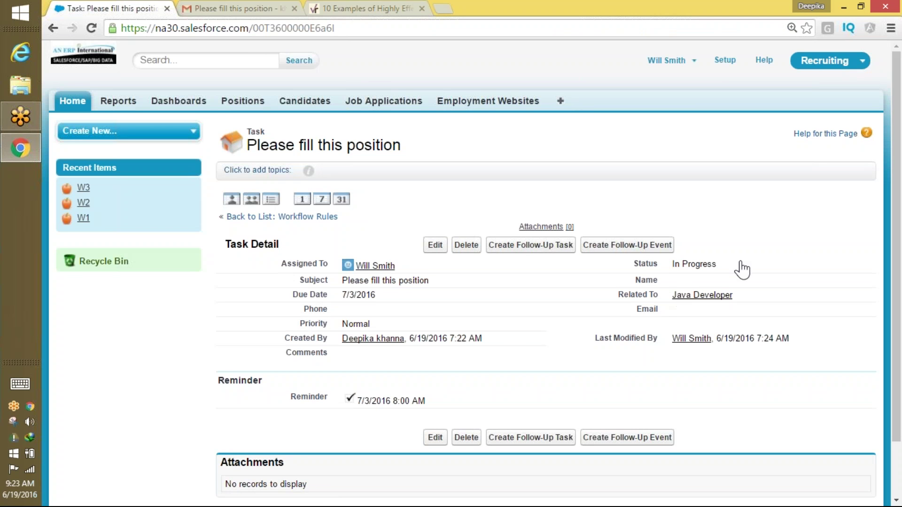
pyautogui.moveTo(741, 266); pyautogui.dragTo(687, 262)
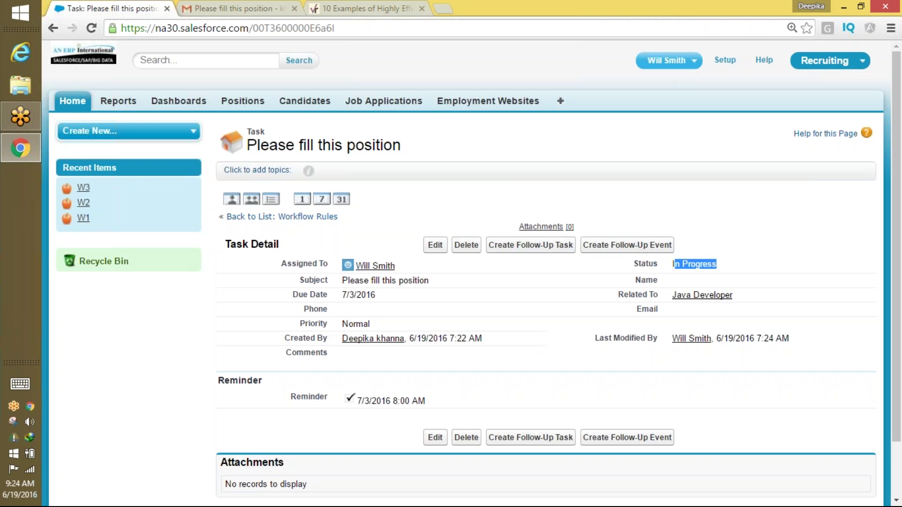
pyautogui.click(679, 61)
pyautogui.click(669, 125)
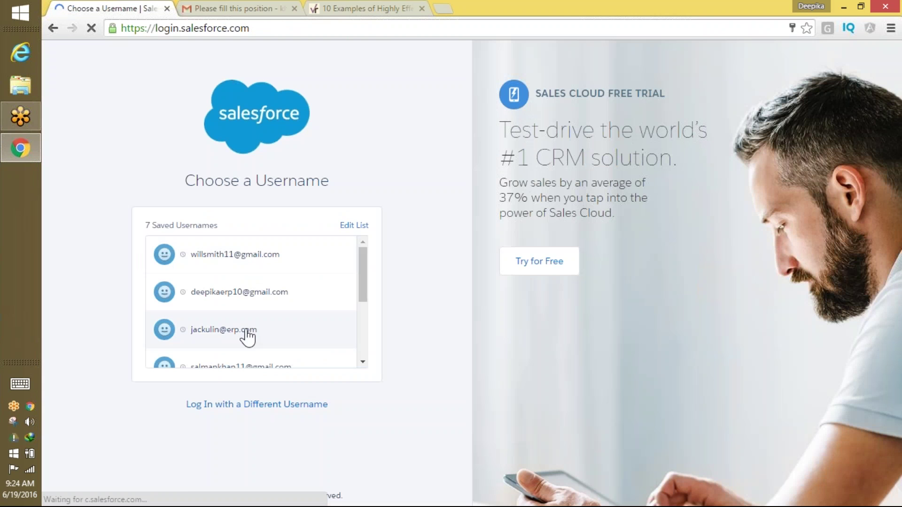
# Sign in as administrator and open the 'Assign a task…' workflow rule via Quick Find 'workflow'.
pyautogui.click(254, 301)
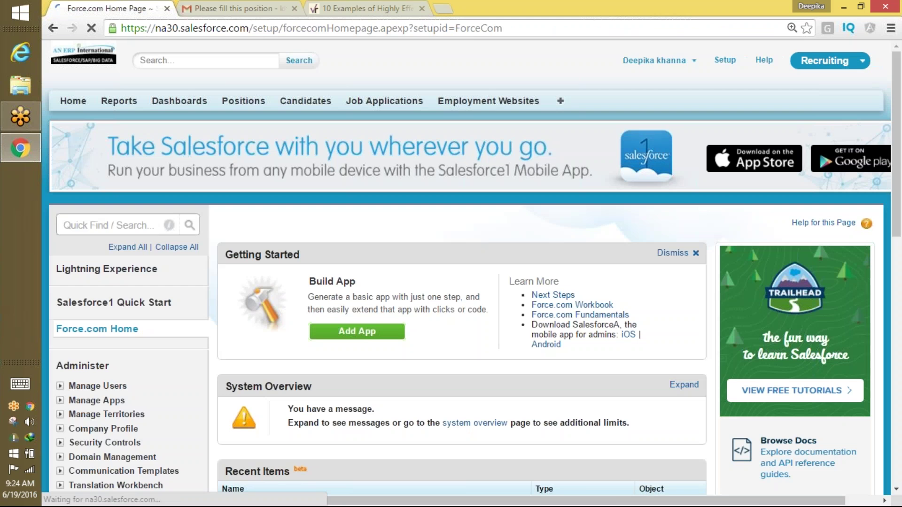
pyautogui.write('wwor')
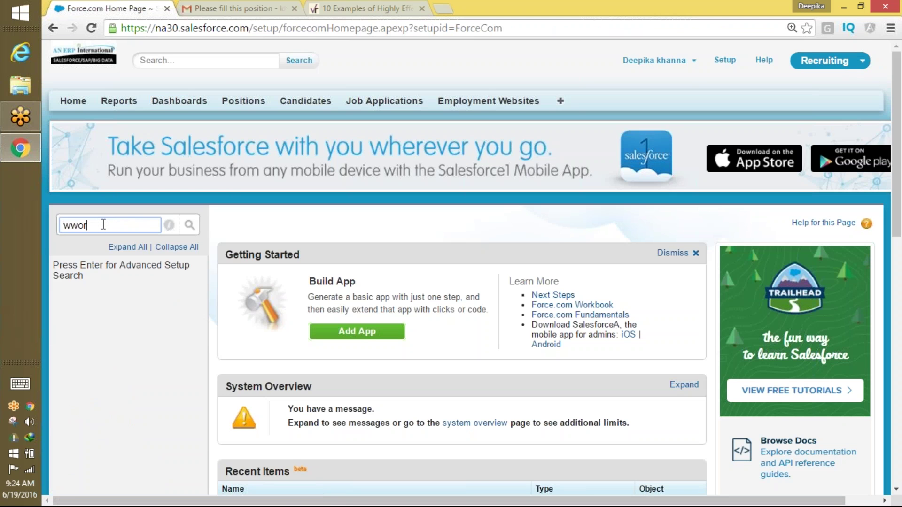
pyautogui.press('BackSpace')
pyautogui.press('BackSpace')
pyautogui.press('BackSpace')
pyautogui.write('ork')
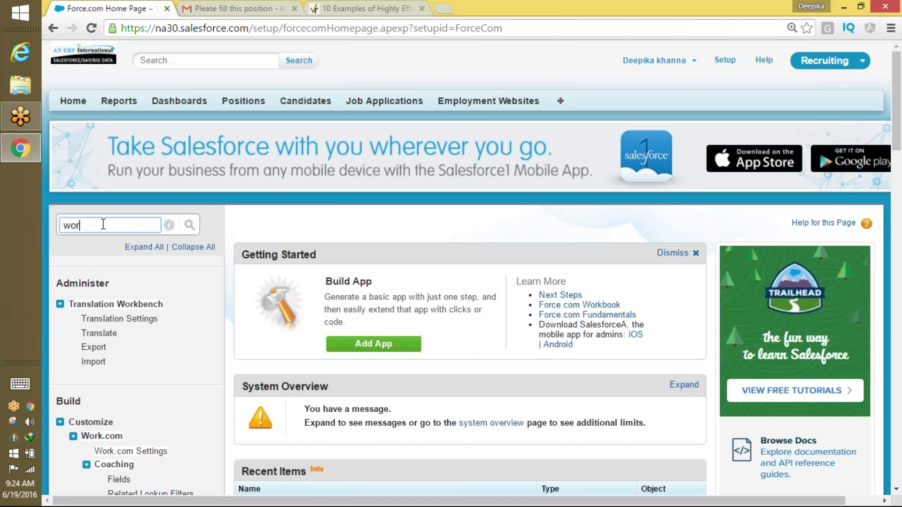
pyautogui.write('flow')
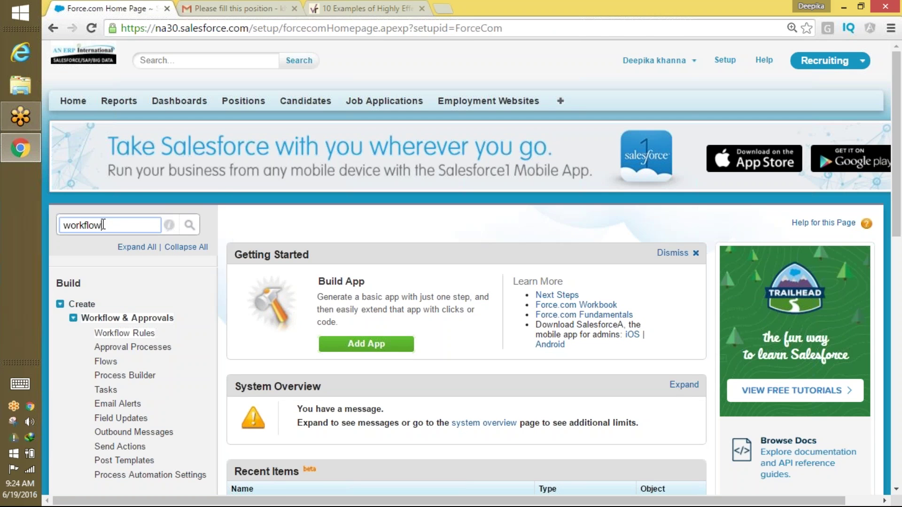
pyautogui.click(140, 335)
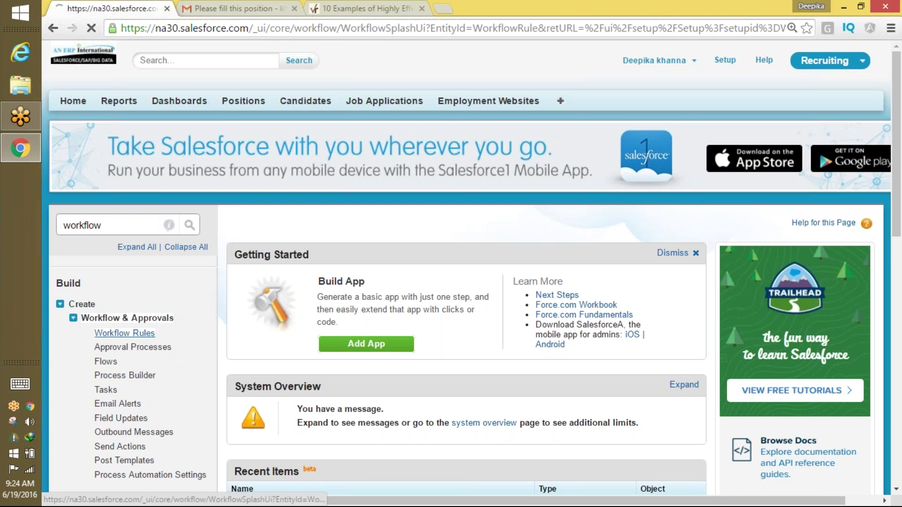
pyautogui.scroll(-6, 898, 174)
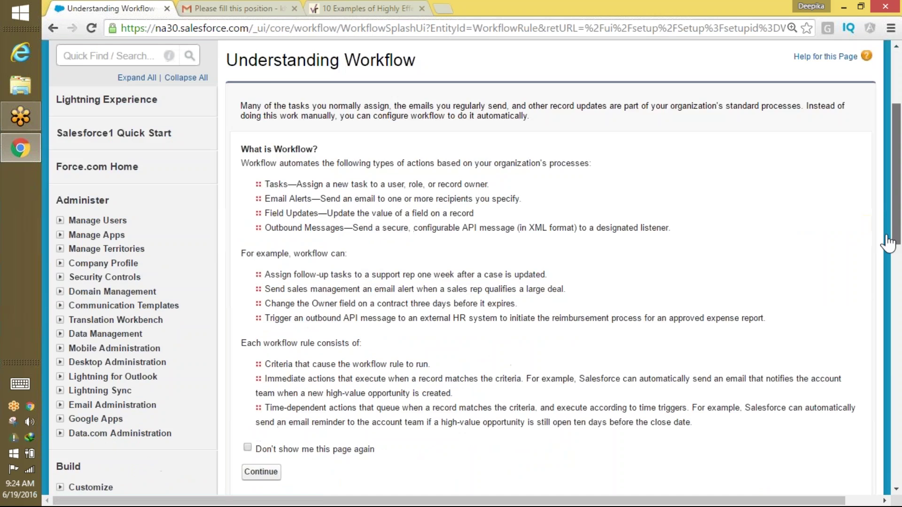
pyautogui.click(260, 336)
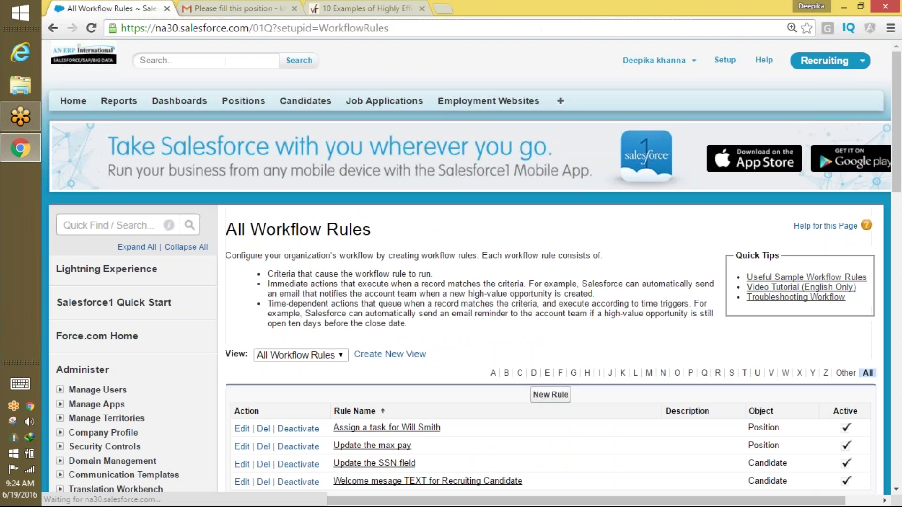
pyautogui.click(423, 428)
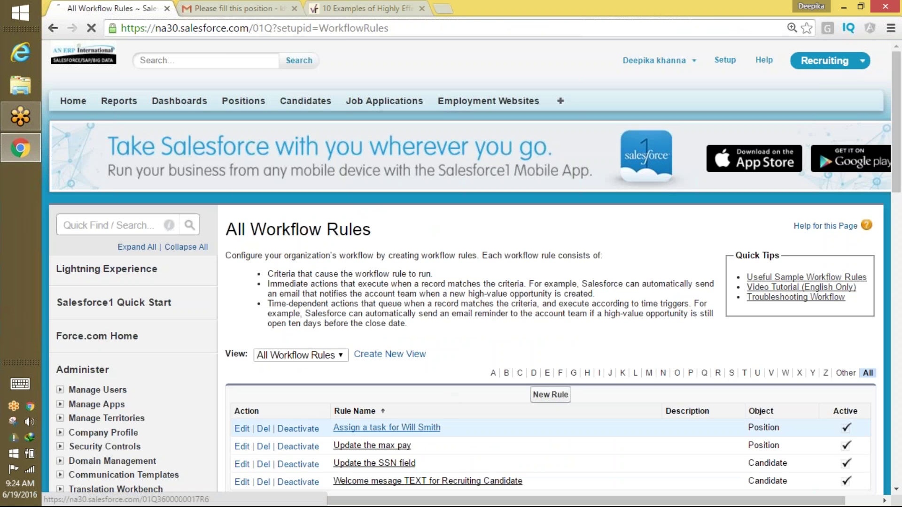
pyautogui.moveTo(350, 371); pyautogui.dragTo(608, 366)
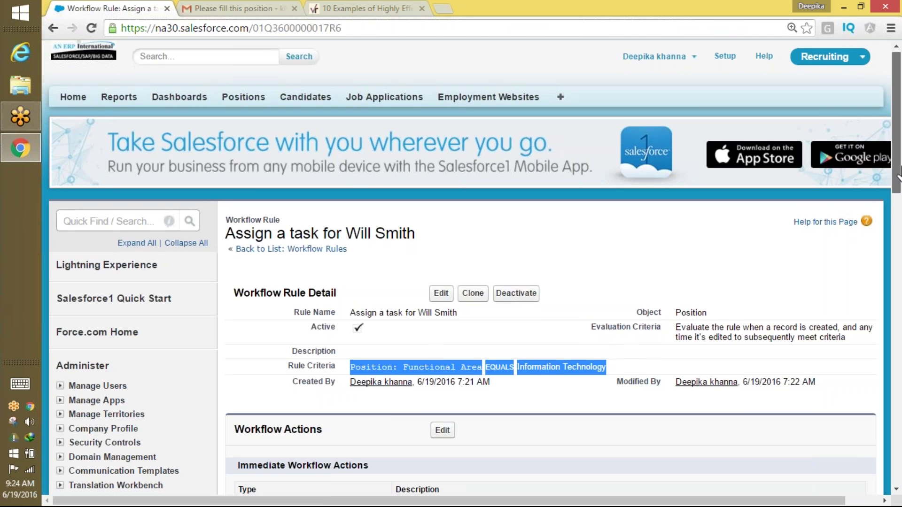
pyautogui.moveTo(897, 161); pyautogui.dragTo(898, 213)
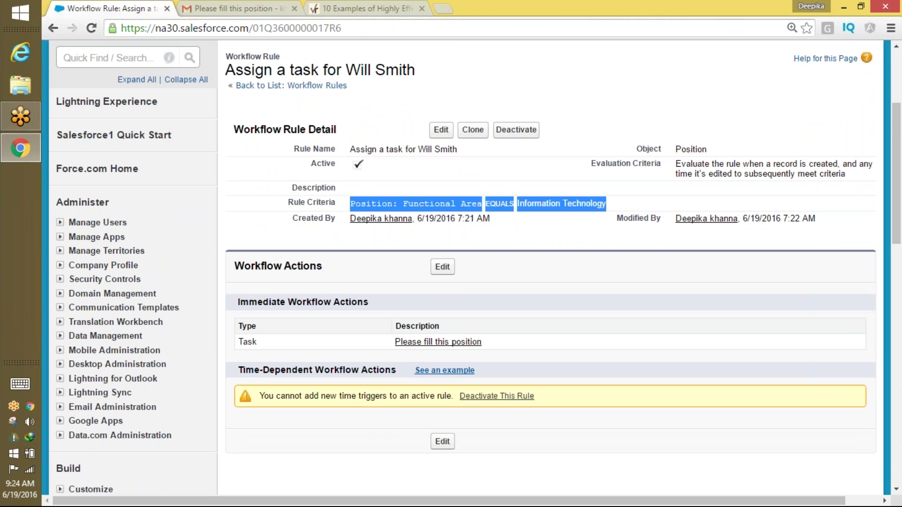
# Delete the Fossil promotional email in Gmail and return to the rule page.
pyautogui.click(235, 8)
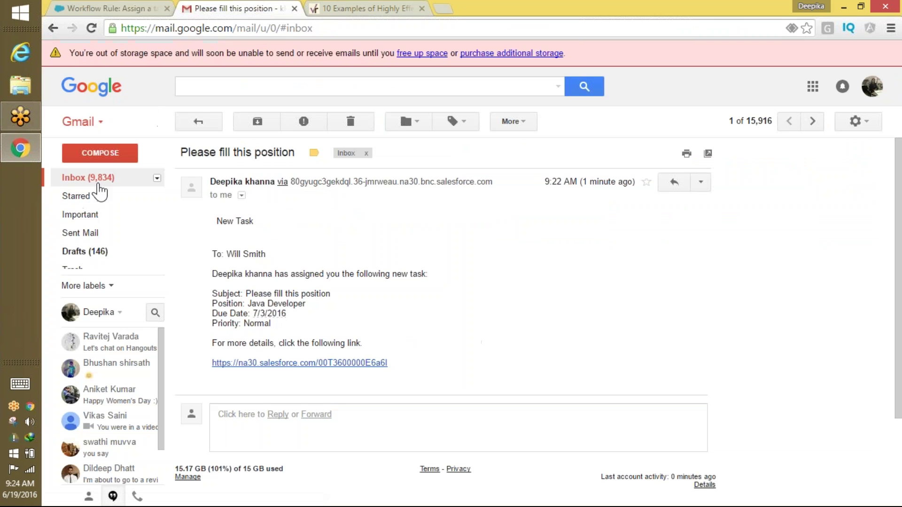
pyautogui.click(118, 178)
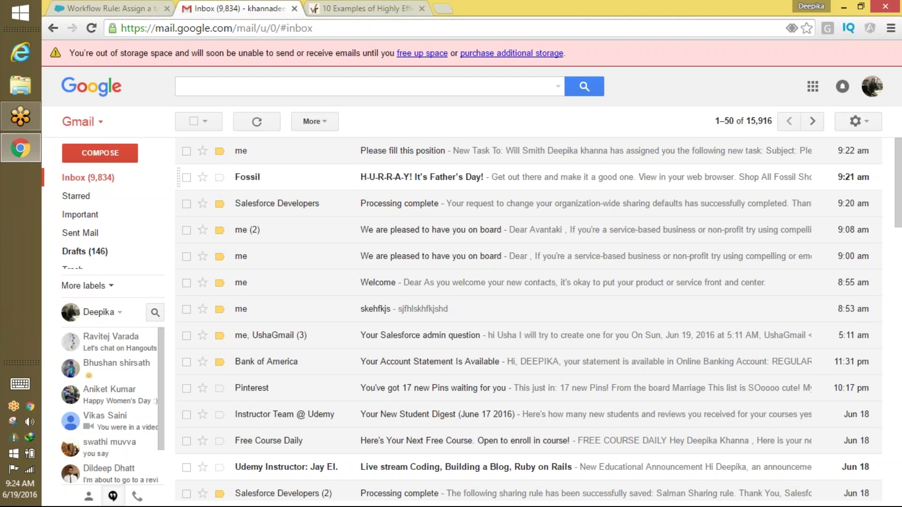
pyautogui.click(187, 177)
pyautogui.click(351, 121)
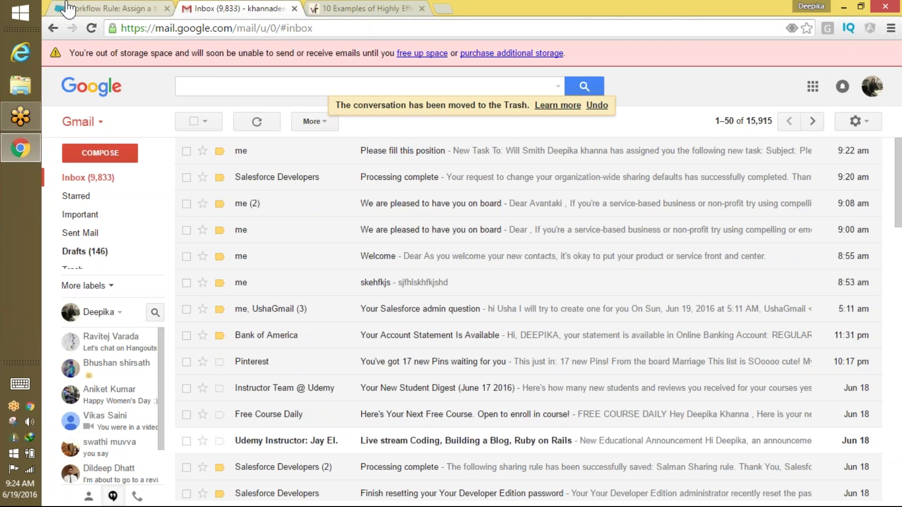
pyautogui.click(88, 8)
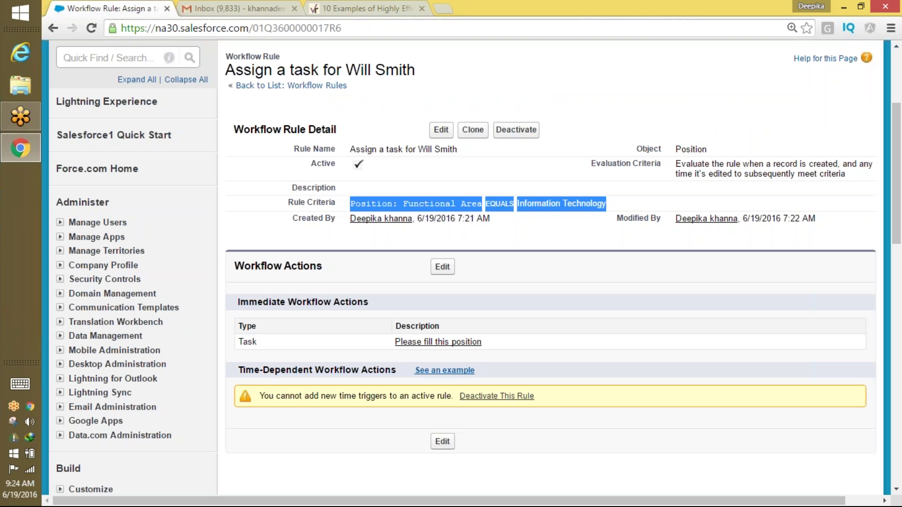
pyautogui.moveTo(896, 184); pyautogui.dragTo(897, 130)
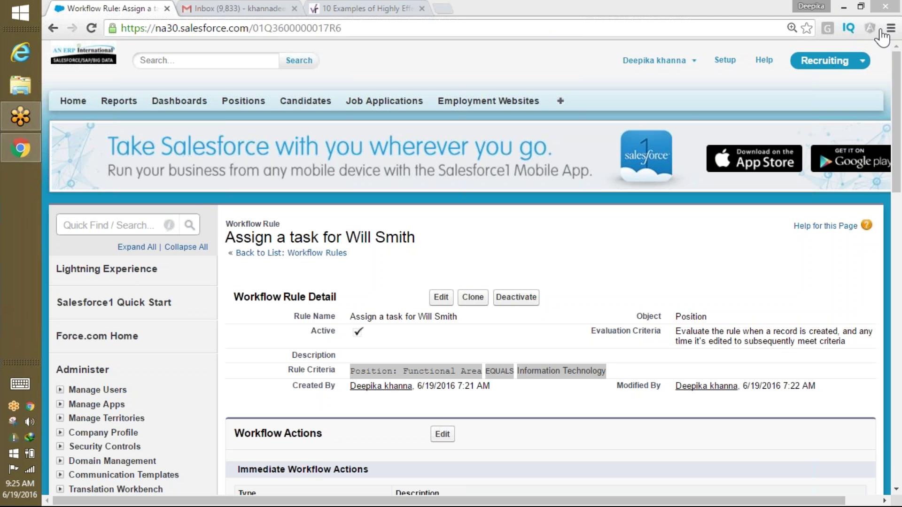
# Check the outbound message delivery status via Quick Find 'outb'.
pyautogui.click(149, 226)
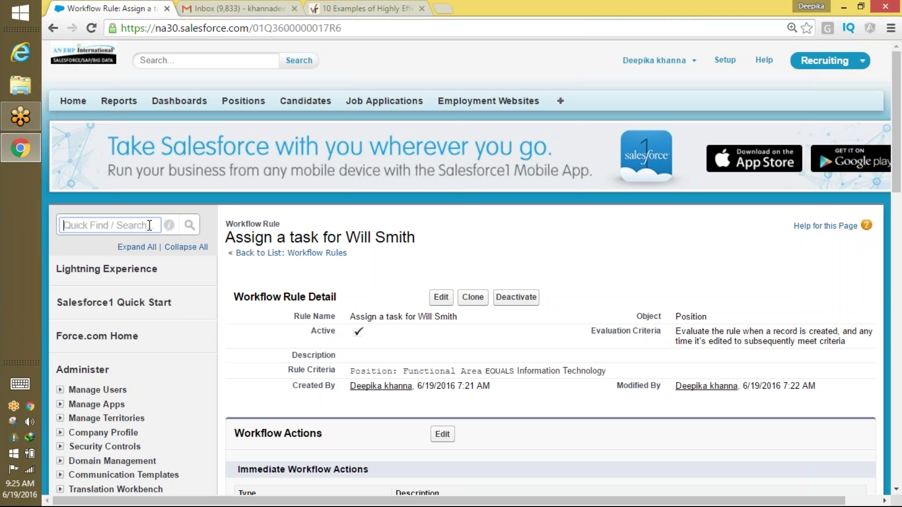
pyautogui.write('outb')
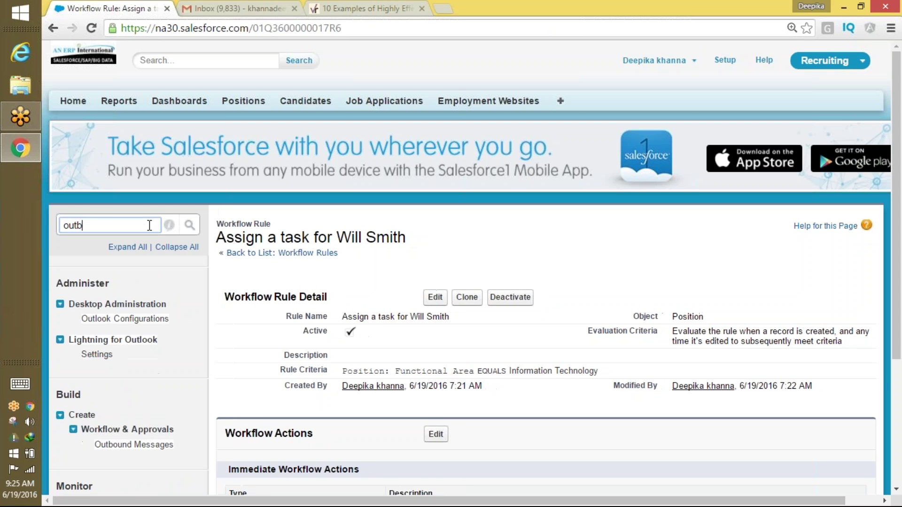
pyautogui.click(123, 396)
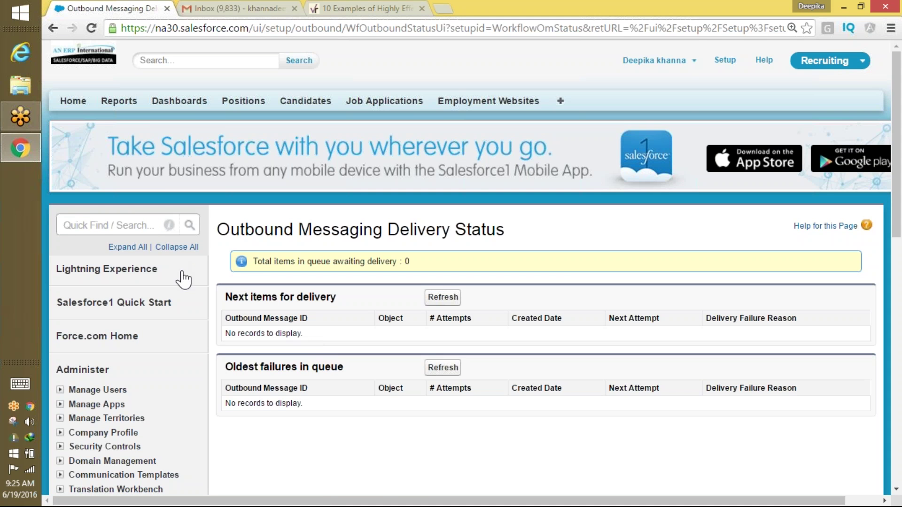
# Open Workflow Rules via Quick Find 'workflo' and continue to the list of four active rules.
pyautogui.click(107, 225)
pyautogui.write('work')
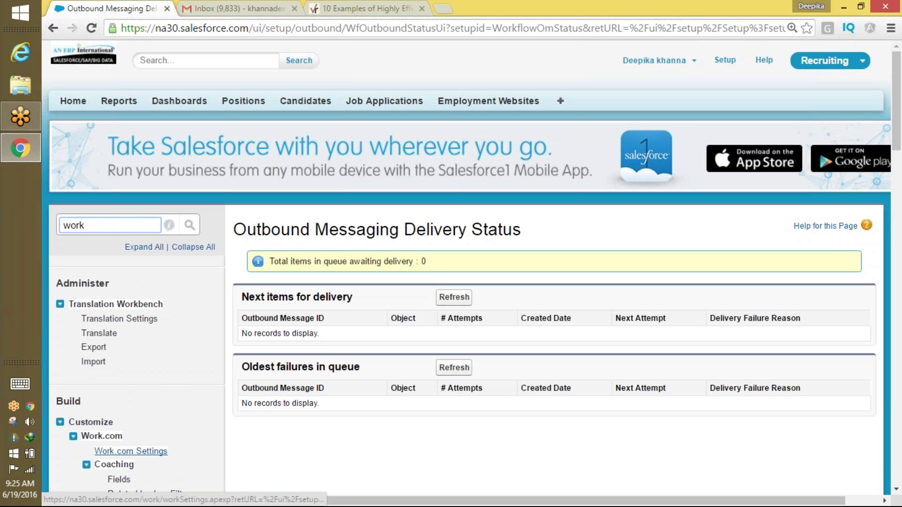
pyautogui.write('flo')
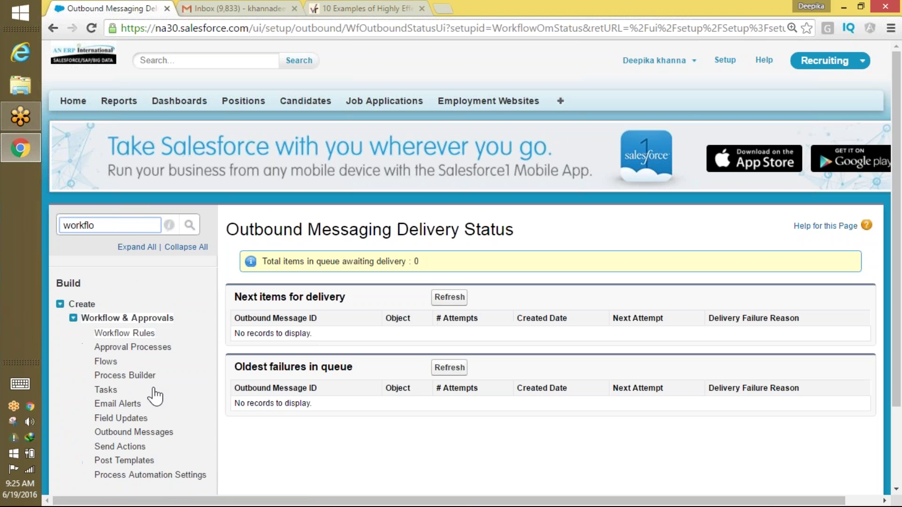
pyautogui.click(124, 333)
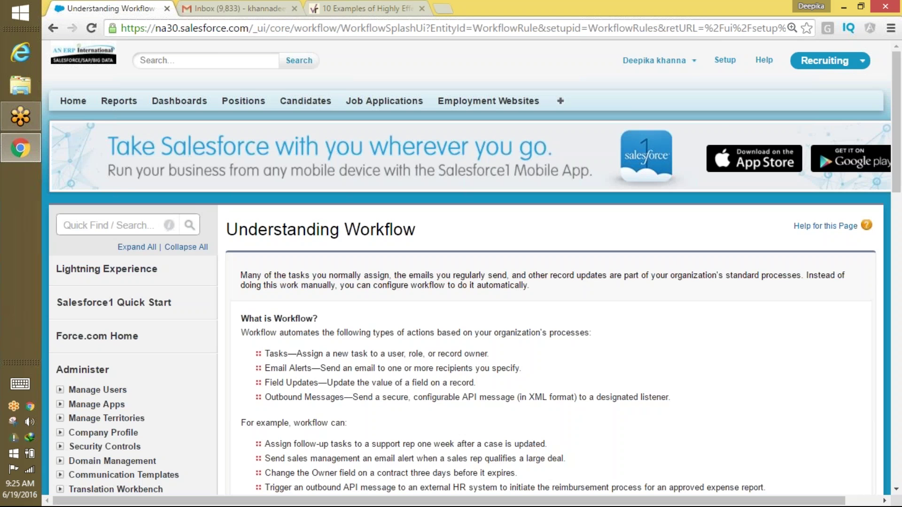
pyautogui.moveTo(897, 135); pyautogui.dragTo(886, 201)
pyautogui.click(261, 414)
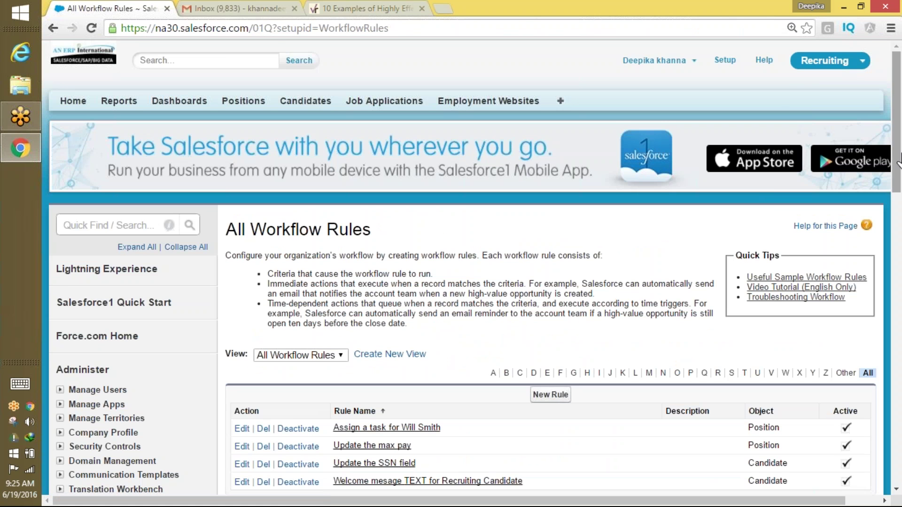
pyautogui.moveTo(898, 162); pyautogui.dragTo(898, 210)
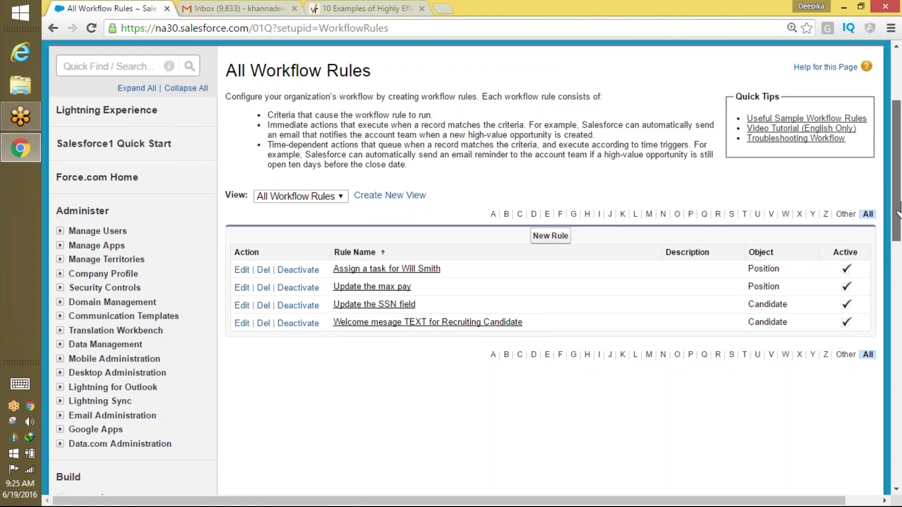
# Open the task-assignment workflow rule and highlight its time-dependent actions heading.
pyautogui.click(389, 269)
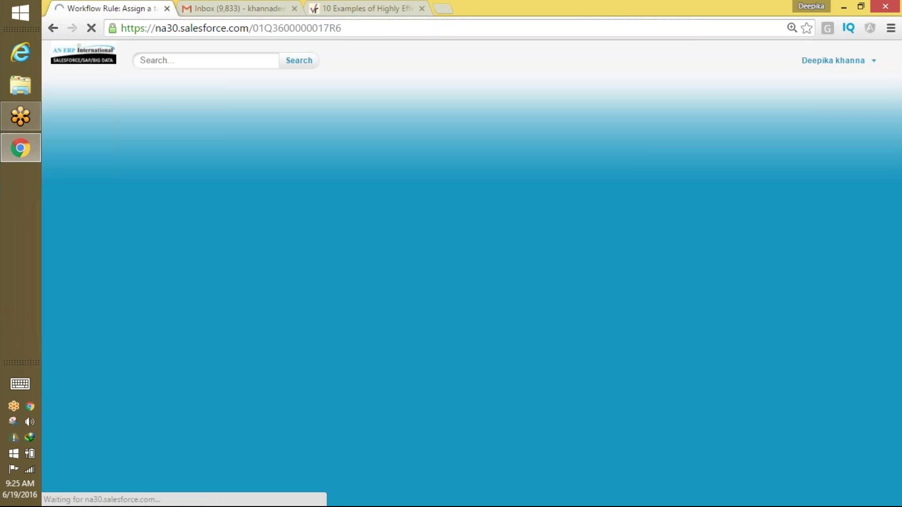
pyautogui.scroll(-5, 841, 195)
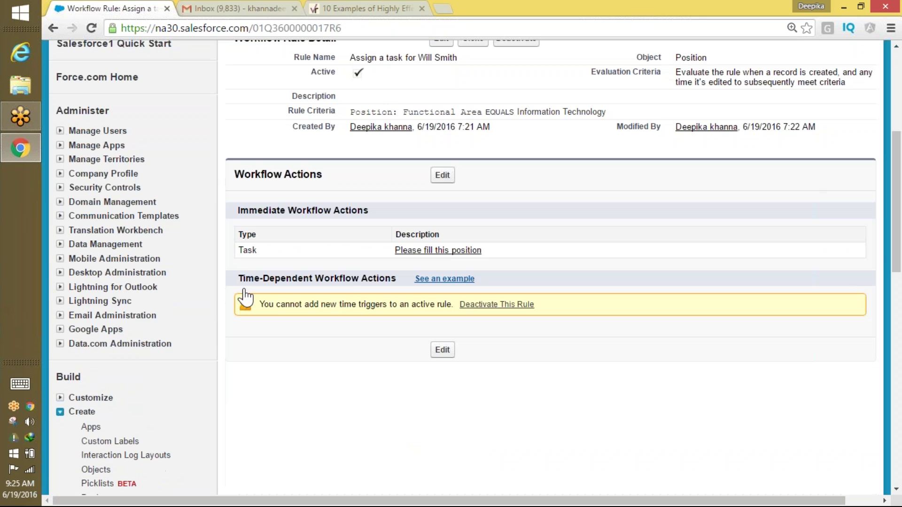
pyautogui.moveTo(242, 279); pyautogui.dragTo(393, 279)
# Edit the rule's workflow actions and note the warning that active rules cannot get time triggers.
pyautogui.click(442, 176)
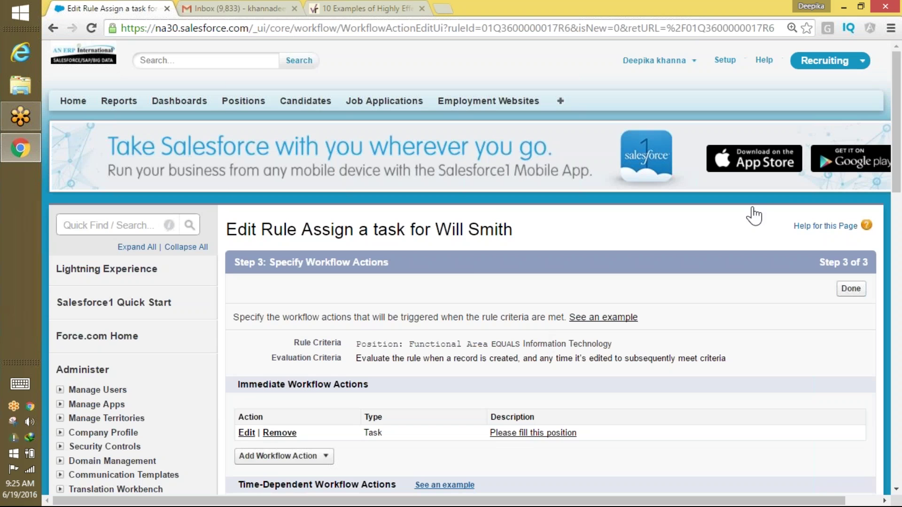
pyautogui.moveTo(892, 170); pyautogui.dragTo(889, 247)
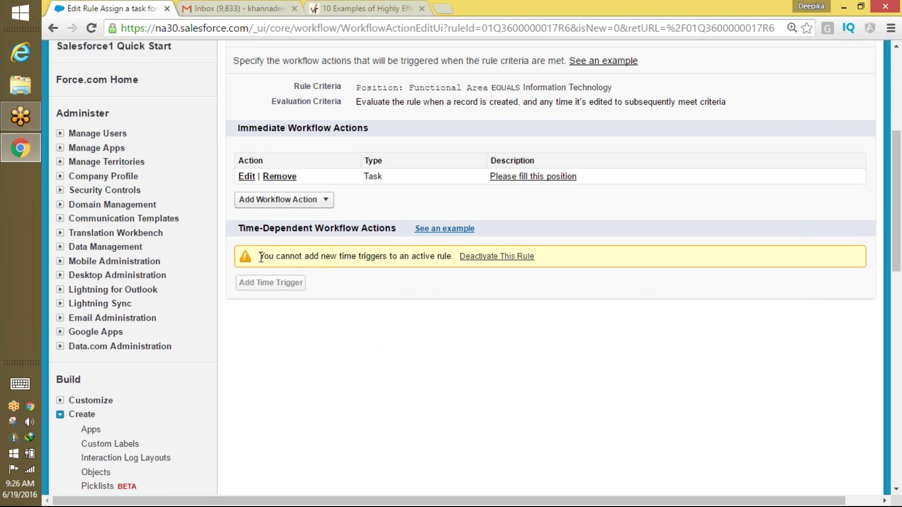
pyautogui.moveTo(261, 257); pyautogui.dragTo(457, 256)
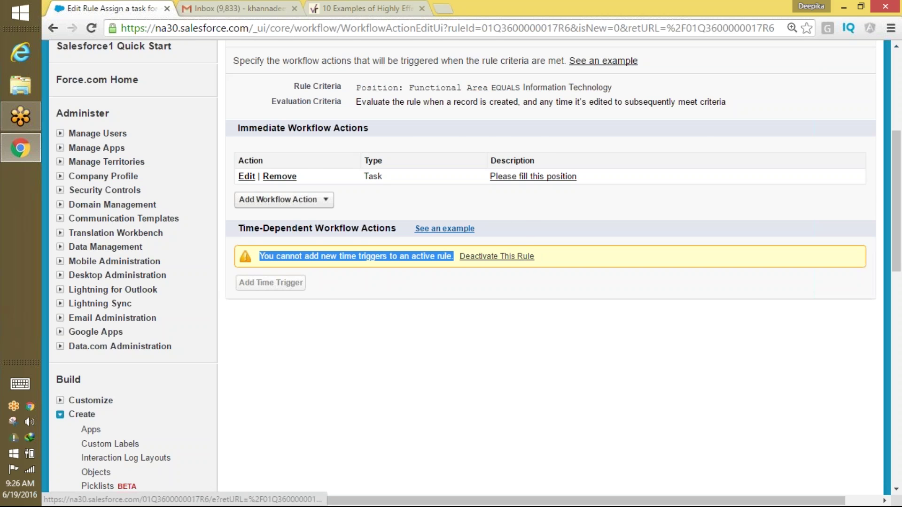
pyautogui.moveTo(898, 202); pyautogui.dragTo(898, 122)
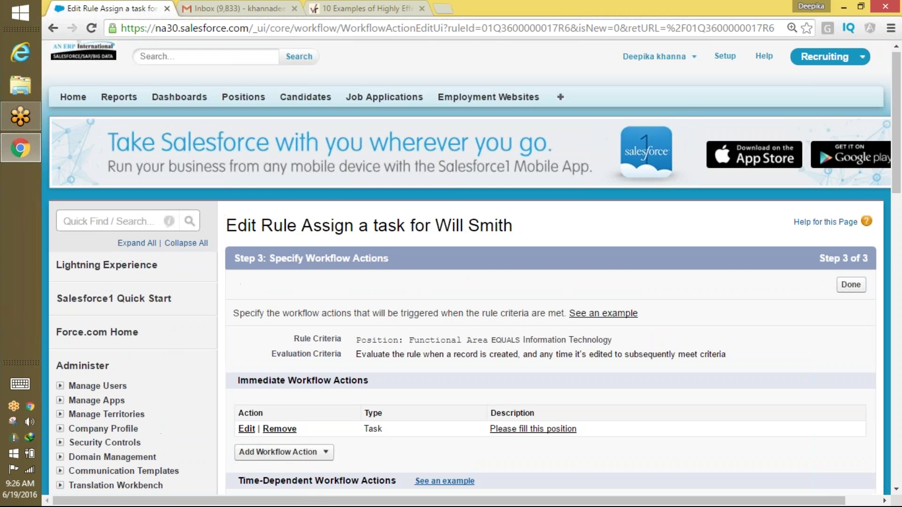
# Return to the Workflow Rules setup page via a Quick Find search for 'workflow'.
pyautogui.click(100, 220)
pyautogui.write('work')
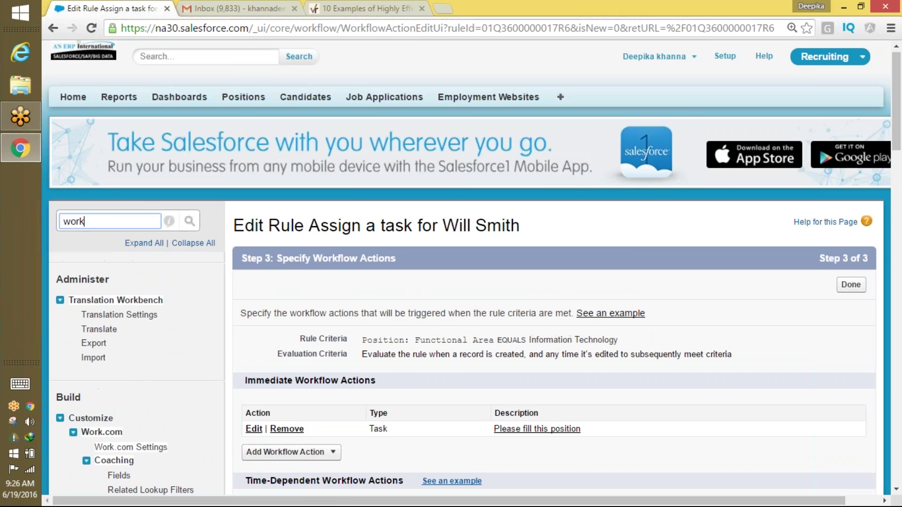
pyautogui.write('flow')
pyautogui.click(123, 333)
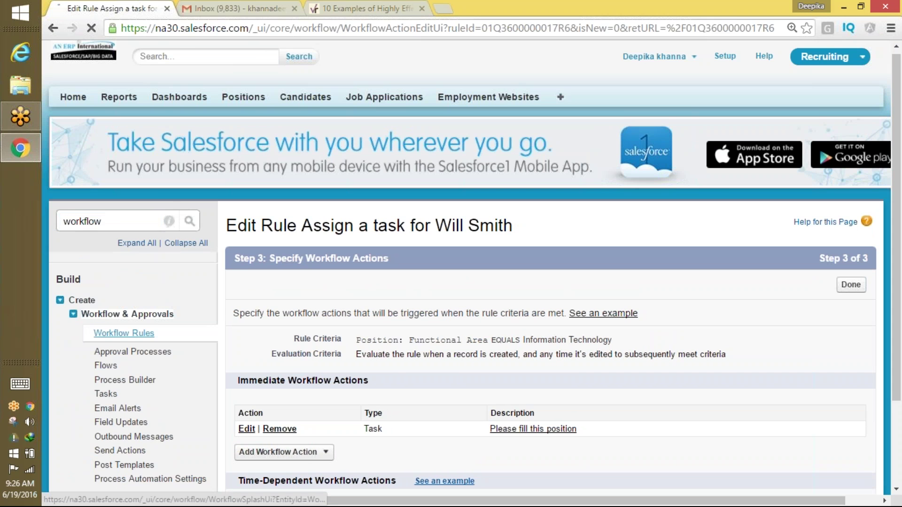
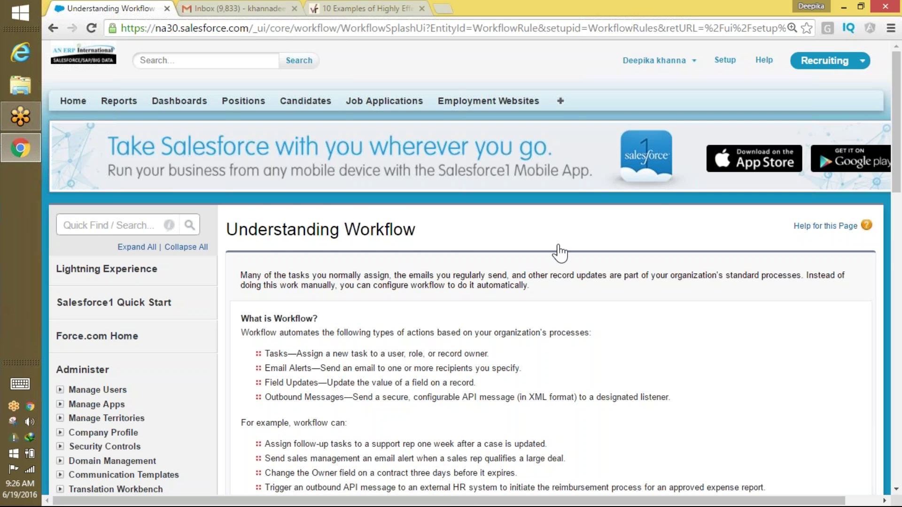
# Start a new workflow rule on the Position object and advance to Step 2.
pyautogui.moveTo(895, 173); pyautogui.dragTo(895, 247)
pyautogui.click(261, 406)
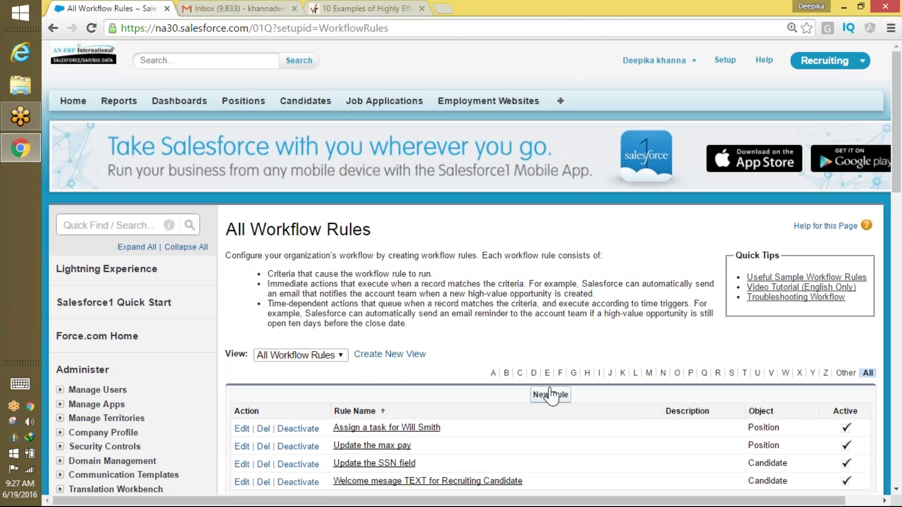
pyautogui.click(549, 394)
pyautogui.click(469, 365)
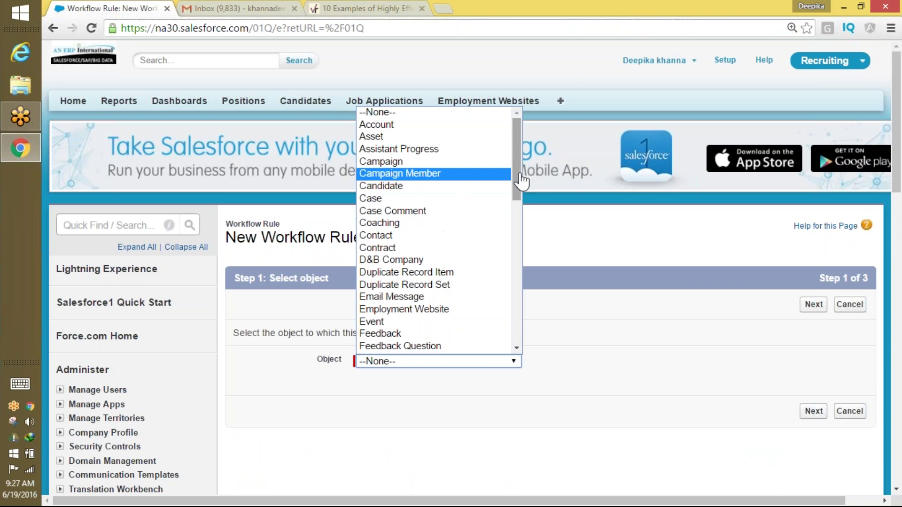
pyautogui.moveTo(517, 177); pyautogui.dragTo(497, 294)
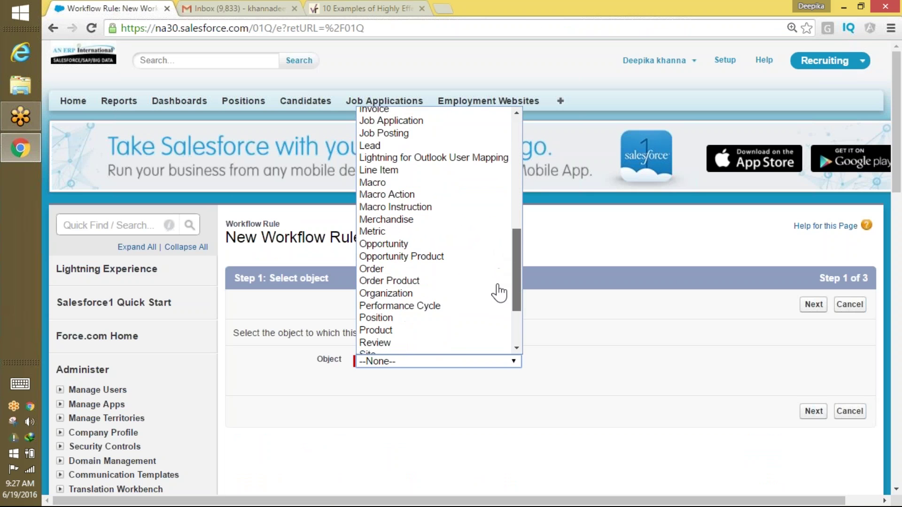
pyautogui.click(421, 320)
pyautogui.click(813, 304)
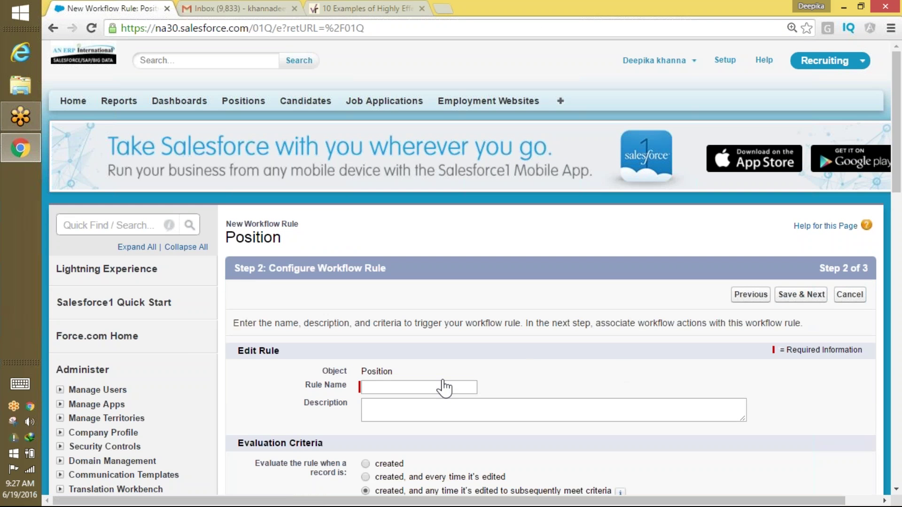
# Replace the mistyped 'Position ma' with the rule name 'Reminder email for the task'.
pyautogui.click(443, 387)
pyautogui.write('Pos')
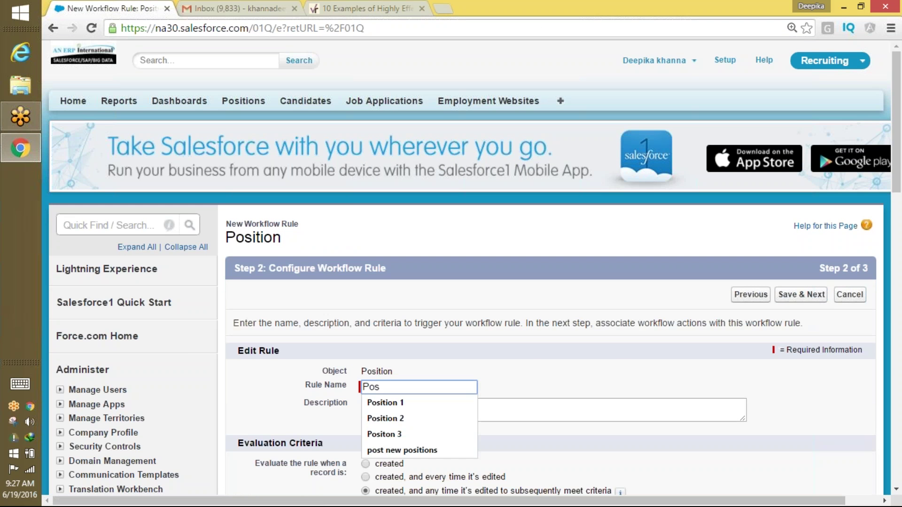
pyautogui.write('ition ma')
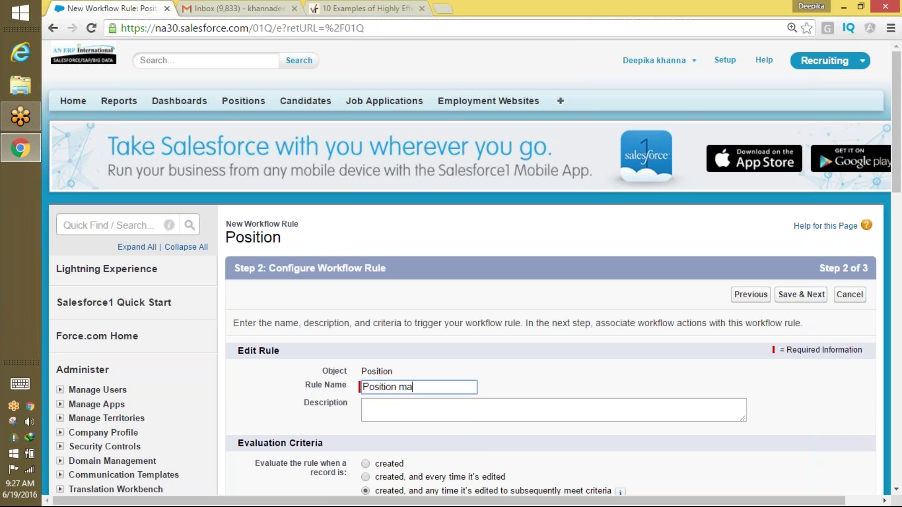
pyautogui.press('BackSpace')
pyautogui.press('BackSpace')
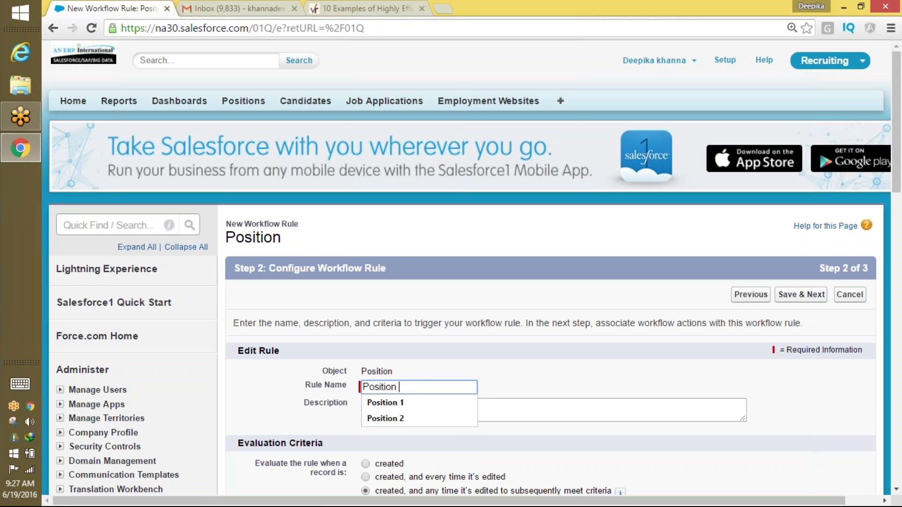
pyautogui.press('BackSpace')
pyautogui.press('BackSpace')
pyautogui.press('BackSpace')
pyautogui.press('BackSpace')
pyautogui.press('BackSpace')
pyautogui.press('BackSpace')
pyautogui.press('BackSpace')
pyautogui.press('BackSpace')
pyautogui.press('BackSpace')
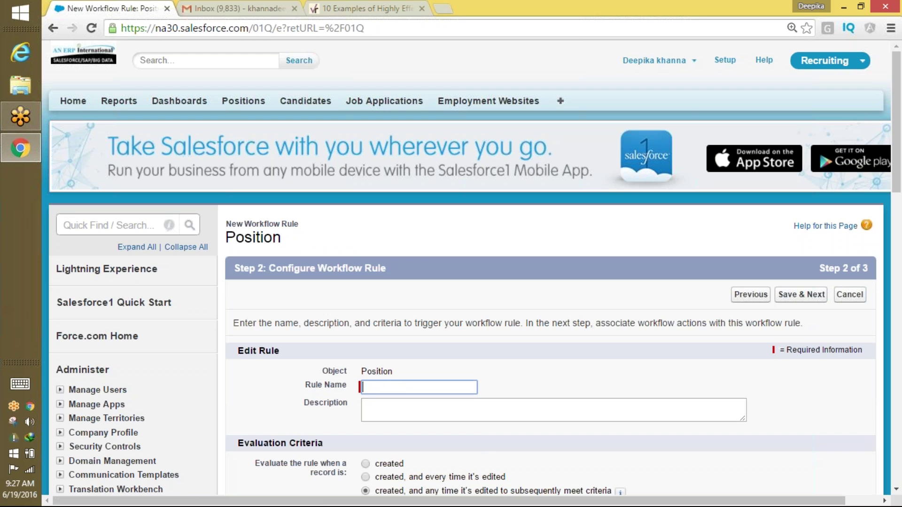
pyautogui.write('Reminder email for the ')
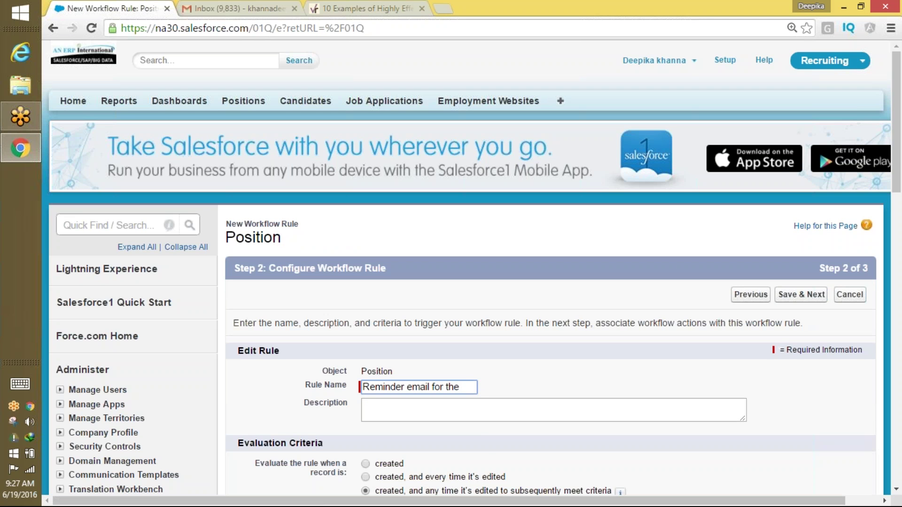
pyautogui.write('task')
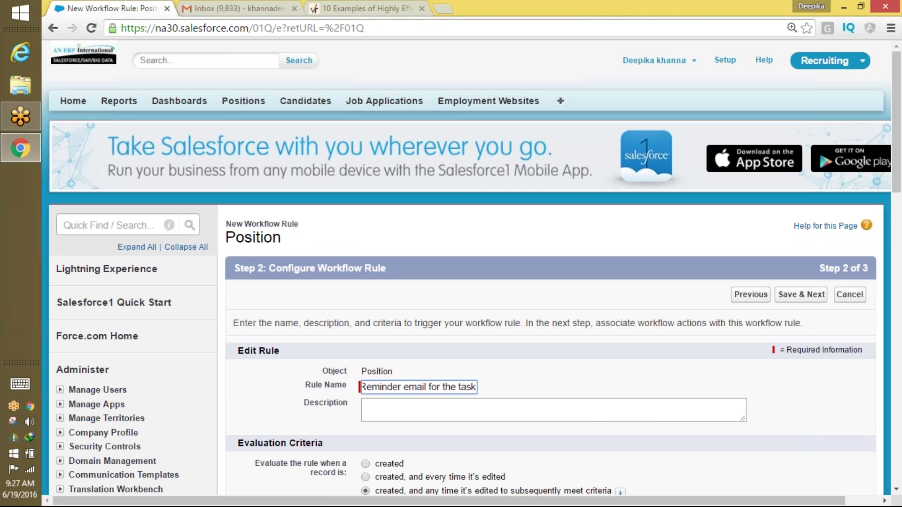
pyautogui.scroll(-4, 889, 174)
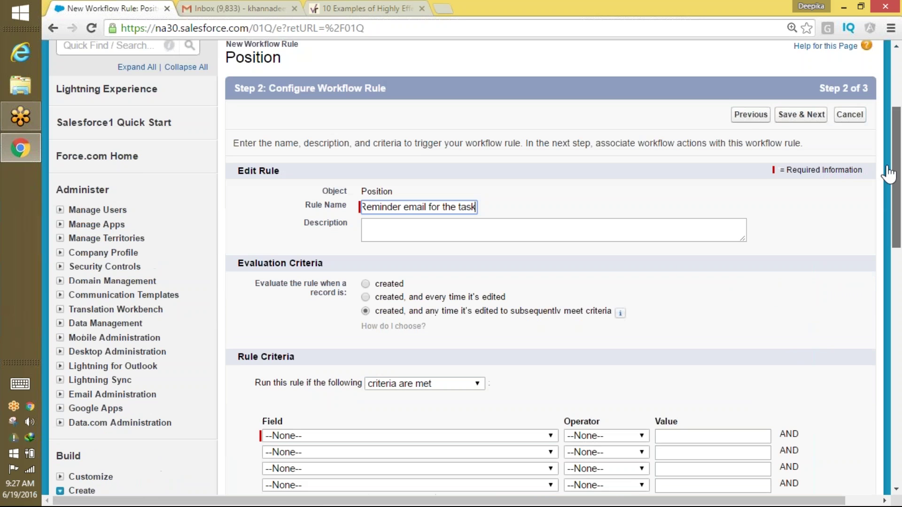
# Set the rule criterion to Position: Functional Area equals Information Technology.
pyautogui.click(348, 431)
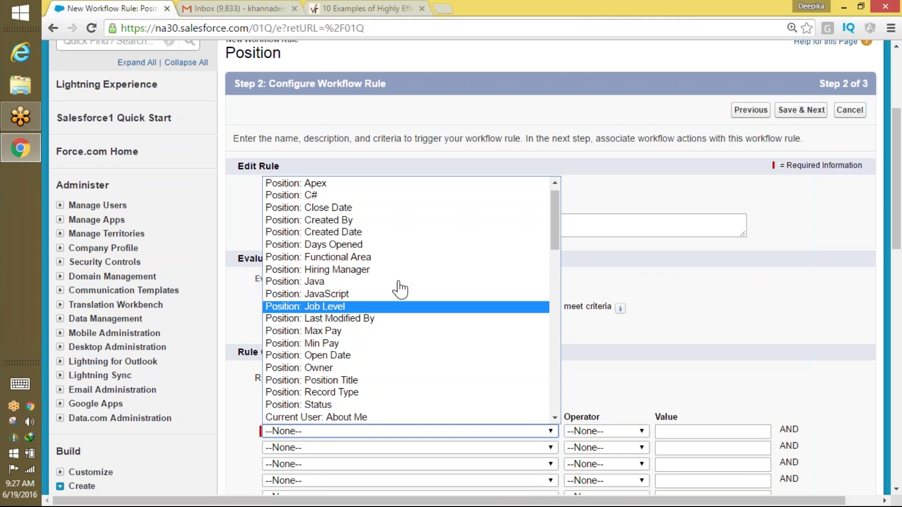
pyautogui.click(416, 257)
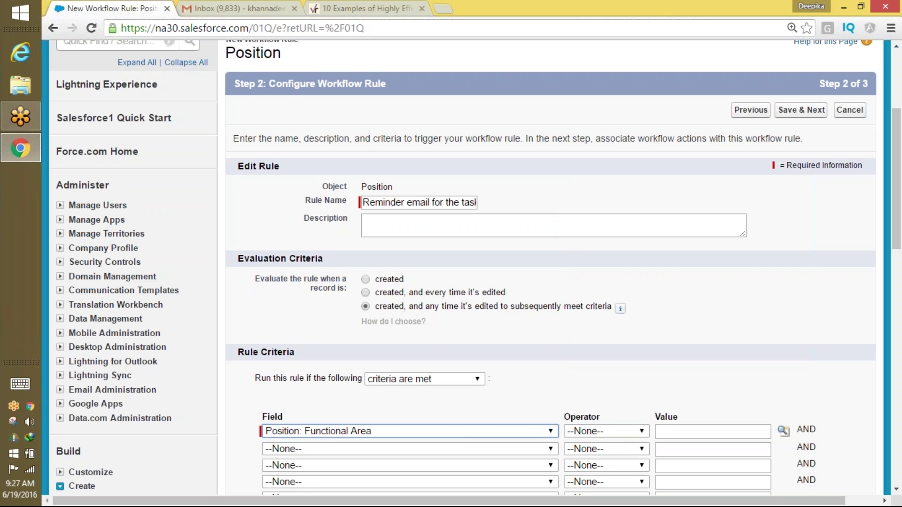
pyautogui.click(618, 431)
pyautogui.click(581, 294)
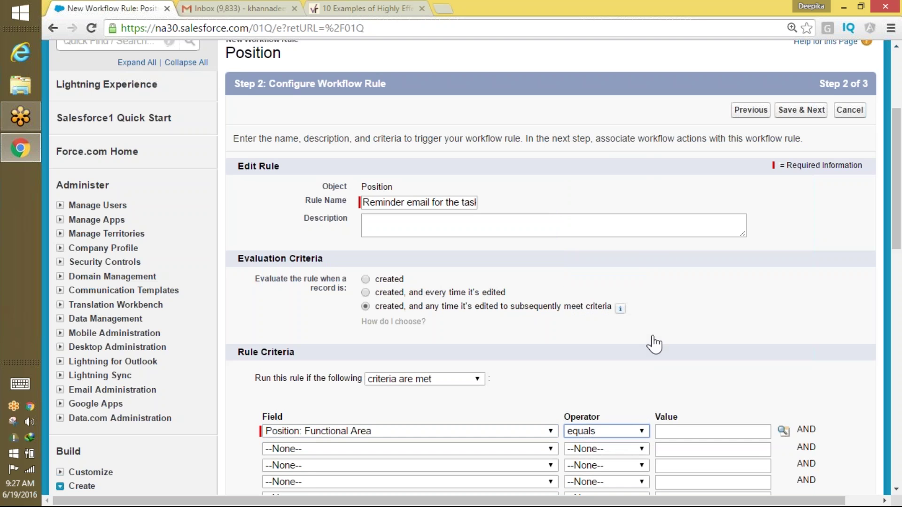
pyautogui.click(783, 431)
pyautogui.moveTo(788, 441); pyautogui.dragTo(471, 321)
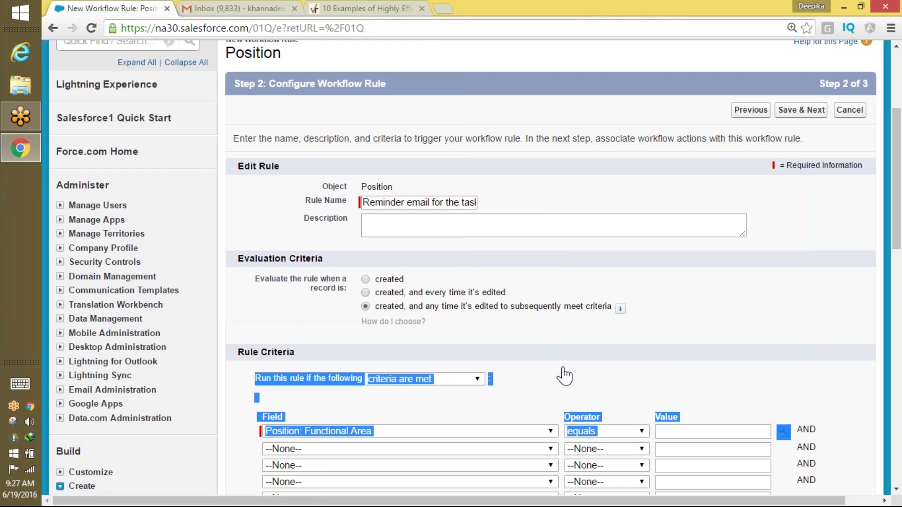
pyautogui.click(785, 433)
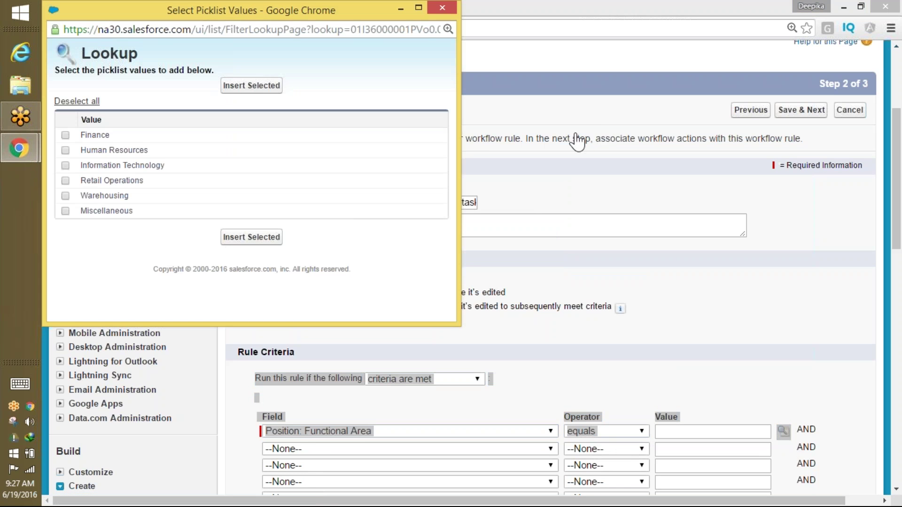
pyautogui.moveTo(272, 19); pyautogui.dragTo(285, 126)
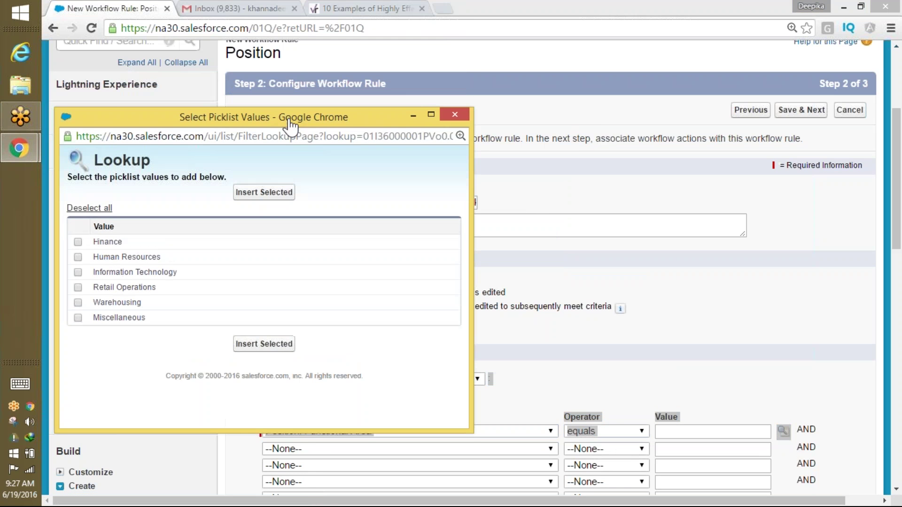
pyautogui.click(78, 273)
pyautogui.click(264, 344)
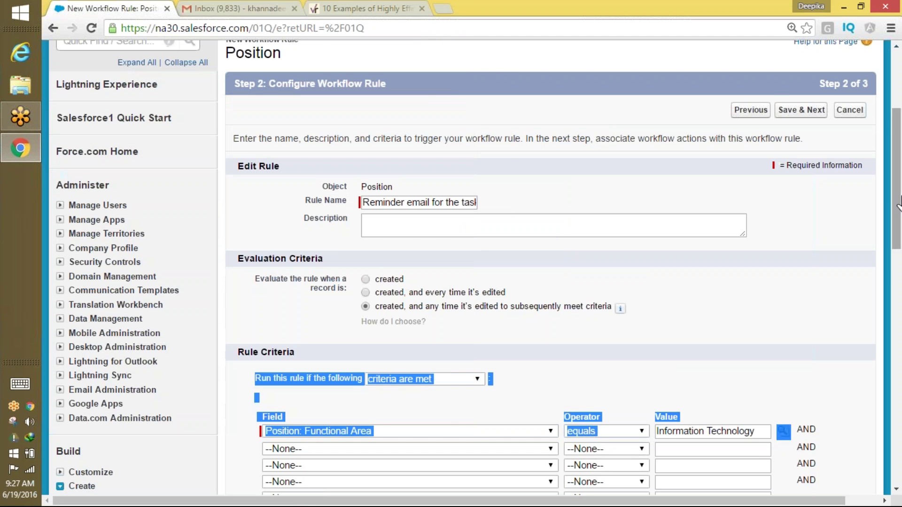
# Save the rule criteria and add a new time trigger.
pyautogui.scroll(-2, 820, 247)
pyautogui.click(836, 250)
pyautogui.scroll(-5, 897, 155)
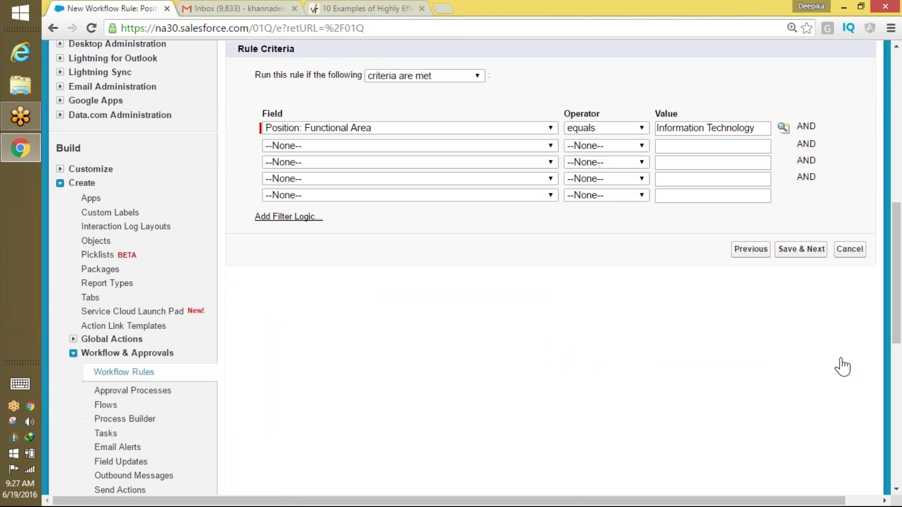
pyautogui.click(801, 249)
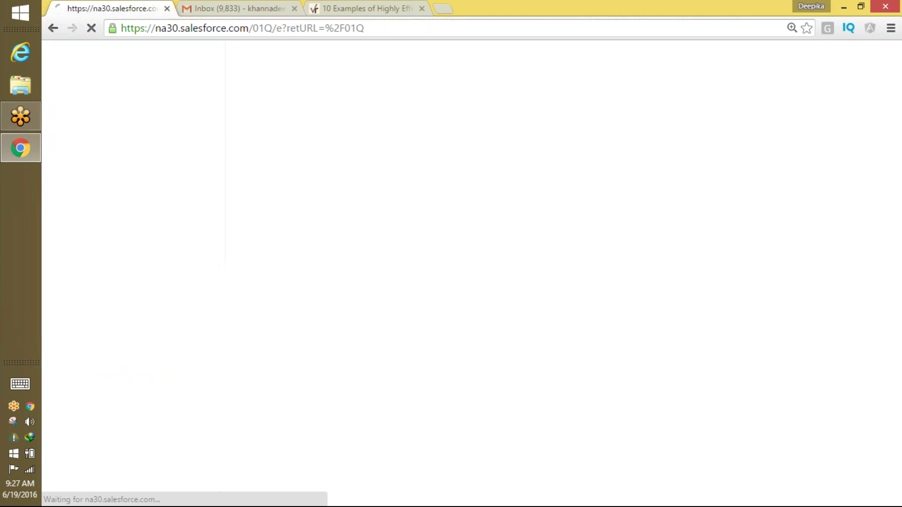
pyautogui.scroll(-6, 877, 281)
pyautogui.scroll(-1, 877, 281)
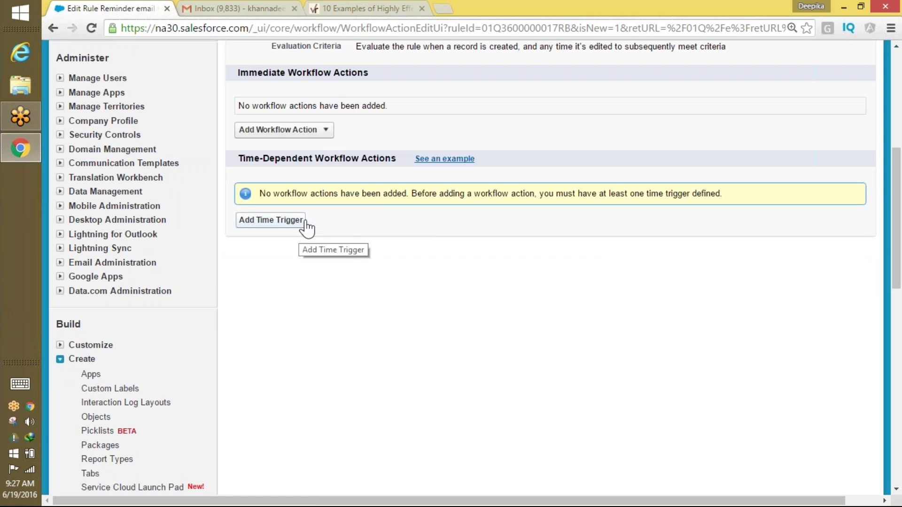
pyautogui.click(285, 223)
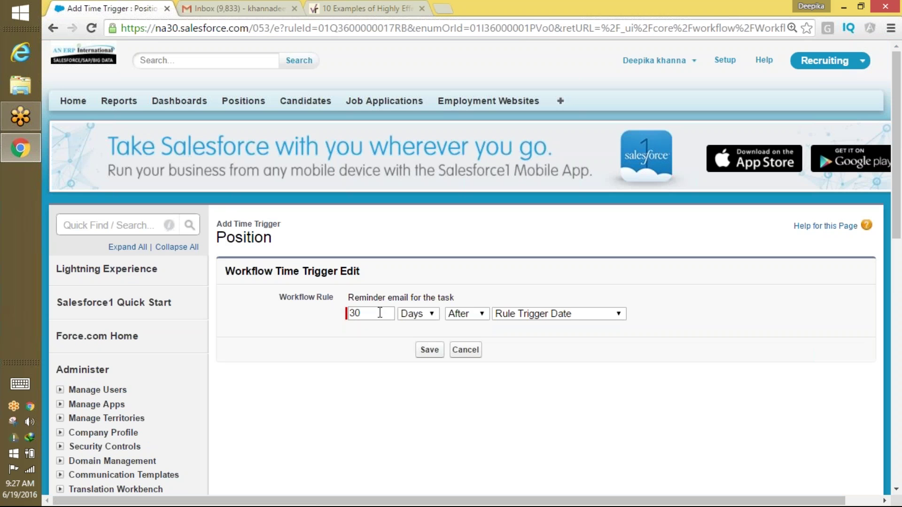
# Save the time trigger as 7 days after Position: Open Date.
pyautogui.click(539, 316)
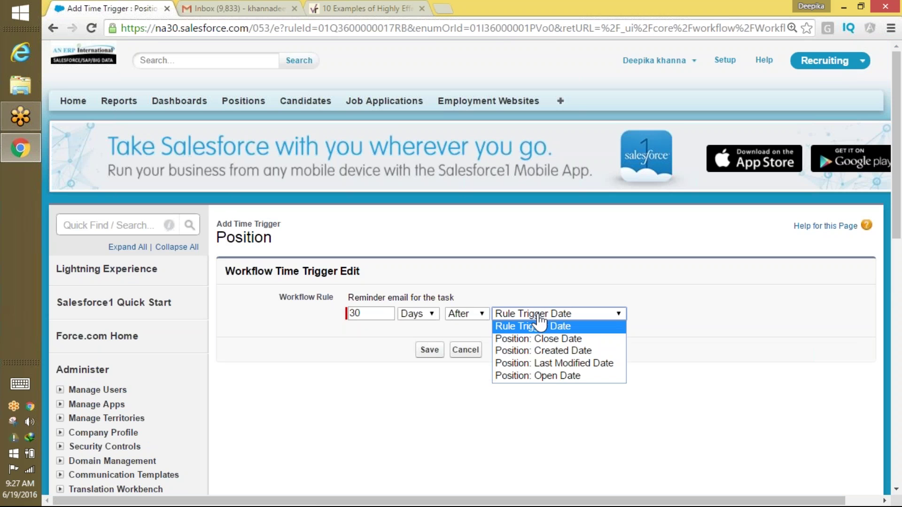
pyautogui.click(548, 376)
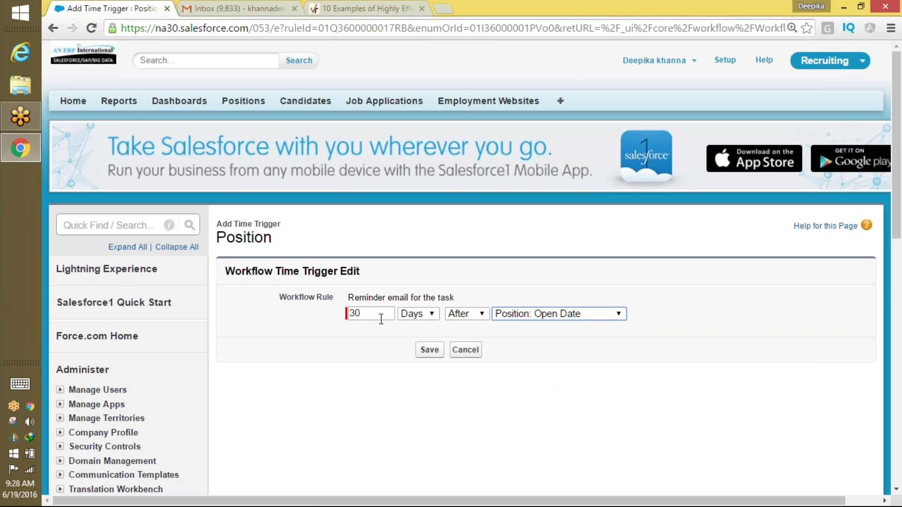
pyautogui.moveTo(382, 317); pyautogui.dragTo(317, 319)
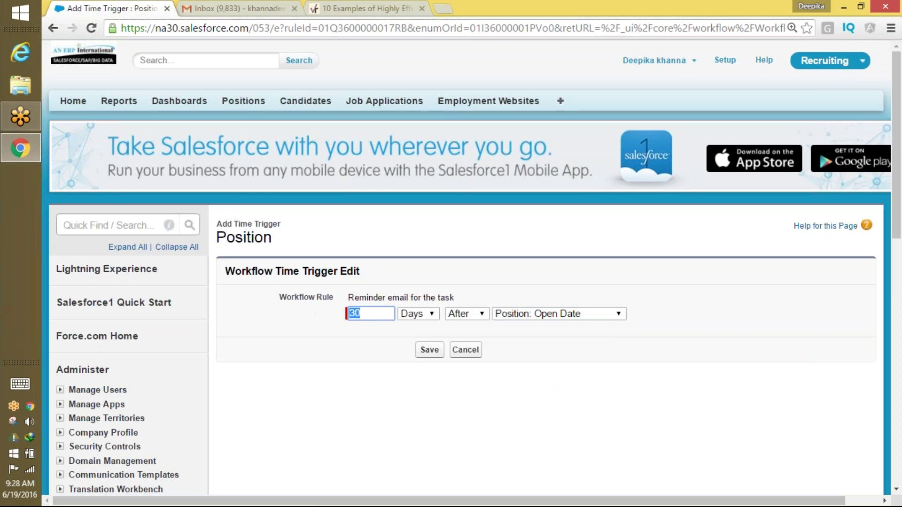
pyautogui.write('7')
pyautogui.click(430, 349)
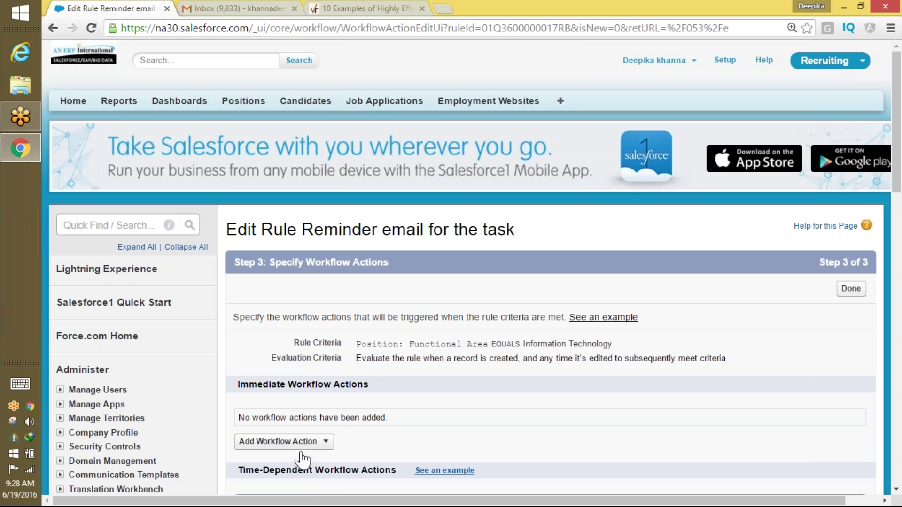
# Close the immediate actions list and show the action choices for the 7-day trigger.
pyautogui.click(304, 442)
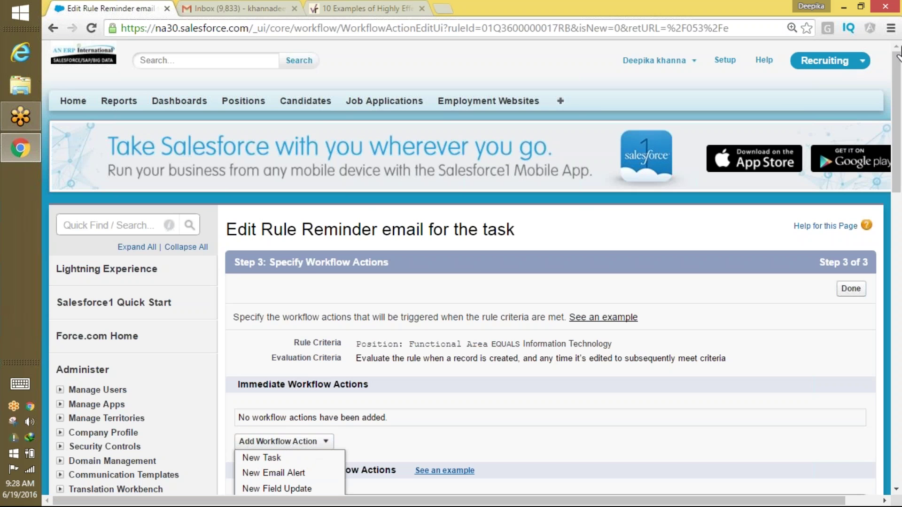
pyautogui.scroll(-4, 883, 143)
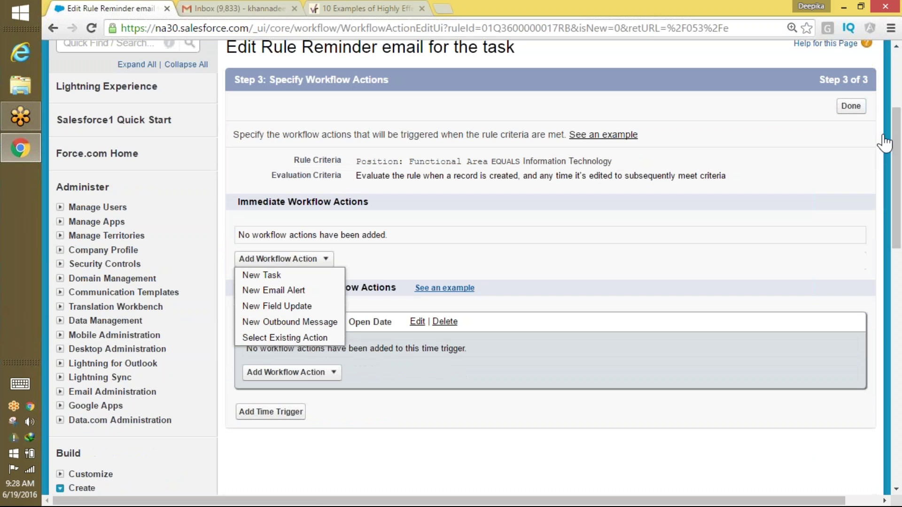
pyautogui.click(457, 262)
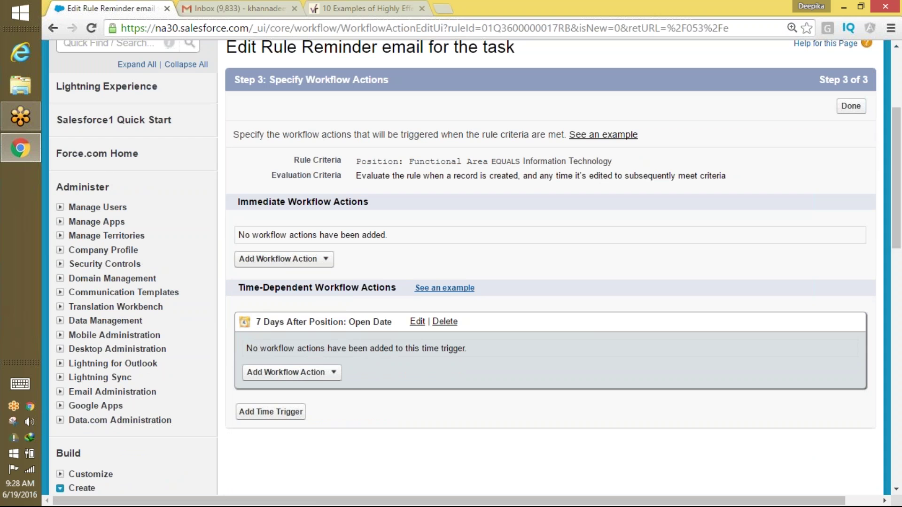
pyautogui.moveTo(260, 323); pyautogui.dragTo(392, 324)
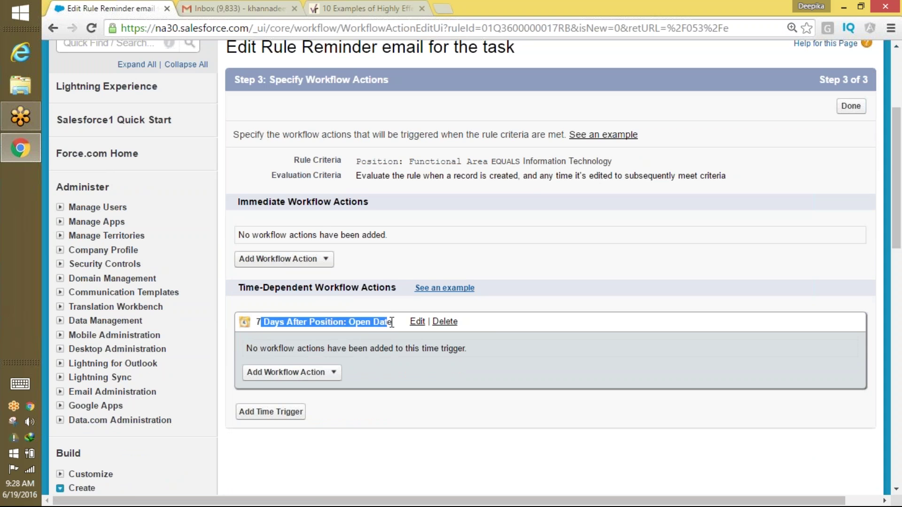
pyautogui.click(312, 374)
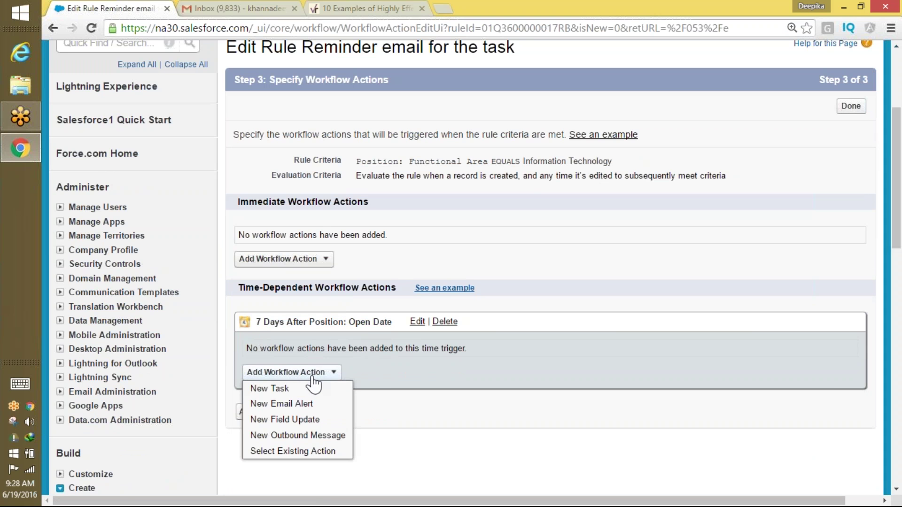
# Create a new email alert for the time trigger and add a user recipient.
pyautogui.click(272, 405)
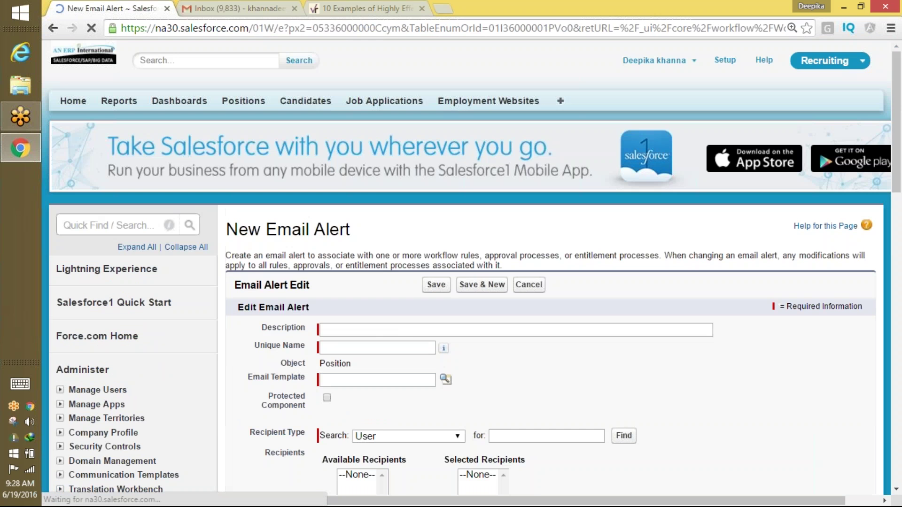
pyautogui.click(363, 329)
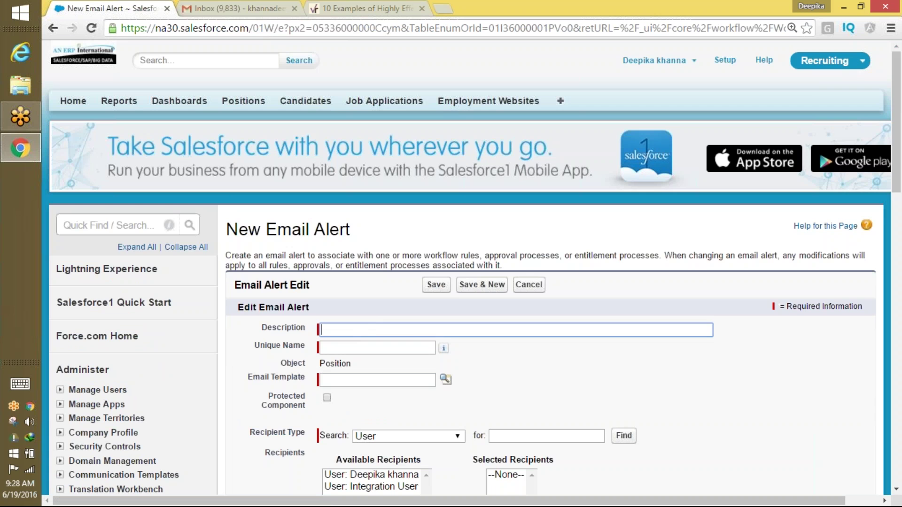
pyautogui.scroll(-4, 437, 284)
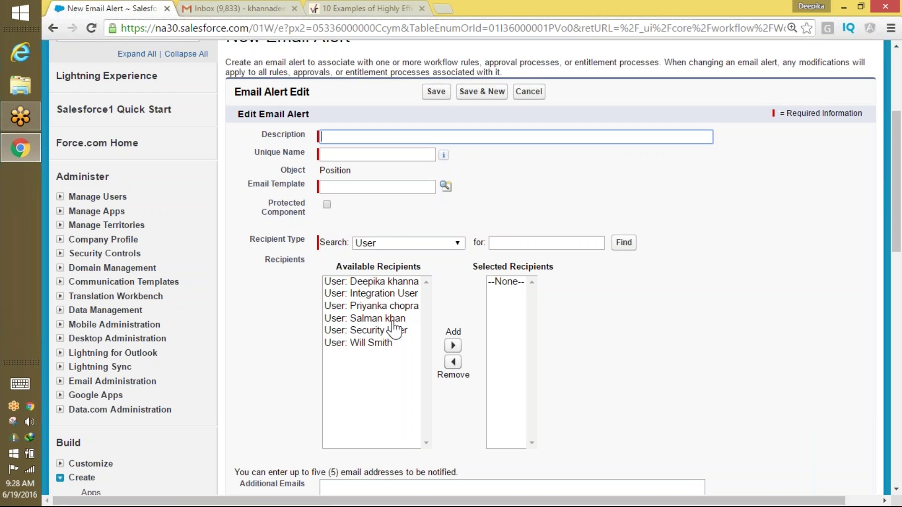
pyautogui.click(390, 319)
pyautogui.click(453, 345)
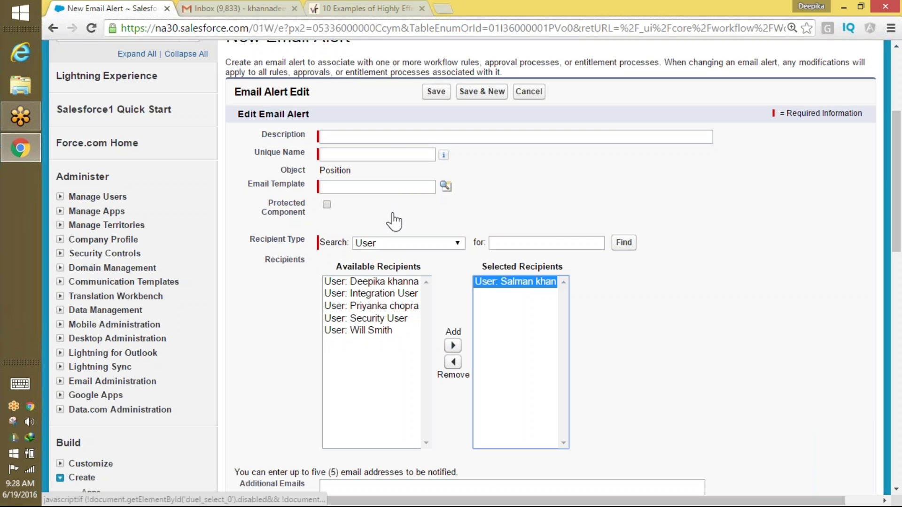
pyautogui.click(376, 244)
# Describe it as 'Reminder email', use the Html with letterhead example Recruting template, add an extra address, save.
pyautogui.click(326, 137)
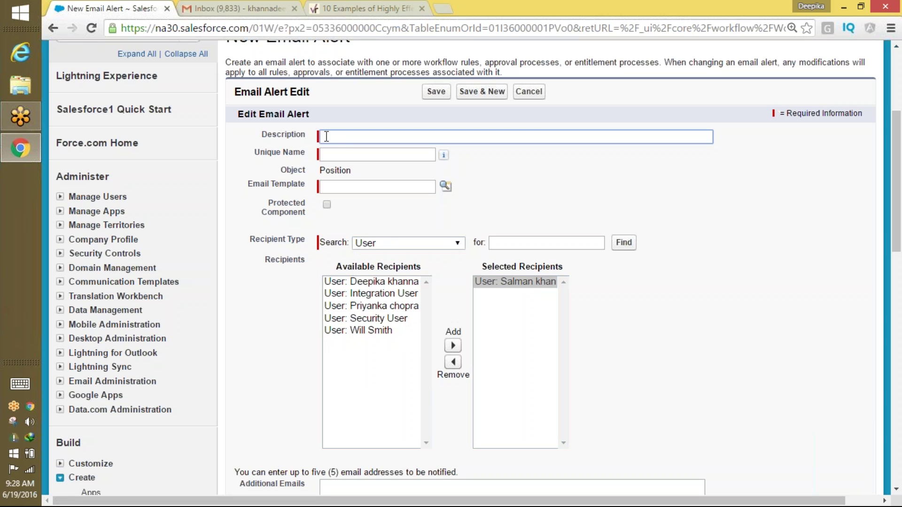
pyautogui.write('Reminder email')
pyautogui.press('Tab')
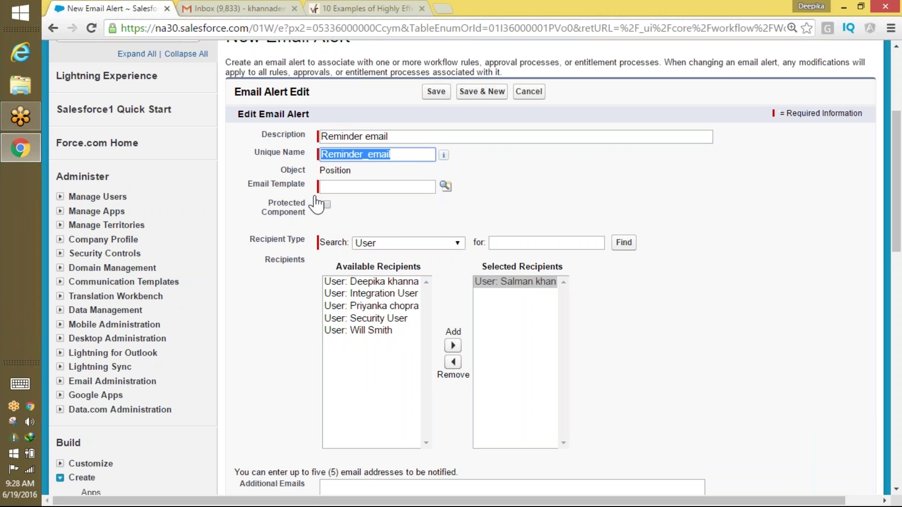
pyautogui.click(445, 186)
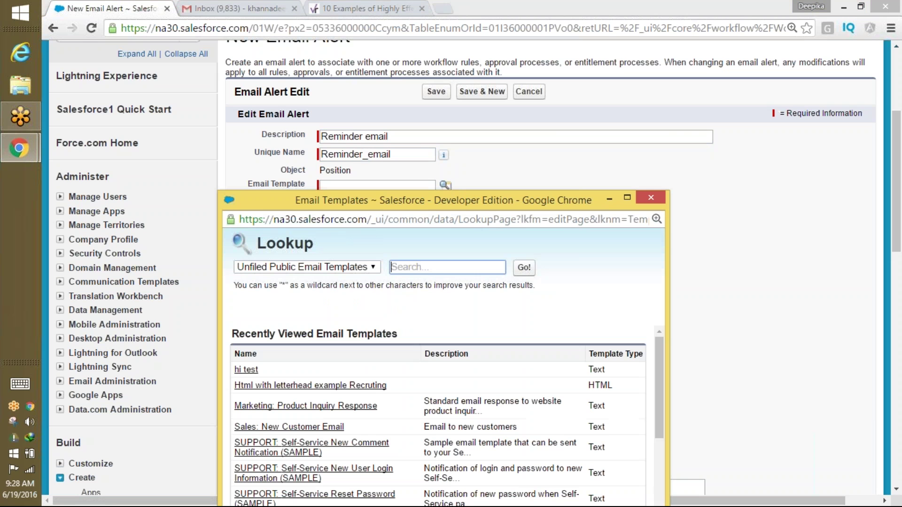
pyautogui.click(282, 326)
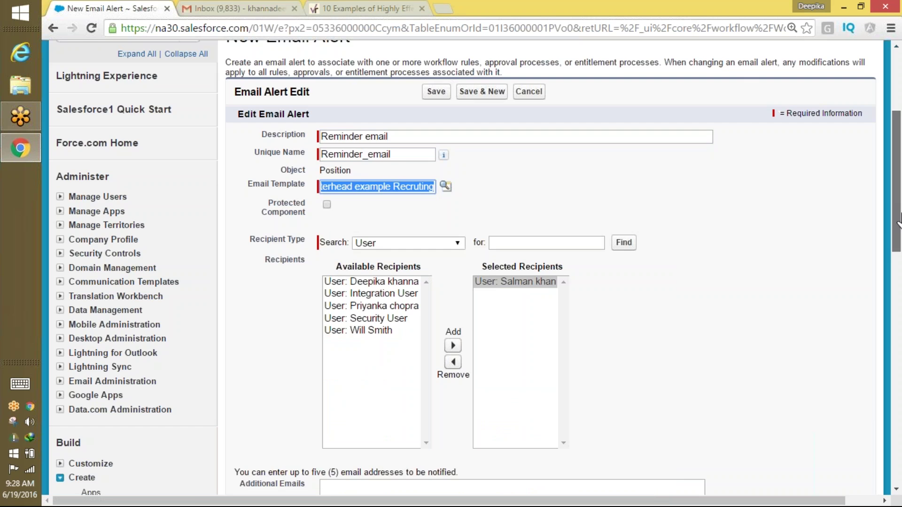
pyautogui.scroll(-6, 563, 258)
pyautogui.click(419, 169)
pyautogui.write('khanna')
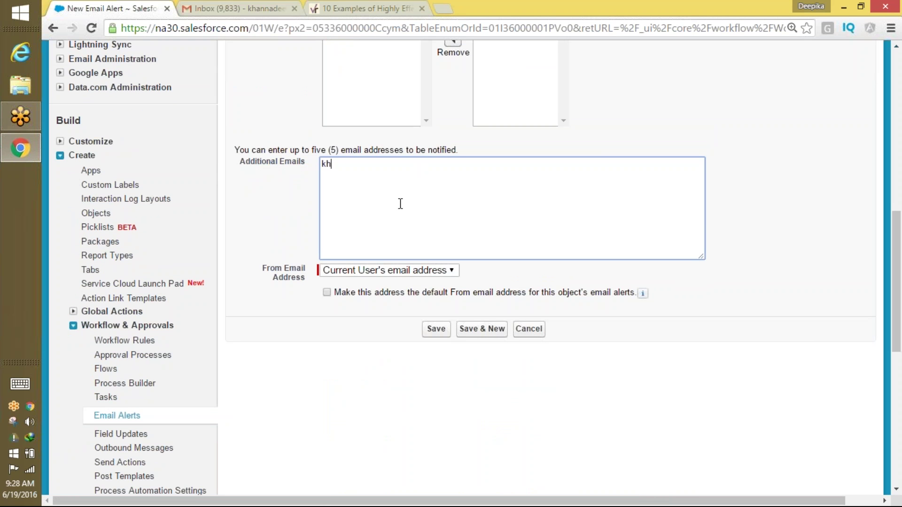
pyautogui.click(436, 329)
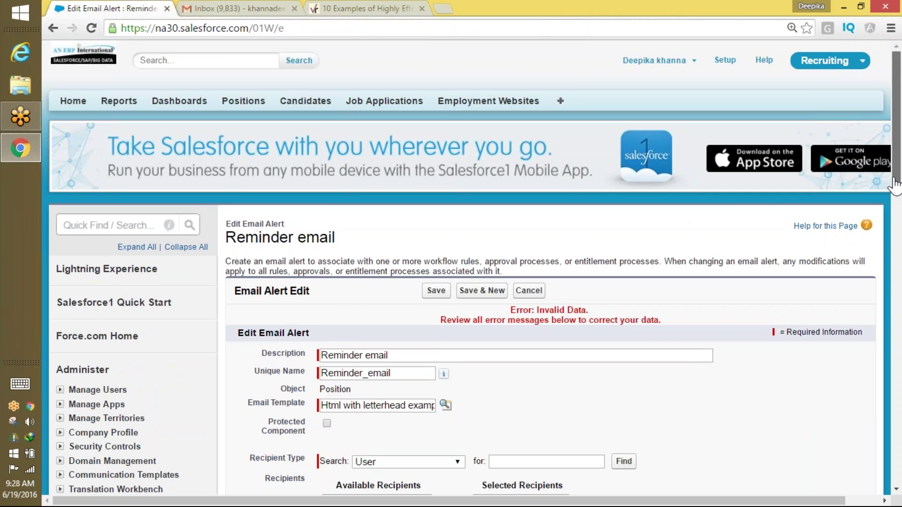
# Enter a valid additional e-mail address and save the Reminder email alert.
pyautogui.scroll(-3, 893, 237)
pyautogui.scroll(-7, 892, 237)
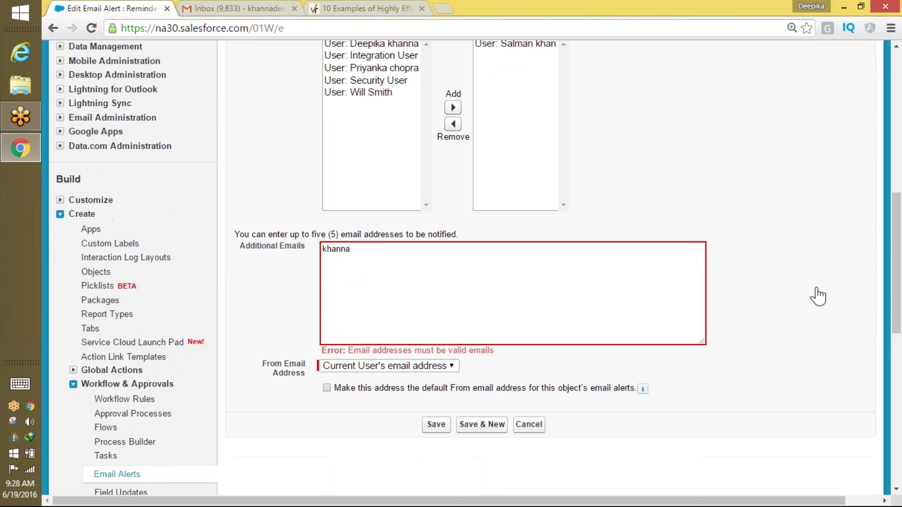
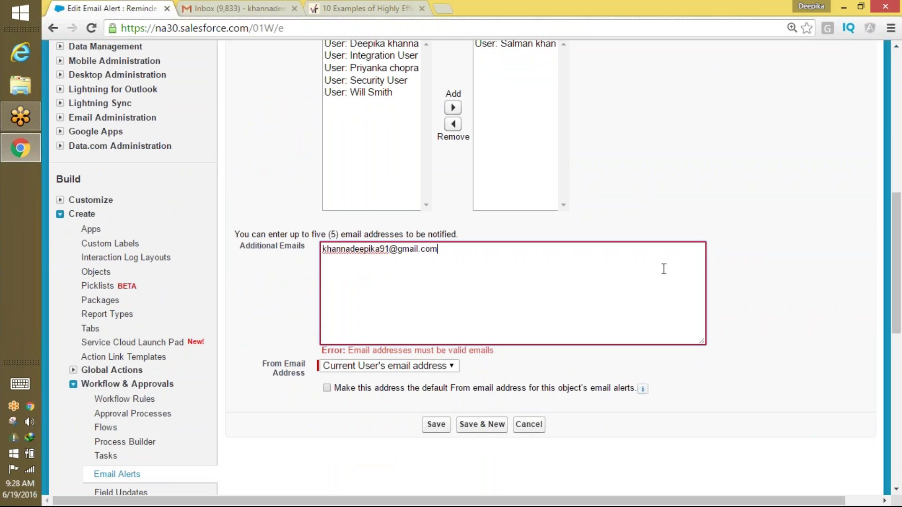
pyautogui.click(435, 425)
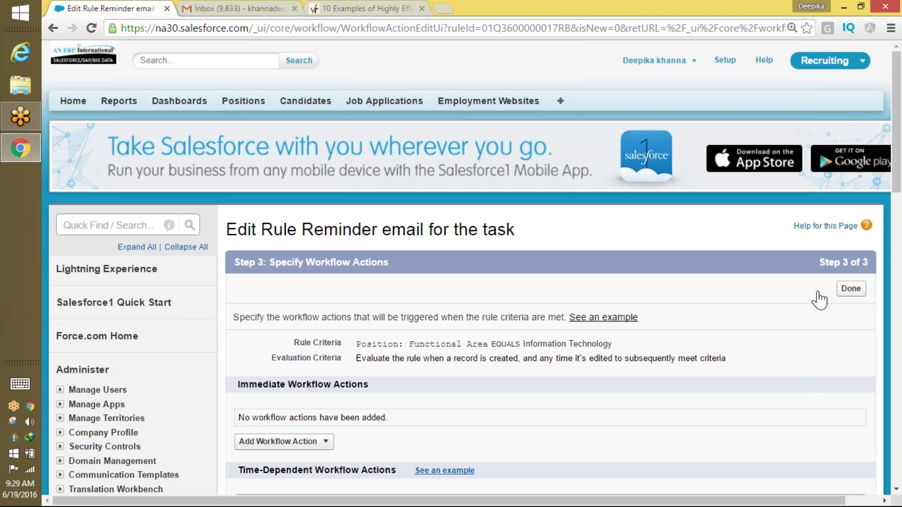
# Filter Quick Find by 'work' and add a new outbound message as an immediate action.
pyautogui.click(139, 227)
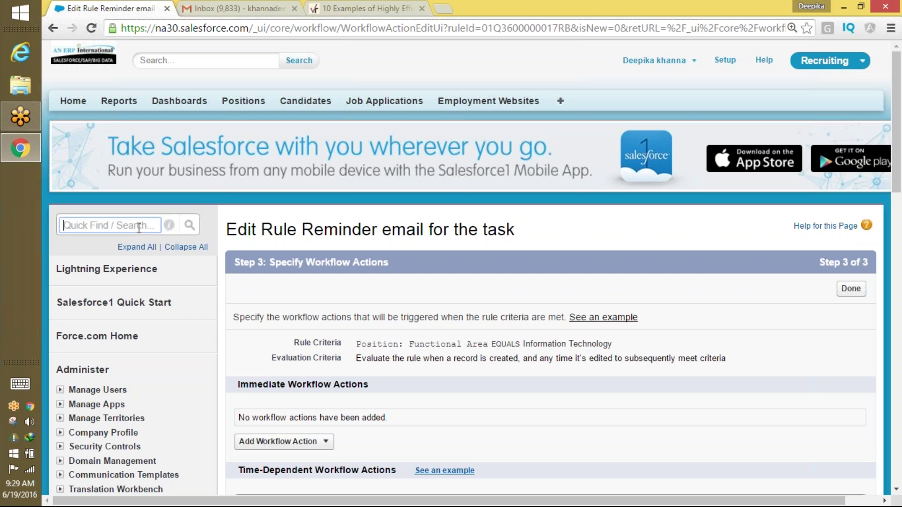
pyautogui.write('work')
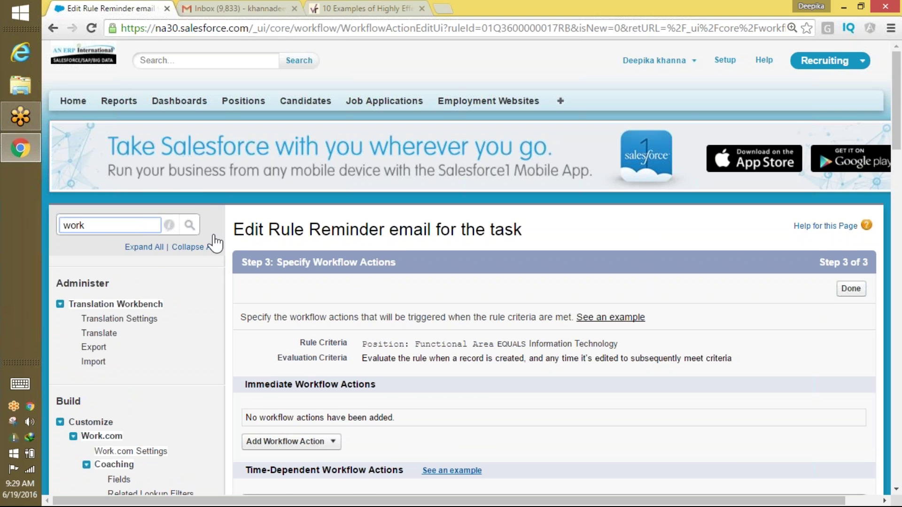
pyautogui.click(311, 441)
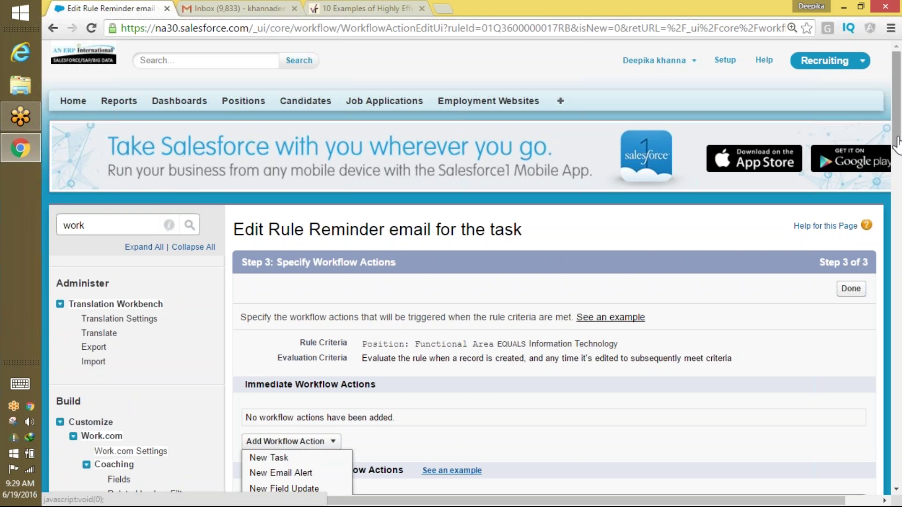
pyautogui.scroll(-5, 433, 260)
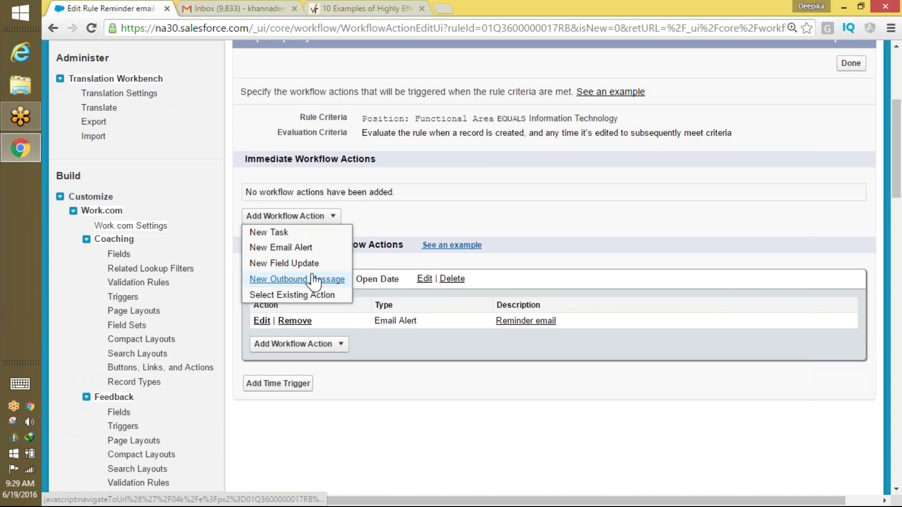
pyautogui.click(312, 280)
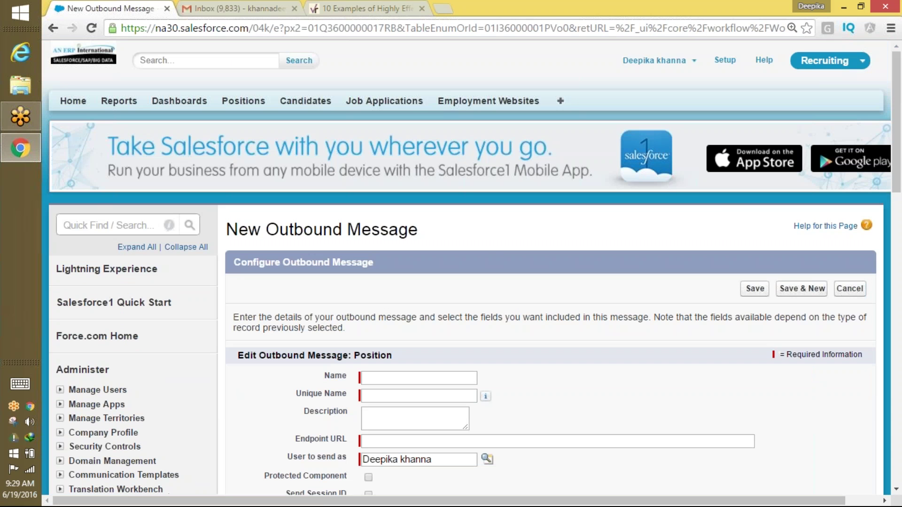
pyautogui.scroll(-5, 887, 217)
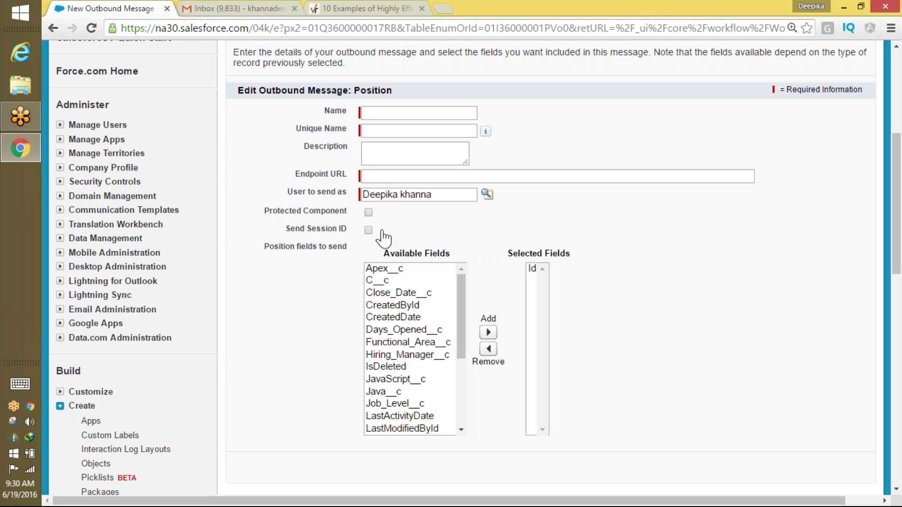
pyautogui.click(381, 177)
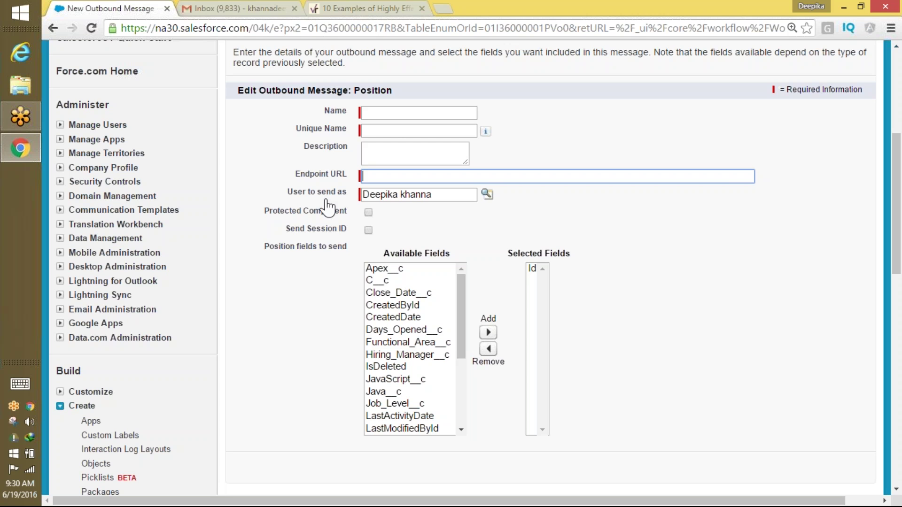
pyautogui.moveTo(264, 246); pyautogui.dragTo(353, 247)
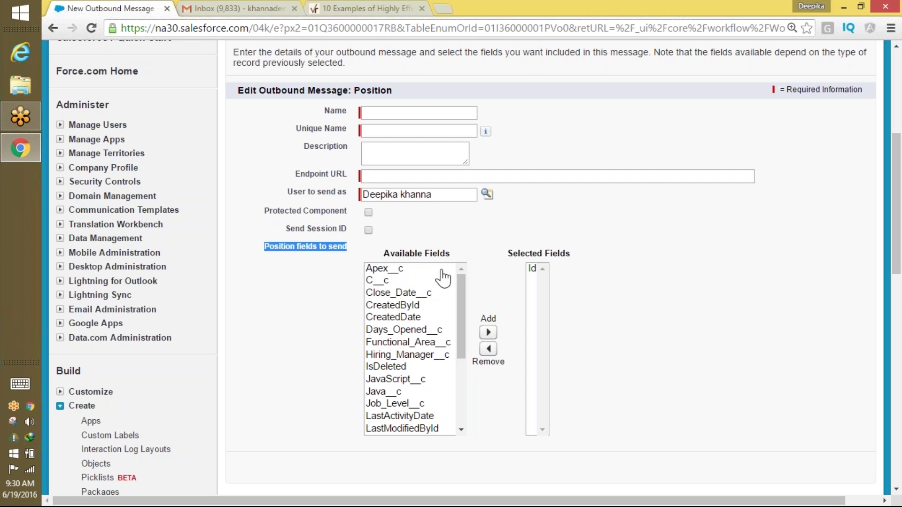
pyautogui.moveTo(459, 297); pyautogui.dragTo(451, 387)
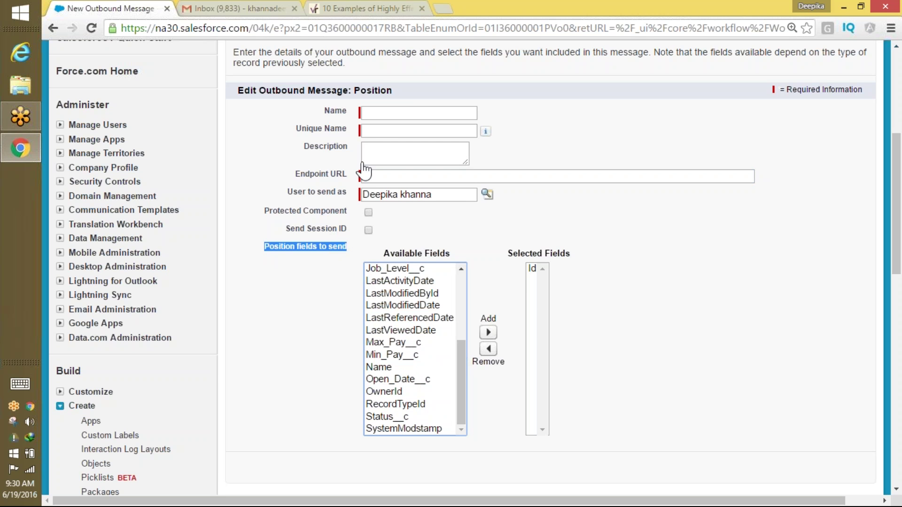
pyautogui.moveTo(397, 90); pyautogui.dragTo(368, 90)
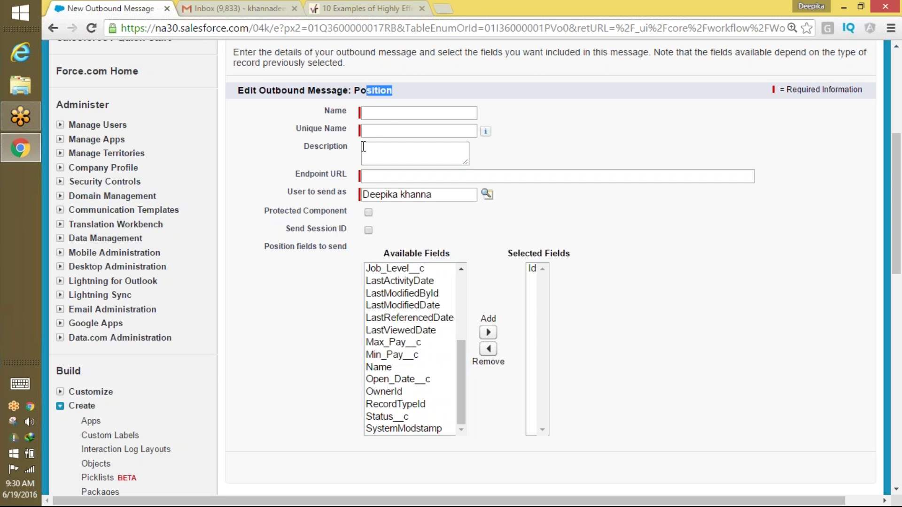
pyautogui.moveTo(390, 253); pyautogui.dragTo(455, 256)
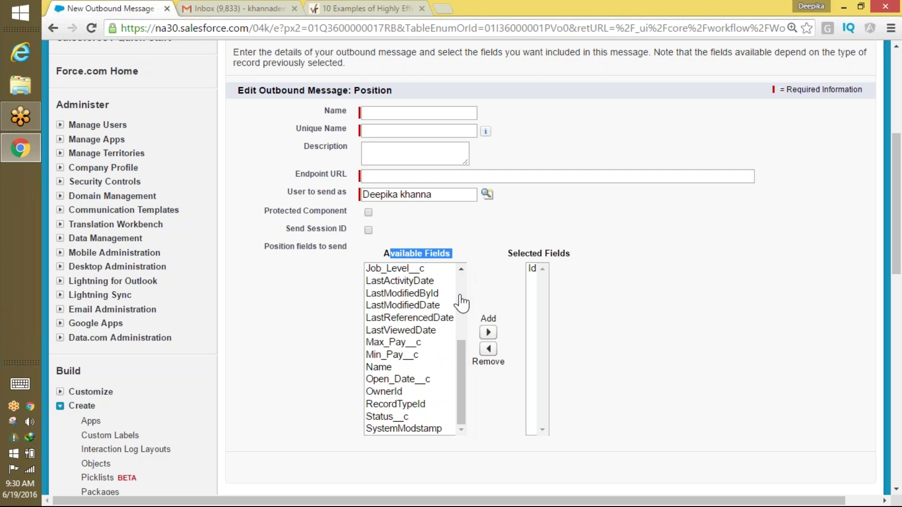
pyautogui.moveTo(459, 350); pyautogui.dragTo(468, 310)
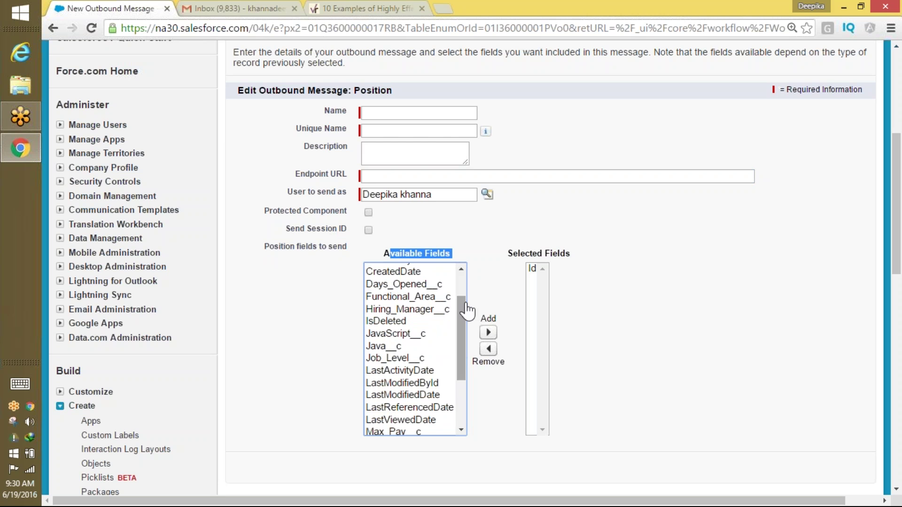
pyautogui.click(369, 177)
pyautogui.scroll(3, 371, 358)
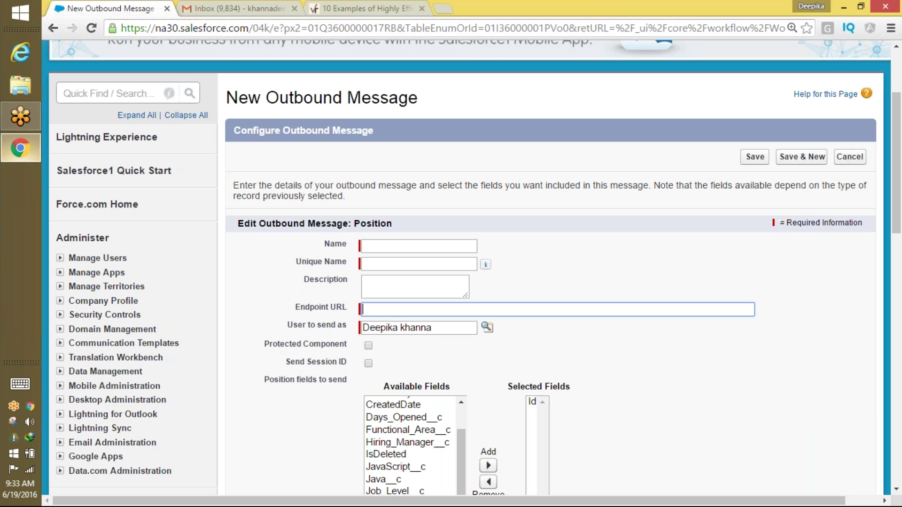
# Launch Paint with mspaint and handwrite an underlined 'Approval'.
pyautogui.press('super+r')
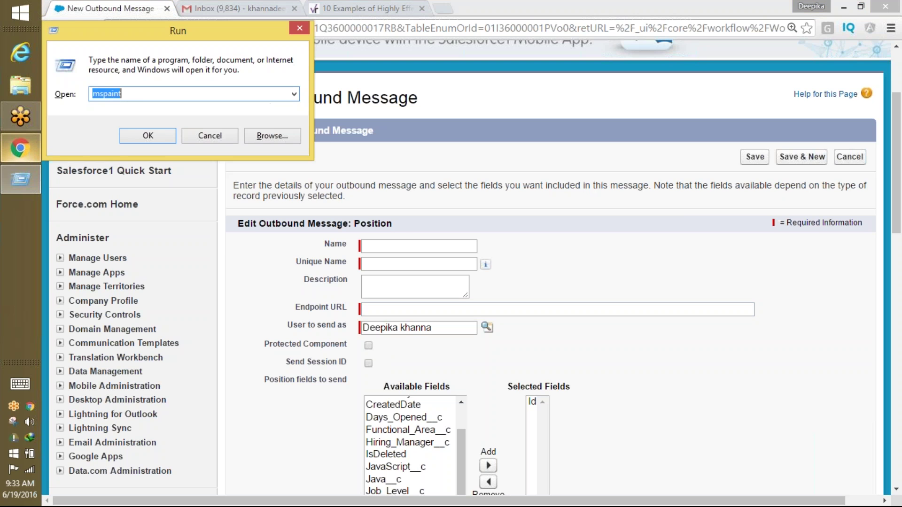
pyautogui.press('Return')
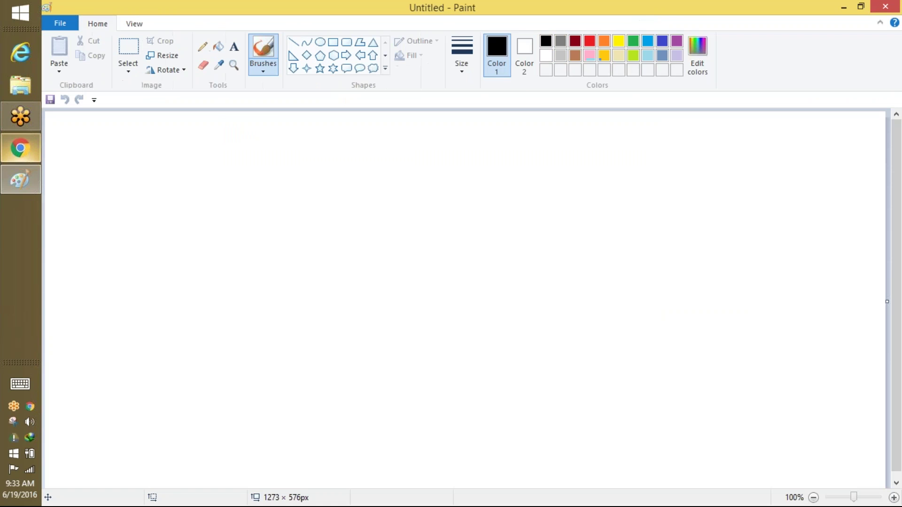
pyautogui.moveTo(365, 155)
pyautogui.mouseDown()
pyautogui.moveTo(364, 200)
pyautogui.moveTo(393, 187)
pyautogui.moveTo(388, 174)
pyautogui.mouseUp()
pyautogui.moveTo(419, 152)
pyautogui.mouseDown()
pyautogui.moveTo(415, 189)
pyautogui.moveTo(433, 178)
pyautogui.mouseUp()
pyautogui.moveTo(458, 146)
pyautogui.mouseDown()
pyautogui.moveTo(452, 200)
pyautogui.moveTo(471, 181)
pyautogui.moveTo(495, 184)
pyautogui.mouseUp()
pyautogui.click(518, 170)
pyautogui.moveTo(507, 178)
pyautogui.mouseDown()
pyautogui.moveTo(538, 186)
pyautogui.moveTo(548, 159)
pyautogui.moveTo(574, 188)
pyautogui.mouseUp()
pyautogui.moveTo(581, 155); pyautogui.dragTo(585, 184)
pyautogui.moveTo(399, 230); pyautogui.dragTo(606, 196)
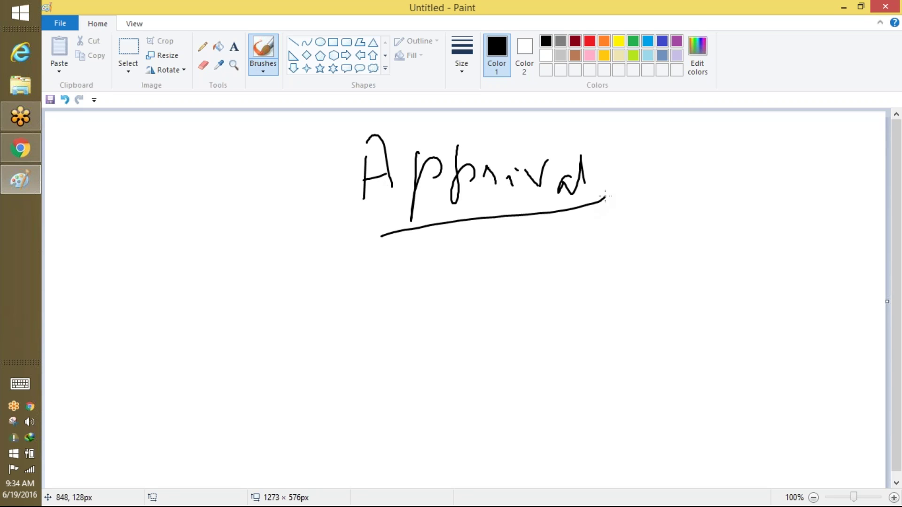
# Handwrite an underlined 'Approve' beside it and 'Multi' below.
pyautogui.moveTo(677, 133)
pyautogui.mouseDown()
pyautogui.moveTo(675, 165)
pyautogui.moveTo(661, 159)
pyautogui.mouseUp()
pyautogui.moveTo(718, 132)
pyautogui.mouseDown()
pyautogui.moveTo(733, 147)
pyautogui.moveTo(748, 126)
pyautogui.moveTo(820, 115)
pyautogui.moveTo(823, 135)
pyautogui.mouseUp()
pyautogui.moveTo(644, 198); pyautogui.dragTo(829, 145)
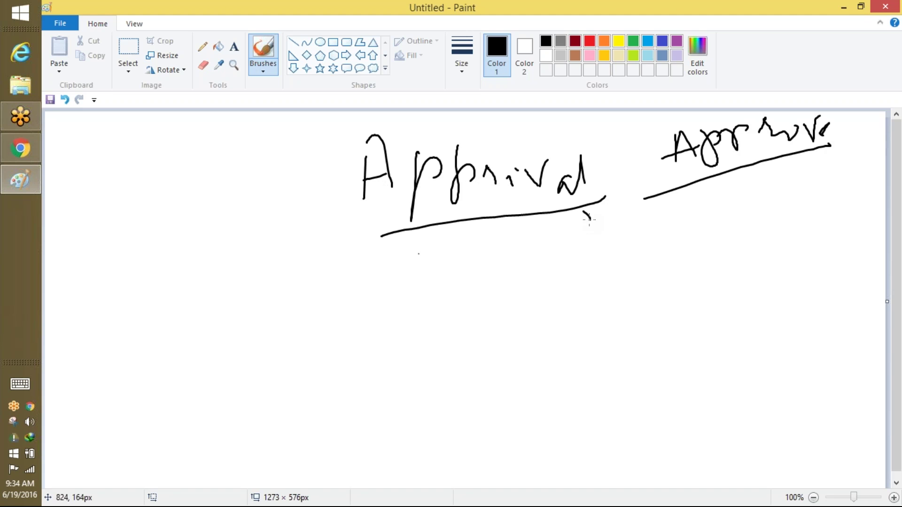
pyautogui.moveTo(324, 276)
pyautogui.mouseDown()
pyautogui.moveTo(369, 266)
pyautogui.moveTo(375, 296)
pyautogui.mouseUp()
pyautogui.moveTo(393, 305)
pyautogui.mouseDown()
pyautogui.moveTo(401, 315)
pyautogui.moveTo(444, 307)
pyautogui.mouseUp()
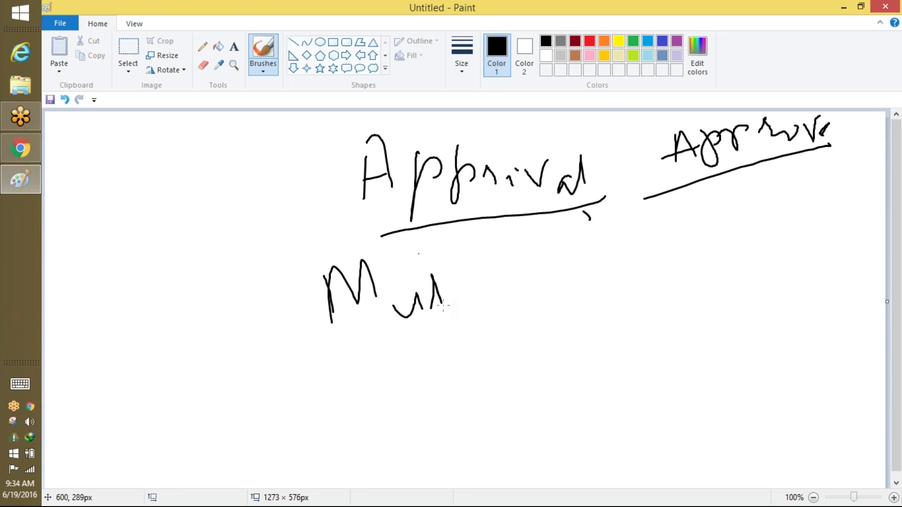
pyautogui.moveTo(463, 254)
pyautogui.mouseDown()
pyautogui.moveTo(497, 269)
pyautogui.moveTo(511, 261)
pyautogui.moveTo(506, 282)
pyautogui.mouseUp()
# Handwrite and underline 'Entry Criteria' below Multi.
pyautogui.moveTo(369, 357); pyautogui.dragTo(374, 425)
pyautogui.moveTo(390, 380)
pyautogui.mouseDown()
pyautogui.moveTo(434, 377)
pyautogui.moveTo(456, 395)
pyautogui.moveTo(469, 383)
pyautogui.moveTo(515, 412)
pyautogui.mouseUp()
pyautogui.moveTo(497, 345); pyautogui.dragTo(493, 405)
pyautogui.moveTo(538, 284)
pyautogui.mouseDown()
pyautogui.moveTo(531, 357)
pyautogui.moveTo(593, 329)
pyautogui.moveTo(618, 344)
pyautogui.mouseUp()
pyautogui.moveTo(576, 312); pyautogui.dragTo(623, 293)
pyautogui.moveTo(619, 323)
pyautogui.mouseDown()
pyautogui.moveTo(631, 300)
pyautogui.moveTo(662, 289)
pyautogui.moveTo(717, 310)
pyautogui.mouseUp()
pyautogui.moveTo(663, 277); pyautogui.dragTo(637, 251)
pyautogui.moveTo(409, 436); pyautogui.dragTo(696, 310)
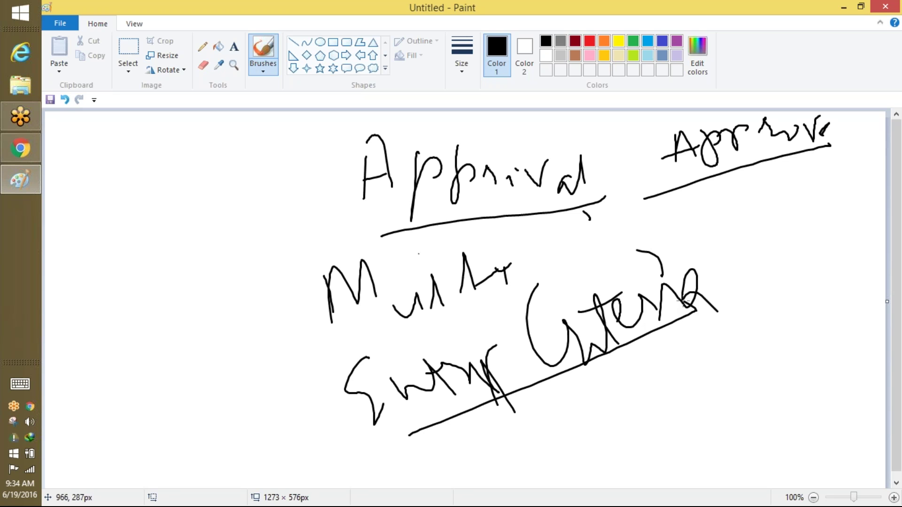
# Scribble freehand notes on the empty left side of the canvas.
pyautogui.moveTo(92, 210)
pyautogui.mouseDown()
pyautogui.moveTo(100, 258)
pyautogui.moveTo(129, 227)
pyautogui.mouseUp()
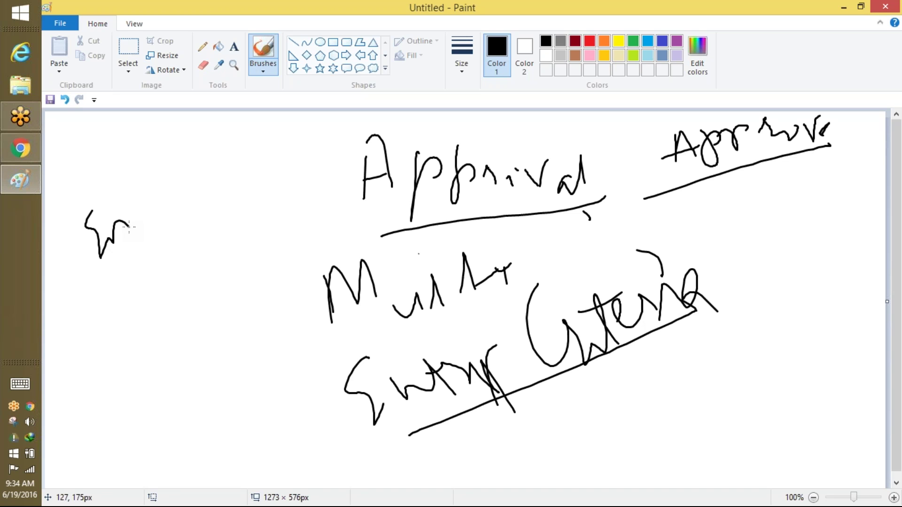
pyautogui.moveTo(76, 312); pyautogui.dragTo(72, 354)
pyautogui.moveTo(92, 325); pyautogui.dragTo(82, 384)
pyautogui.moveTo(63, 345); pyautogui.dragTo(103, 400)
pyautogui.moveTo(117, 280)
pyautogui.mouseDown()
pyautogui.moveTo(118, 297)
pyautogui.moveTo(162, 268)
pyautogui.moveTo(192, 217)
pyautogui.moveTo(185, 210)
pyautogui.mouseUp()
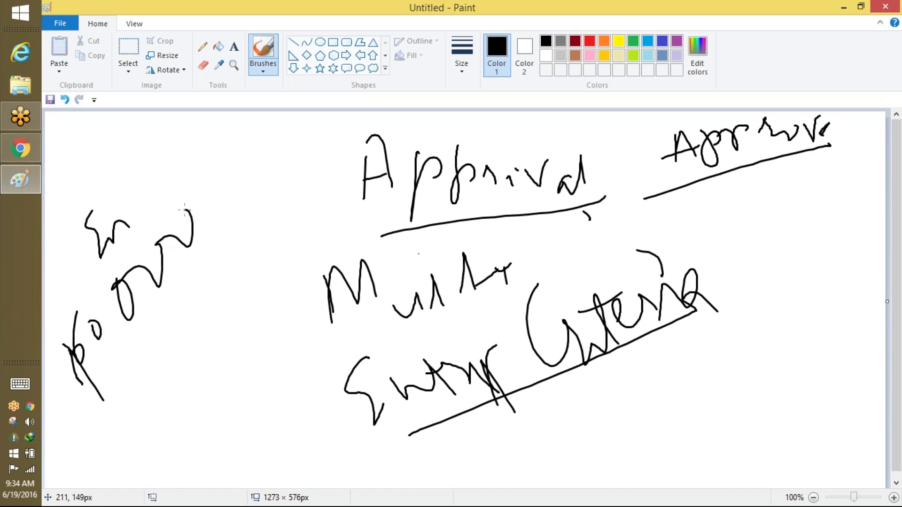
pyautogui.moveTo(149, 383); pyautogui.dragTo(183, 432)
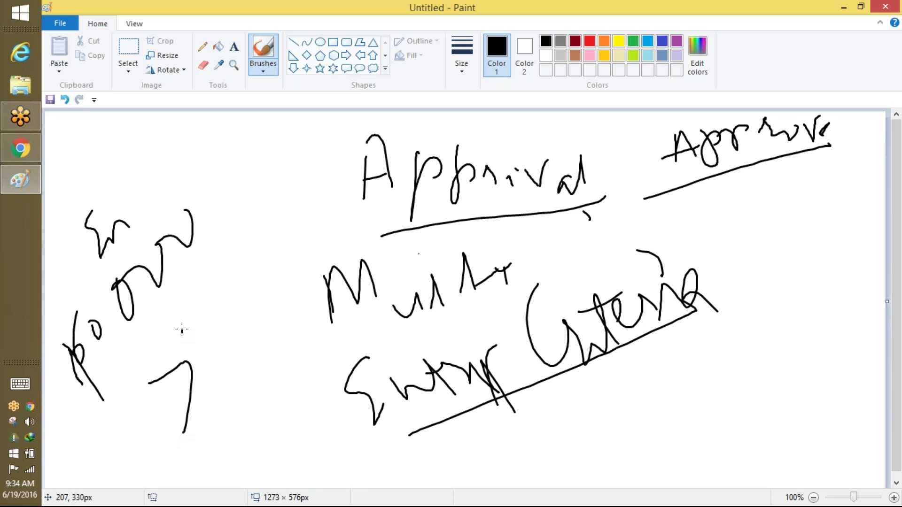
pyautogui.moveTo(198, 293)
pyautogui.mouseDown()
pyautogui.moveTo(241, 348)
pyautogui.moveTo(255, 326)
pyautogui.mouseUp()
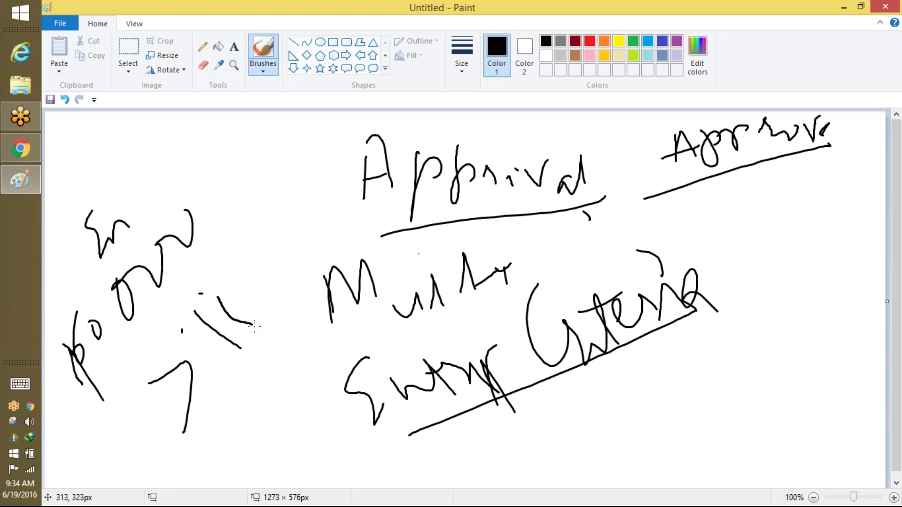
pyautogui.moveTo(230, 265); pyautogui.dragTo(217, 285)
pyautogui.moveTo(251, 281)
pyautogui.mouseDown()
pyautogui.moveTo(269, 276)
pyautogui.moveTo(242, 274)
pyautogui.mouseUp()
pyautogui.moveTo(292, 258); pyautogui.dragTo(305, 281)
pyautogui.moveTo(280, 206)
pyautogui.mouseDown()
pyautogui.moveTo(316, 171)
pyautogui.moveTo(303, 169)
pyautogui.mouseUp()
# Loop an oval around the left notes, add a small note above, and circle it.
pyautogui.moveTo(111, 395)
pyautogui.mouseDown()
pyautogui.moveTo(229, 214)
pyautogui.moveTo(114, 237)
pyautogui.moveTo(134, 336)
pyautogui.mouseUp()
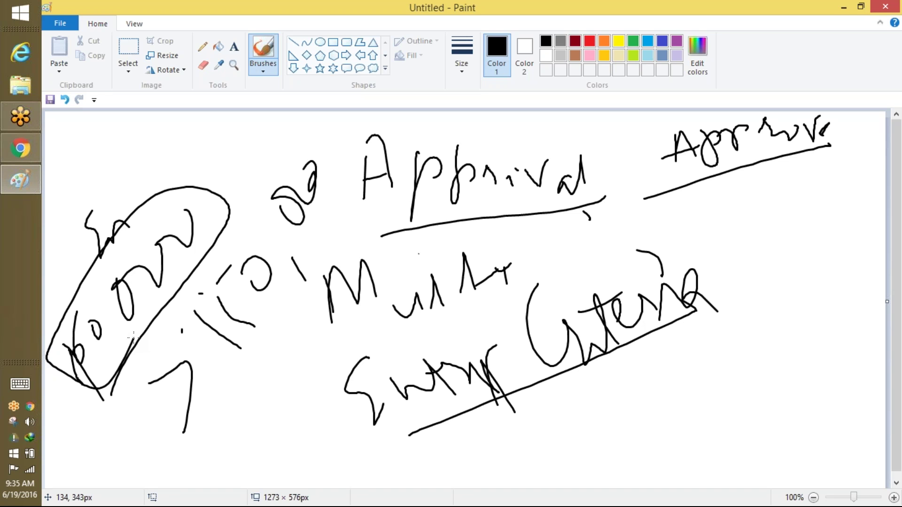
pyautogui.moveTo(177, 217); pyautogui.dragTo(167, 215)
pyautogui.moveTo(159, 169)
pyautogui.mouseDown()
pyautogui.moveTo(194, 171)
pyautogui.moveTo(189, 186)
pyautogui.mouseUp()
pyautogui.moveTo(218, 132); pyautogui.dragTo(225, 152)
pyautogui.moveTo(234, 133)
pyautogui.mouseDown()
pyautogui.moveTo(273, 133)
pyautogui.moveTo(272, 120)
pyautogui.mouseUp()
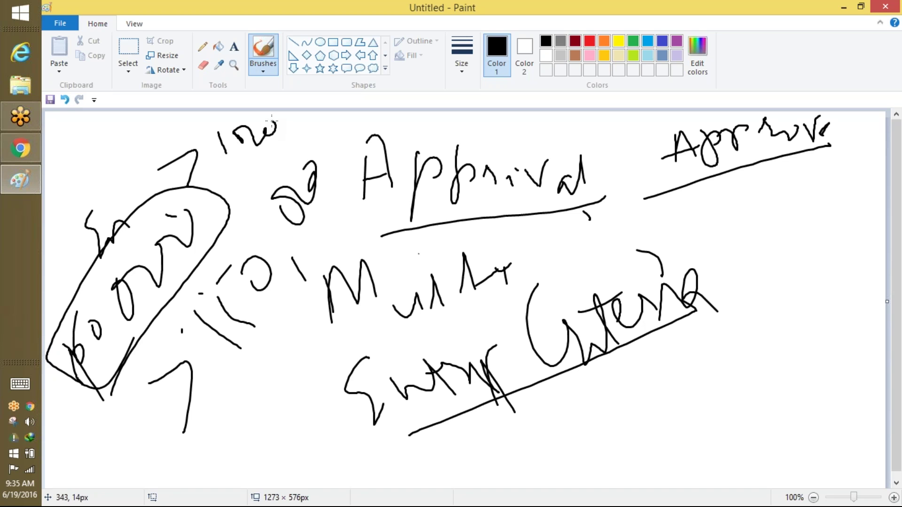
pyautogui.moveTo(257, 199)
pyautogui.mouseDown()
pyautogui.moveTo(113, 389)
pyautogui.moveTo(79, 335)
pyautogui.mouseUp()
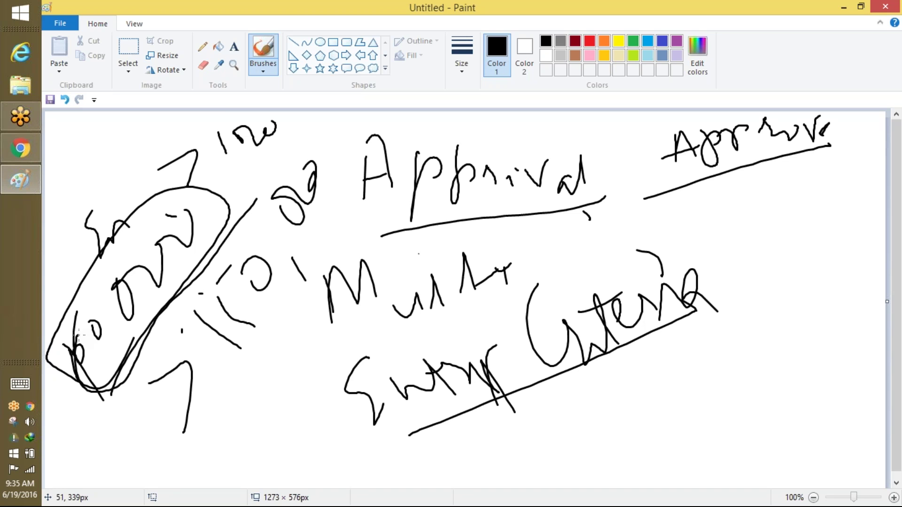
pyautogui.moveTo(287, 131)
pyautogui.mouseDown()
pyautogui.moveTo(267, 117)
pyautogui.moveTo(193, 159)
pyautogui.moveTo(252, 114)
pyautogui.mouseUp()
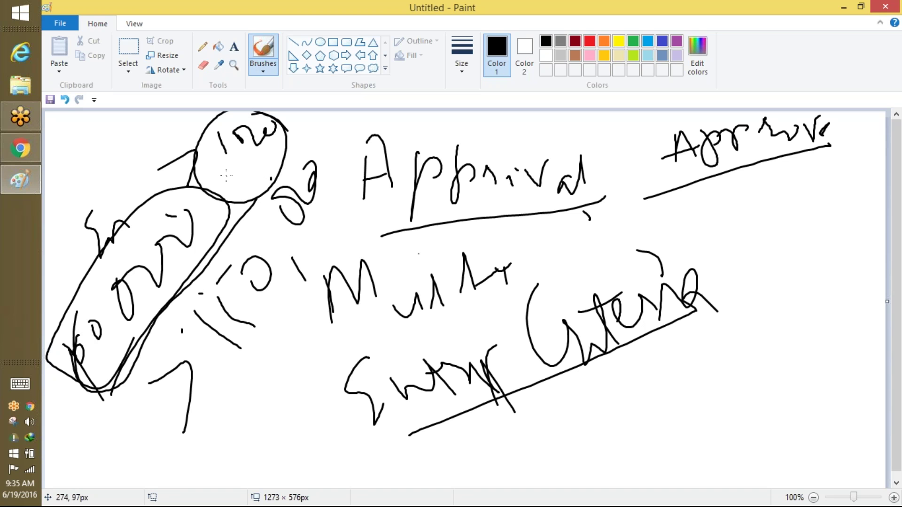
# Finish the Paint notes with a diagonal line and a circled word beside Criteria, then return to Salesforce.
pyautogui.moveTo(209, 404)
pyautogui.mouseDown()
pyautogui.moveTo(272, 335)
pyautogui.moveTo(333, 197)
pyautogui.mouseUp()
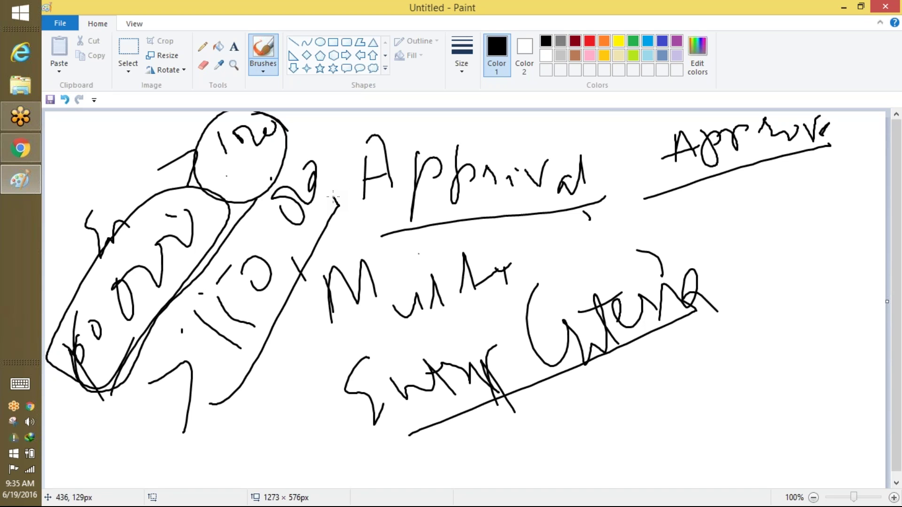
pyautogui.moveTo(742, 233)
pyautogui.mouseDown()
pyautogui.moveTo(747, 271)
pyautogui.moveTo(801, 195)
pyautogui.moveTo(830, 215)
pyautogui.moveTo(899, 161)
pyautogui.mouseUp()
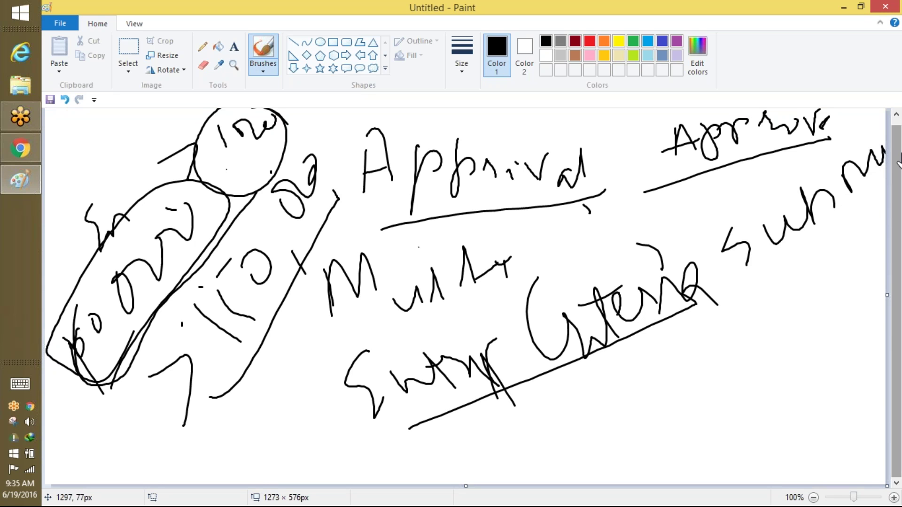
pyautogui.moveTo(767, 315); pyautogui.dragTo(882, 188)
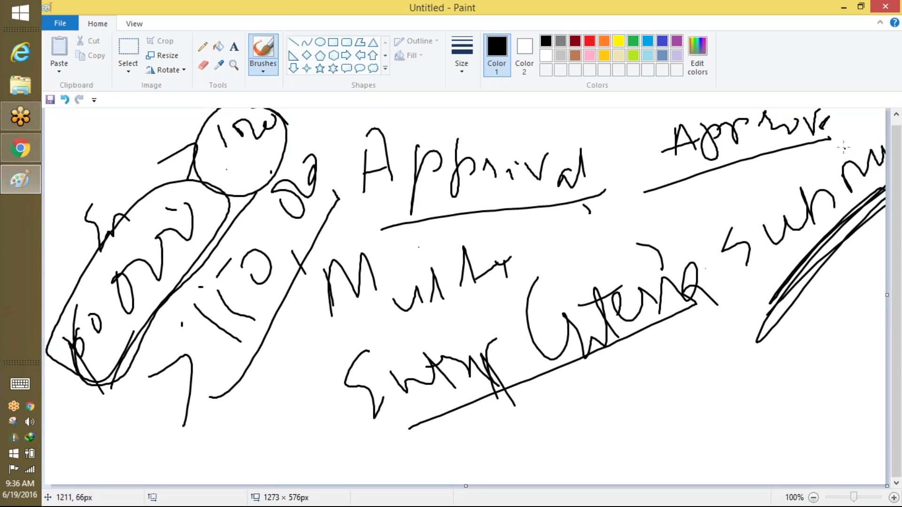
pyautogui.moveTo(843, 148)
pyautogui.mouseDown()
pyautogui.moveTo(771, 298)
pyautogui.moveTo(785, 173)
pyautogui.mouseUp()
pyautogui.moveTo(730, 257); pyautogui.dragTo(718, 272)
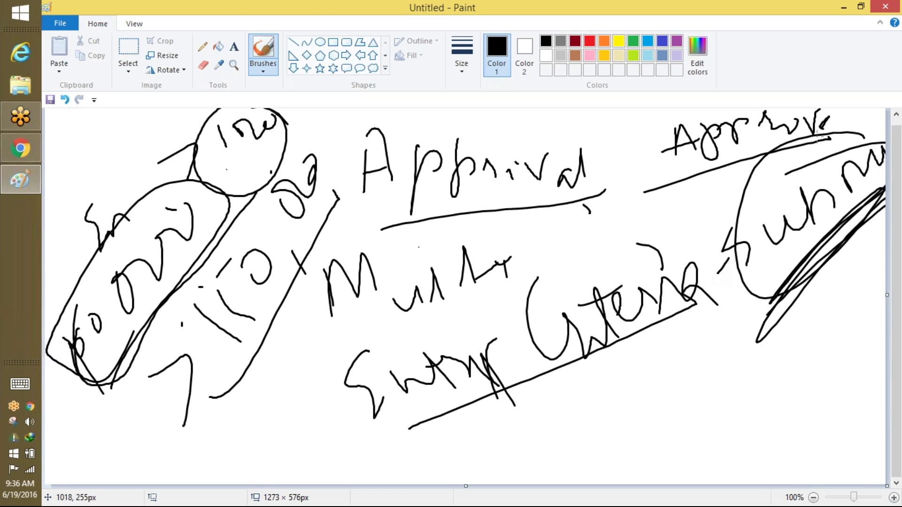
pyautogui.moveTo(818, 137)
pyautogui.mouseDown()
pyautogui.moveTo(777, 330)
pyautogui.moveTo(824, 134)
pyautogui.moveTo(681, 301)
pyautogui.mouseUp()
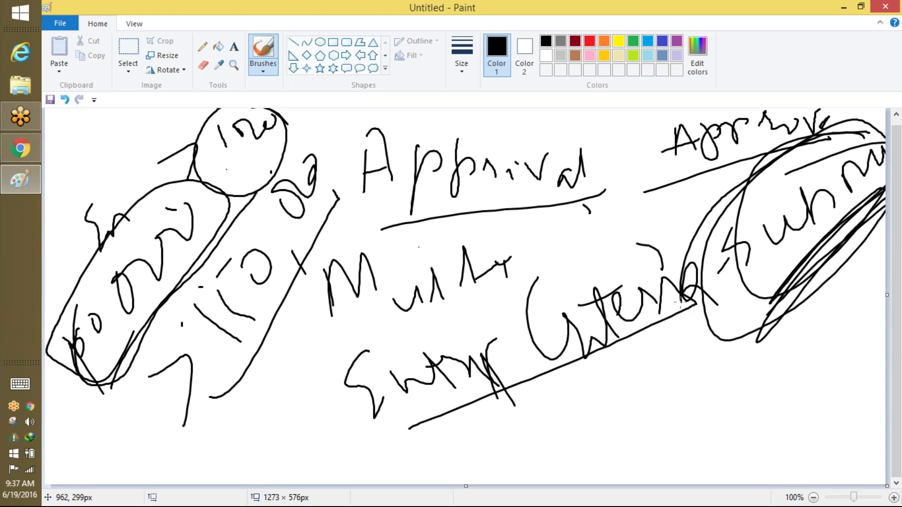
pyautogui.hotkey('alt', 'Tab')
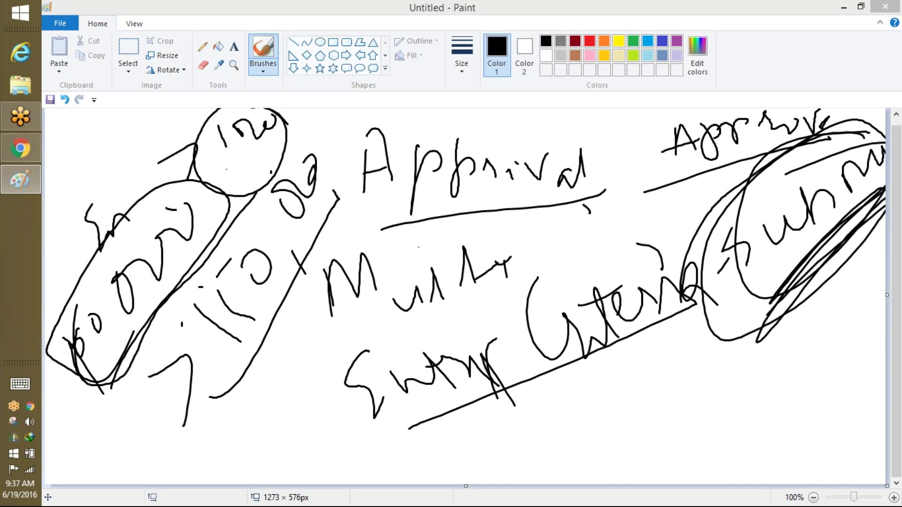
pyautogui.click(21, 158)
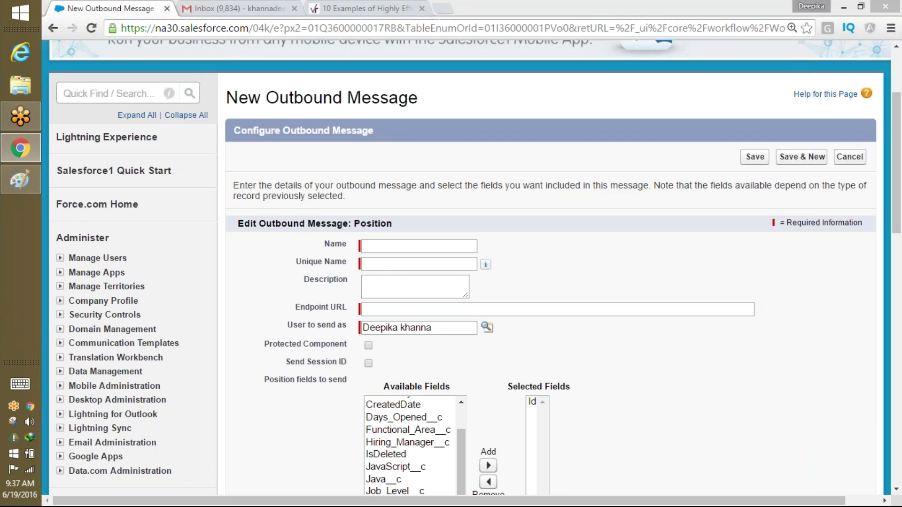
# Search the Setup menu for 'approv' and open Approval Processes under Workflow & Approvals.
pyautogui.scroll(2, 433, 262)
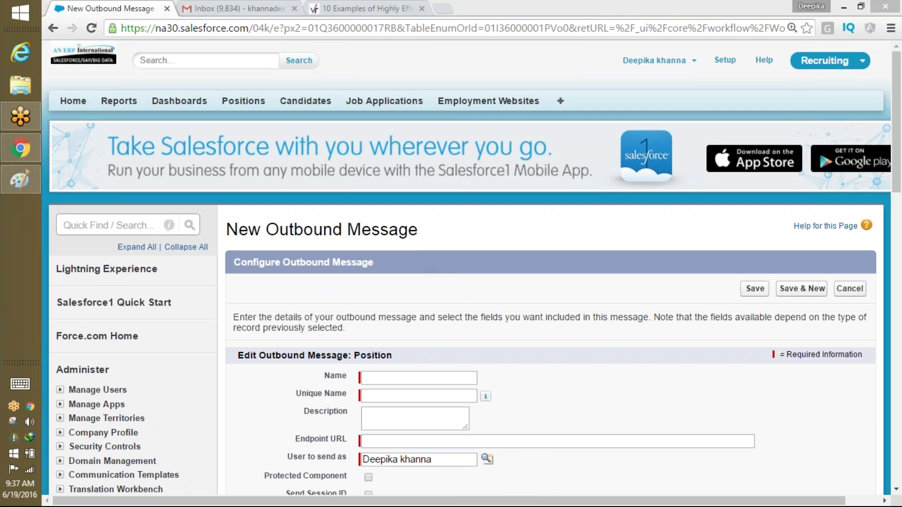
pyautogui.click(20, 149)
pyautogui.click(119, 226)
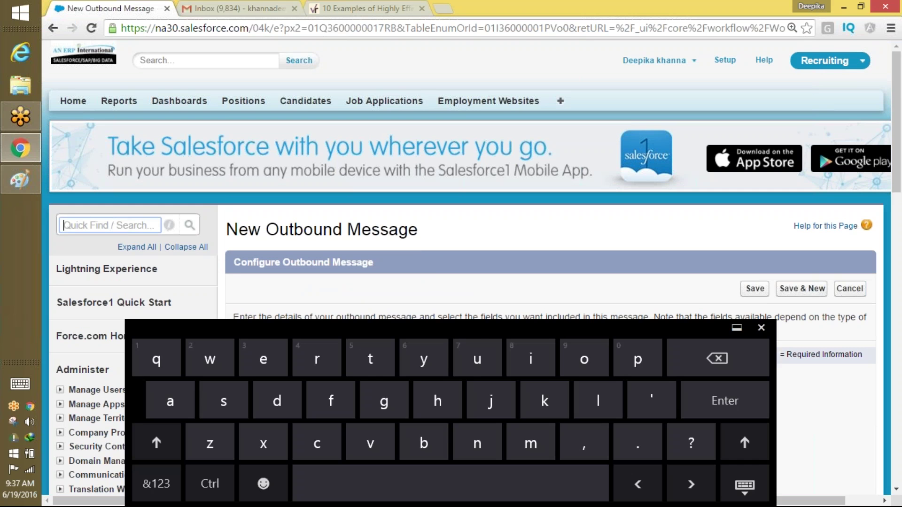
pyautogui.click(761, 328)
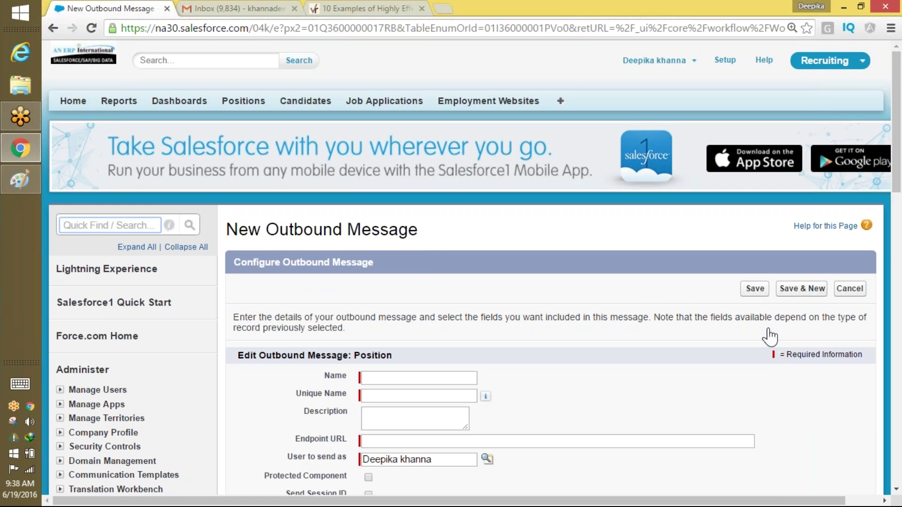
pyautogui.click(71, 233)
pyautogui.write('a')
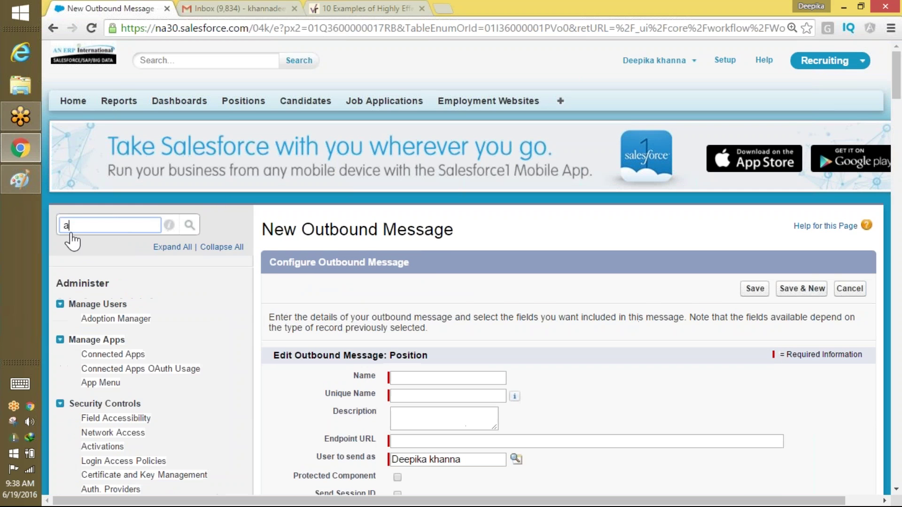
pyautogui.write('ppro')
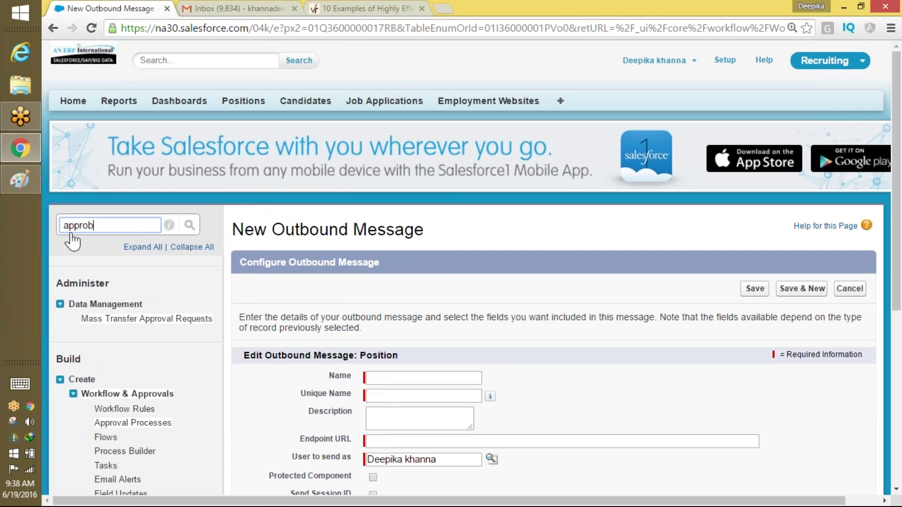
pyautogui.write('v')
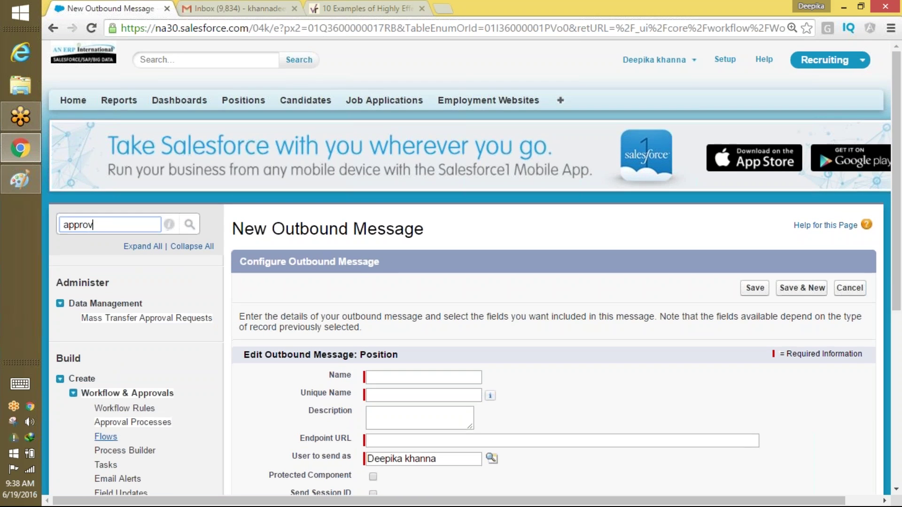
pyautogui.scroll(-2, 61, 398)
pyautogui.click(120, 337)
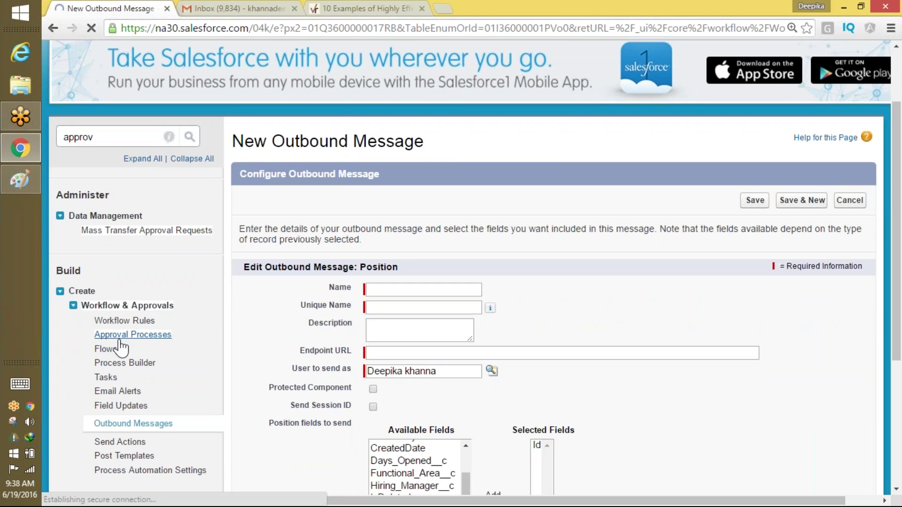
pyautogui.scroll(-2, 120, 336)
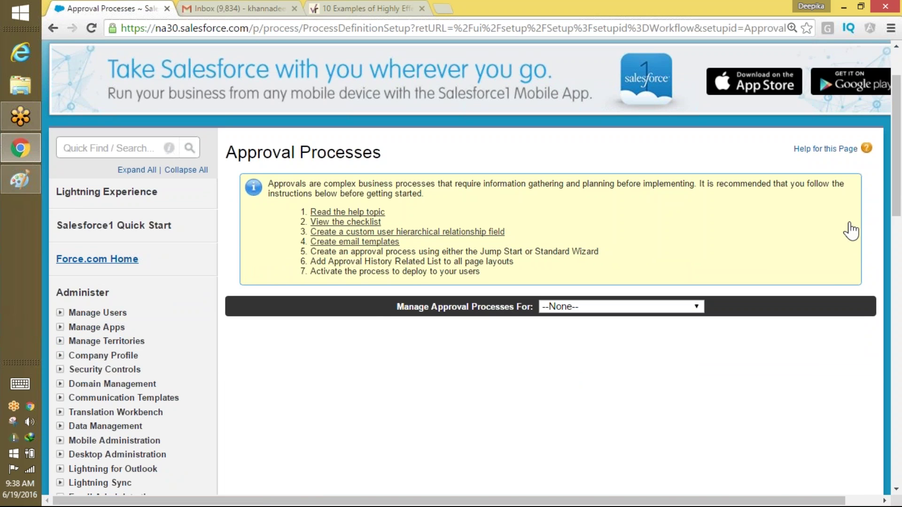
pyautogui.click(284, 9)
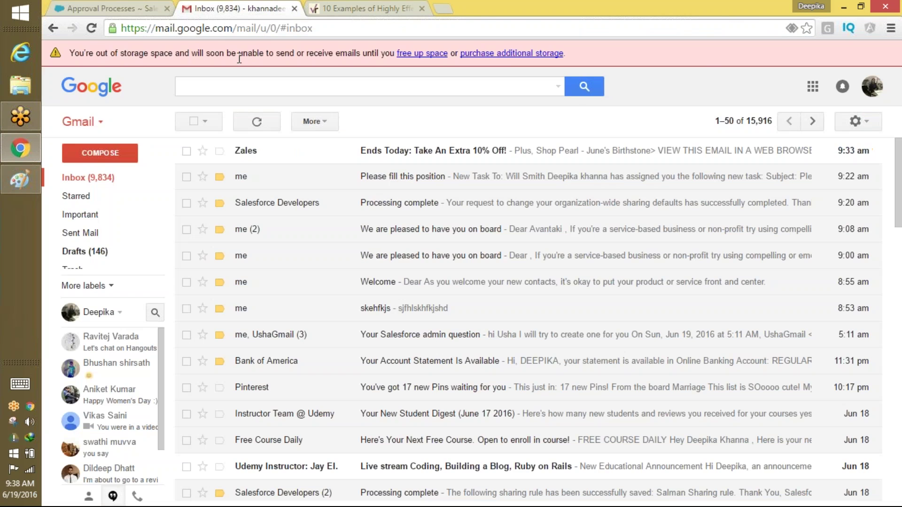
pyautogui.click(117, 9)
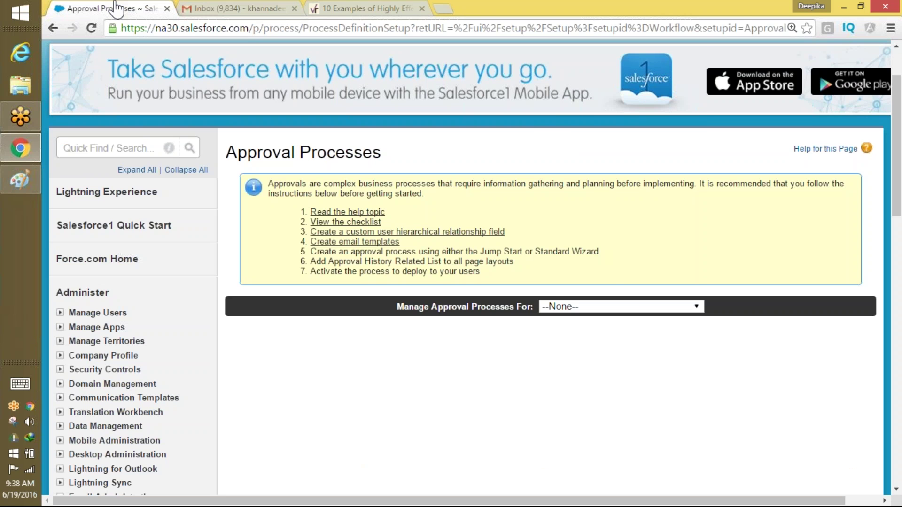
# Choose Job Posting in the 'Manage Approval Processes For' dropdown and review the empty lists.
pyautogui.click(590, 307)
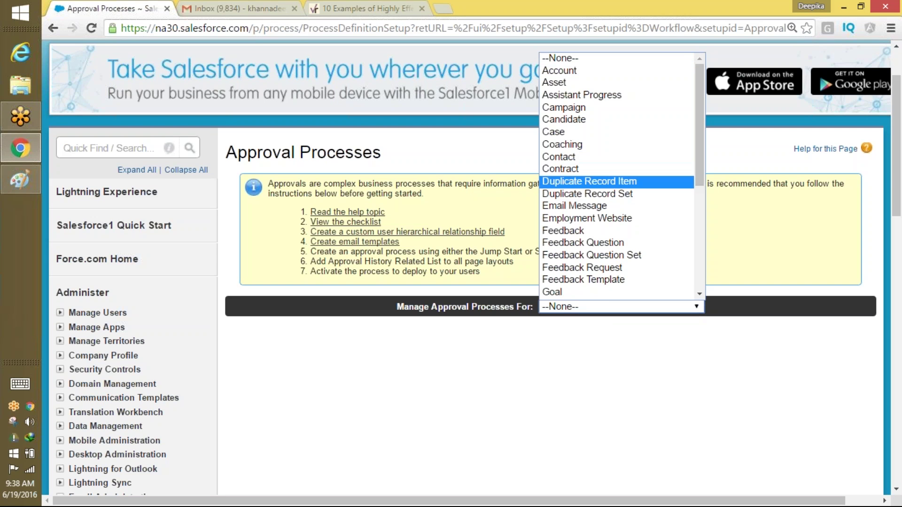
pyautogui.scroll(-2, 590, 181)
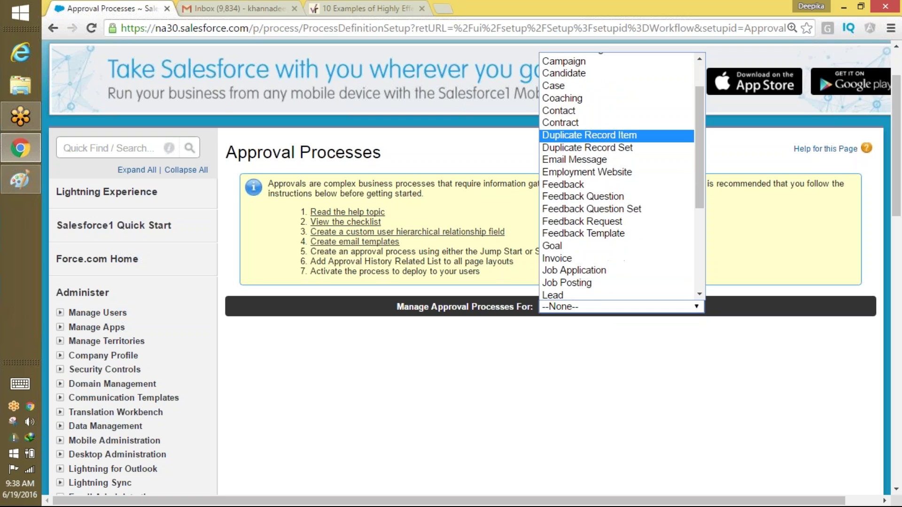
pyautogui.scroll(-2, 617, 176)
pyautogui.click(590, 237)
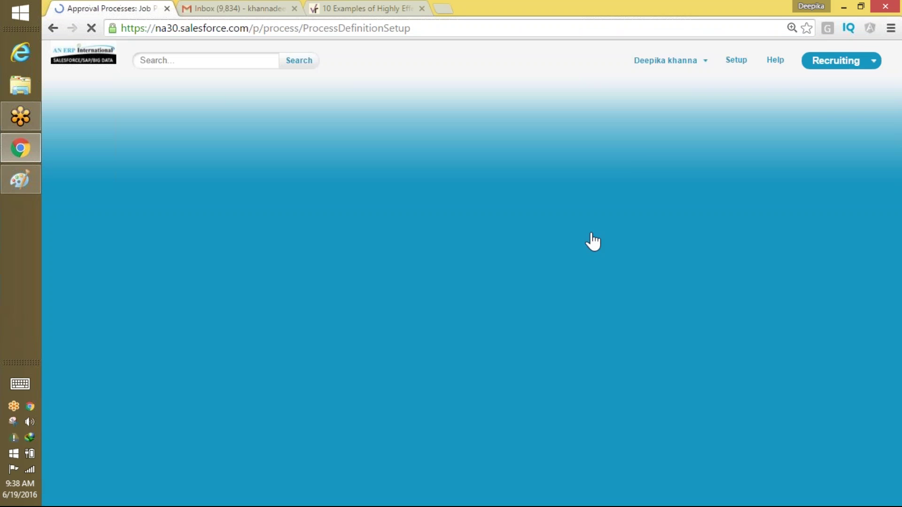
pyautogui.scroll(-1, 736, 210)
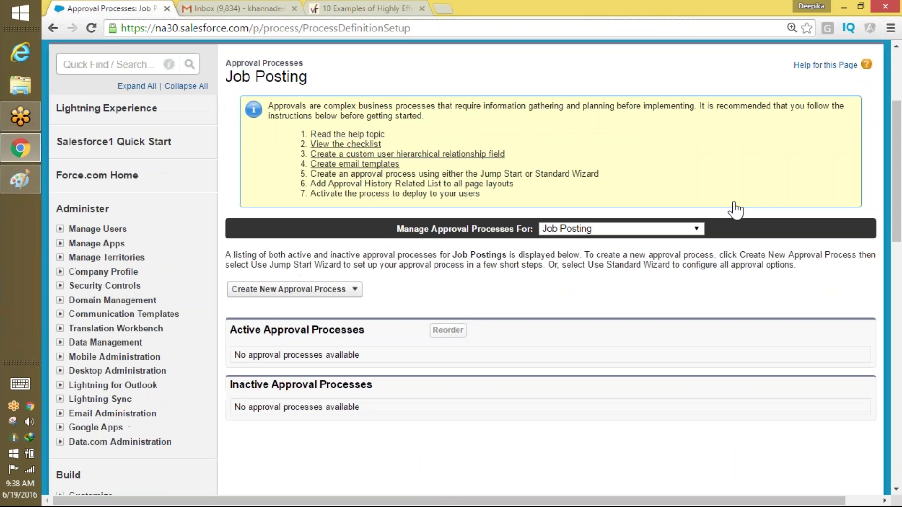
pyautogui.scroll(1, 736, 210)
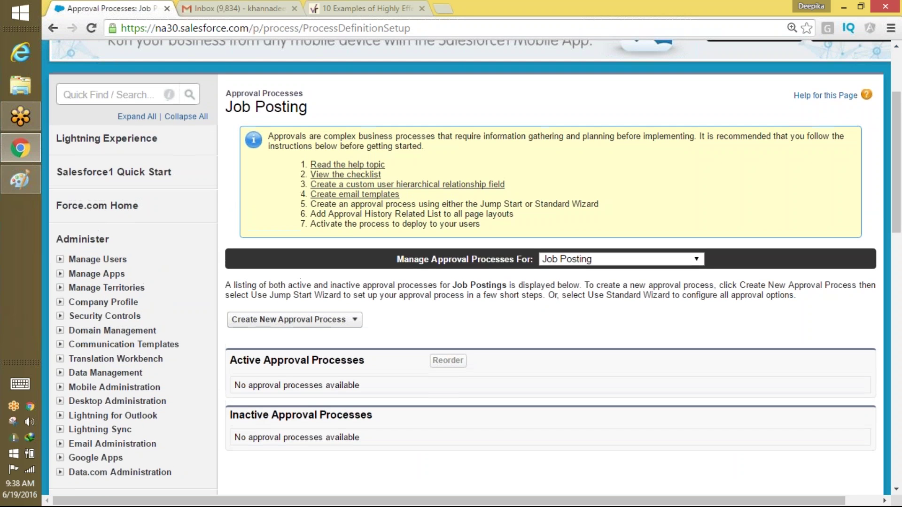
pyautogui.scroll(-1, 736, 210)
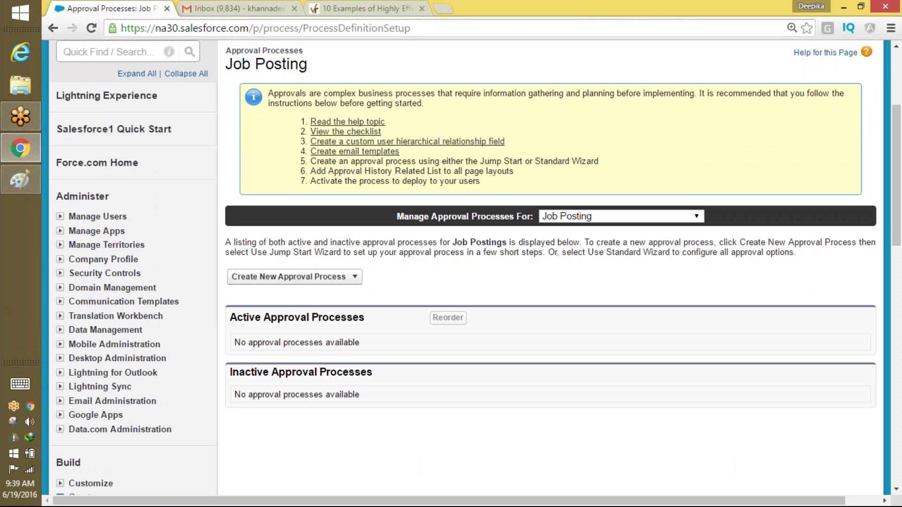
# Open the 'Read the help topic' link to the Set Up an Approval Process article.
pyautogui.rightClick(362, 124)
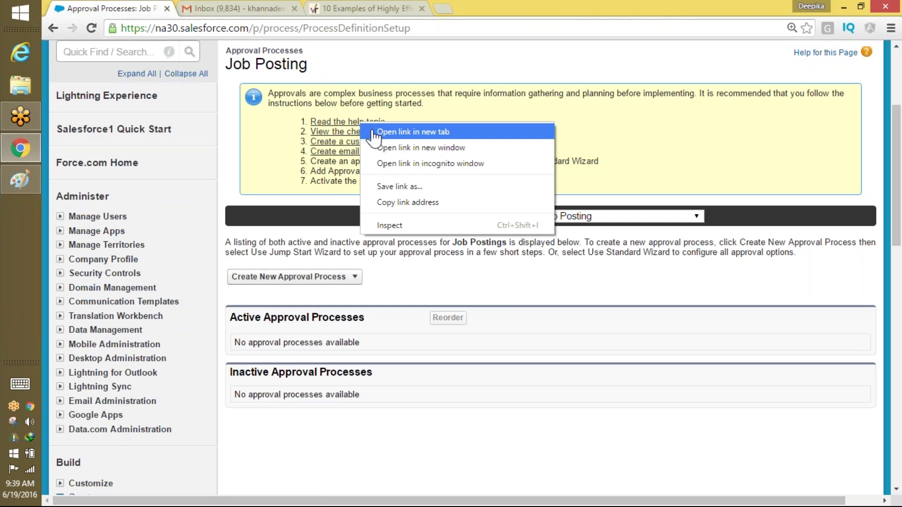
pyautogui.click(376, 131)
pyautogui.click(195, 7)
pyautogui.click(159, 9)
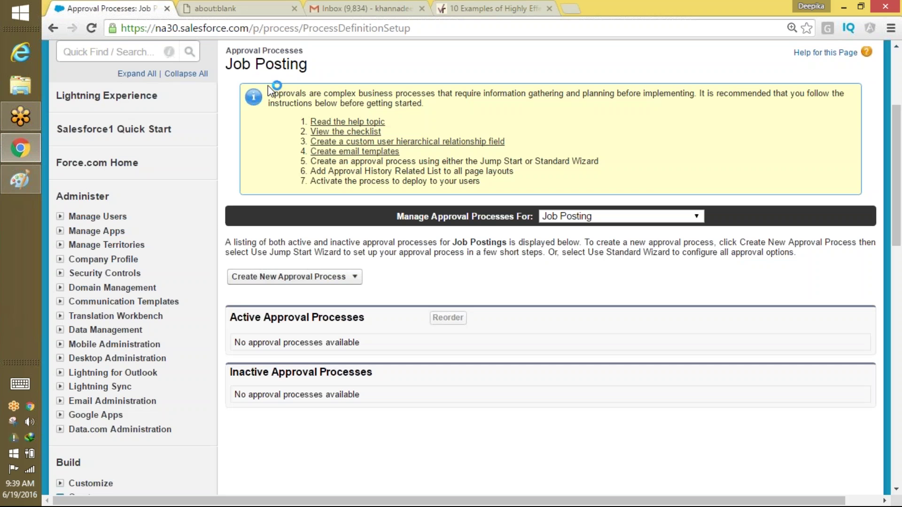
pyautogui.click(363, 123)
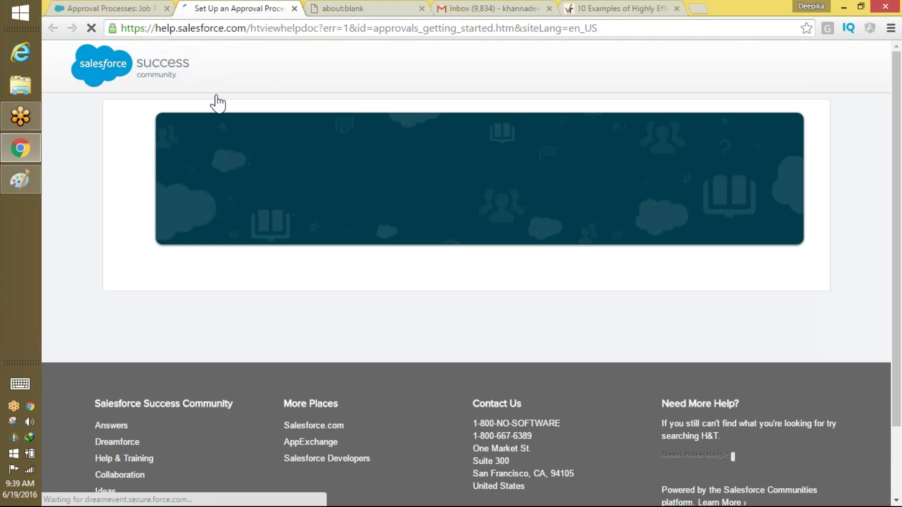
# Scroll the article and open 'Prepare to Create an Approval Process' in a new tab.
pyautogui.scroll(-3, 828, 99)
pyautogui.scroll(-3, 827, 99)
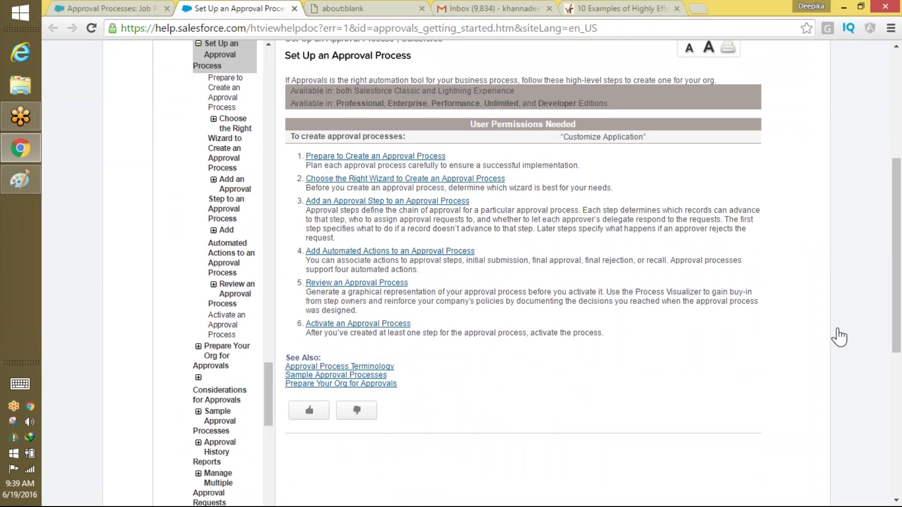
pyautogui.scroll(-1, 839, 337)
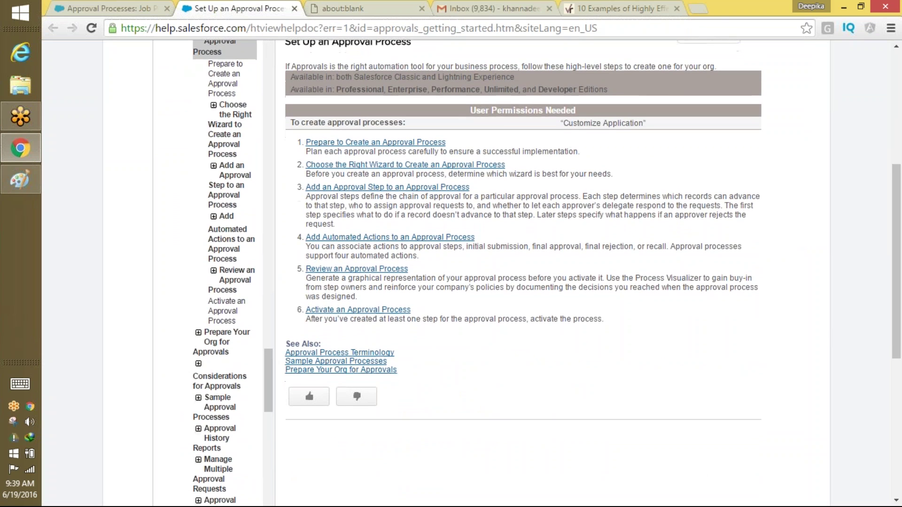
pyautogui.scroll(-2, 840, 254)
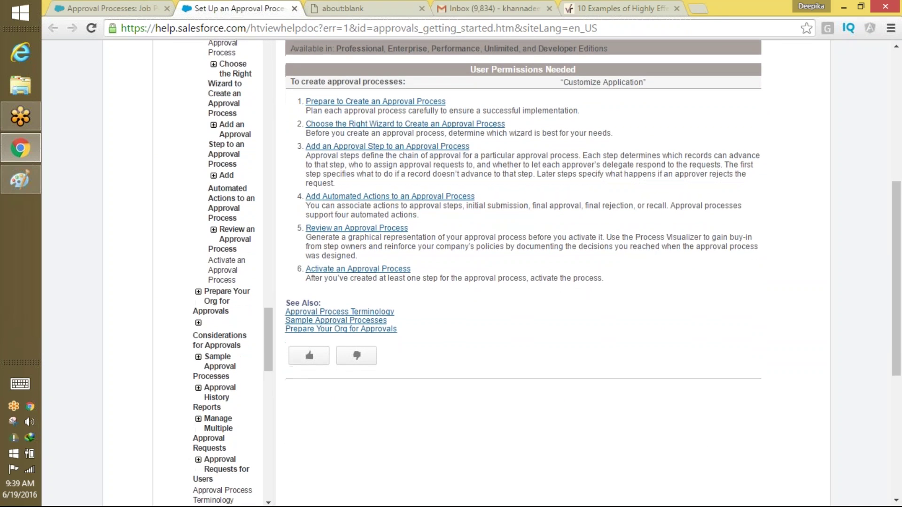
pyautogui.scroll(-1, 840, 255)
pyautogui.scroll(3, 840, 254)
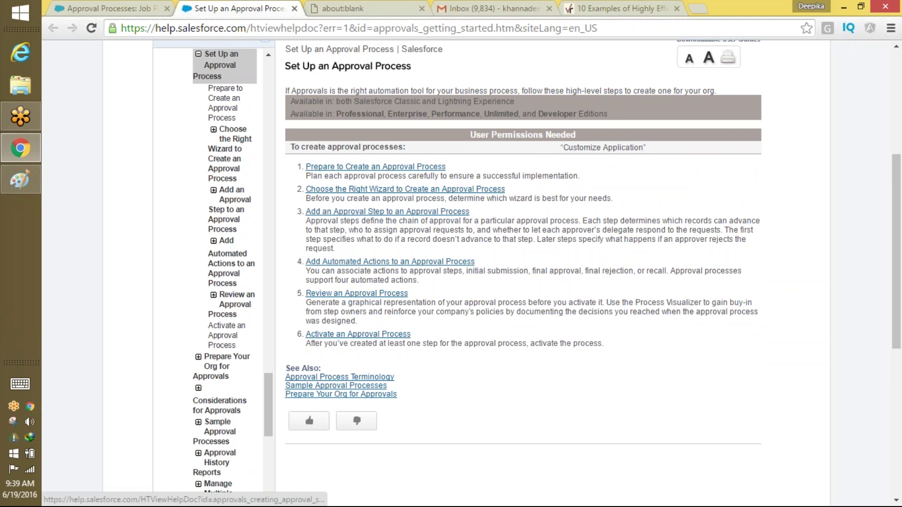
pyautogui.rightClick(436, 171)
pyautogui.click(443, 179)
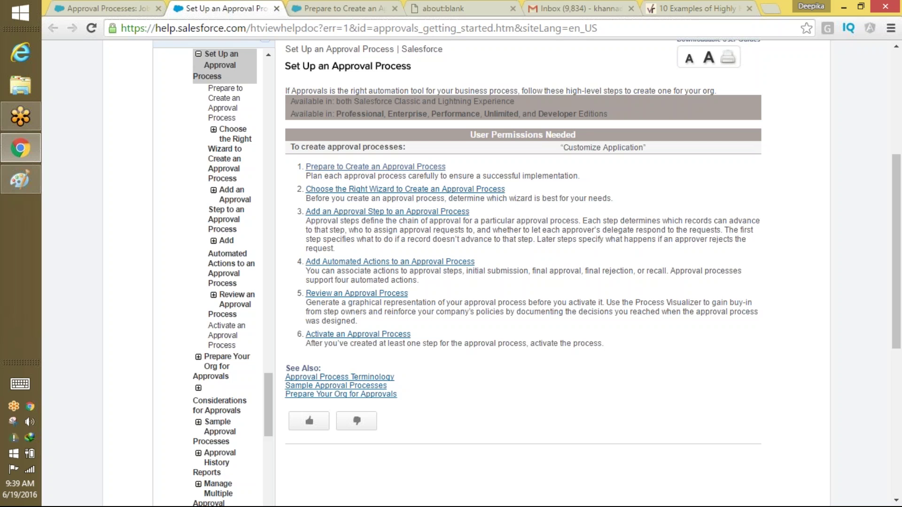
# Read through the Prepare to Create an Approval Process checklist of planning questions.
pyautogui.click(305, 7)
pyautogui.scroll(-5, 516, 273)
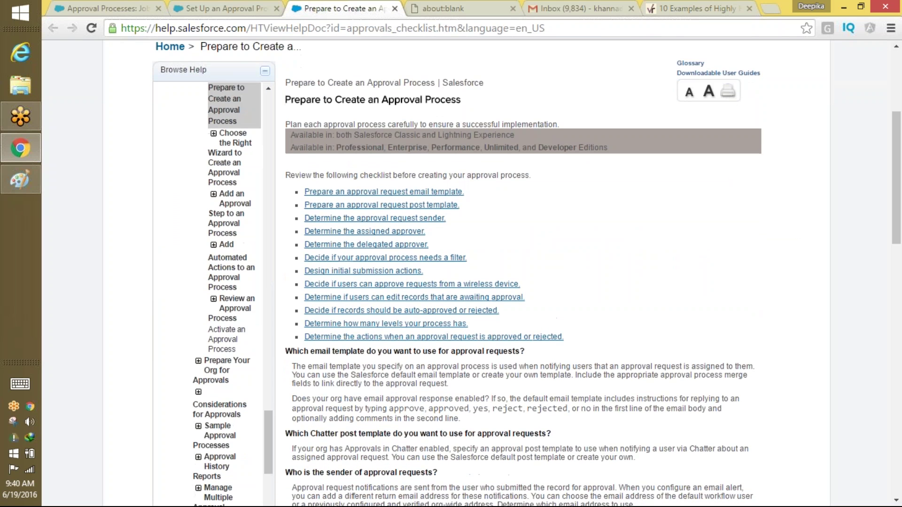
pyautogui.scroll(-6, 681, 153)
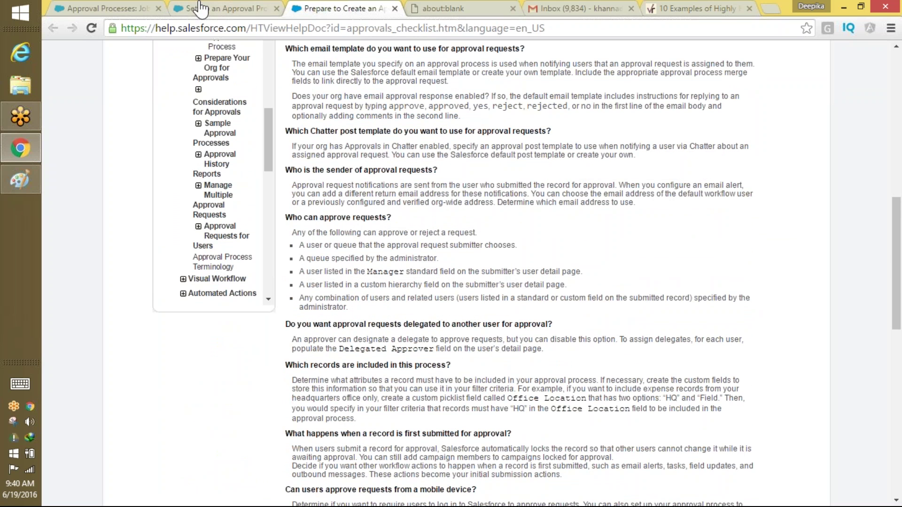
pyautogui.scroll(2, 558, 302)
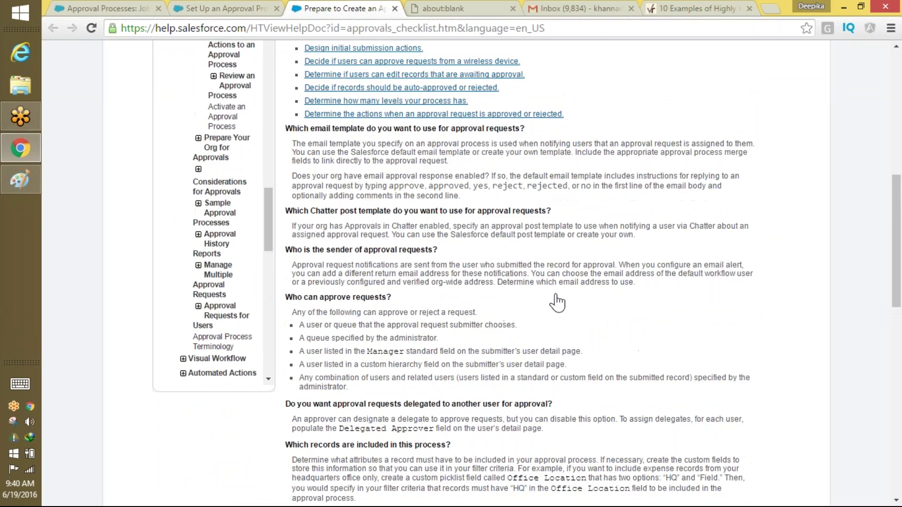
pyautogui.scroll(-4, 558, 302)
pyautogui.scroll(-6, 681, 178)
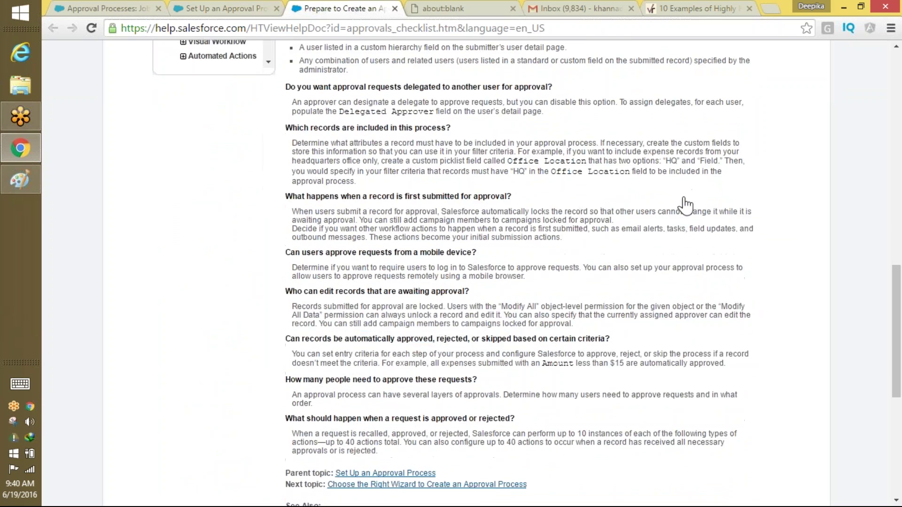
pyautogui.scroll(8, 586, 371)
pyautogui.scroll(11, 586, 371)
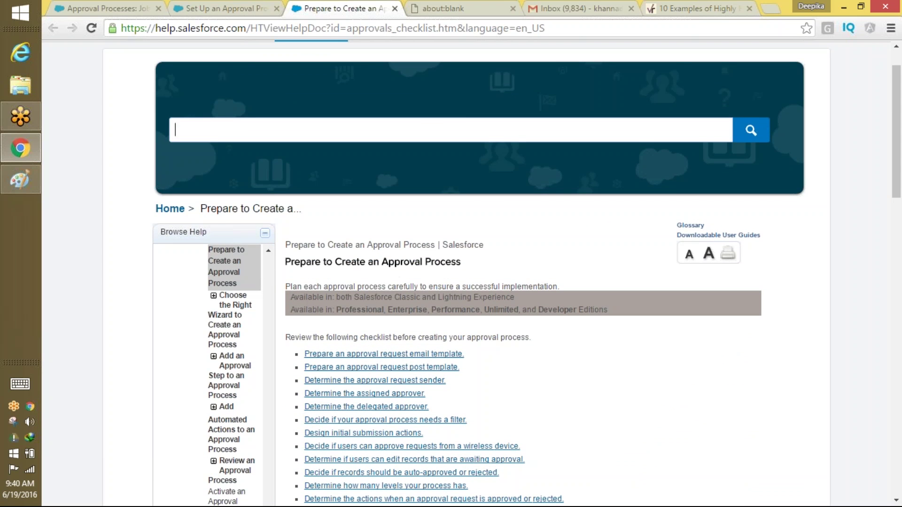
# Switch to the Set Up an Approval Process tab showing its six high-level steps.
pyautogui.click(229, 11)
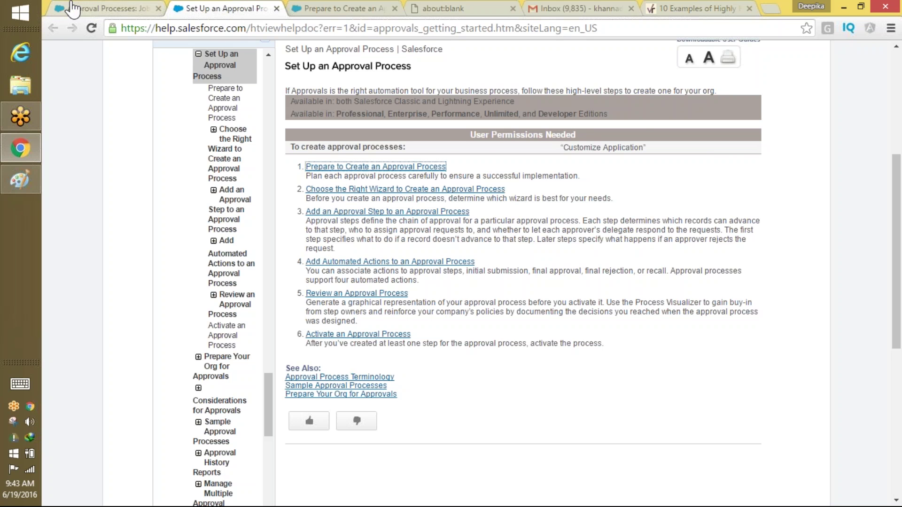
# Glance at the Job Posting approval processes tab, then switch to the Gmail Inbox tab.
pyautogui.click(99, 8)
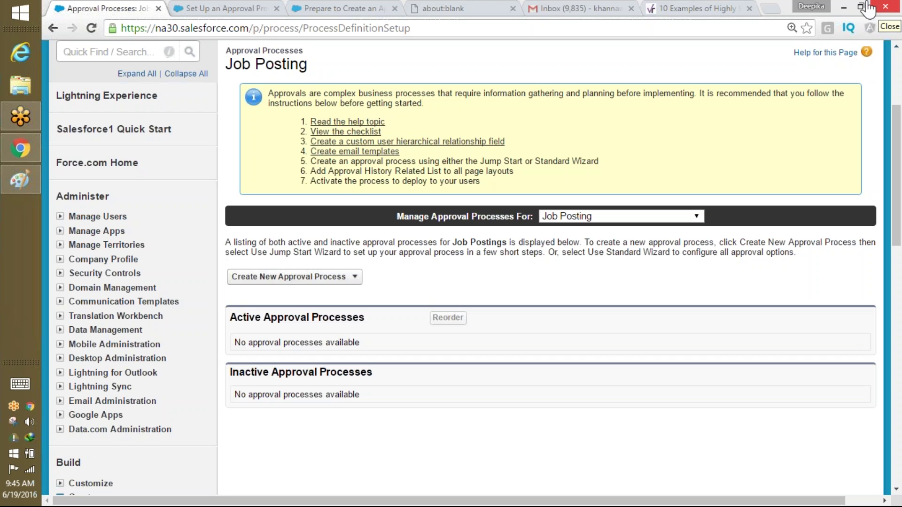
pyautogui.click(557, 21)
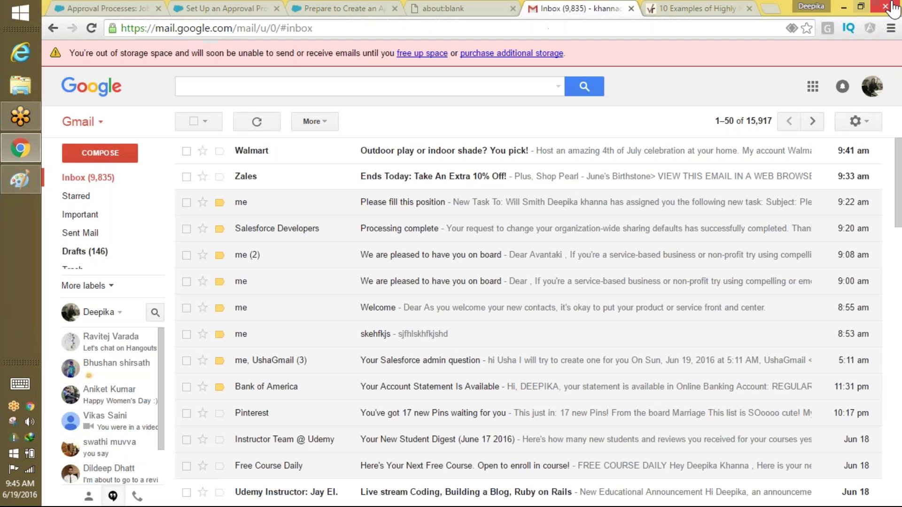